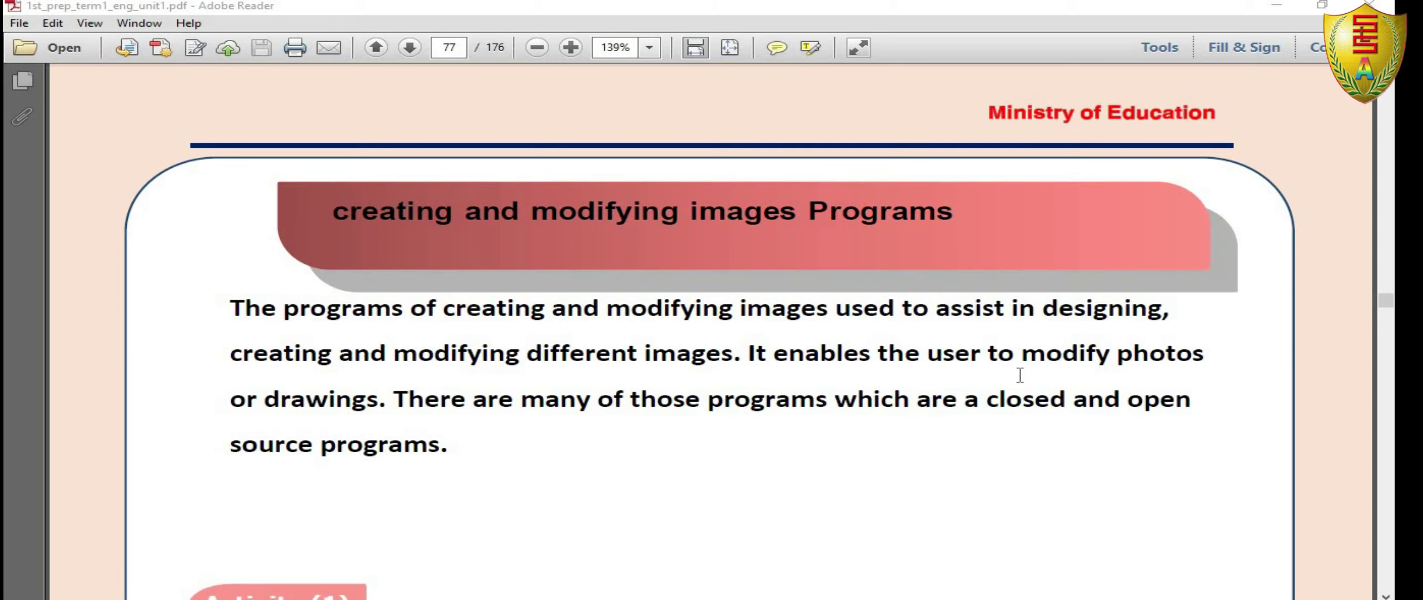
Scroll page 77 to the GIMP example and highlight its 'Open source' label.
{"action": "scroll", "coordinate": [1020, 375], "scroll_direction": "down", "scroll_amount": 2}
{"action": "scroll", "coordinate": [1105, 381], "scroll_direction": "down", "scroll_amount": 4}
{"action": "scroll", "coordinate": [959, 381], "scroll_direction": "down", "scroll_amount": 3}
{"action": "scroll", "coordinate": [944, 383], "scroll_direction": "down", "scroll_amount": 3}
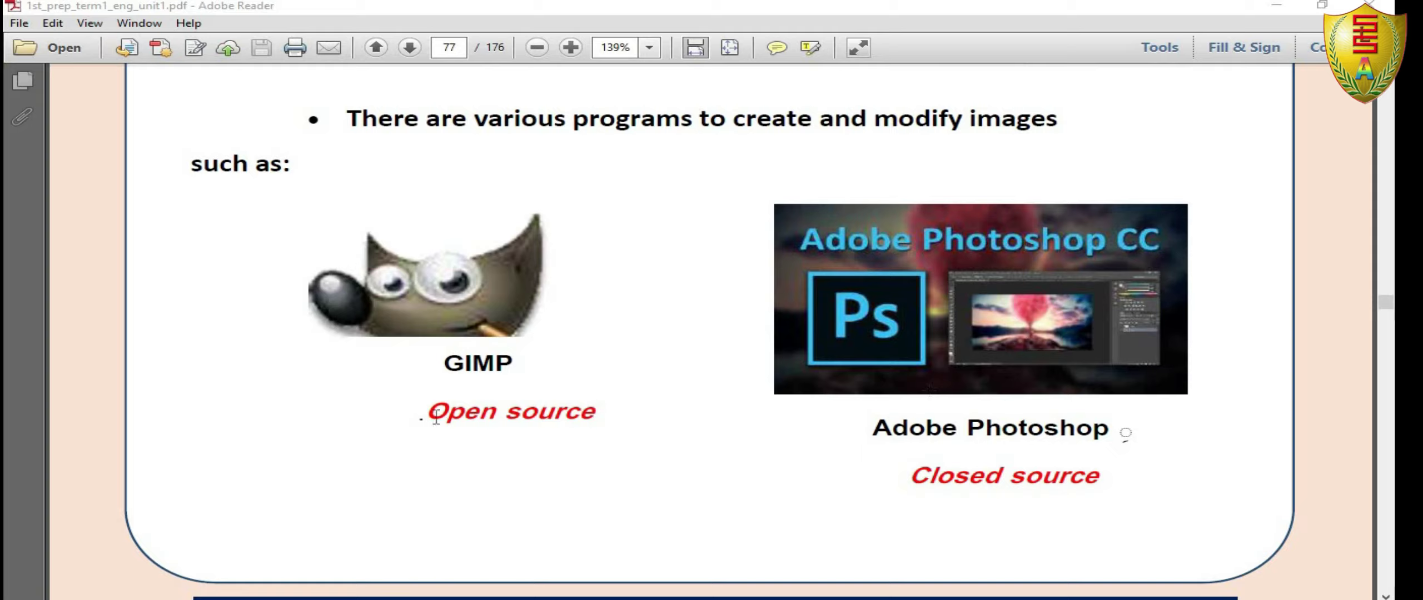
{"action": "left_click_drag", "start_coordinate": [425, 421], "coordinate": [566, 427]}
{"action": "left_click", "coordinate": [565, 426]}
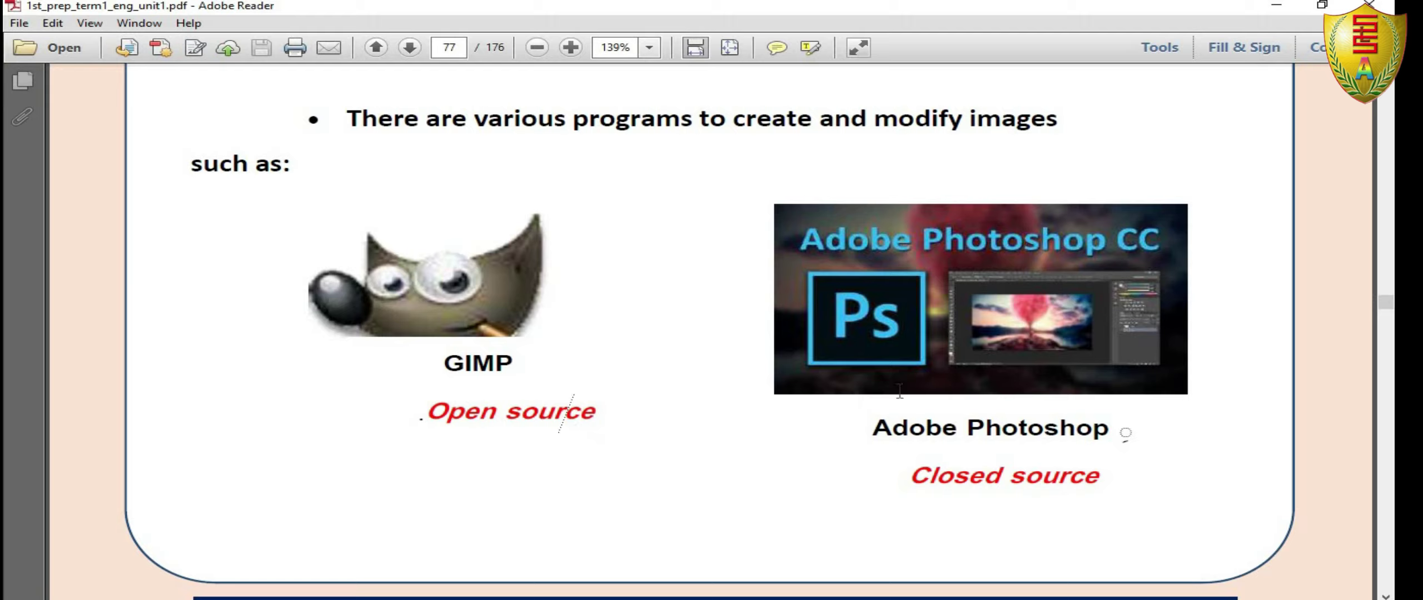
Highlight the Adobe Photoshop 'Closed source' labels, then scroll on to page 78.
{"action": "left_click_drag", "start_coordinate": [972, 484], "coordinate": [929, 417]}
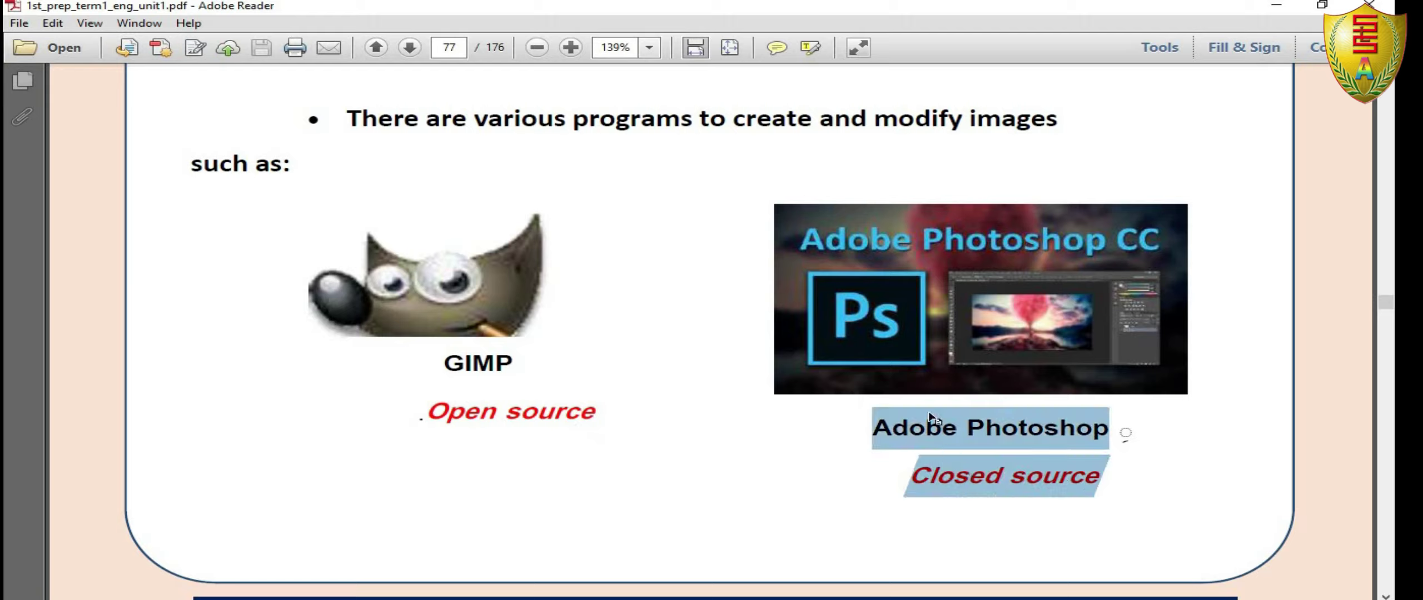
{"action": "left_click", "coordinate": [526, 422]}
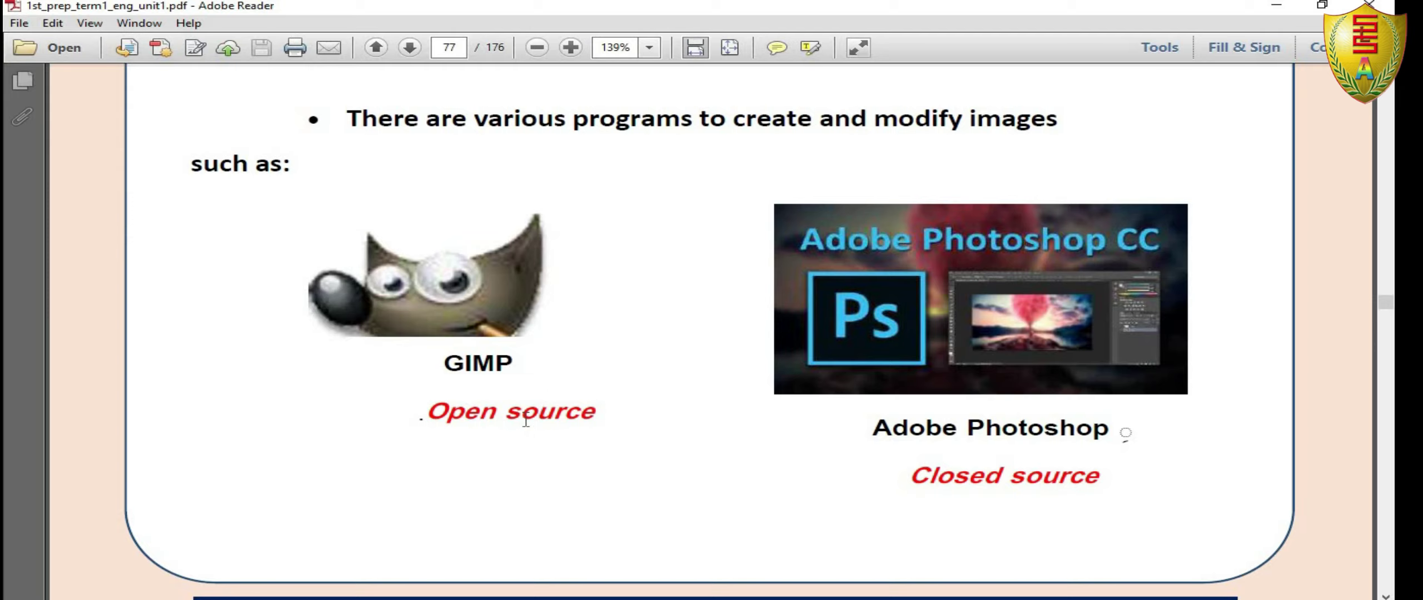
{"action": "scroll", "coordinate": [522, 422], "scroll_direction": "down", "scroll_amount": 4}
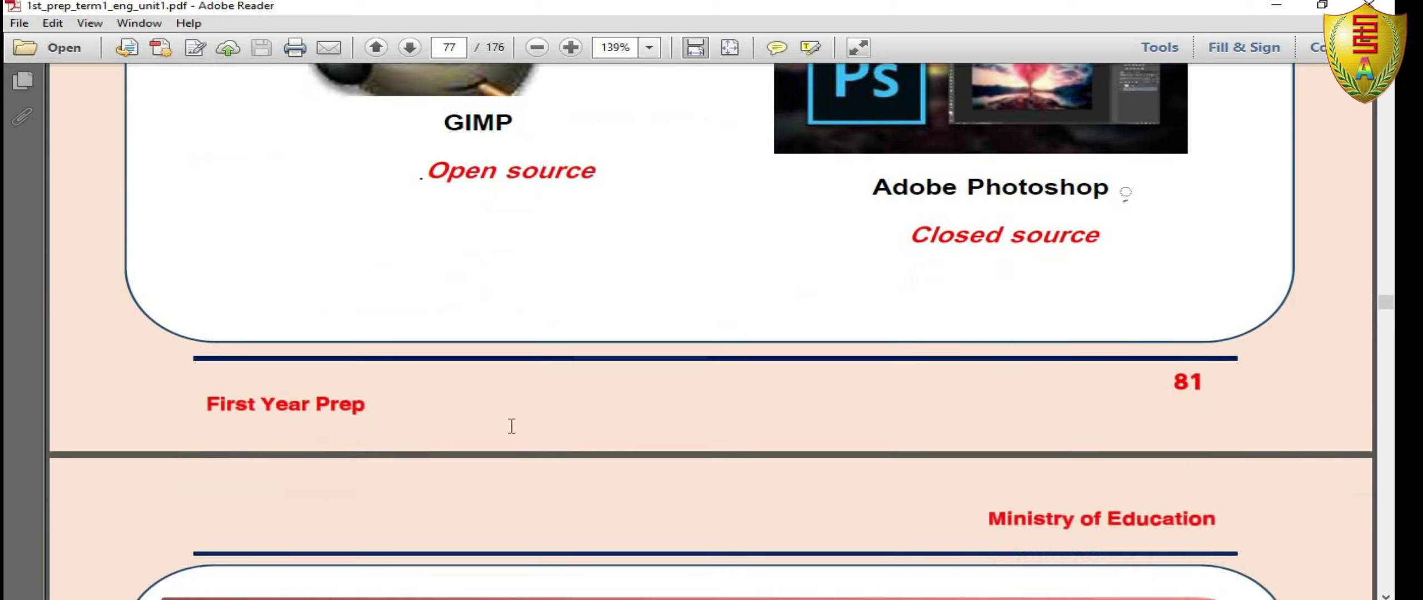
{"action": "scroll", "coordinate": [511, 428], "scroll_direction": "down", "scroll_amount": 6}
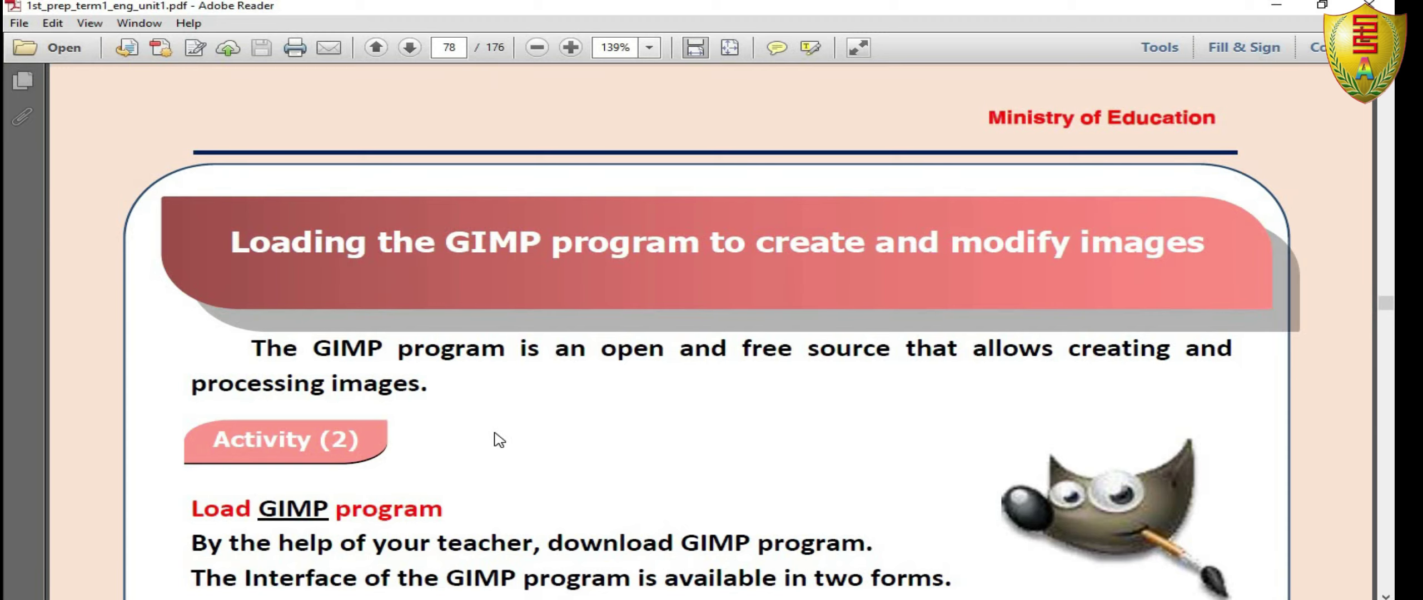
Scroll around page 78 and briefly switch to GIMP and back to the PDF.
{"action": "scroll", "coordinate": [492, 435], "scroll_direction": "down", "scroll_amount": 5}
{"action": "scroll", "coordinate": [499, 439], "scroll_direction": "down", "scroll_amount": 1}
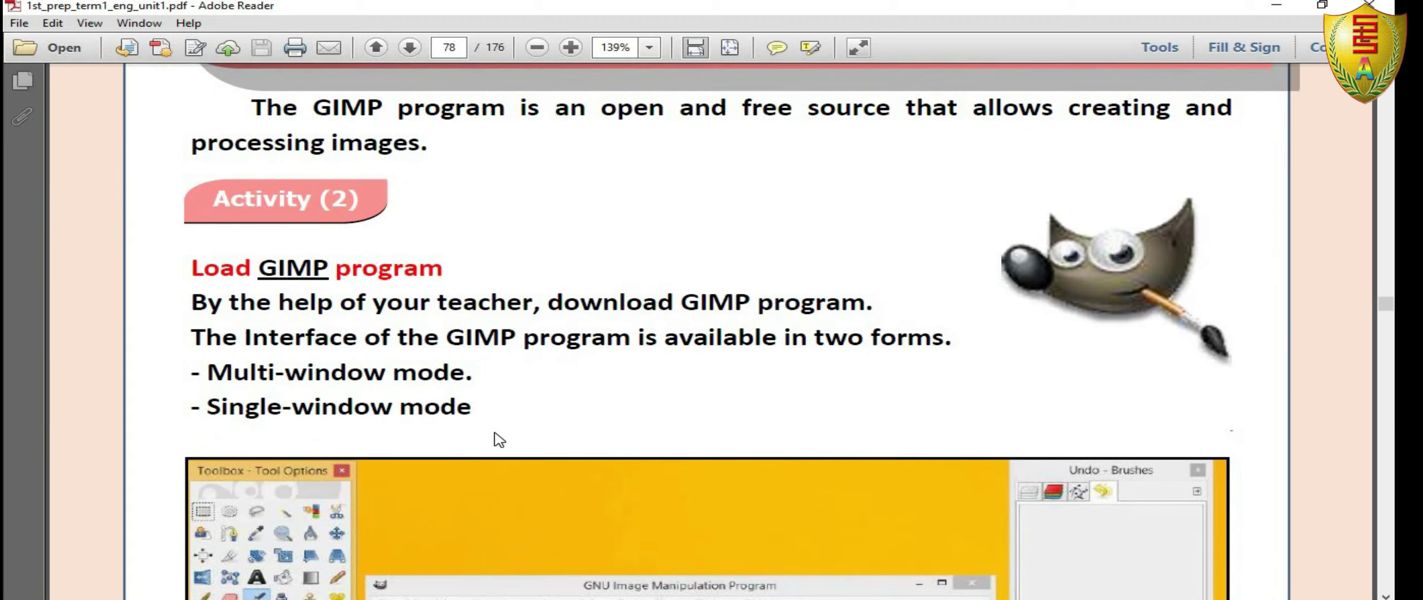
{"action": "scroll", "coordinate": [498, 439], "scroll_direction": "up", "scroll_amount": 3}
{"action": "scroll", "coordinate": [572, 576], "scroll_direction": "up", "scroll_amount": 1}
{"action": "key", "text": "alt+Tab"}
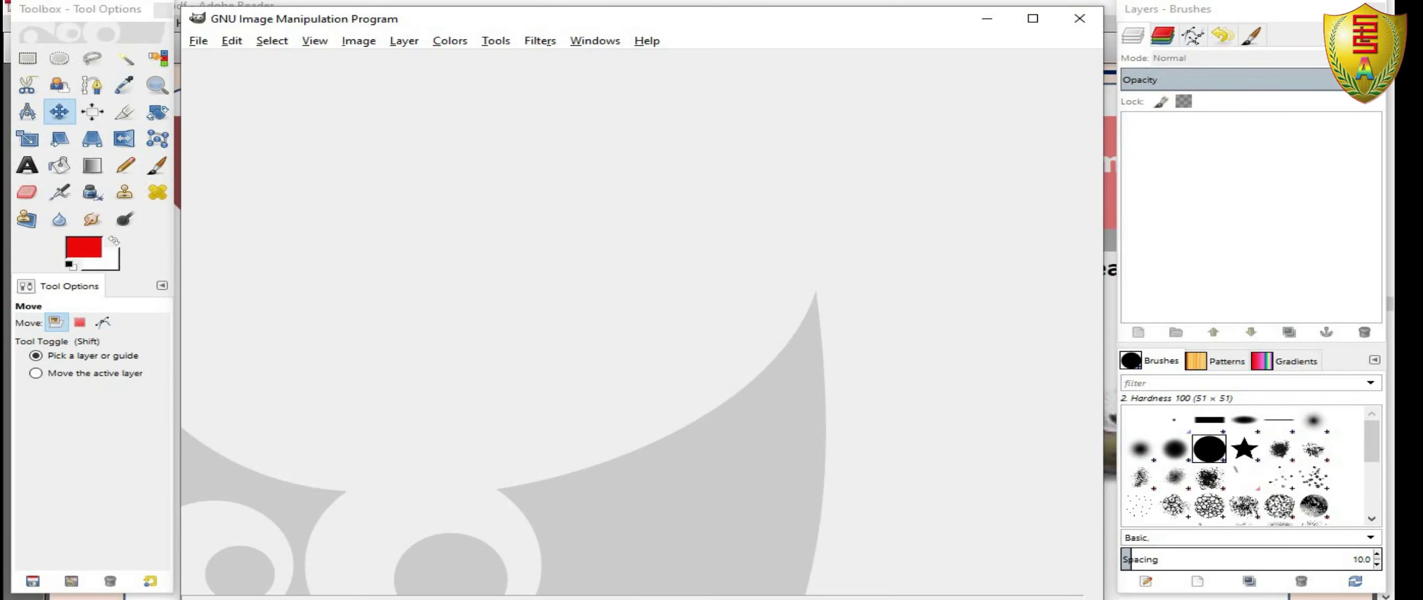
{"action": "key", "text": "alt+Tab"}
Highlight the Multi-window and Single-window mode lines and scroll through the screenshot.
{"action": "scroll", "coordinate": [744, 348], "scroll_direction": "down", "scroll_amount": 1}
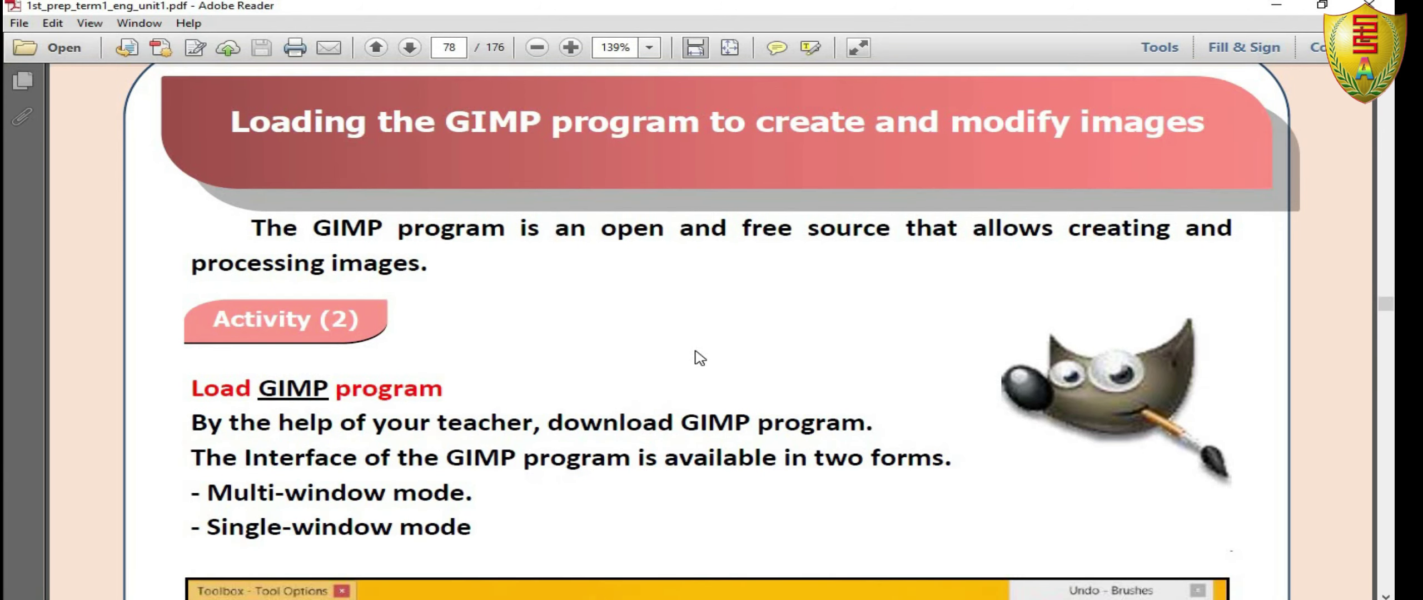
{"action": "scroll", "coordinate": [699, 357], "scroll_direction": "down", "scroll_amount": 2}
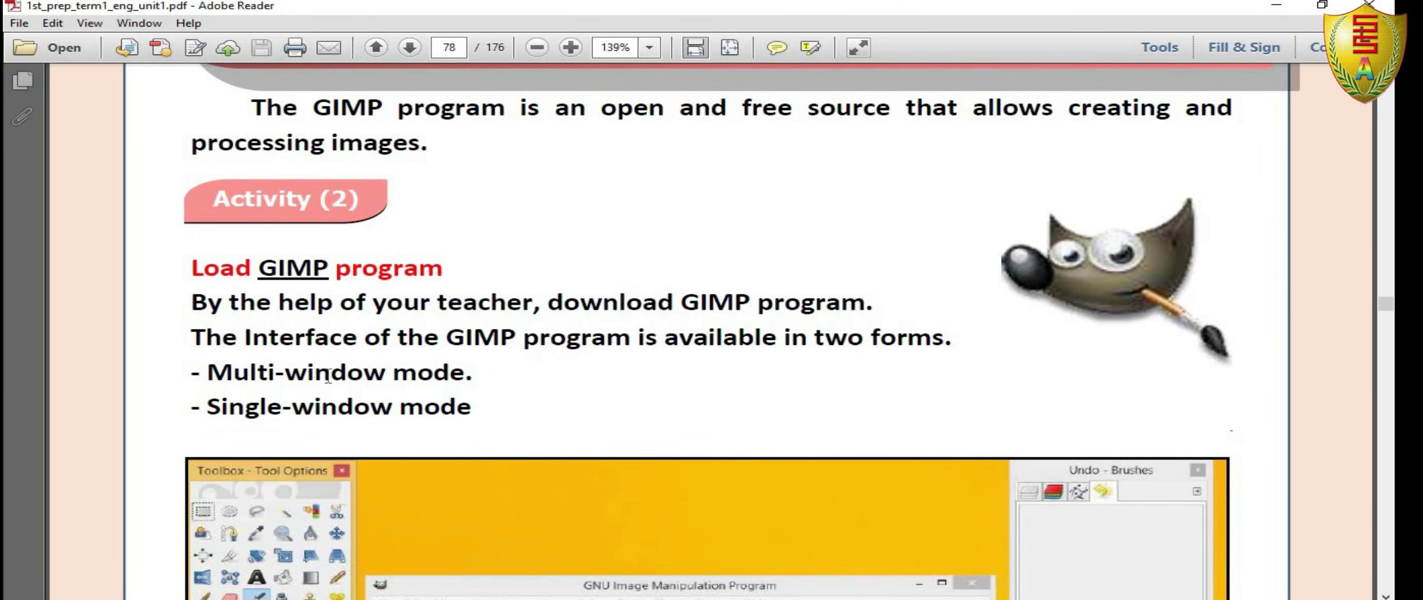
{"action": "left_click_drag", "start_coordinate": [207, 372], "coordinate": [472, 372]}
{"action": "left_click_drag", "start_coordinate": [206, 407], "coordinate": [472, 407]}
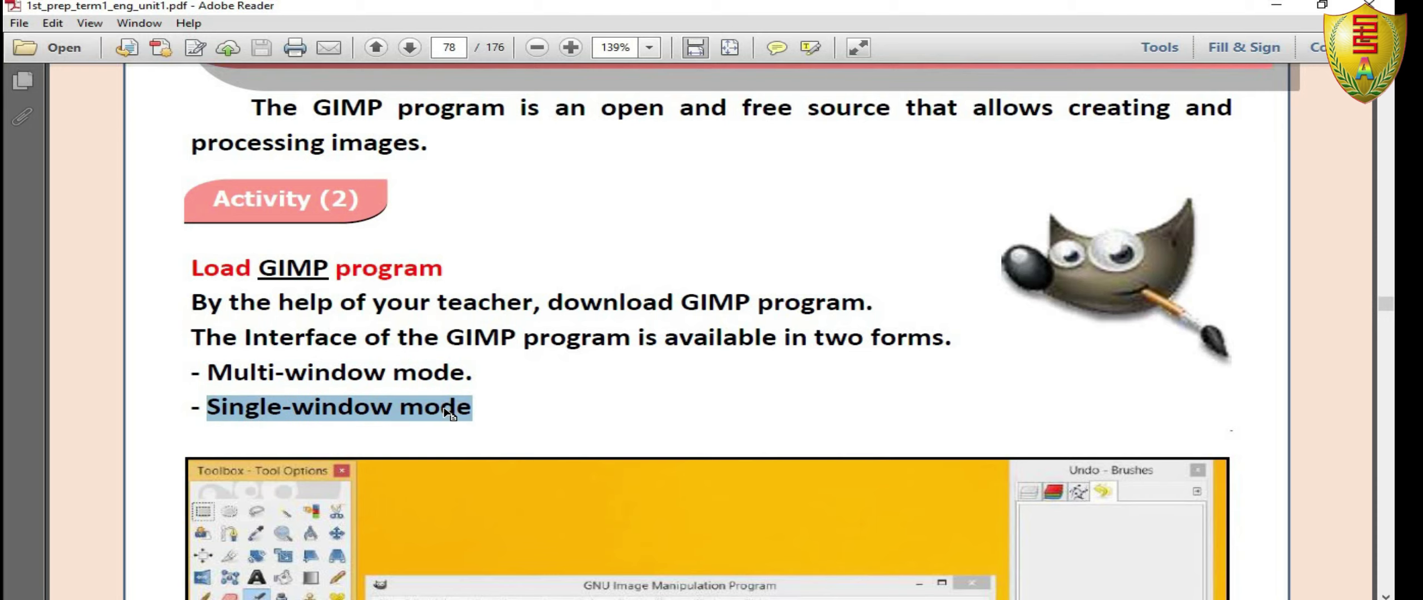
{"action": "scroll", "coordinate": [548, 355], "scroll_direction": "down", "scroll_amount": 3}
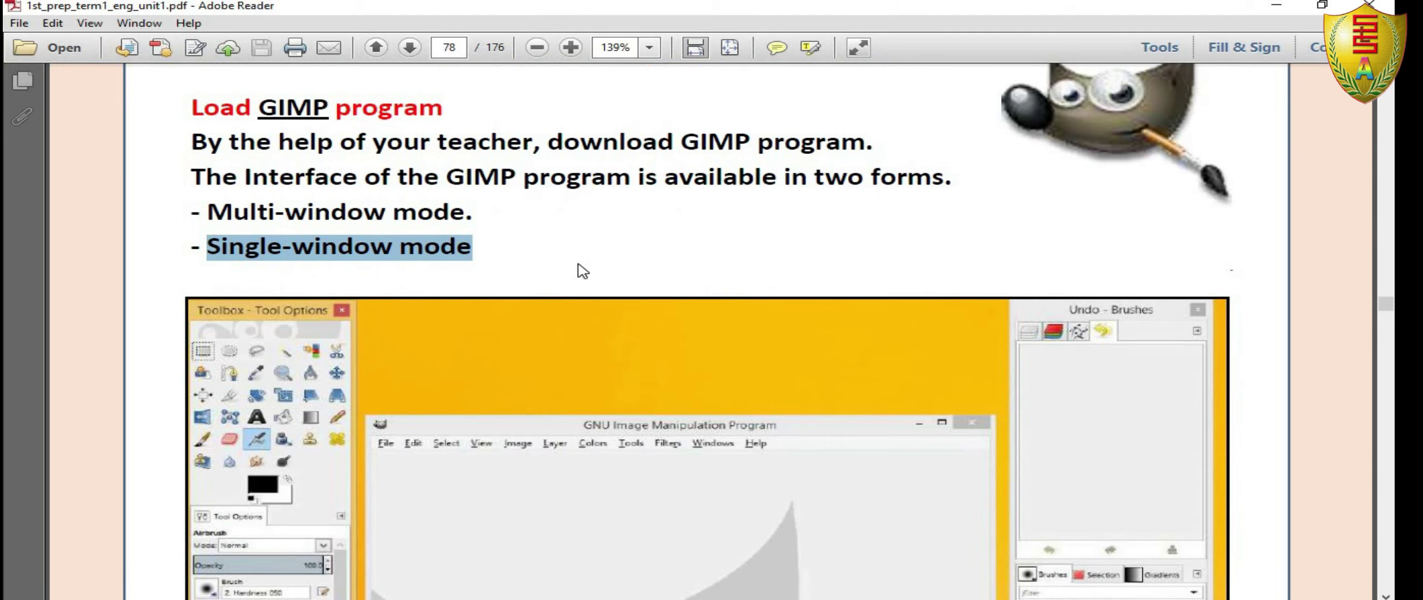
{"action": "scroll", "coordinate": [581, 271], "scroll_direction": "down", "scroll_amount": 3}
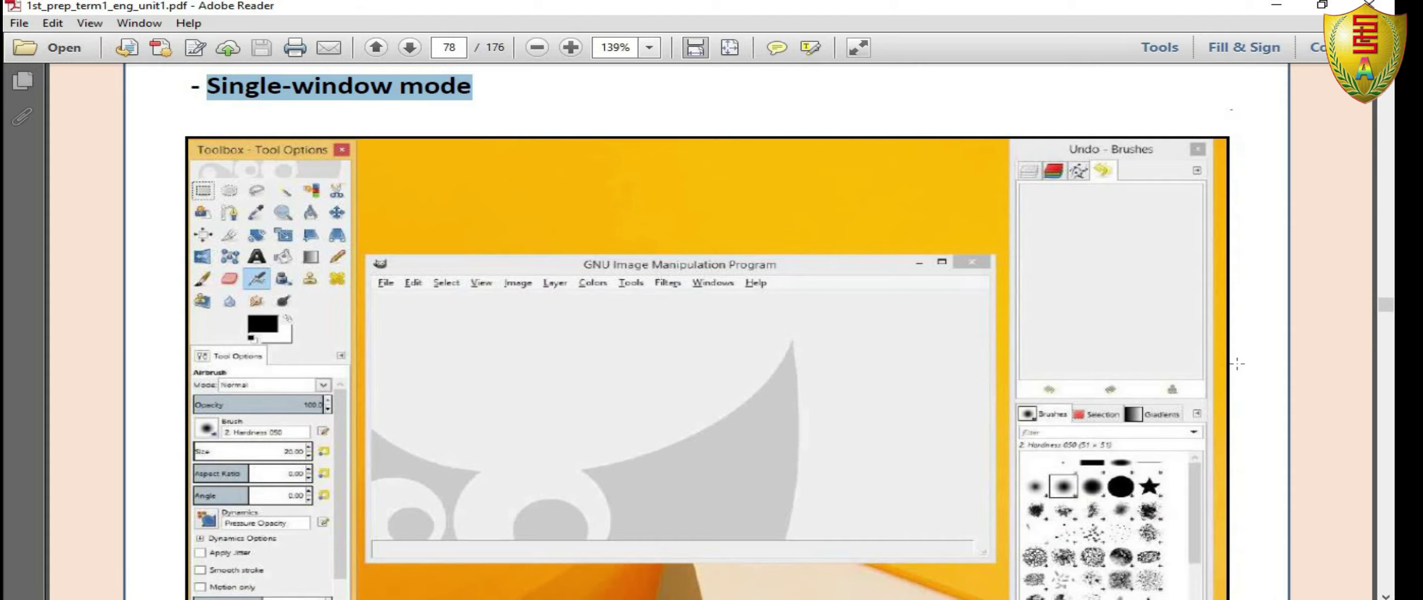
{"action": "scroll", "coordinate": [998, 340], "scroll_direction": "up", "scroll_amount": 2}
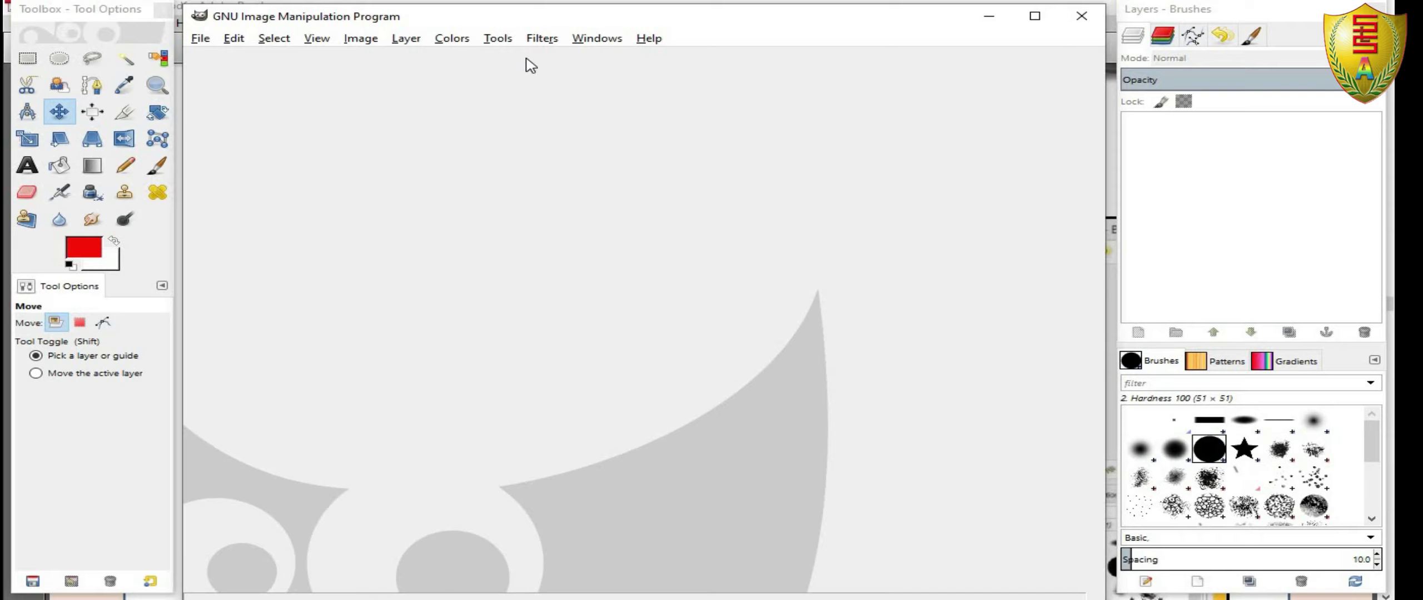
Switch GIMP to Windows > Single-Window Mode and maximize its window.
{"action": "left_click", "coordinate": [598, 42]}
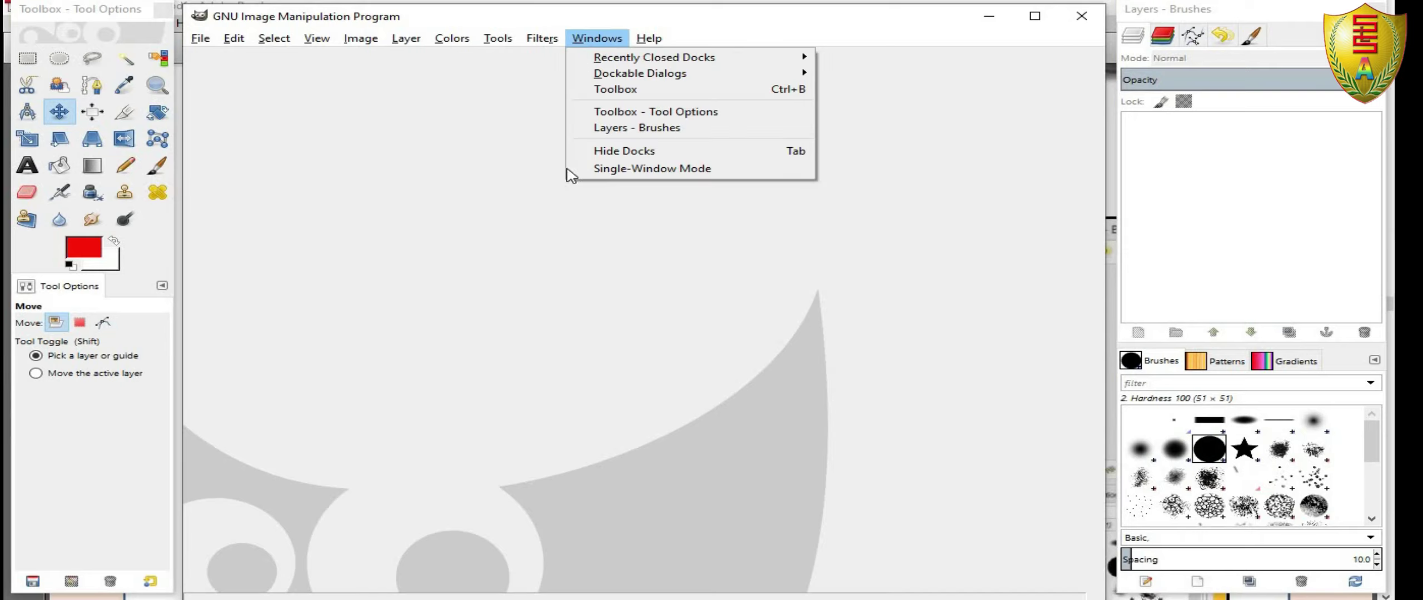
{"action": "left_click", "coordinate": [648, 177]}
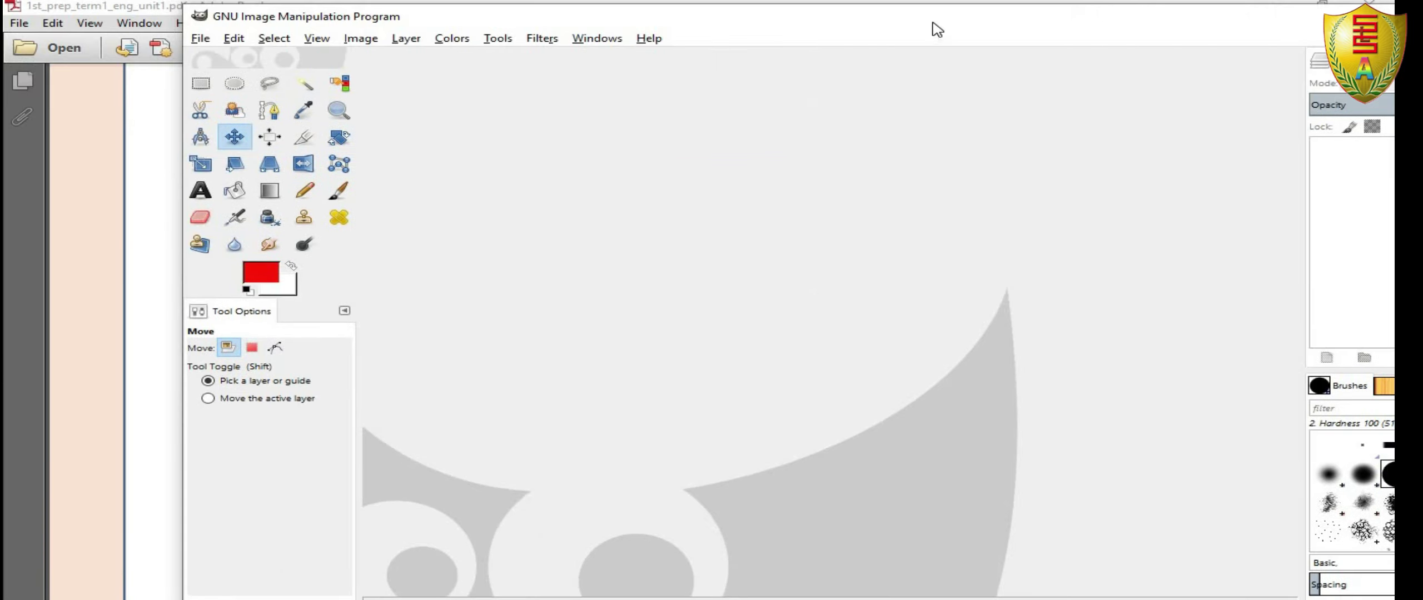
{"action": "left_click_drag", "start_coordinate": [937, 28], "coordinate": [788, 32]}
{"action": "double_click", "coordinate": [1186, 21]}
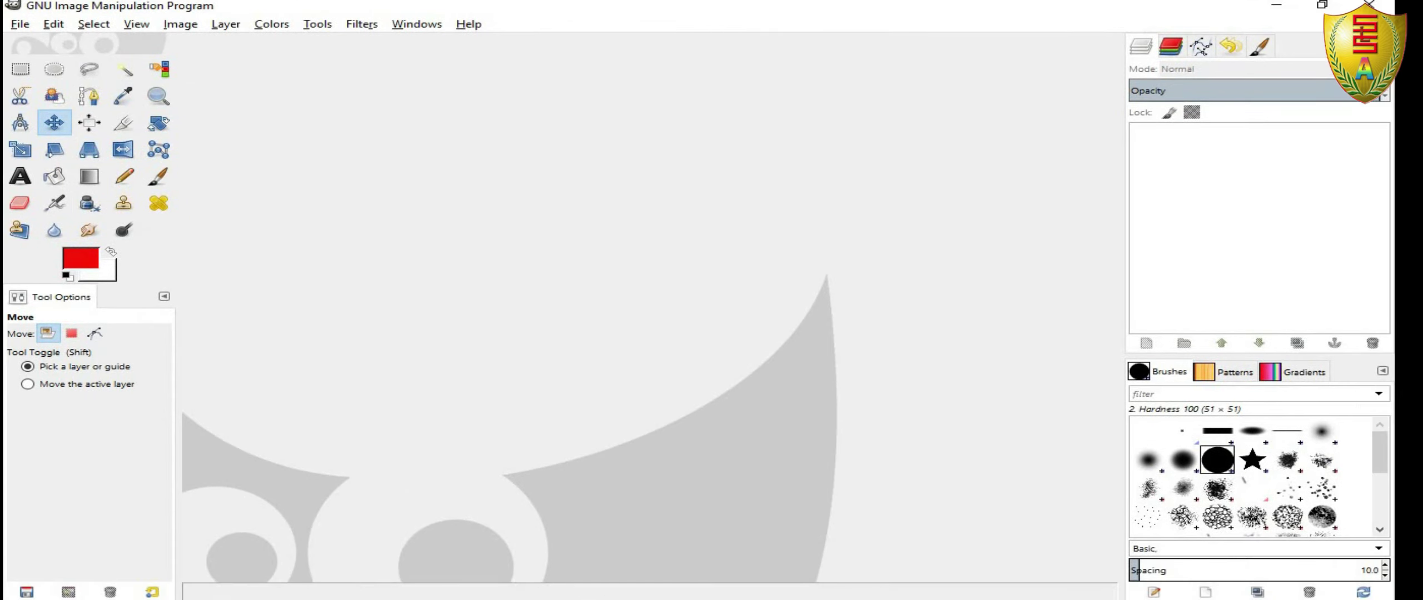
Restore, reposition and re-maximize the GIMP window, then confirm Single-Window Mode is ticked.
{"action": "left_click", "coordinate": [1322, 5]}
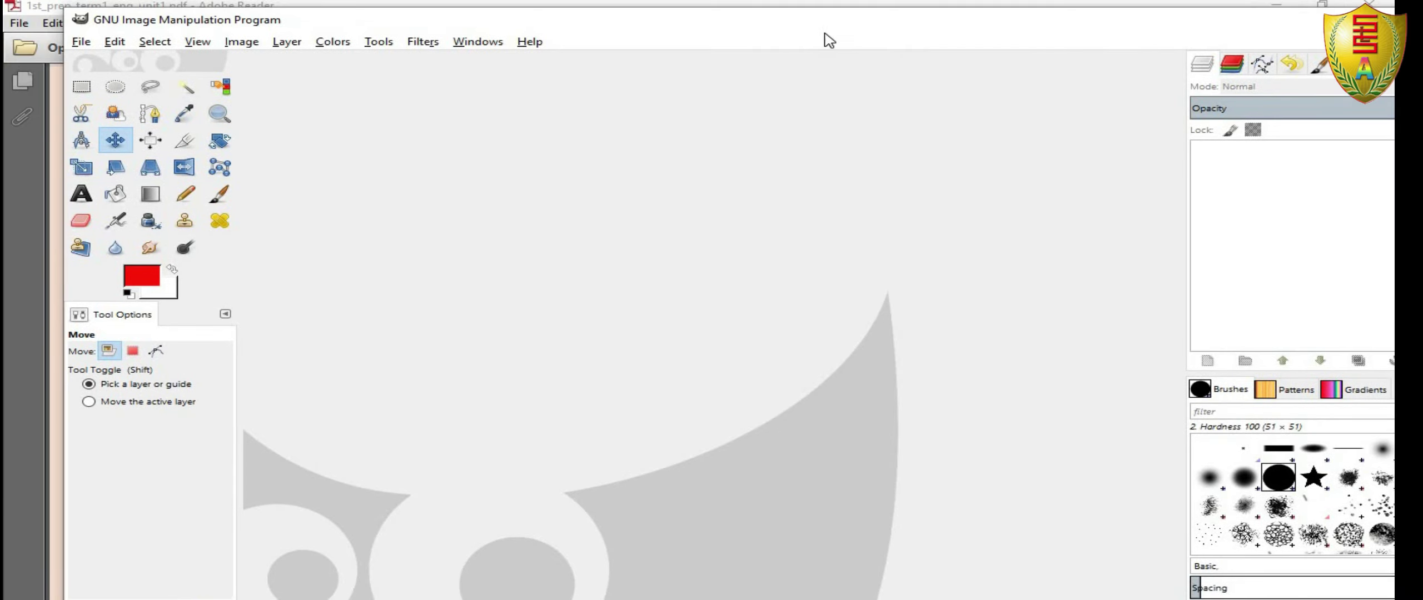
{"action": "left_click_drag", "start_coordinate": [824, 25], "coordinate": [848, 40]}
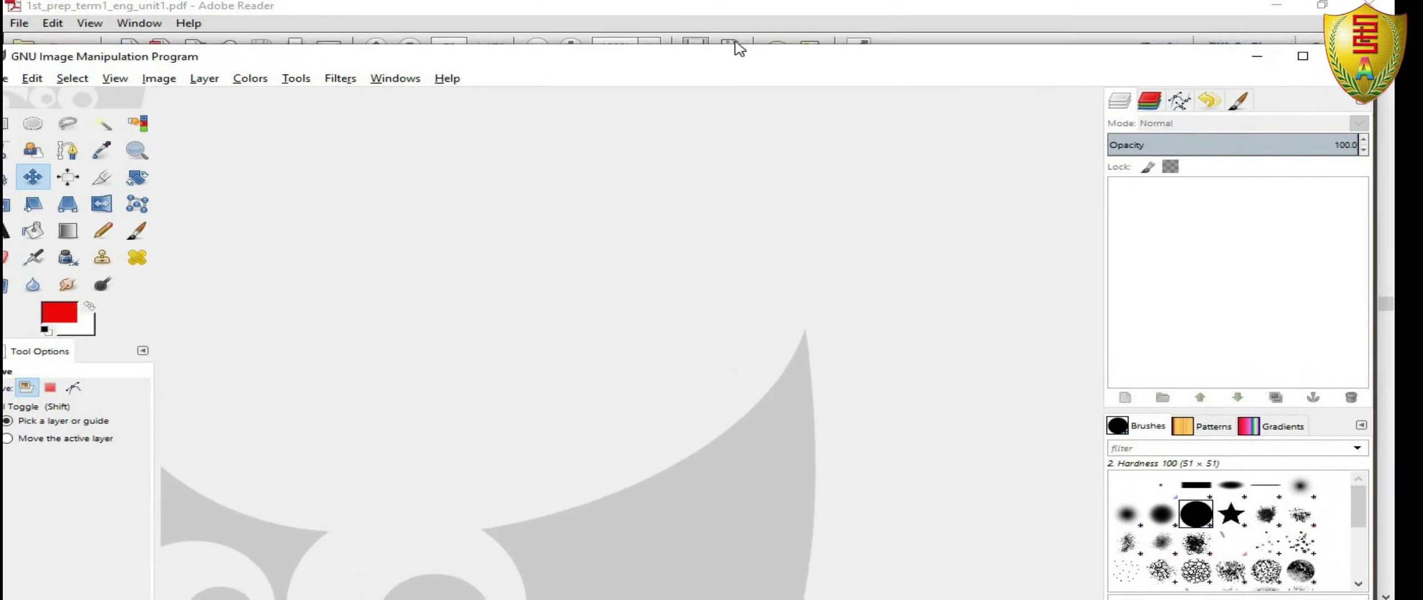
{"action": "left_click_drag", "start_coordinate": [700, 58], "coordinate": [753, 35]}
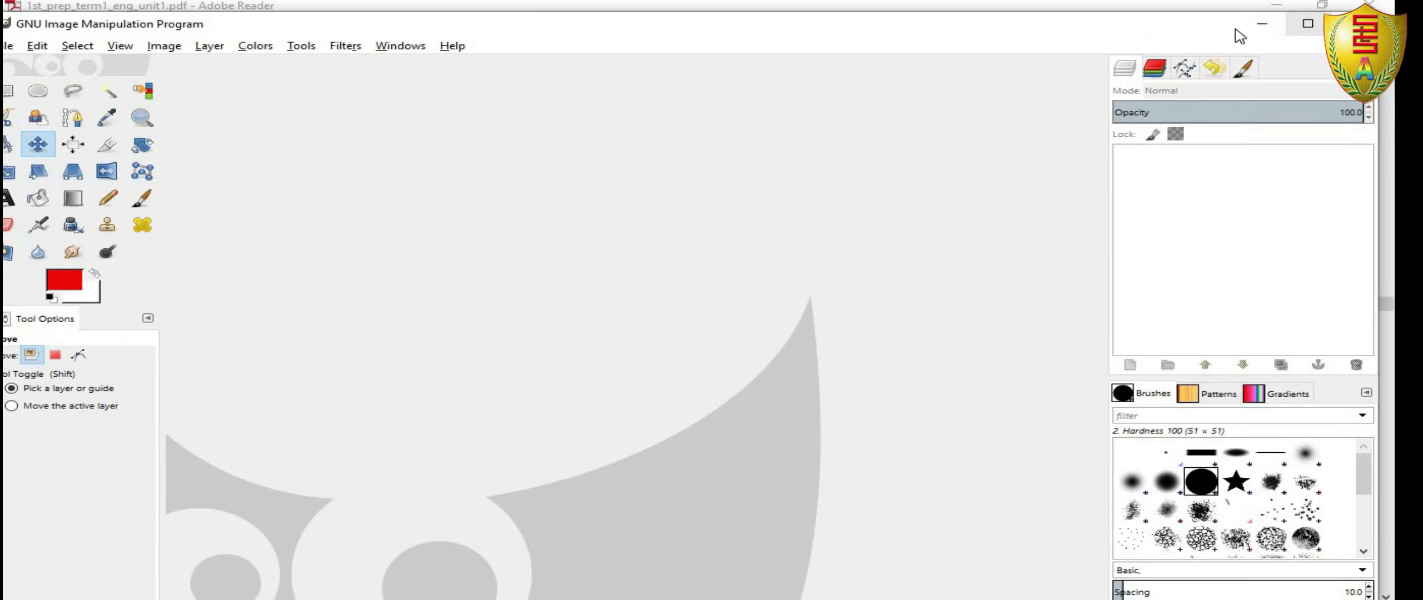
{"action": "left_click", "coordinate": [1308, 24]}
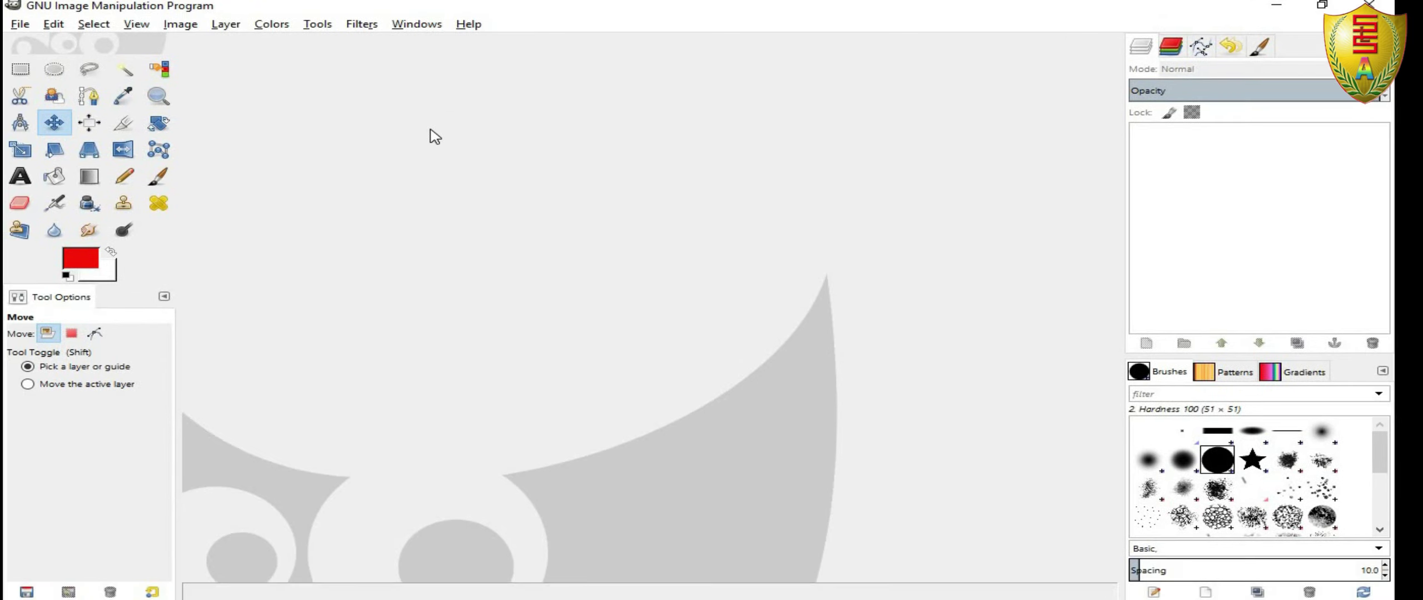
{"action": "left_click", "coordinate": [416, 25]}
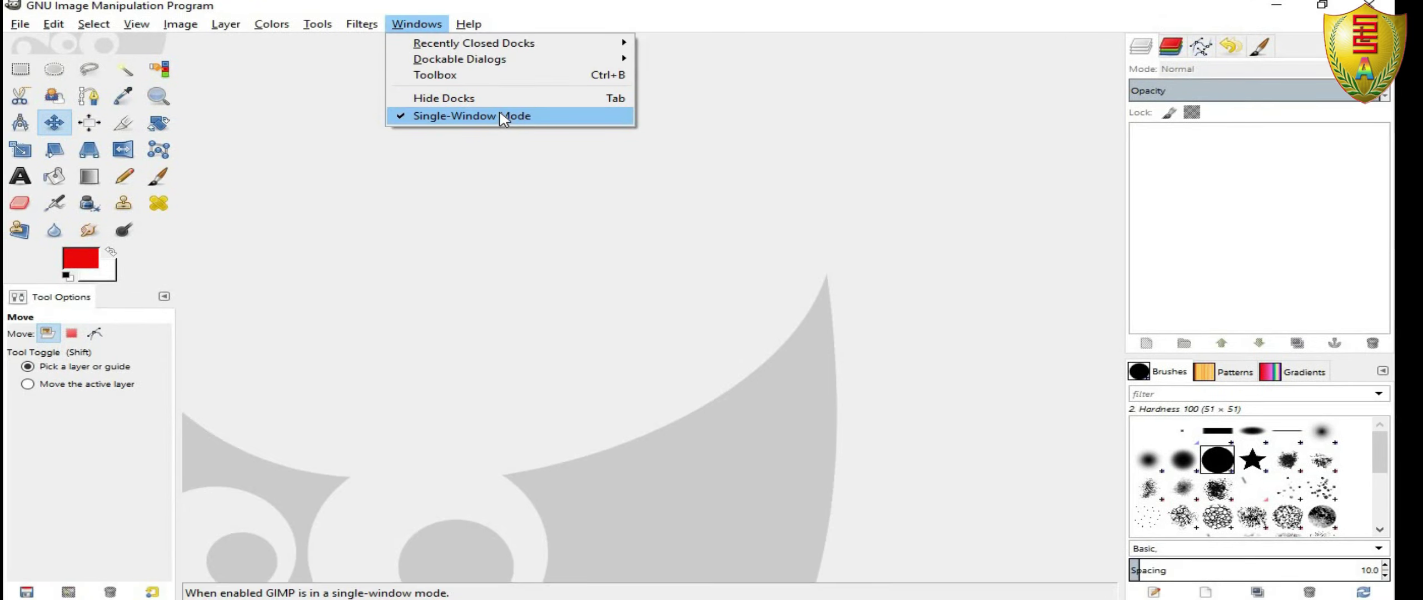
{"action": "left_click", "coordinate": [552, 216]}
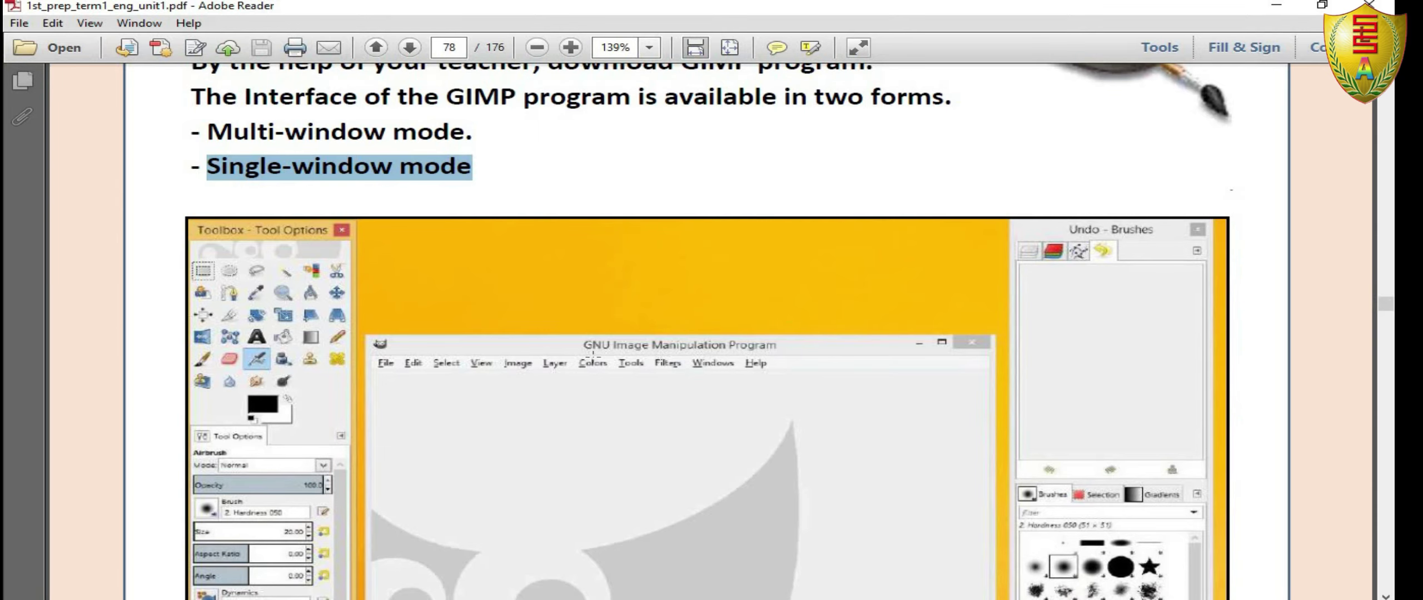
Scroll down the PDF to the Main Toolbox passage on page 80.
{"action": "scroll", "coordinate": [634, 360], "scroll_direction": "down", "scroll_amount": 2}
{"action": "scroll", "coordinate": [633, 360], "scroll_direction": "down", "scroll_amount": 5}
{"action": "scroll", "coordinate": [638, 361], "scroll_direction": "down", "scroll_amount": 2}
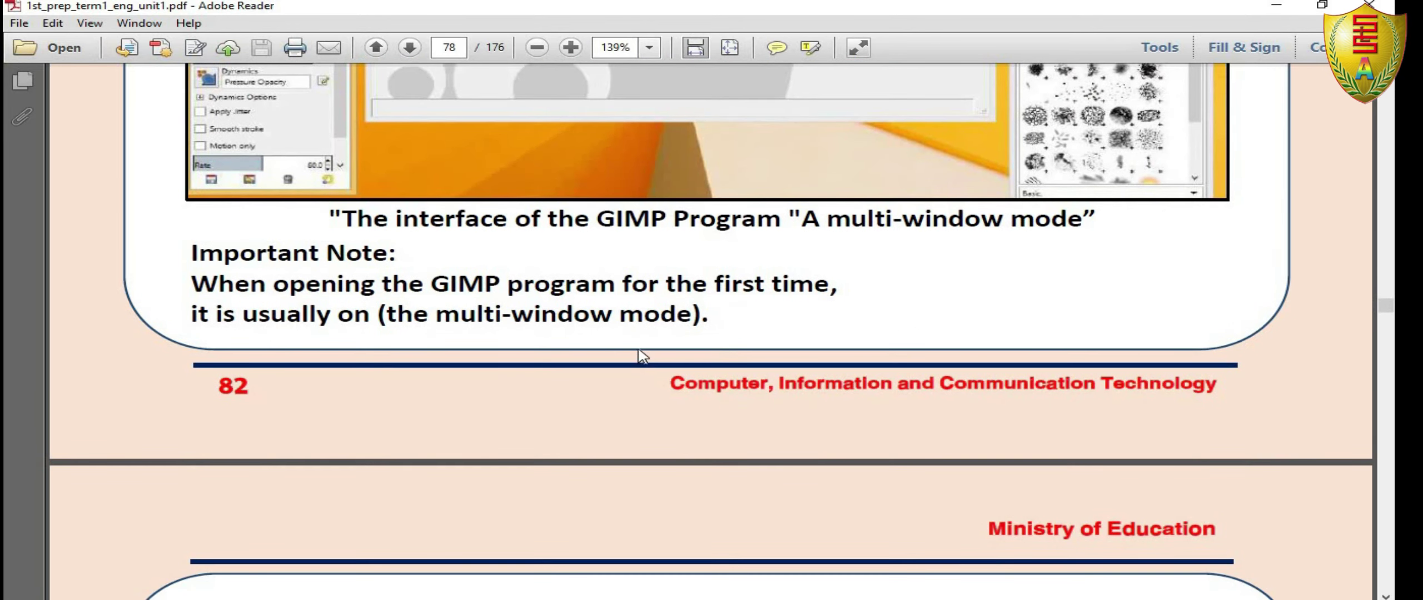
{"action": "scroll", "coordinate": [639, 353], "scroll_direction": "down", "scroll_amount": 5}
{"action": "scroll", "coordinate": [651, 344], "scroll_direction": "down", "scroll_amount": 3}
{"action": "scroll", "coordinate": [650, 345], "scroll_direction": "down", "scroll_amount": 3}
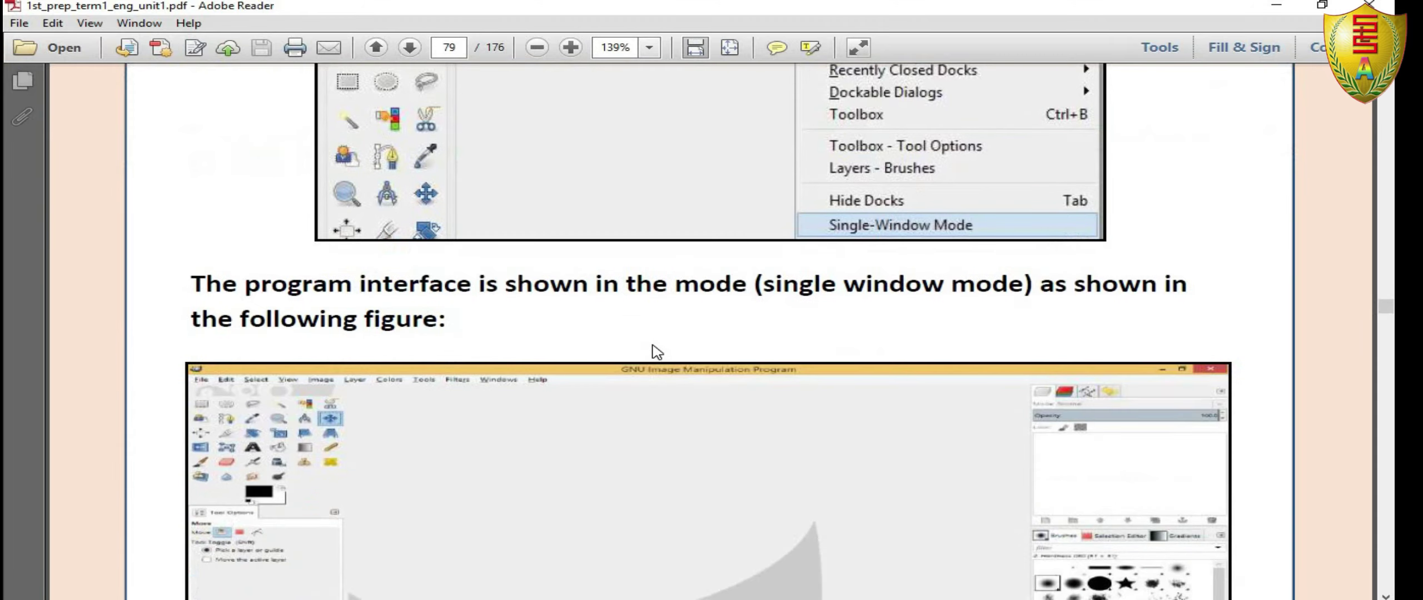
{"action": "scroll", "coordinate": [655, 349], "scroll_direction": "down", "scroll_amount": 3}
{"action": "scroll", "coordinate": [654, 349], "scroll_direction": "down", "scroll_amount": 5}
{"action": "scroll", "coordinate": [655, 349], "scroll_direction": "down", "scroll_amount": 4}
{"action": "scroll", "coordinate": [657, 345], "scroll_direction": "down", "scroll_amount": 5}
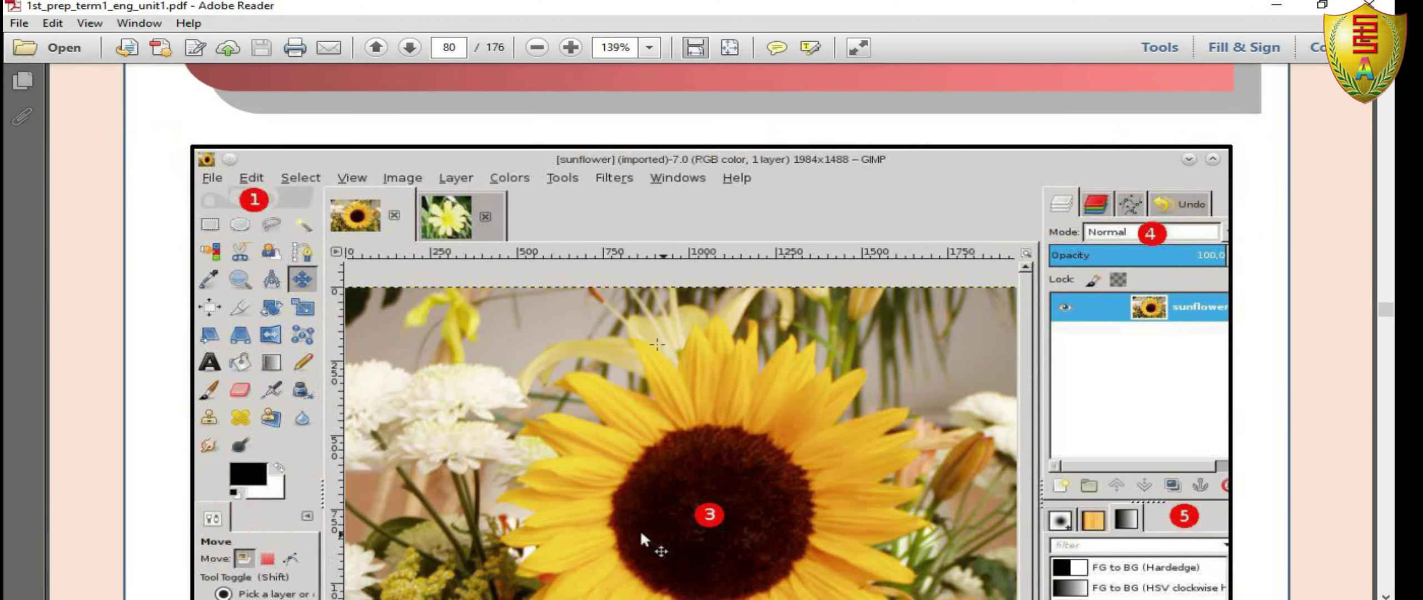
{"action": "scroll", "coordinate": [656, 345], "scroll_direction": "up", "scroll_amount": 2}
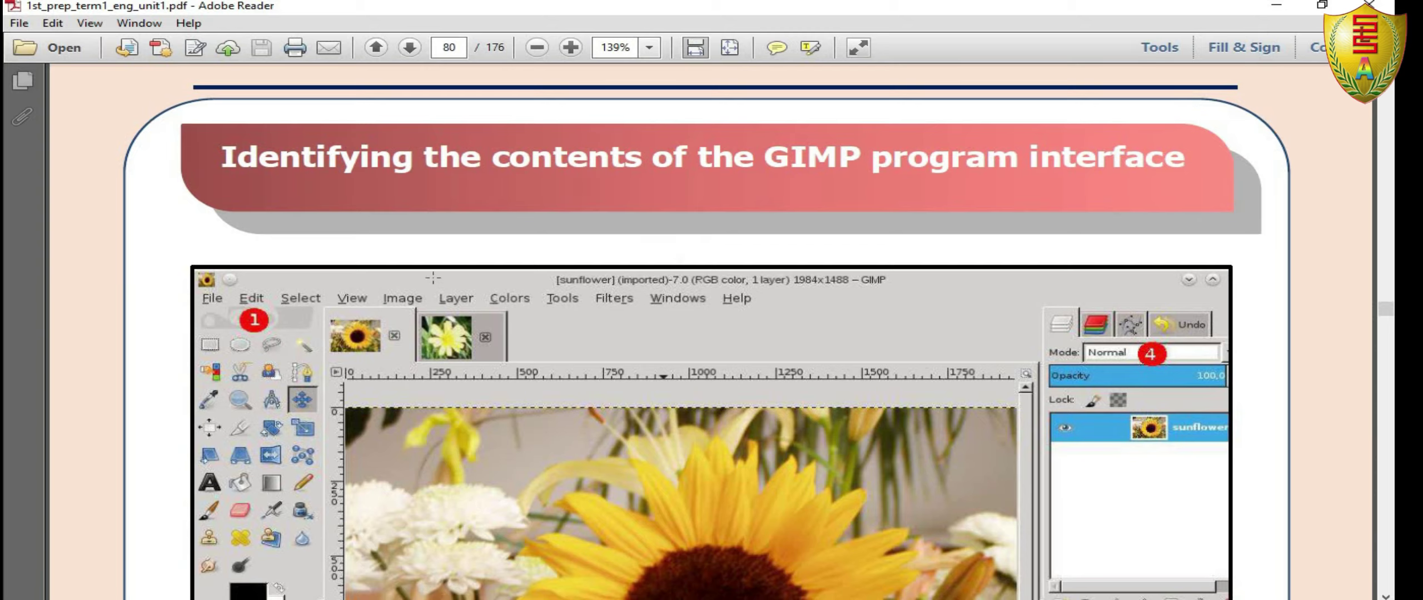
{"action": "scroll", "coordinate": [536, 313], "scroll_direction": "down", "scroll_amount": 3}
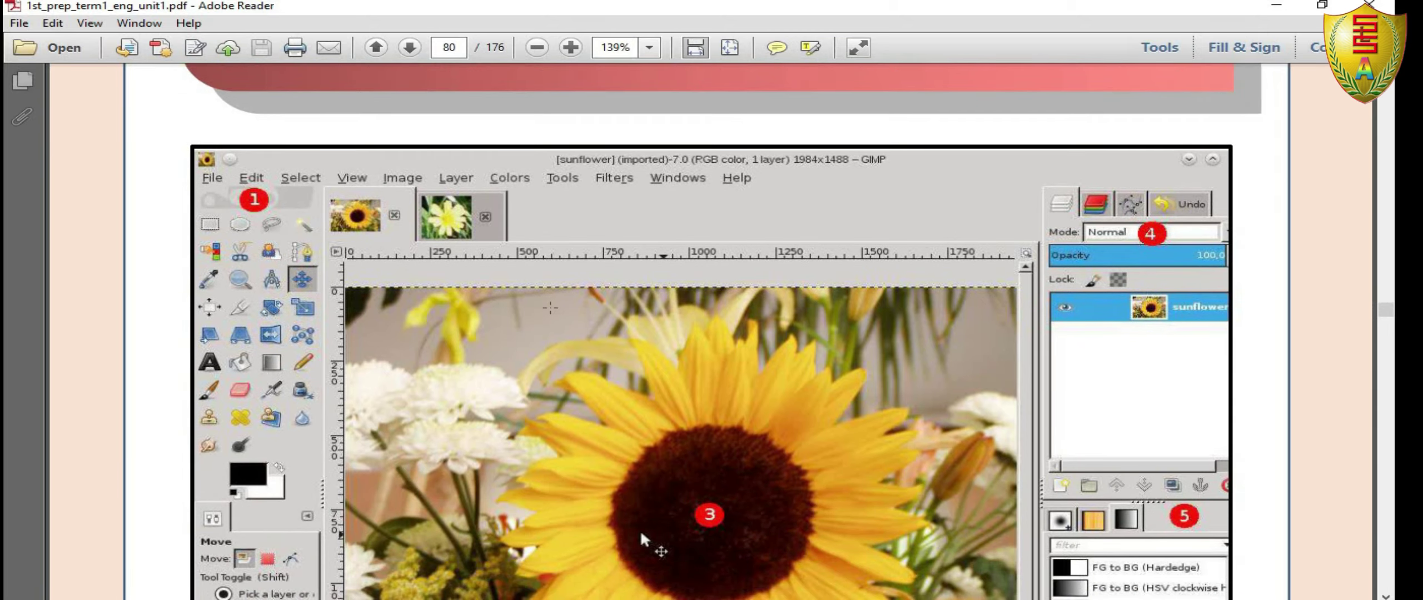
{"action": "scroll", "coordinate": [724, 332], "scroll_direction": "down", "scroll_amount": 2}
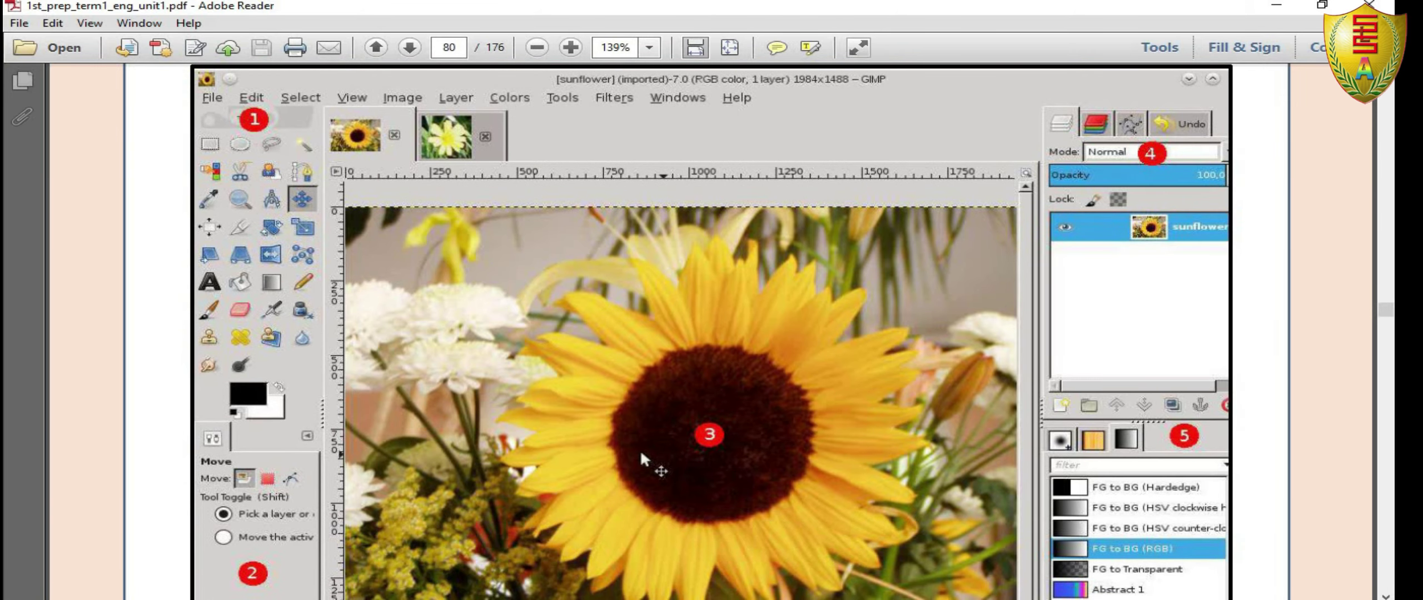
{"action": "scroll", "coordinate": [265, 320], "scroll_direction": "down", "scroll_amount": 5}
{"action": "scroll", "coordinate": [265, 320], "scroll_direction": "down", "scroll_amount": 8}
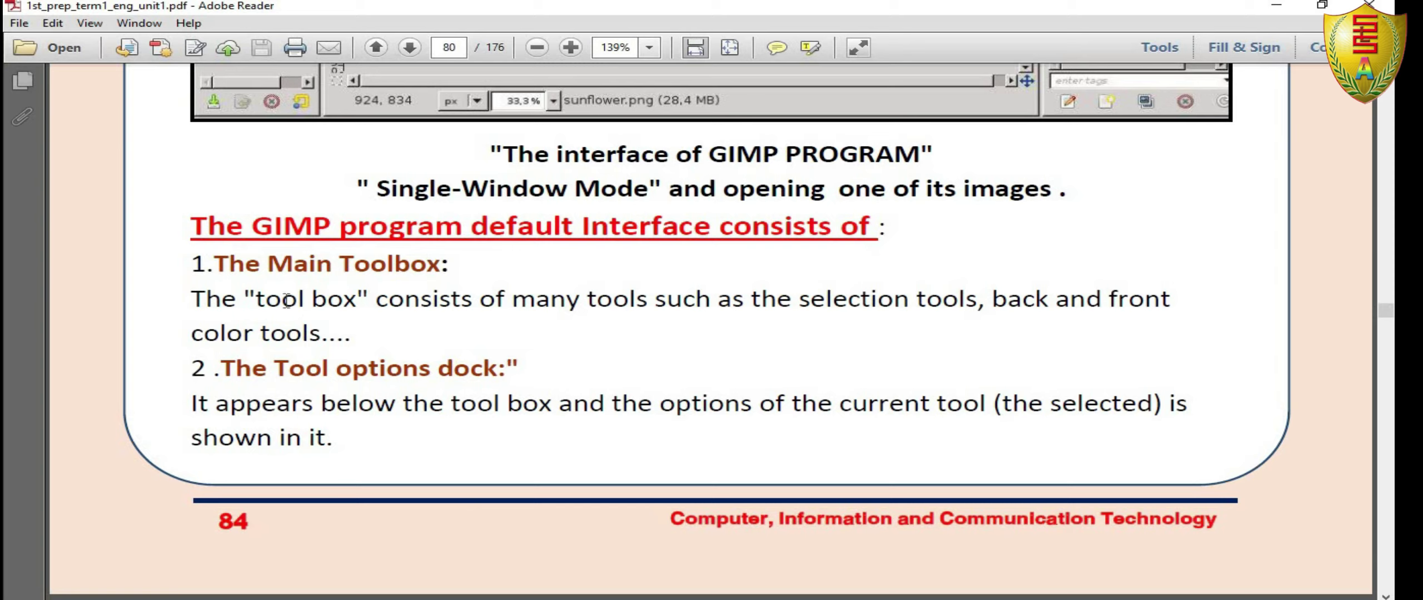
Point out the toolbox sentence, then highlight the words 'selection tools'.
{"action": "left_click_drag", "start_coordinate": [192, 300], "coordinate": [507, 300]}
{"action": "left_click", "coordinate": [427, 298]}
{"action": "left_click_drag", "start_coordinate": [858, 299], "coordinate": [978, 301]}
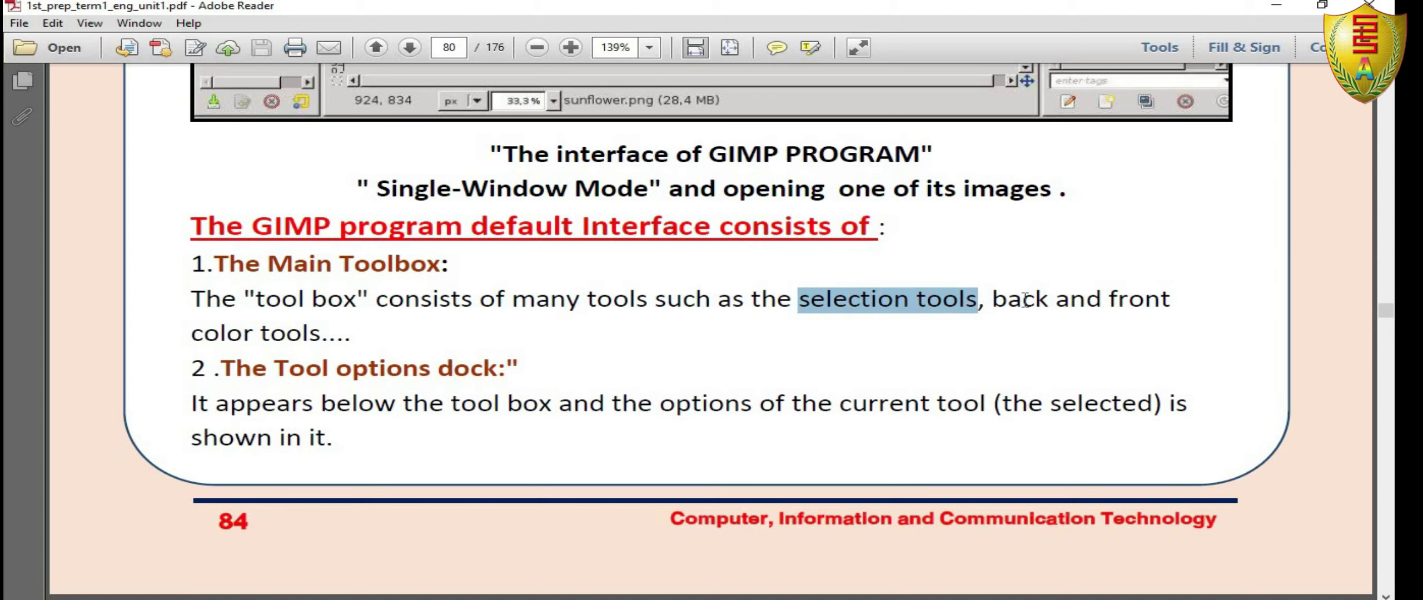
{"action": "scroll", "coordinate": [455, 316], "scroll_direction": "up", "scroll_amount": 3}
{"action": "scroll", "coordinate": [455, 316], "scroll_direction": "up", "scroll_amount": 1}
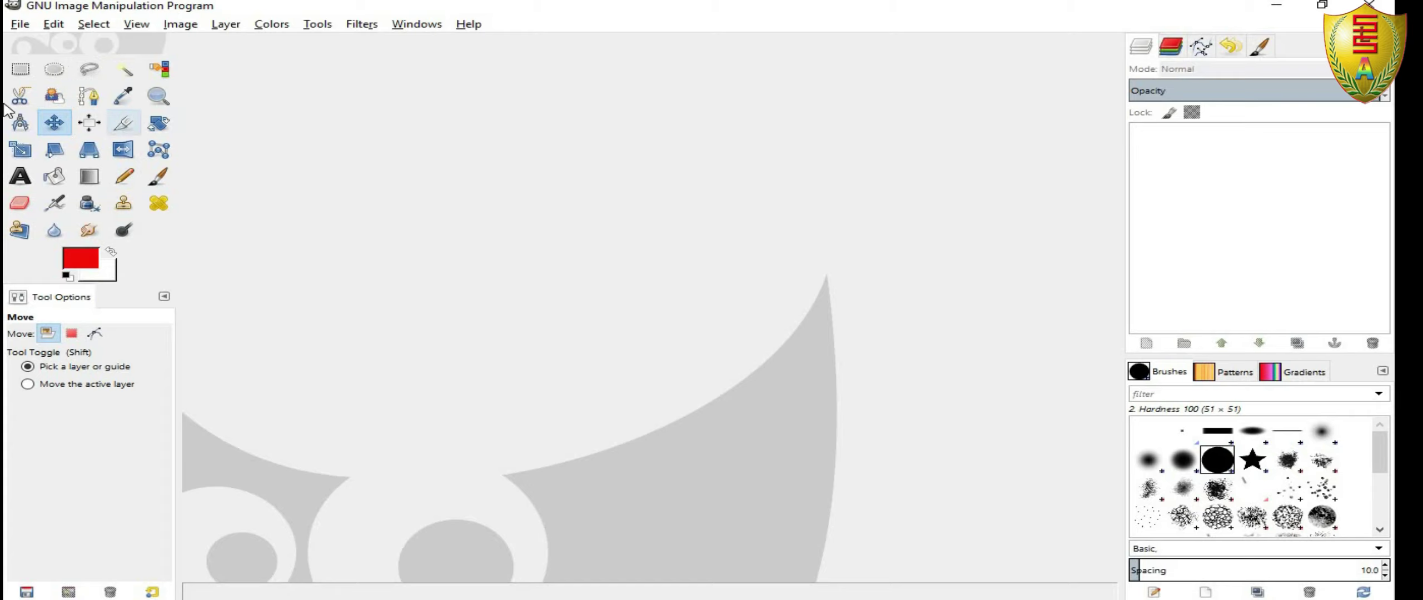
Try Ellipse Select, then settle on Rectangle Select as the current tool.
{"action": "left_click", "coordinate": [20, 70]}
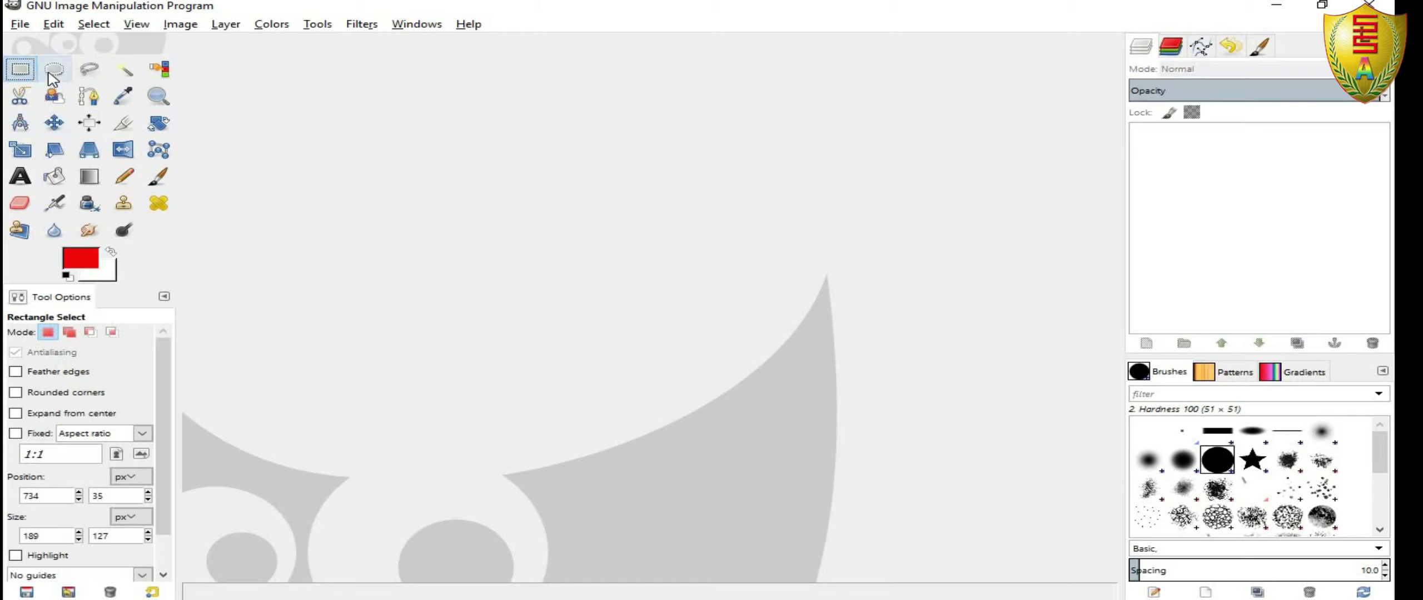
{"action": "left_click", "coordinate": [17, 73]}
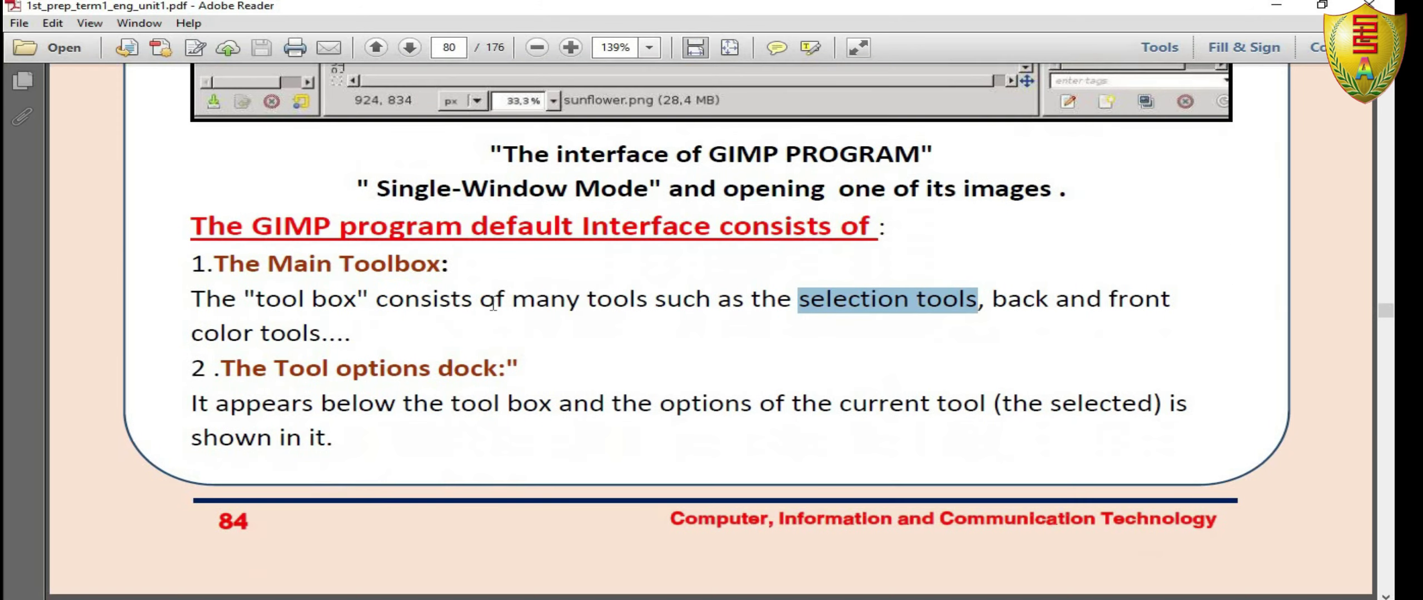
Scroll through the GIMP interface screenshots to the 'Image windows' section on page 81.
{"action": "scroll", "coordinate": [455, 303], "scroll_direction": "up", "scroll_amount": 5}
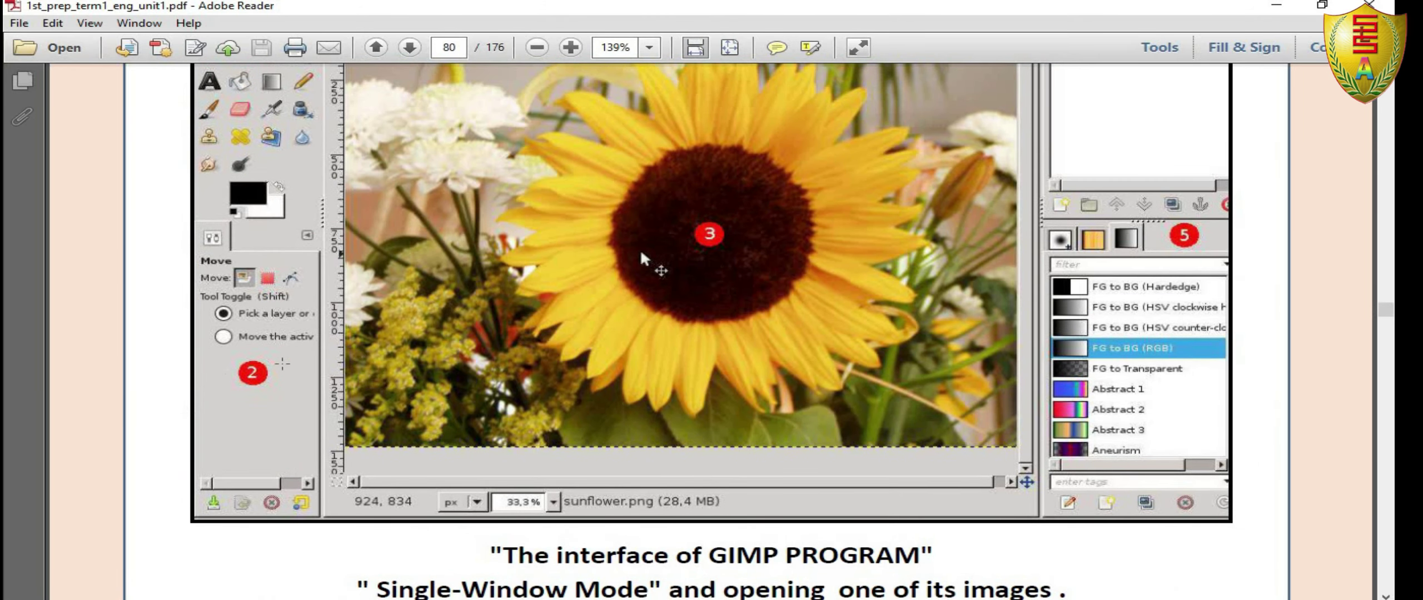
{"action": "scroll", "coordinate": [276, 378], "scroll_direction": "down", "scroll_amount": 4}
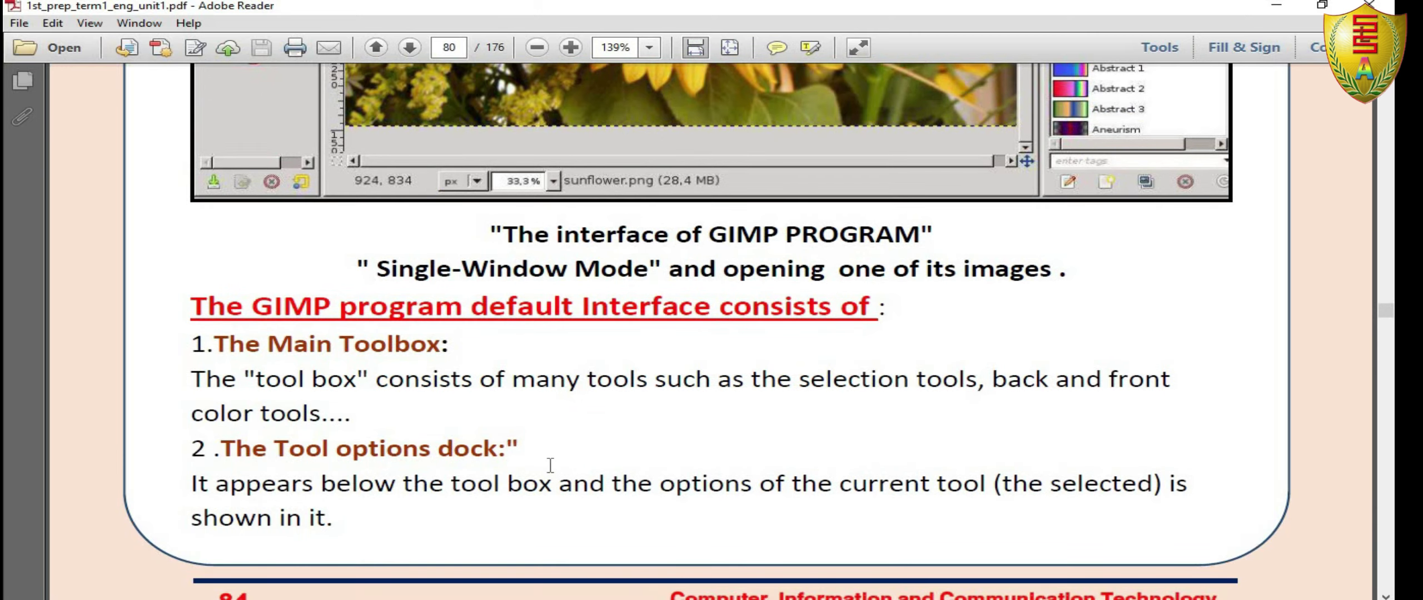
{"action": "scroll", "coordinate": [547, 469], "scroll_direction": "down", "scroll_amount": 2}
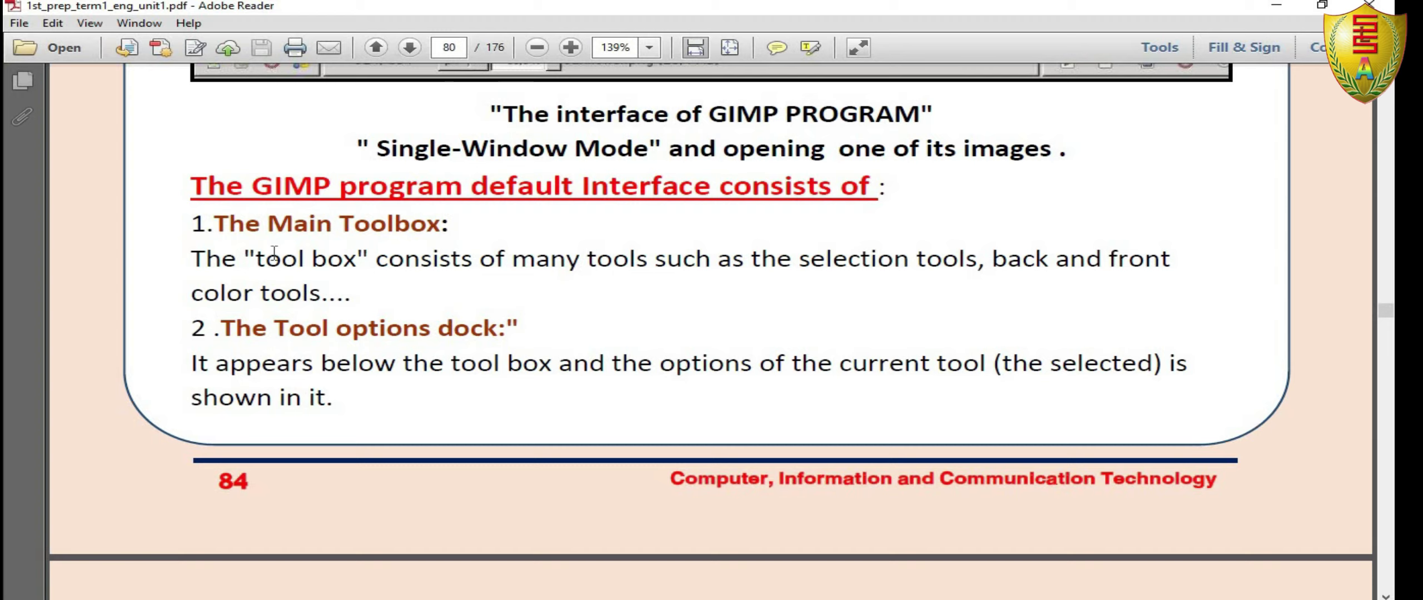
{"action": "scroll", "coordinate": [625, 397], "scroll_direction": "down", "scroll_amount": 6}
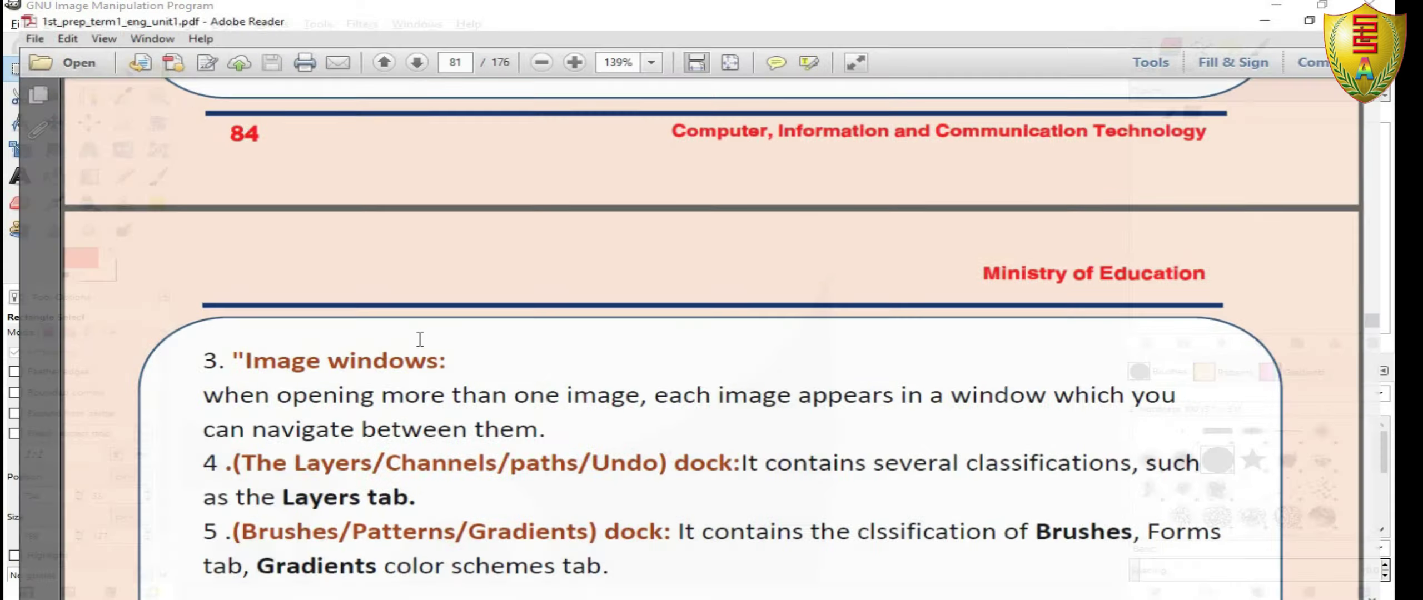
{"action": "scroll", "coordinate": [424, 347], "scroll_direction": "up", "scroll_amount": 7}
{"action": "scroll", "coordinate": [424, 348], "scroll_direction": "up", "scroll_amount": 4}
{"action": "scroll", "coordinate": [422, 345], "scroll_direction": "up", "scroll_amount": 3}
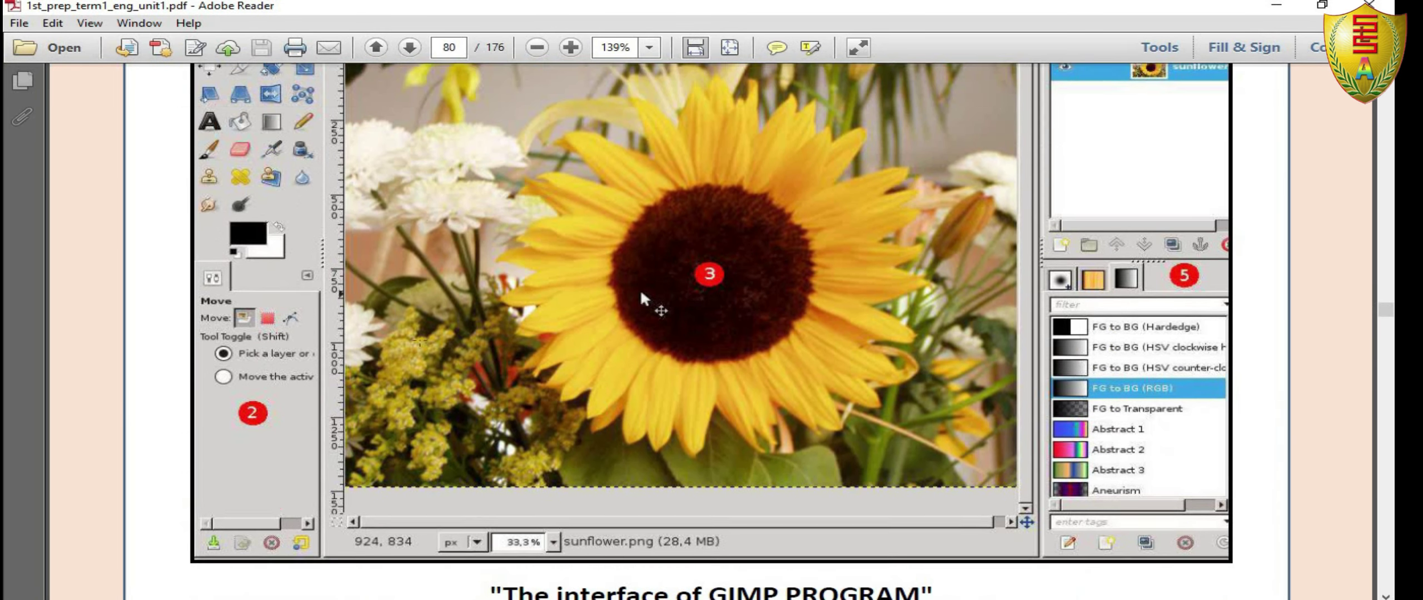
{"action": "scroll", "coordinate": [420, 341], "scroll_direction": "up", "scroll_amount": 2}
{"action": "scroll", "coordinate": [421, 342], "scroll_direction": "up", "scroll_amount": 3}
{"action": "scroll", "coordinate": [434, 342], "scroll_direction": "down", "scroll_amount": 4}
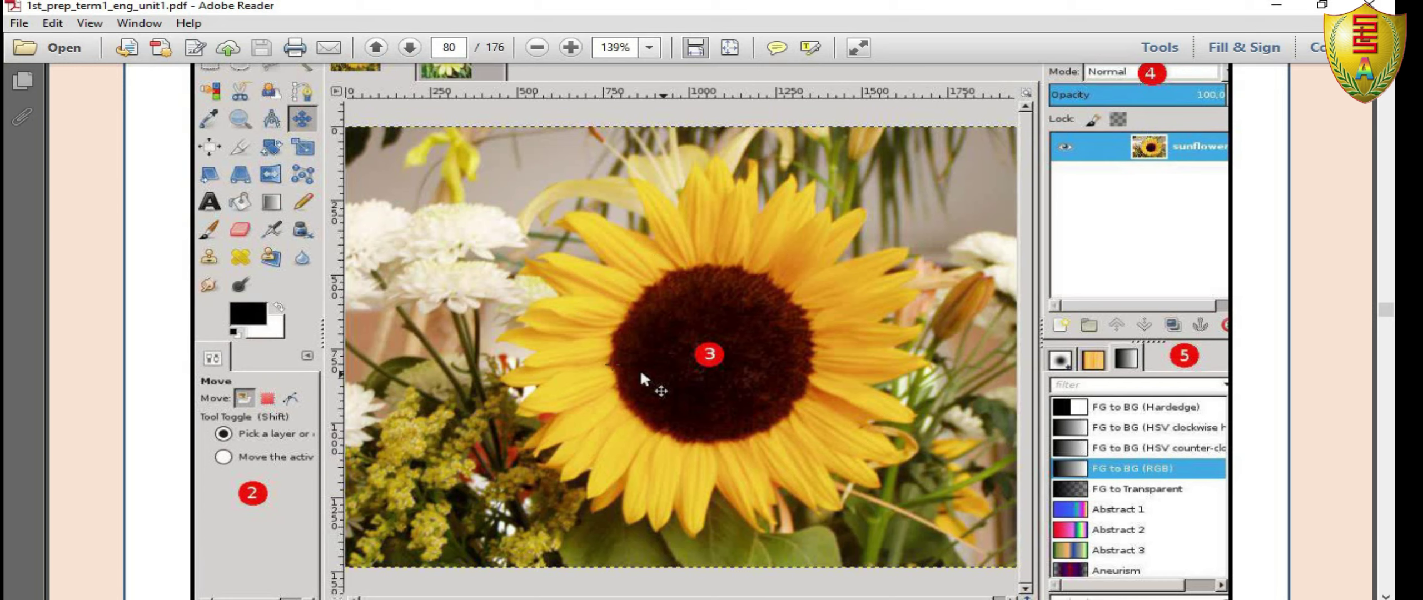
{"action": "scroll", "coordinate": [641, 371], "scroll_direction": "down", "scroll_amount": 5}
{"action": "scroll", "coordinate": [640, 371], "scroll_direction": "down", "scroll_amount": 3}
{"action": "scroll", "coordinate": [645, 372], "scroll_direction": "down", "scroll_amount": 5}
{"action": "scroll", "coordinate": [653, 373], "scroll_direction": "down", "scroll_amount": 6}
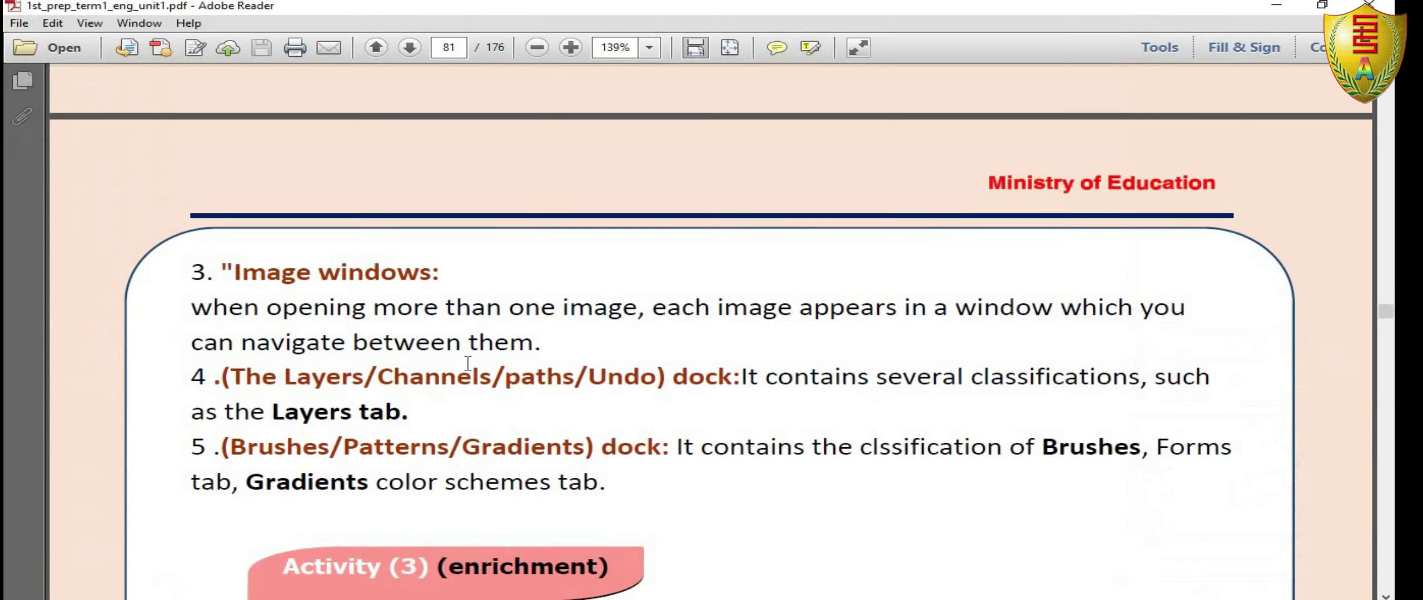
{"action": "scroll", "coordinate": [480, 364], "scroll_direction": "down", "scroll_amount": 3}
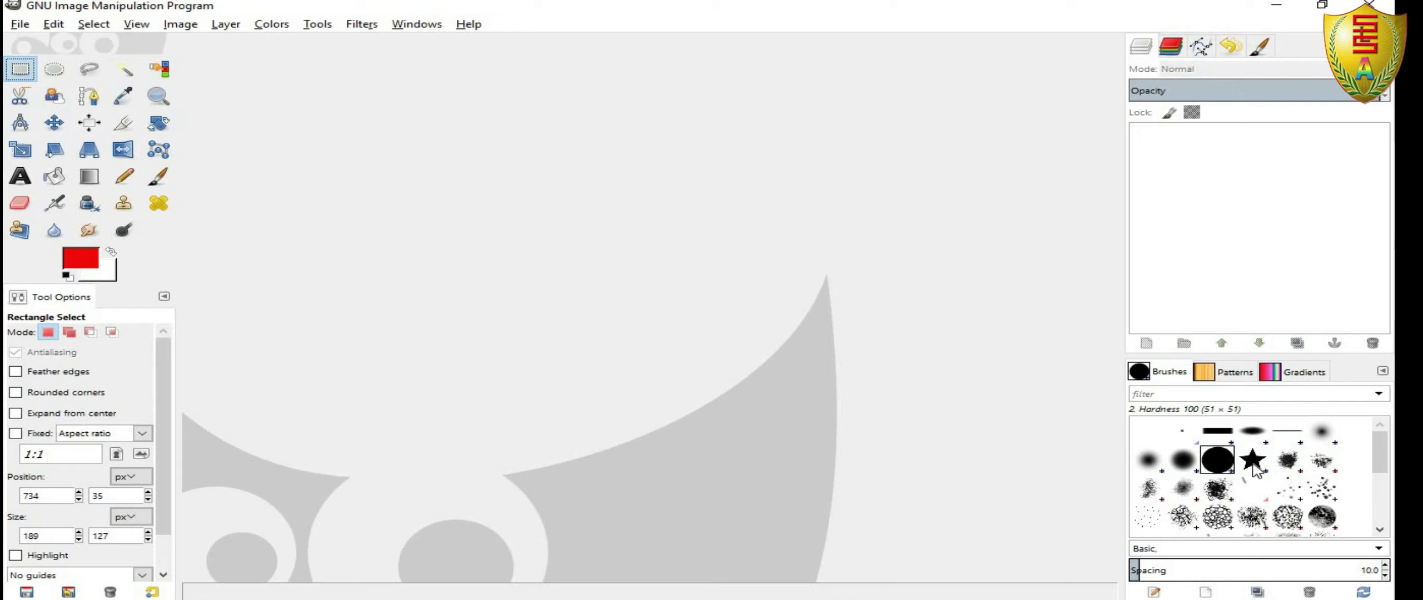
{"action": "scroll", "coordinate": [1295, 455], "scroll_direction": "down", "scroll_amount": 2}
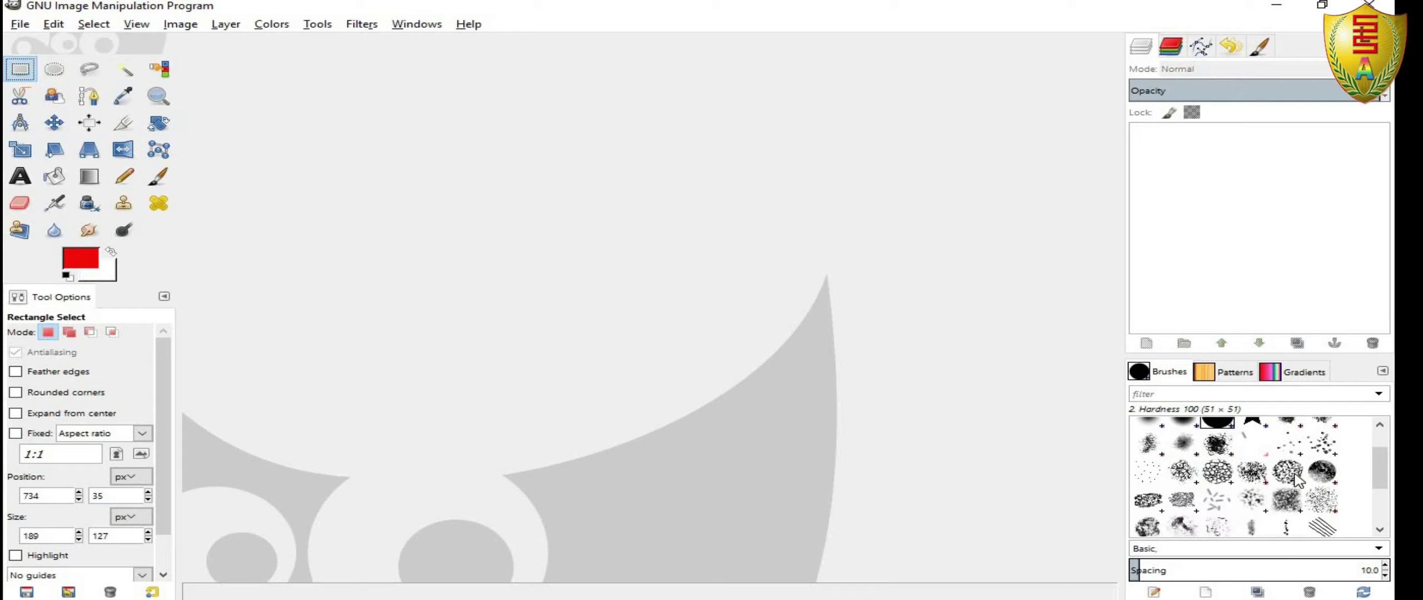
{"action": "scroll", "coordinate": [1295, 466], "scroll_direction": "down", "scroll_amount": 3}
{"action": "scroll", "coordinate": [1296, 479], "scroll_direction": "down", "scroll_amount": 2}
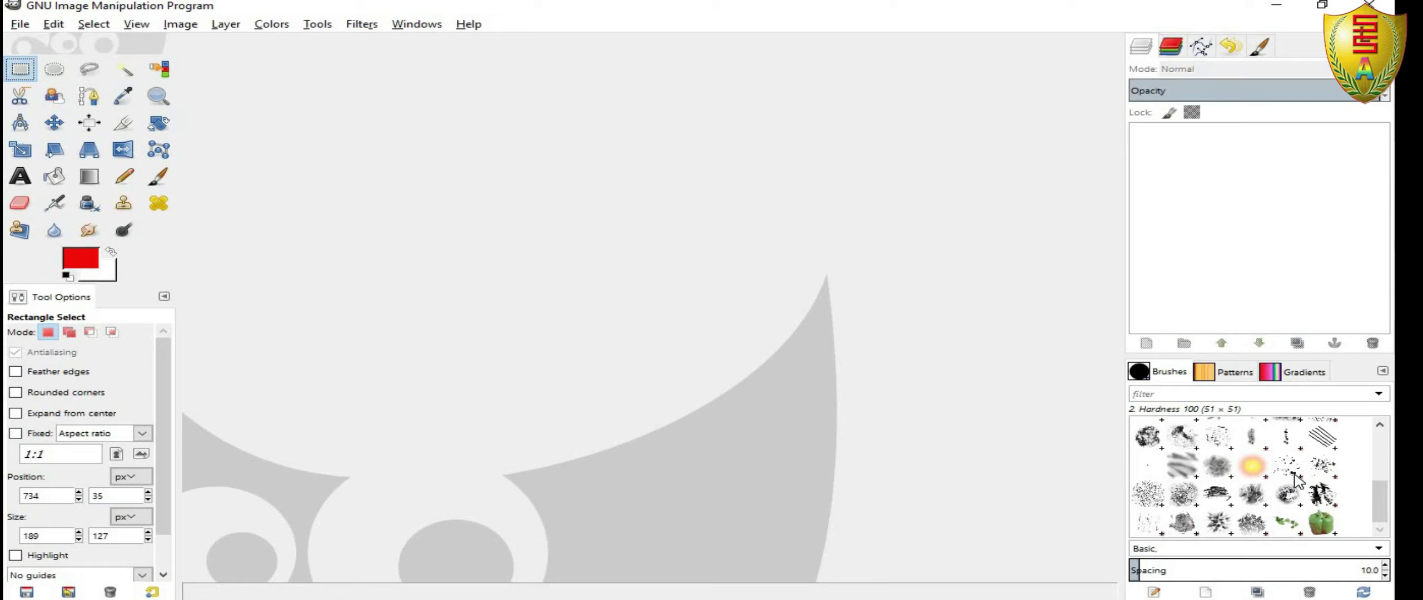
{"action": "scroll", "coordinate": [1296, 479], "scroll_direction": "up", "scroll_amount": 5}
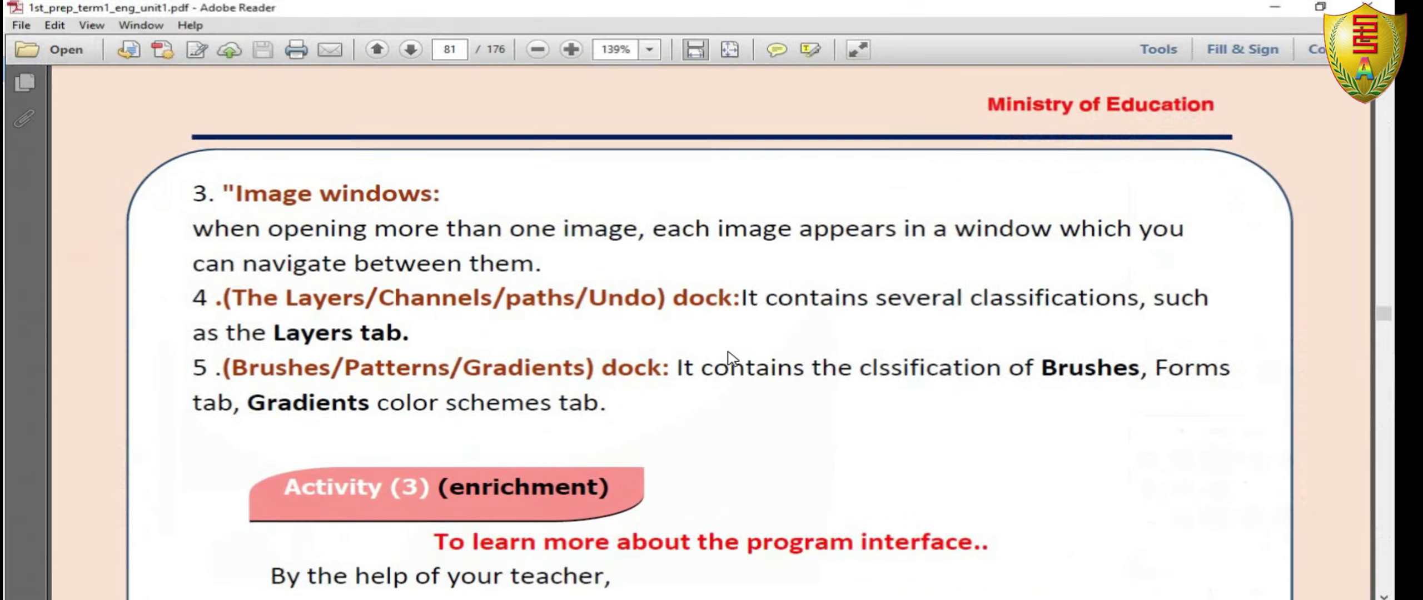
Scroll to page 84's Selection Tools list with the Tools menu screenshot, then return to GIMP.
{"action": "scroll", "coordinate": [758, 360], "scroll_direction": "down", "scroll_amount": 5}
{"action": "scroll", "coordinate": [758, 360], "scroll_direction": "down", "scroll_amount": 4}
{"action": "scroll", "coordinate": [758, 360], "scroll_direction": "down", "scroll_amount": 2}
{"action": "scroll", "coordinate": [758, 360], "scroll_direction": "down", "scroll_amount": 8}
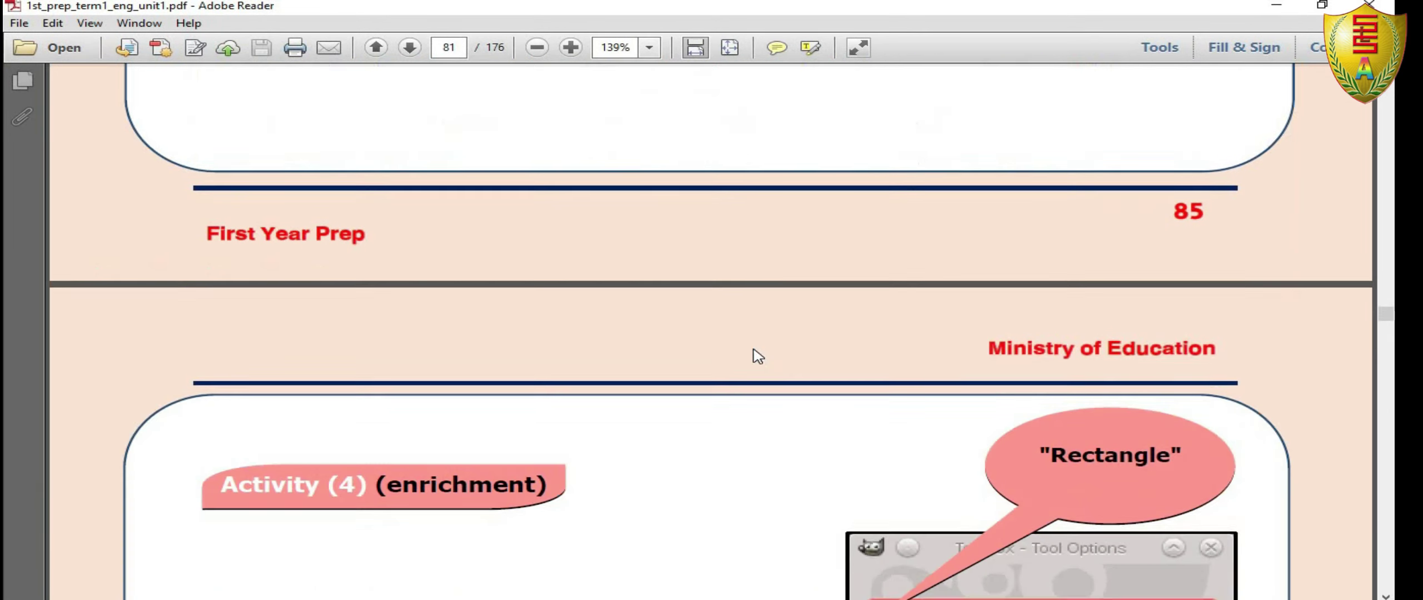
{"action": "scroll", "coordinate": [752, 352], "scroll_direction": "down", "scroll_amount": 4}
{"action": "scroll", "coordinate": [744, 347], "scroll_direction": "down", "scroll_amount": 5}
{"action": "scroll", "coordinate": [740, 343], "scroll_direction": "down", "scroll_amount": 5}
{"action": "scroll", "coordinate": [731, 360], "scroll_direction": "down", "scroll_amount": 5}
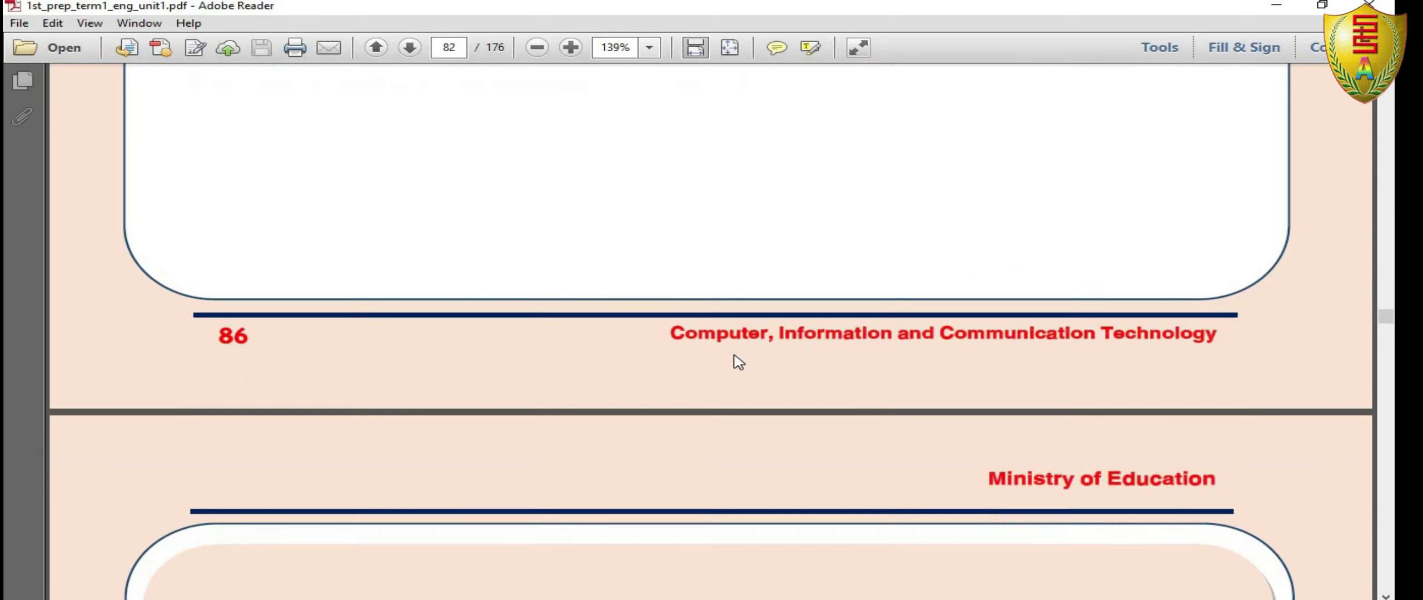
{"action": "scroll", "coordinate": [738, 359], "scroll_direction": "down", "scroll_amount": 5}
{"action": "scroll", "coordinate": [741, 359], "scroll_direction": "down", "scroll_amount": 5}
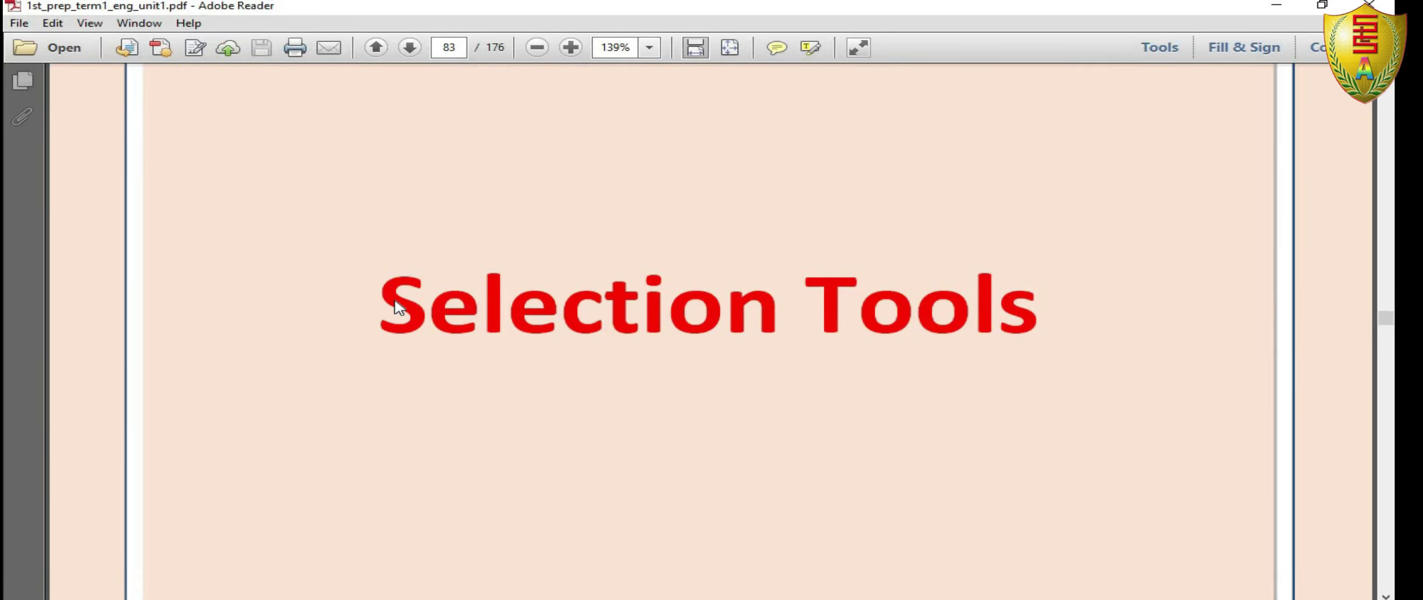
{"action": "scroll", "coordinate": [784, 312], "scroll_direction": "down", "scroll_amount": 3}
{"action": "scroll", "coordinate": [787, 315], "scroll_direction": "down", "scroll_amount": 5}
{"action": "scroll", "coordinate": [762, 314], "scroll_direction": "down", "scroll_amount": 4}
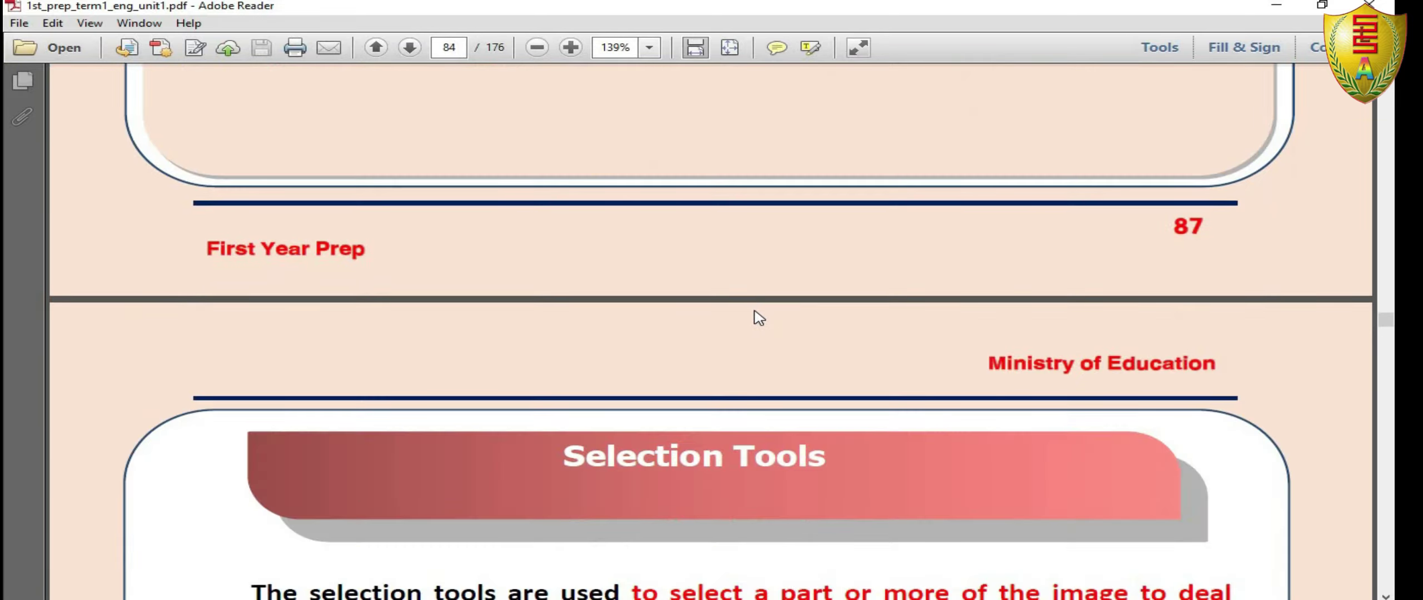
{"action": "scroll", "coordinate": [756, 315], "scroll_direction": "down", "scroll_amount": 6}
{"action": "scroll", "coordinate": [723, 314], "scroll_direction": "down", "scroll_amount": 1}
{"action": "scroll", "coordinate": [734, 250], "scroll_direction": "up", "scroll_amount": 6}
{"action": "scroll", "coordinate": [750, 302], "scroll_direction": "down", "scroll_amount": 1}
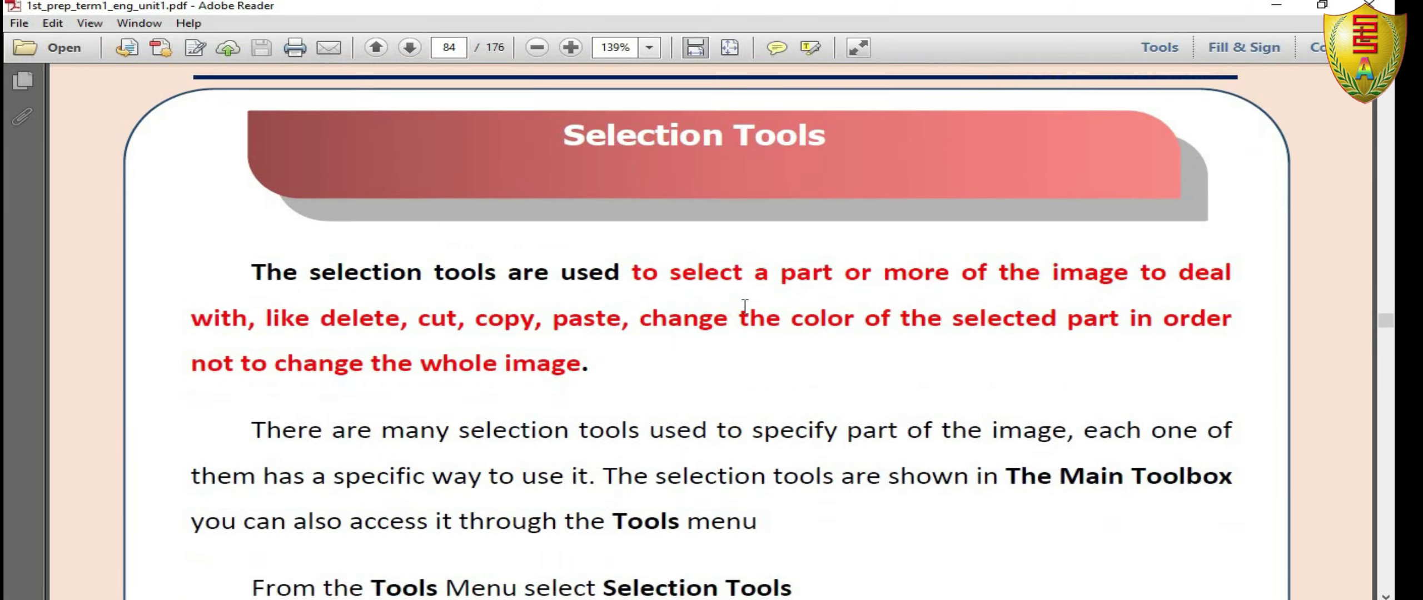
{"action": "scroll", "coordinate": [744, 307], "scroll_direction": "down", "scroll_amount": 10}
{"action": "scroll", "coordinate": [744, 308], "scroll_direction": "down", "scroll_amount": 4}
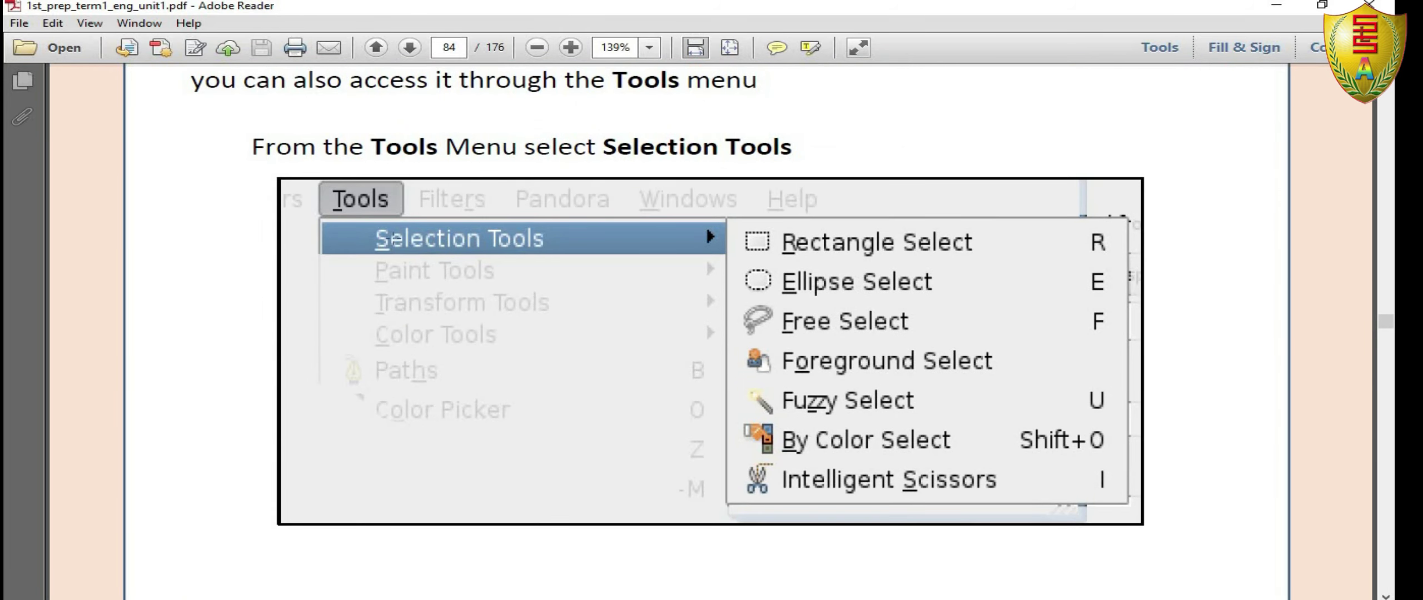
{"action": "key", "text": "alt+Tab"}
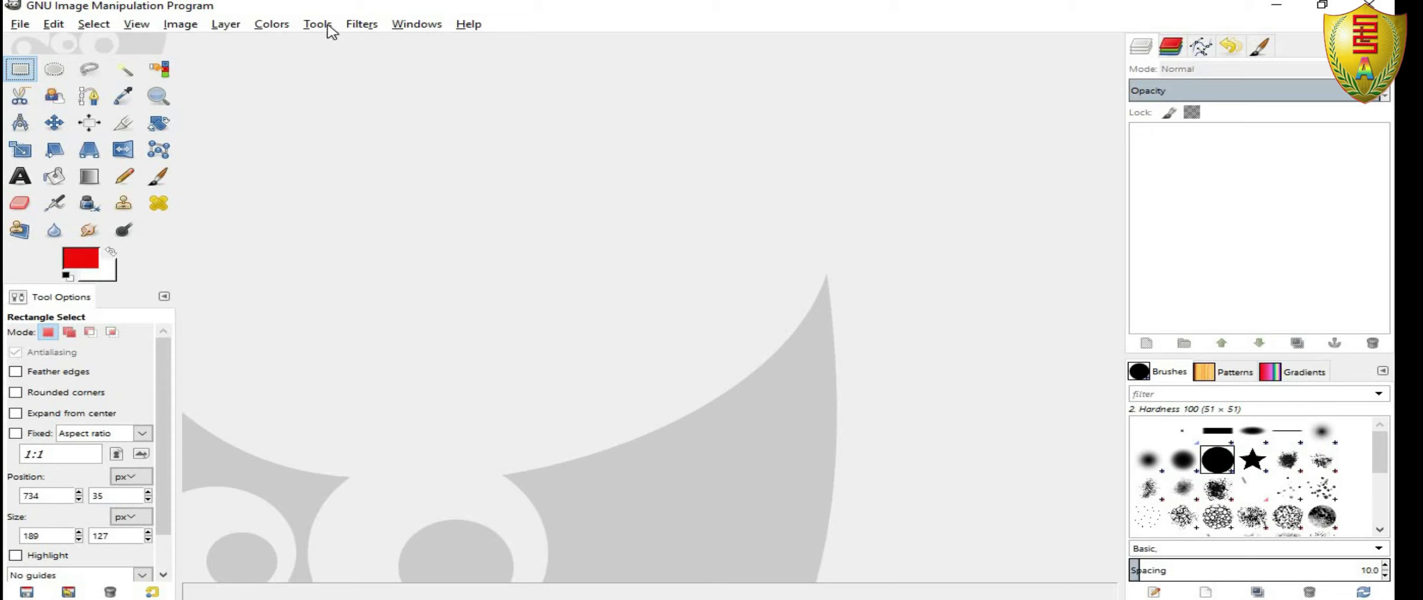
{"action": "left_click", "coordinate": [333, 28]}
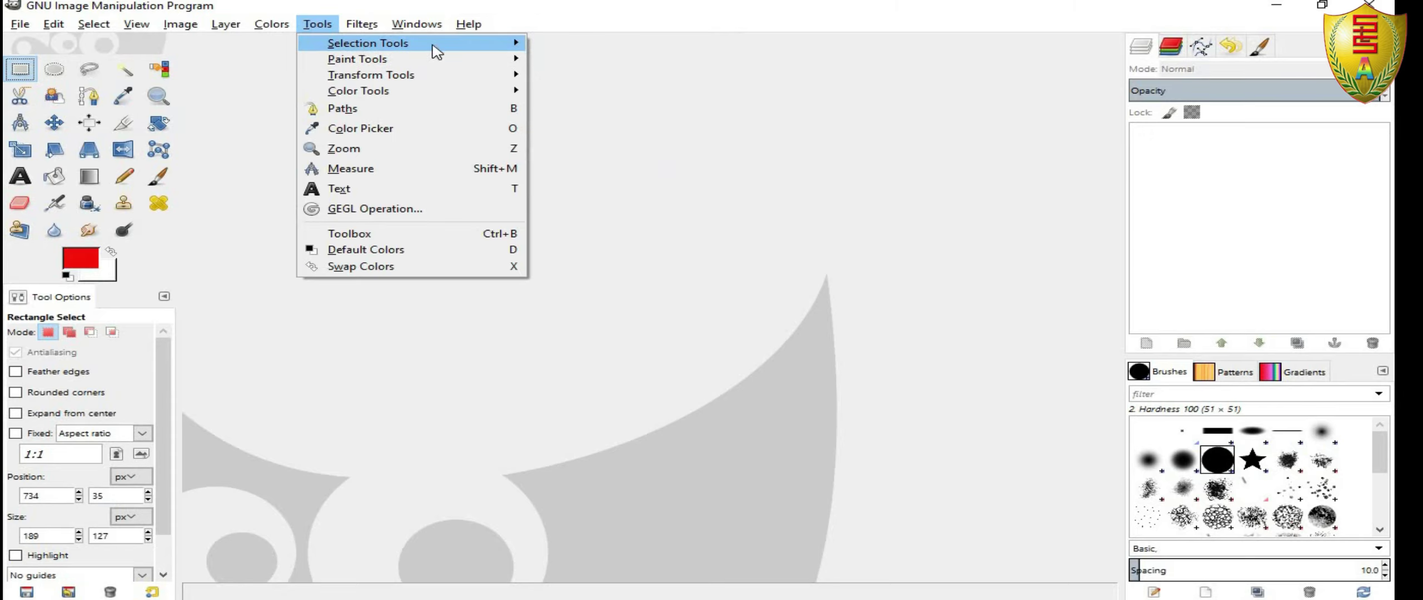
{"action": "mouse_move", "coordinate": [368, 43]}
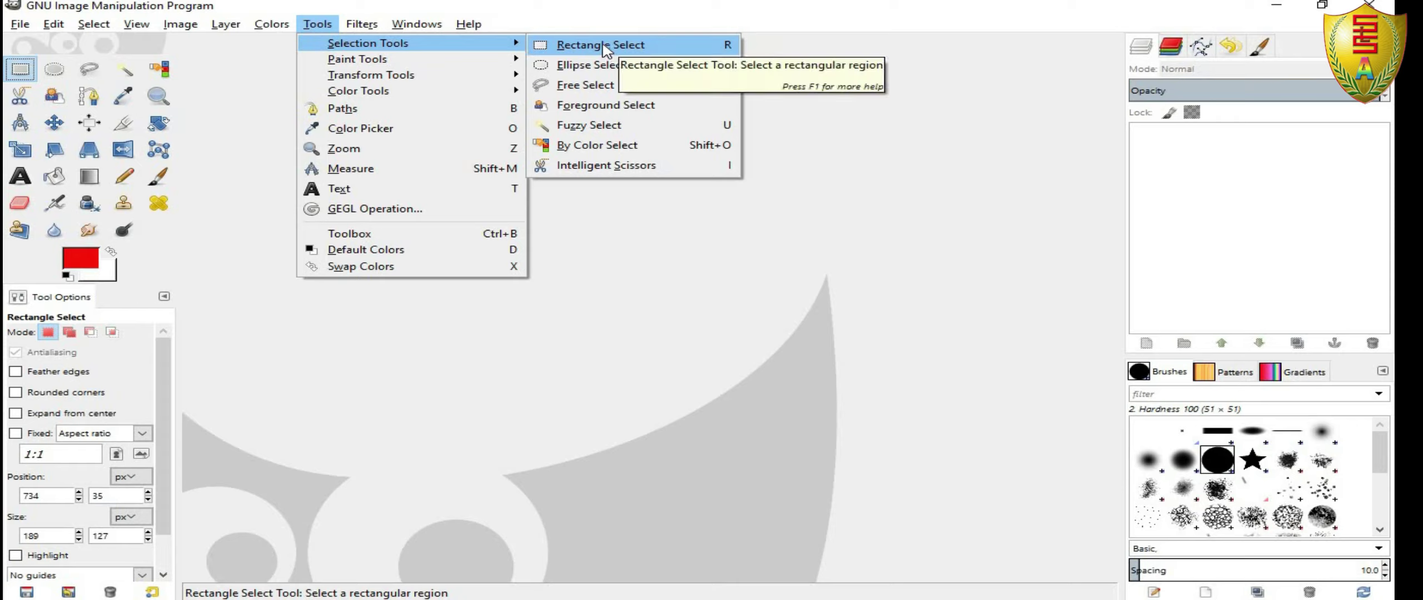
{"action": "left_click", "coordinate": [705, 45]}
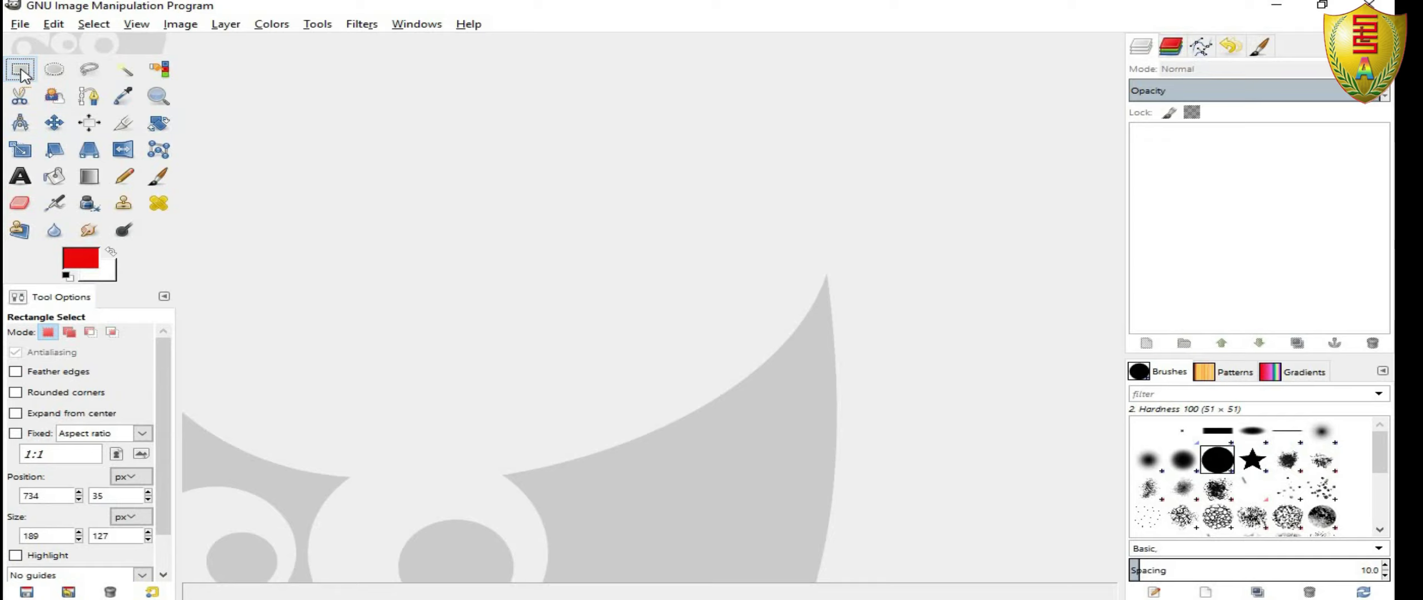
{"action": "left_click", "coordinate": [54, 69]}
{"action": "left_click", "coordinate": [54, 69]}
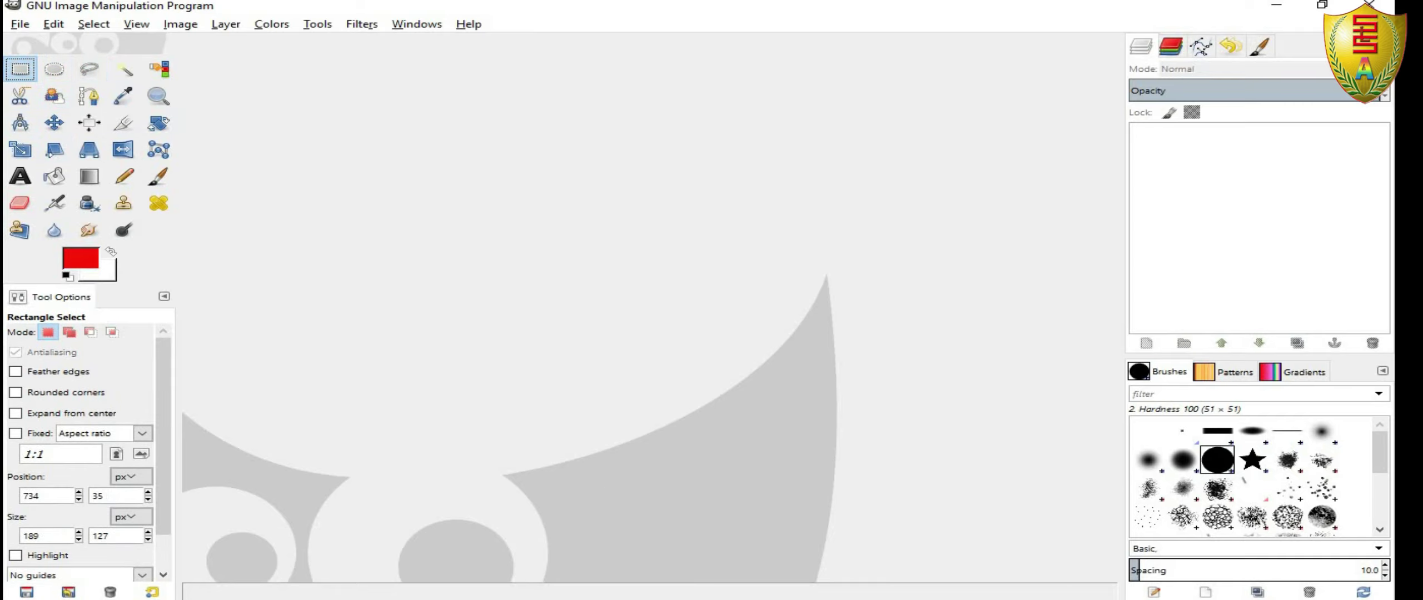
{"action": "scroll", "coordinate": [714, 292], "scroll_direction": "down", "scroll_amount": 5}
Highlight the 'Rectangle selection Tool' heading on page 85, view the sunflower example, then return to GIMP.
{"action": "scroll", "coordinate": [715, 292], "scroll_direction": "down", "scroll_amount": 5}
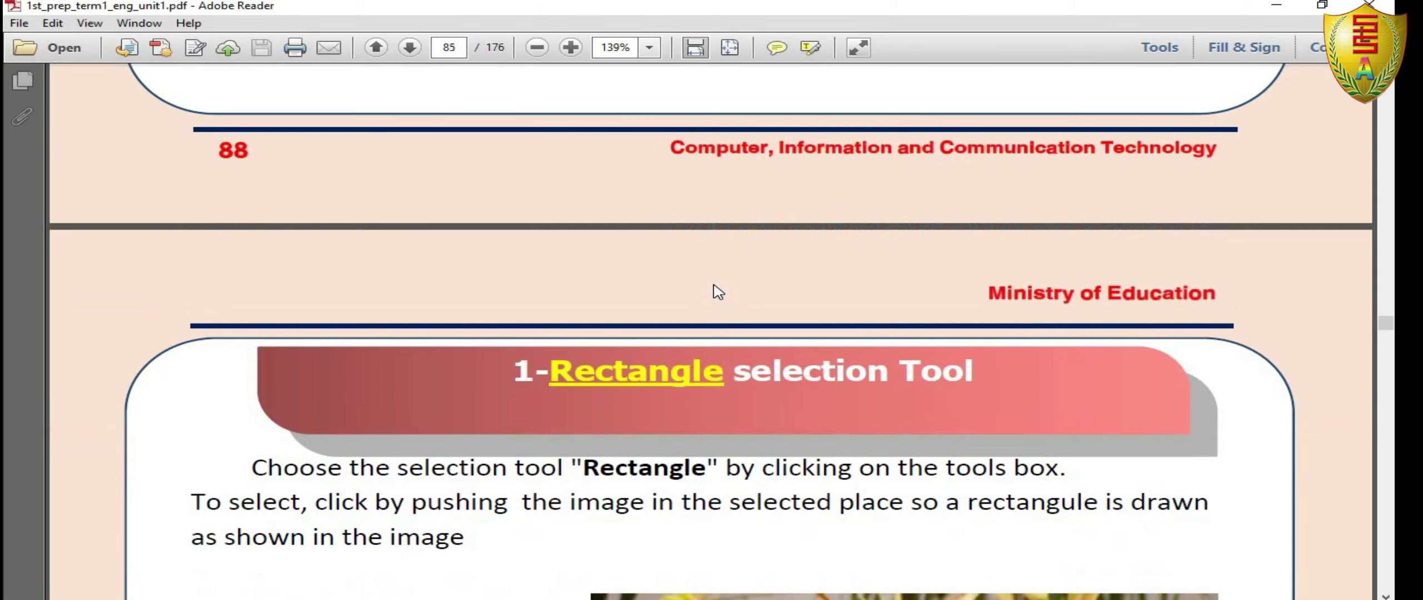
{"action": "scroll", "coordinate": [716, 291], "scroll_direction": "down", "scroll_amount": 2}
{"action": "scroll", "coordinate": [717, 290], "scroll_direction": "down", "scroll_amount": 1}
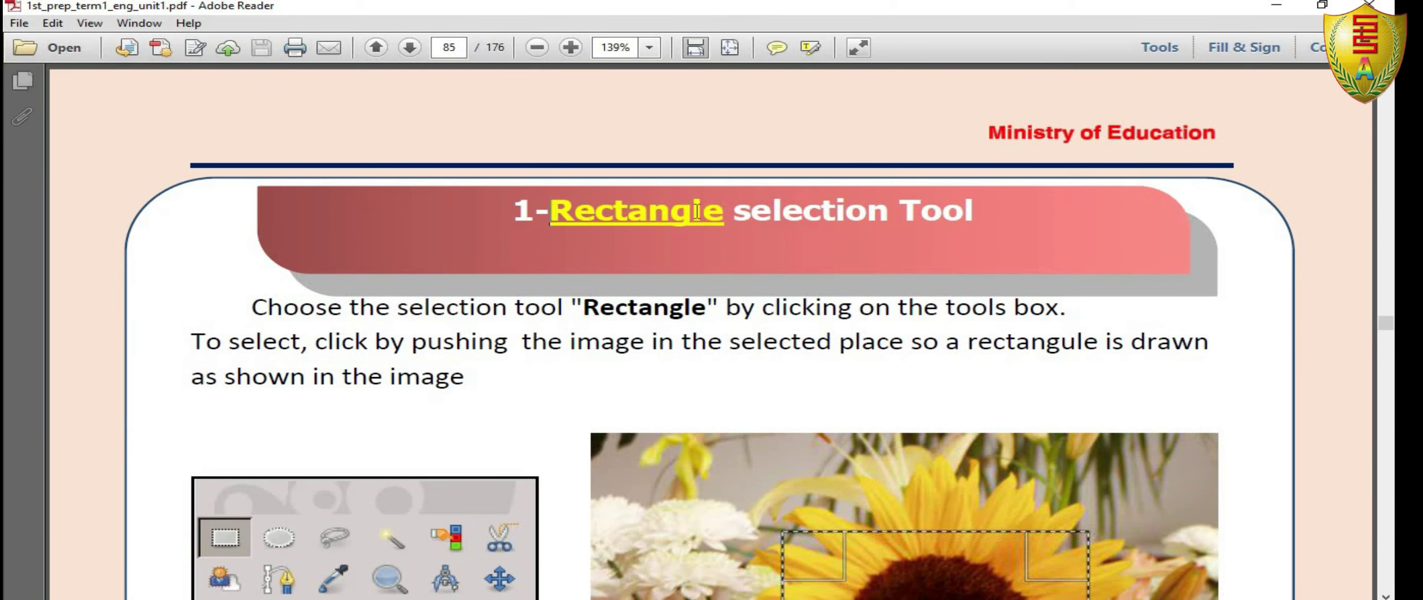
{"action": "left_click_drag", "start_coordinate": [696, 212], "coordinate": [973, 214]}
{"action": "scroll", "coordinate": [697, 287], "scroll_direction": "down", "scroll_amount": 3}
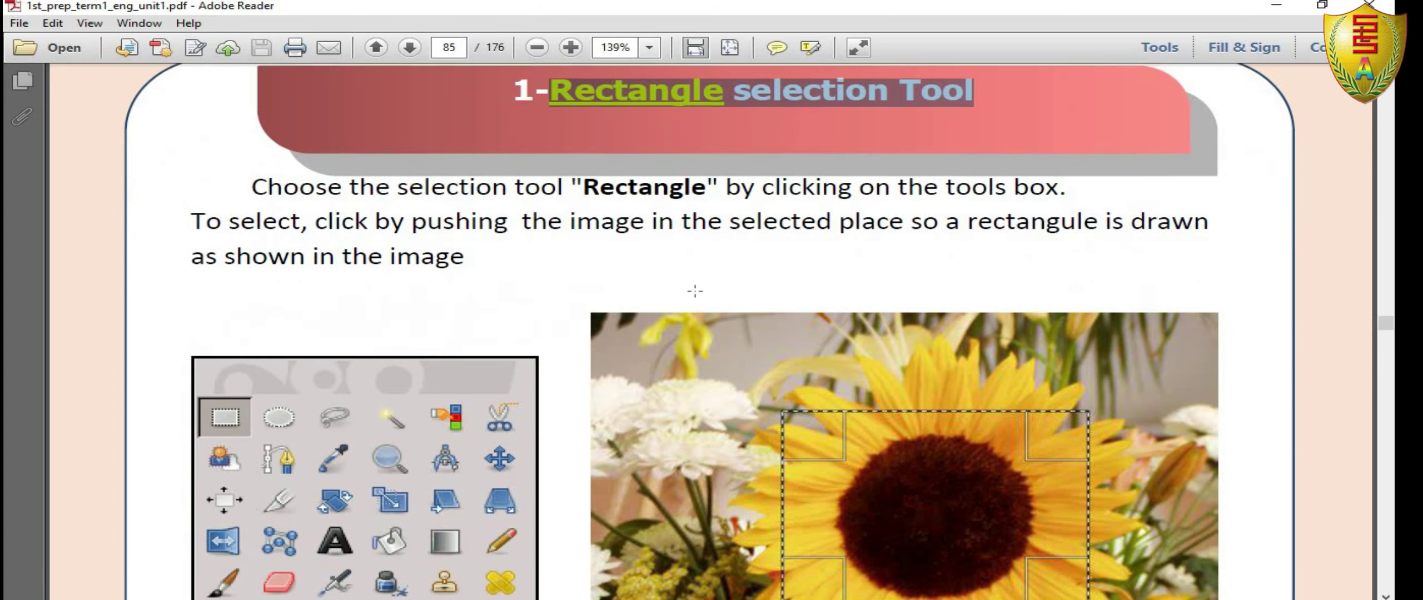
{"action": "scroll", "coordinate": [695, 290], "scroll_direction": "down", "scroll_amount": 1}
{"action": "scroll", "coordinate": [694, 294], "scroll_direction": "down", "scroll_amount": 2}
{"action": "scroll", "coordinate": [694, 294], "scroll_direction": "up", "scroll_amount": 2}
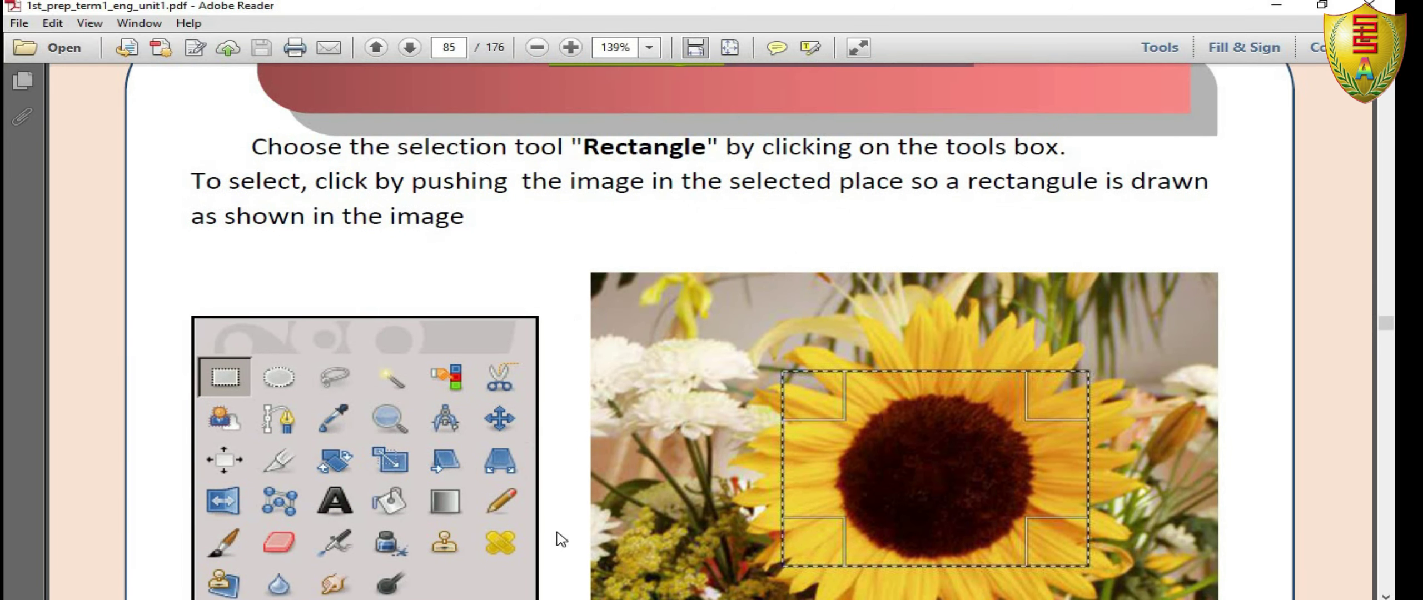
{"action": "key", "text": "alt+Tab"}
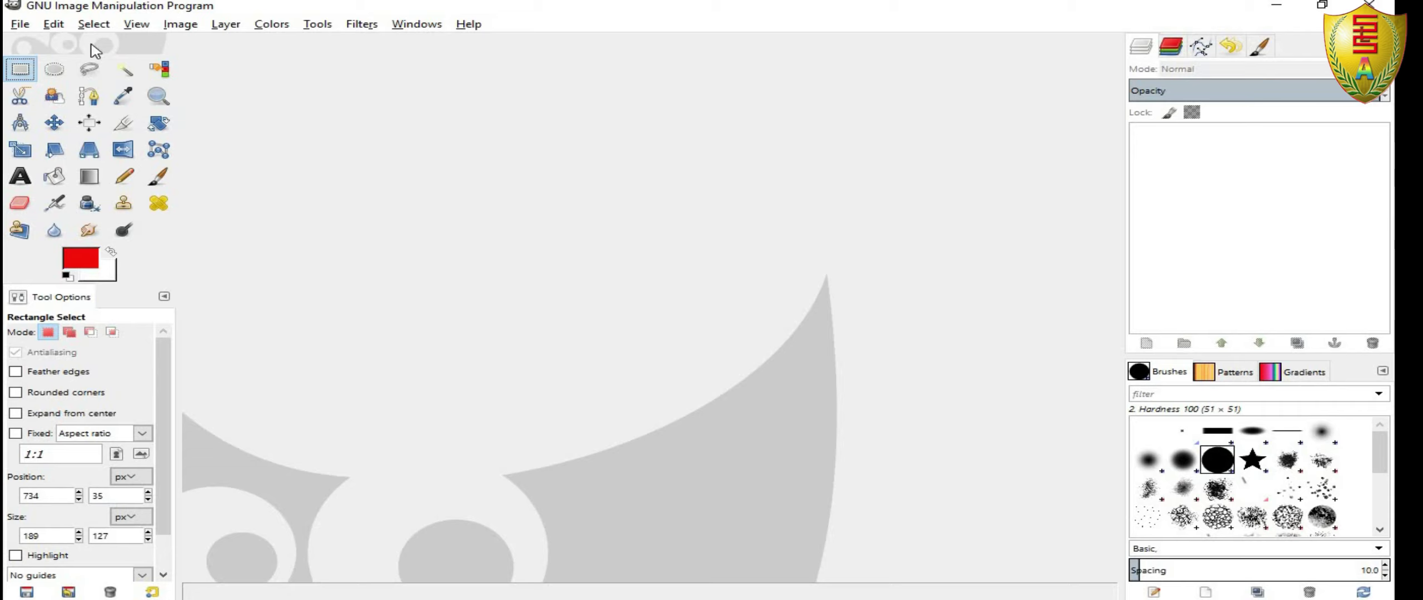
Open the 960×624 daisy photo Untitled.jpg from the Pictures folder.
{"action": "left_click", "coordinate": [21, 24]}
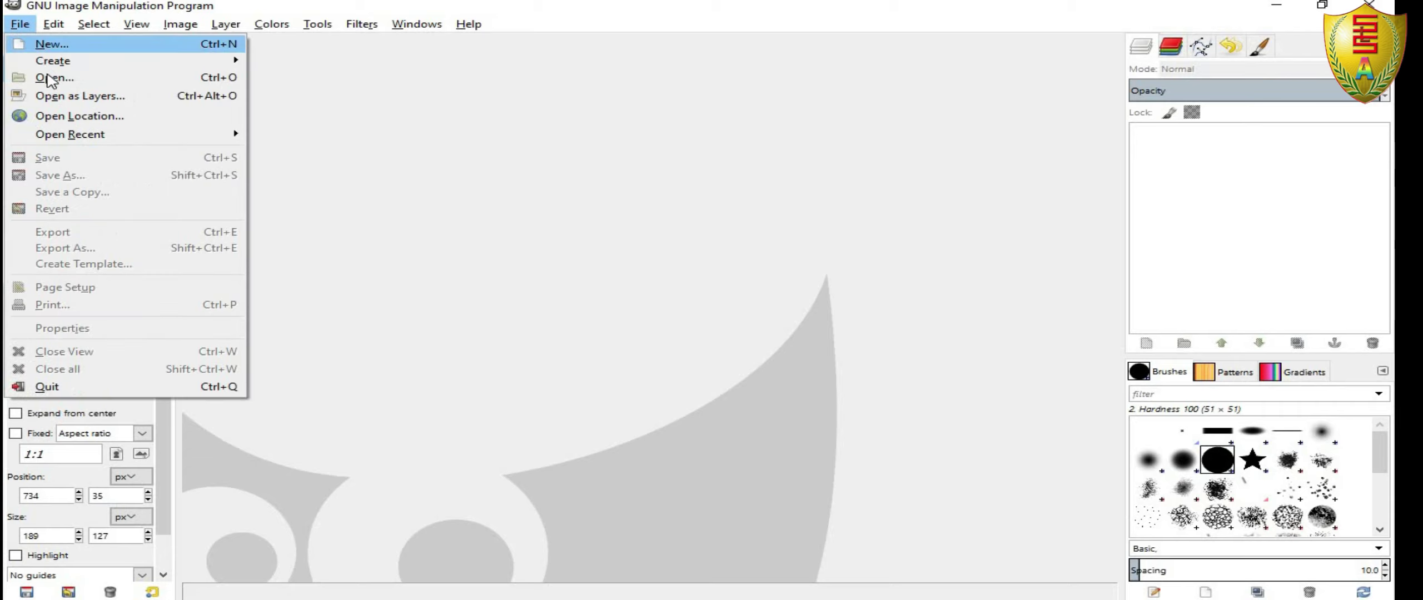
{"action": "left_click", "coordinate": [84, 83]}
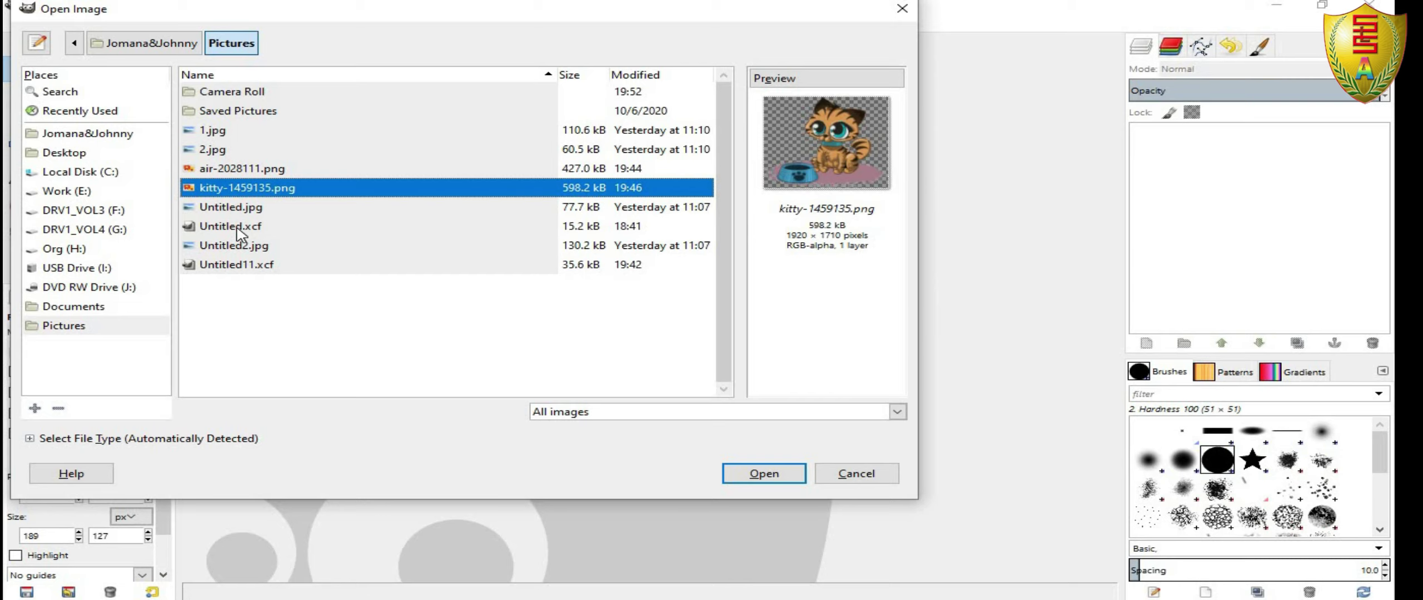
{"action": "left_click", "coordinate": [306, 228]}
{"action": "left_click", "coordinate": [251, 210]}
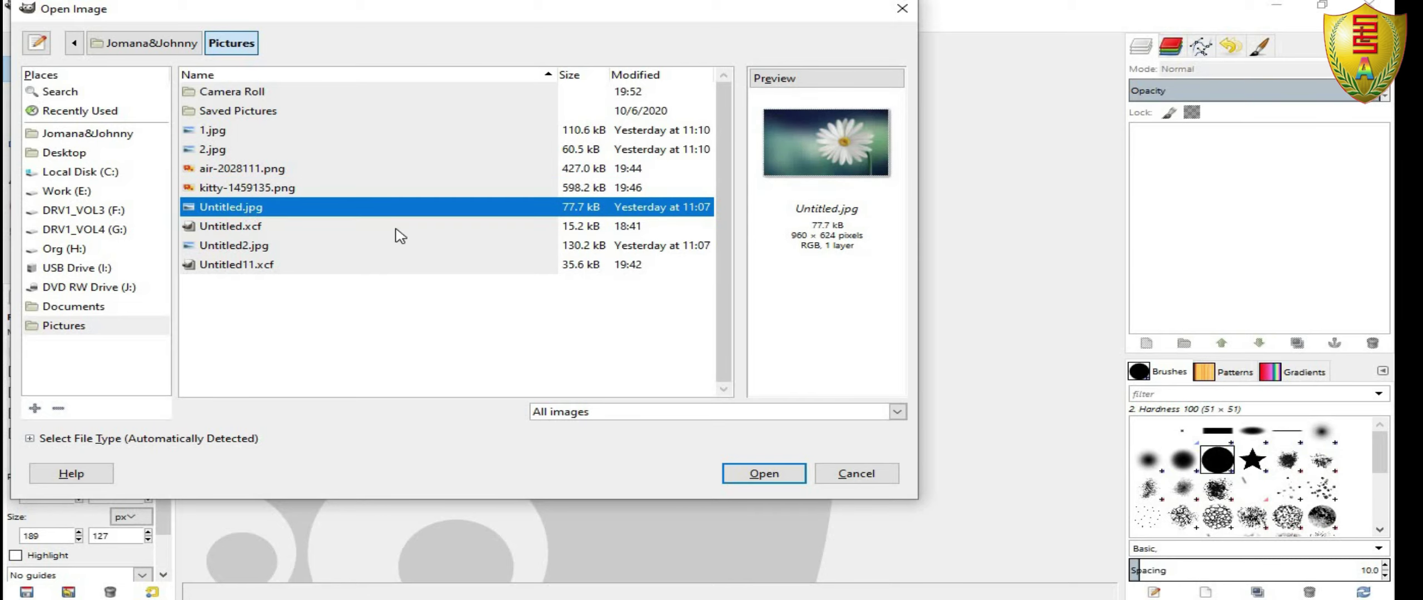
{"action": "left_click", "coordinate": [764, 479]}
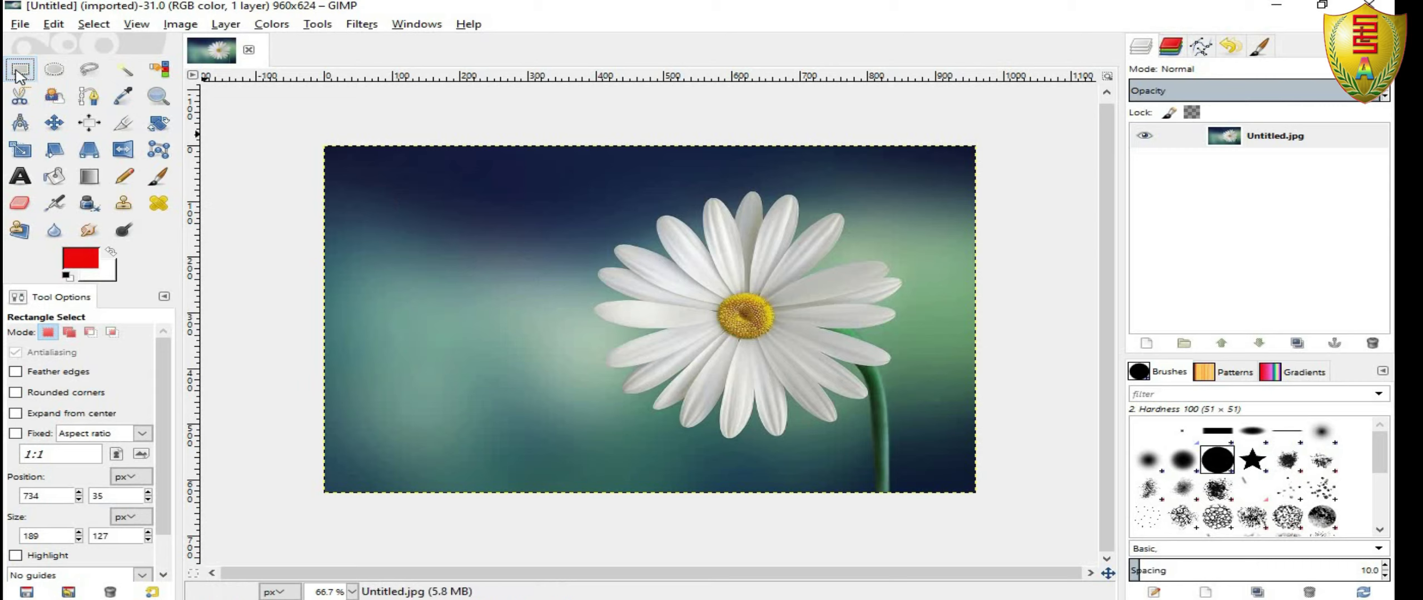
Choose Rectangle Select and draw a rectangle over the daisy, resizing it to about 369×250.
{"action": "left_click", "coordinate": [315, 27]}
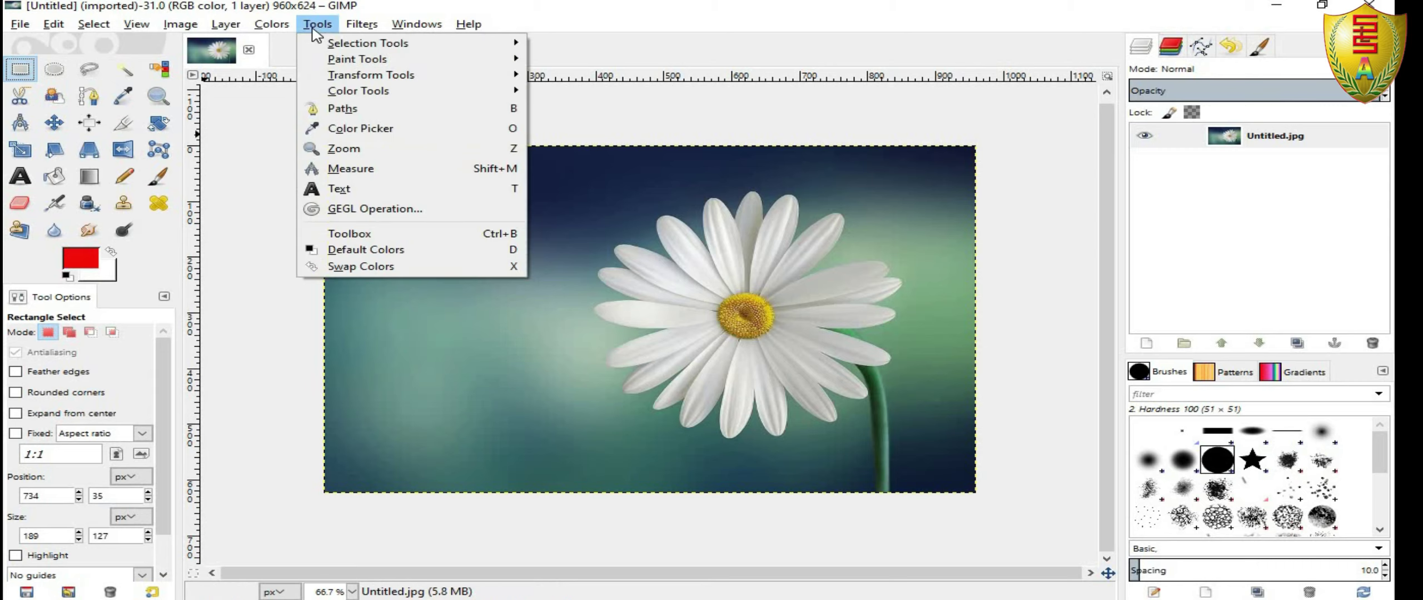
{"action": "left_click", "coordinate": [550, 47]}
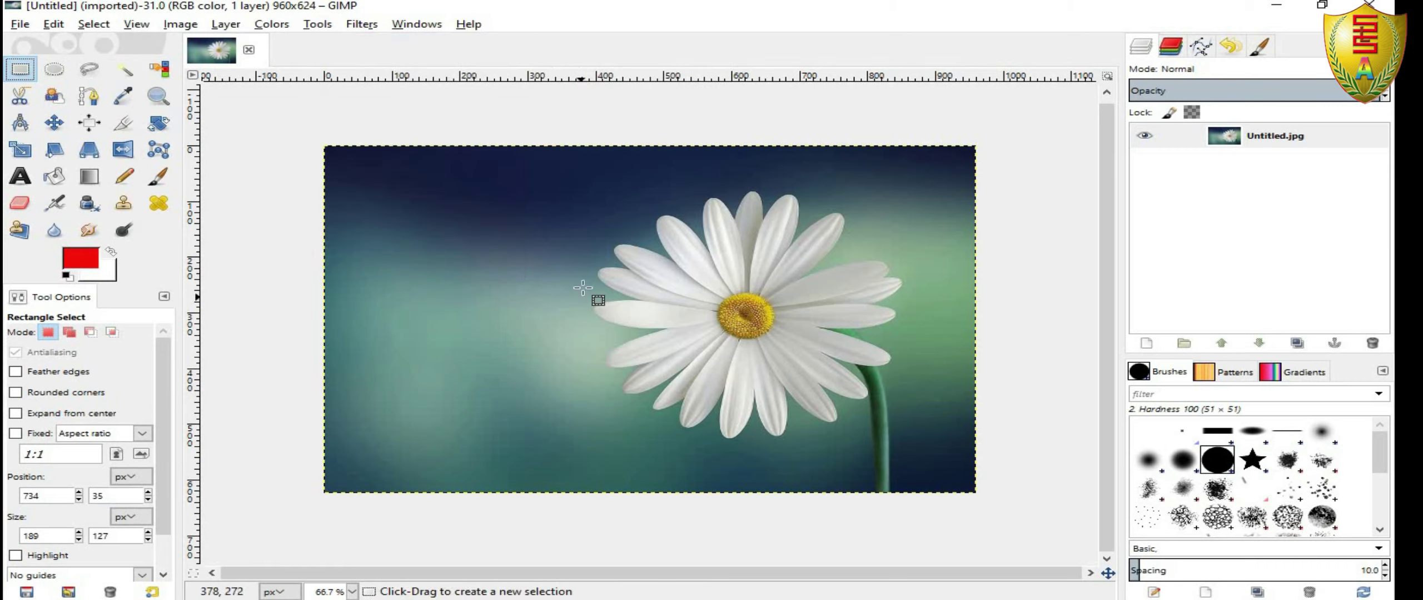
{"action": "left_click_drag", "start_coordinate": [478, 199], "coordinate": [849, 377]}
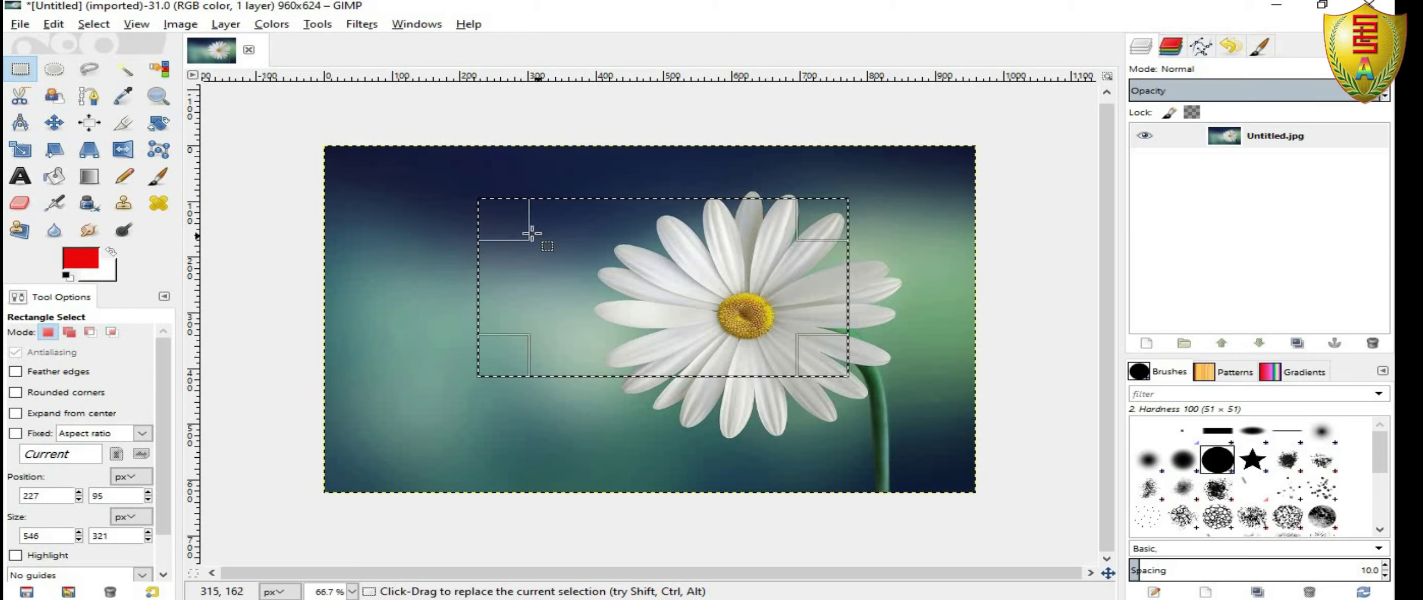
{"action": "mouse_move", "coordinate": [517, 228]}
{"action": "left_mouse_down"}
{"action": "mouse_move", "coordinate": [587, 282]}
{"action": "mouse_move", "coordinate": [546, 244]}
{"action": "left_mouse_up"}
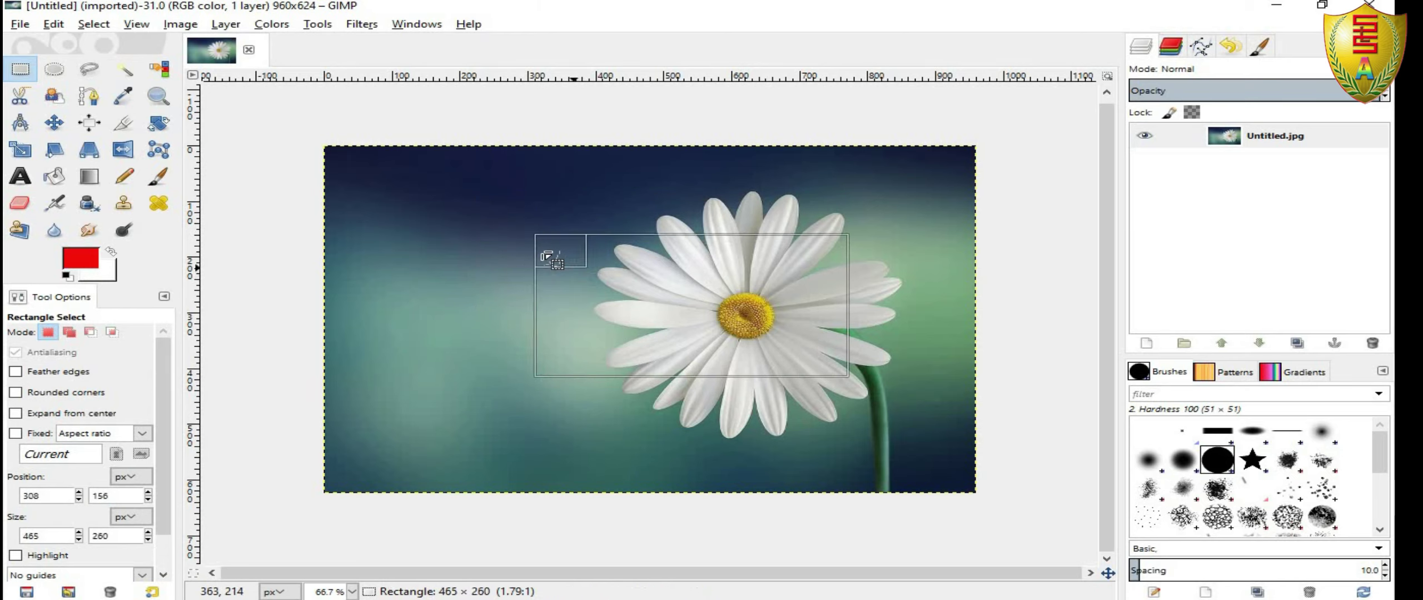
{"action": "left_click_drag", "start_coordinate": [819, 273], "coordinate": [804, 261]}
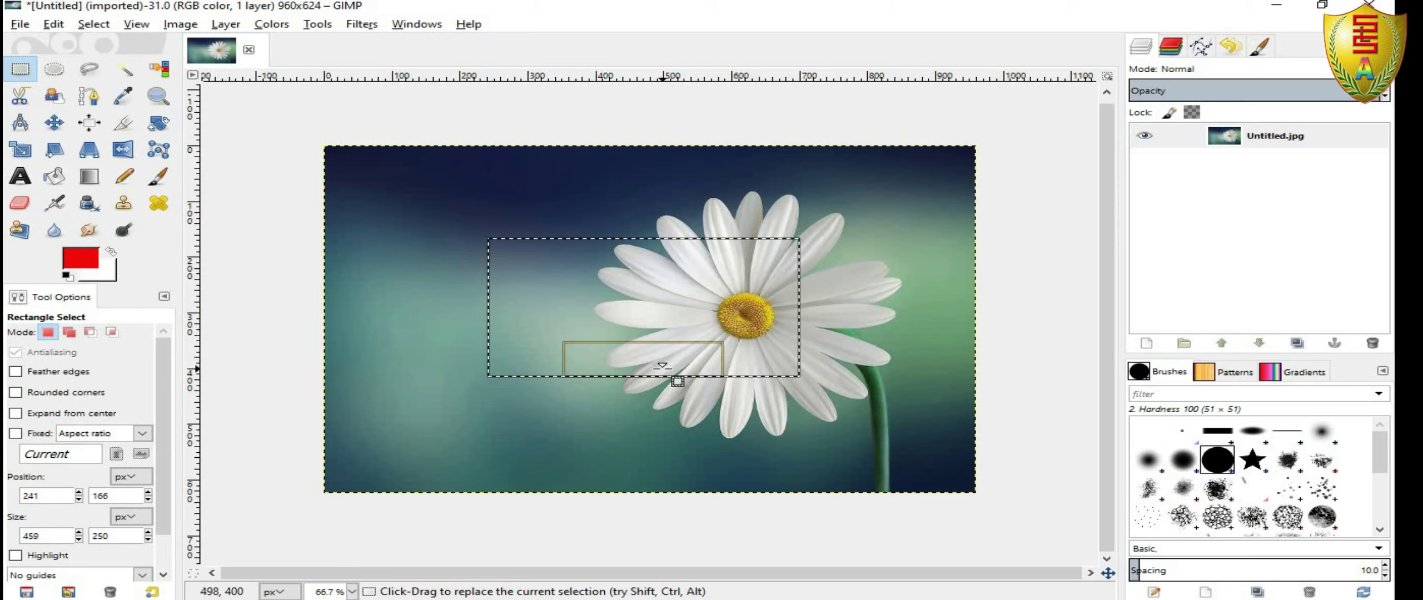
{"action": "left_click_drag", "start_coordinate": [657, 368], "coordinate": [571, 337]}
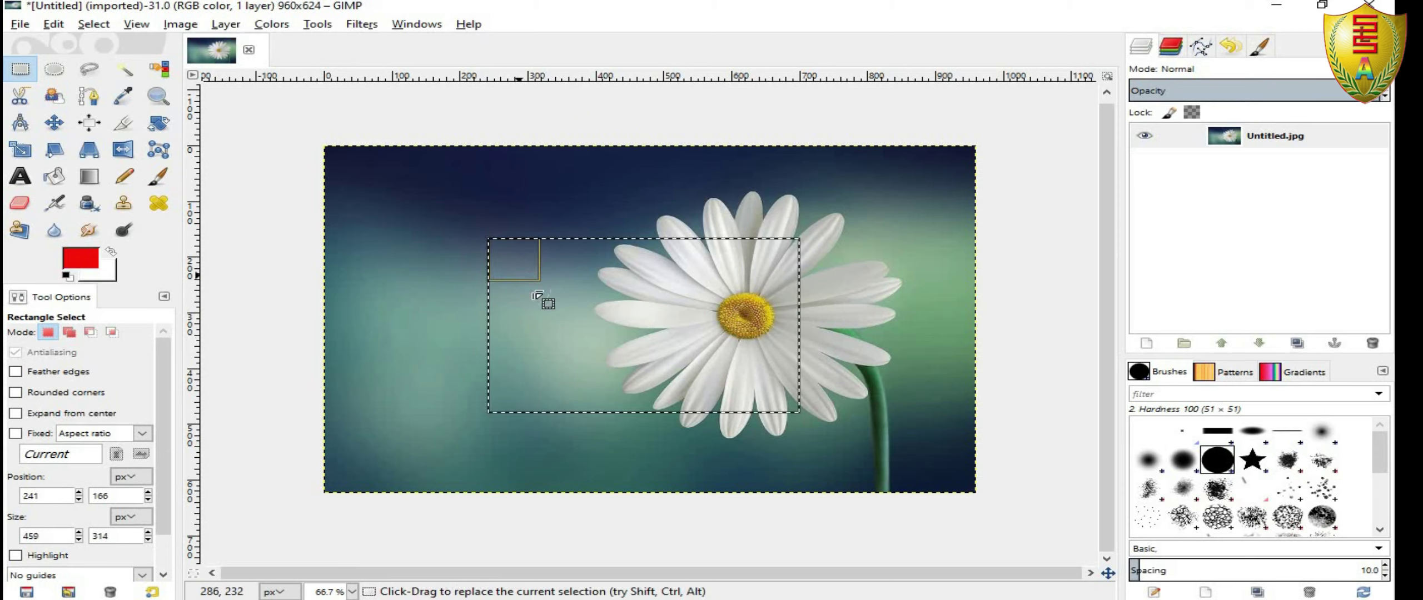
{"action": "mouse_move", "coordinate": [488, 239]}
{"action": "left_mouse_down"}
{"action": "mouse_move", "coordinate": [536, 265]}
{"action": "mouse_move", "coordinate": [504, 207]}
{"action": "left_mouse_up"}
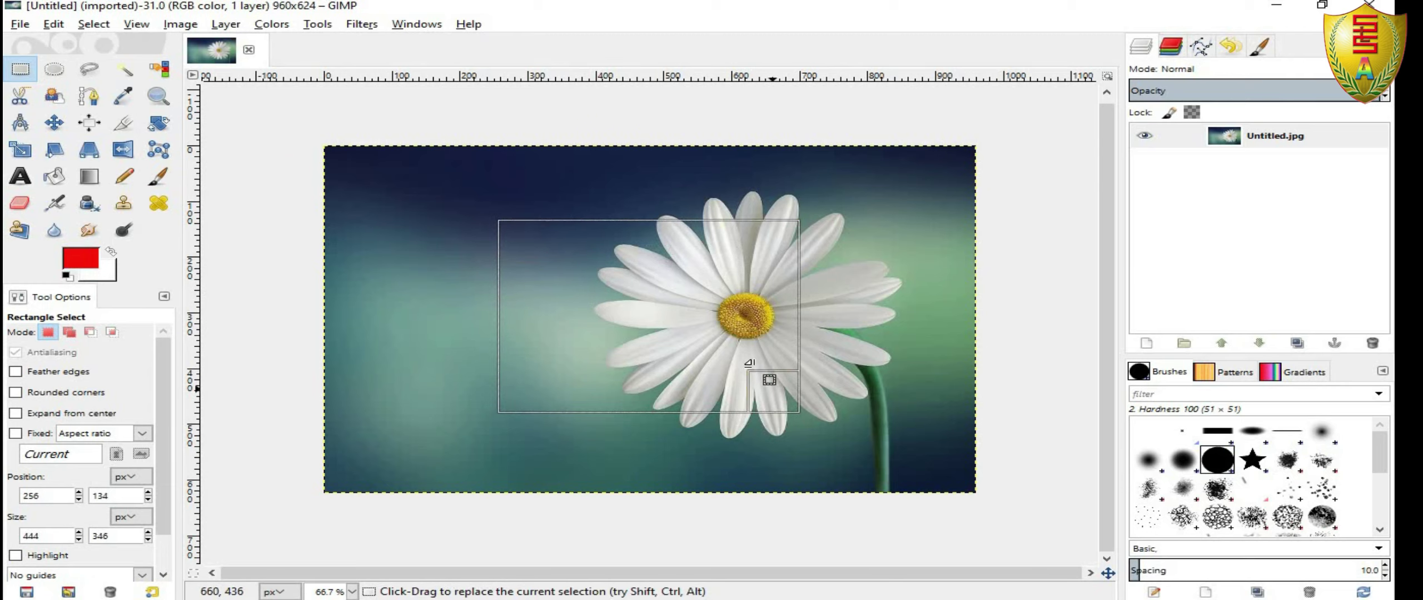
{"action": "left_click_drag", "start_coordinate": [767, 386], "coordinate": [745, 333]}
{"action": "left_click_drag", "start_coordinate": [547, 388], "coordinate": [571, 343]}
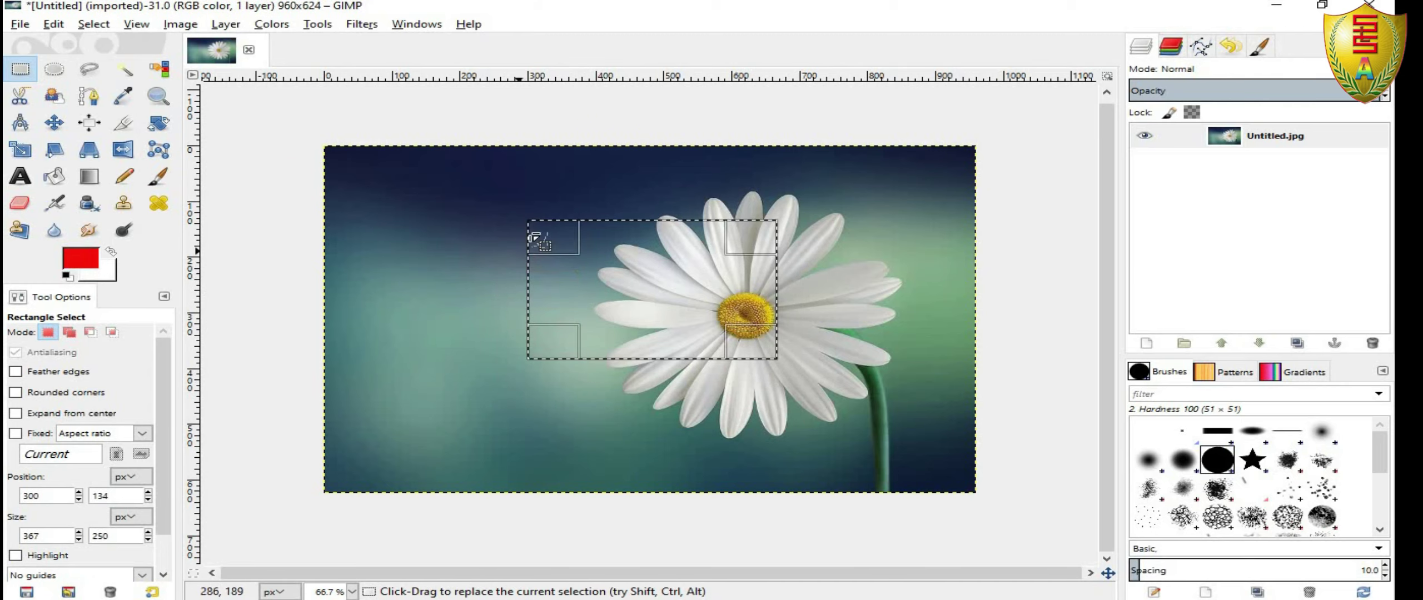
Redraw the selection over the upper-left daisy and enlarge it to about 434×302.
{"action": "left_click_drag", "start_coordinate": [518, 238], "coordinate": [502, 227]}
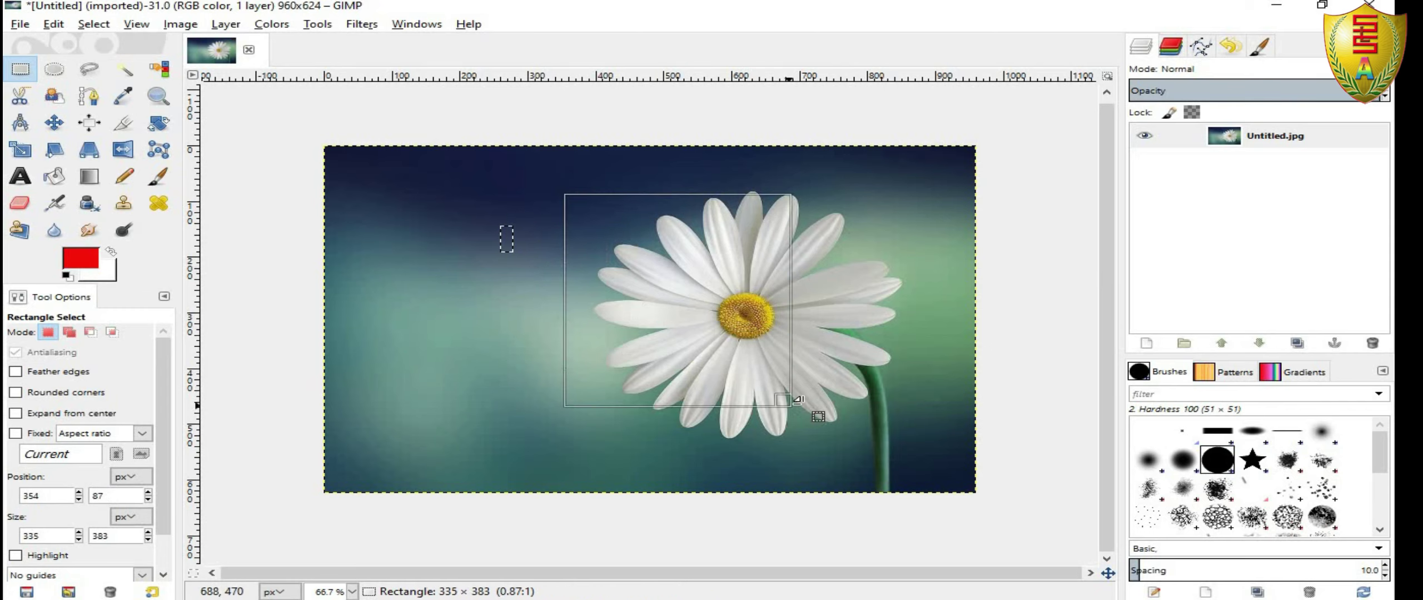
{"action": "left_click_drag", "start_coordinate": [564, 195], "coordinate": [770, 408]}
{"action": "left_click_drag", "start_coordinate": [639, 224], "coordinate": [641, 278]}
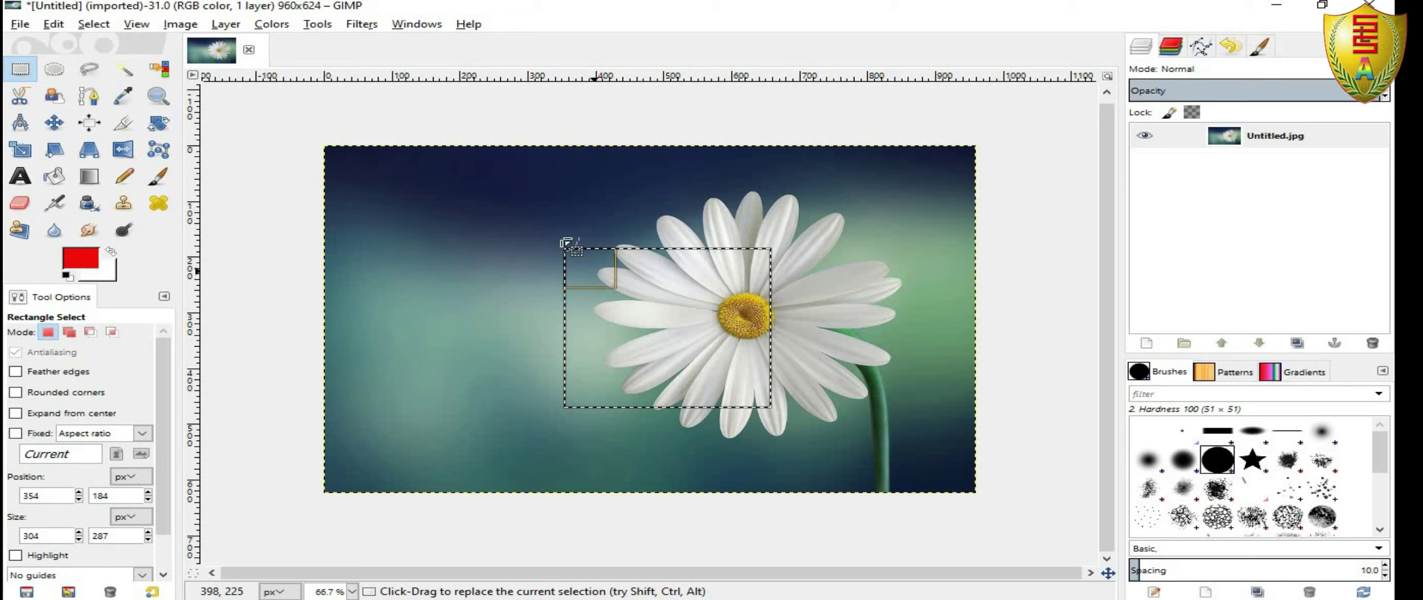
{"action": "left_click_drag", "start_coordinate": [555, 195], "coordinate": [771, 350]}
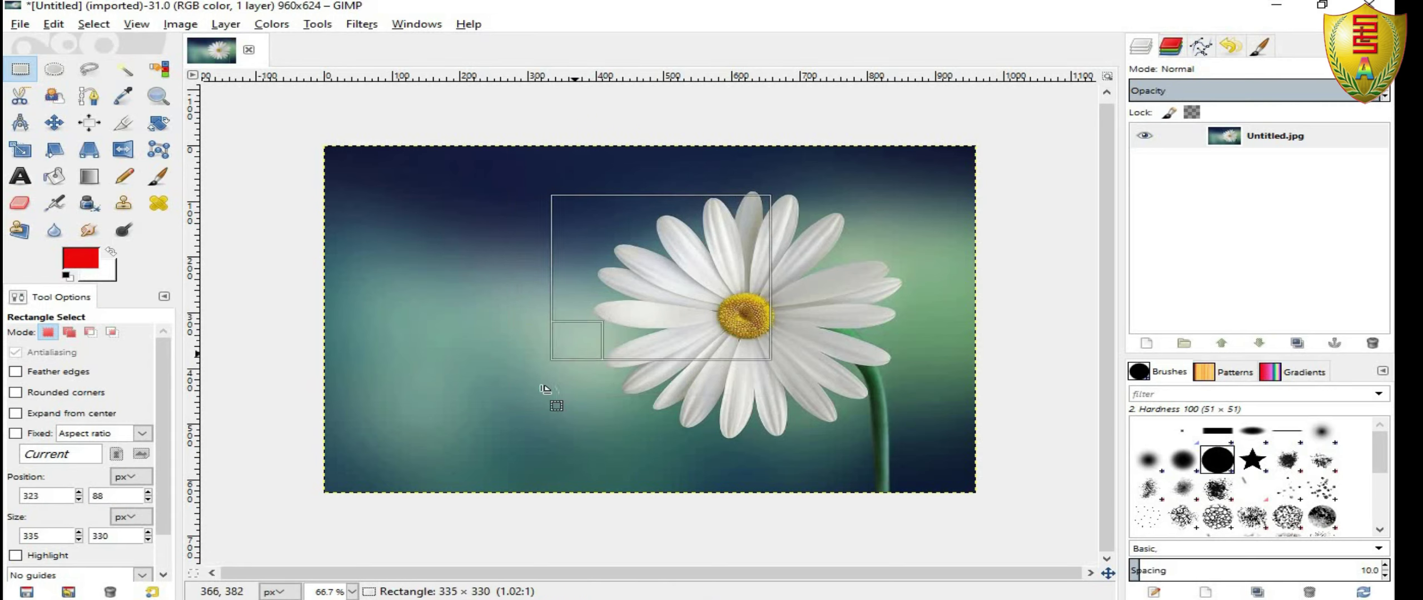
{"action": "left_click_drag", "start_coordinate": [598, 321], "coordinate": [552, 333]}
{"action": "left_click_drag", "start_coordinate": [761, 345], "coordinate": [797, 344]}
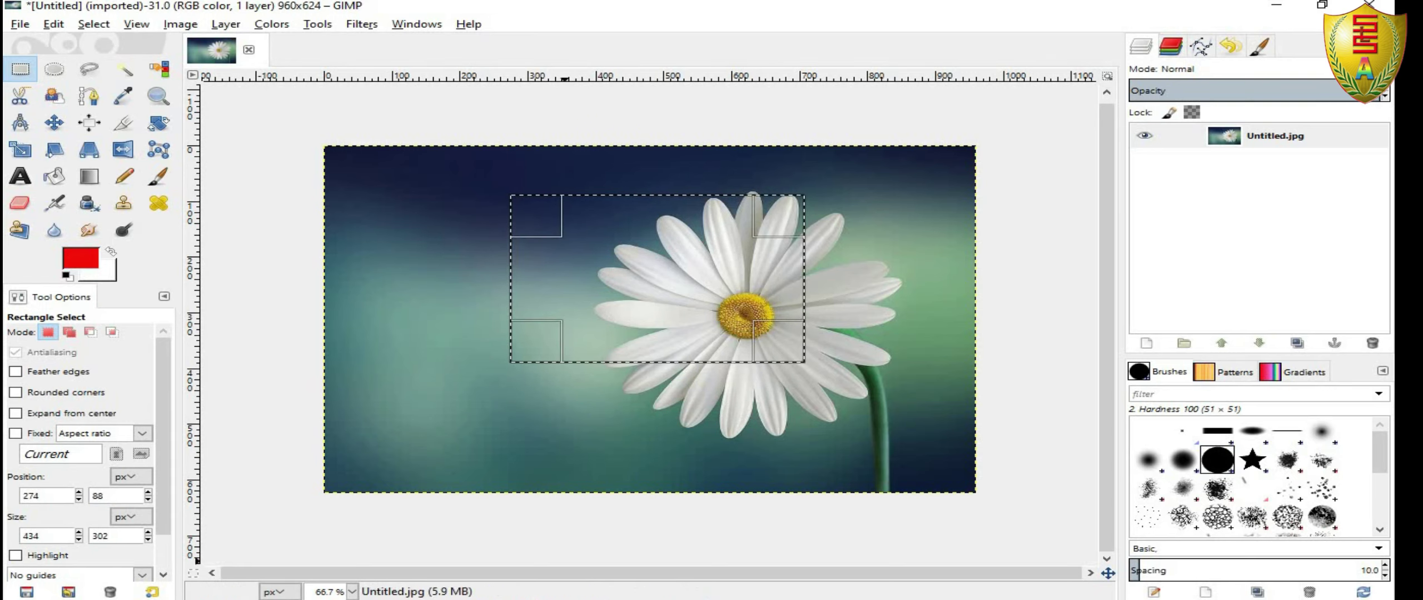
{"action": "key", "text": "alt+Tab"}
{"action": "scroll", "coordinate": [744, 343], "scroll_direction": "up", "scroll_amount": 3}
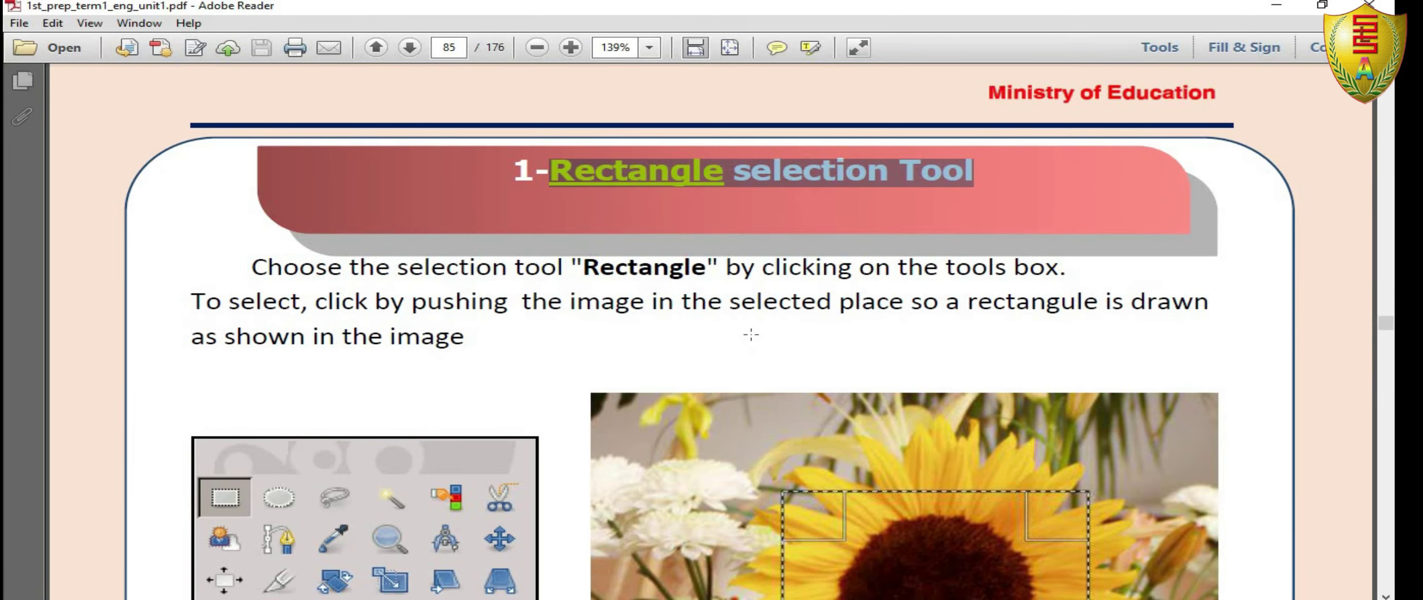
Scroll the PDF to page 86, past the Note to Activity 6 on red Pencil lines in a selection.
{"action": "scroll", "coordinate": [750, 334], "scroll_direction": "down", "scroll_amount": 5}
{"action": "scroll", "coordinate": [769, 330], "scroll_direction": "down", "scroll_amount": 5}
{"action": "scroll", "coordinate": [769, 328], "scroll_direction": "down", "scroll_amount": 5}
{"action": "scroll", "coordinate": [772, 328], "scroll_direction": "down", "scroll_amount": 5}
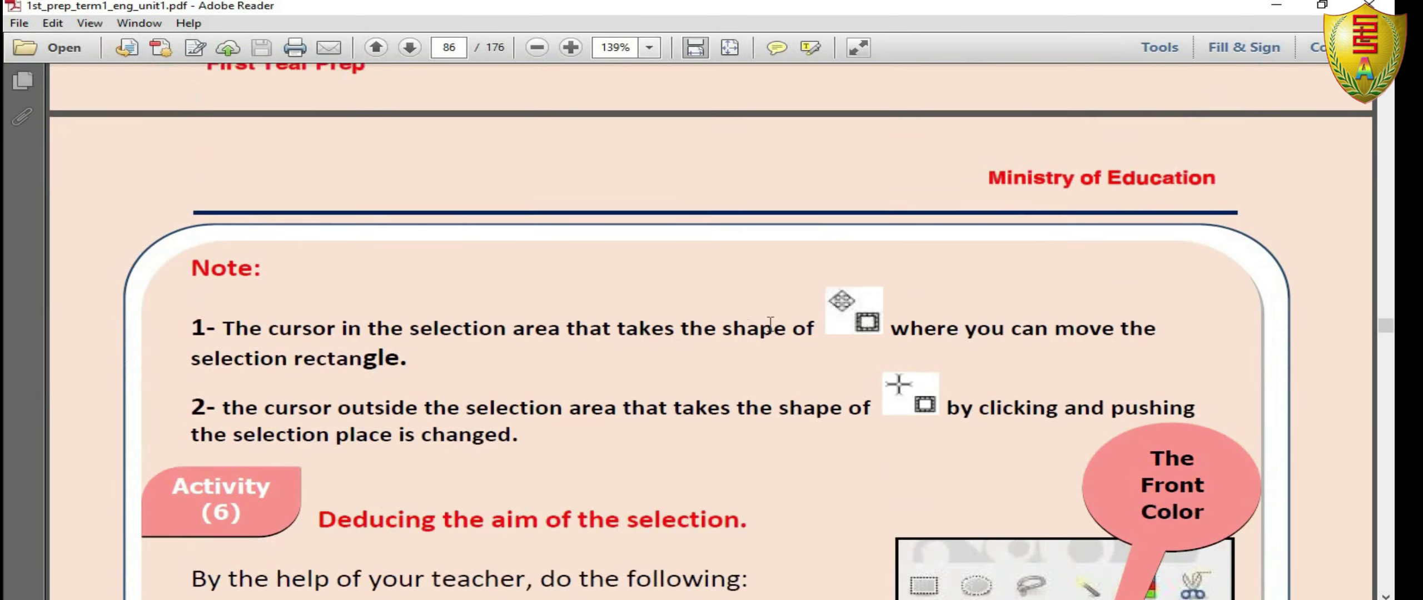
{"action": "scroll", "coordinate": [770, 324], "scroll_direction": "down", "scroll_amount": 2}
{"action": "scroll", "coordinate": [770, 327], "scroll_direction": "down", "scroll_amount": 5}
{"action": "scroll", "coordinate": [771, 329], "scroll_direction": "down", "scroll_amount": 4}
{"action": "scroll", "coordinate": [770, 331], "scroll_direction": "down", "scroll_amount": 5}
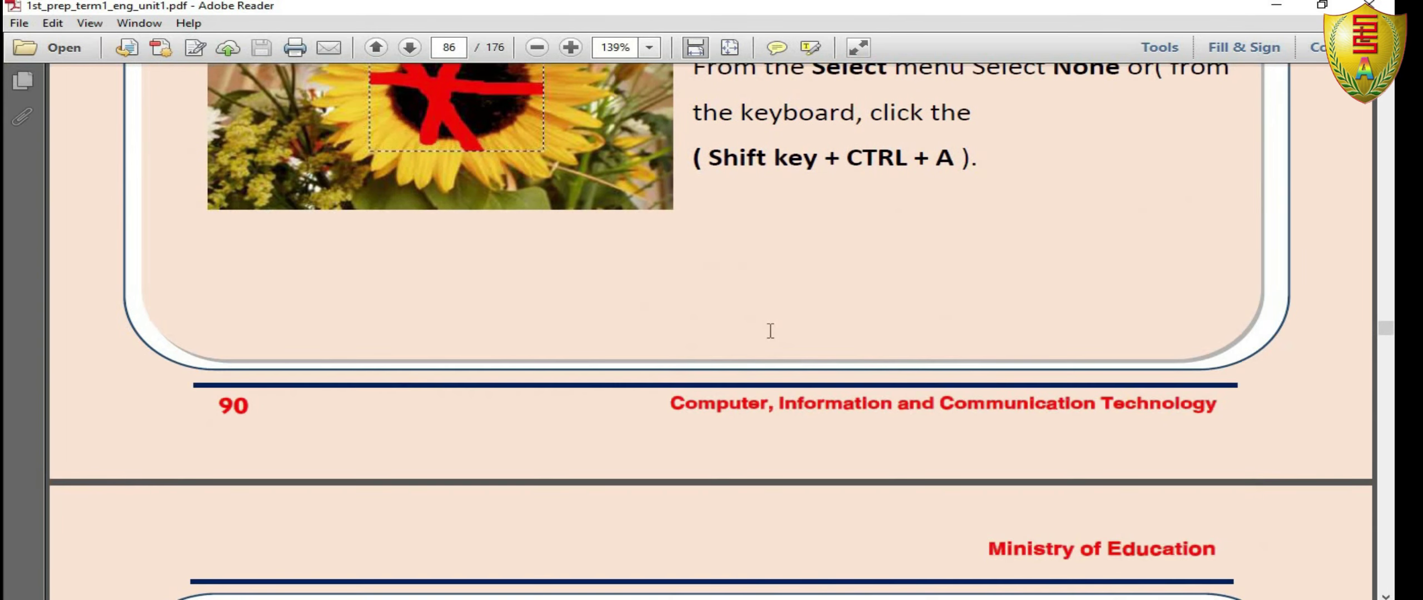
{"action": "scroll", "coordinate": [770, 331], "scroll_direction": "up", "scroll_amount": 6}
{"action": "scroll", "coordinate": [770, 331], "scroll_direction": "up", "scroll_amount": 5}
{"action": "scroll", "coordinate": [771, 331], "scroll_direction": "up", "scroll_amount": 3}
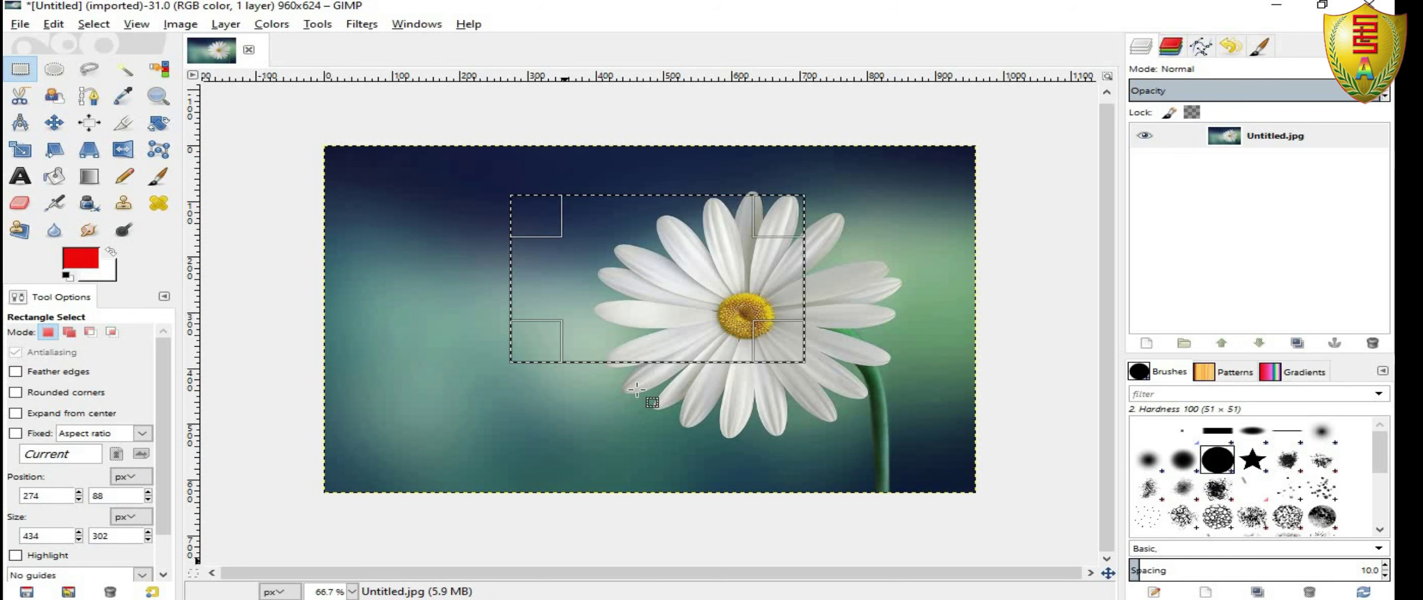
Move the rectangular selection up-right over the daisy's head and start painting red inside it.
{"action": "left_click_drag", "start_coordinate": [664, 246], "coordinate": [753, 230]}
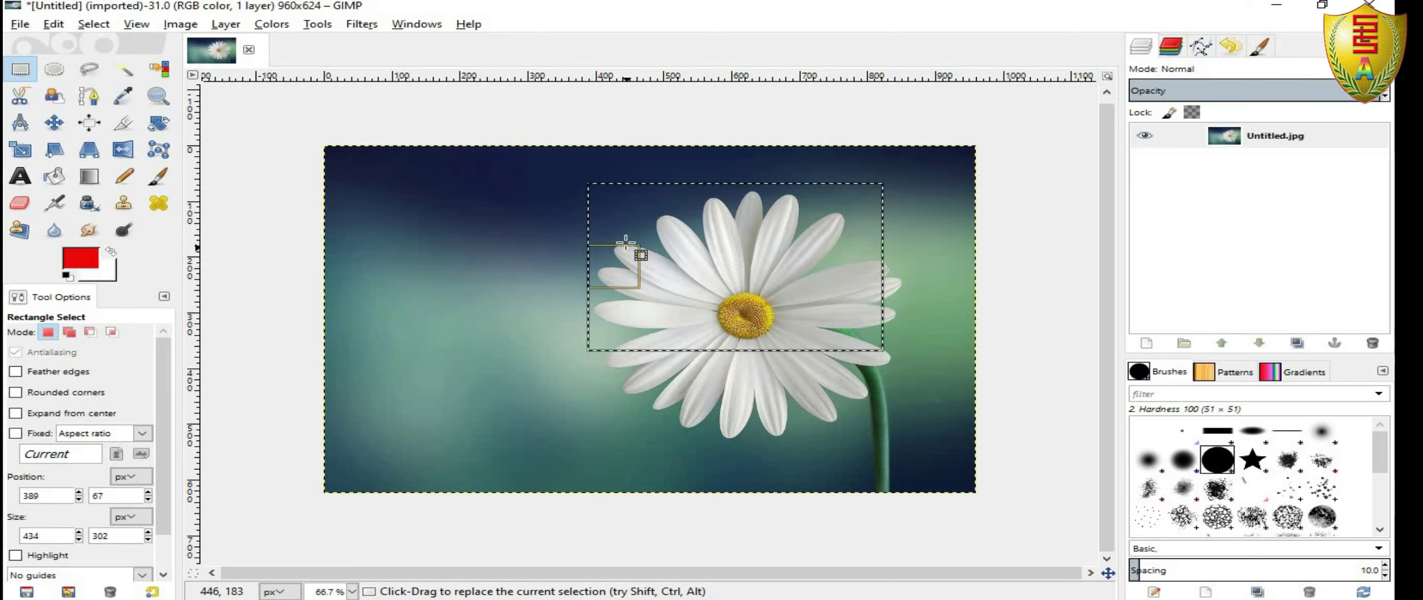
{"action": "left_click", "coordinate": [161, 182]}
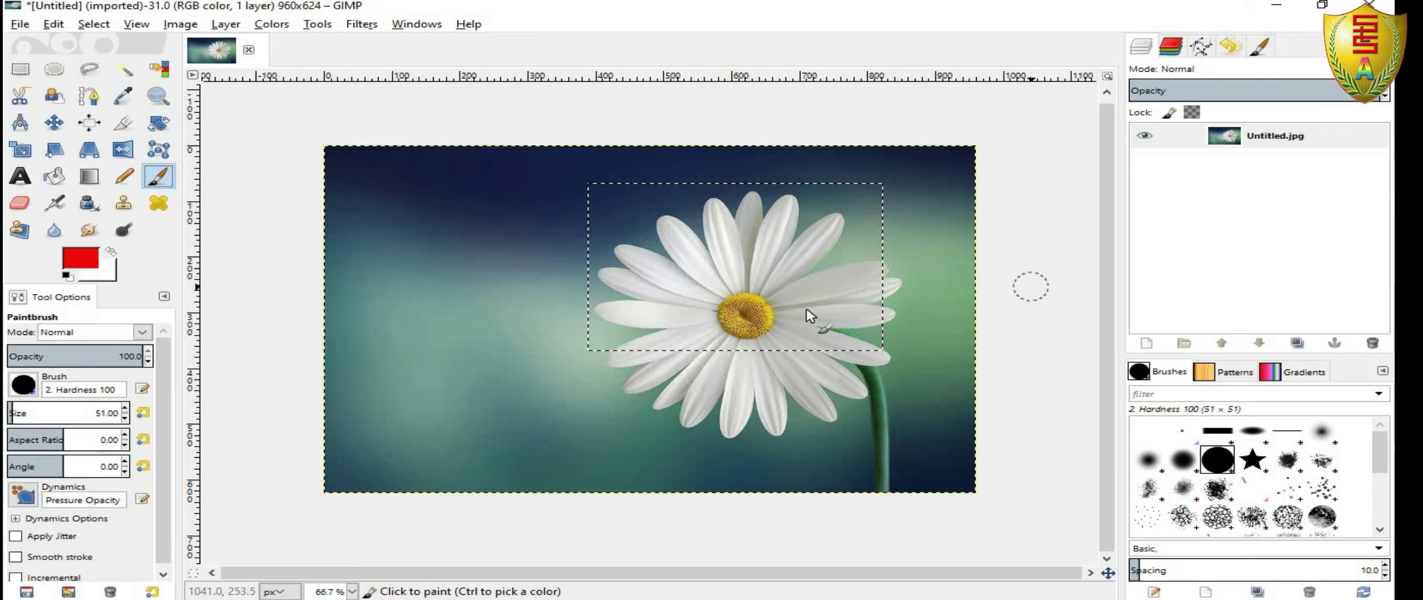
{"action": "mouse_move", "coordinate": [679, 300]}
{"action": "left_mouse_down"}
{"action": "mouse_move", "coordinate": [772, 269]}
{"action": "mouse_move", "coordinate": [621, 356]}
{"action": "mouse_move", "coordinate": [767, 356]}
{"action": "mouse_move", "coordinate": [810, 334]}
{"action": "mouse_move", "coordinate": [865, 260]}
{"action": "left_mouse_up"}
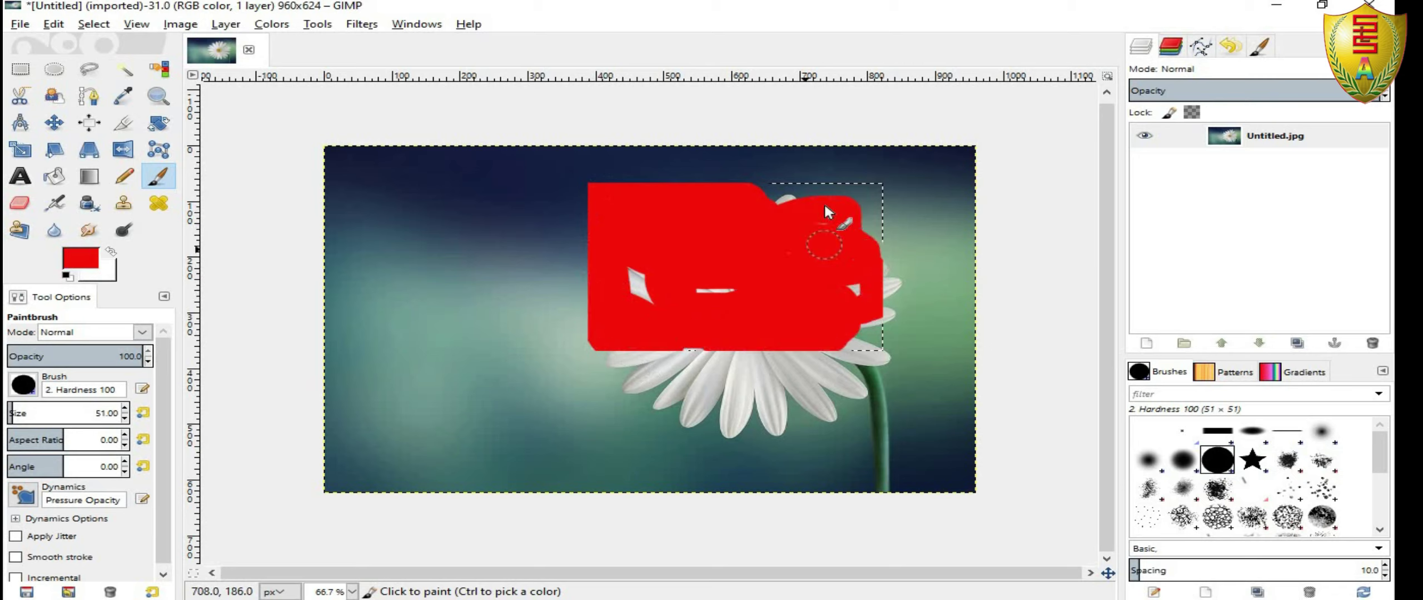
Paint the remaining patches and corner so the whole selection is solid red.
{"action": "mouse_move", "coordinate": [878, 340]}
{"action": "left_mouse_down"}
{"action": "mouse_move", "coordinate": [833, 340]}
{"action": "mouse_move", "coordinate": [677, 286]}
{"action": "left_mouse_up"}
{"action": "left_click", "coordinate": [595, 346]}
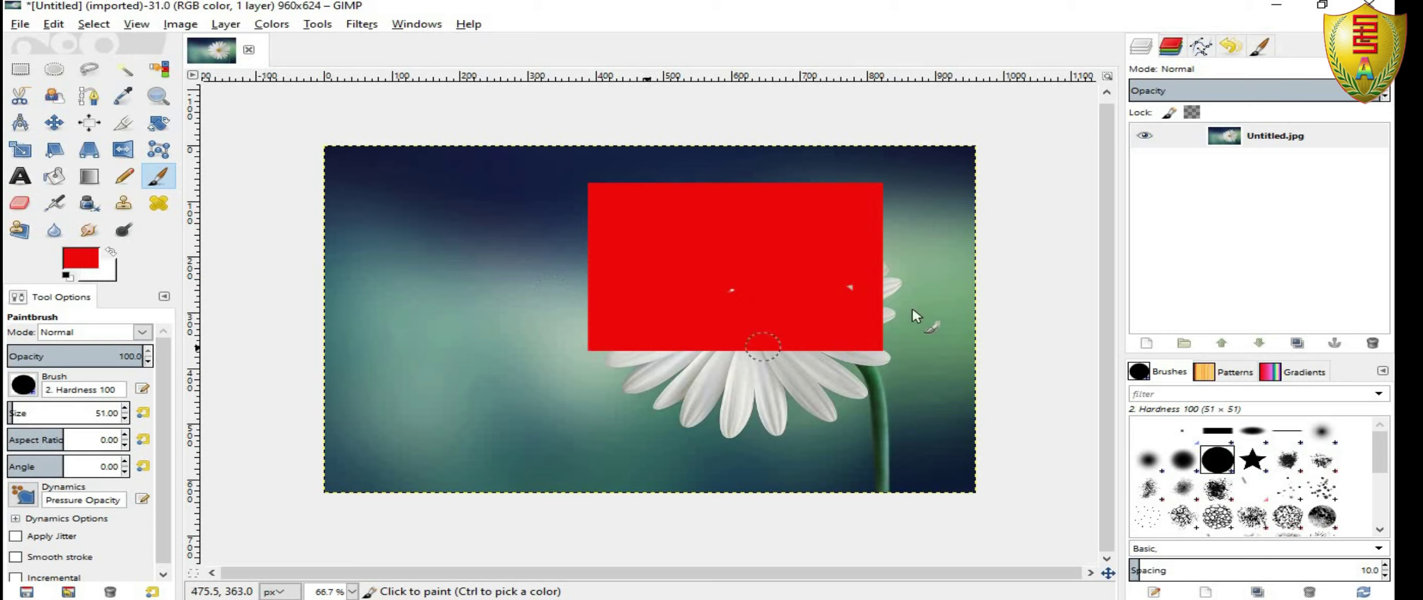
{"action": "left_click", "coordinate": [829, 286]}
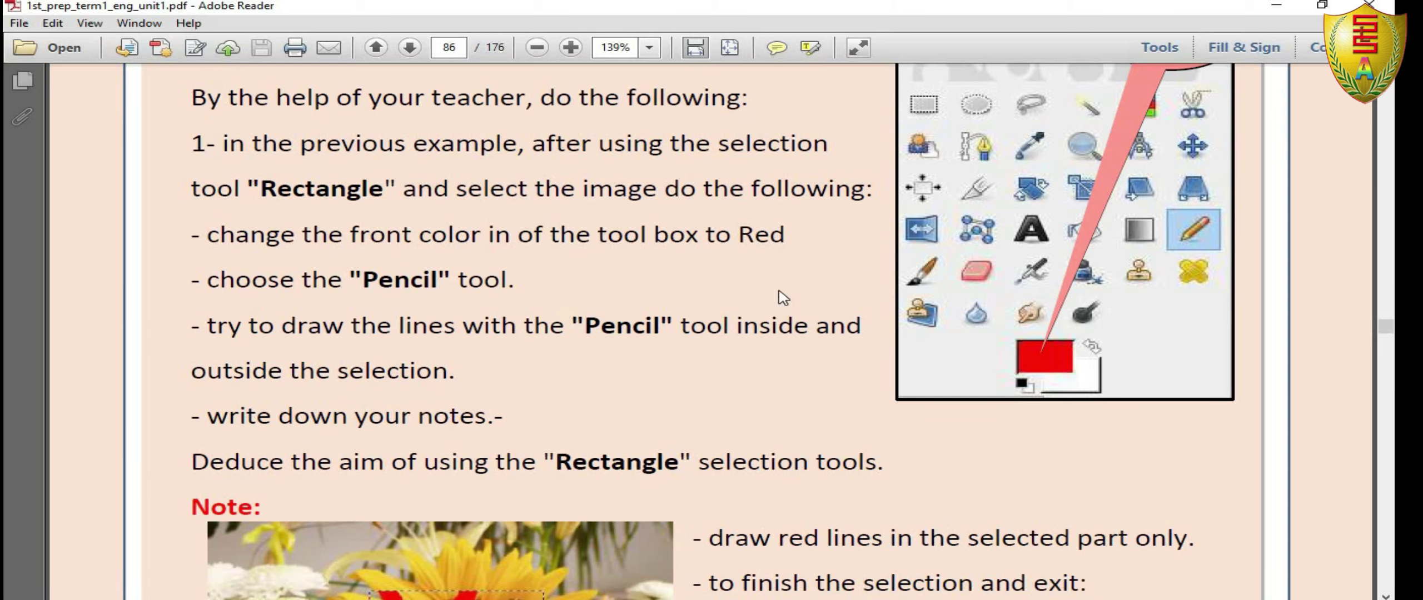
{"action": "scroll", "coordinate": [783, 295], "scroll_direction": "down", "scroll_amount": 5}
{"action": "scroll", "coordinate": [784, 289], "scroll_direction": "down", "scroll_amount": 3}
{"action": "scroll", "coordinate": [786, 285], "scroll_direction": "down", "scroll_amount": 3}
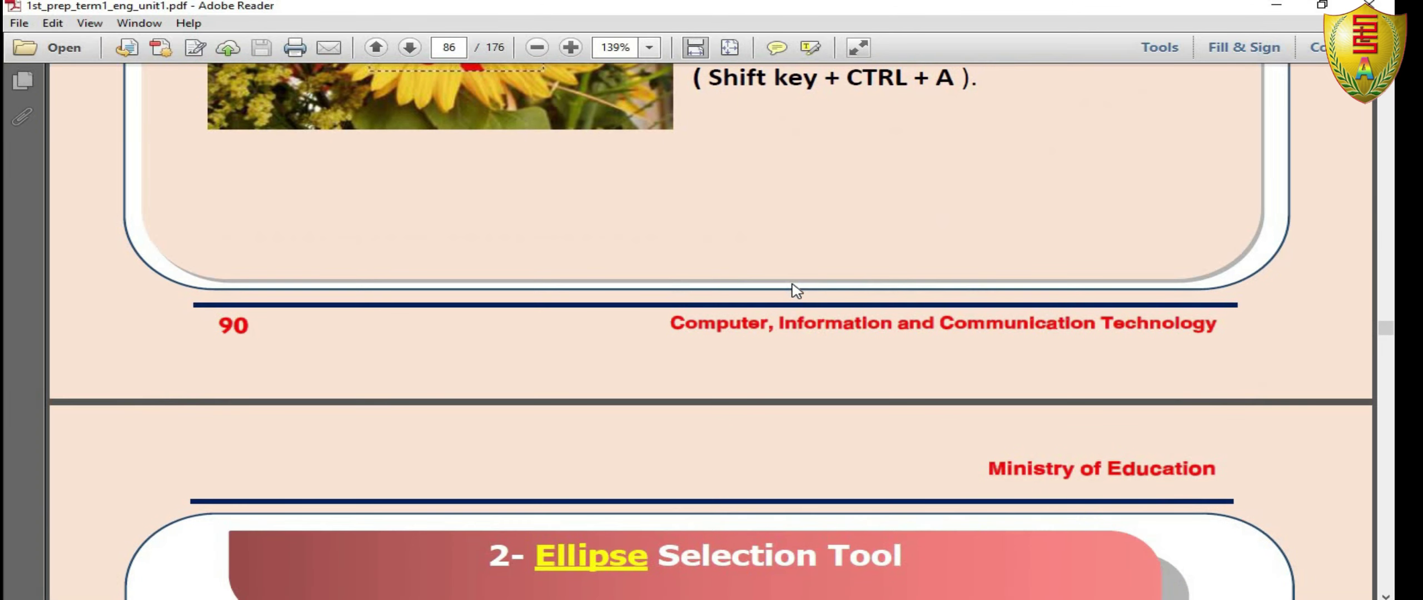
{"action": "scroll", "coordinate": [794, 289], "scroll_direction": "down", "scroll_amount": 3}
{"action": "scroll", "coordinate": [794, 289], "scroll_direction": "up", "scroll_amount": 9}
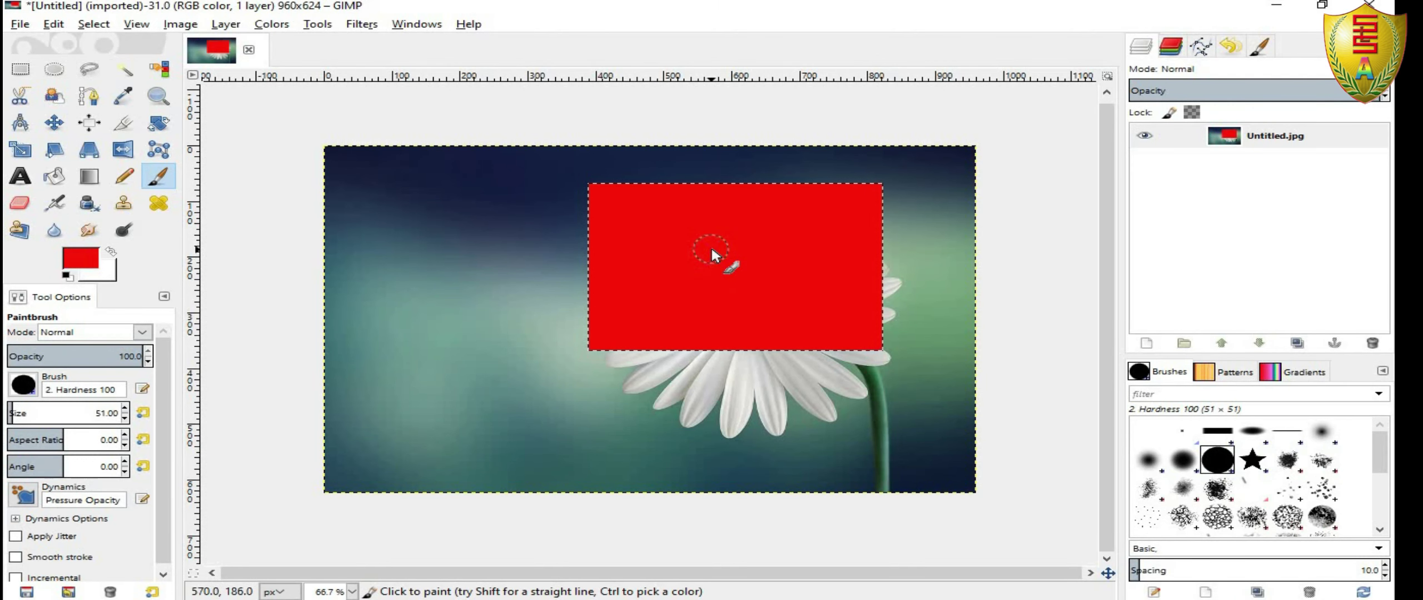
Undo the red painting and clear the old selection to restore the daisy.
{"action": "key", "text": "ctrl+z"}
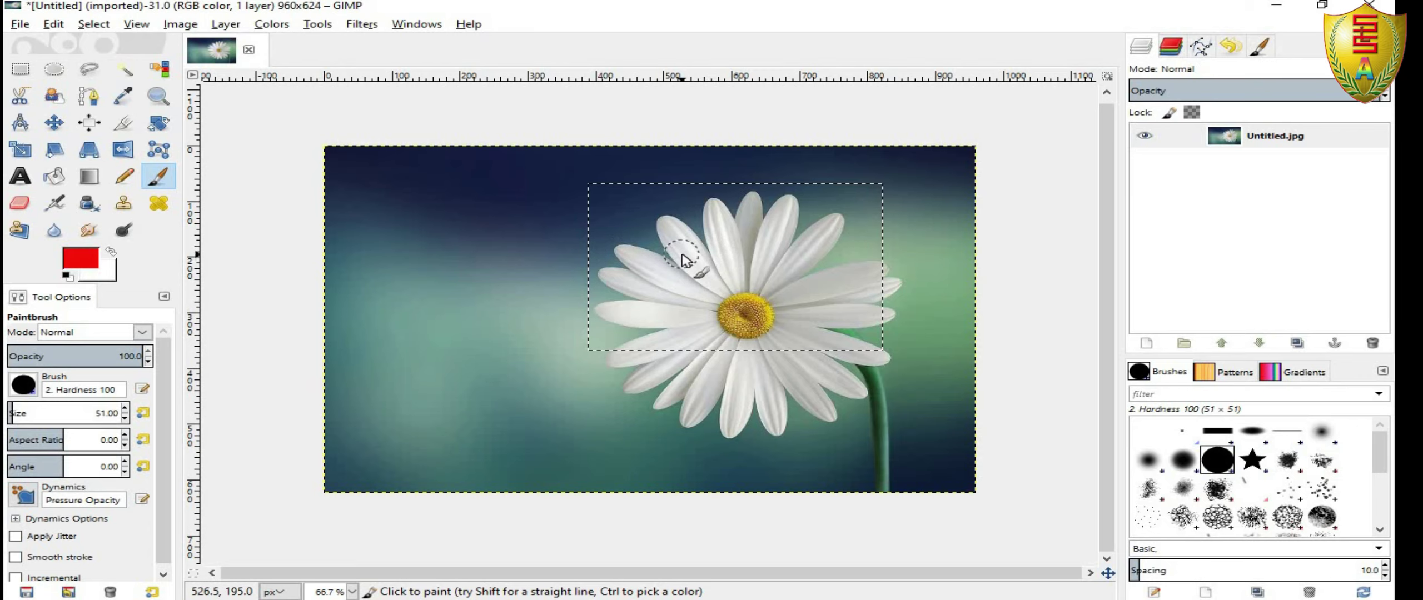
{"action": "left_click", "coordinate": [54, 24]}
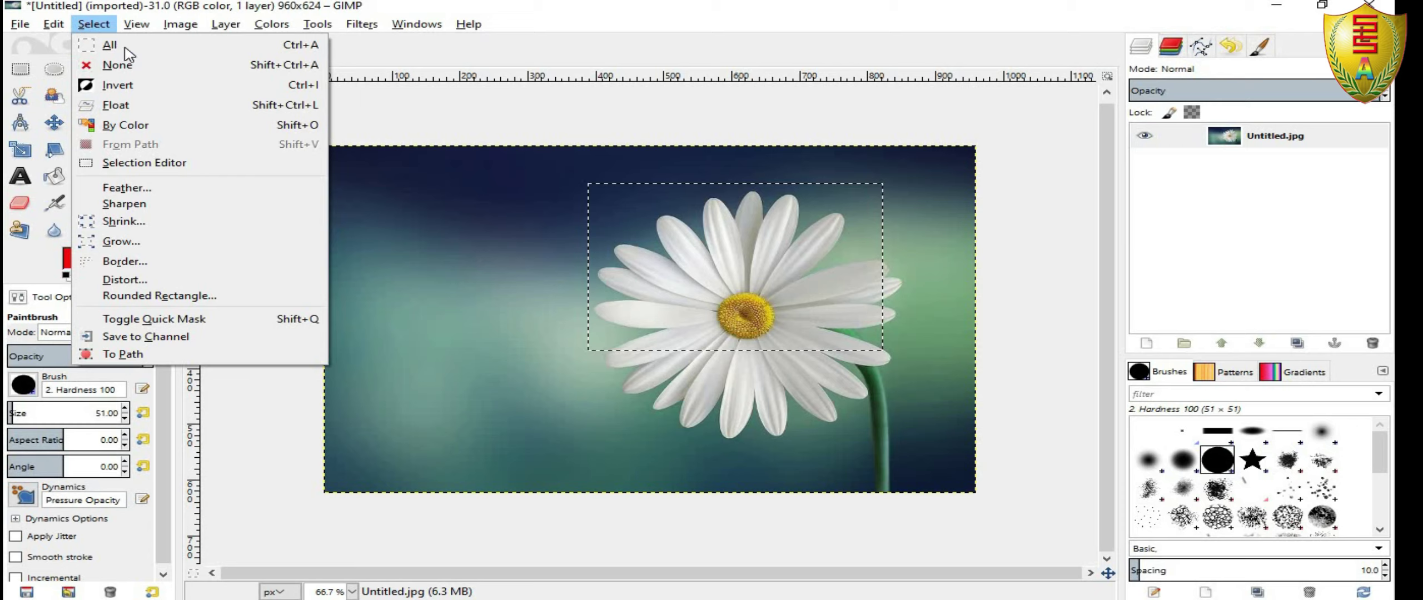
{"action": "left_click", "coordinate": [142, 67]}
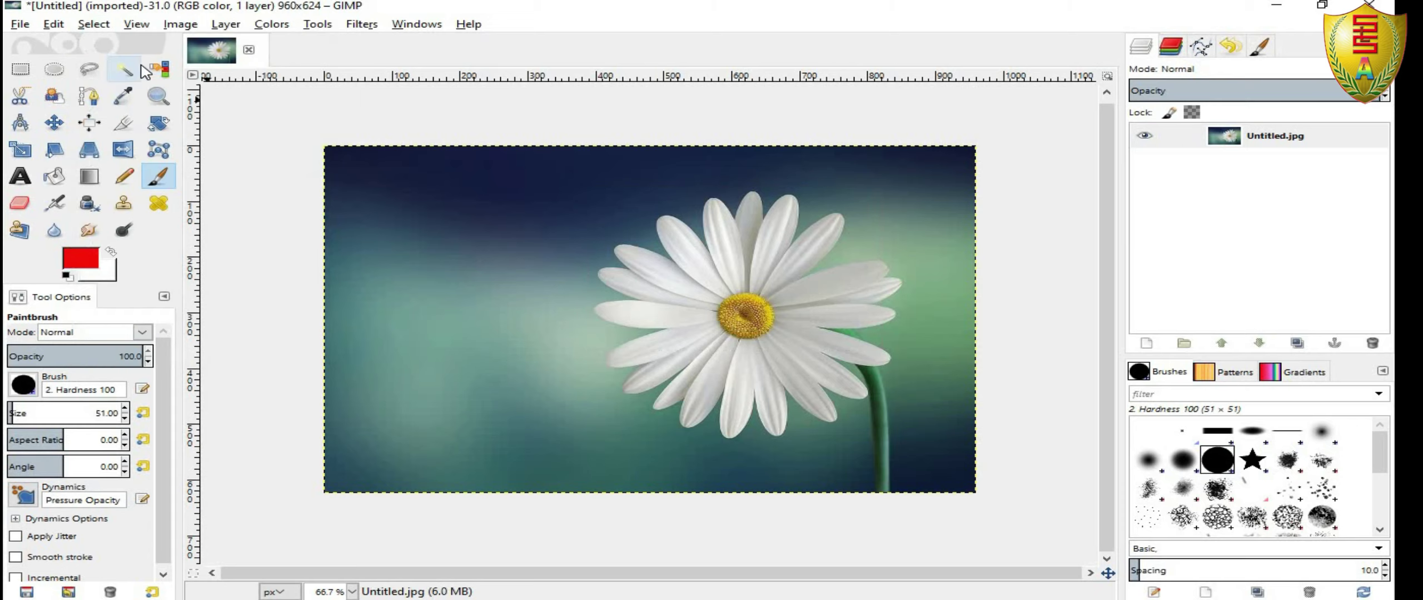
Draw a rectangular selection over the daisy's centre, then remove it with Select > None.
{"action": "left_click", "coordinate": [20, 69]}
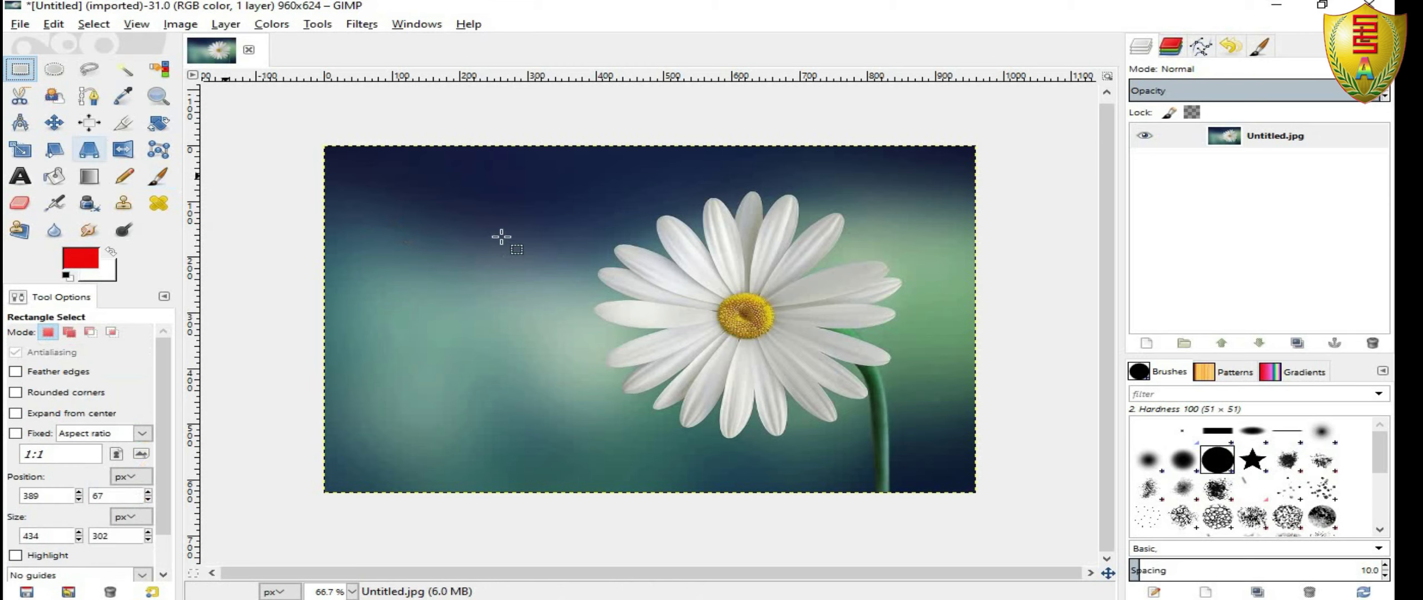
{"action": "left_click_drag", "start_coordinate": [496, 202], "coordinate": [766, 341]}
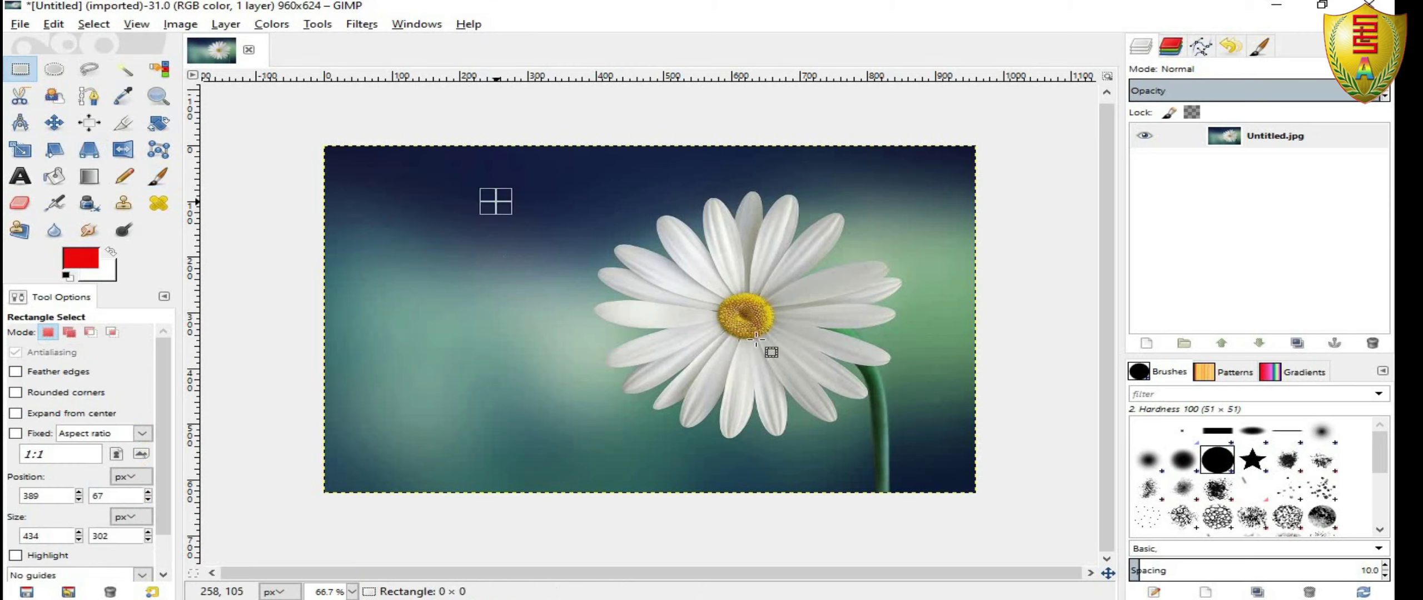
{"action": "left_click", "coordinate": [93, 24]}
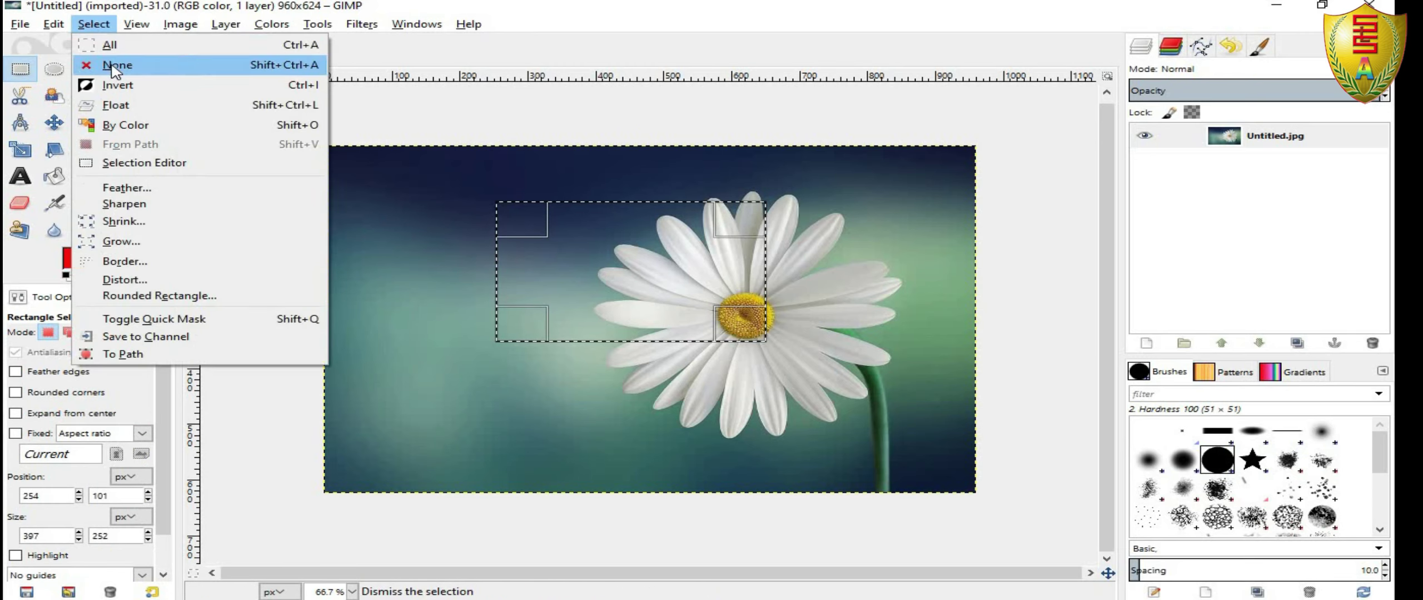
{"action": "left_click", "coordinate": [300, 65]}
Draw a new rectangle around the daisy, then highlight the Shift+Ctrl+A and Select > None notes.
{"action": "left_click_drag", "start_coordinate": [489, 209], "coordinate": [786, 382]}
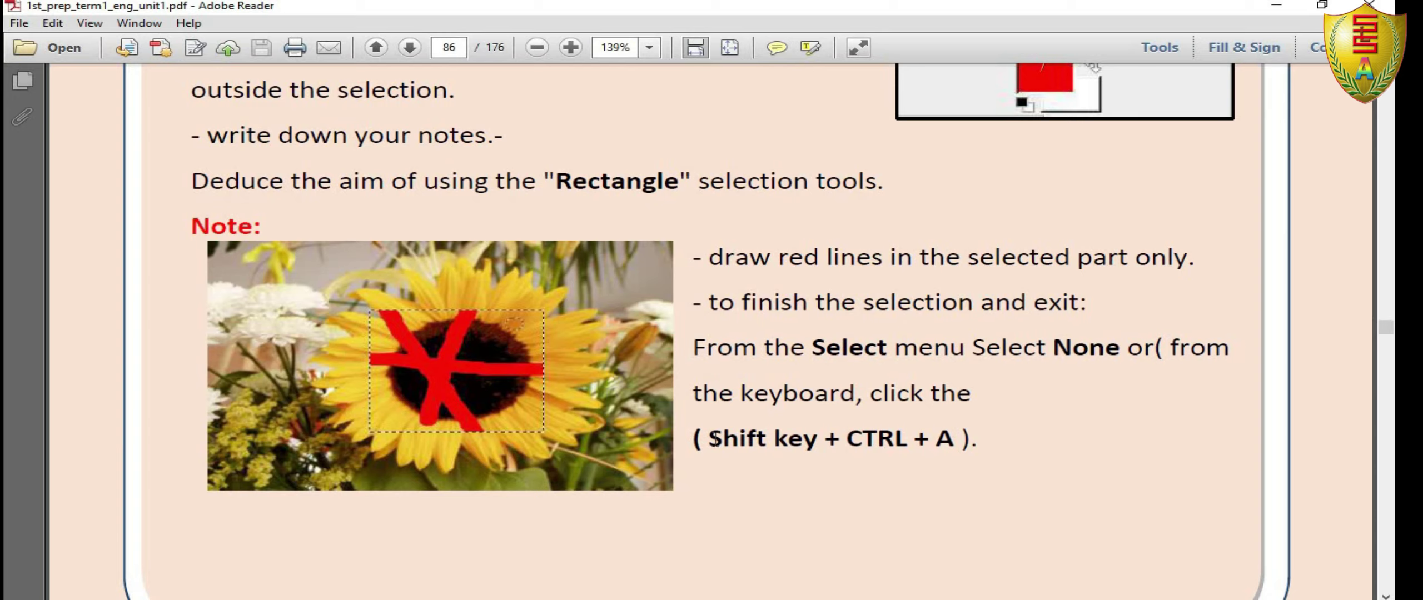
{"action": "left_click_drag", "start_coordinate": [714, 440], "coordinate": [966, 448]}
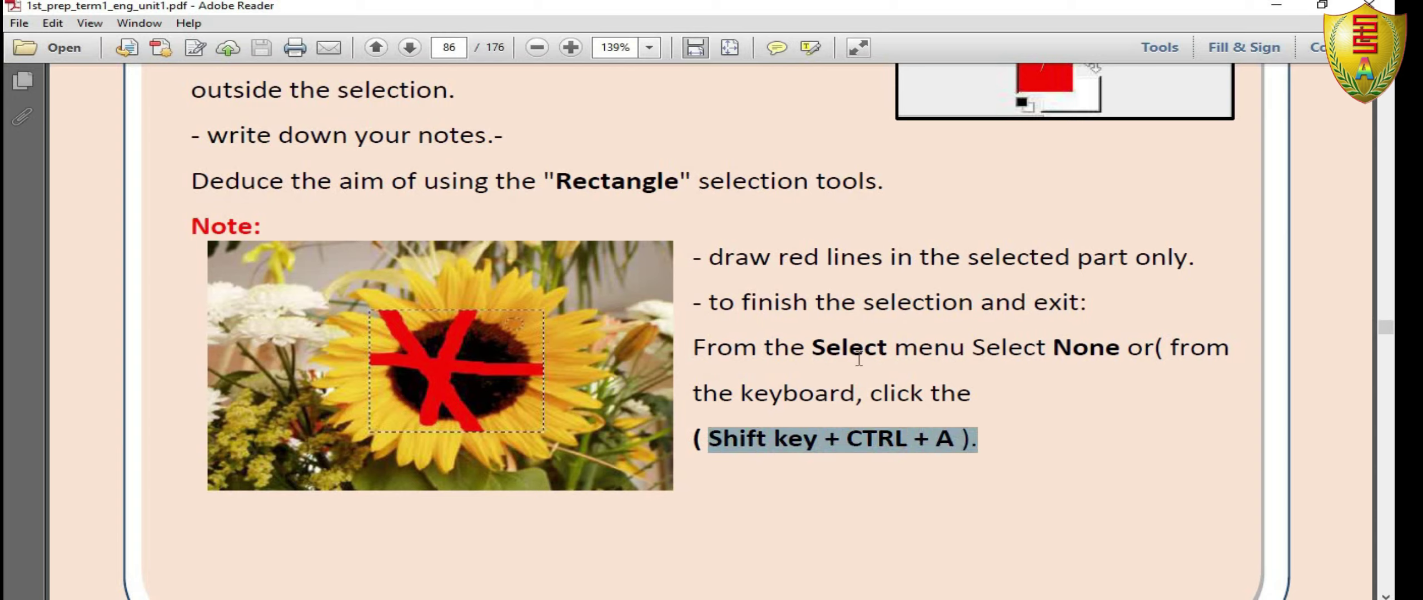
{"action": "left_click_drag", "start_coordinate": [812, 349], "coordinate": [1115, 360]}
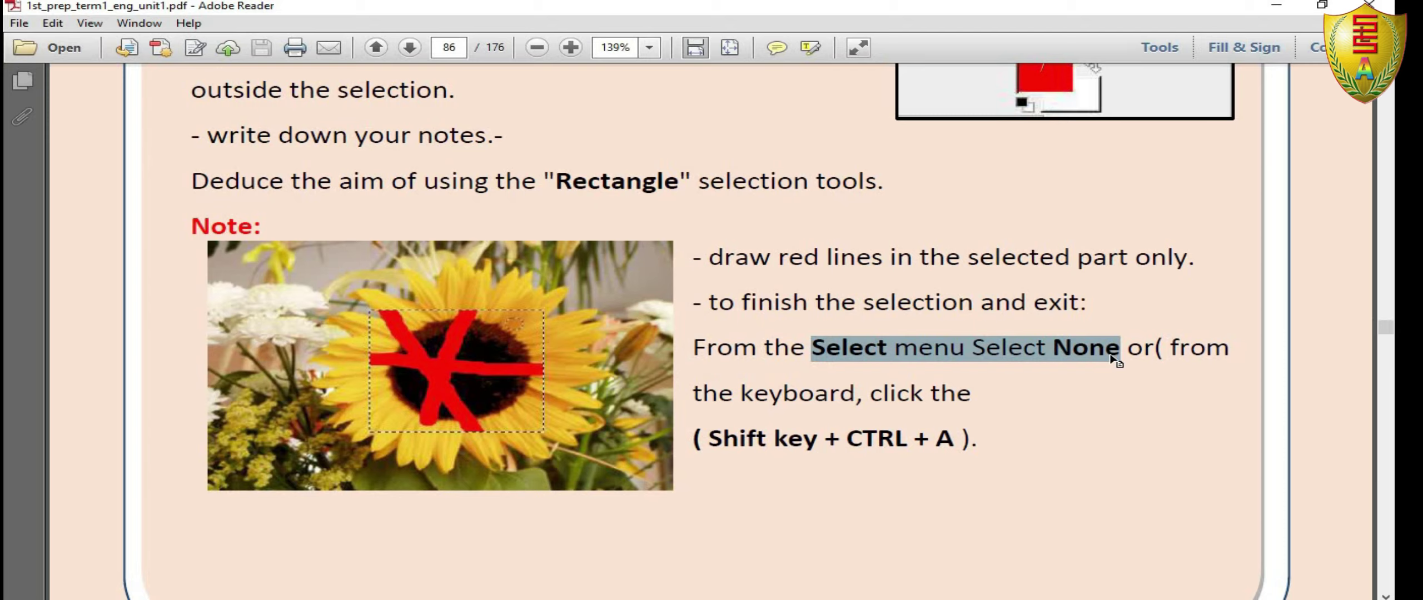
{"action": "scroll", "coordinate": [1109, 356], "scroll_direction": "down", "scroll_amount": 5}
Highlight the Ellipse Selection Tool heading and scroll page 87 to the Activity (7) rose example.
{"action": "scroll", "coordinate": [1083, 343], "scroll_direction": "down", "scroll_amount": 5}
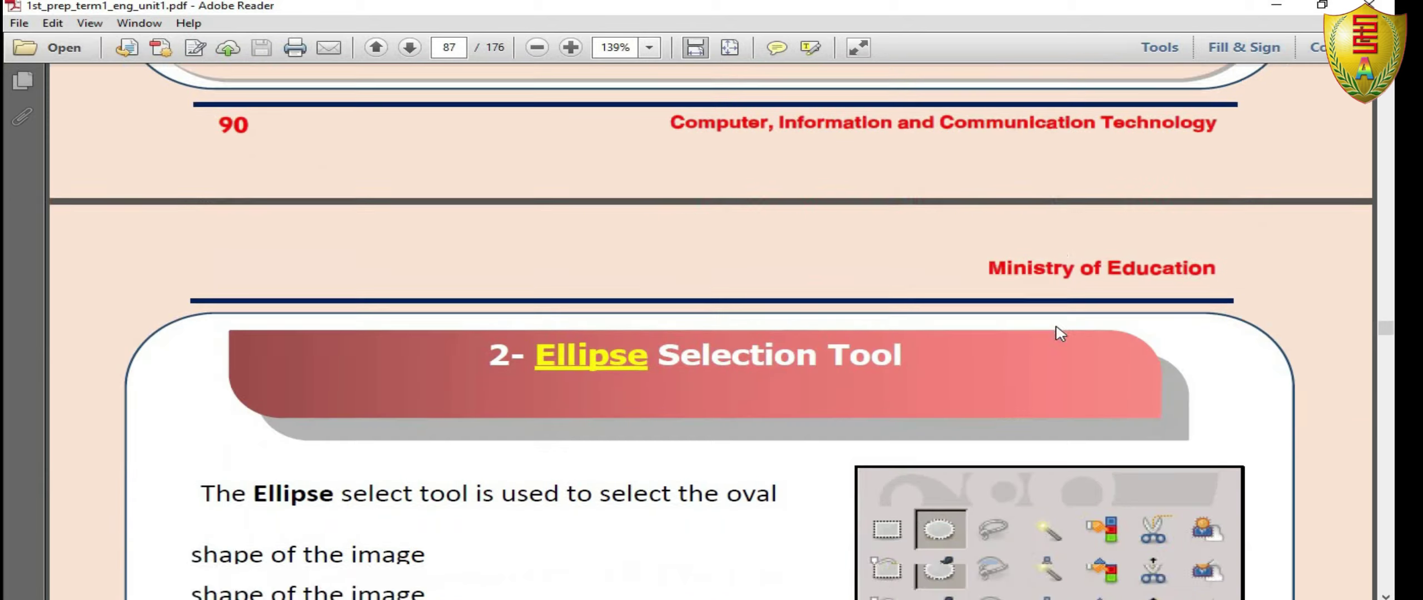
{"action": "scroll", "coordinate": [1058, 328], "scroll_direction": "down", "scroll_amount": 2}
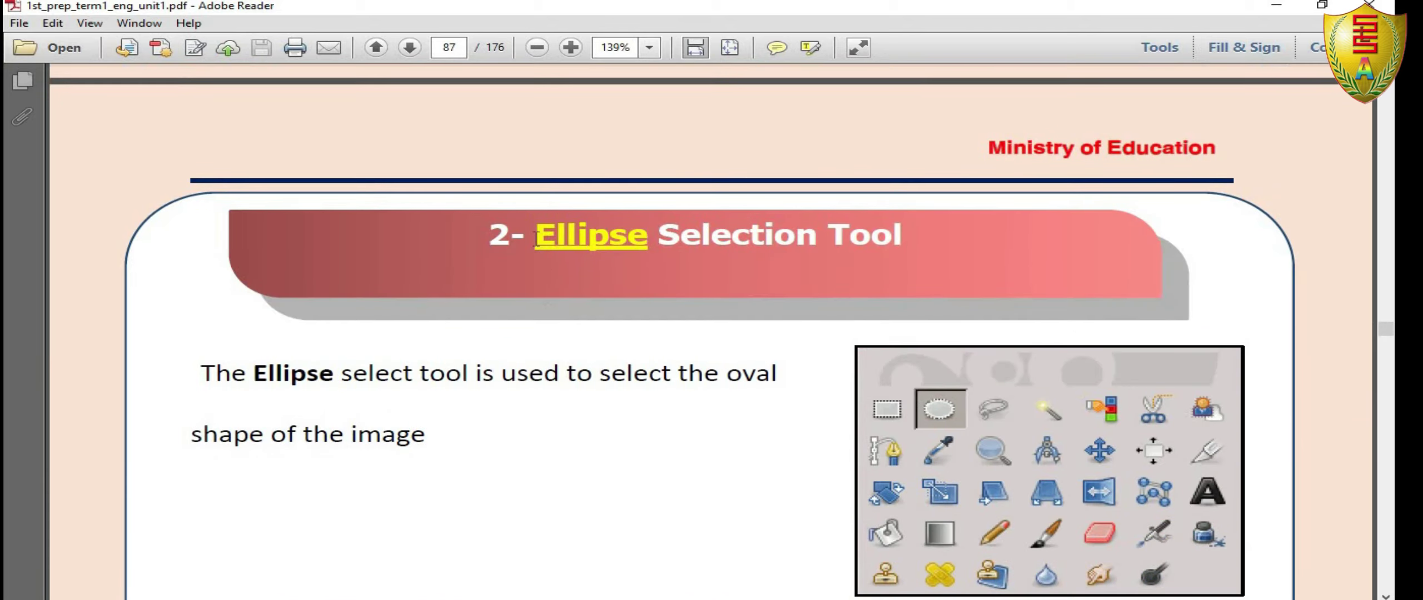
{"action": "left_click_drag", "start_coordinate": [535, 239], "coordinate": [766, 250]}
{"action": "scroll", "coordinate": [607, 284], "scroll_direction": "down", "scroll_amount": 3}
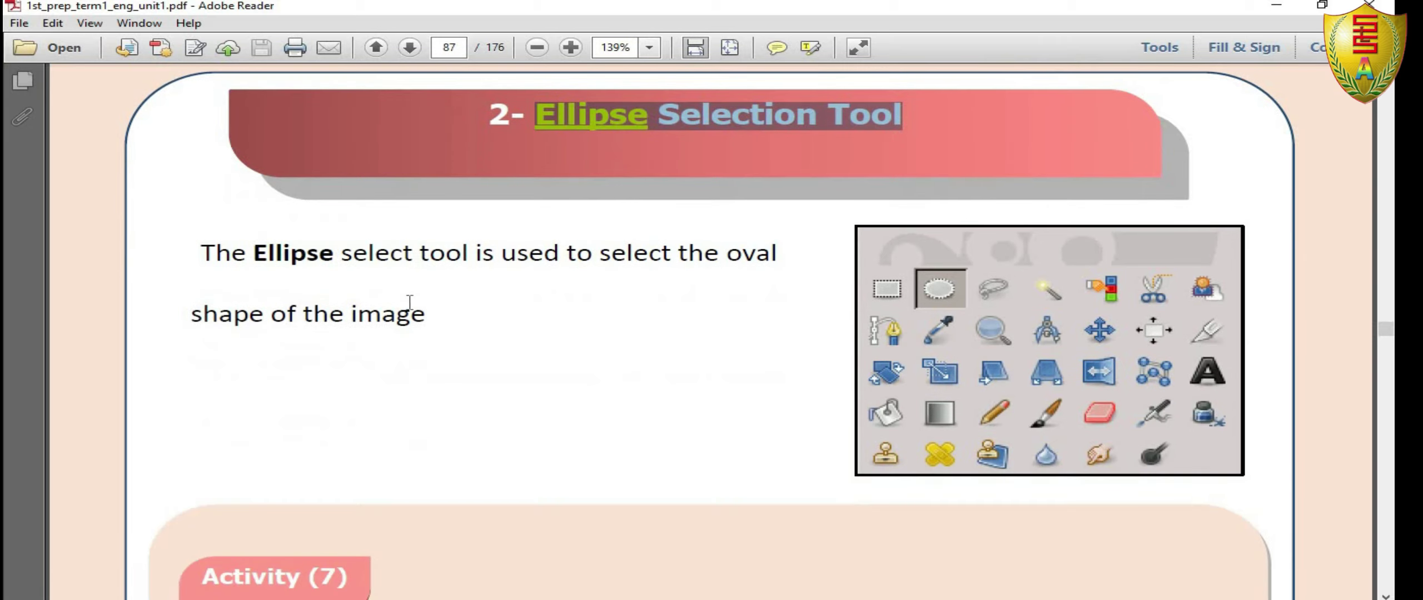
{"action": "scroll", "coordinate": [407, 304], "scroll_direction": "down", "scroll_amount": 3}
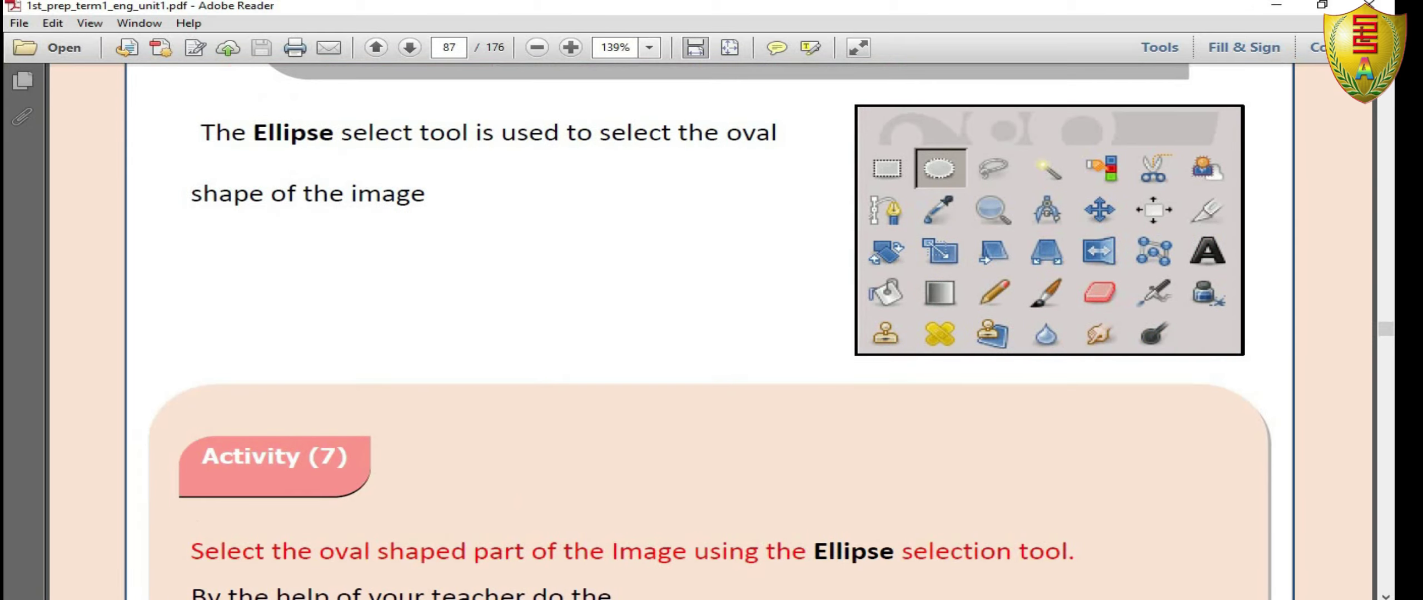
{"action": "scroll", "coordinate": [546, 345], "scroll_direction": "down", "scroll_amount": 6}
{"action": "scroll", "coordinate": [546, 333], "scroll_direction": "down", "scroll_amount": 5}
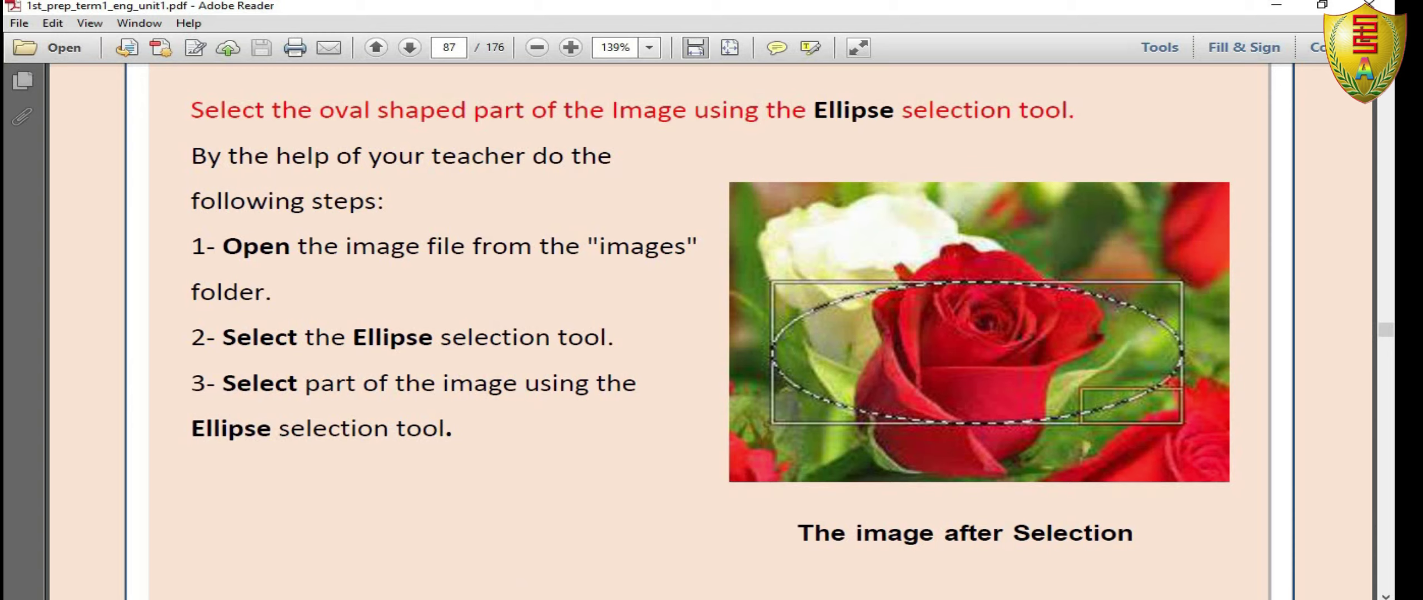
{"action": "scroll", "coordinate": [597, 372], "scroll_direction": "down", "scroll_amount": 6}
{"action": "scroll", "coordinate": [597, 372], "scroll_direction": "down", "scroll_amount": 7}
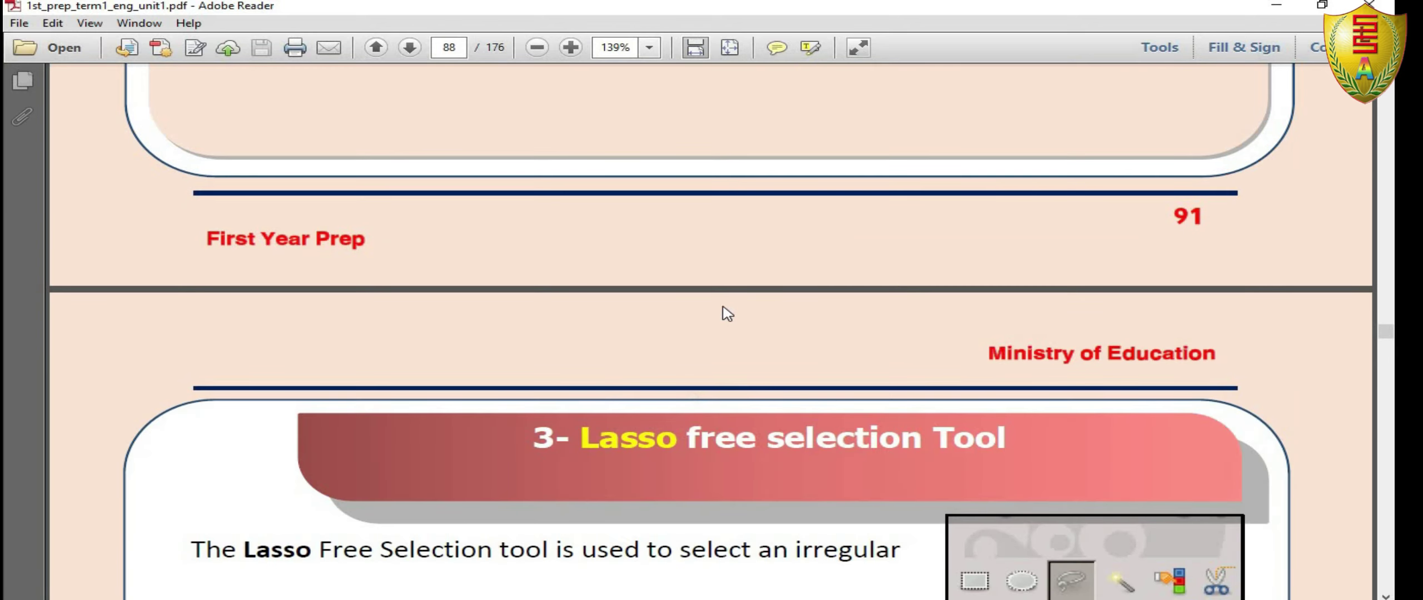
{"action": "scroll", "coordinate": [717, 312], "scroll_direction": "up", "scroll_amount": 9}
{"action": "scroll", "coordinate": [717, 312], "scroll_direction": "up", "scroll_amount": 4}
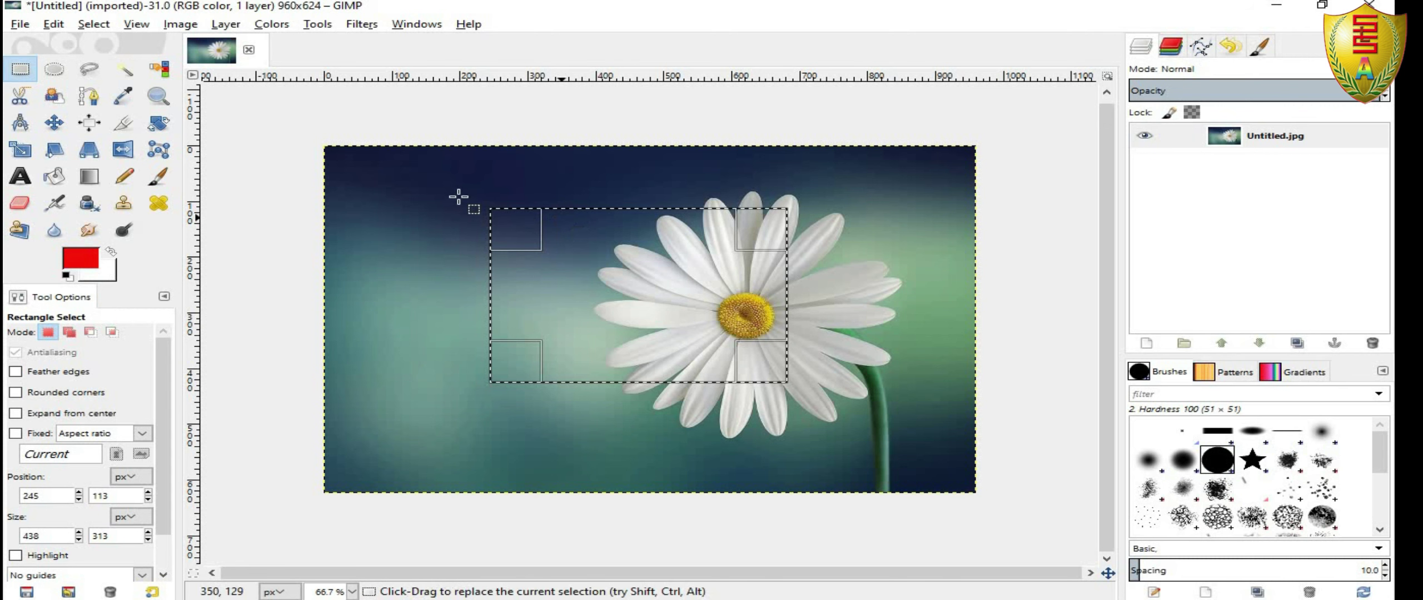
Draw an oval selection across the daisy with Ellipse Select, reshaping it toward a circle.
{"action": "left_click", "coordinate": [433, 193]}
{"action": "left_click", "coordinate": [54, 69]}
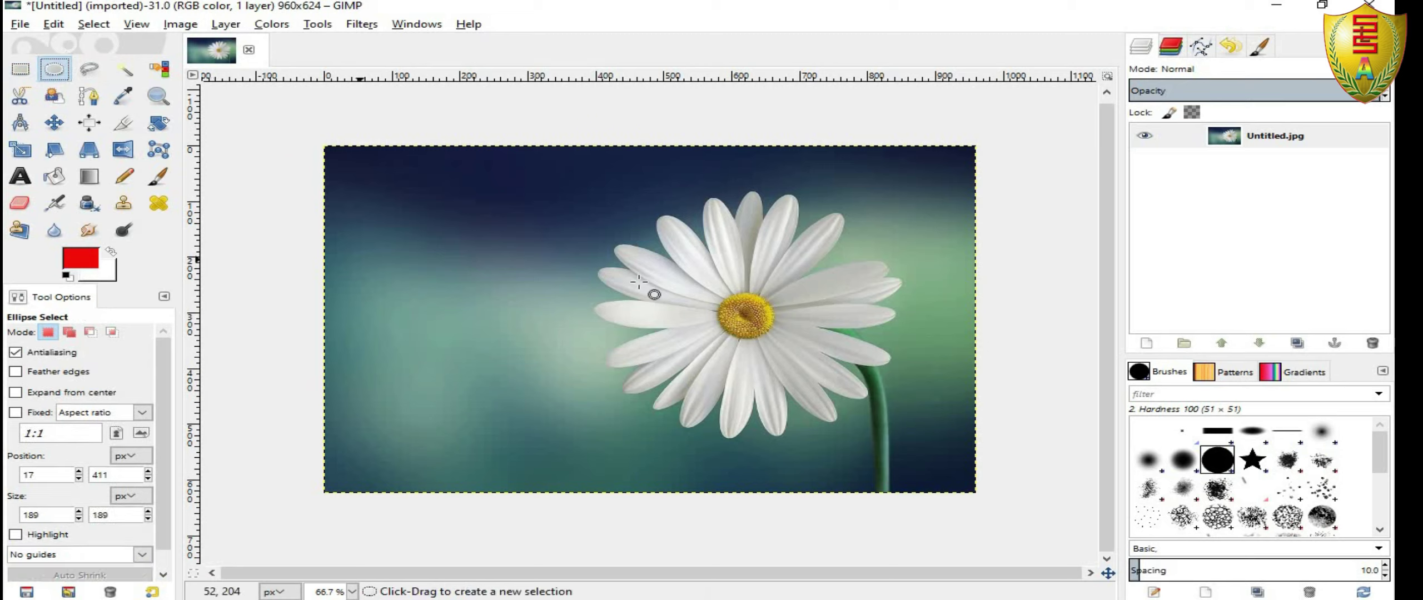
{"action": "left_click_drag", "start_coordinate": [443, 213], "coordinate": [846, 386]}
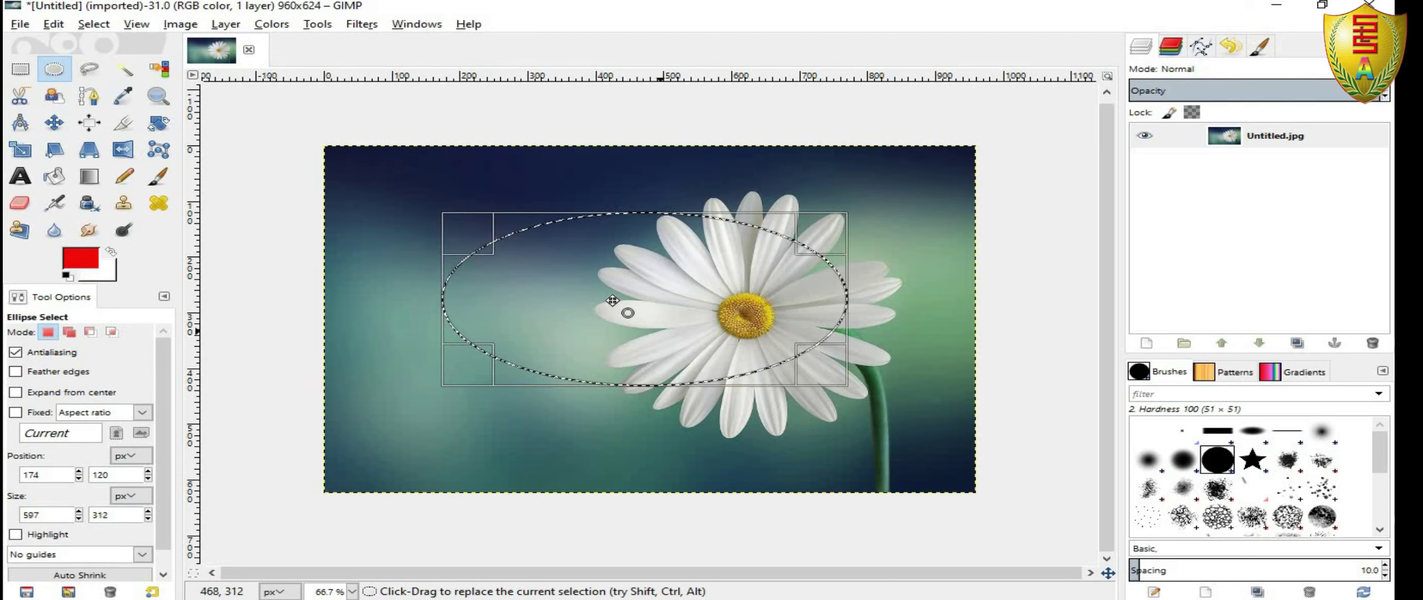
{"action": "left_click_drag", "start_coordinate": [811, 366], "coordinate": [638, 381]}
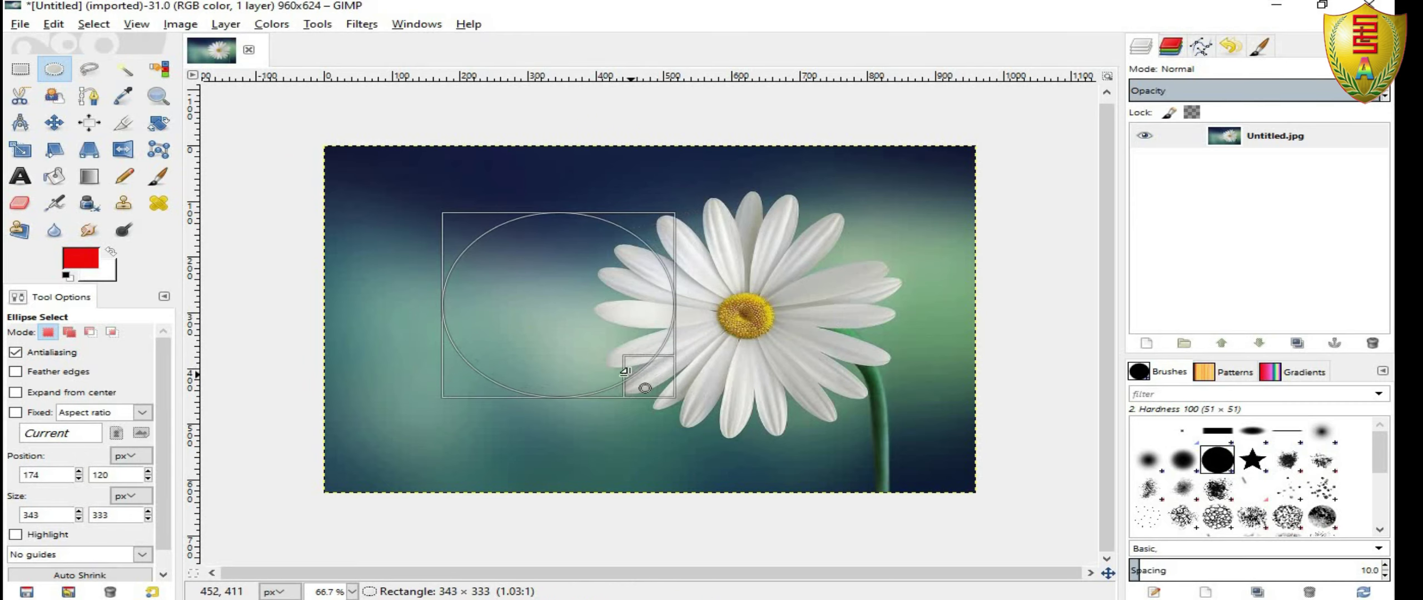
{"action": "left_click", "coordinate": [567, 384]}
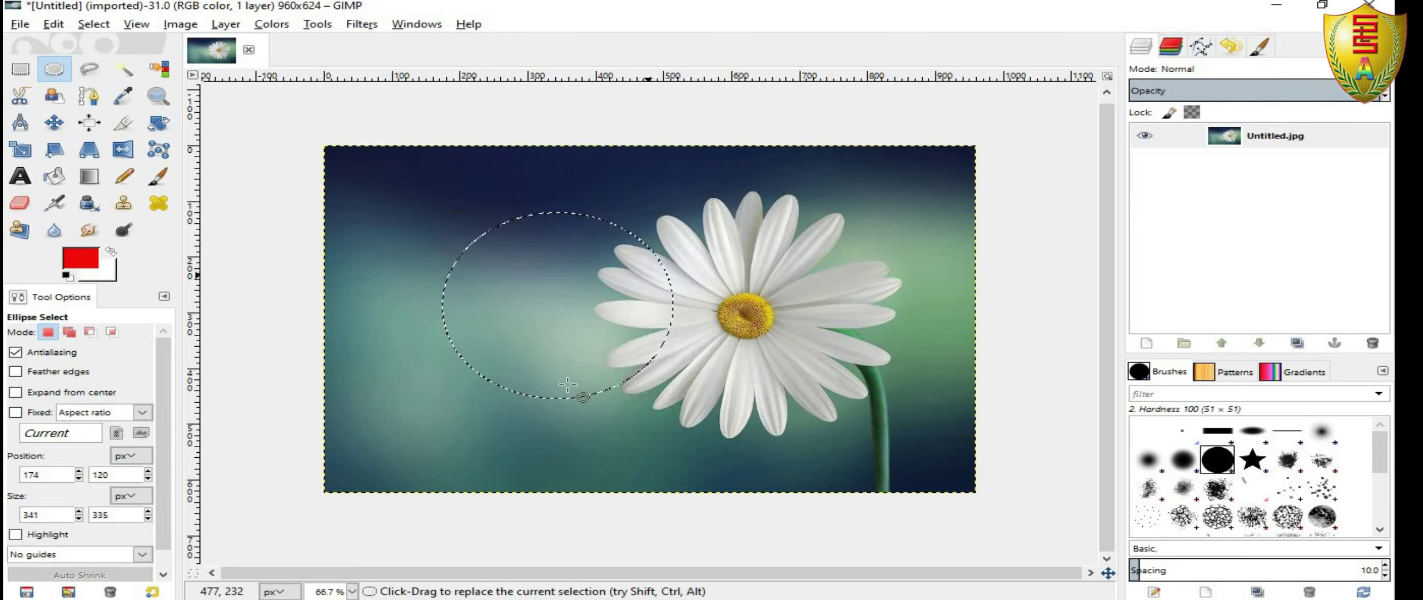
Enlarge and move the oval into a 627×429 selection enclosing the whole flower.
{"action": "left_click", "coordinate": [618, 361]}
{"action": "mouse_move", "coordinate": [675, 388]}
{"action": "left_mouse_down"}
{"action": "mouse_move", "coordinate": [938, 406]}
{"action": "mouse_move", "coordinate": [694, 372]}
{"action": "left_mouse_up"}
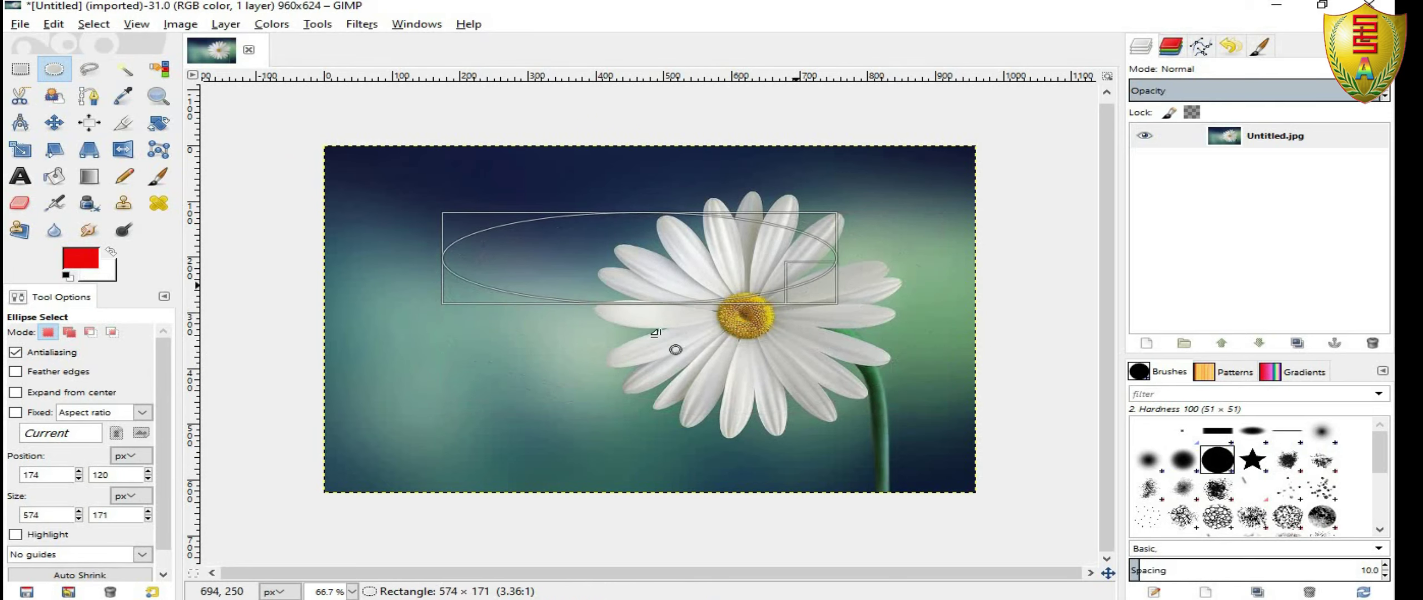
{"action": "left_click_drag", "start_coordinate": [806, 361], "coordinate": [867, 407]}
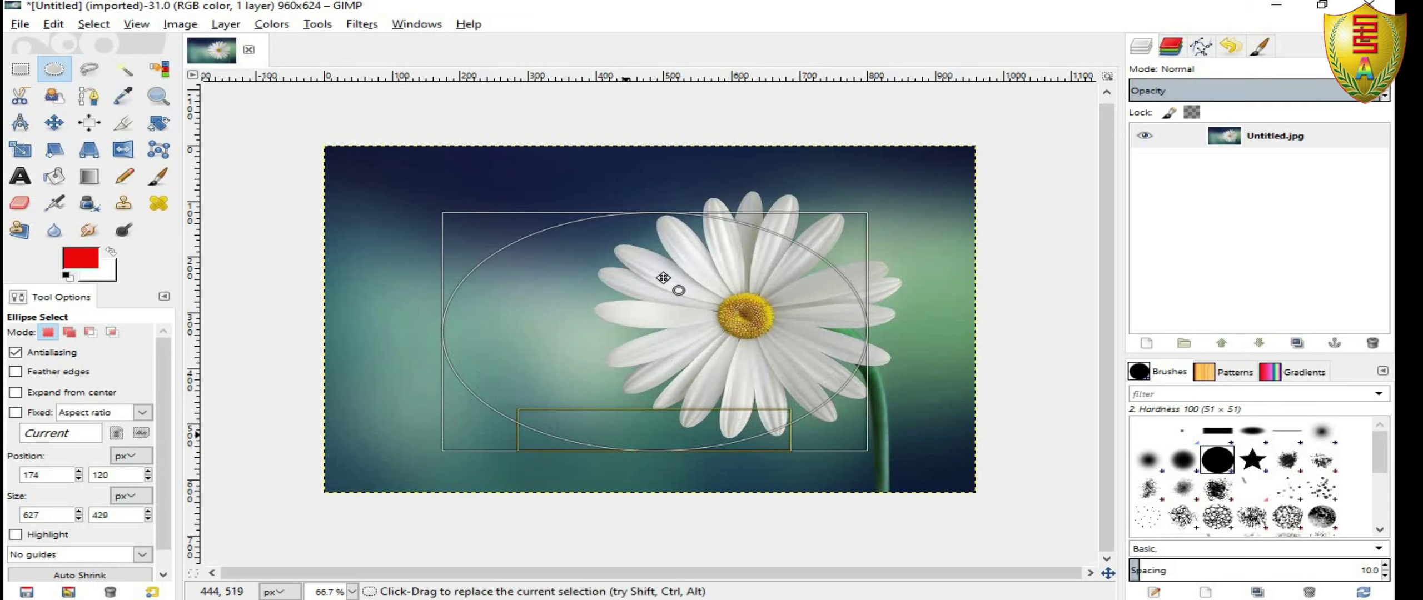
{"action": "left_click_drag", "start_coordinate": [676, 295], "coordinate": [685, 260]}
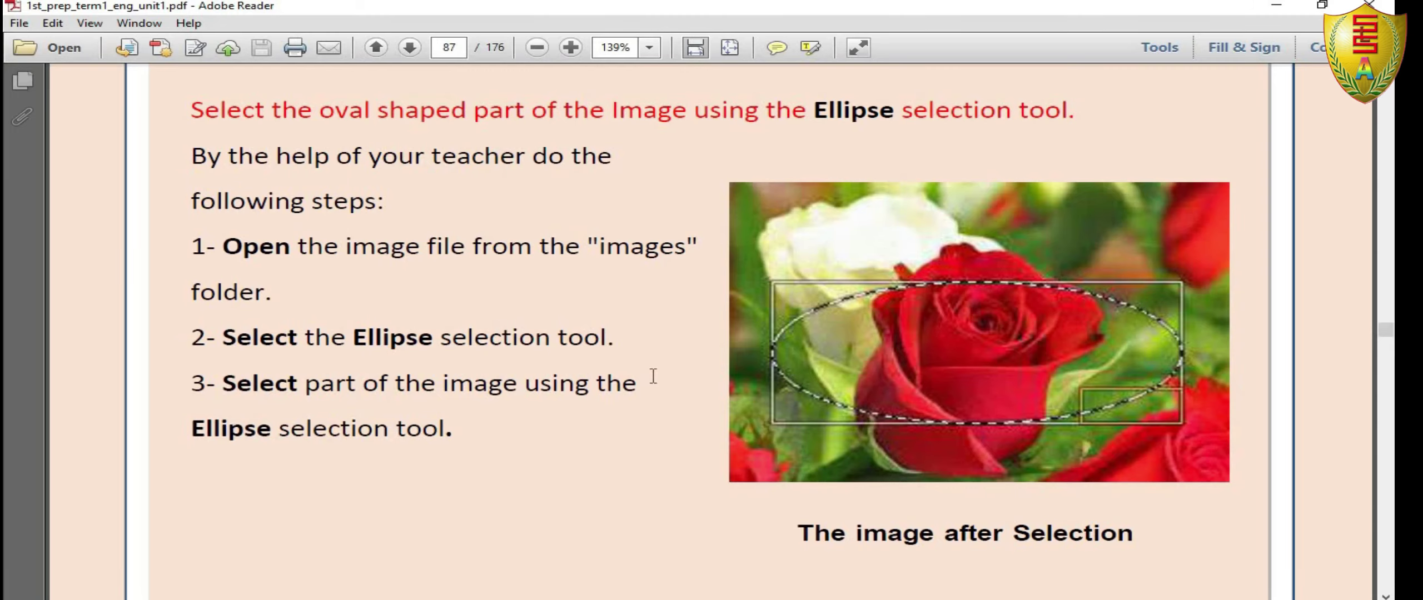
Scroll to page 88's Lasso free selection Tool section and Activity (8), then return to GIMP.
{"action": "scroll", "coordinate": [661, 380], "scroll_direction": "down", "scroll_amount": 4}
{"action": "scroll", "coordinate": [667, 372], "scroll_direction": "down", "scroll_amount": 7}
{"action": "scroll", "coordinate": [671, 365], "scroll_direction": "down", "scroll_amount": 1}
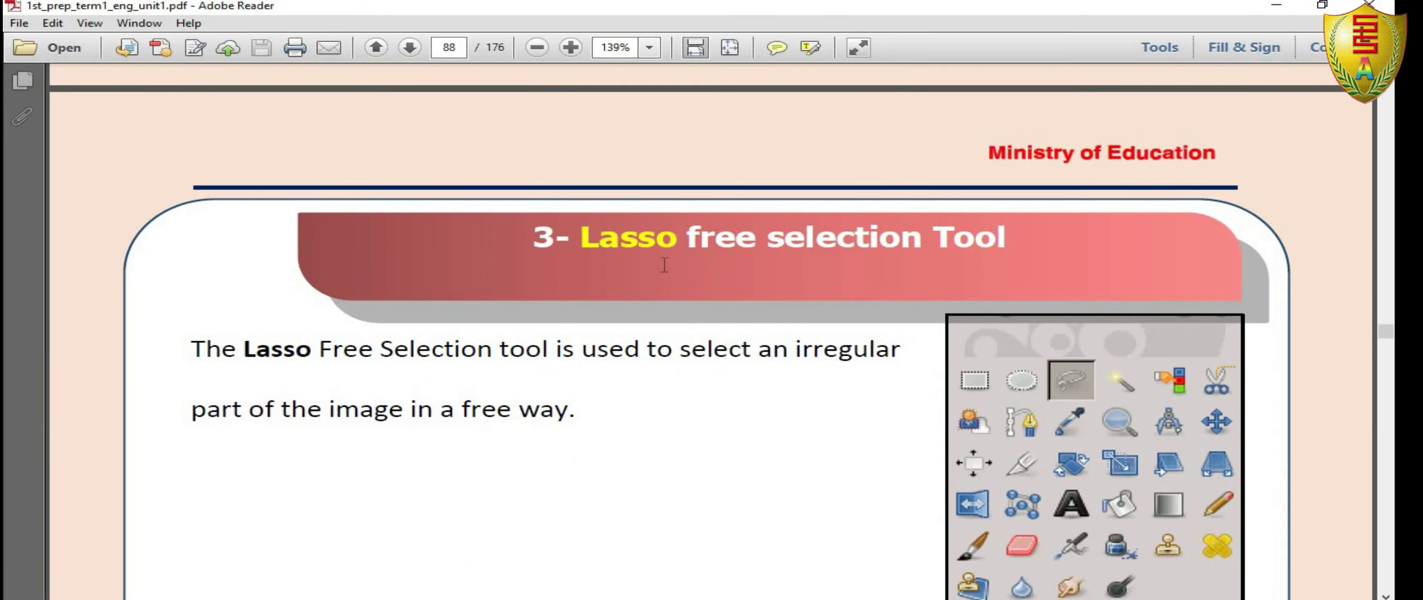
{"action": "scroll", "coordinate": [661, 278], "scroll_direction": "down", "scroll_amount": 4}
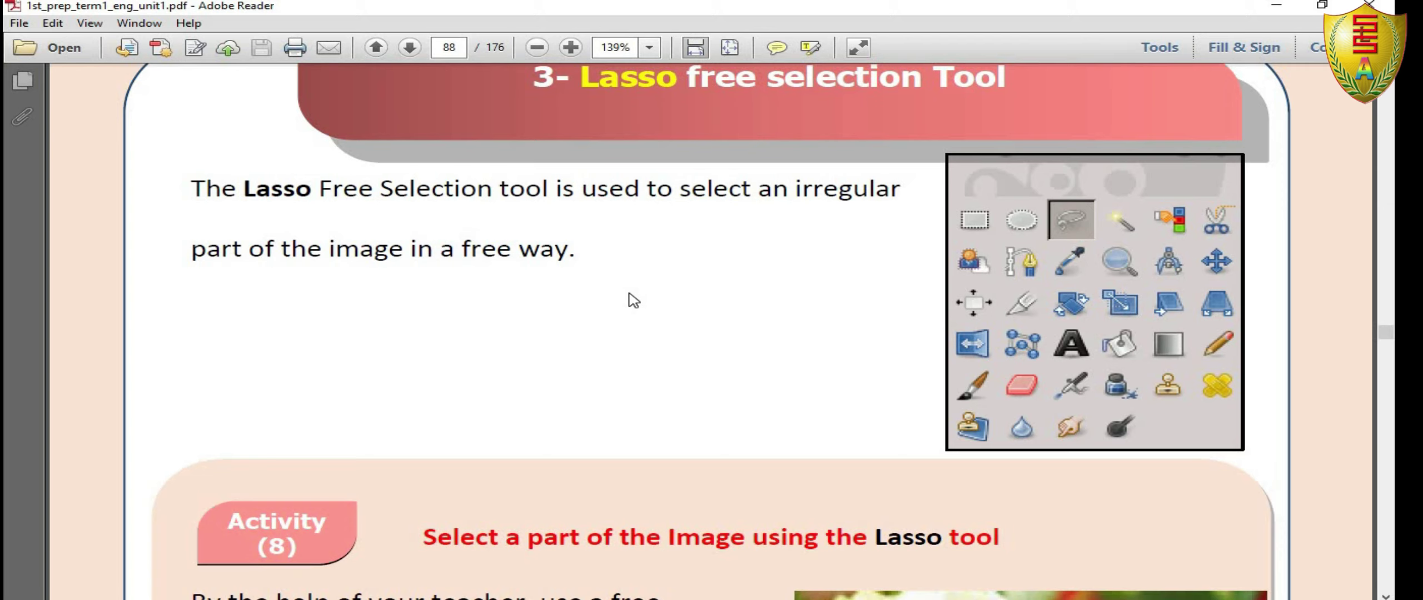
{"action": "key", "text": "alt+Tab"}
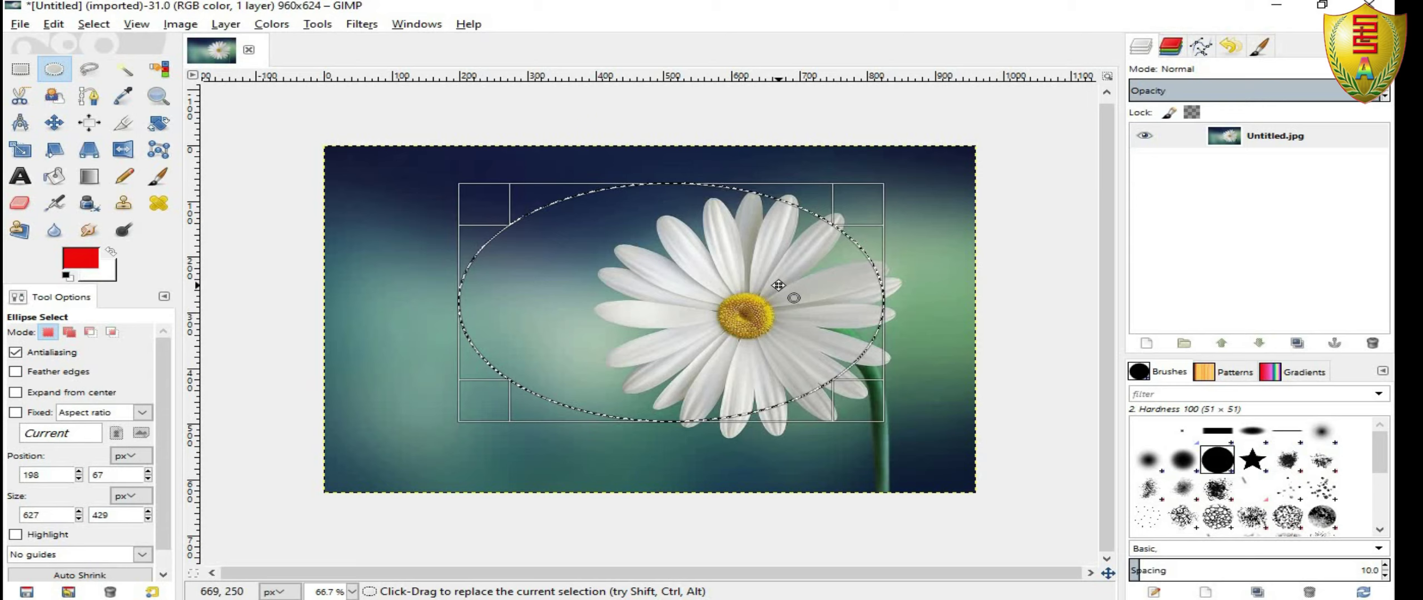
Clear the oval and trace a closed Free Select lasso outline around the daisy's petals.
{"action": "left_click", "coordinate": [441, 284]}
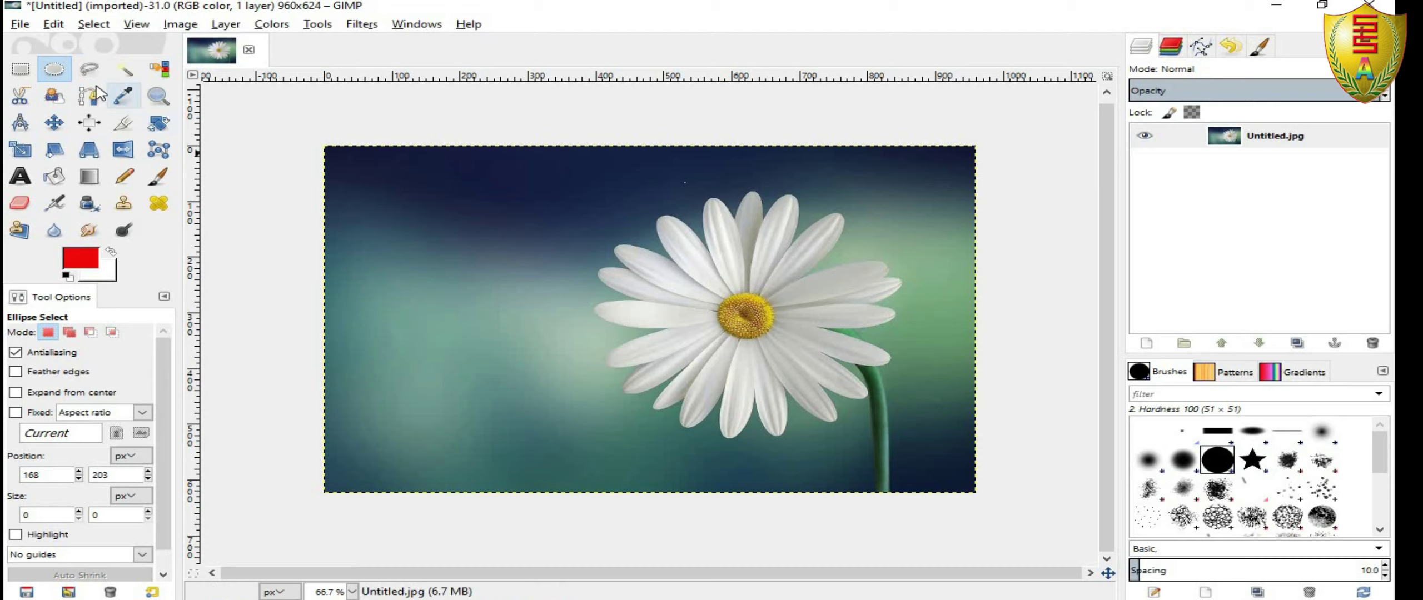
{"action": "left_click", "coordinate": [89, 70]}
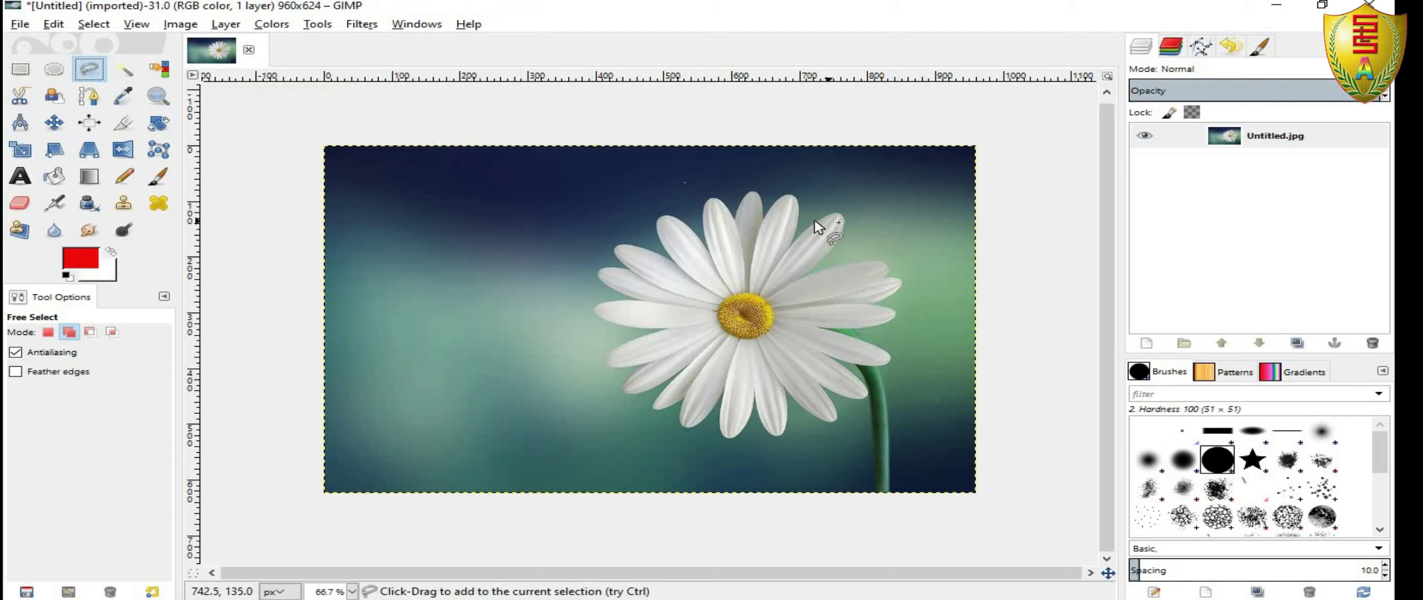
{"action": "left_click", "coordinate": [796, 225]}
{"action": "left_click", "coordinate": [796, 194]}
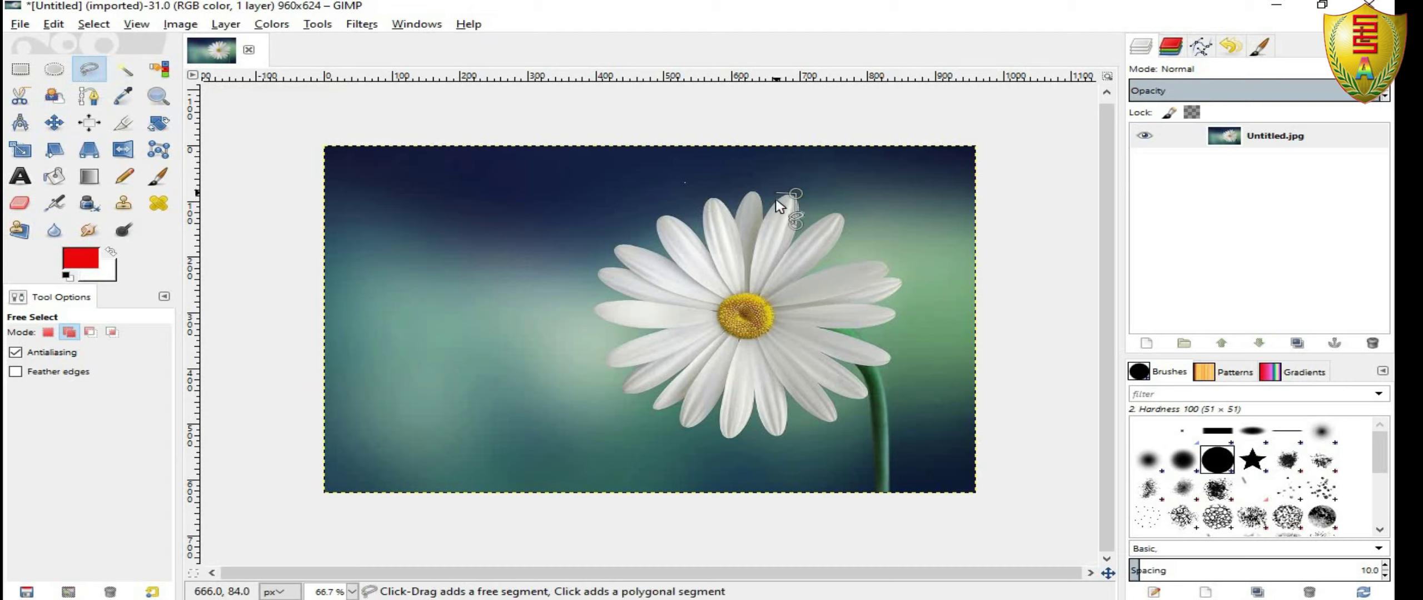
{"action": "mouse_move", "coordinate": [767, 201]}
{"action": "left_mouse_down"}
{"action": "mouse_move", "coordinate": [694, 218]}
{"action": "mouse_move", "coordinate": [581, 311]}
{"action": "mouse_move", "coordinate": [723, 364]}
{"action": "mouse_move", "coordinate": [795, 228]}
{"action": "left_mouse_up"}
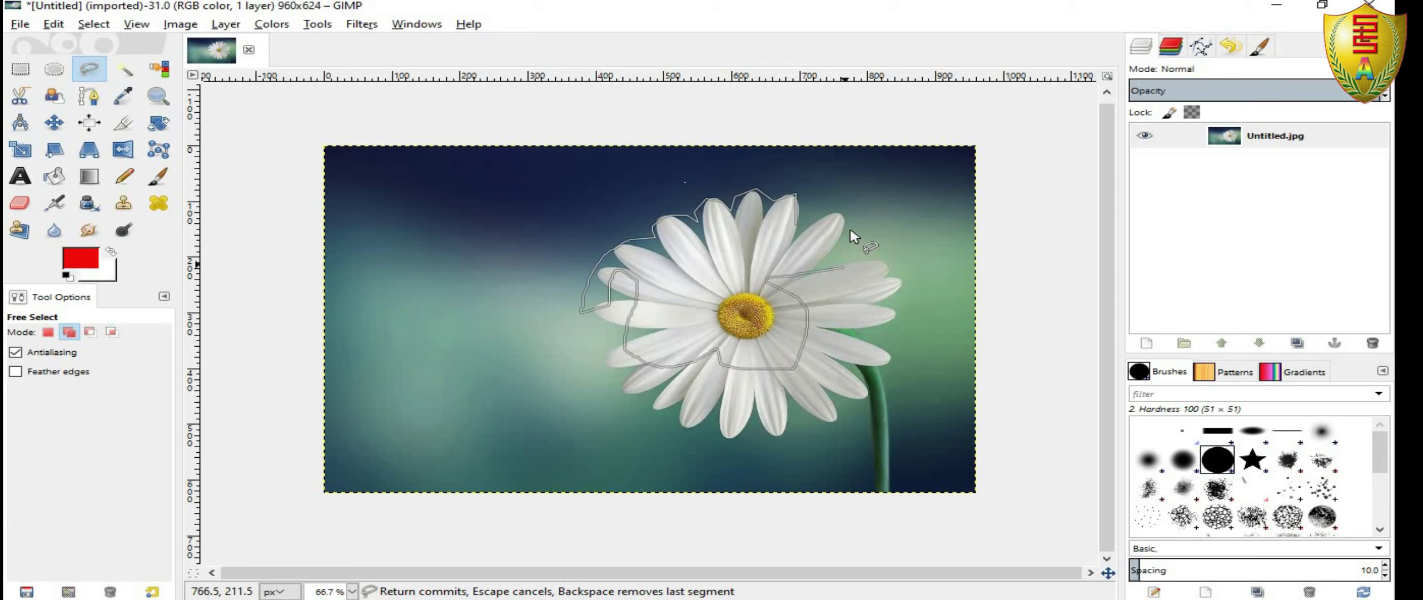
{"action": "left_click", "coordinate": [795, 228]}
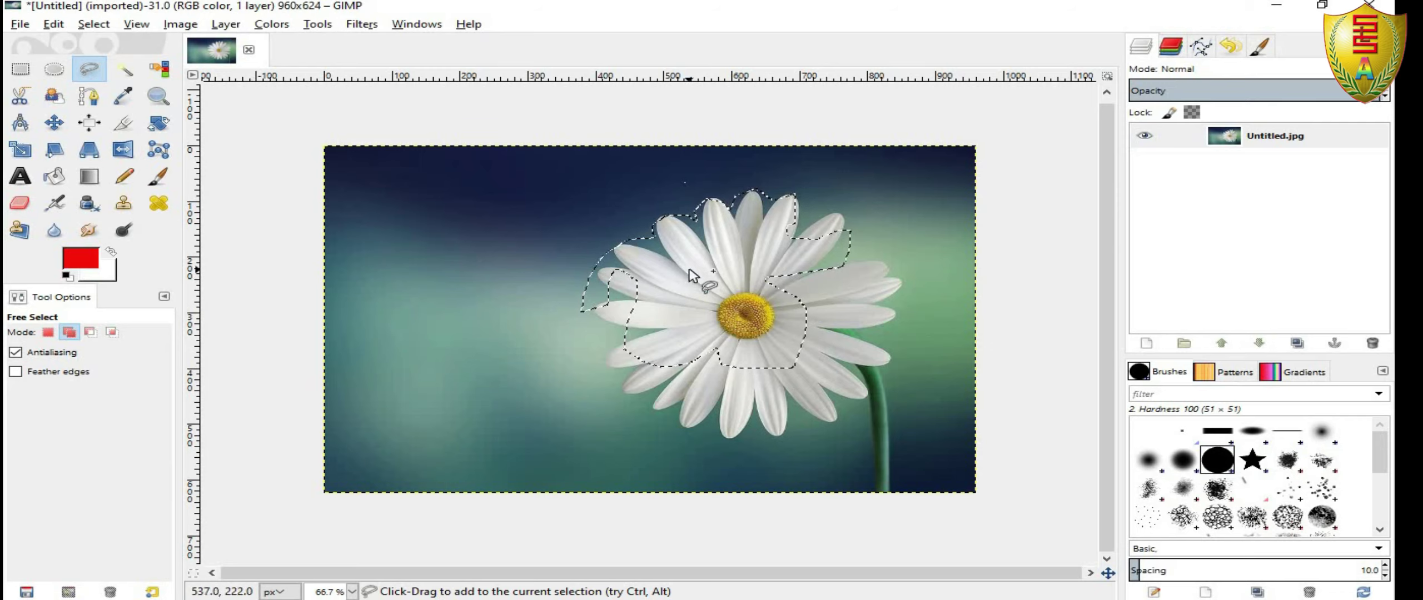
Test Delete on the lasso selection, undo it, and keep red as the foreground colour.
{"action": "key", "text": "Delete"}
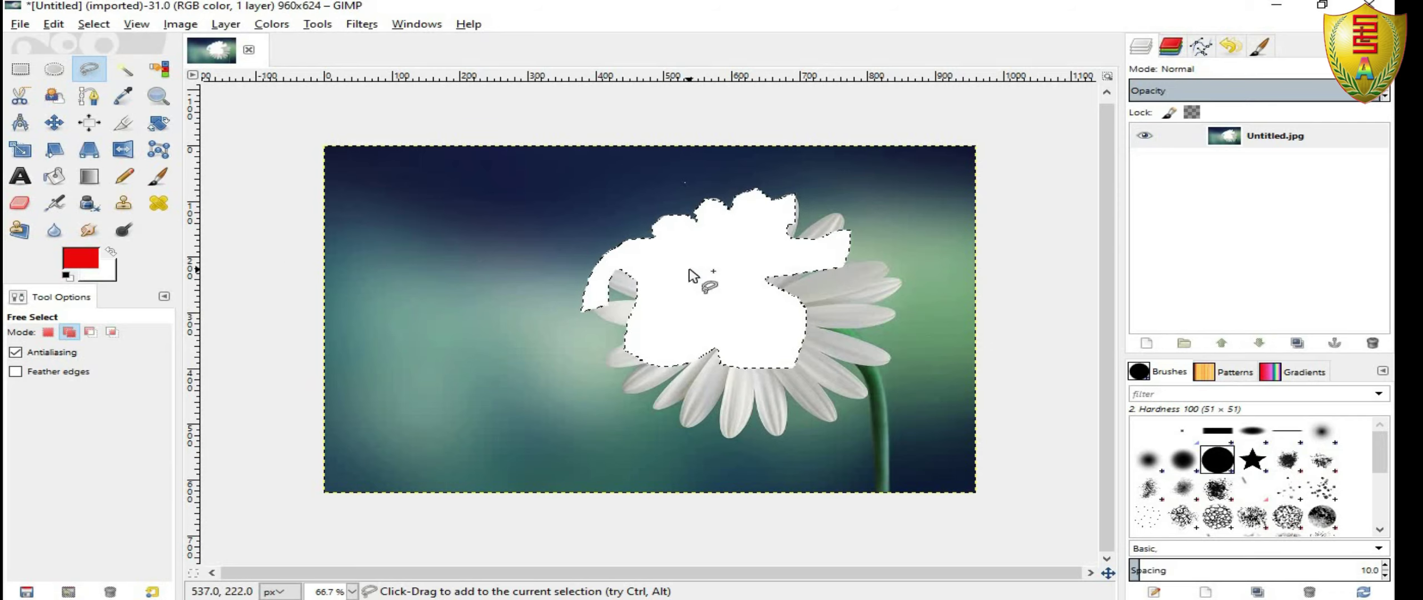
{"action": "key", "text": "ctrl+z"}
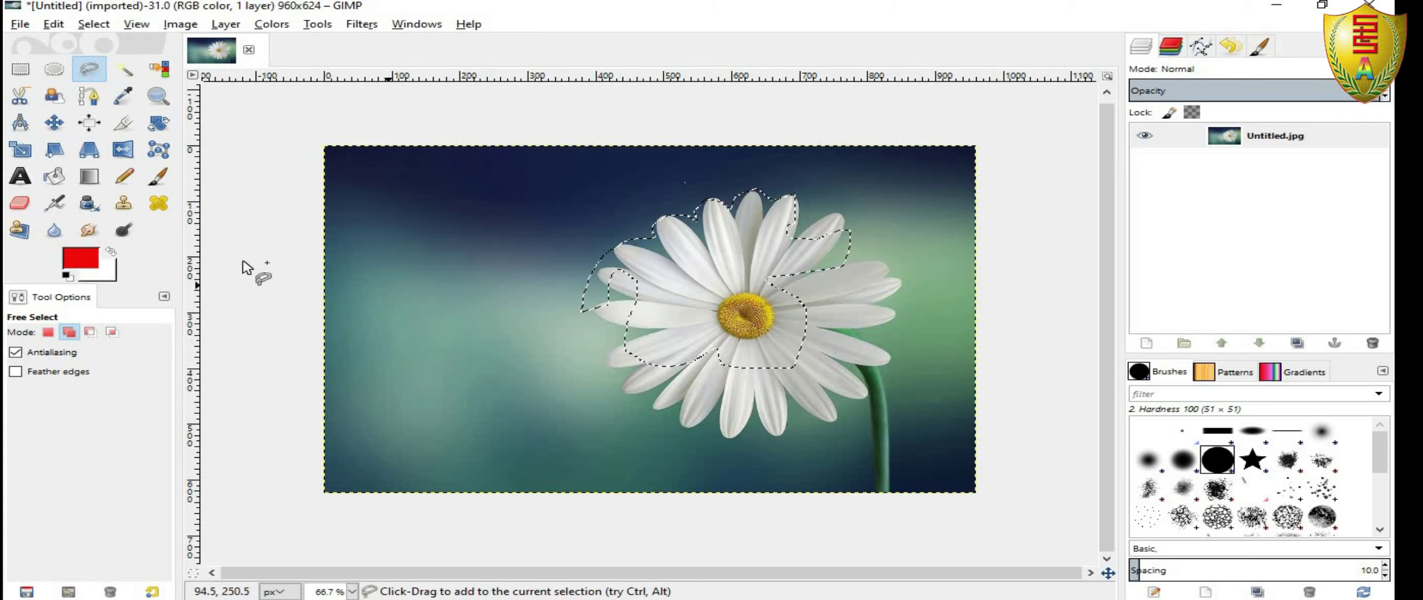
{"action": "left_click", "coordinate": [81, 261]}
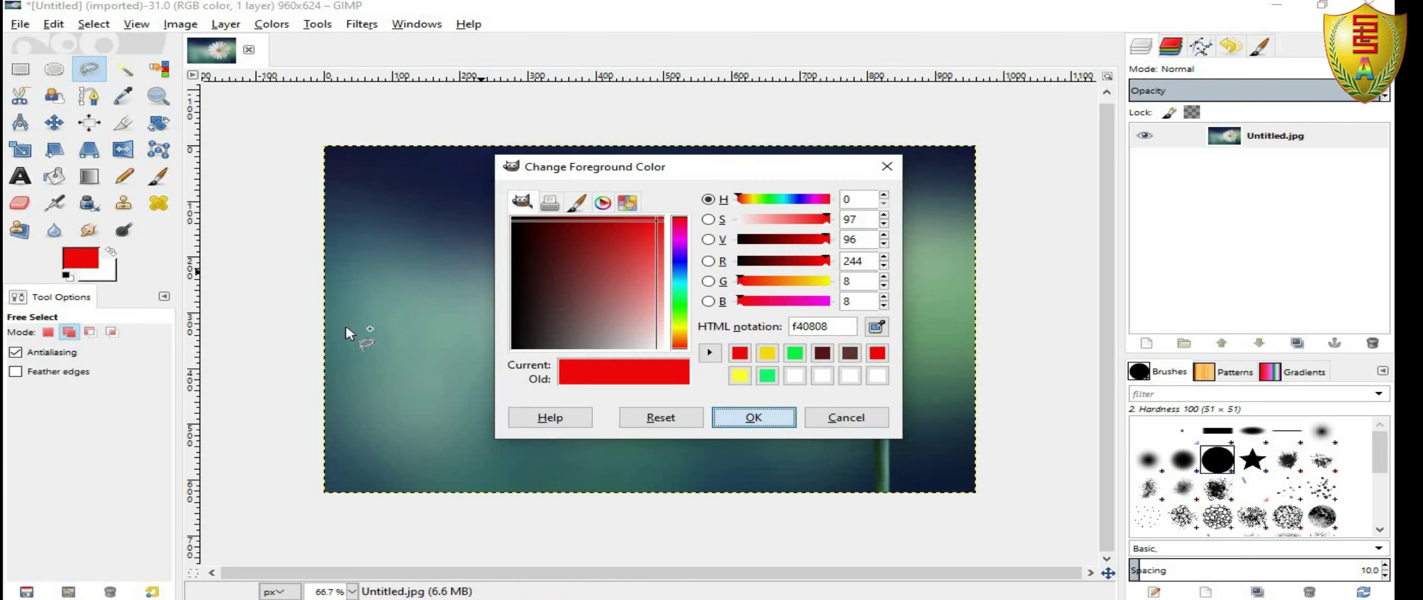
Paint red strokes with the Paintbrush over the petals and centre inside the lasso selection.
{"action": "key", "text": "Escape"}
{"action": "left_click", "coordinate": [159, 176]}
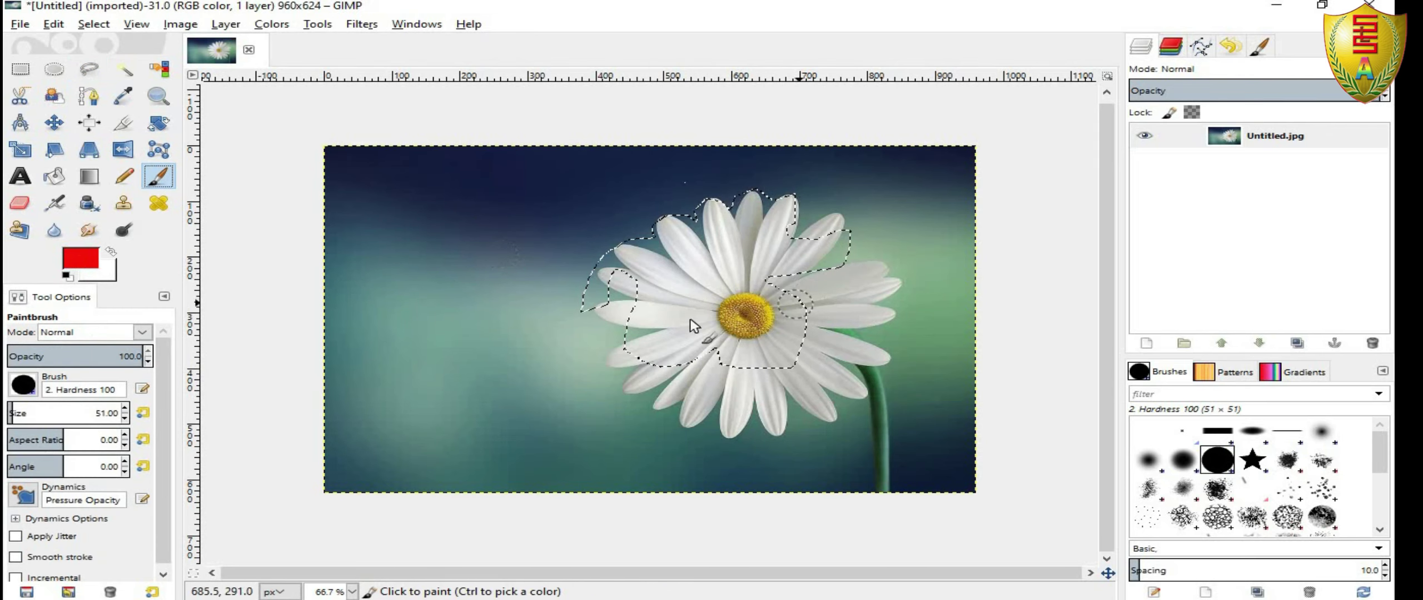
{"action": "left_click_drag", "start_coordinate": [689, 322], "coordinate": [742, 275]}
{"action": "mouse_move", "coordinate": [631, 250]}
{"action": "left_mouse_down"}
{"action": "mouse_move", "coordinate": [842, 234]}
{"action": "mouse_move", "coordinate": [848, 253]}
{"action": "mouse_move", "coordinate": [811, 339]}
{"action": "mouse_move", "coordinate": [604, 309]}
{"action": "mouse_move", "coordinate": [597, 293]}
{"action": "mouse_move", "coordinate": [670, 285]}
{"action": "left_mouse_up"}
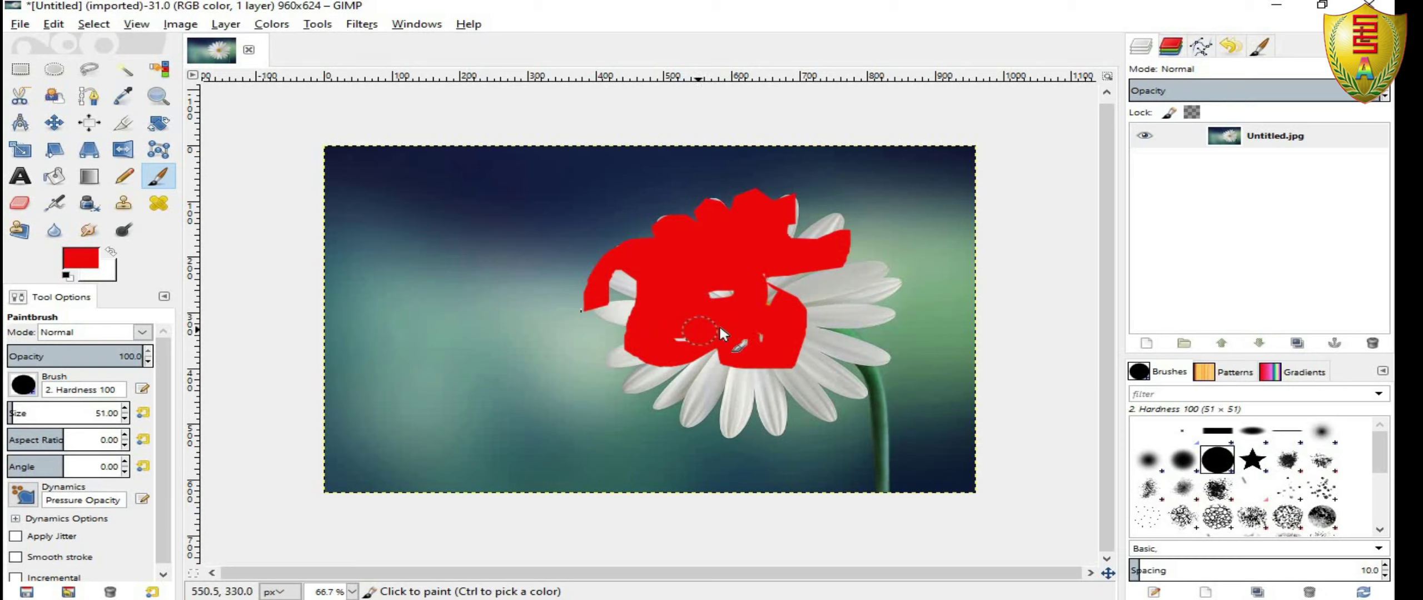
{"action": "mouse_move", "coordinate": [718, 329]}
{"action": "left_mouse_down"}
{"action": "mouse_move", "coordinate": [666, 359]}
{"action": "mouse_move", "coordinate": [778, 327]}
{"action": "left_mouse_up"}
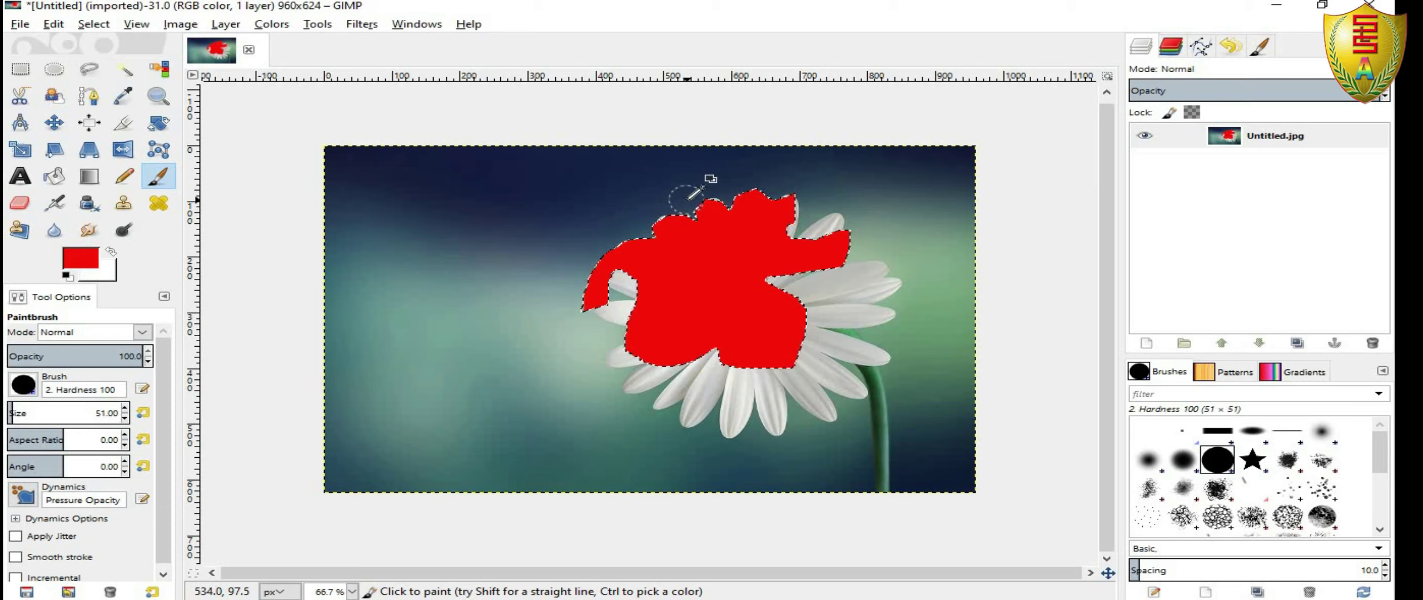
Undo the red painting and remove the selection with Select > None.
{"action": "key", "text": "ctrl+z"}
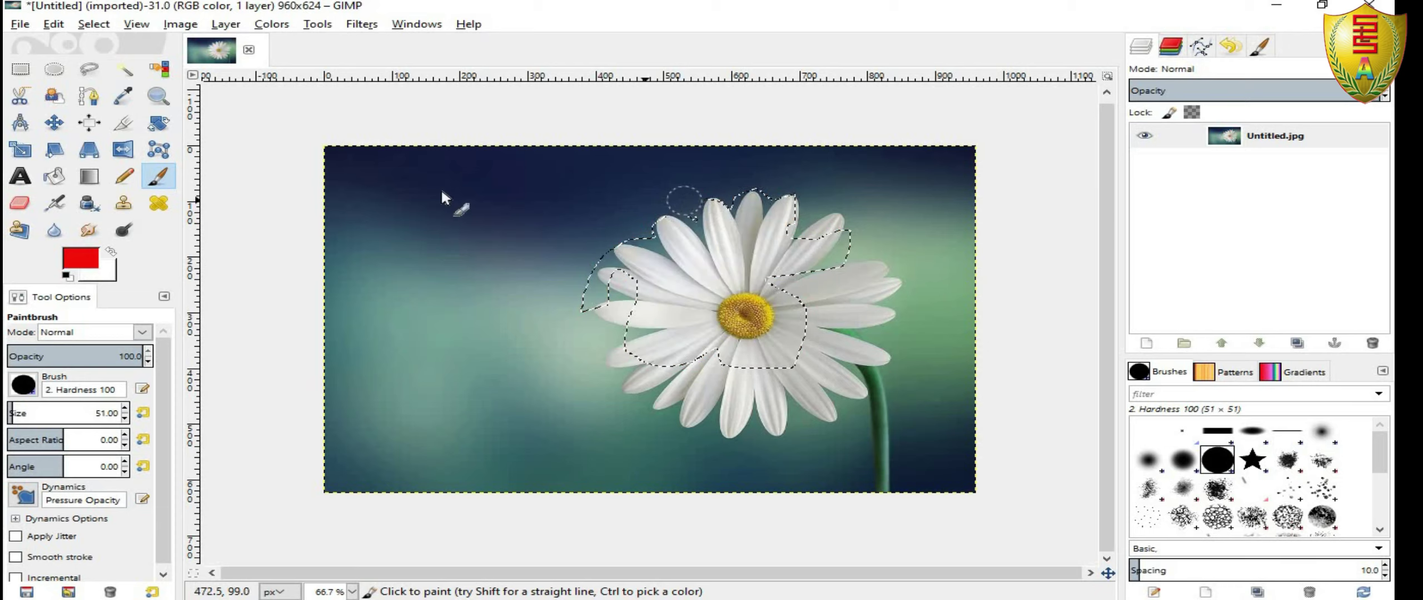
{"action": "left_click", "coordinate": [95, 24]}
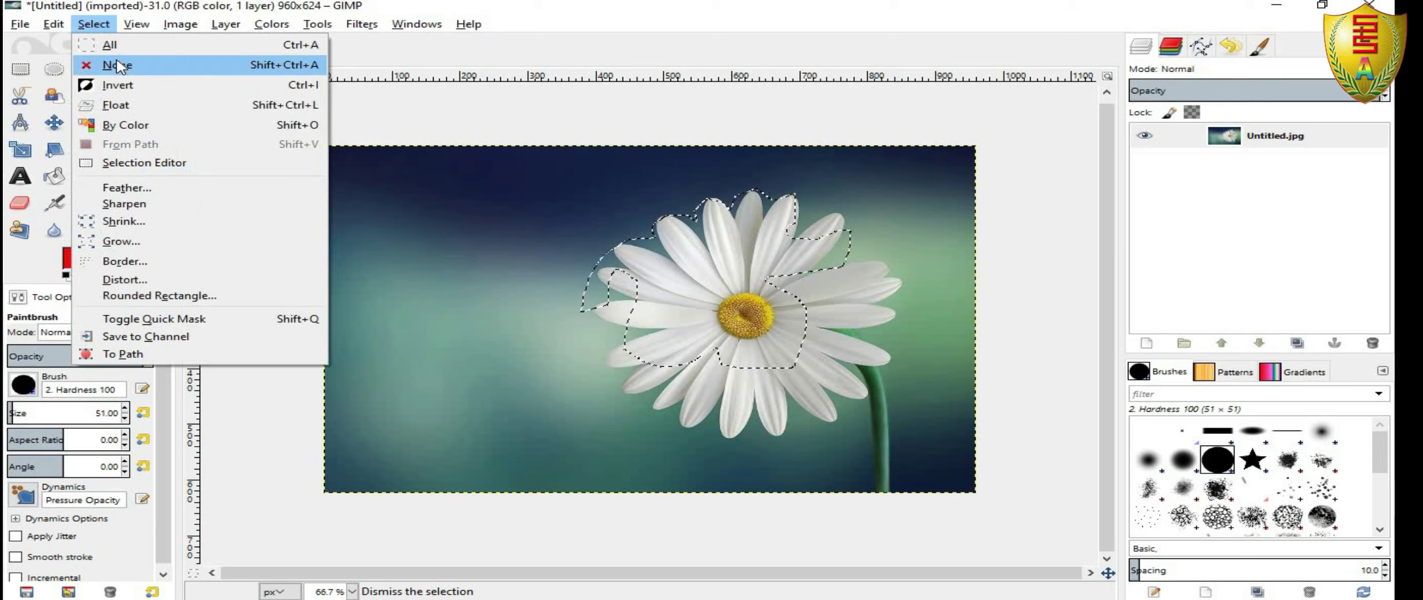
{"action": "left_click", "coordinate": [120, 65]}
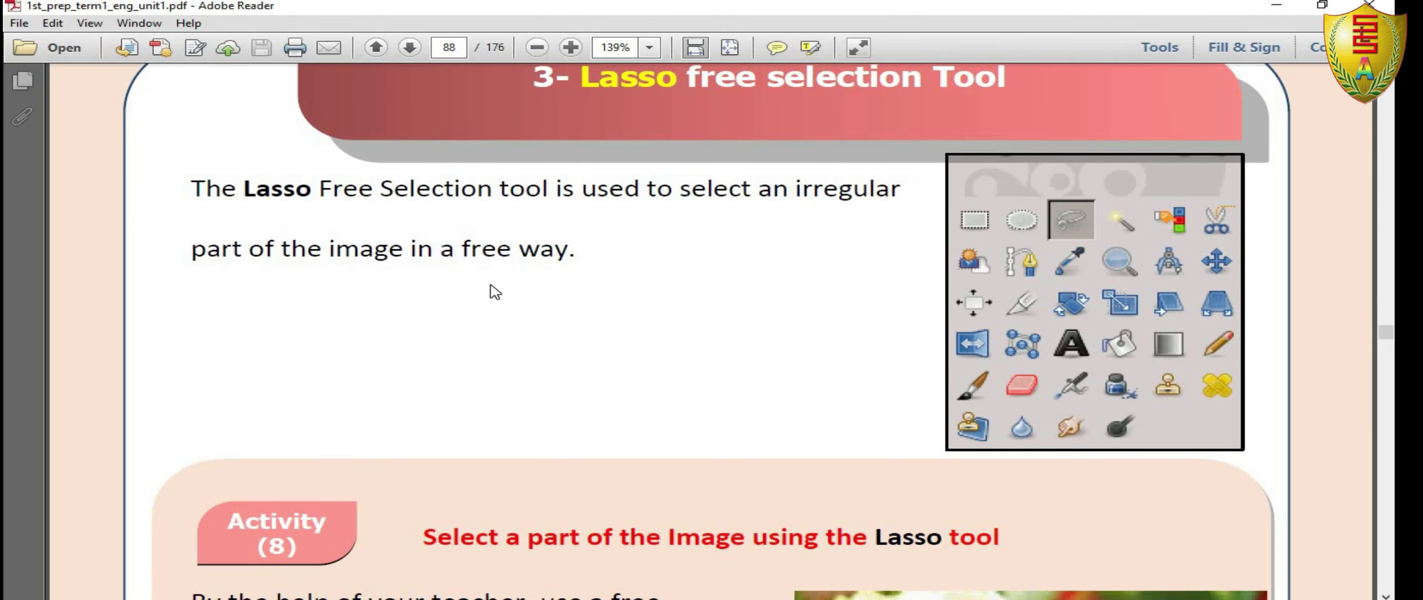
Scroll to page 89 and highlight the Fuzzy Selection (Magic Wand) heading, then return to GIMP.
{"action": "scroll", "coordinate": [495, 292], "scroll_direction": "down", "scroll_amount": 5}
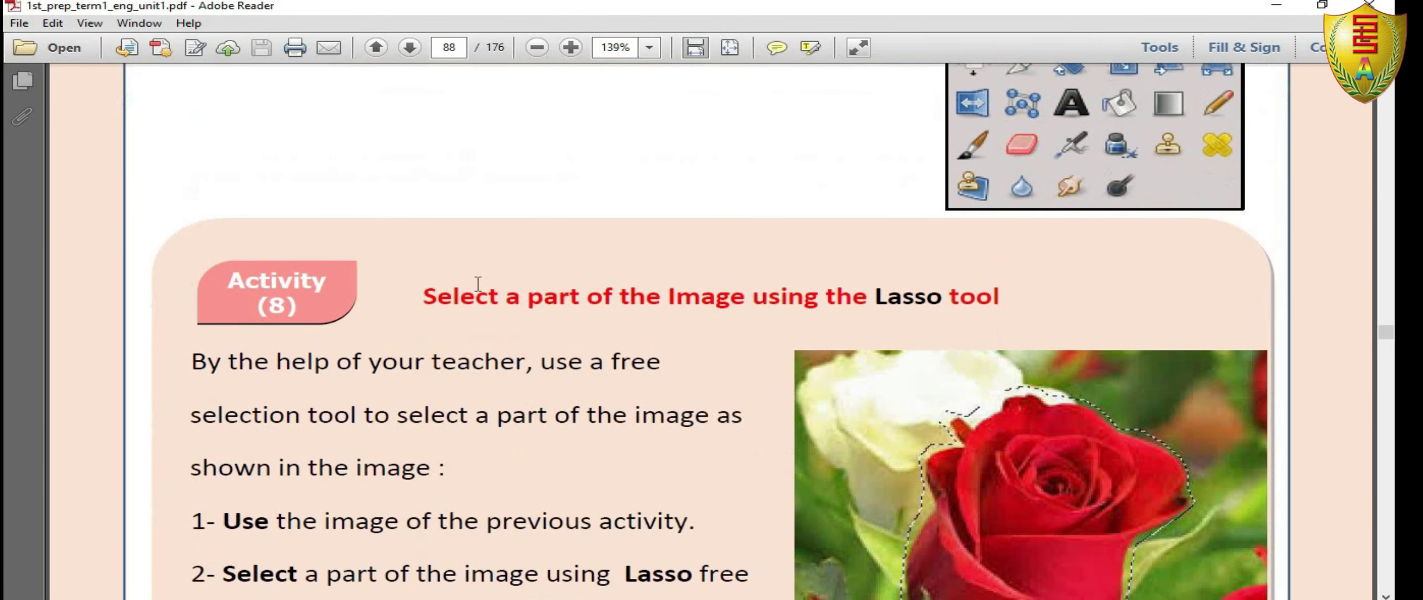
{"action": "scroll", "coordinate": [478, 283], "scroll_direction": "down", "scroll_amount": 7}
{"action": "scroll", "coordinate": [478, 286], "scroll_direction": "down", "scroll_amount": 5}
{"action": "scroll", "coordinate": [477, 289], "scroll_direction": "down", "scroll_amount": 5}
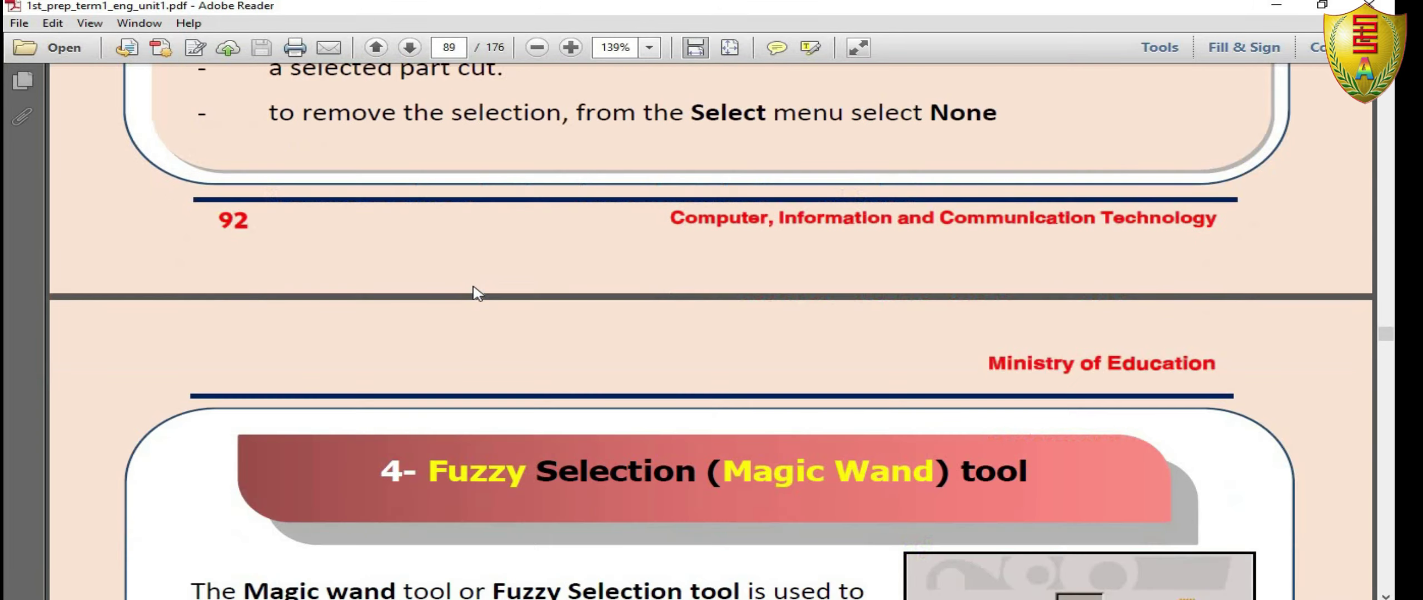
{"action": "scroll", "coordinate": [476, 293], "scroll_direction": "down", "scroll_amount": 4}
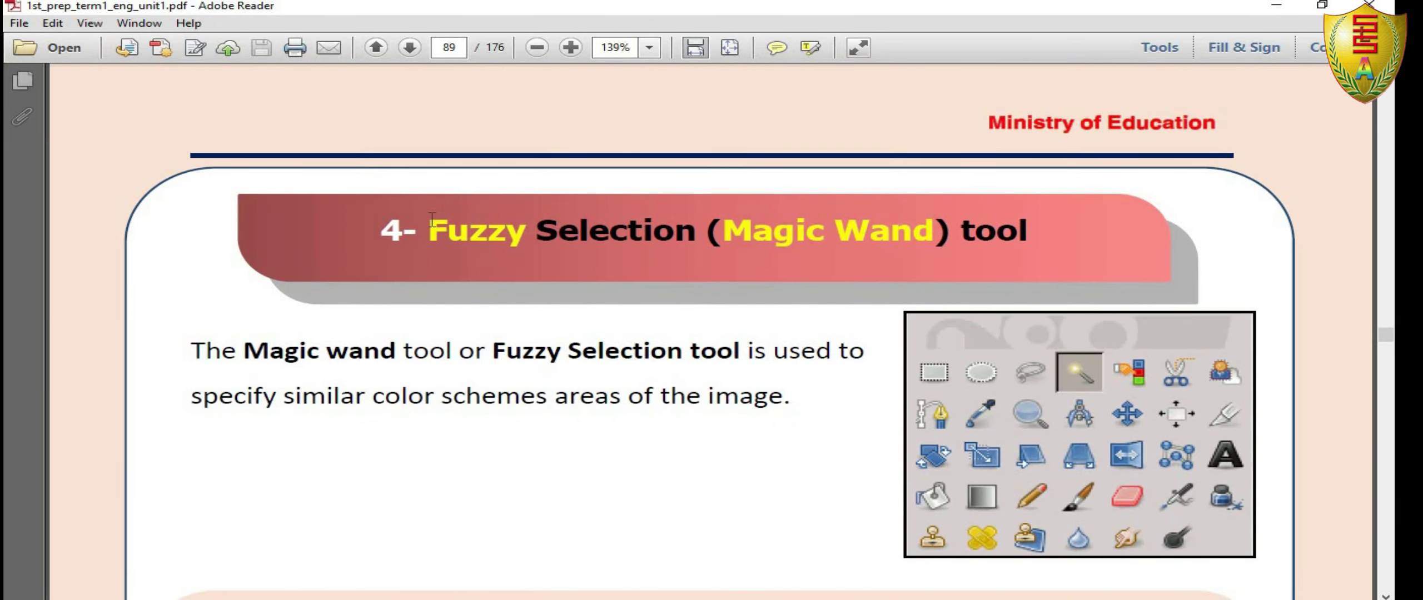
{"action": "left_click_drag", "start_coordinate": [428, 231], "coordinate": [695, 231]}
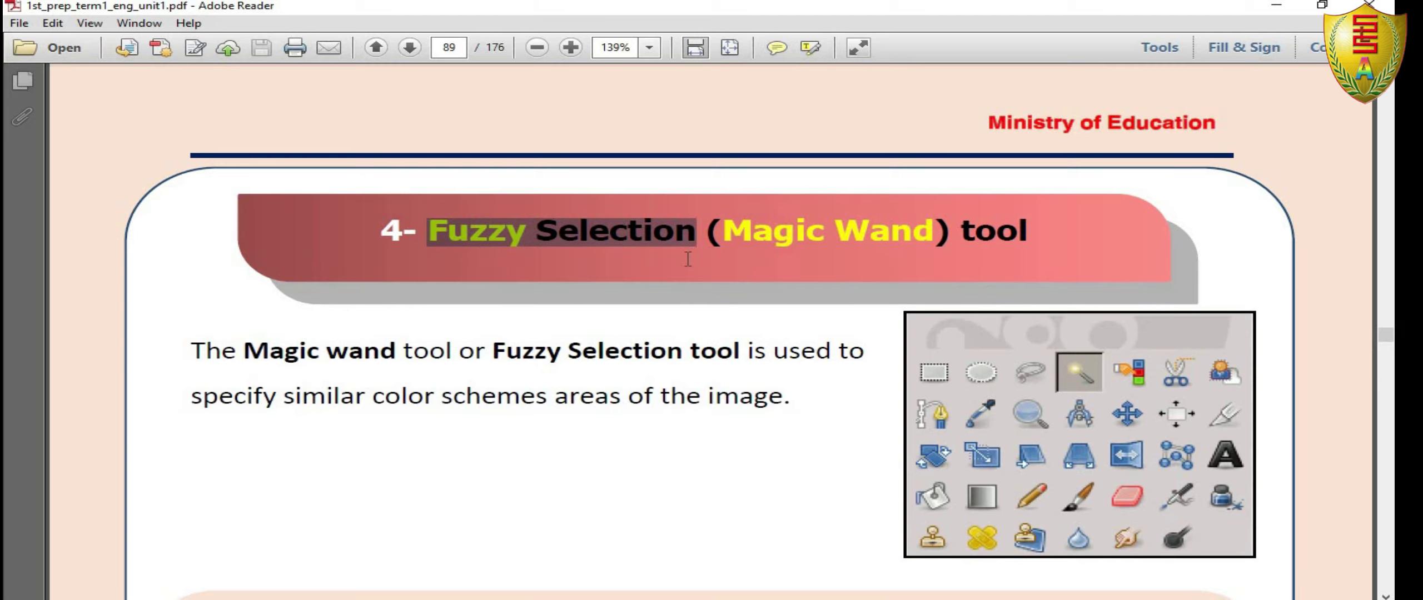
{"action": "scroll", "coordinate": [683, 266], "scroll_direction": "down", "scroll_amount": 4}
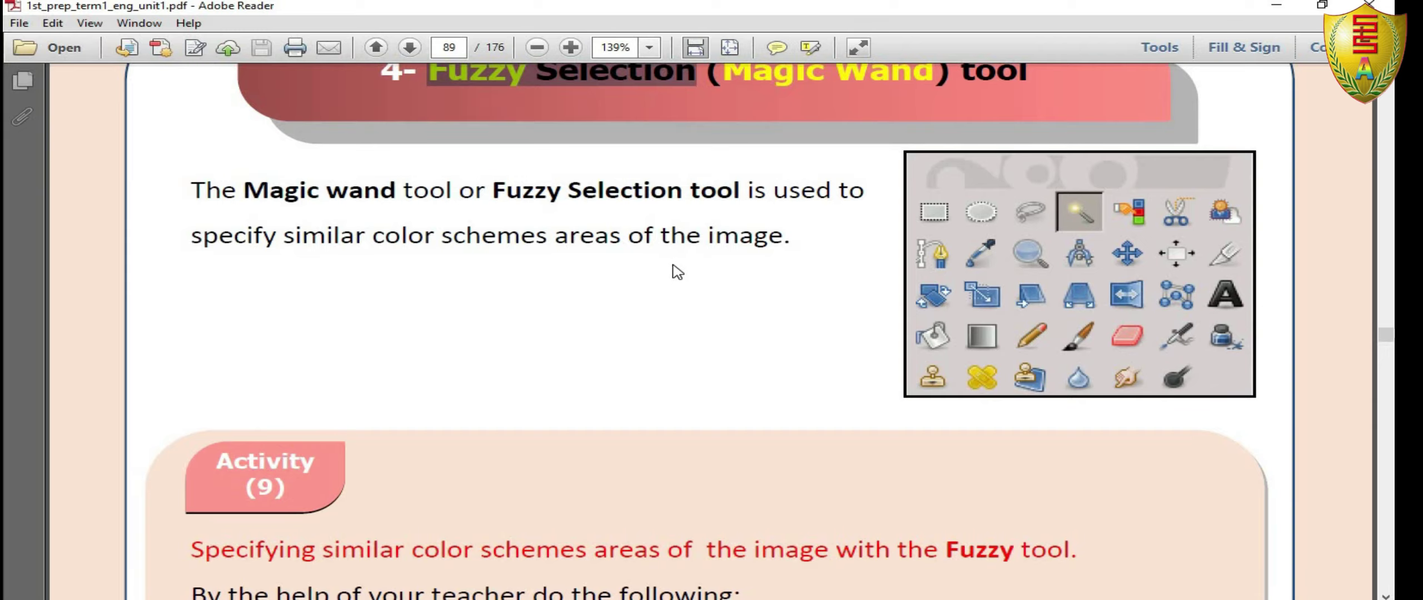
{"action": "scroll", "coordinate": [673, 267], "scroll_direction": "up", "scroll_amount": 2}
{"action": "key", "text": "alt+Tab"}
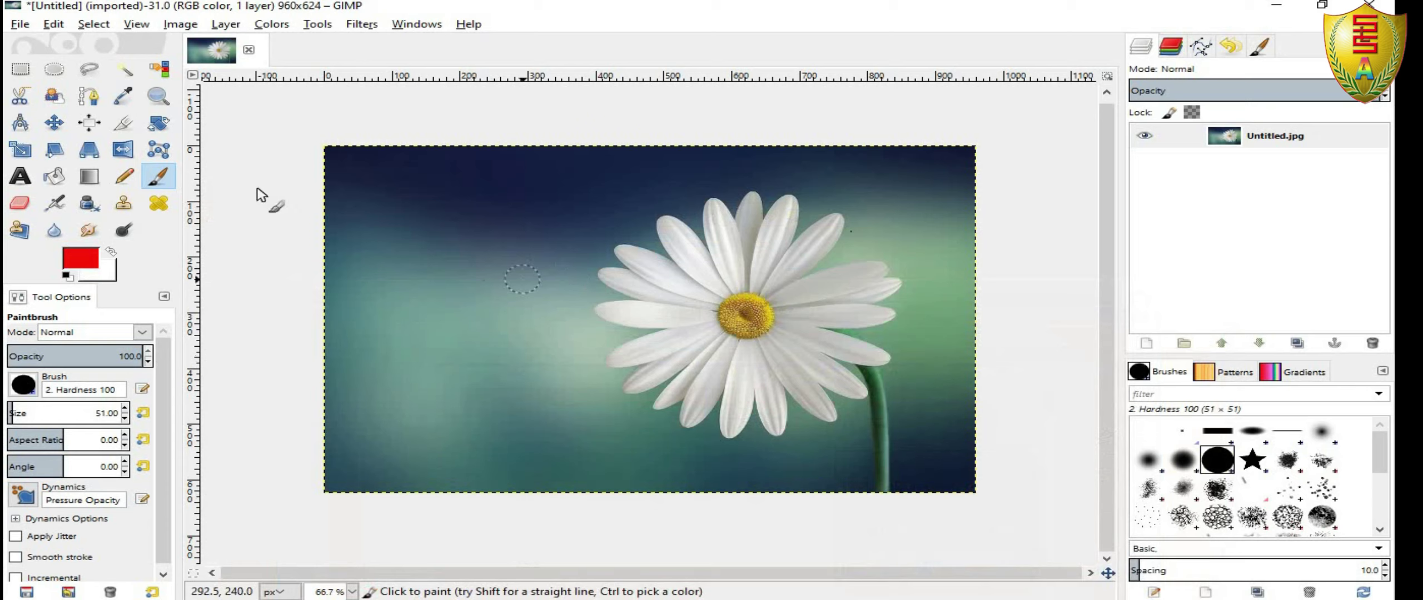
Fuzzy-select the dark blue top band and the teal background left of the daisy.
{"action": "left_click", "coordinate": [127, 68]}
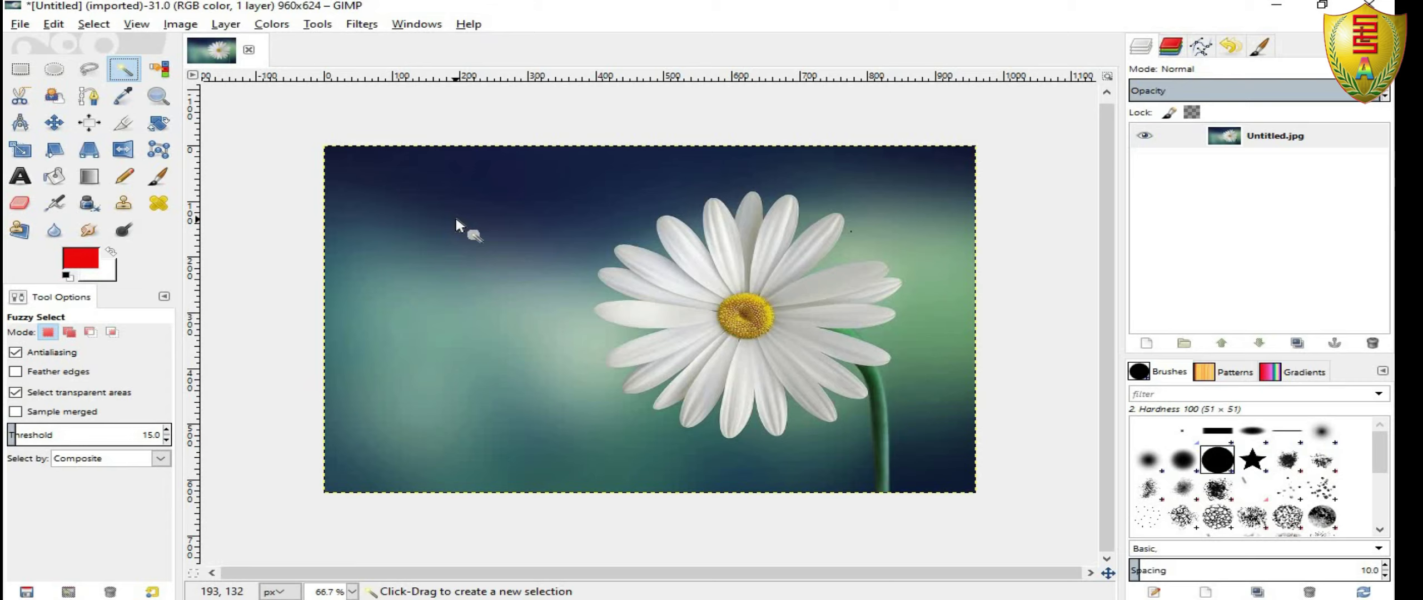
{"action": "left_click", "coordinate": [437, 199]}
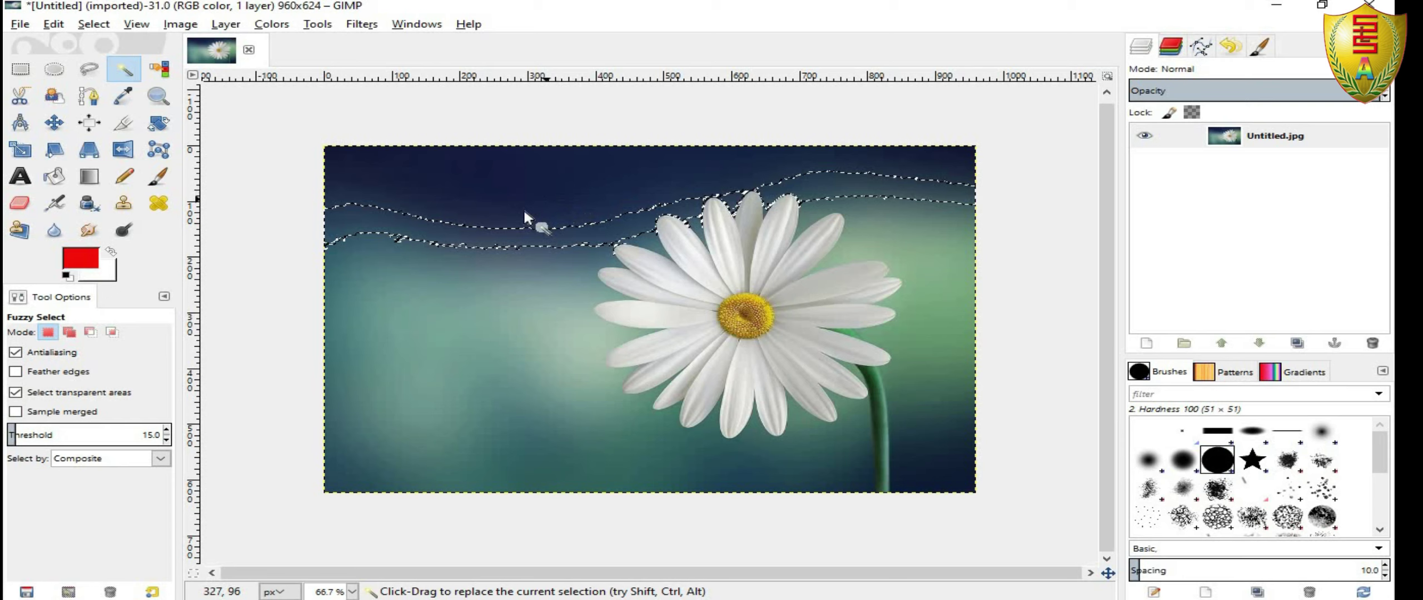
{"action": "mouse_move", "coordinate": [470, 311]}
{"action": "left_mouse_down"}
{"action": "mouse_move", "coordinate": [450, 323]}
{"action": "mouse_move", "coordinate": [428, 274]}
{"action": "mouse_move", "coordinate": [432, 230]}
{"action": "left_mouse_up"}
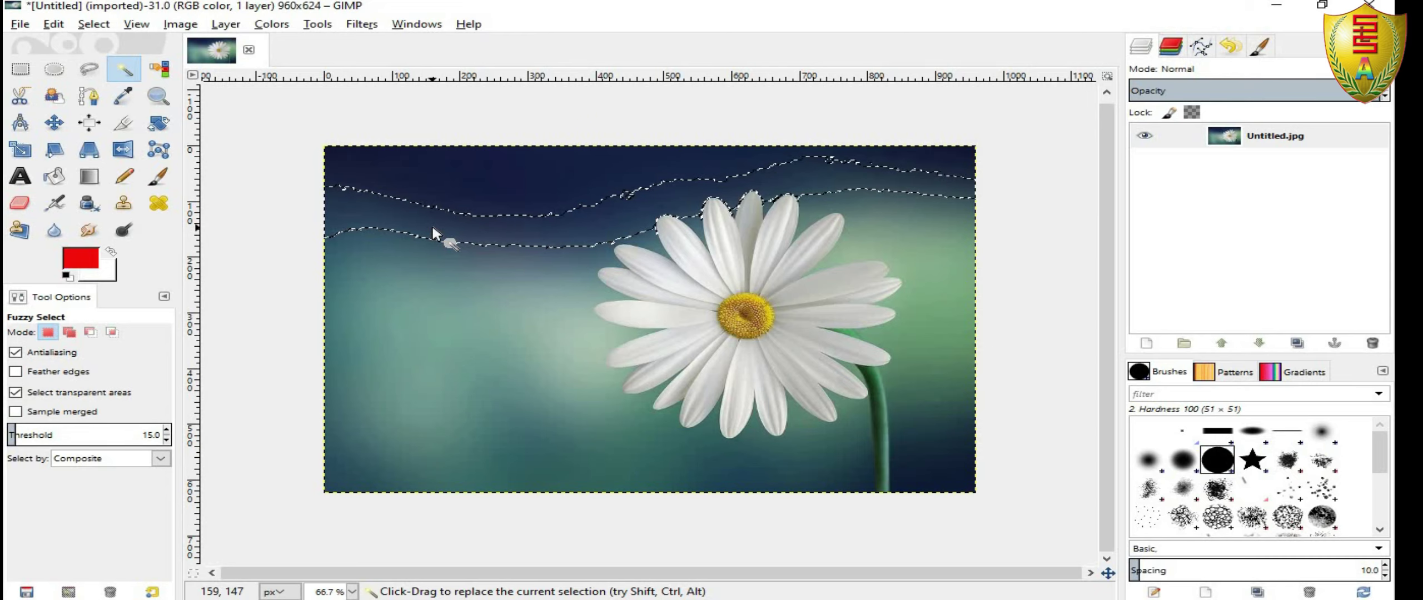
{"action": "key", "text": "shift"}
{"action": "mouse_move", "coordinate": [455, 184]}
{"action": "left_mouse_down"}
{"action": "mouse_move", "coordinate": [453, 254]}
{"action": "mouse_move", "coordinate": [415, 263]}
{"action": "left_mouse_up"}
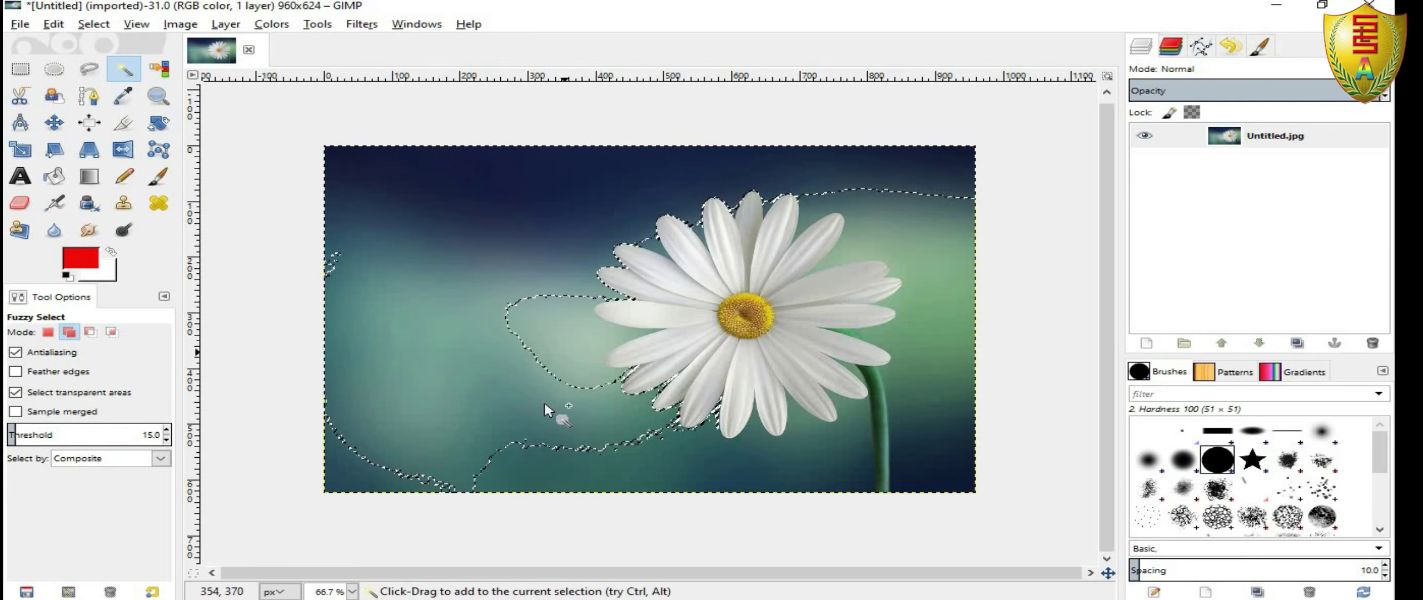
Add the remaining background around the stem and right side, then test Delete and undo.
{"action": "left_click", "coordinate": [544, 469]}
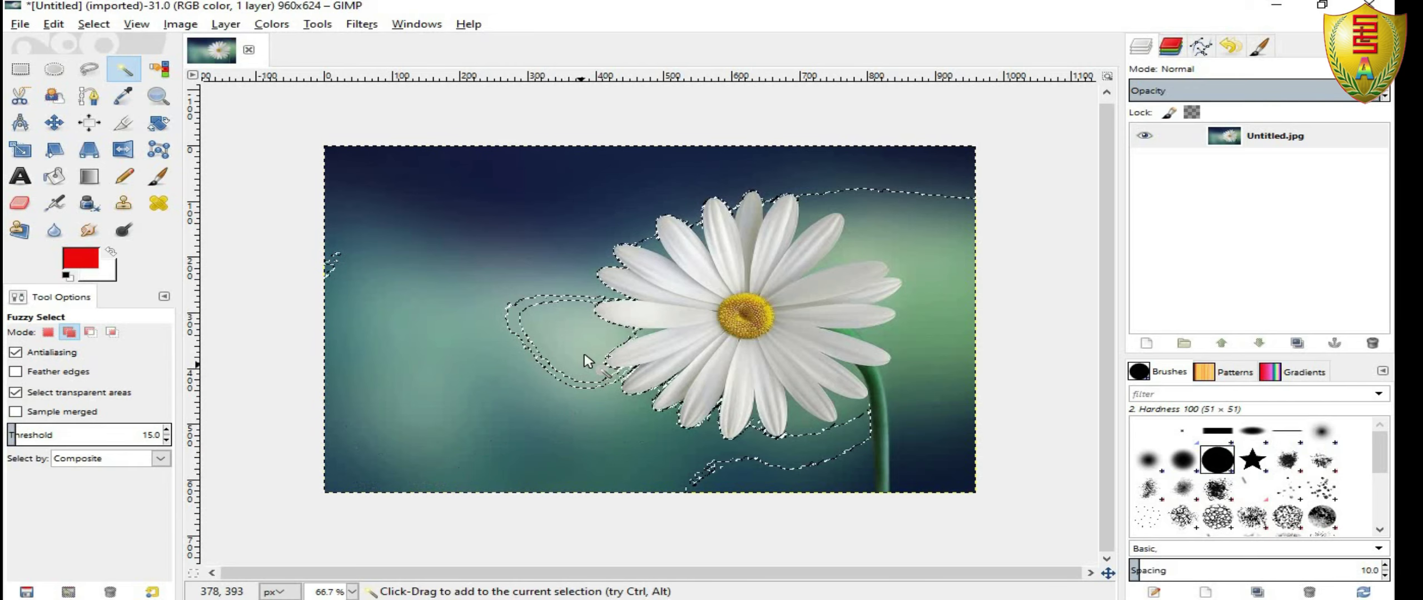
{"action": "left_click", "coordinate": [540, 318]}
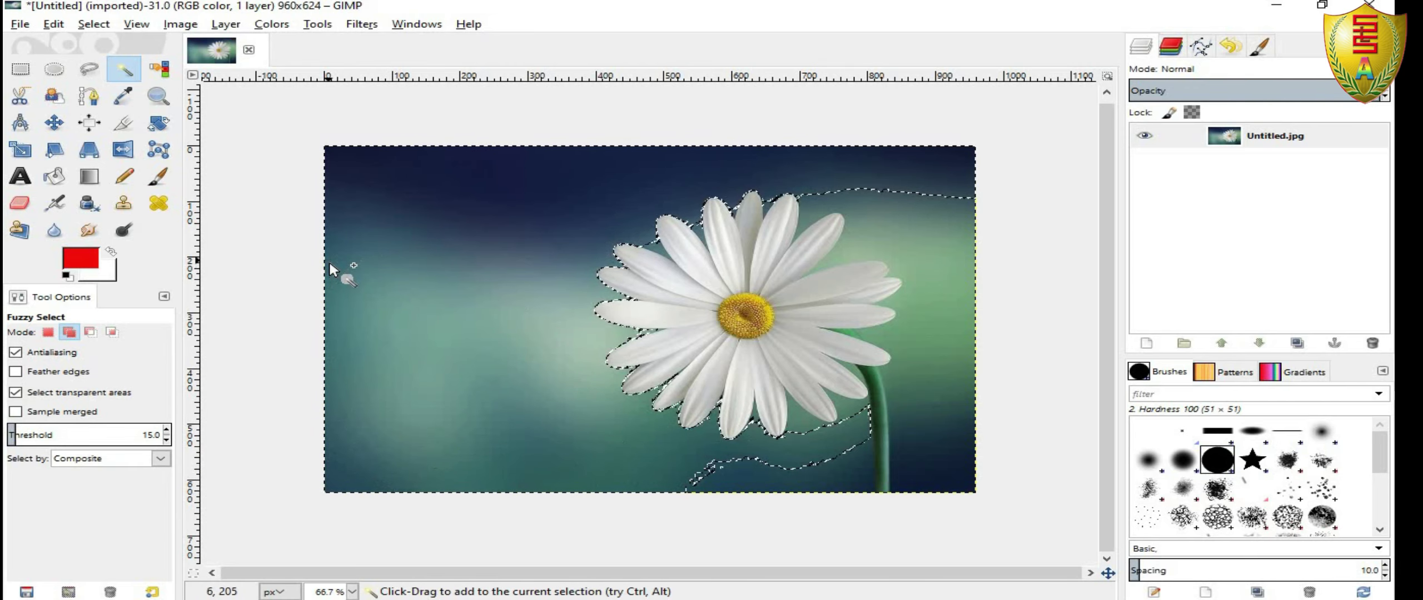
{"action": "left_click", "coordinate": [943, 273]}
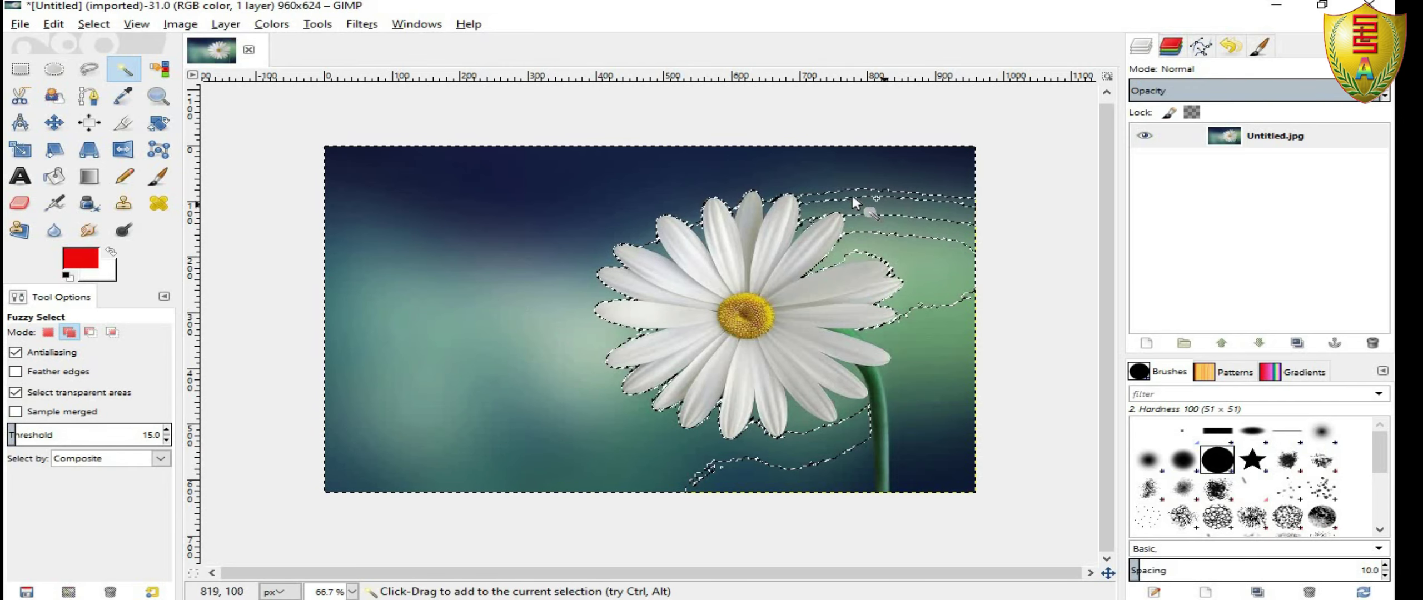
{"action": "left_click", "coordinate": [867, 216]}
{"action": "left_click_drag", "start_coordinate": [925, 254], "coordinate": [927, 358]}
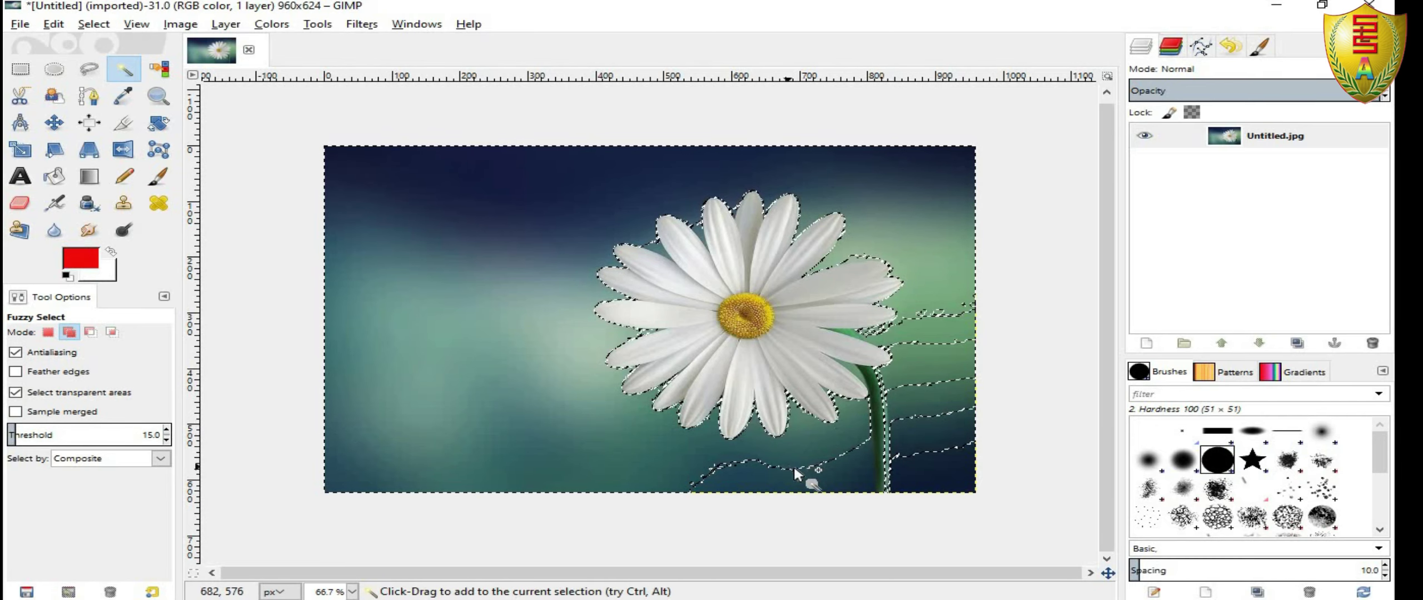
{"action": "left_click_drag", "start_coordinate": [794, 465], "coordinate": [912, 469]}
{"action": "left_click_drag", "start_coordinate": [925, 432], "coordinate": [923, 384]}
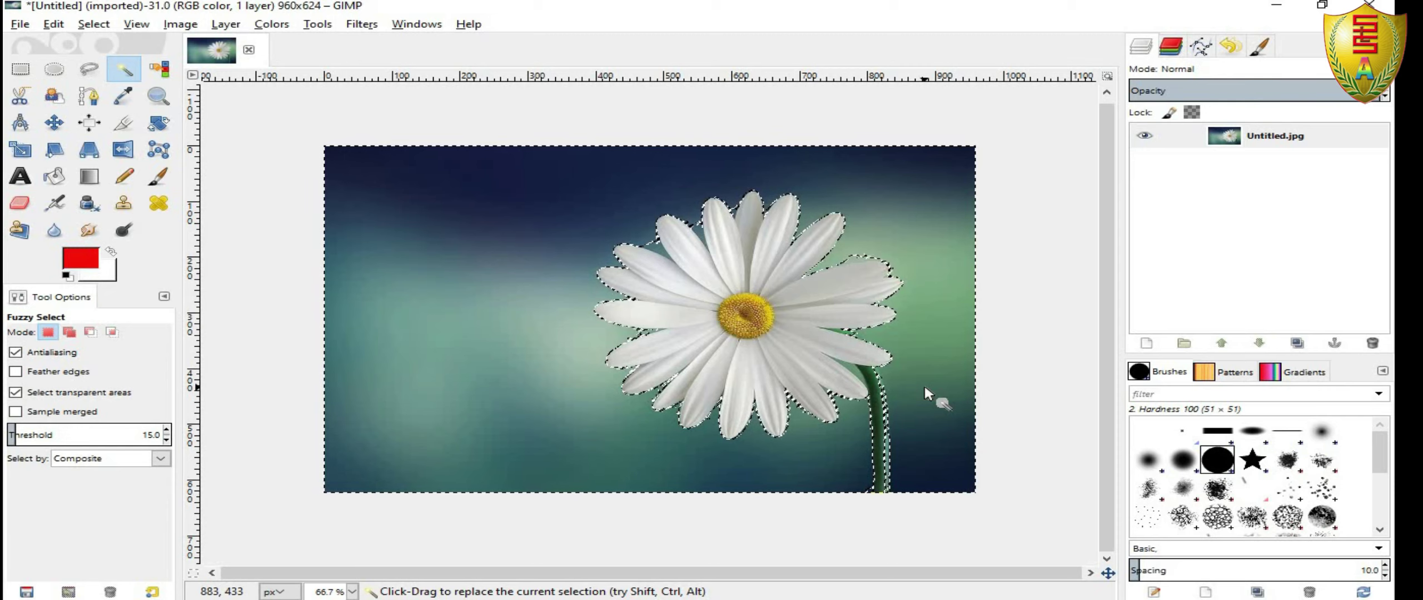
{"action": "key", "text": "Delete"}
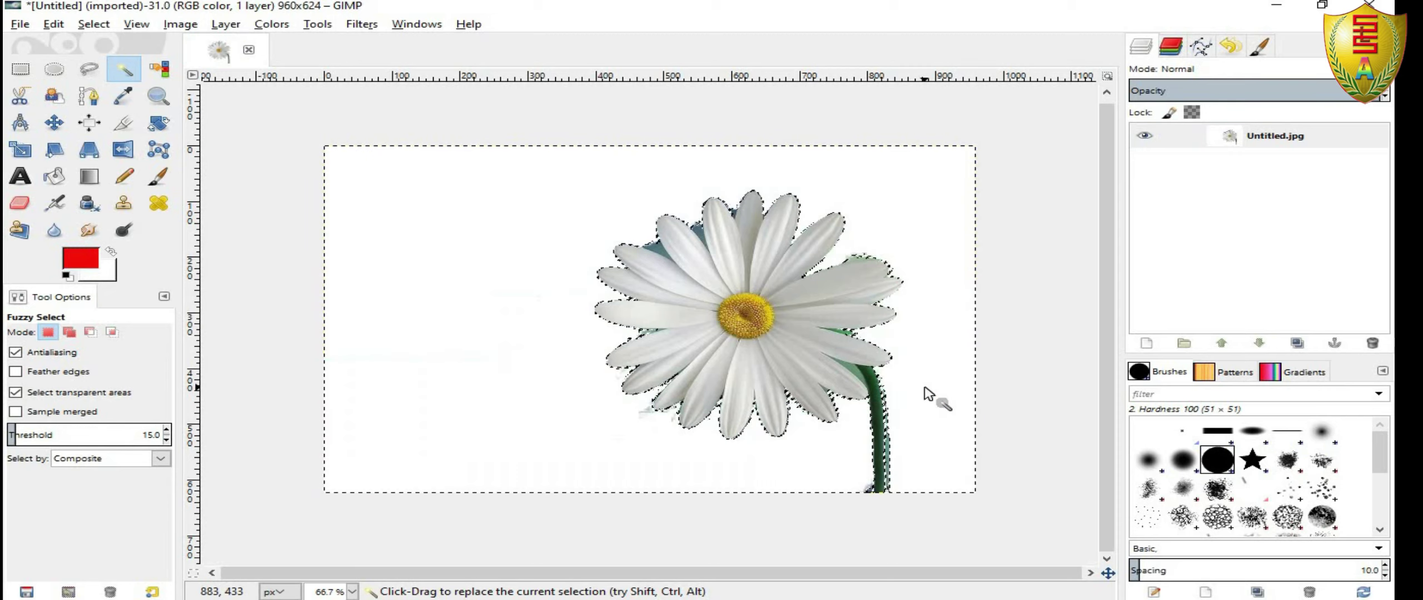
{"action": "key", "text": "ctrl+z"}
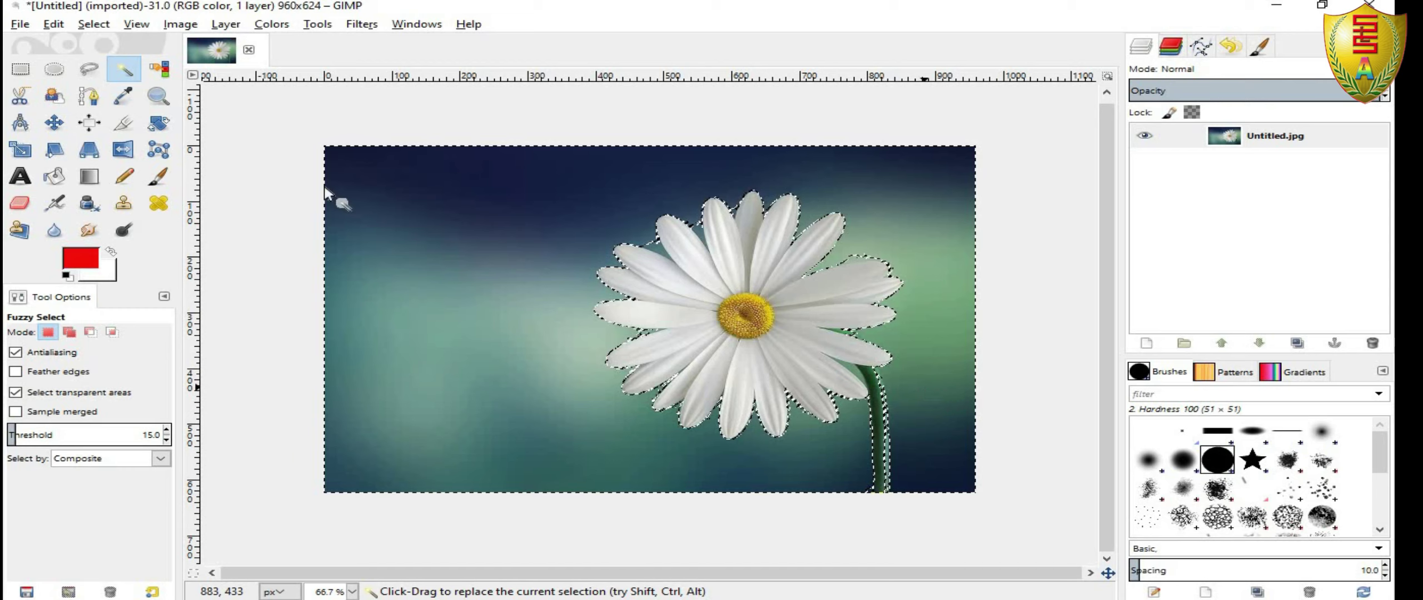
Paint red Paintbrush strokes across the selected background left of and below the daisy.
{"action": "left_click", "coordinate": [161, 183]}
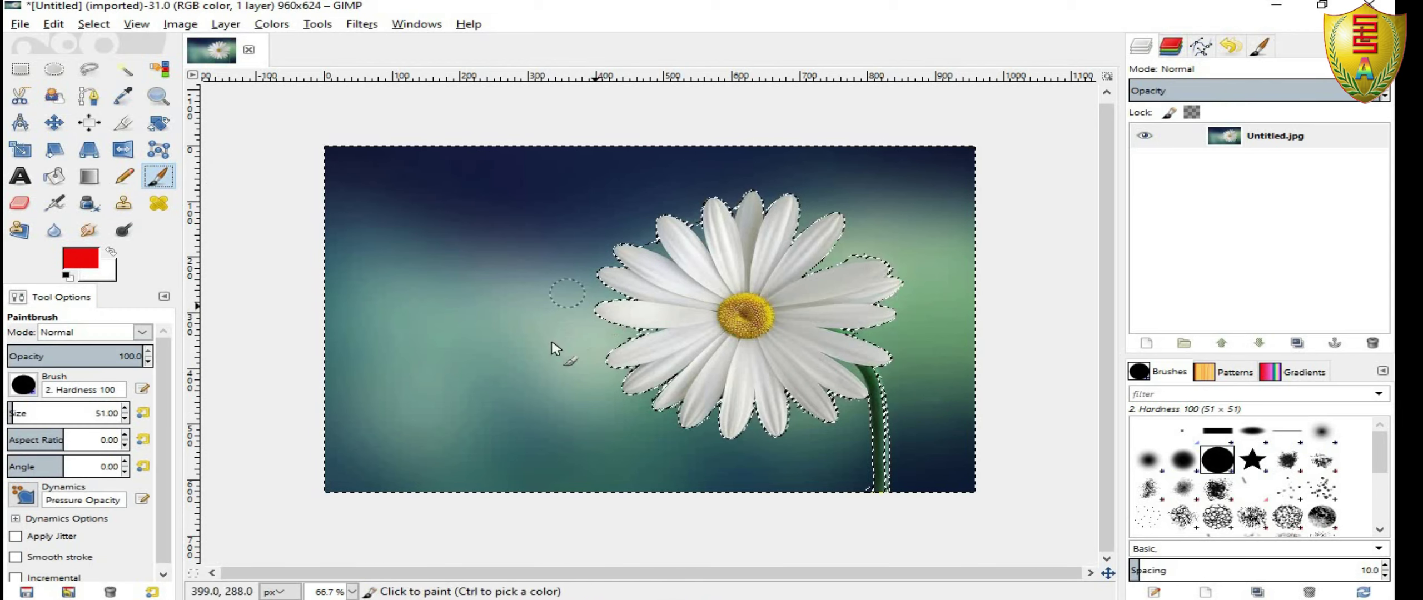
{"action": "mouse_move", "coordinate": [556, 342]}
{"action": "left_mouse_down"}
{"action": "mouse_move", "coordinate": [780, 246]}
{"action": "mouse_move", "coordinate": [734, 177]}
{"action": "mouse_move", "coordinate": [538, 238]}
{"action": "mouse_move", "coordinate": [648, 295]}
{"action": "mouse_move", "coordinate": [918, 391]}
{"action": "mouse_move", "coordinate": [847, 395]}
{"action": "left_mouse_up"}
{"action": "mouse_move", "coordinate": [847, 443]}
{"action": "left_mouse_down"}
{"action": "mouse_move", "coordinate": [611, 428]}
{"action": "mouse_move", "coordinate": [578, 400]}
{"action": "mouse_move", "coordinate": [850, 221]}
{"action": "mouse_move", "coordinate": [947, 286]}
{"action": "mouse_move", "coordinate": [901, 240]}
{"action": "mouse_move", "coordinate": [903, 467]}
{"action": "left_mouse_up"}
{"action": "key", "text": "ctrl+t"}
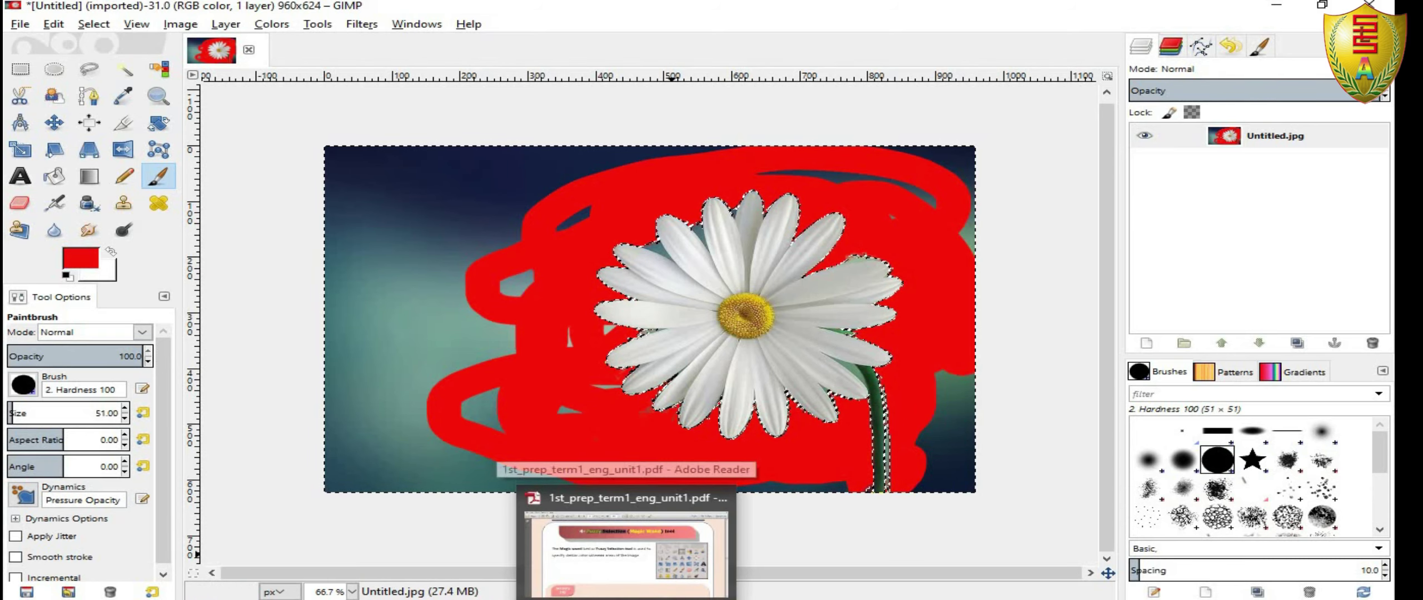
In Adobe Reader, scroll to page 90's Smart Scissors Selection tool section and highlight 'Smart'.
{"action": "left_click", "coordinate": [627, 551]}
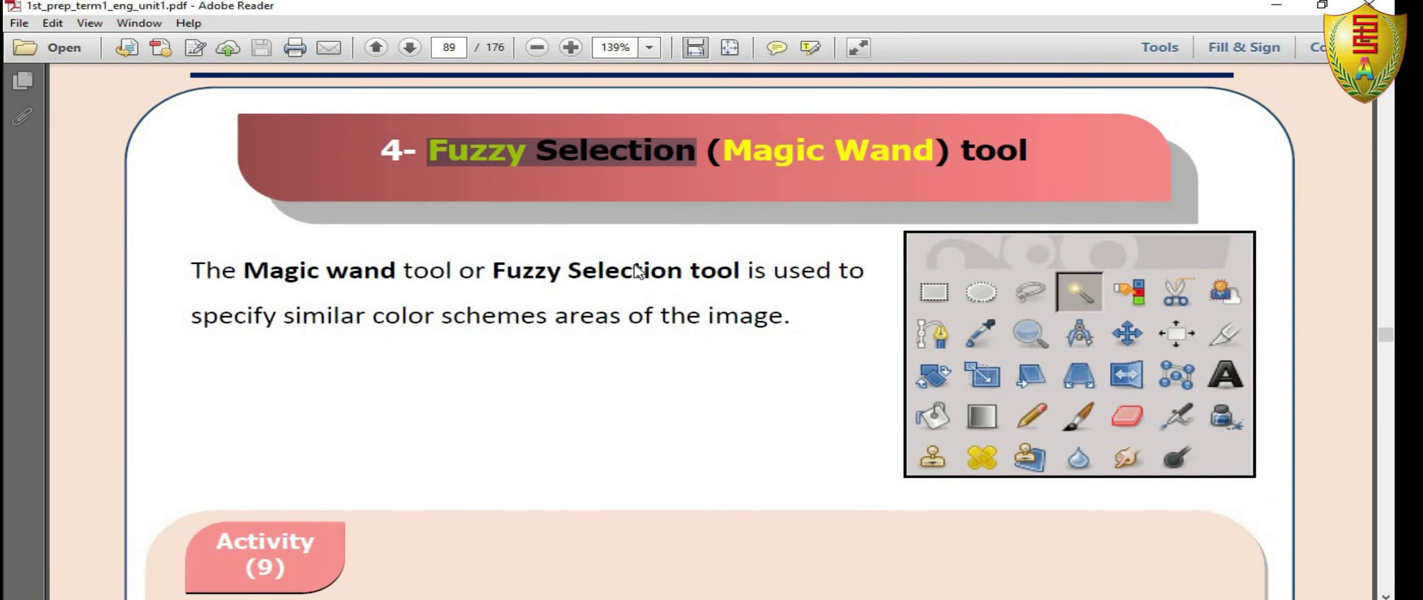
{"action": "scroll", "coordinate": [638, 273], "scroll_direction": "down", "scroll_amount": 4}
{"action": "scroll", "coordinate": [581, 292], "scroll_direction": "down", "scroll_amount": 6}
{"action": "scroll", "coordinate": [581, 292], "scroll_direction": "down", "scroll_amount": 3}
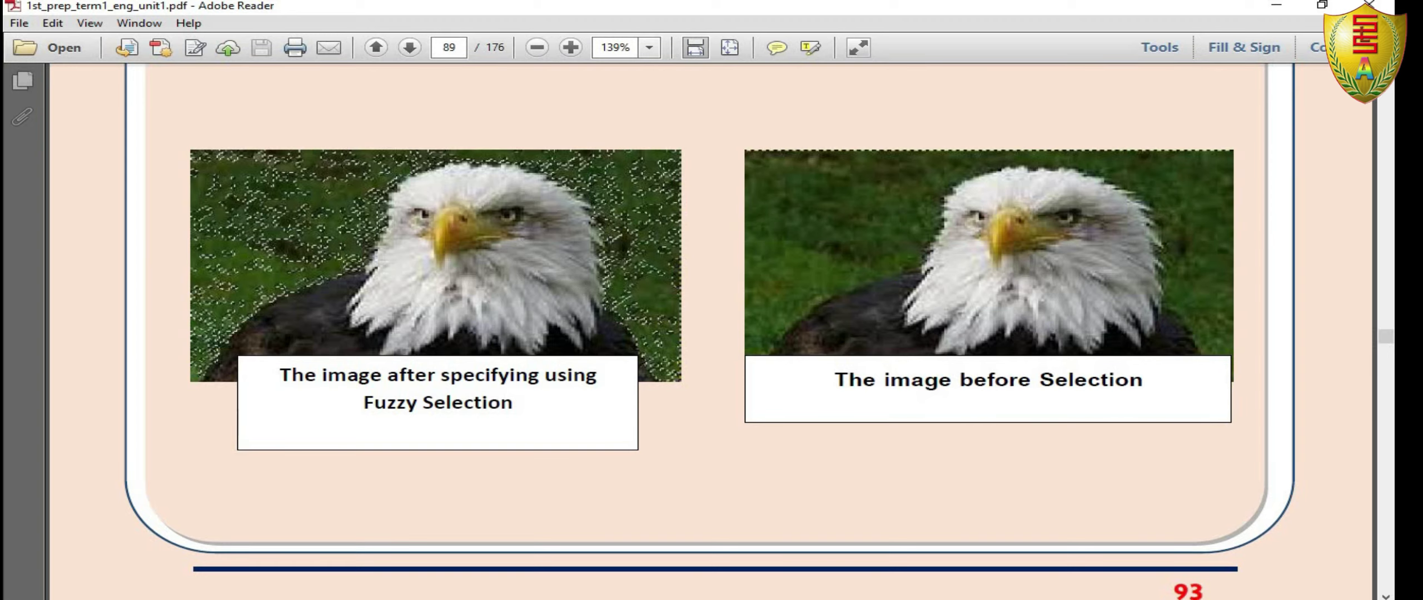
{"action": "scroll", "coordinate": [793, 216], "scroll_direction": "down", "scroll_amount": 3}
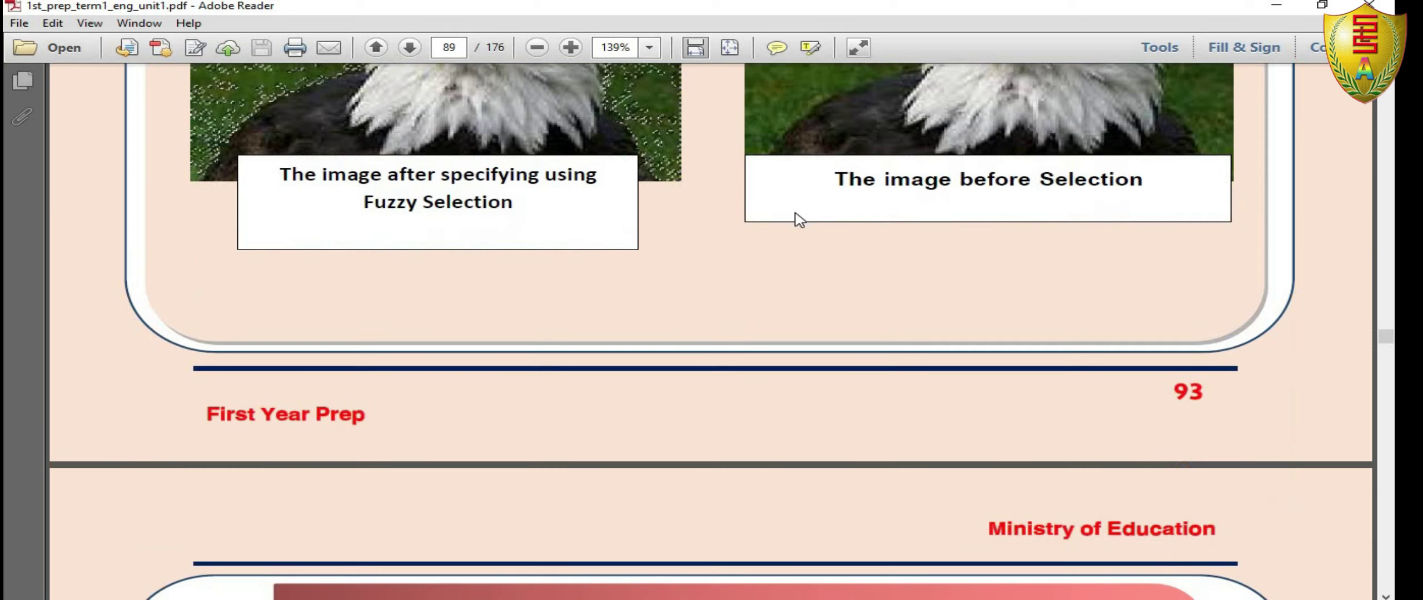
{"action": "scroll", "coordinate": [825, 206], "scroll_direction": "down", "scroll_amount": 3}
{"action": "scroll", "coordinate": [824, 198], "scroll_direction": "down", "scroll_amount": 2}
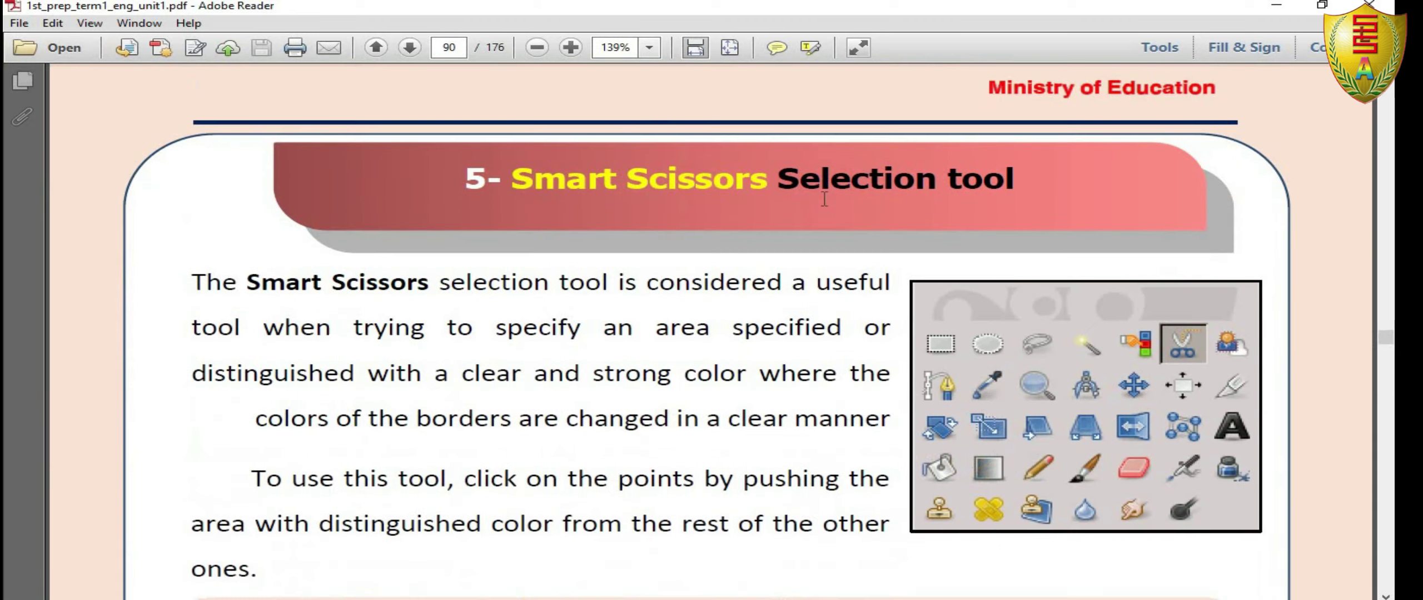
{"action": "double_click", "coordinate": [520, 178]}
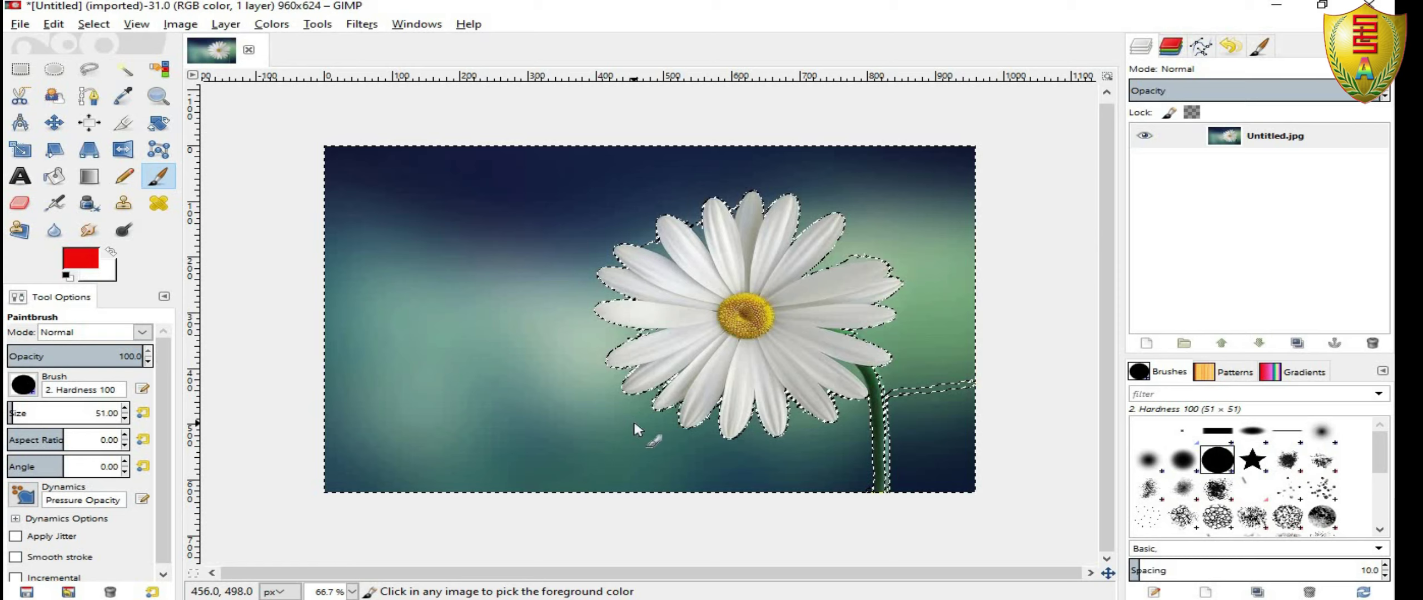
Clear the selection, pick Scissors Select, and outline the daisy's upper and left petals.
{"action": "left_click", "coordinate": [92, 24]}
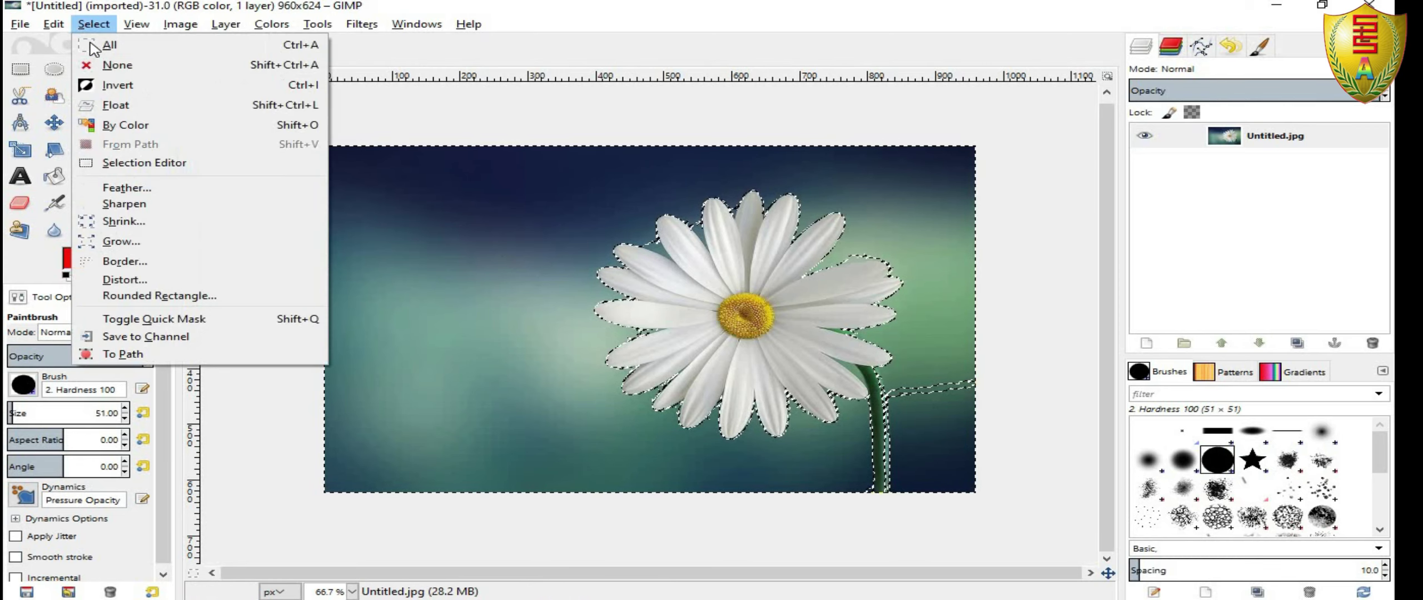
{"action": "left_click", "coordinate": [114, 65]}
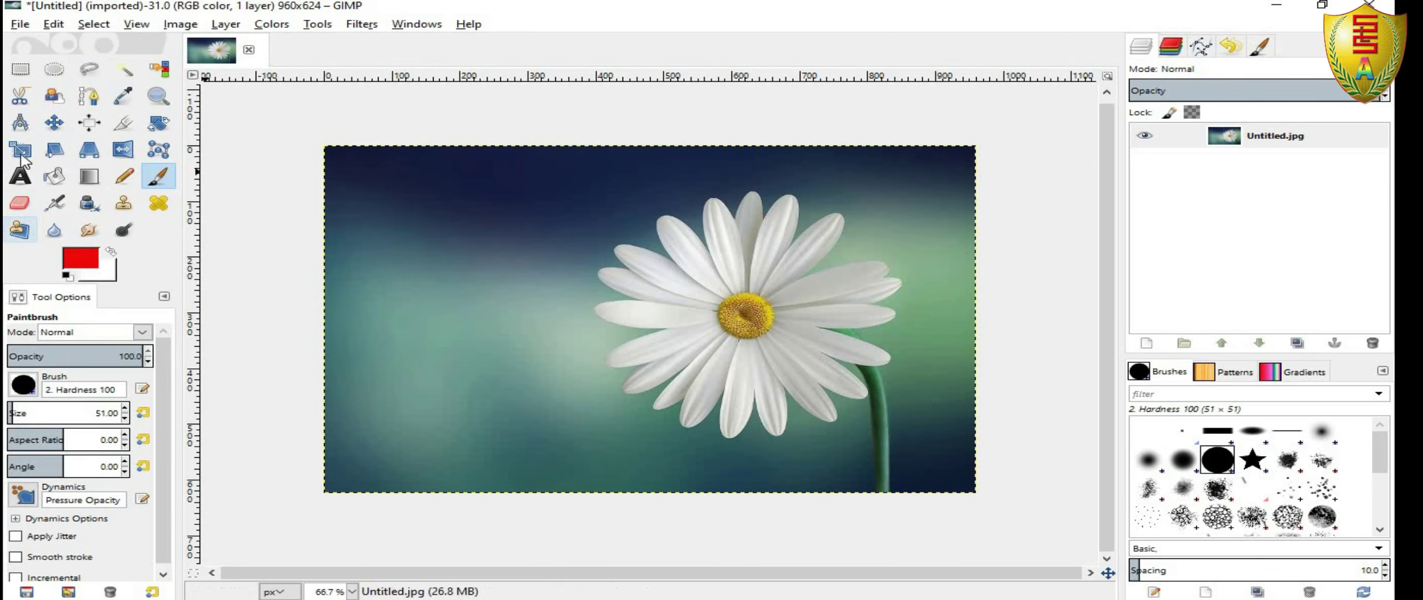
{"action": "left_click", "coordinate": [19, 95]}
{"action": "left_click", "coordinate": [885, 221]}
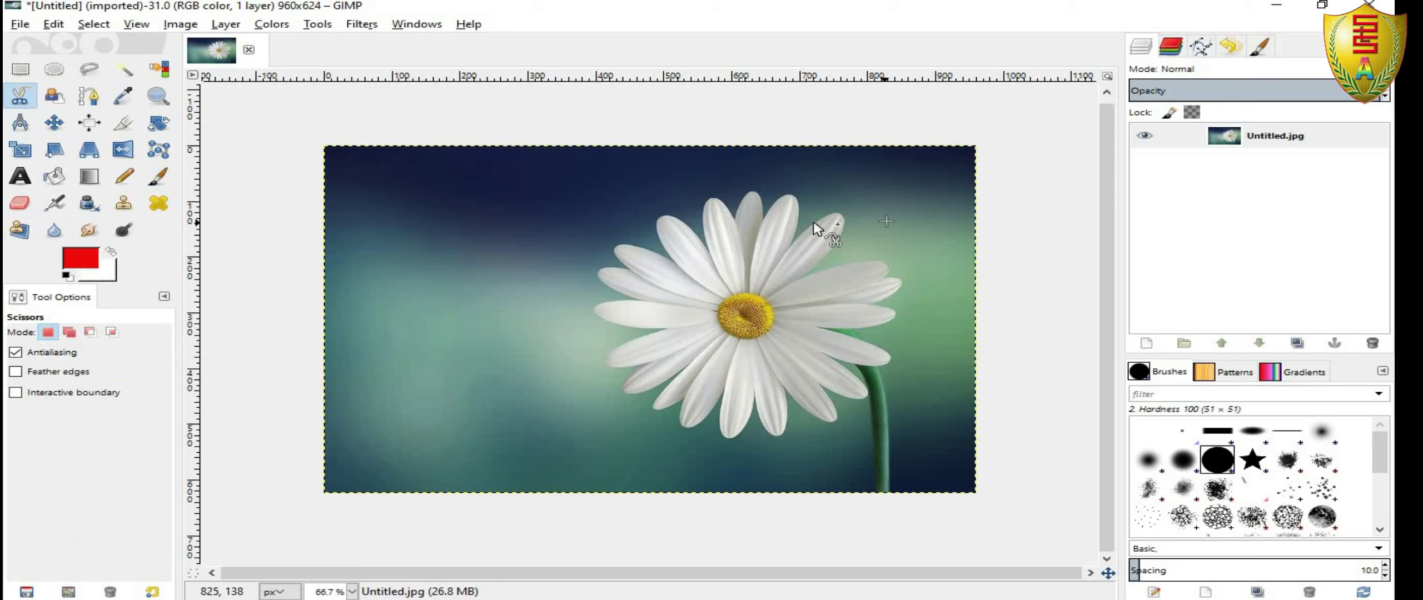
{"action": "left_click", "coordinate": [765, 221]}
{"action": "left_click", "coordinate": [753, 192]}
{"action": "left_click", "coordinate": [666, 208]}
{"action": "left_click", "coordinate": [637, 246]}
{"action": "left_click", "coordinate": [639, 260]}
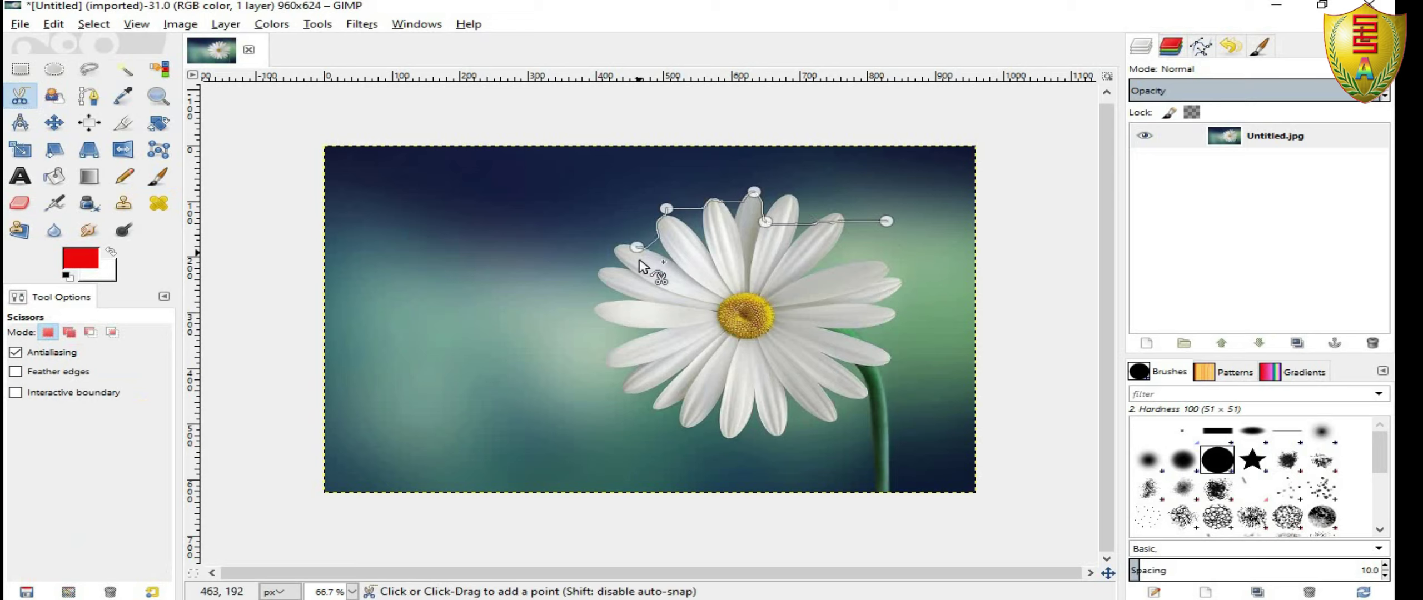
{"action": "left_click", "coordinate": [586, 272]}
{"action": "left_click", "coordinate": [605, 301]}
Continue the outline along the lower and right petals, closing it at the start point.
{"action": "left_click", "coordinate": [626, 342]}
{"action": "left_click", "coordinate": [621, 367]}
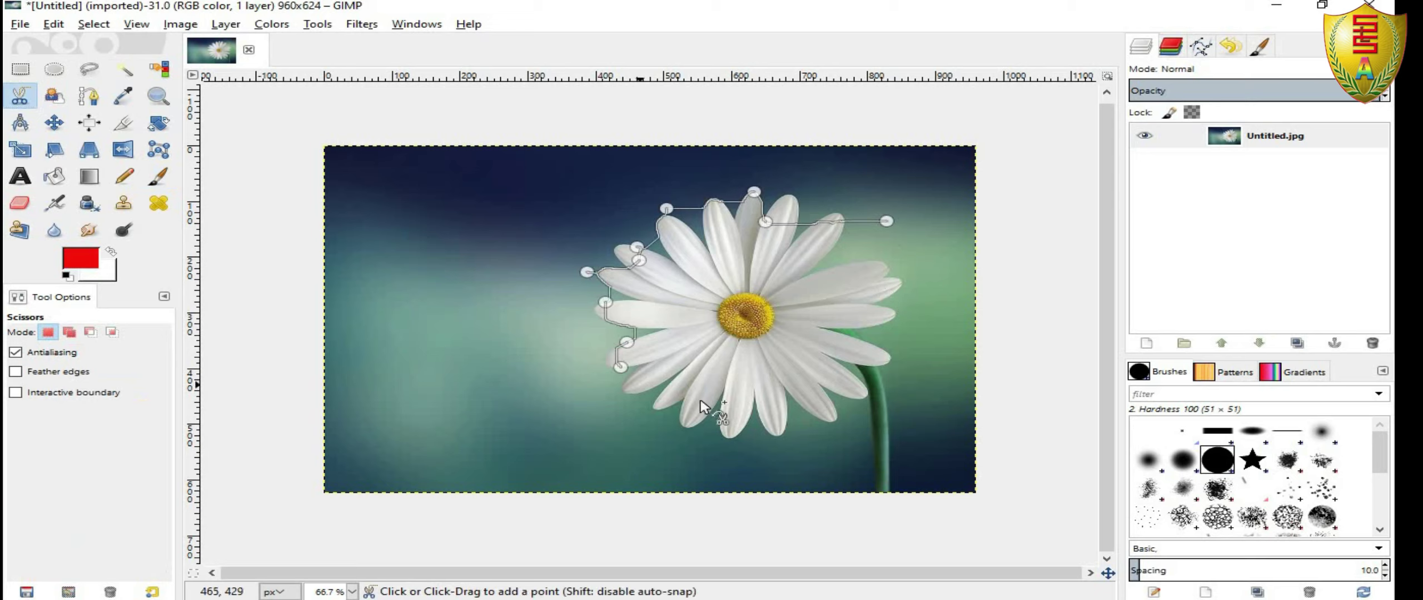
{"action": "left_click", "coordinate": [642, 385]}
{"action": "left_click", "coordinate": [717, 403]}
{"action": "left_click", "coordinate": [842, 396]}
{"action": "left_click", "coordinate": [874, 358]}
{"action": "left_click", "coordinate": [865, 327]}
{"action": "left_click", "coordinate": [875, 287]}
{"action": "left_click", "coordinate": [886, 263]}
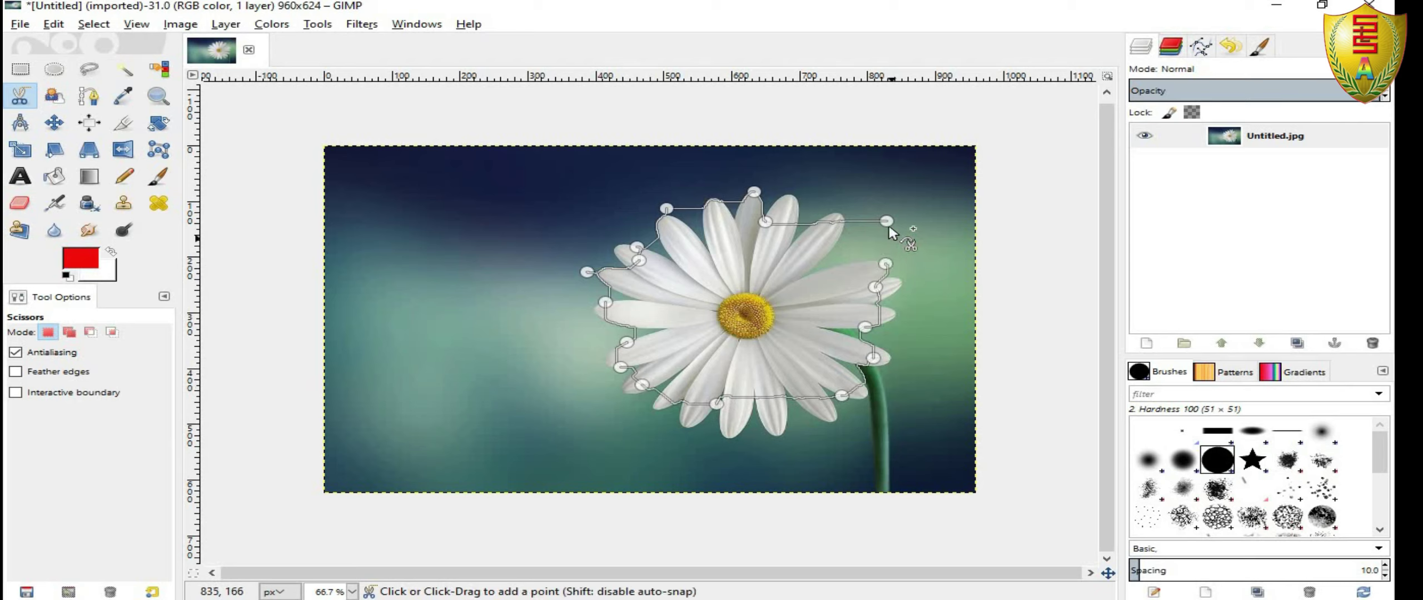
{"action": "left_click", "coordinate": [885, 221]}
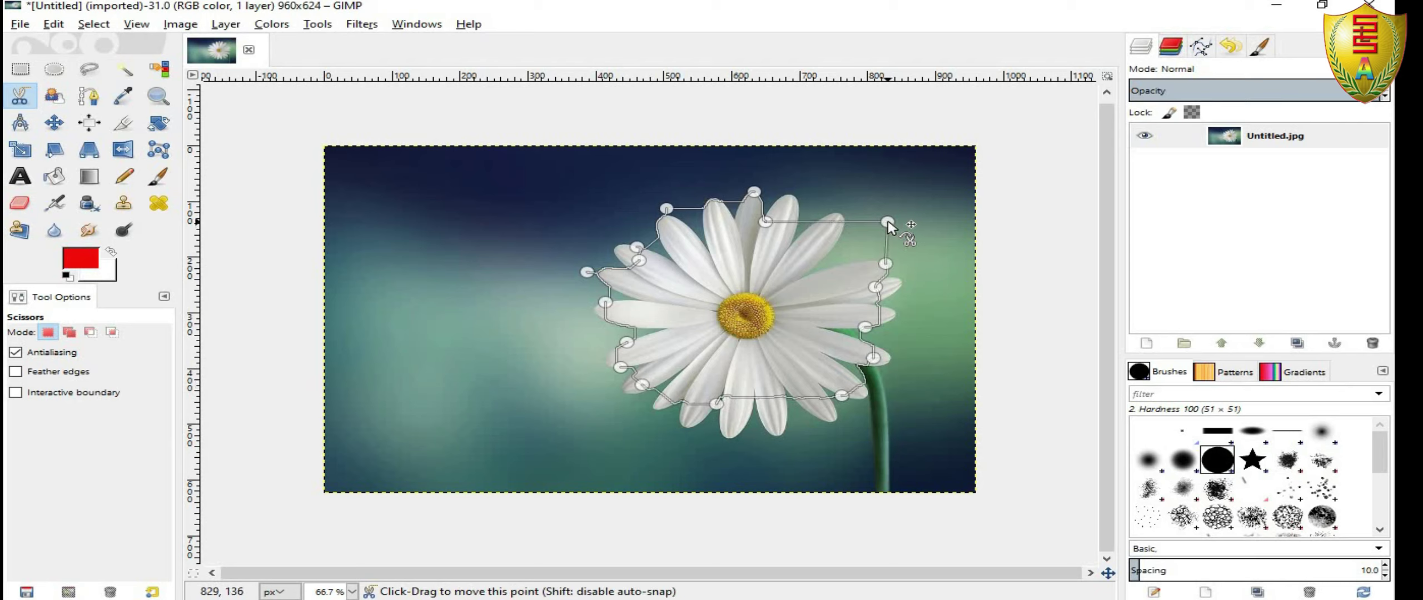
{"action": "left_click_drag", "start_coordinate": [887, 223], "coordinate": [882, 229]}
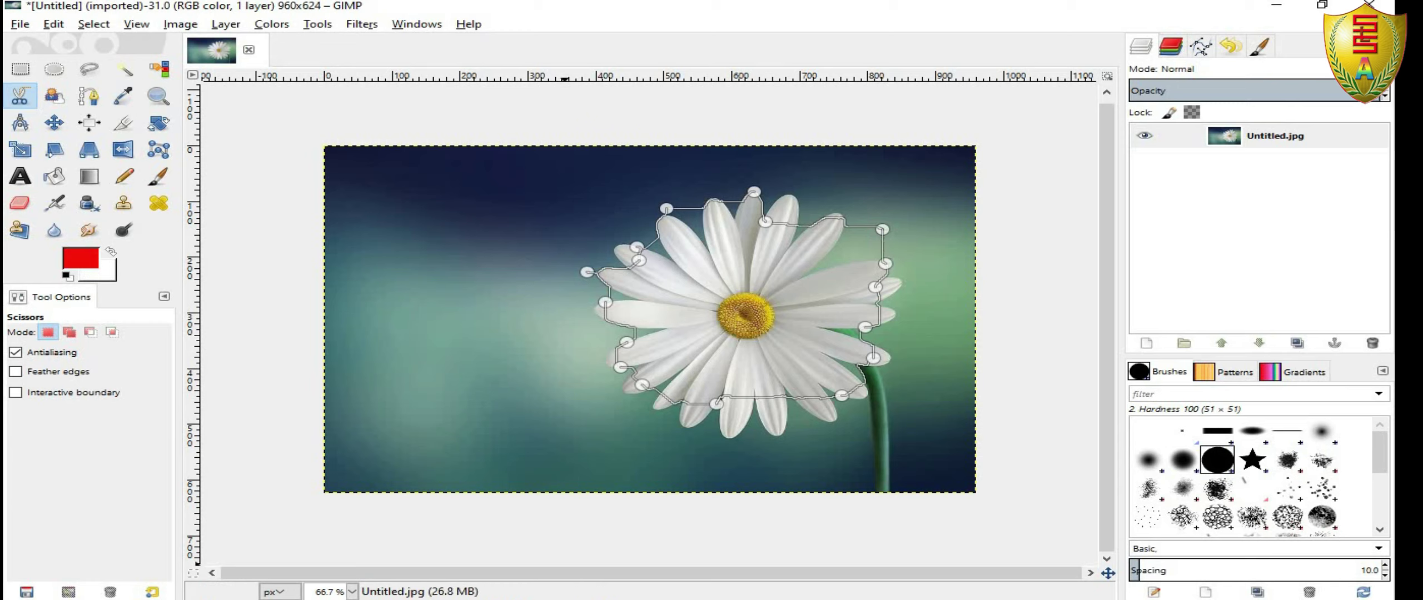
Scroll the PDF forward and highlight the Lesson 2 title text.
{"action": "scroll", "coordinate": [793, 314], "scroll_direction": "down", "scroll_amount": 3}
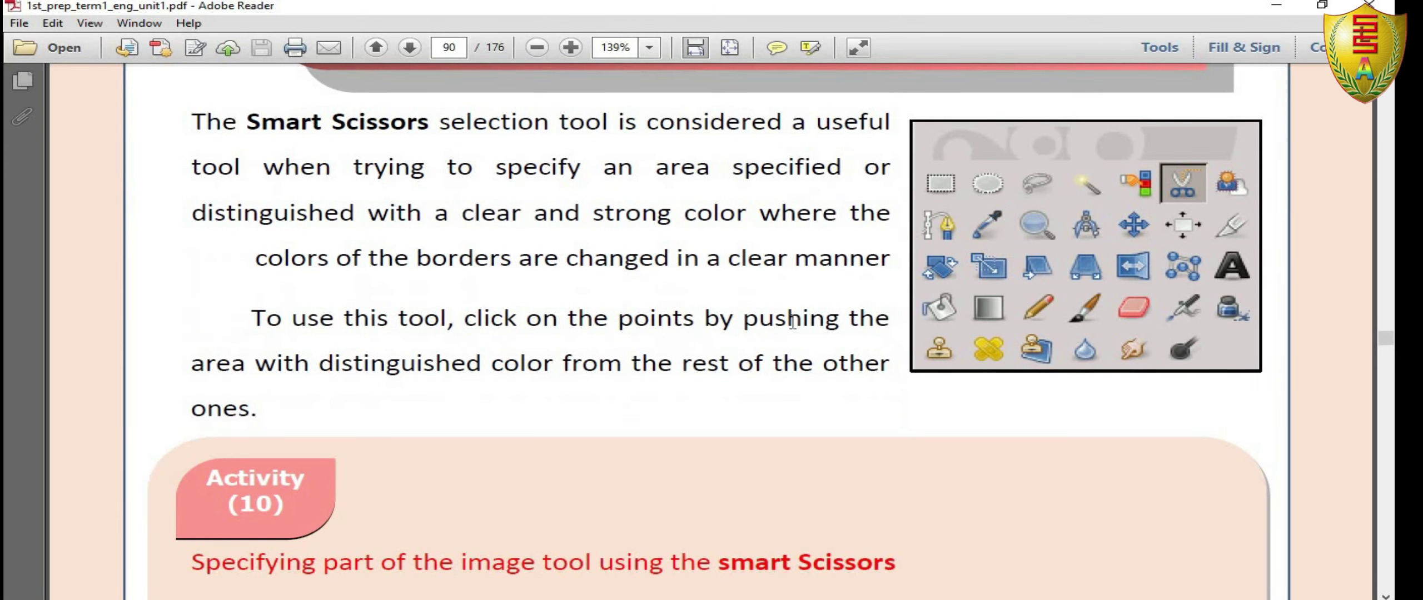
{"action": "scroll", "coordinate": [793, 322], "scroll_direction": "down", "scroll_amount": 5}
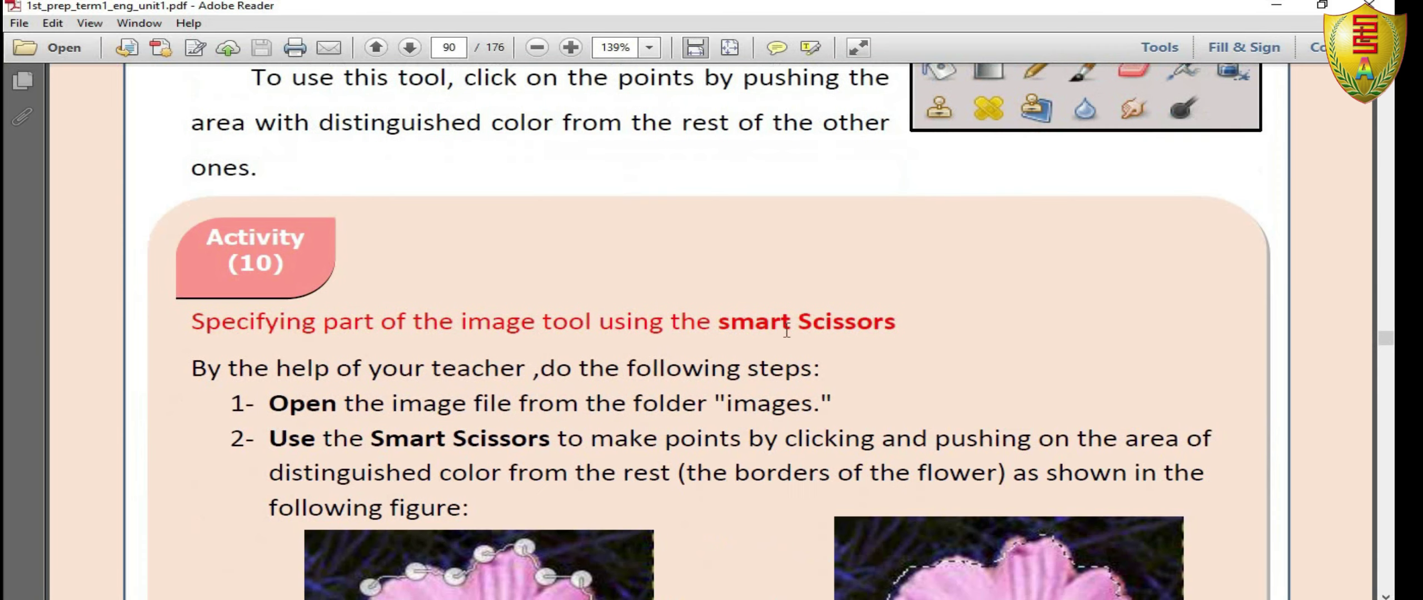
{"action": "scroll", "coordinate": [784, 333], "scroll_direction": "down", "scroll_amount": 5}
{"action": "scroll", "coordinate": [787, 338], "scroll_direction": "down", "scroll_amount": 3}
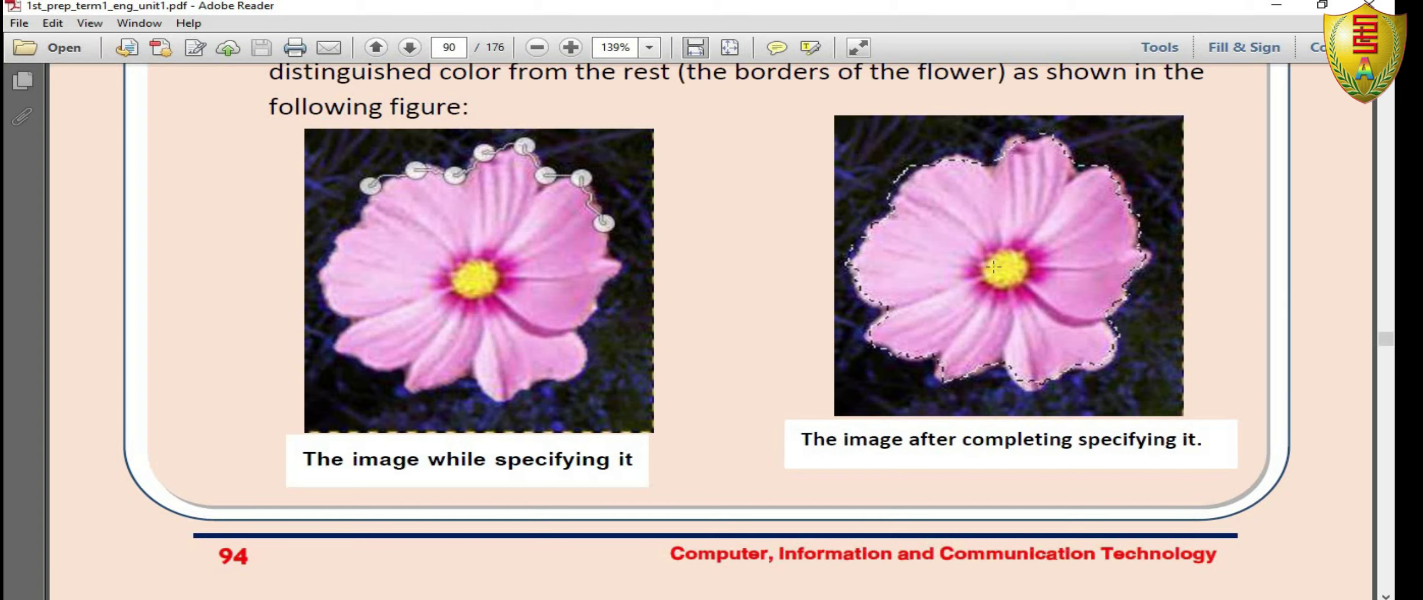
{"action": "scroll", "coordinate": [948, 322], "scroll_direction": "down", "scroll_amount": 5}
{"action": "scroll", "coordinate": [952, 328], "scroll_direction": "down", "scroll_amount": 3}
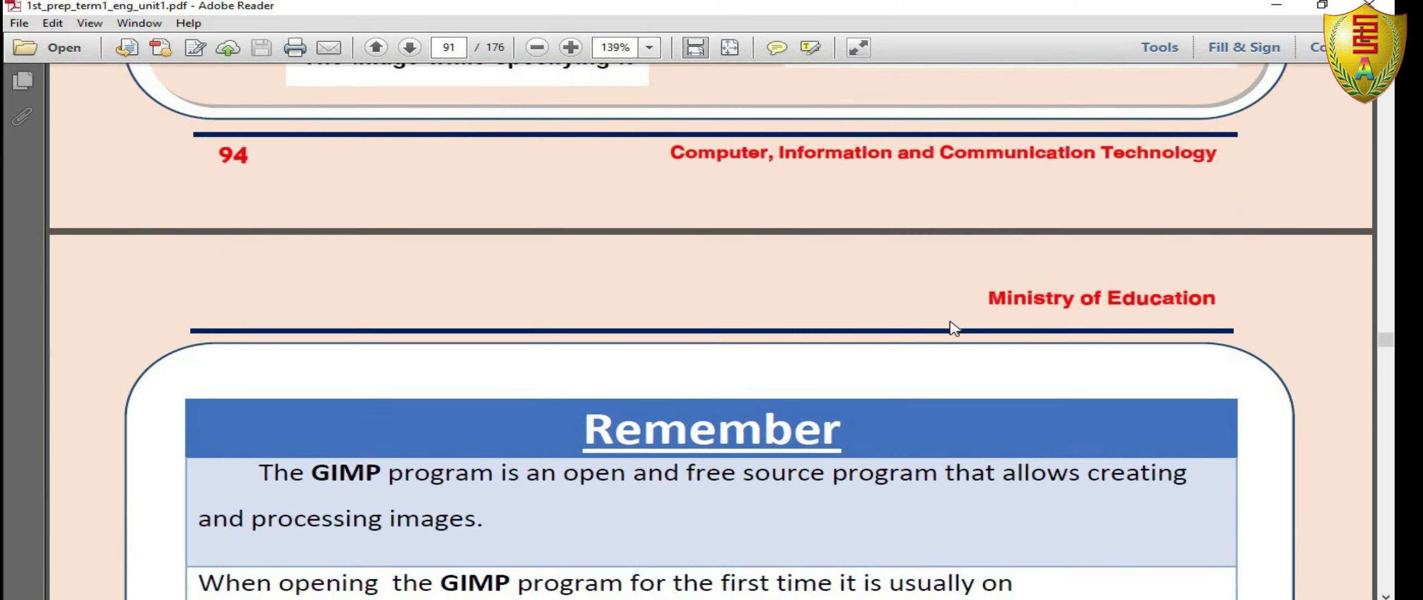
{"action": "scroll", "coordinate": [952, 328], "scroll_direction": "up", "scroll_amount": 5}
{"action": "scroll", "coordinate": [952, 328], "scroll_direction": "up", "scroll_amount": 4}
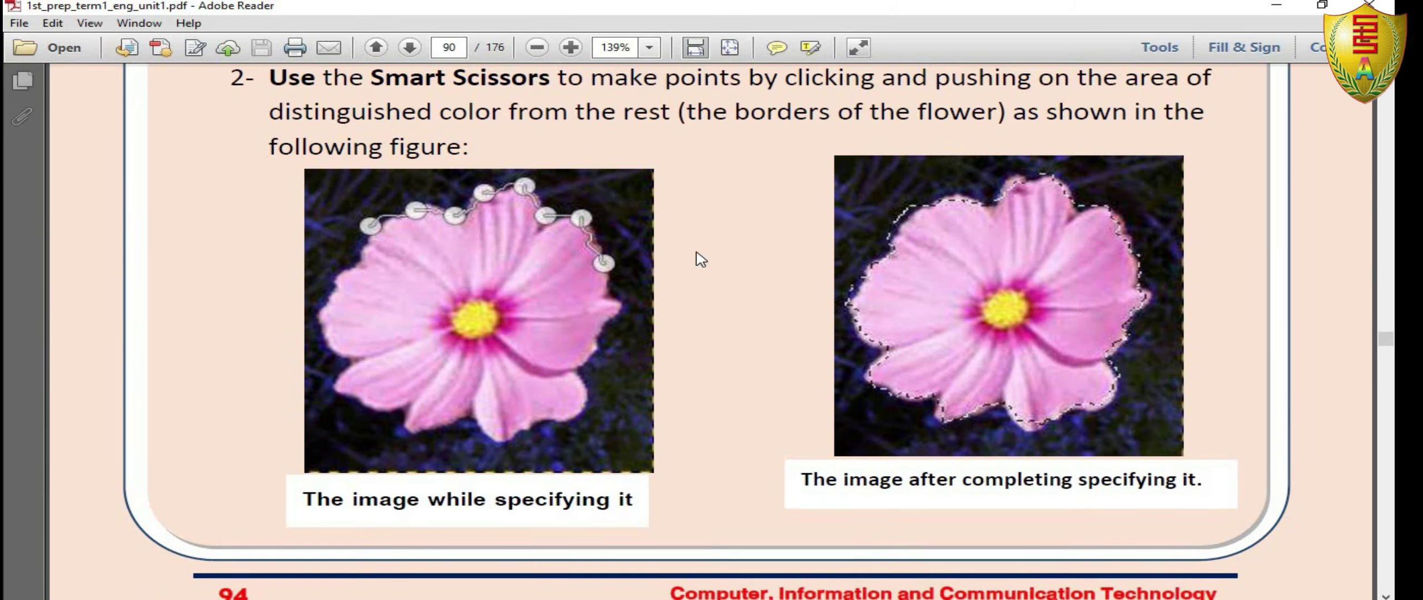
{"action": "scroll", "coordinate": [731, 245], "scroll_direction": "down", "scroll_amount": 5}
{"action": "scroll", "coordinate": [738, 234], "scroll_direction": "down", "scroll_amount": 10}
{"action": "scroll", "coordinate": [738, 239], "scroll_direction": "down", "scroll_amount": 7}
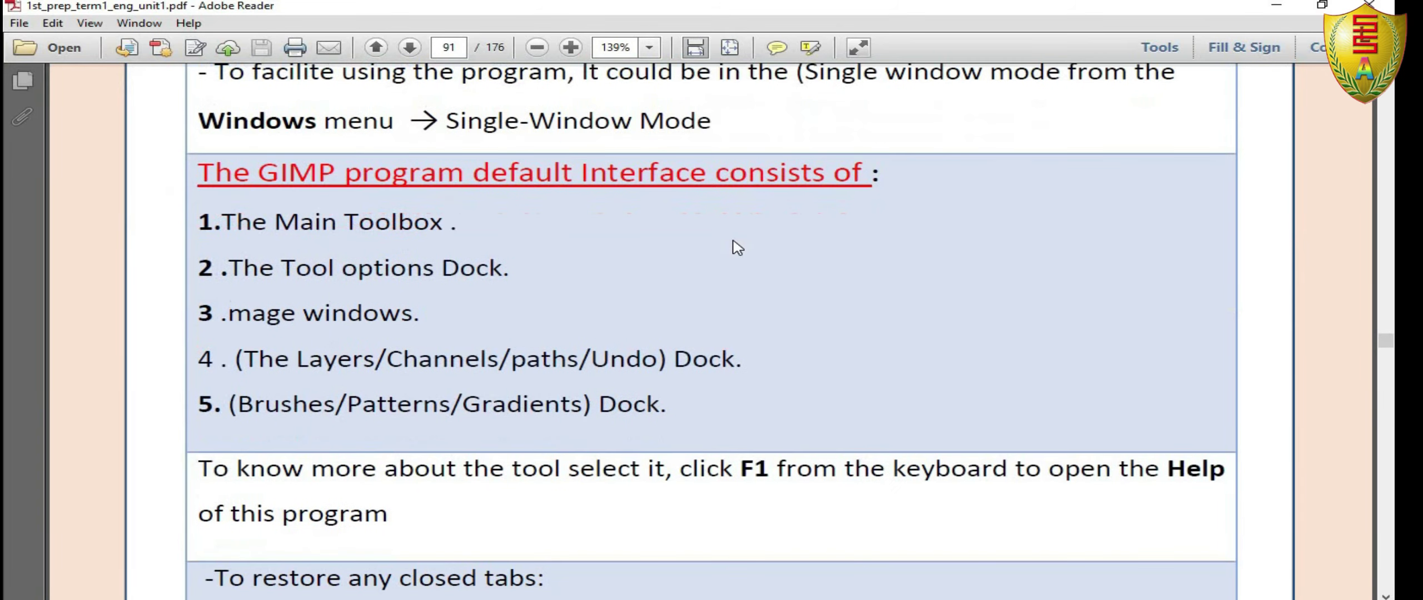
{"action": "scroll", "coordinate": [733, 245], "scroll_direction": "down", "scroll_amount": 4}
{"action": "scroll", "coordinate": [728, 254], "scroll_direction": "down", "scroll_amount": 5}
{"action": "scroll", "coordinate": [730, 260], "scroll_direction": "down", "scroll_amount": 4}
{"action": "scroll", "coordinate": [729, 260], "scroll_direction": "down", "scroll_amount": 4}
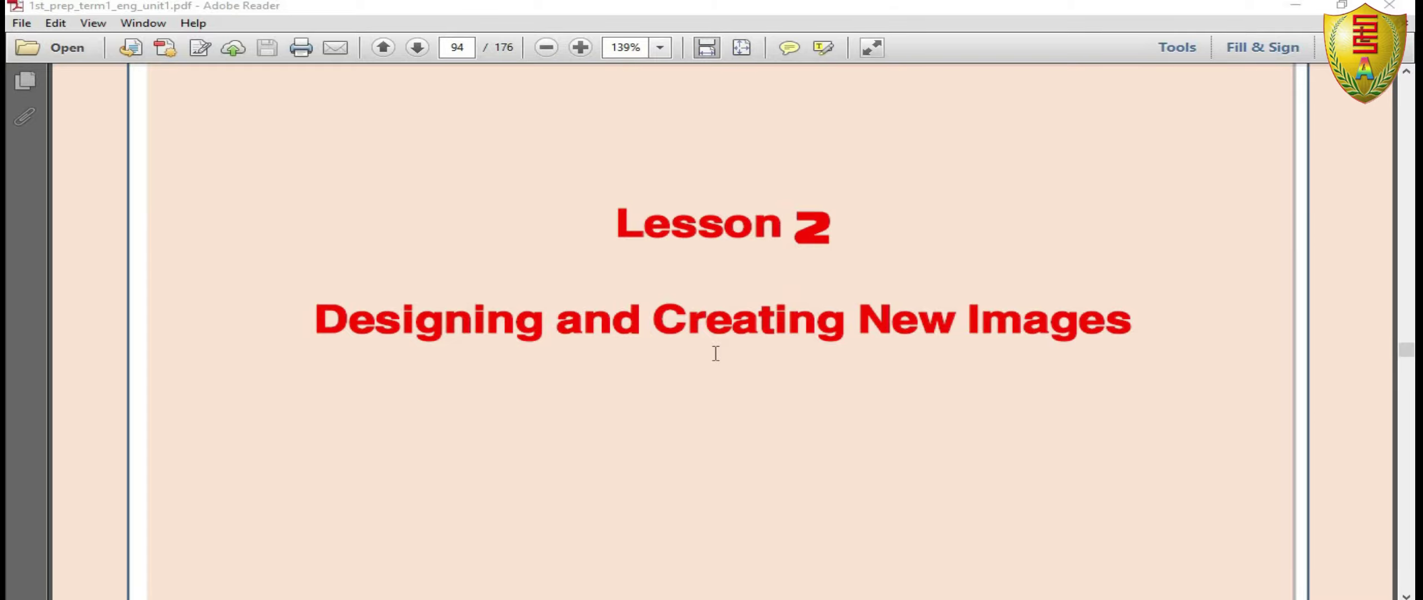
{"action": "left_click_drag", "start_coordinate": [314, 322], "coordinate": [1131, 328]}
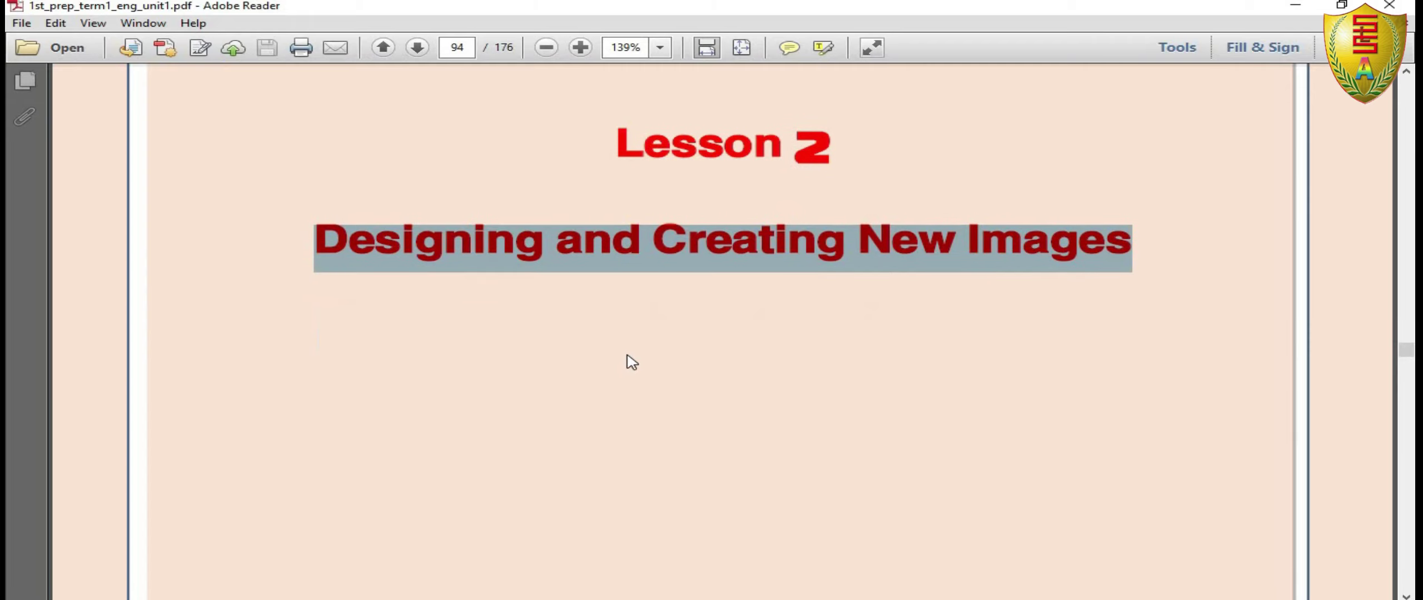
Scroll on to page 96's Create a new image file section and switch back to GIMP.
{"action": "scroll", "coordinate": [630, 360], "scroll_direction": "down", "scroll_amount": 5}
{"action": "scroll", "coordinate": [631, 360], "scroll_direction": "down", "scroll_amount": 5}
{"action": "scroll", "coordinate": [632, 363], "scroll_direction": "down", "scroll_amount": 4}
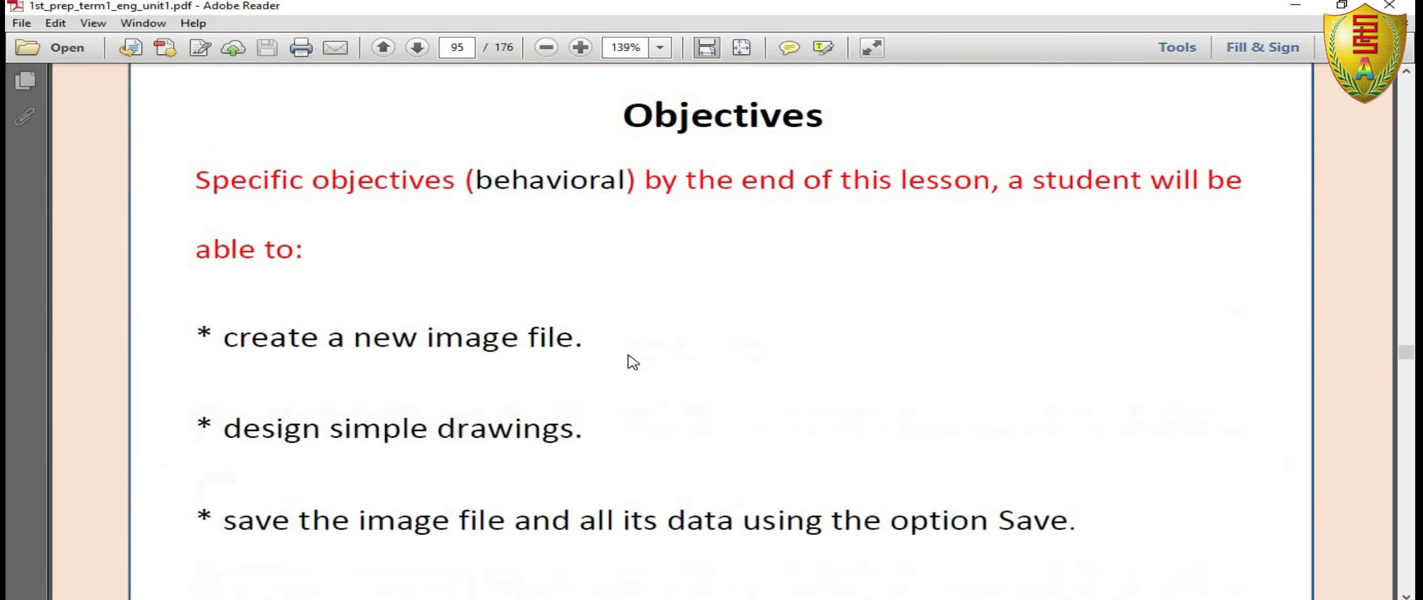
{"action": "scroll", "coordinate": [631, 361], "scroll_direction": "down", "scroll_amount": 4}
{"action": "scroll", "coordinate": [620, 356], "scroll_direction": "down", "scroll_amount": 5}
{"action": "scroll", "coordinate": [614, 349], "scroll_direction": "down", "scroll_amount": 5}
{"action": "scroll", "coordinate": [608, 346], "scroll_direction": "down", "scroll_amount": 2}
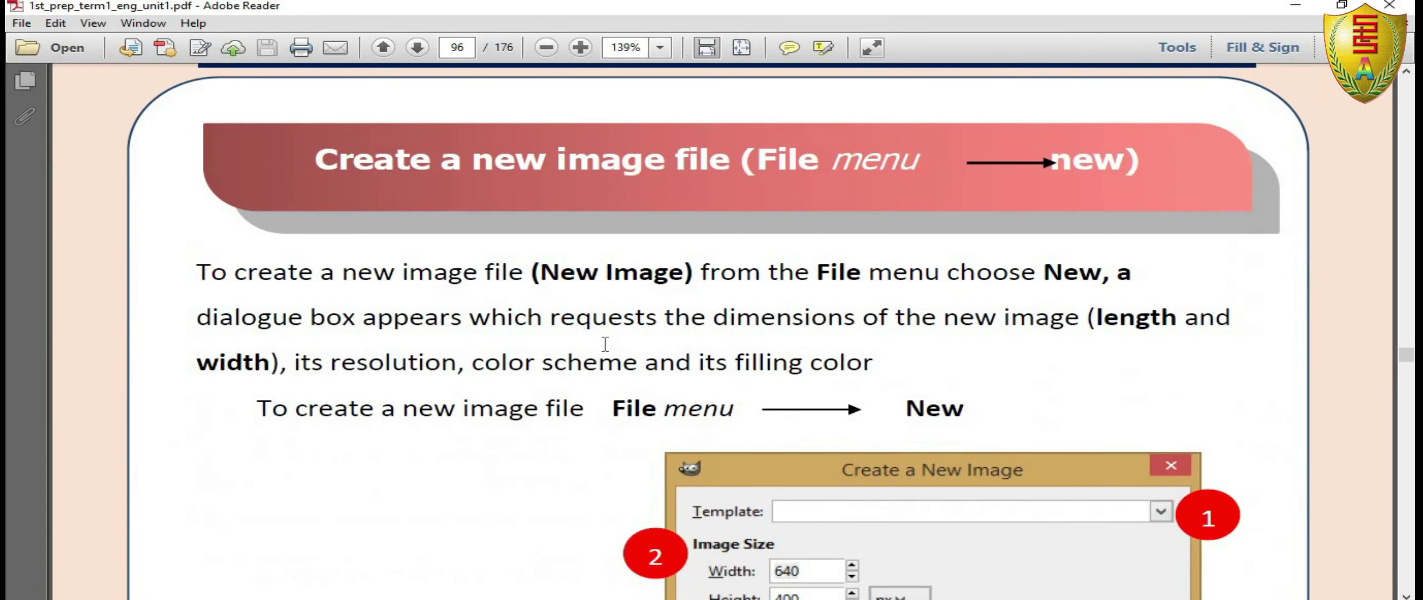
{"action": "scroll", "coordinate": [606, 344], "scroll_direction": "down", "scroll_amount": 3}
{"action": "scroll", "coordinate": [605, 345], "scroll_direction": "up", "scroll_amount": 3}
{"action": "scroll", "coordinate": [608, 354], "scroll_direction": "down", "scroll_amount": 3}
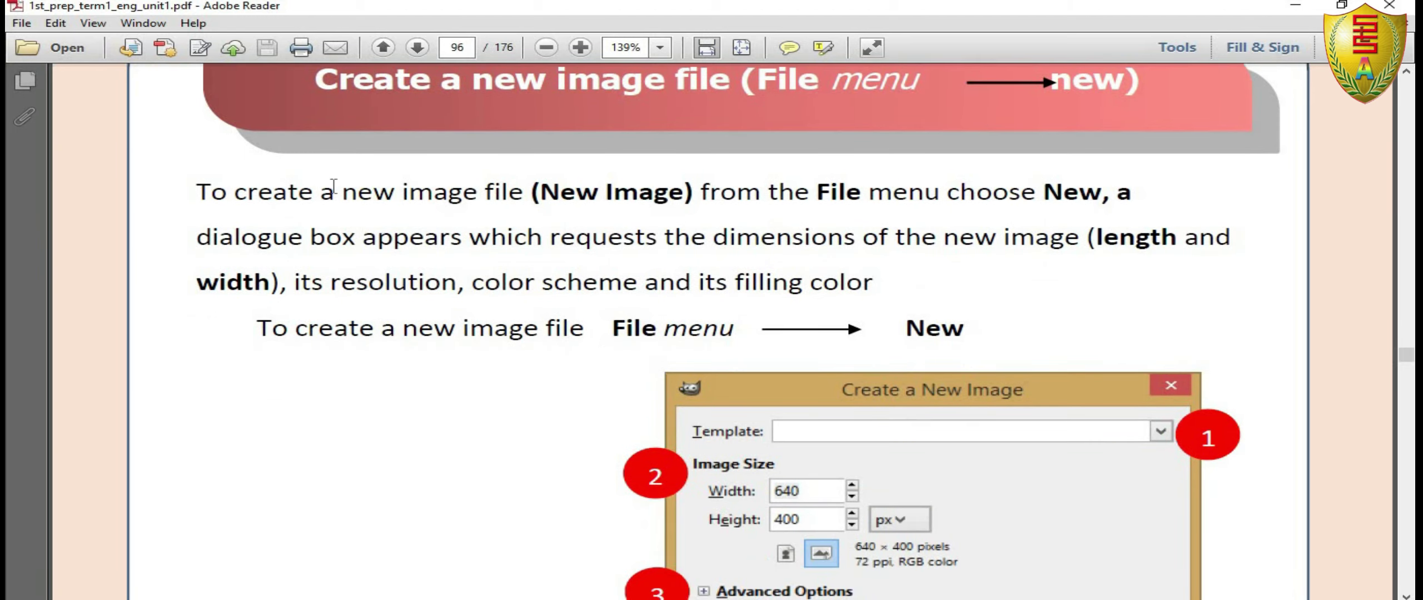
{"action": "scroll", "coordinate": [445, 261], "scroll_direction": "up", "scroll_amount": 2}
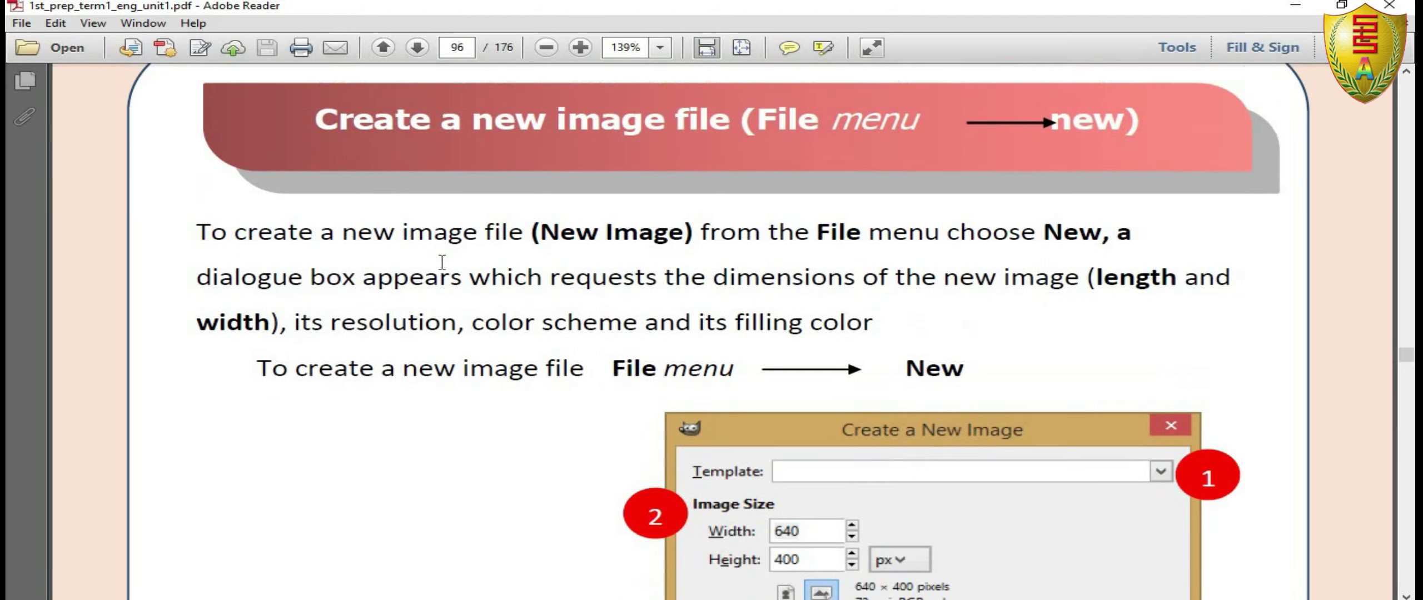
{"action": "scroll", "coordinate": [453, 267], "scroll_direction": "down", "scroll_amount": 2}
{"action": "scroll", "coordinate": [457, 273], "scroll_direction": "down", "scroll_amount": 7}
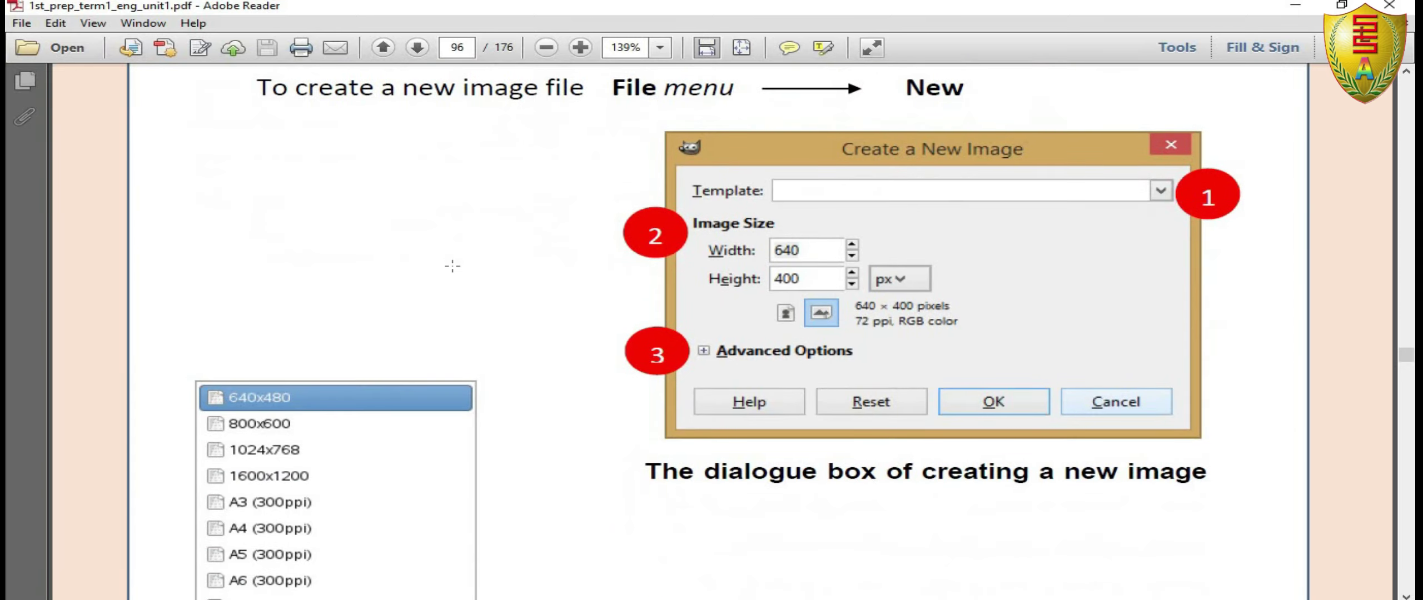
{"action": "scroll", "coordinate": [457, 274], "scroll_direction": "down", "scroll_amount": 6}
{"action": "key", "text": "alt+Tab"}
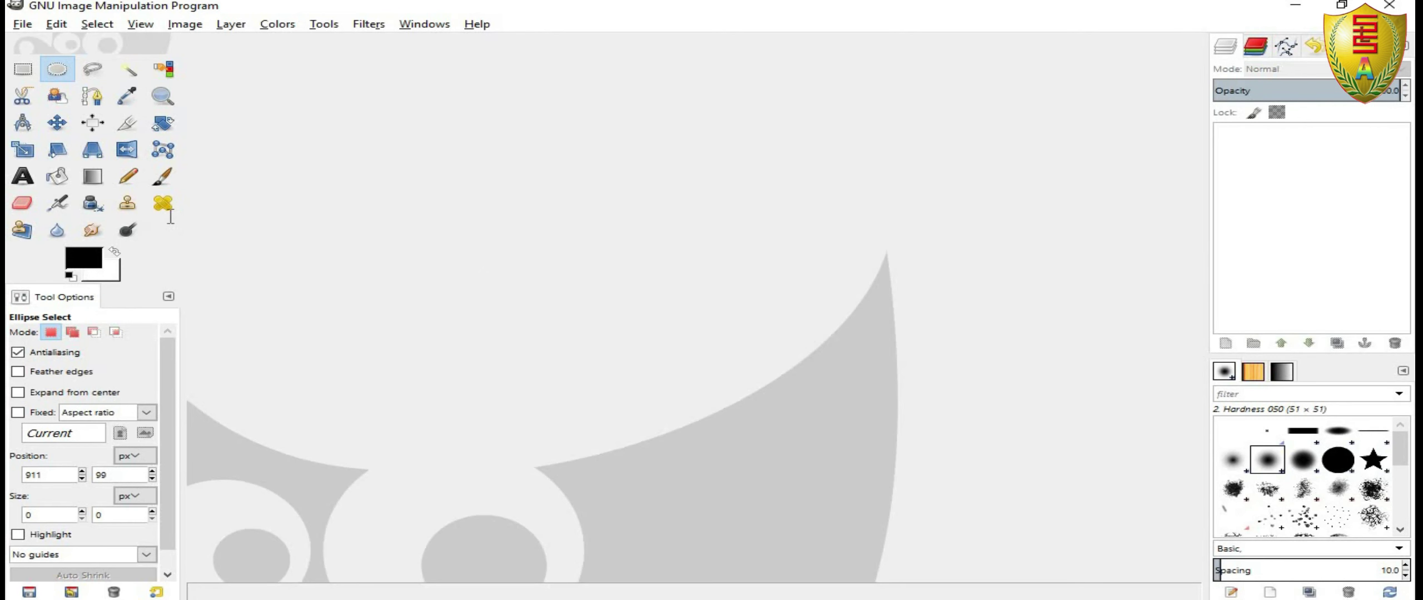
{"action": "left_click", "coordinate": [24, 27]}
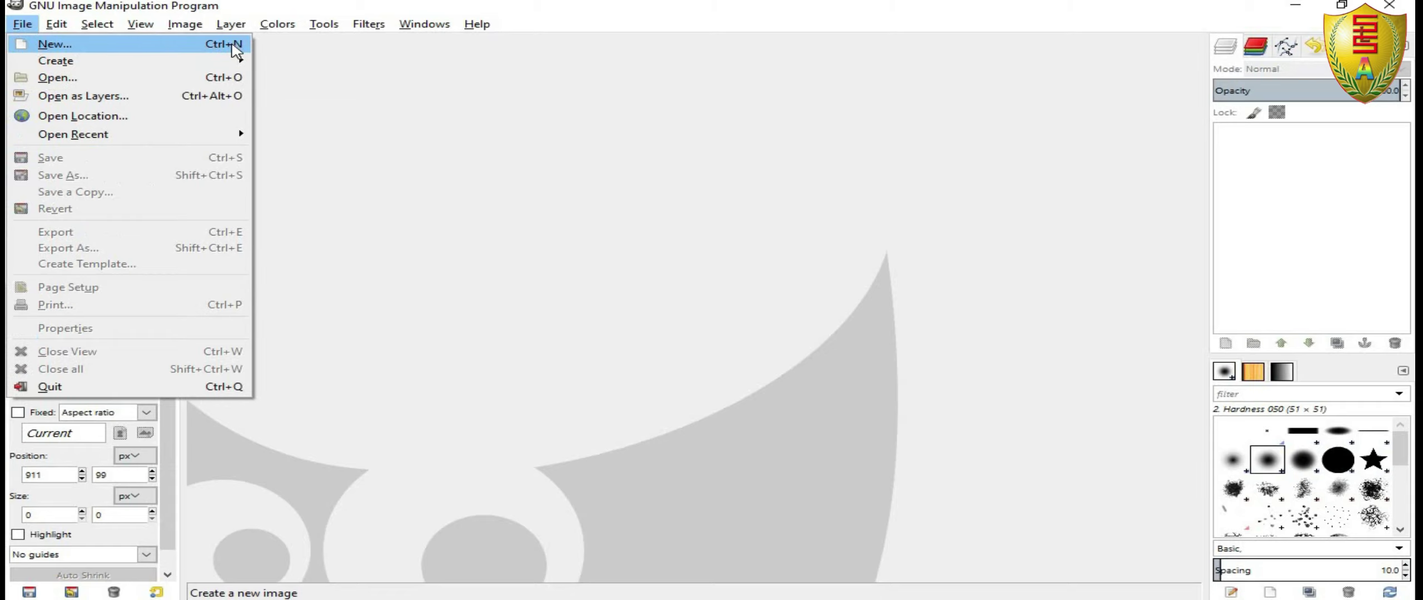
{"action": "left_click", "coordinate": [236, 45]}
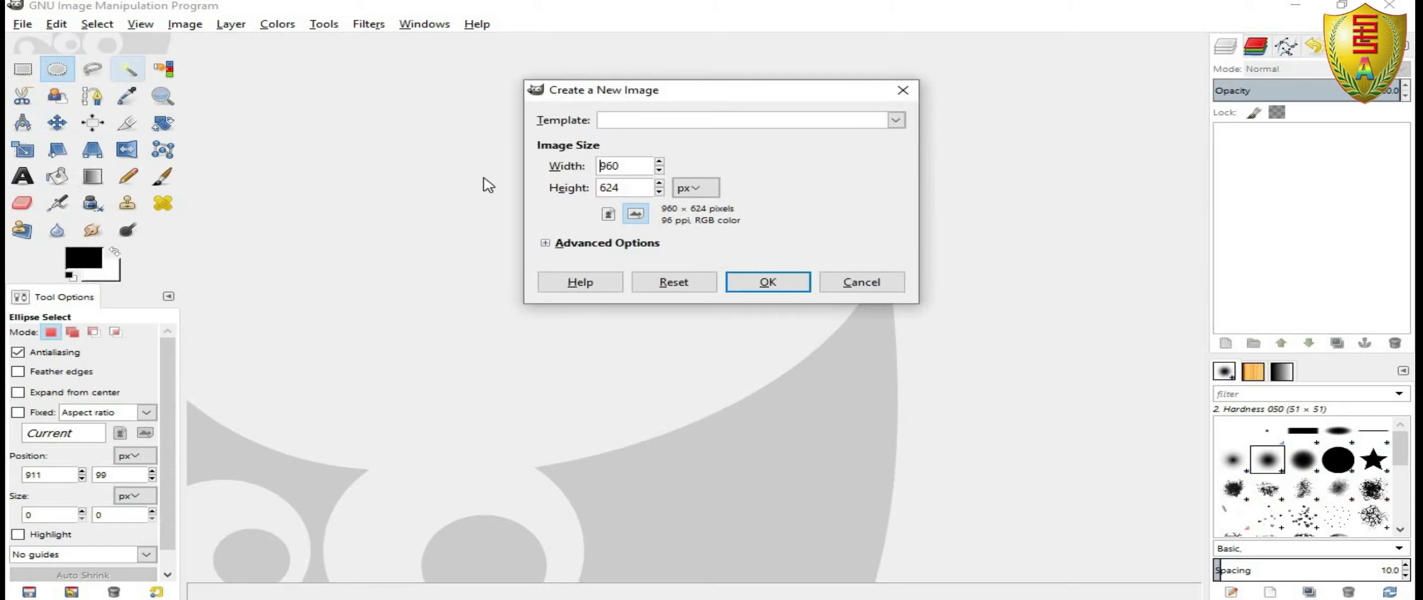
{"action": "left_click_drag", "start_coordinate": [740, 95], "coordinate": [787, 111]}
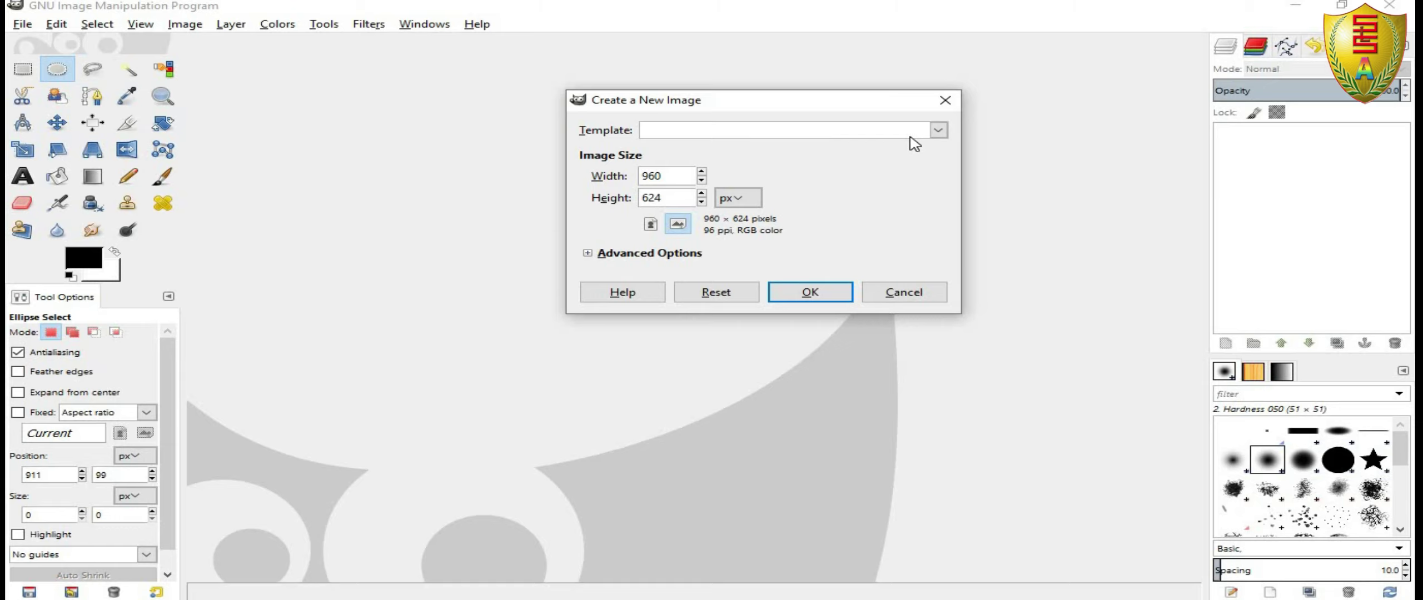
{"action": "left_click", "coordinate": [938, 130]}
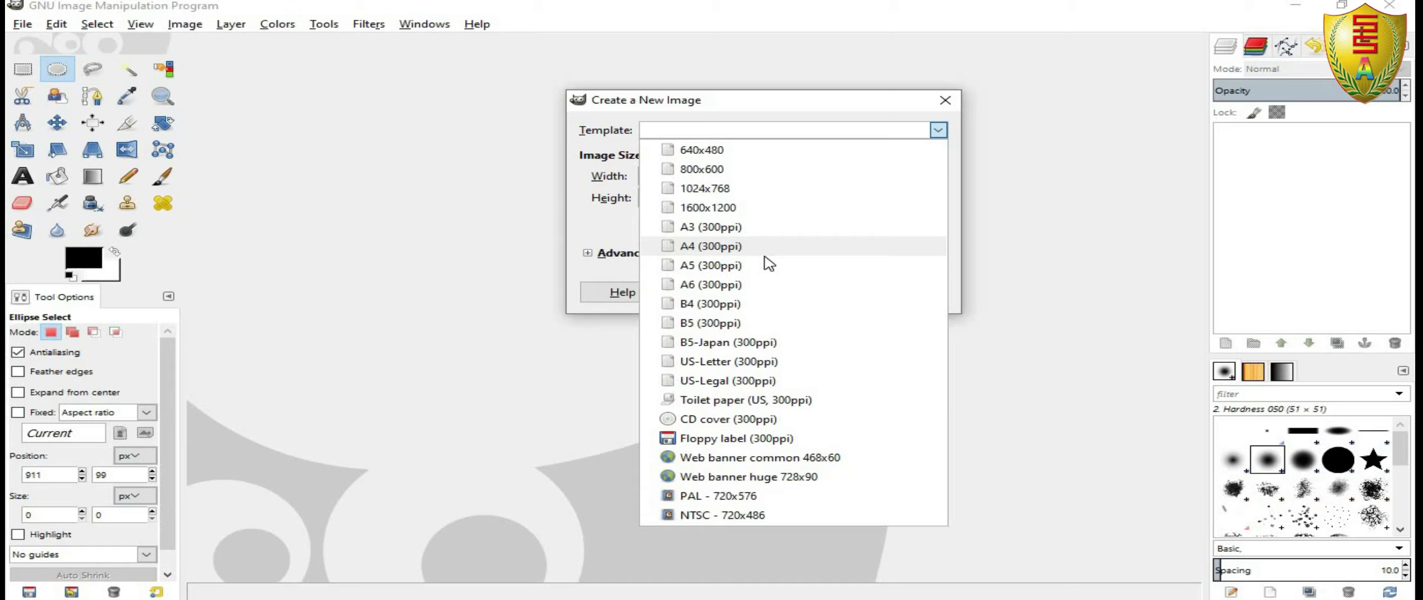
{"action": "left_click", "coordinate": [716, 251]}
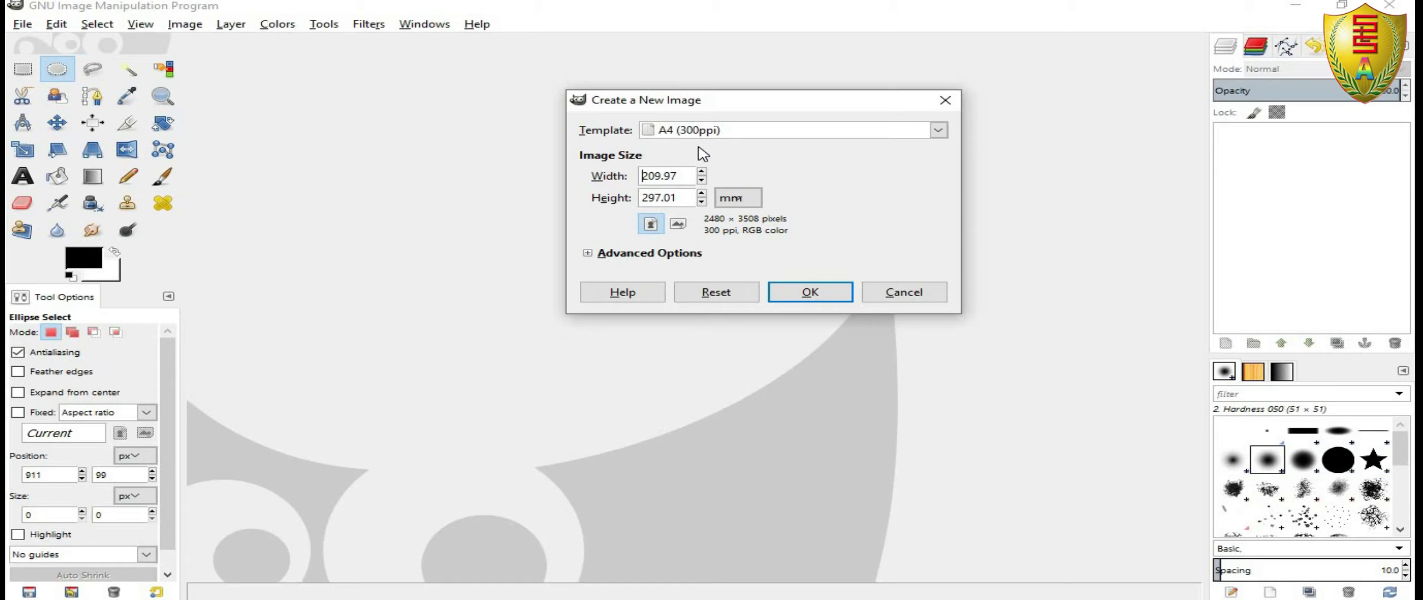
{"action": "left_click", "coordinate": [810, 293]}
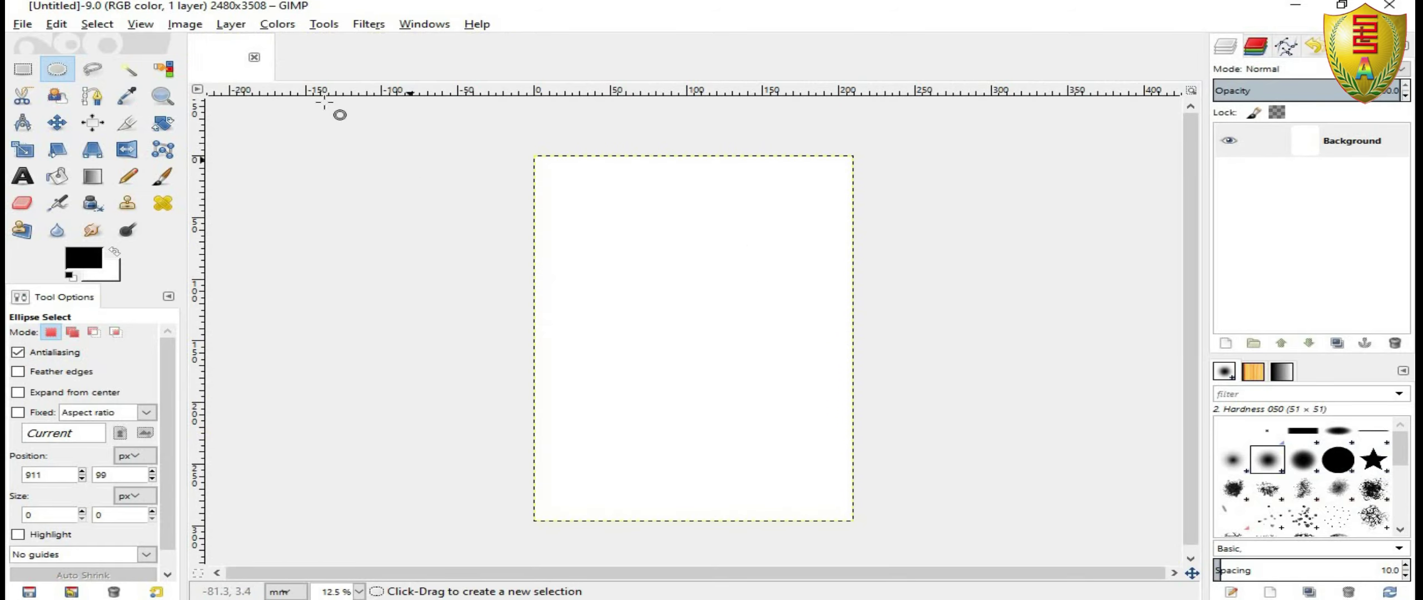
{"action": "left_click", "coordinate": [260, 63]}
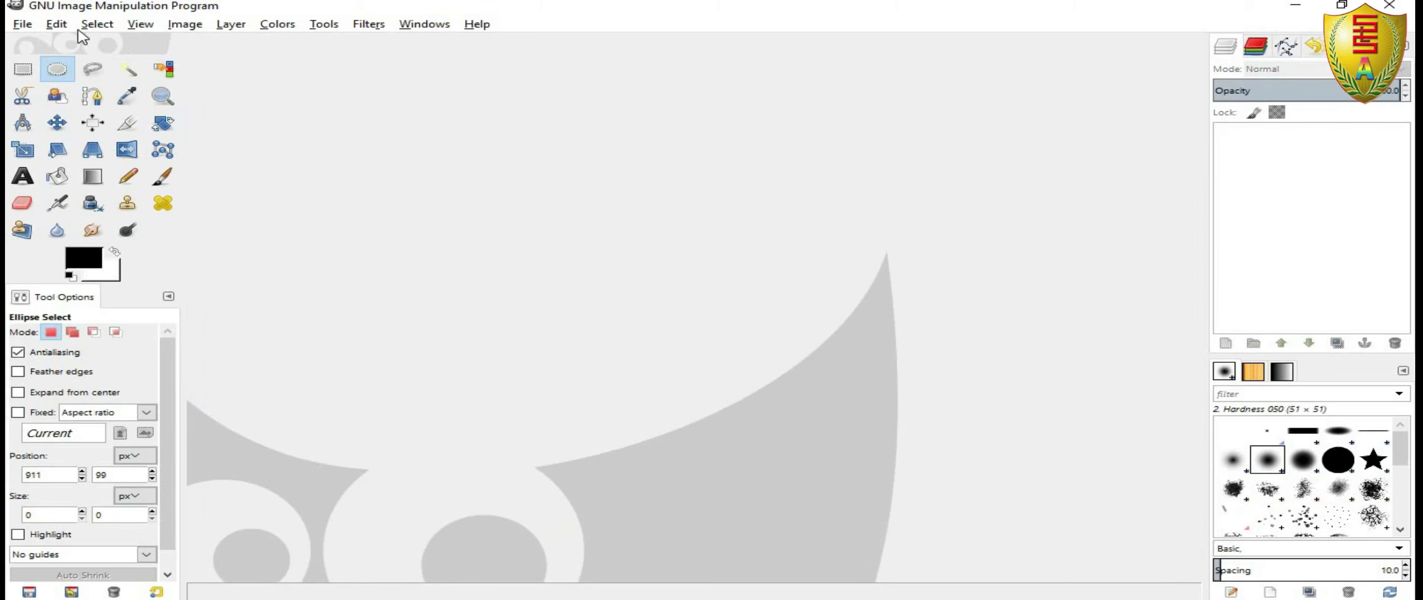
Create a new image with the width reduced to 191.69 mm, then close it.
{"action": "left_click", "coordinate": [22, 24]}
{"action": "left_click", "coordinate": [689, 216]}
{"action": "key", "text": "ctrl+n"}
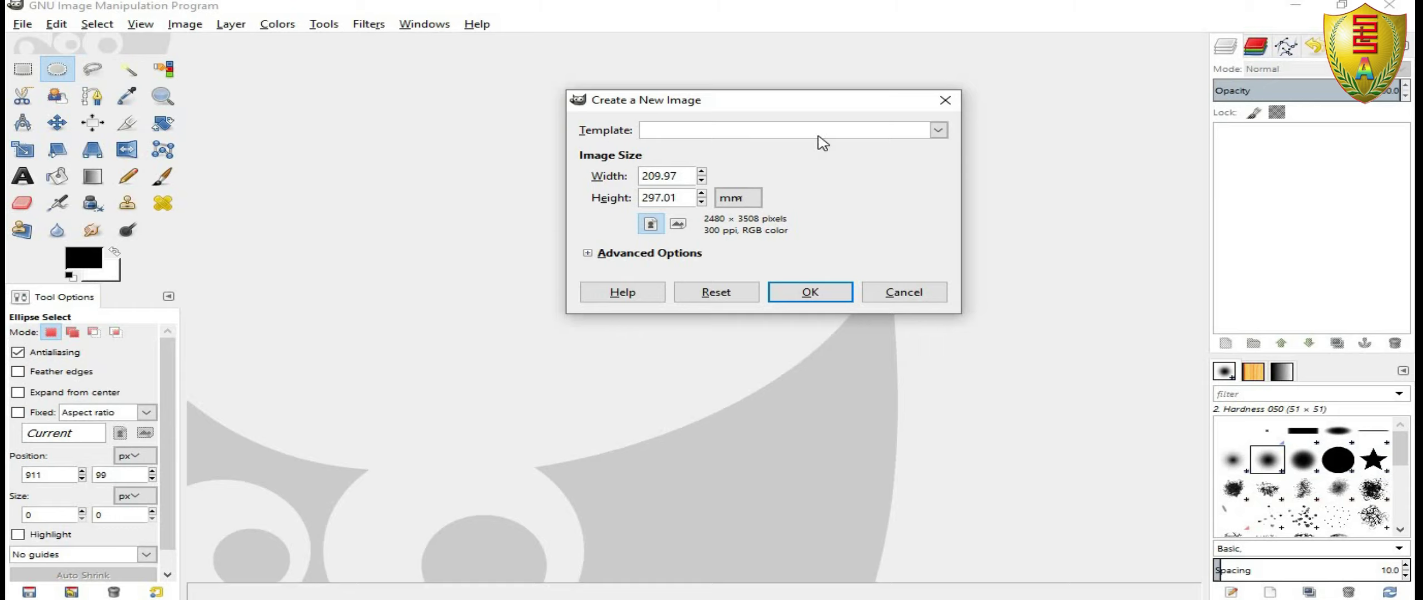
{"action": "left_click", "coordinate": [938, 131]}
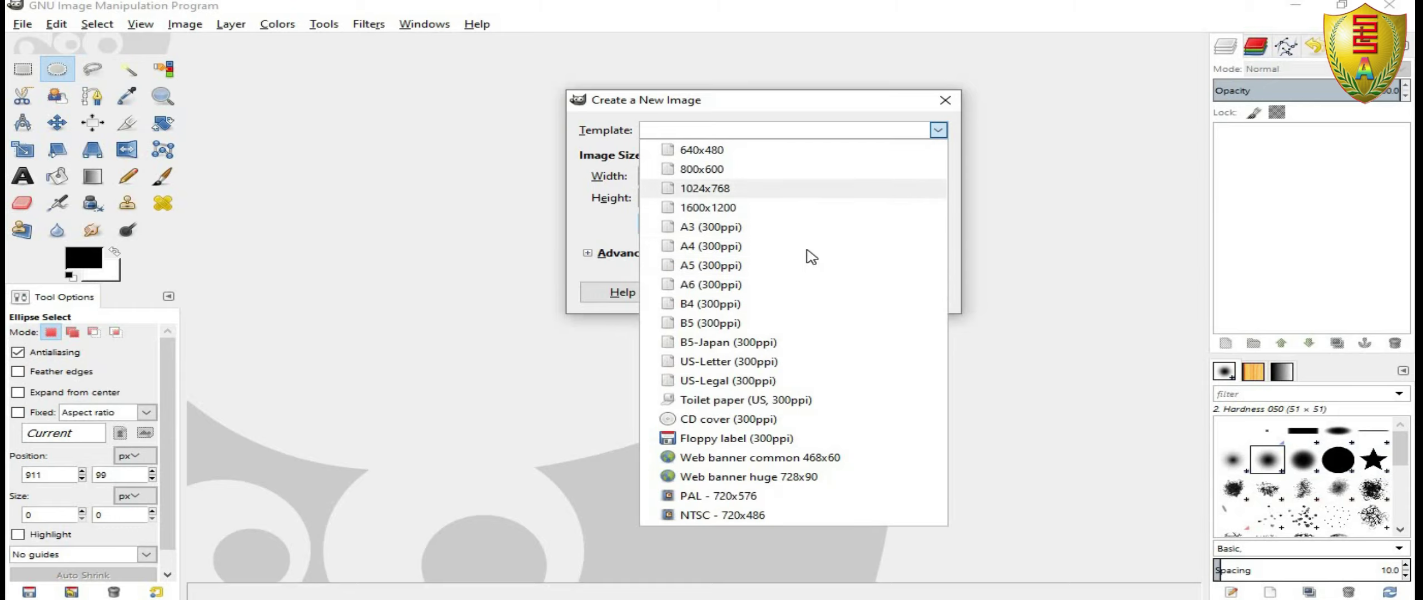
{"action": "left_click", "coordinate": [1068, 124]}
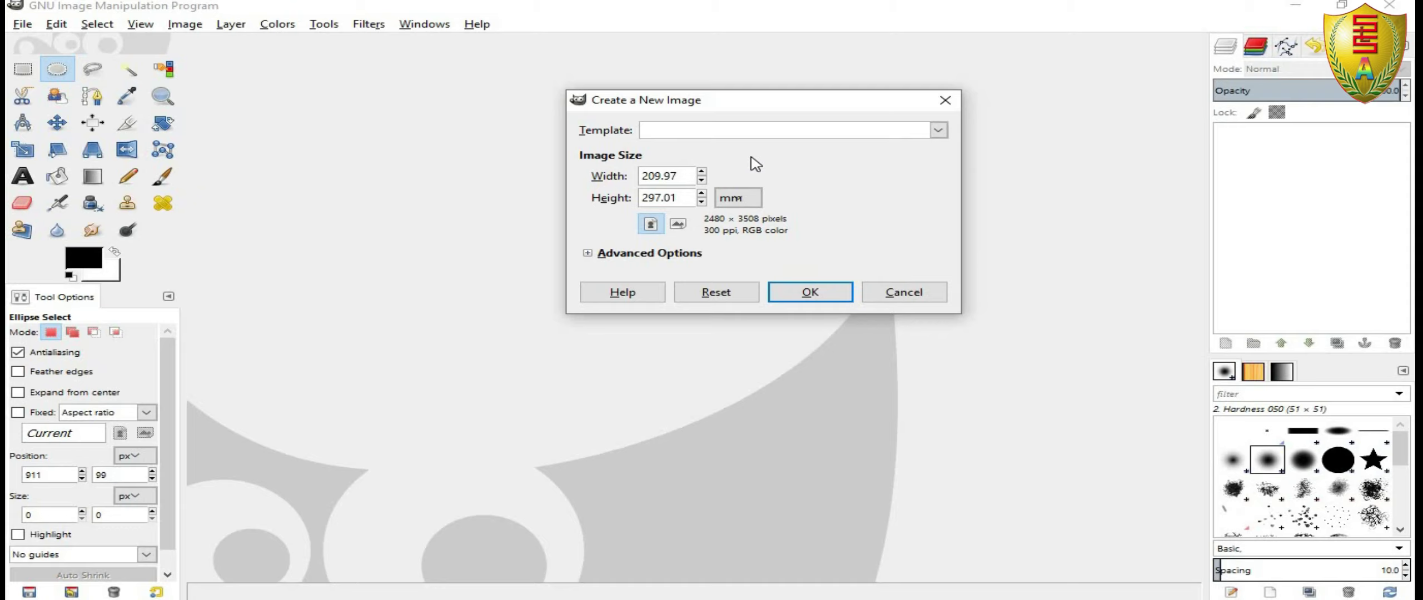
{"action": "left_click", "coordinate": [937, 130]}
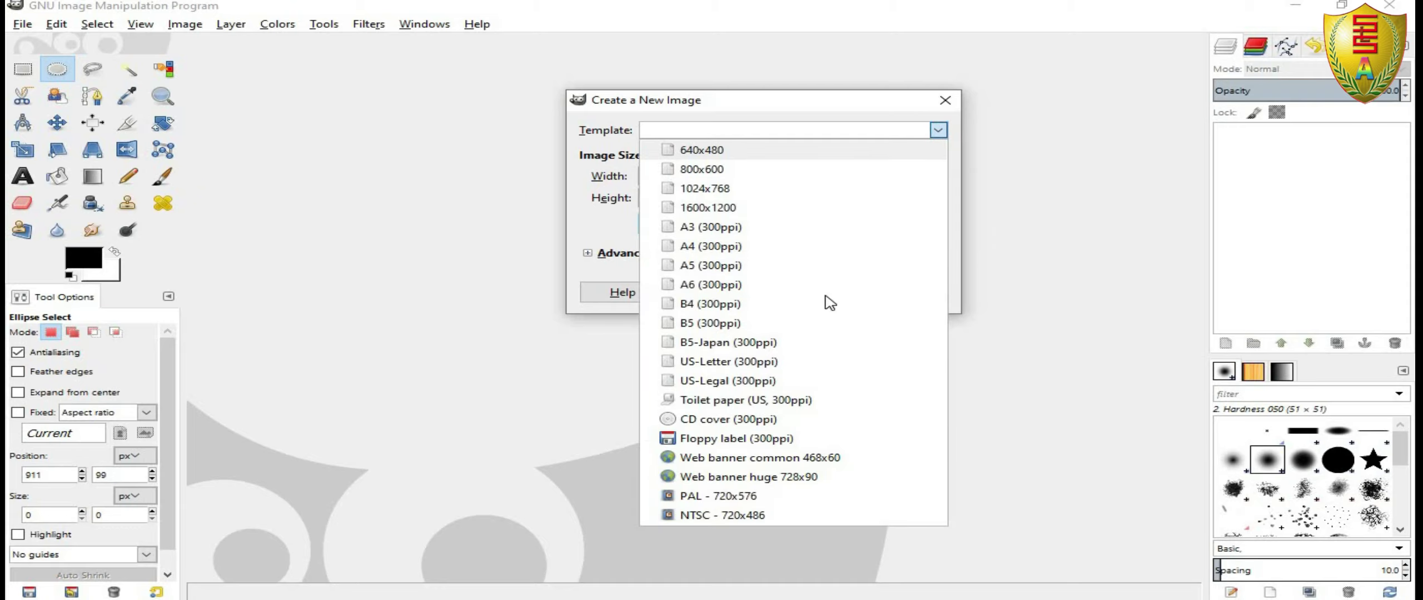
{"action": "left_click", "coordinate": [1043, 224]}
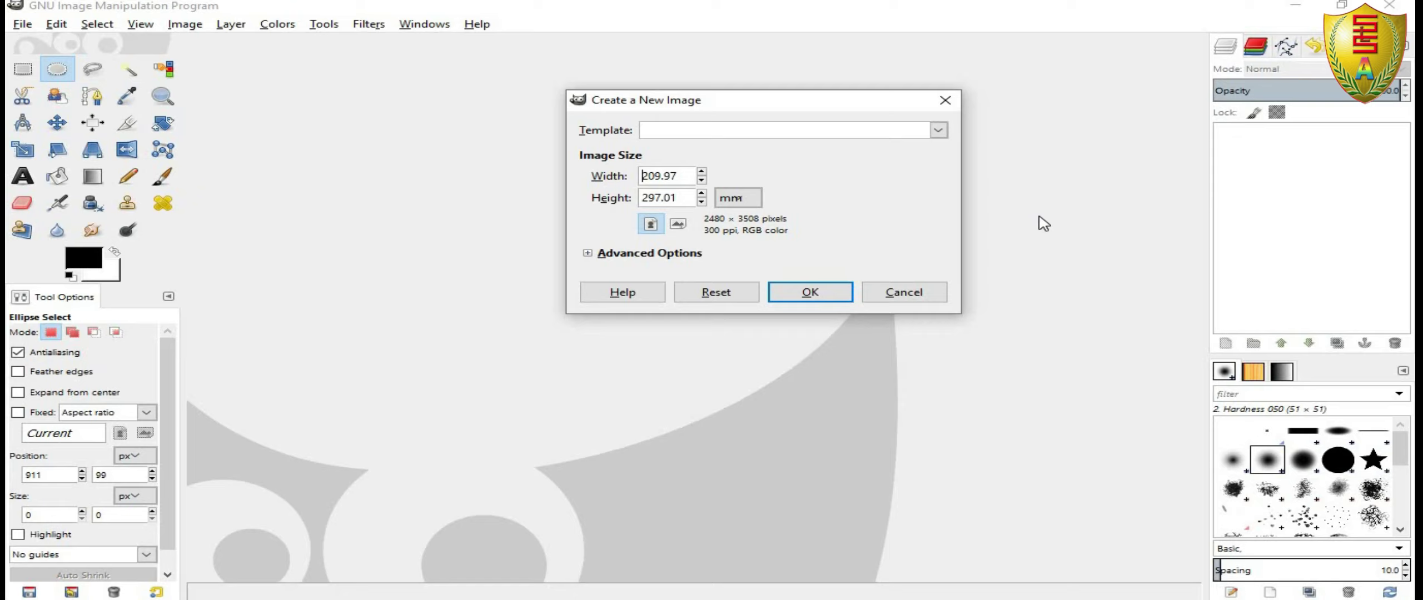
{"action": "left_click", "coordinate": [701, 180]}
{"action": "left_click", "coordinate": [701, 180]}
{"action": "left_click", "coordinate": [702, 180]}
{"action": "left_click", "coordinate": [701, 180]}
{"action": "left_click", "coordinate": [810, 293]}
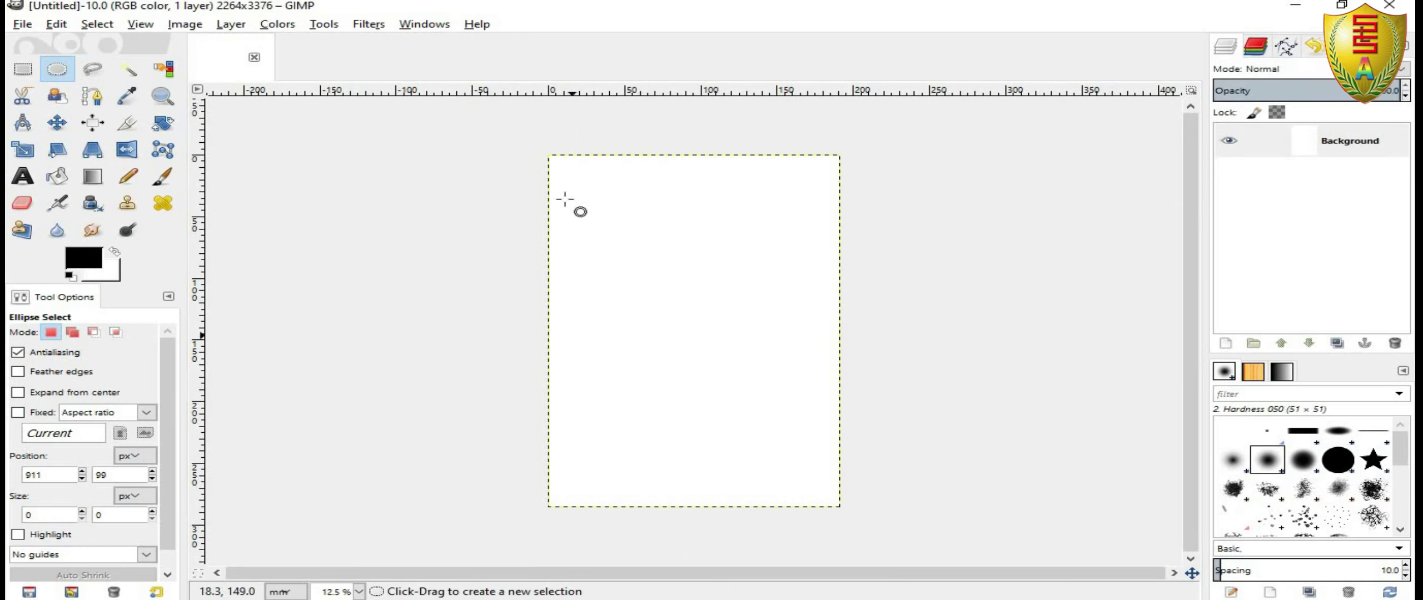
{"action": "left_click", "coordinate": [254, 57]}
Reopen the new-image settings, expand Advanced Options, and reset to the 640×400, 72 ppi defaults.
{"action": "left_click", "coordinate": [22, 24]}
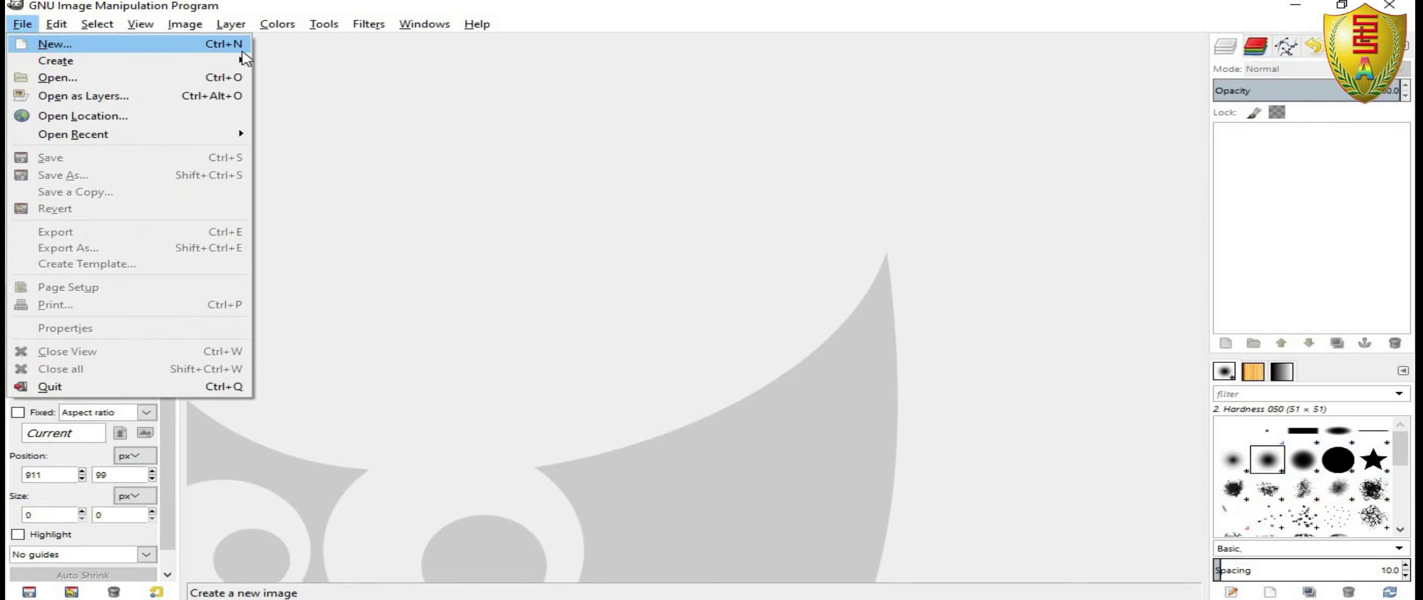
{"action": "left_click", "coordinate": [53, 44]}
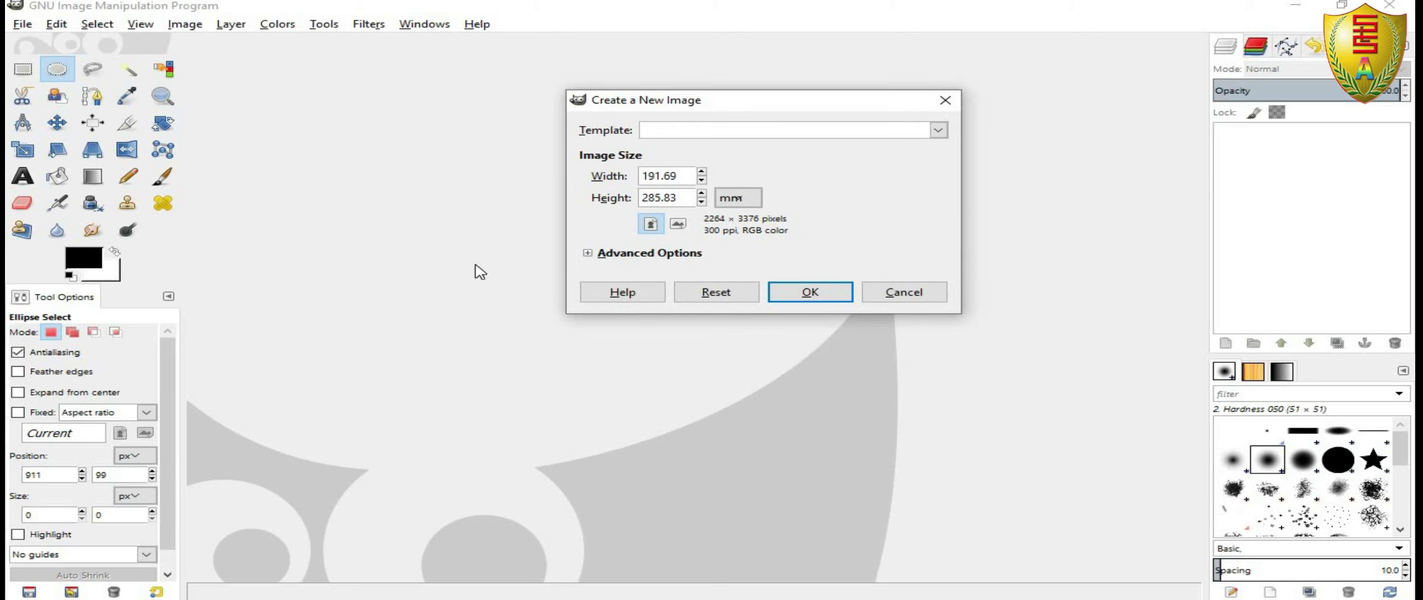
{"action": "left_click", "coordinate": [589, 257]}
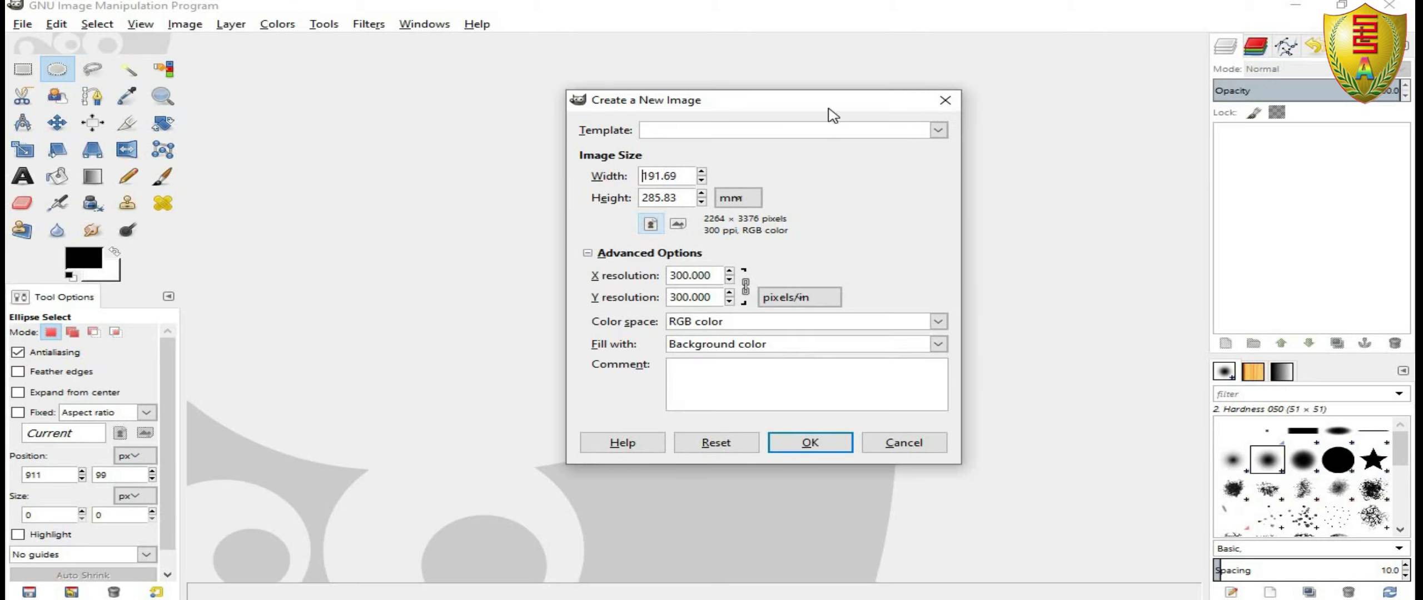
{"action": "left_click_drag", "start_coordinate": [722, 92], "coordinate": [662, 71]}
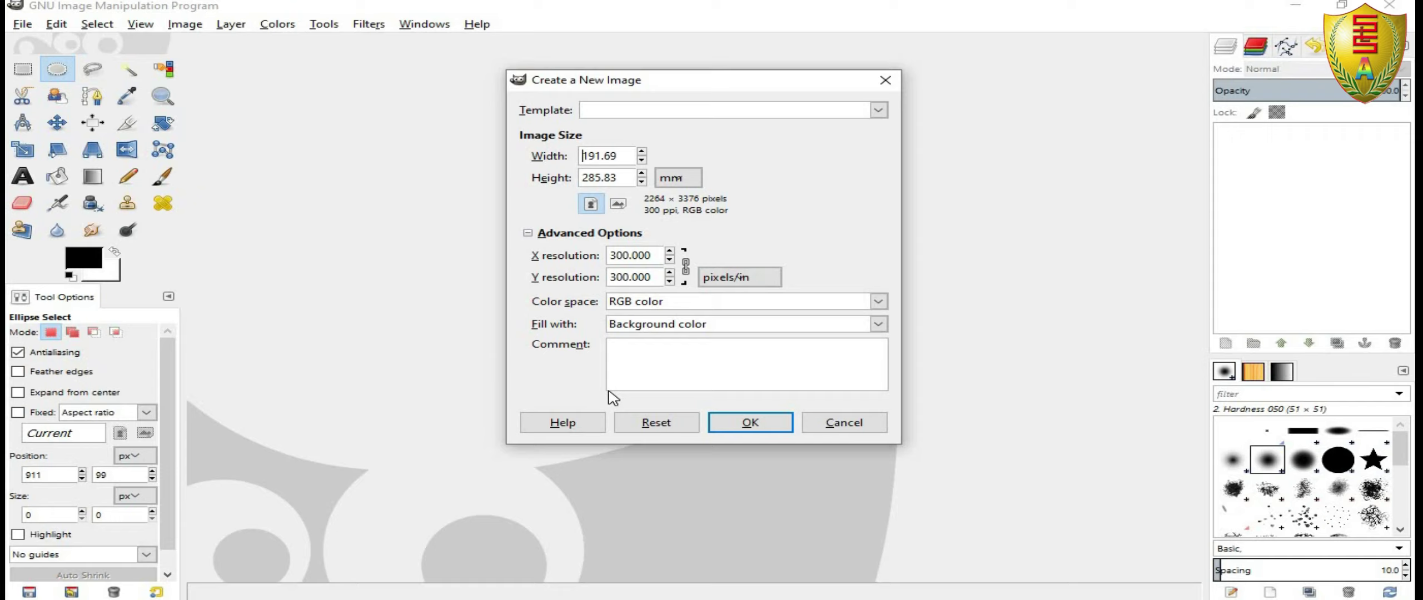
{"action": "left_click", "coordinate": [658, 422]}
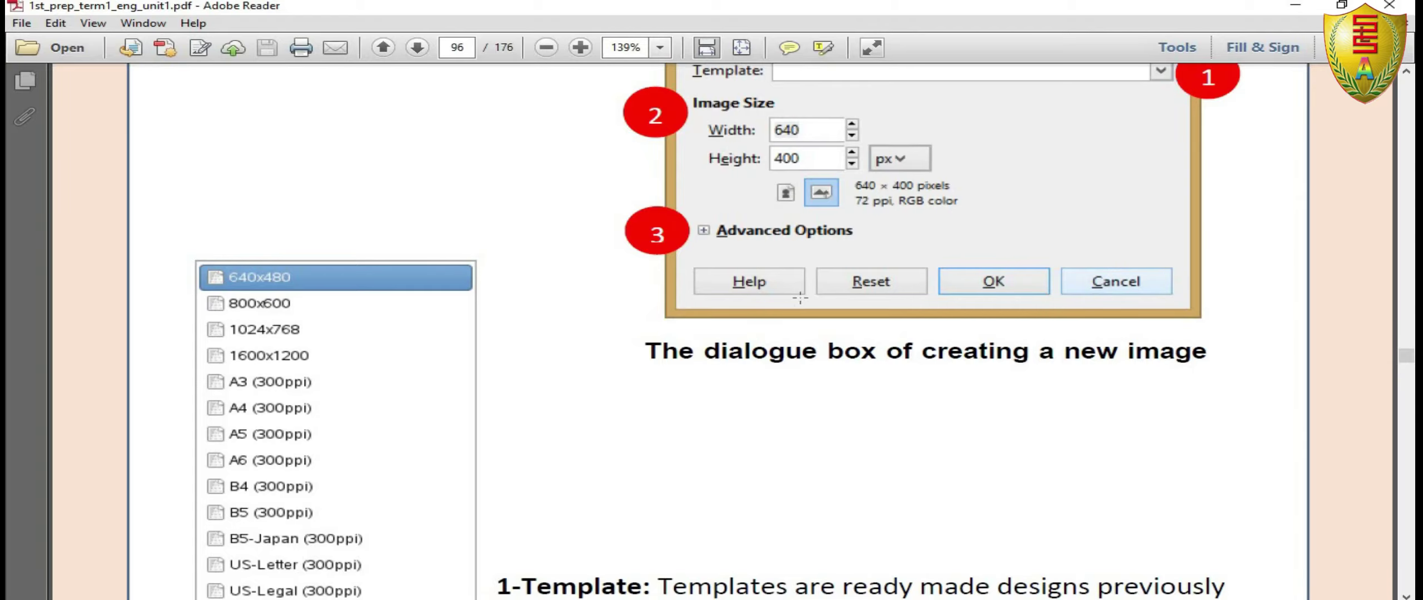
Scroll the PDF to page 97's advanced options explanation and bring GIMP's new-image settings forward.
{"action": "scroll", "coordinate": [243, 397], "scroll_direction": "down", "scroll_amount": 3}
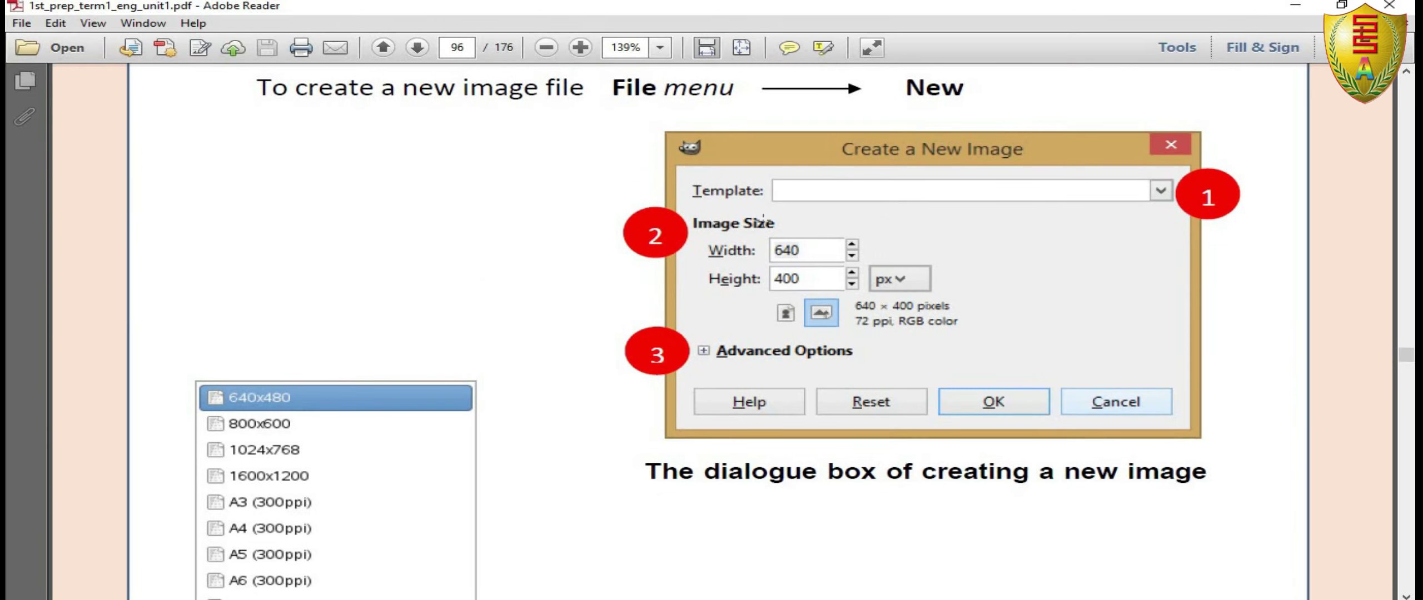
{"action": "scroll", "coordinate": [604, 232], "scroll_direction": "down", "scroll_amount": 2}
{"action": "scroll", "coordinate": [603, 231], "scroll_direction": "down", "scroll_amount": 2}
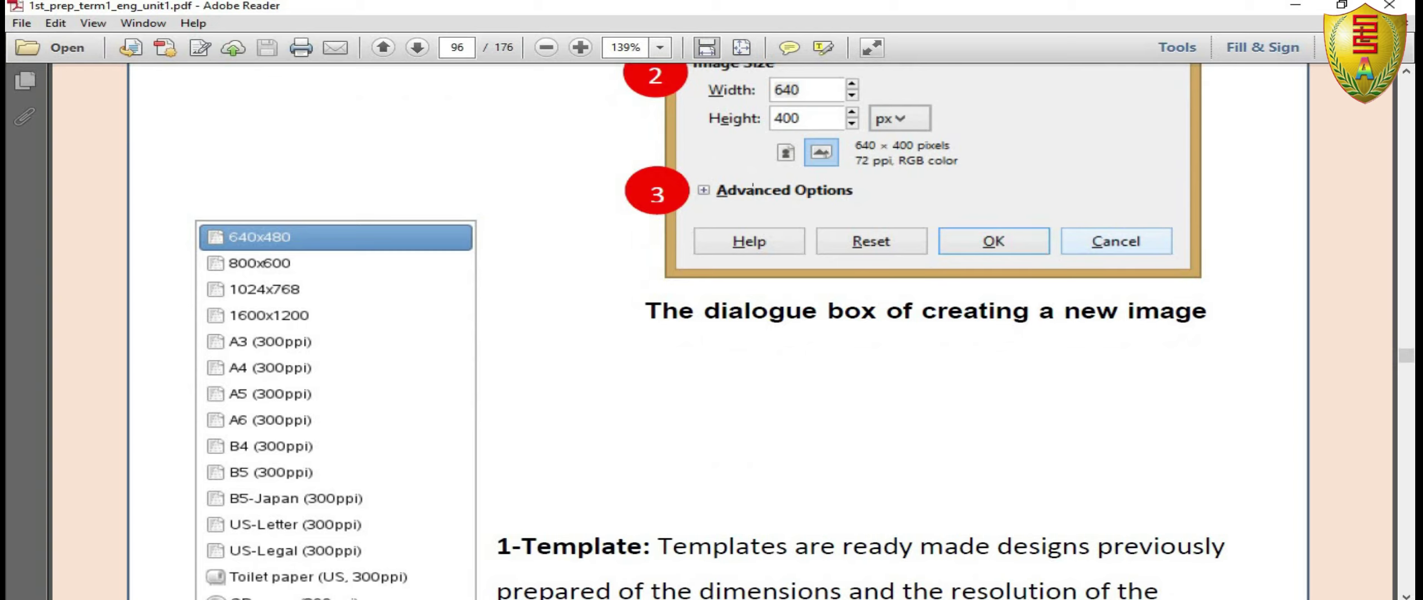
{"action": "scroll", "coordinate": [755, 208], "scroll_direction": "down", "scroll_amount": 8}
{"action": "scroll", "coordinate": [714, 215], "scroll_direction": "down", "scroll_amount": 10}
{"action": "scroll", "coordinate": [714, 216], "scroll_direction": "down", "scroll_amount": 2}
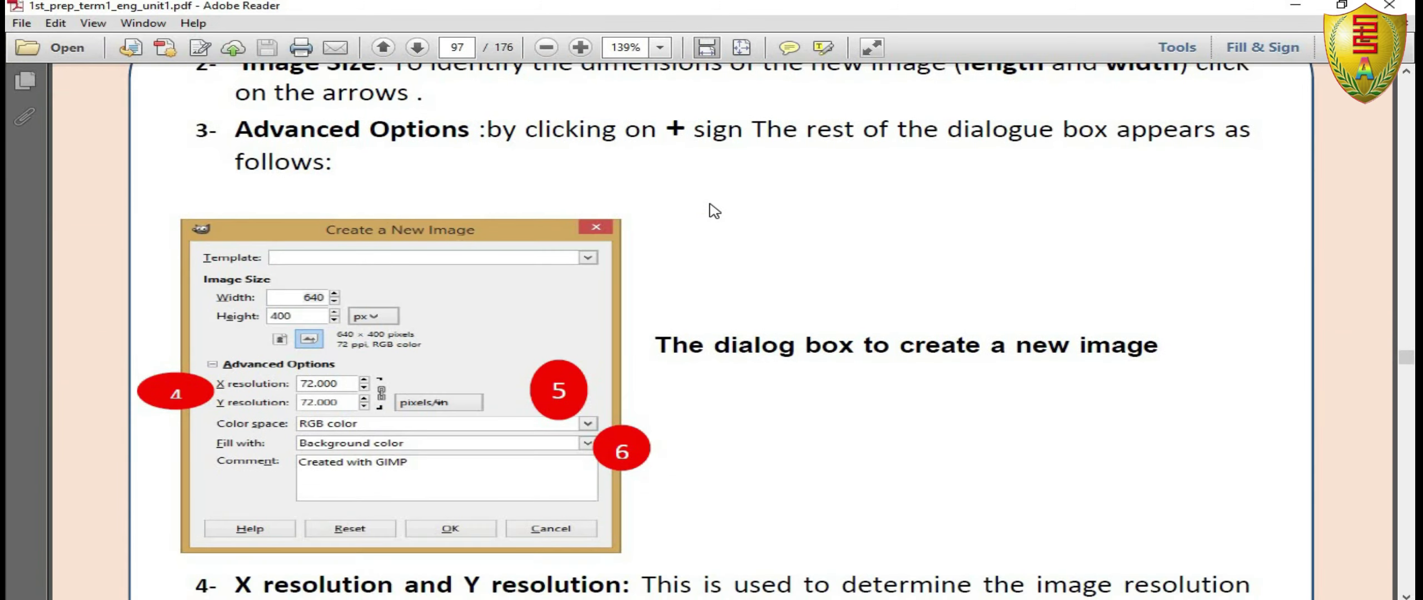
{"action": "scroll", "coordinate": [717, 199], "scroll_direction": "down", "scroll_amount": 1}
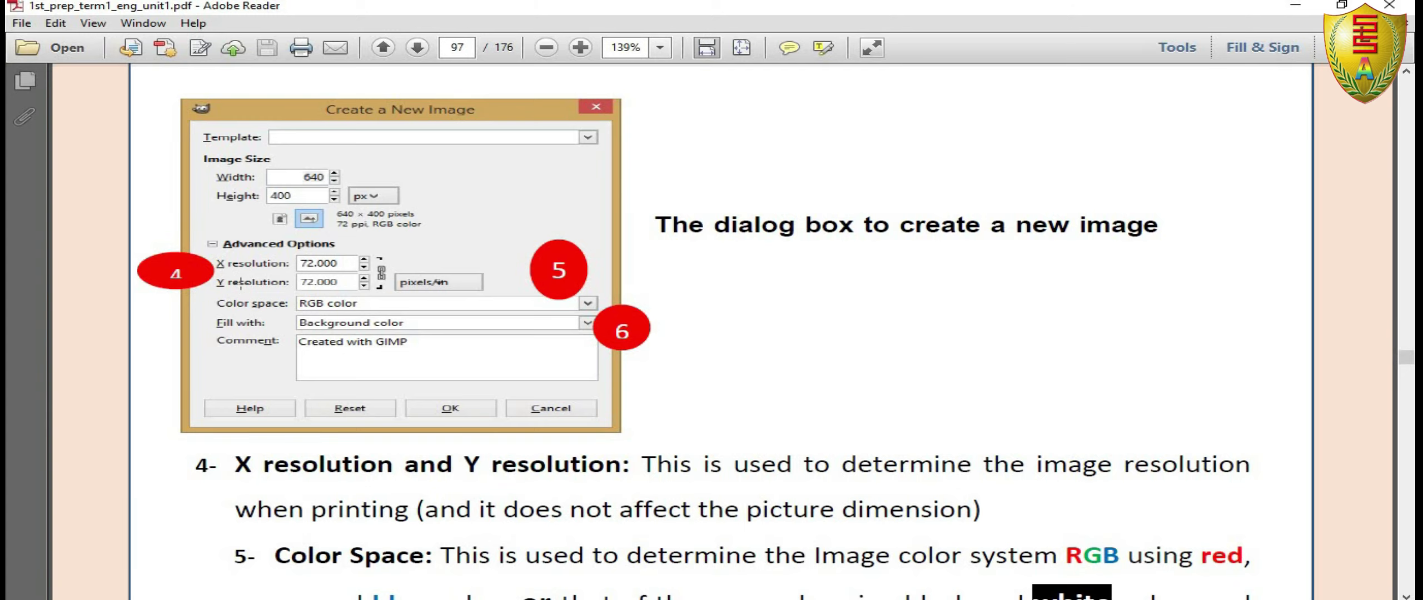
{"action": "scroll", "coordinate": [244, 284], "scroll_direction": "down", "scroll_amount": 1}
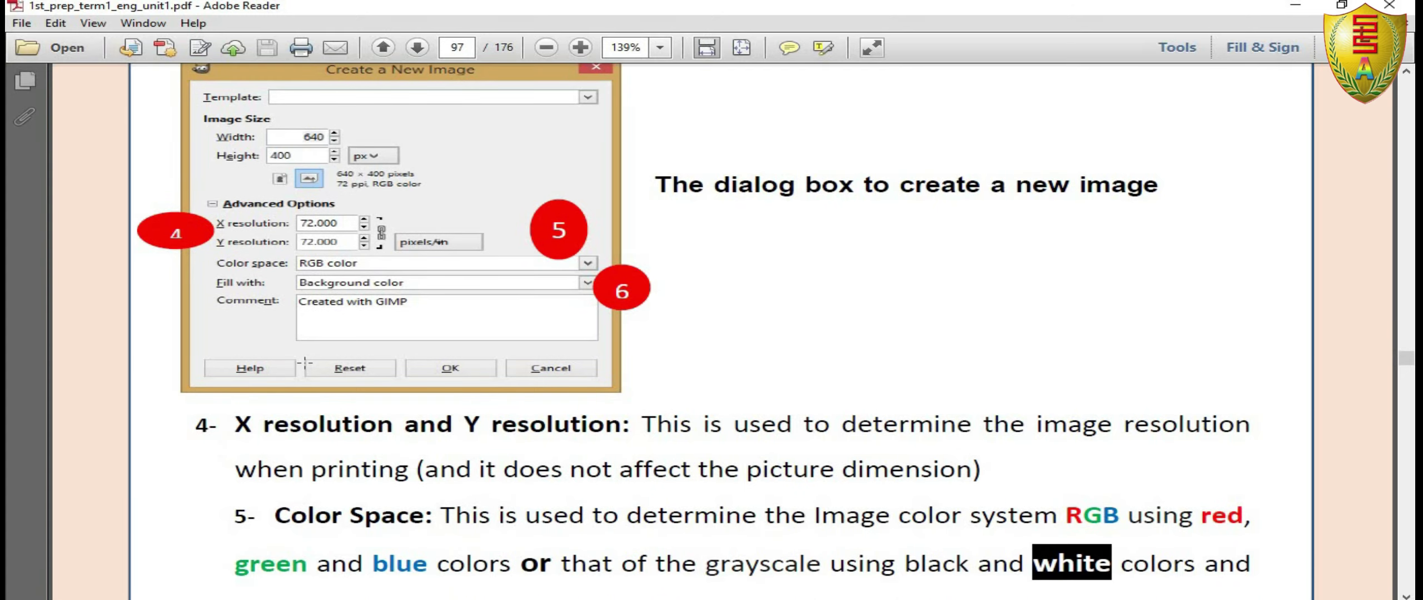
{"action": "scroll", "coordinate": [309, 362], "scroll_direction": "down", "scroll_amount": 2}
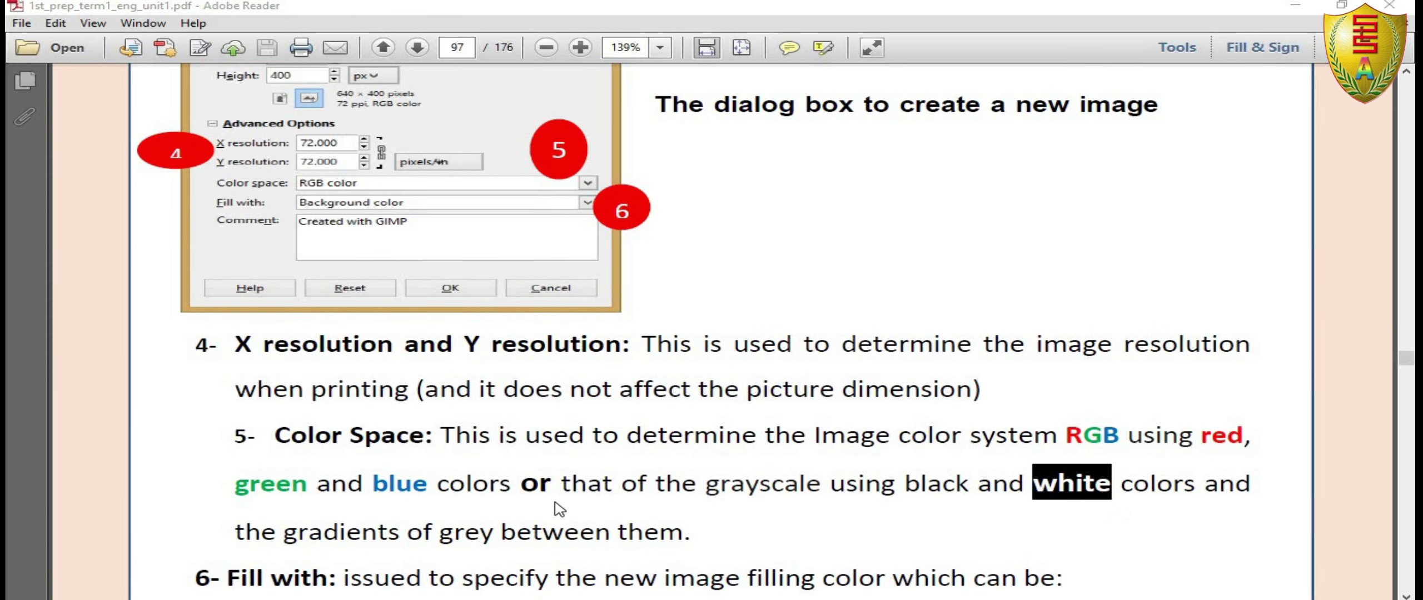
{"action": "left_click", "coordinate": [672, 538]}
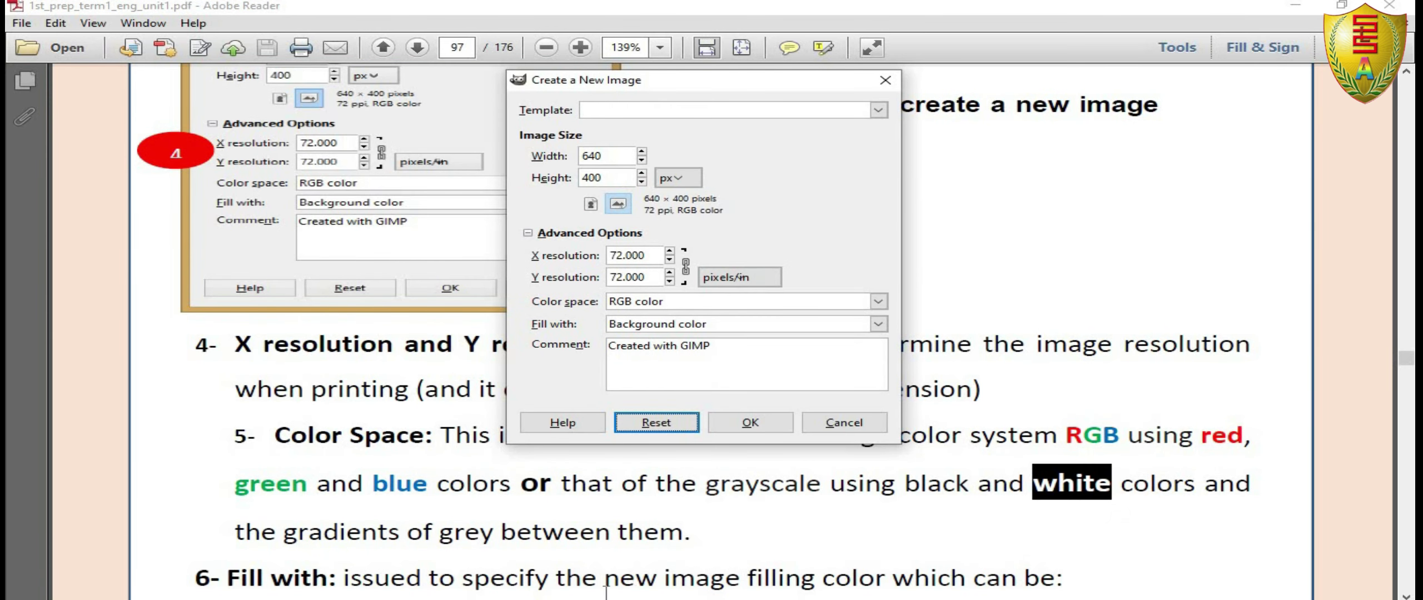
Review the Color space choices, RGB color and Grayscale, keeping RGB color.
{"action": "left_click", "coordinate": [672, 543]}
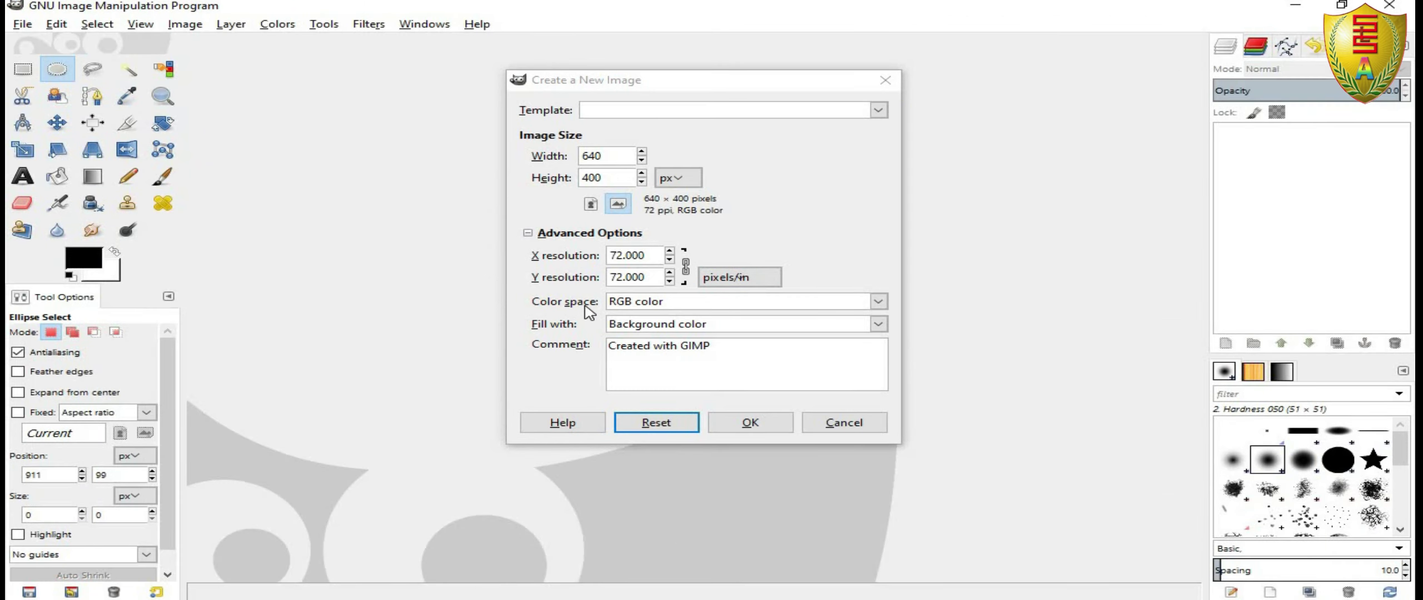
{"action": "left_click", "coordinate": [879, 302]}
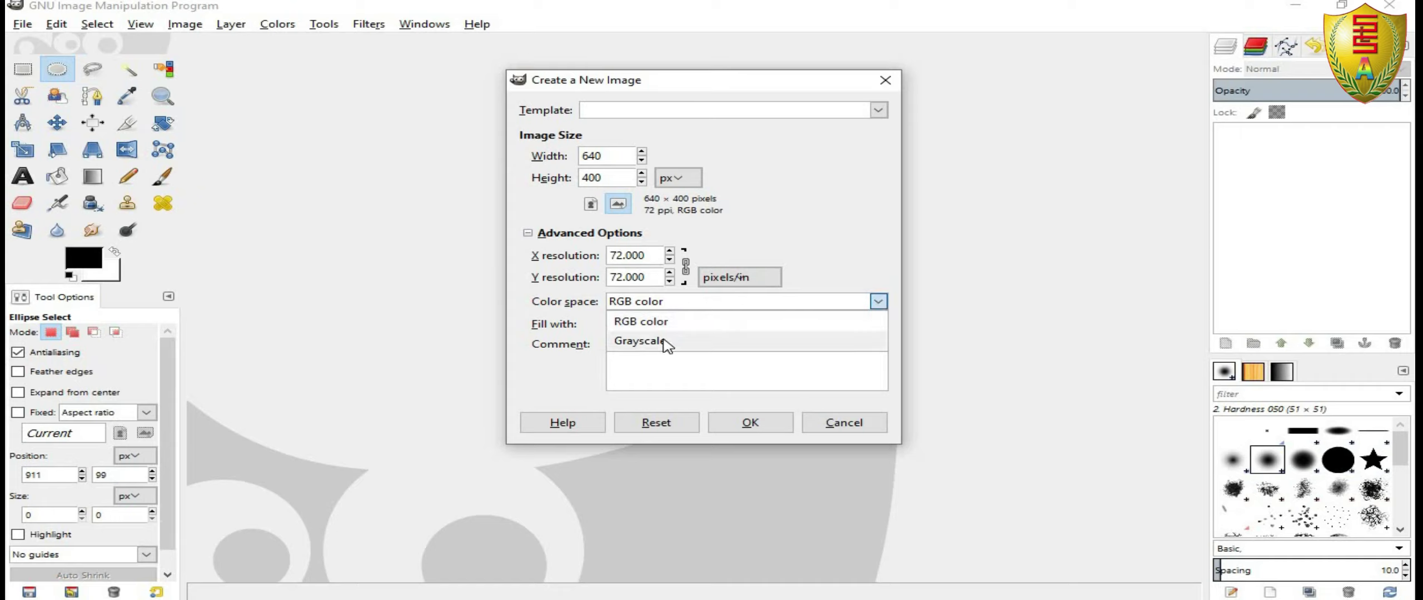
{"action": "left_click", "coordinate": [845, 277]}
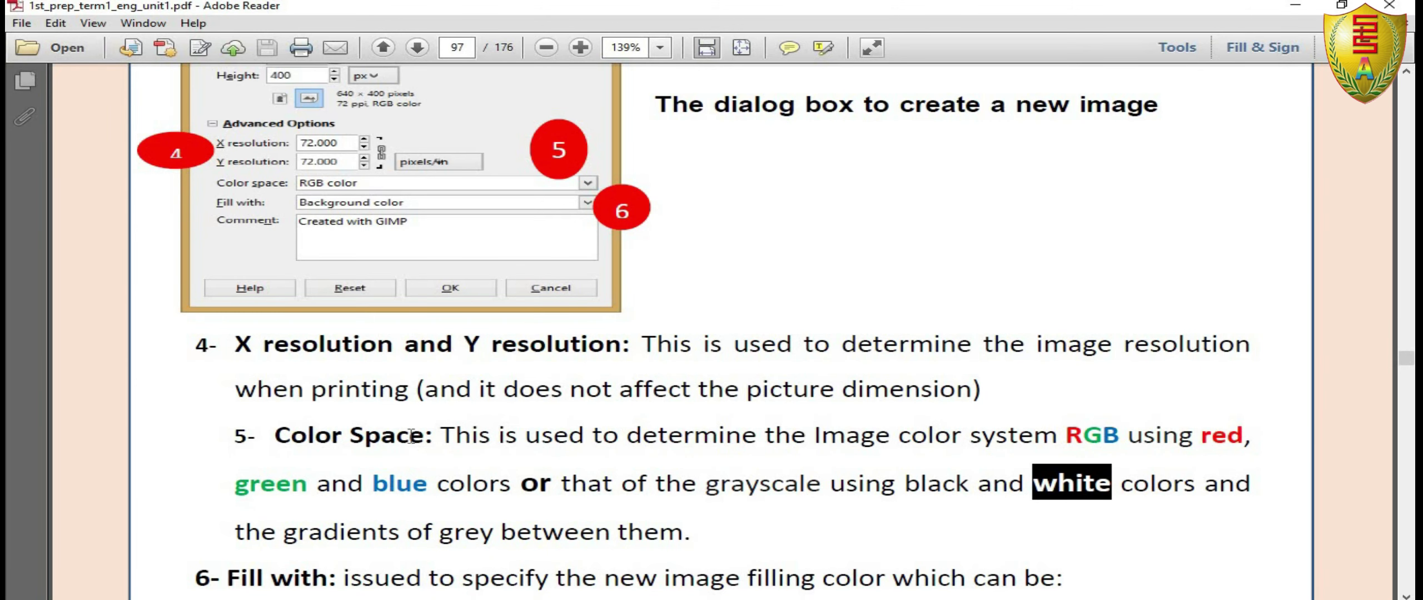
Scroll the PDF to the Fill with explanation, then return to GIMP's new-image settings.
{"action": "scroll", "coordinate": [582, 419], "scroll_direction": "down", "scroll_amount": 1}
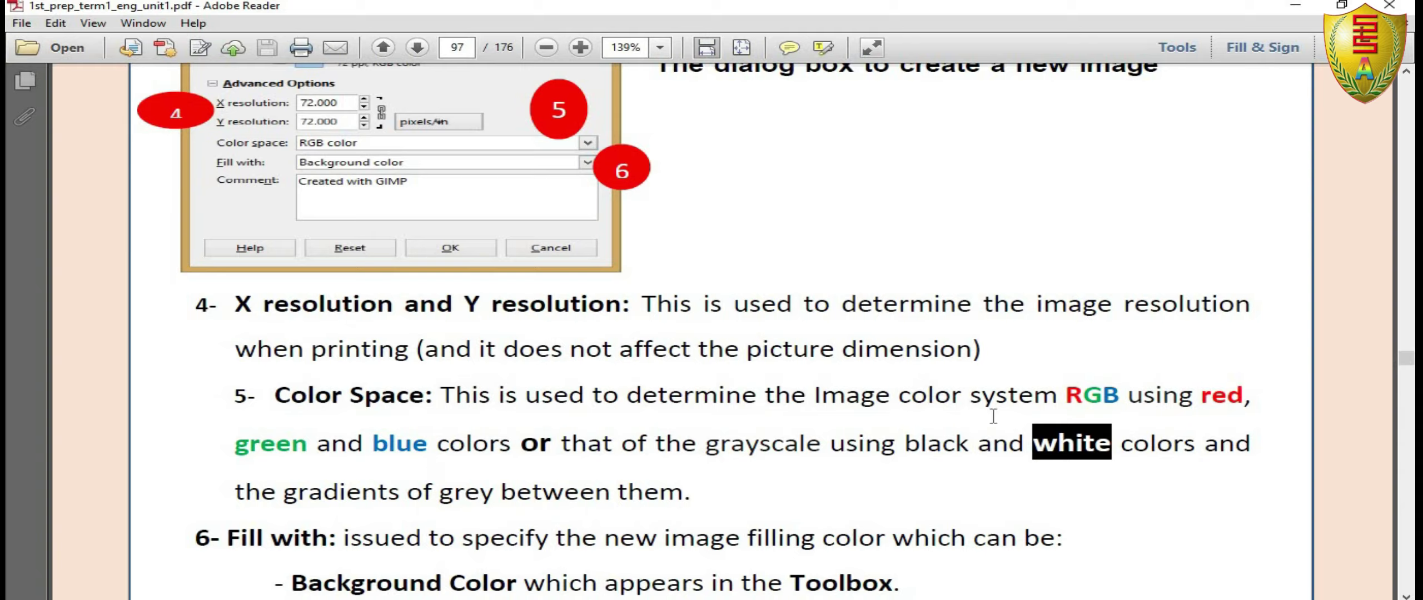
{"action": "left_click", "coordinate": [706, 556]}
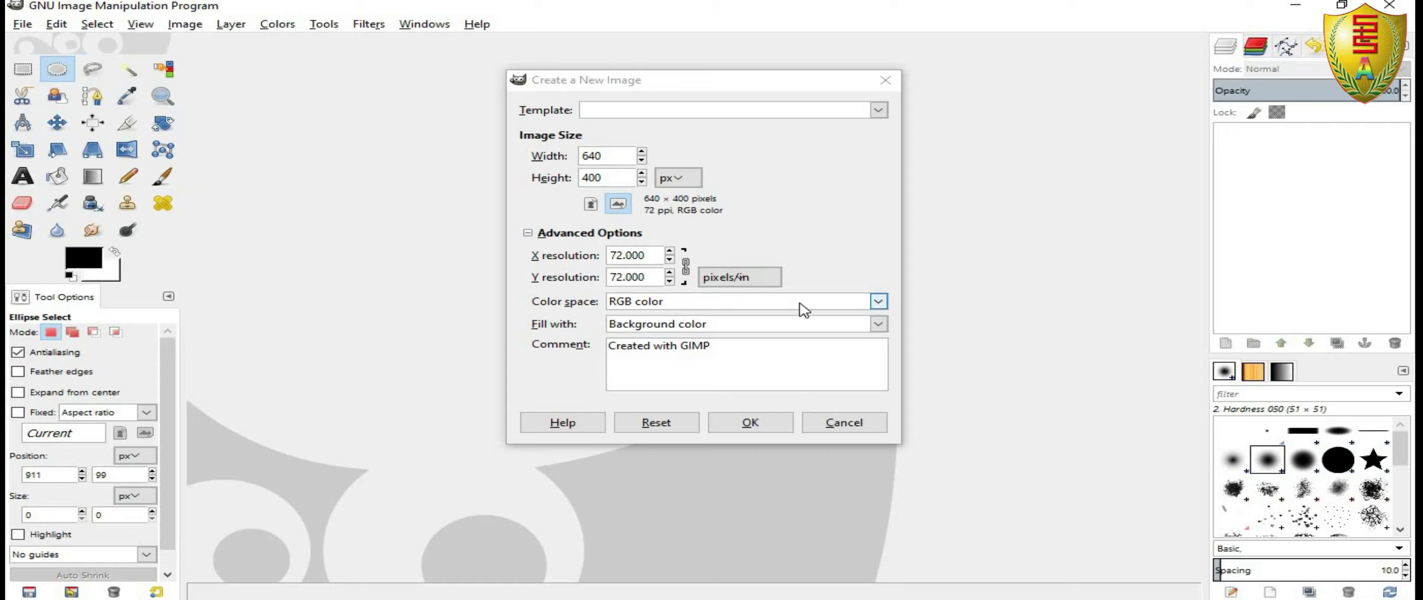
Try Grayscale, revert to RGB color, and create the white 640×400 image.
{"action": "left_click", "coordinate": [878, 301]}
{"action": "left_click", "coordinate": [691, 342]}
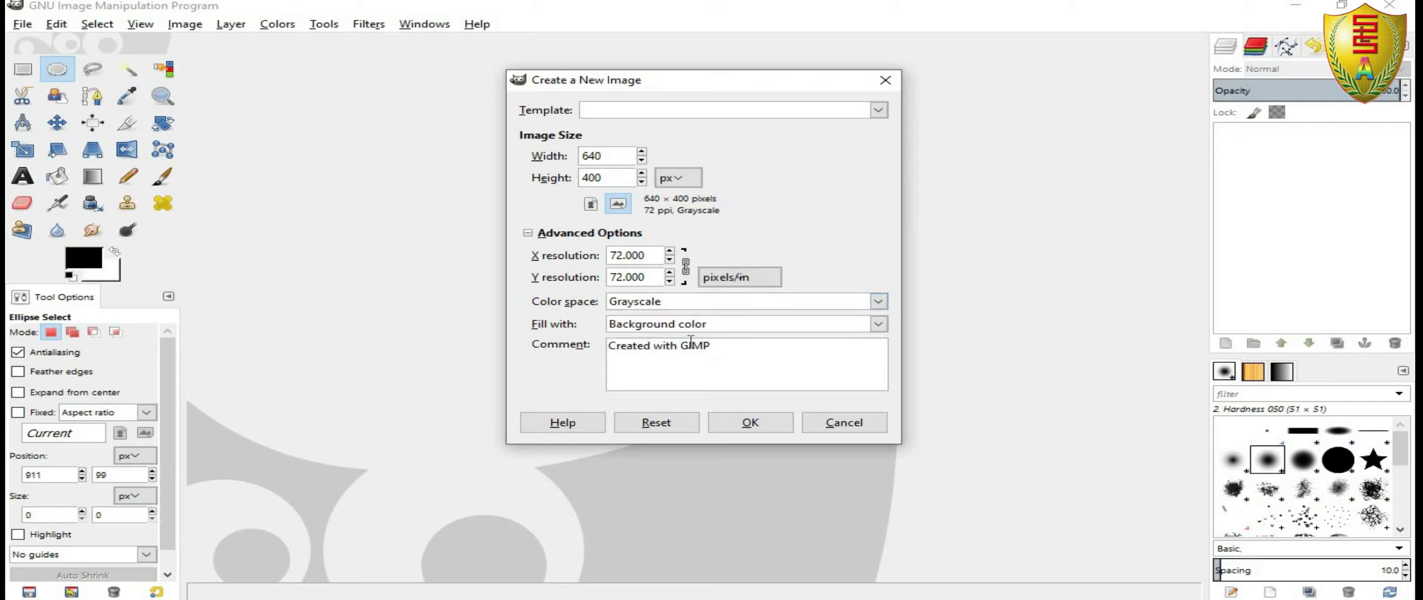
{"action": "left_click", "coordinate": [878, 301]}
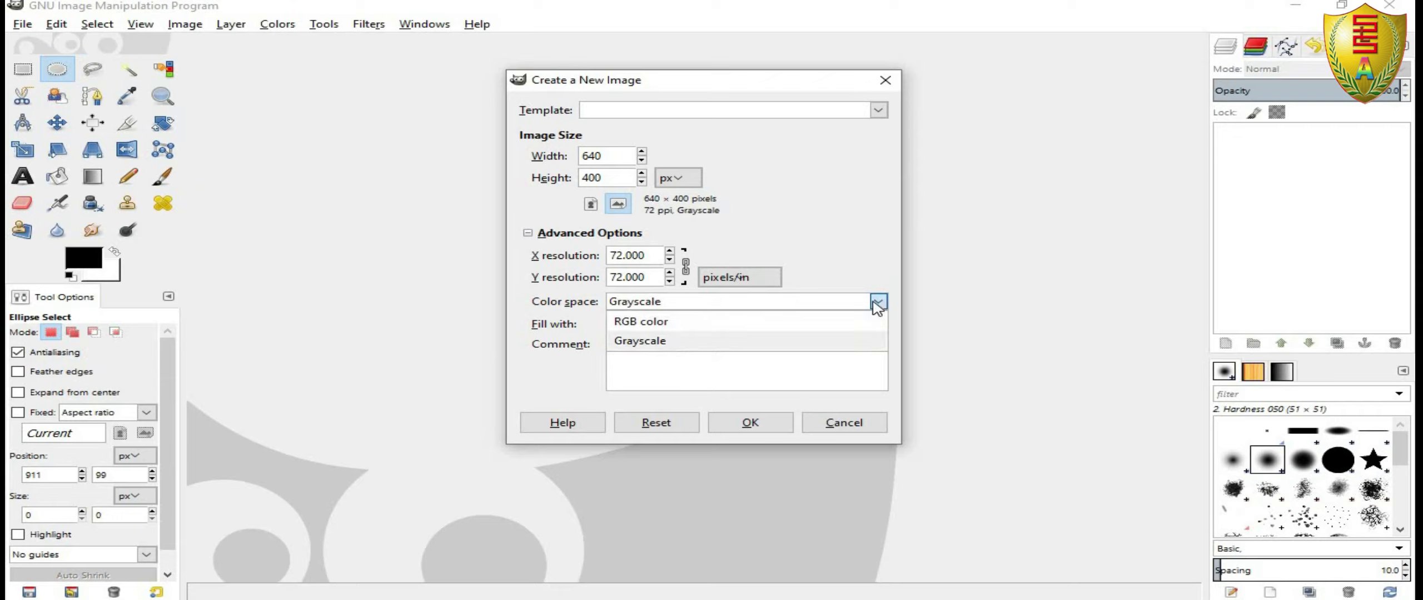
{"action": "left_click", "coordinate": [654, 326]}
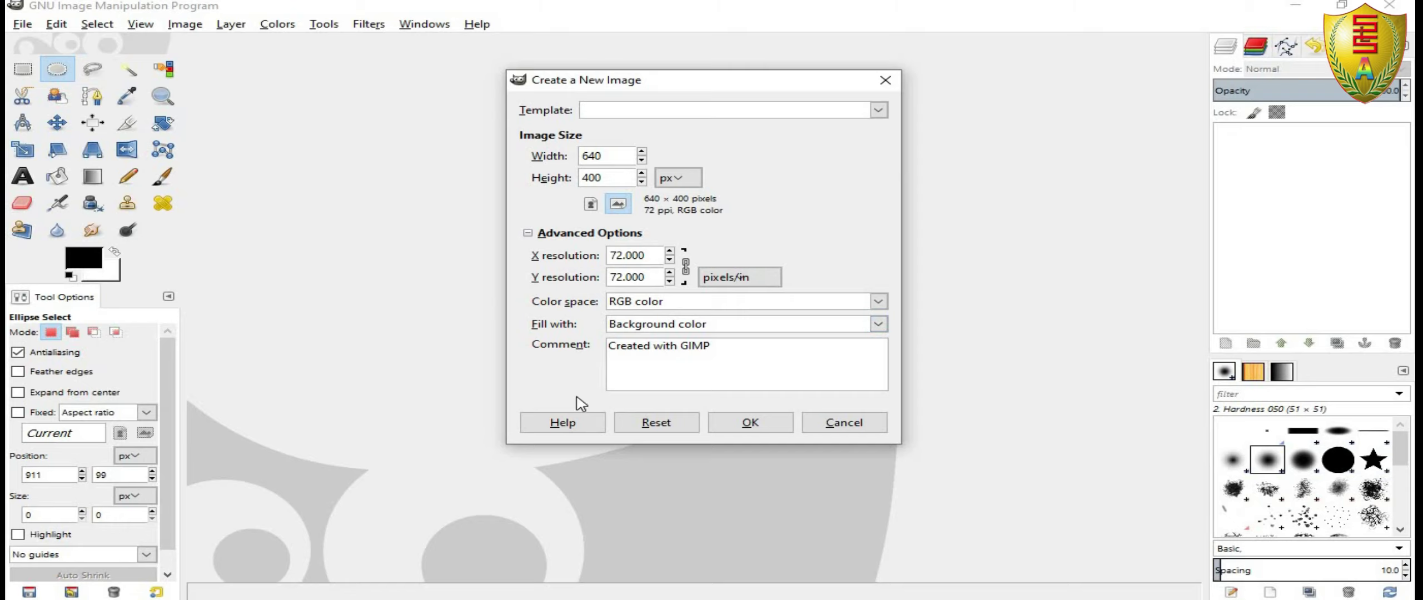
{"action": "left_click", "coordinate": [749, 424]}
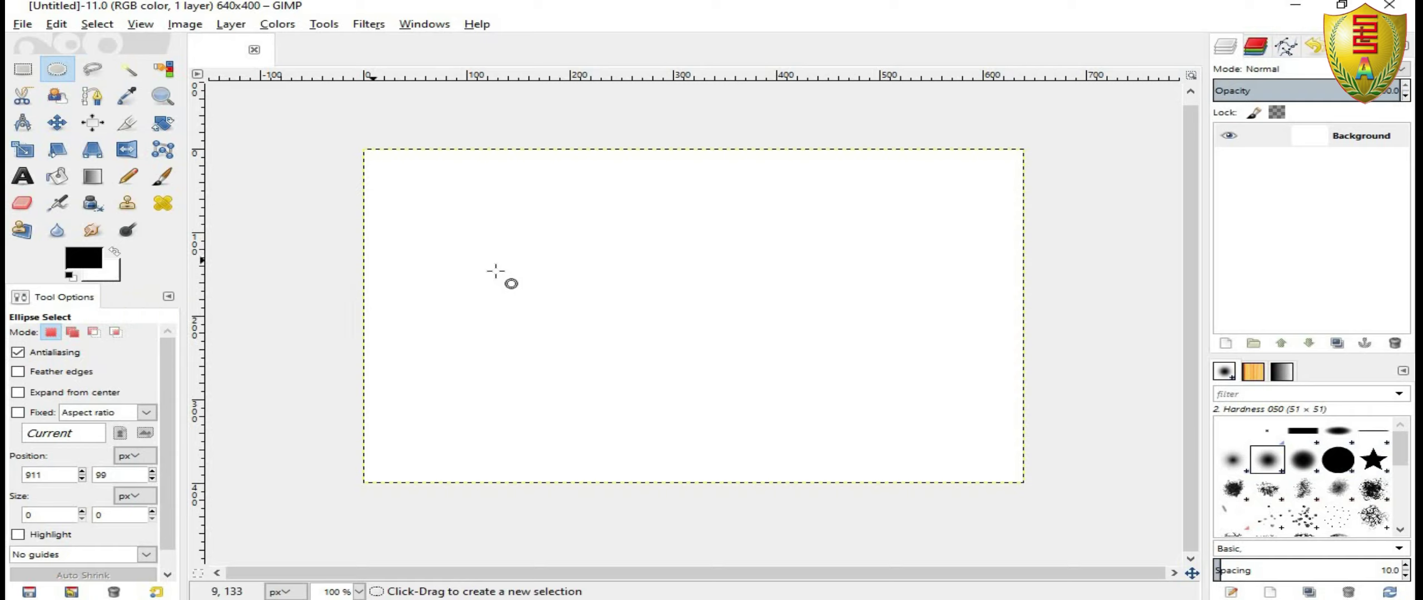
Swap foreground and background colours and create a black-filled 640×400 image.
{"action": "left_click", "coordinate": [114, 251]}
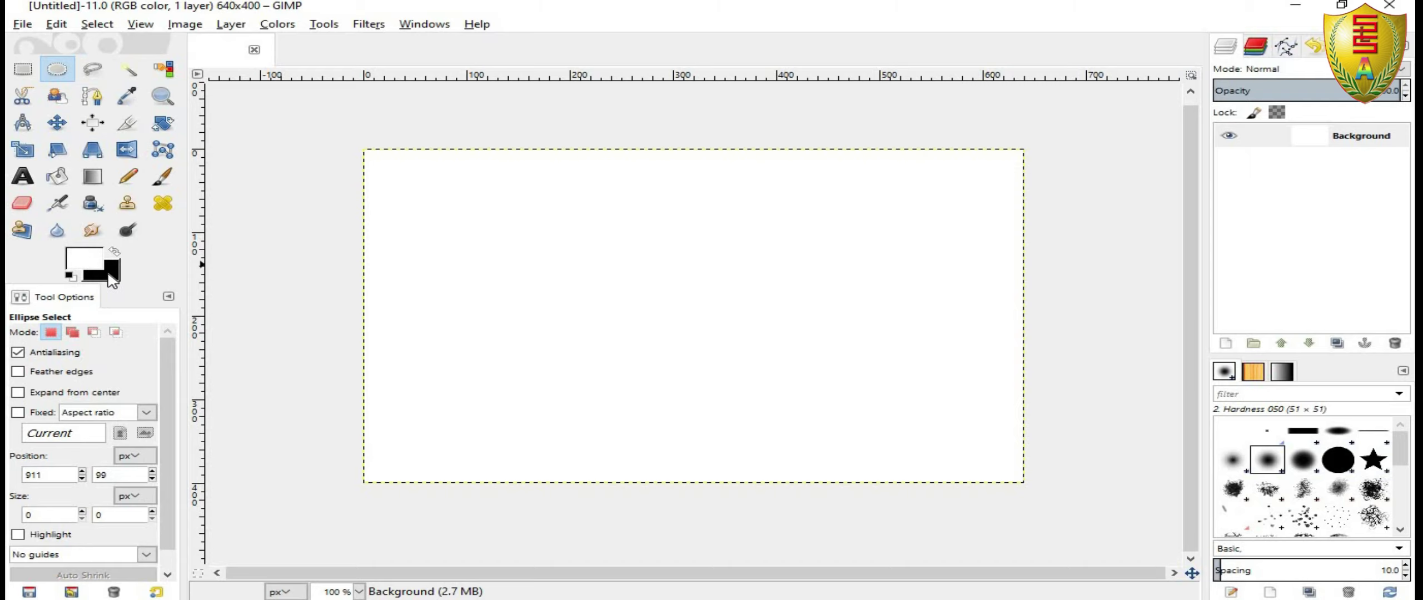
{"action": "left_click", "coordinate": [22, 24]}
{"action": "left_click", "coordinate": [212, 44]}
{"action": "left_click", "coordinate": [735, 272]}
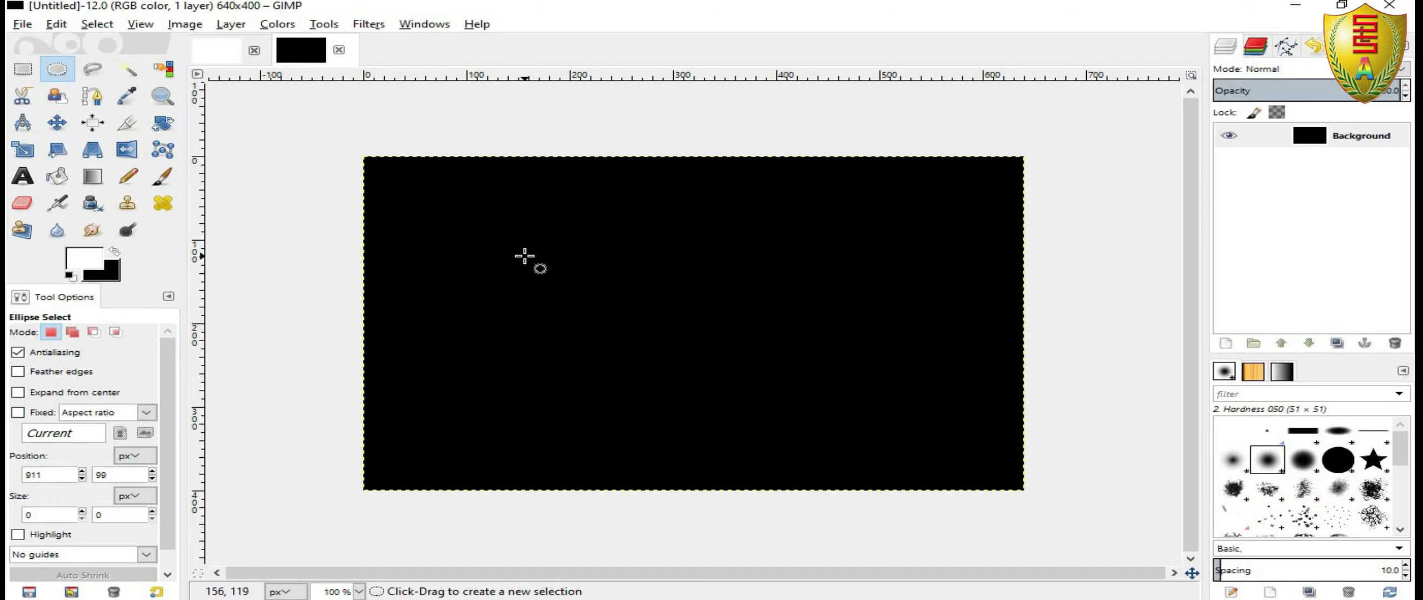
Close the black image and reopen Create a New Image with Advanced Options expanded.
{"action": "left_click", "coordinate": [338, 50]}
{"action": "key", "text": "alt+f"}
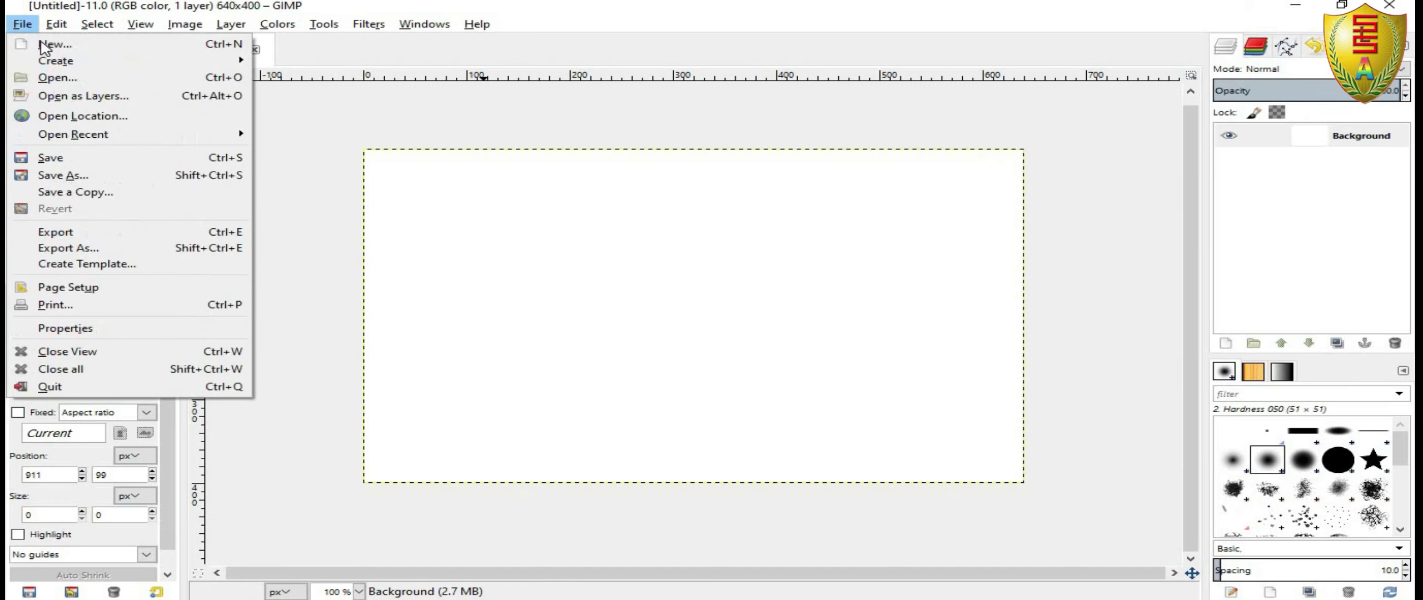
{"action": "key", "text": "Return"}
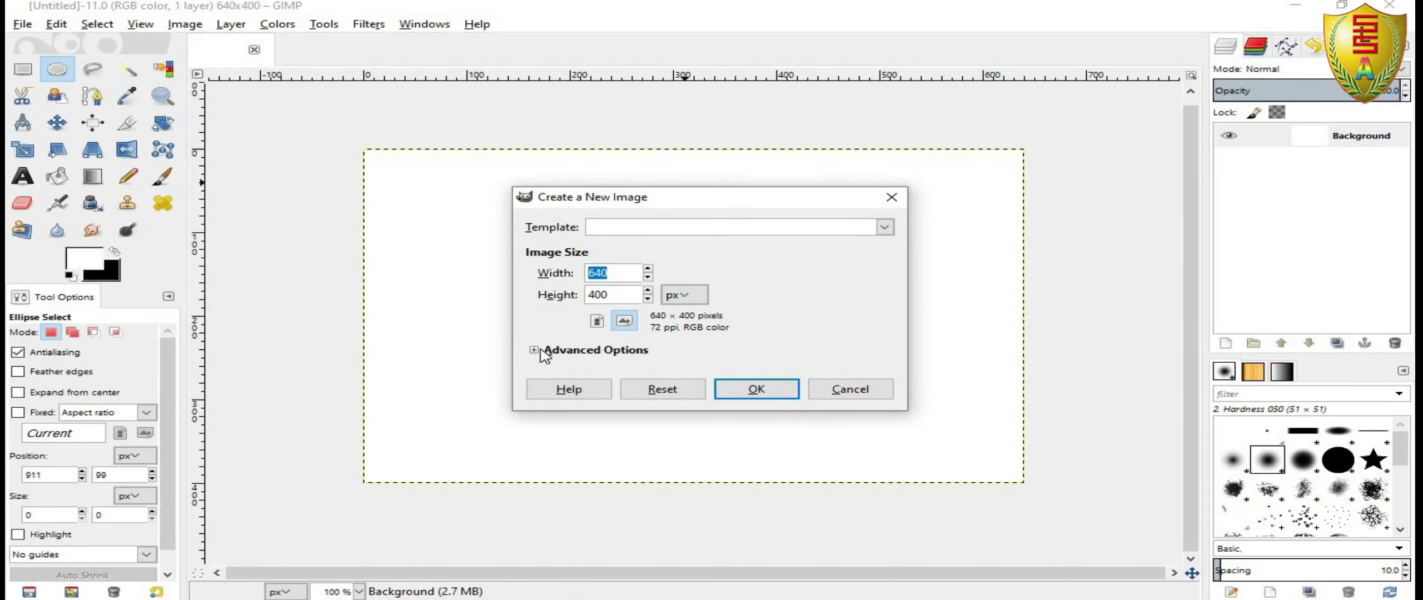
{"action": "left_click", "coordinate": [542, 352]}
{"action": "left_click_drag", "start_coordinate": [707, 200], "coordinate": [688, 116]}
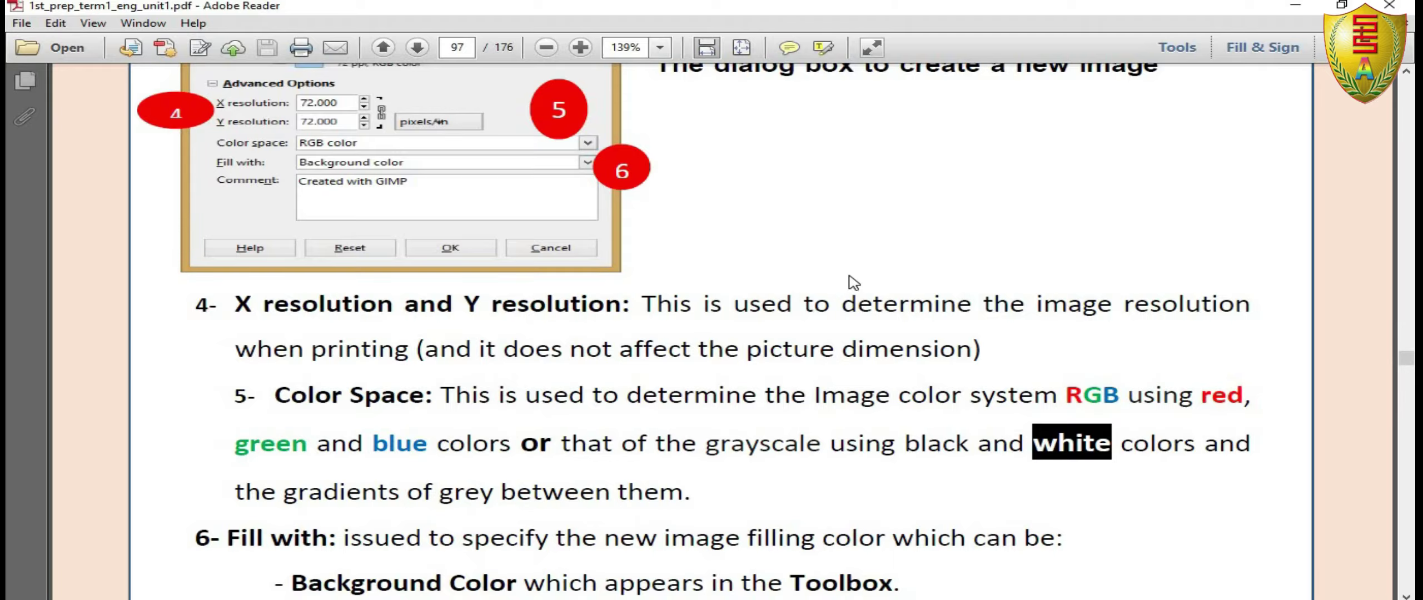
Scroll the PDF to Design simple Drawings Activity (2) on lasso-selecting the letters EG.
{"action": "scroll", "coordinate": [822, 299], "scroll_direction": "down", "scroll_amount": 5}
{"action": "scroll", "coordinate": [823, 298], "scroll_direction": "down", "scroll_amount": 10}
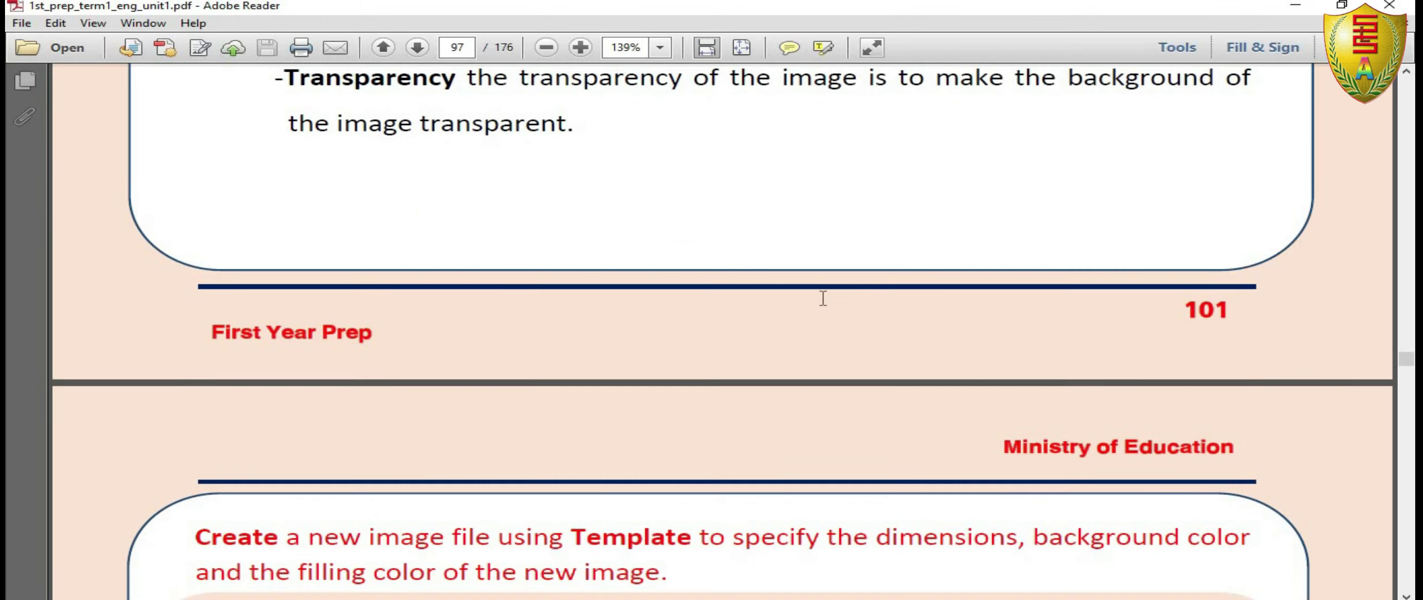
{"action": "scroll", "coordinate": [822, 299], "scroll_direction": "down", "scroll_amount": 5}
{"action": "scroll", "coordinate": [817, 297], "scroll_direction": "down", "scroll_amount": 5}
{"action": "scroll", "coordinate": [812, 296], "scroll_direction": "down", "scroll_amount": 5}
{"action": "scroll", "coordinate": [806, 296], "scroll_direction": "down", "scroll_amount": 4}
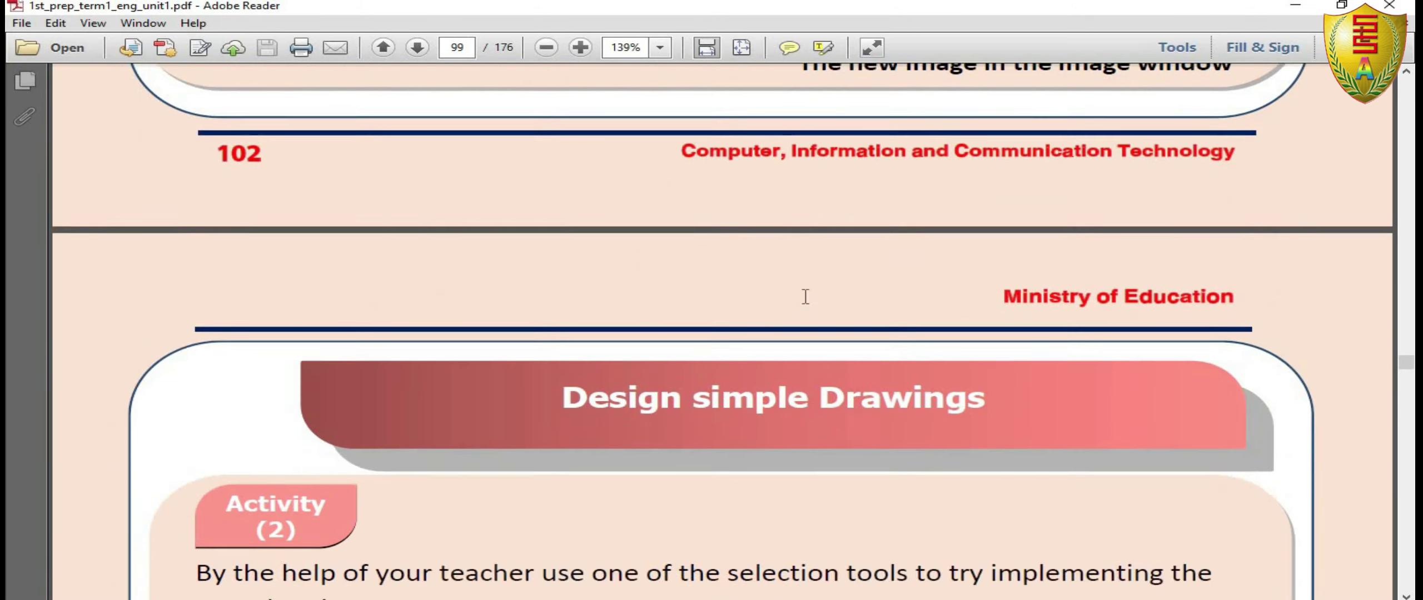
{"action": "scroll", "coordinate": [806, 295], "scroll_direction": "down", "scroll_amount": 5}
{"action": "scroll", "coordinate": [805, 296], "scroll_direction": "down", "scroll_amount": 1}
{"action": "scroll", "coordinate": [803, 295], "scroll_direction": "up", "scroll_amount": 1}
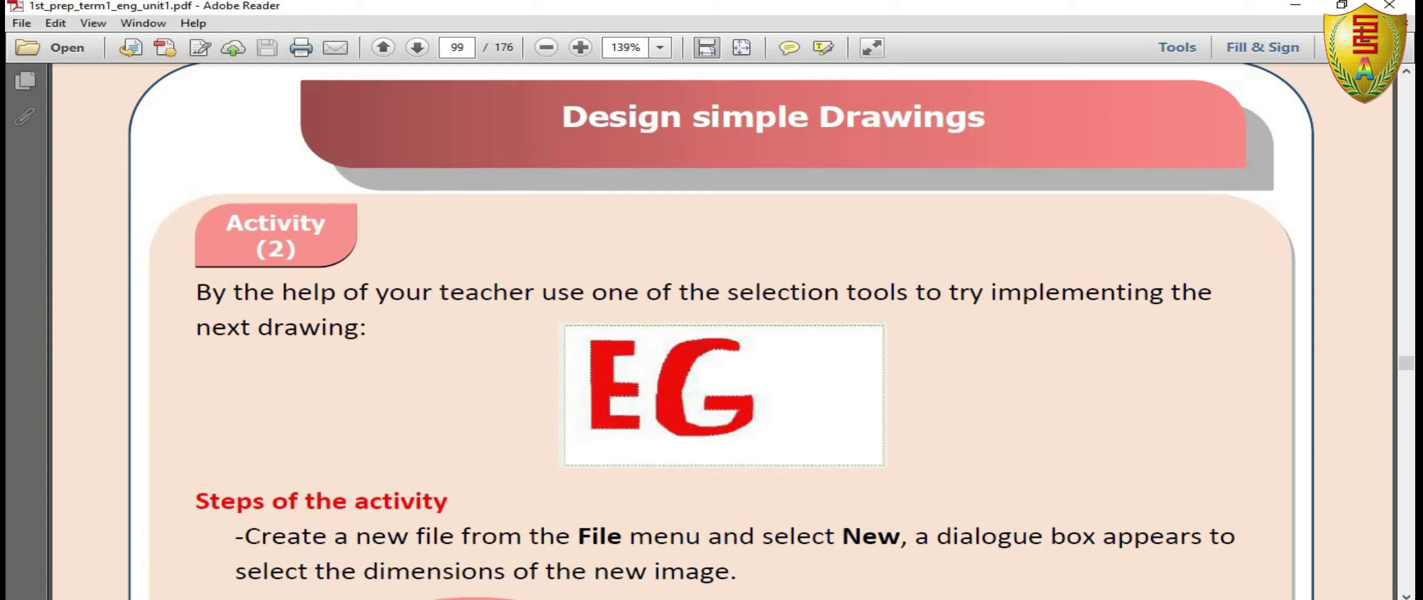
{"action": "scroll", "coordinate": [700, 348], "scroll_direction": "down", "scroll_amount": 3}
{"action": "scroll", "coordinate": [701, 348], "scroll_direction": "down", "scroll_amount": 1}
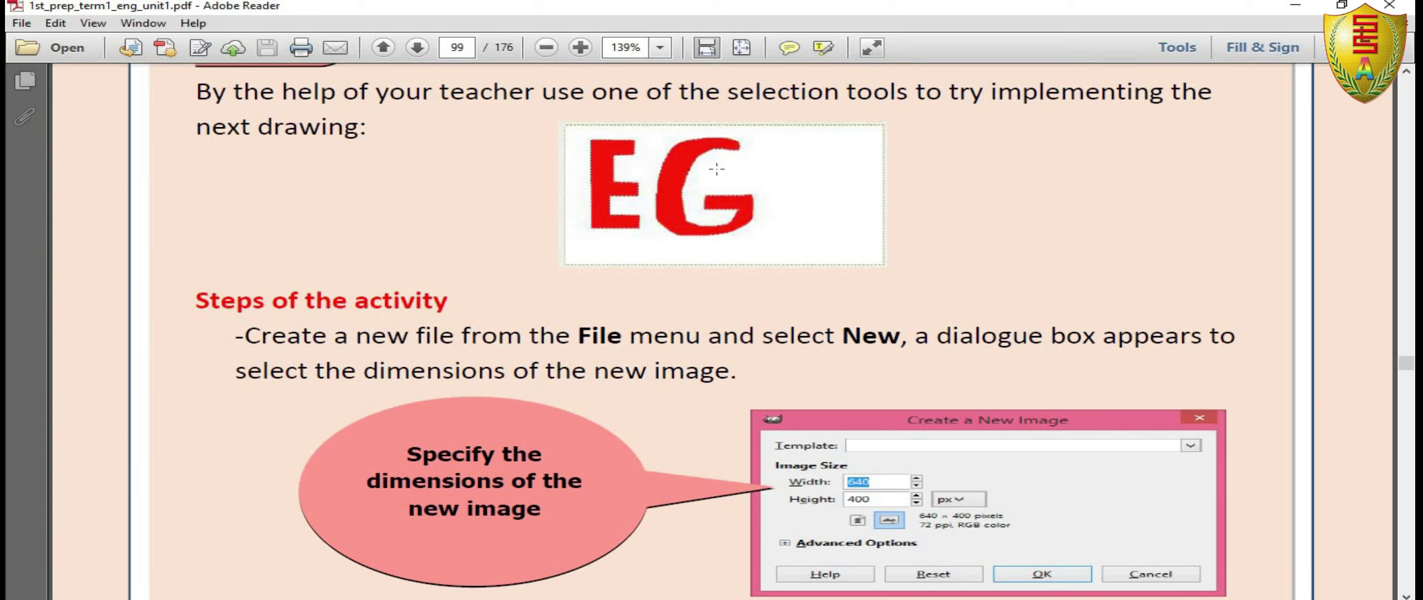
{"action": "scroll", "coordinate": [718, 374], "scroll_direction": "down", "scroll_amount": 3}
{"action": "scroll", "coordinate": [718, 374], "scroll_direction": "down", "scroll_amount": 8}
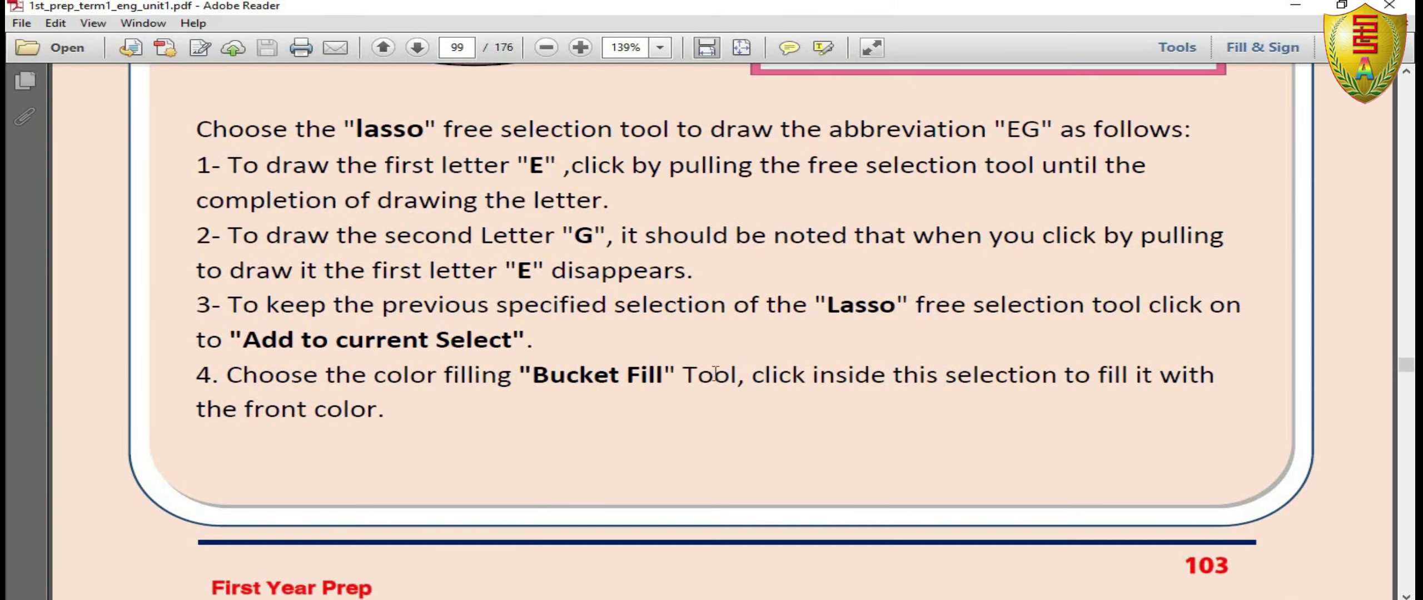
{"action": "scroll", "coordinate": [718, 373], "scroll_direction": "up", "scroll_amount": 4}
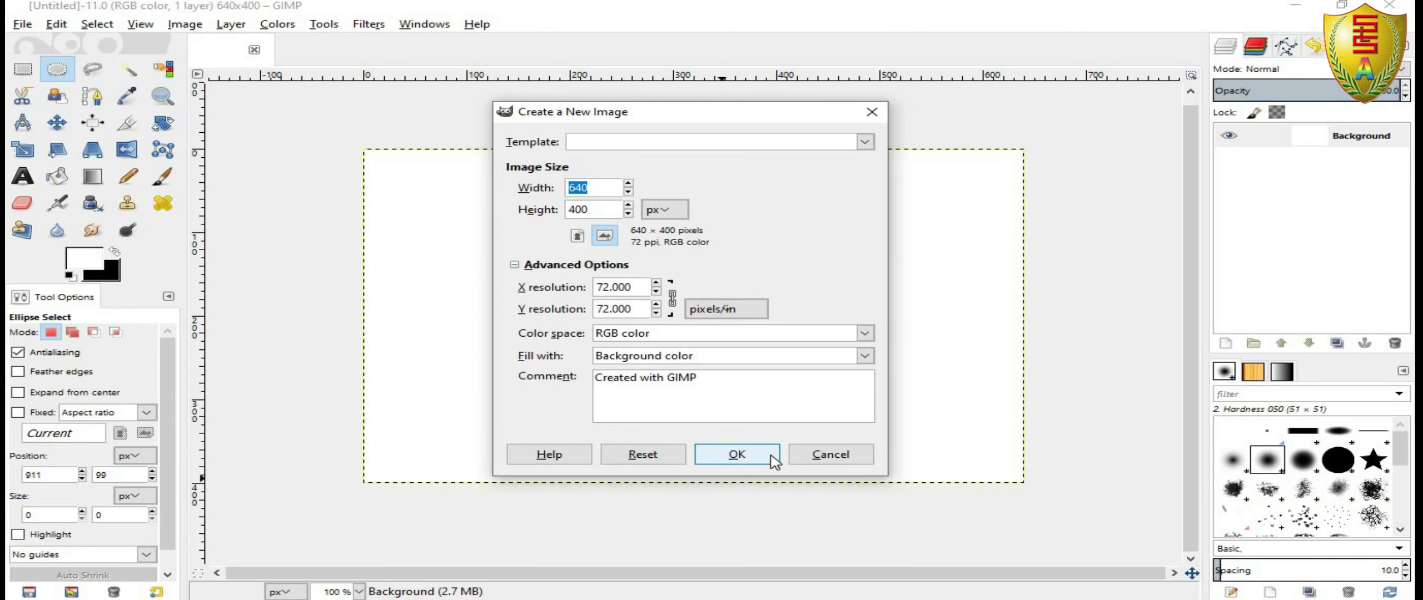
Create the white 640×400 image, close the extra black image, and choose Free Select.
{"action": "left_click", "coordinate": [748, 455]}
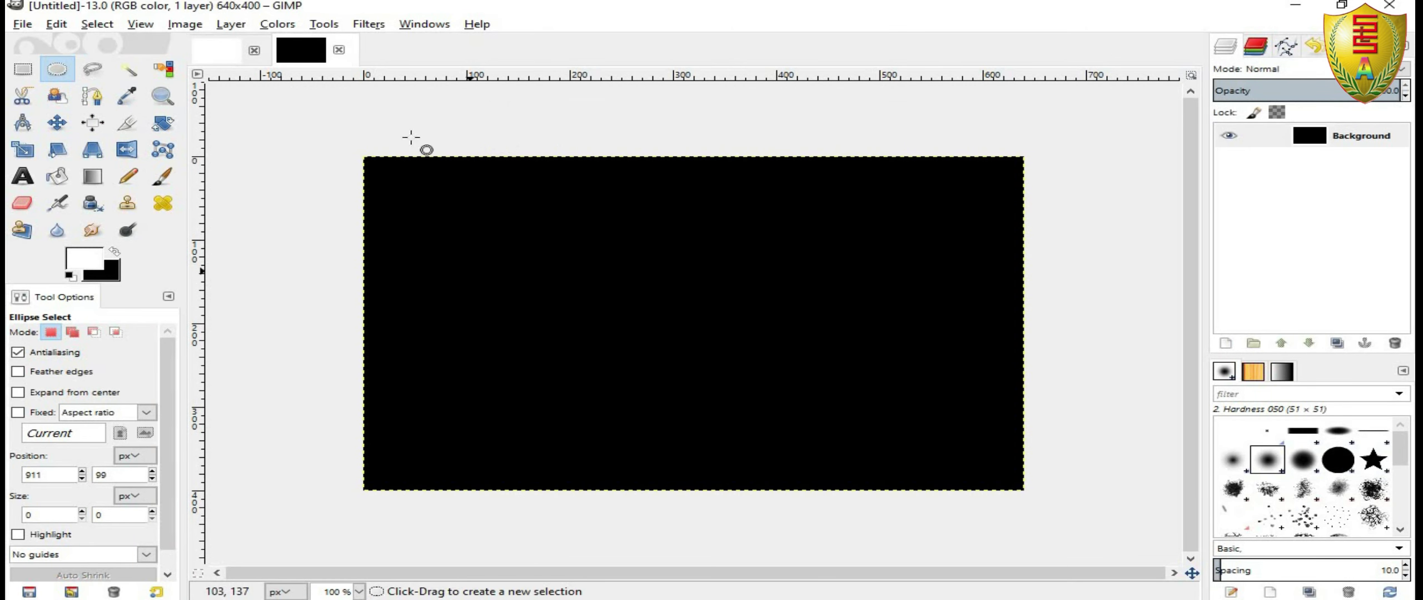
{"action": "left_click", "coordinate": [338, 49]}
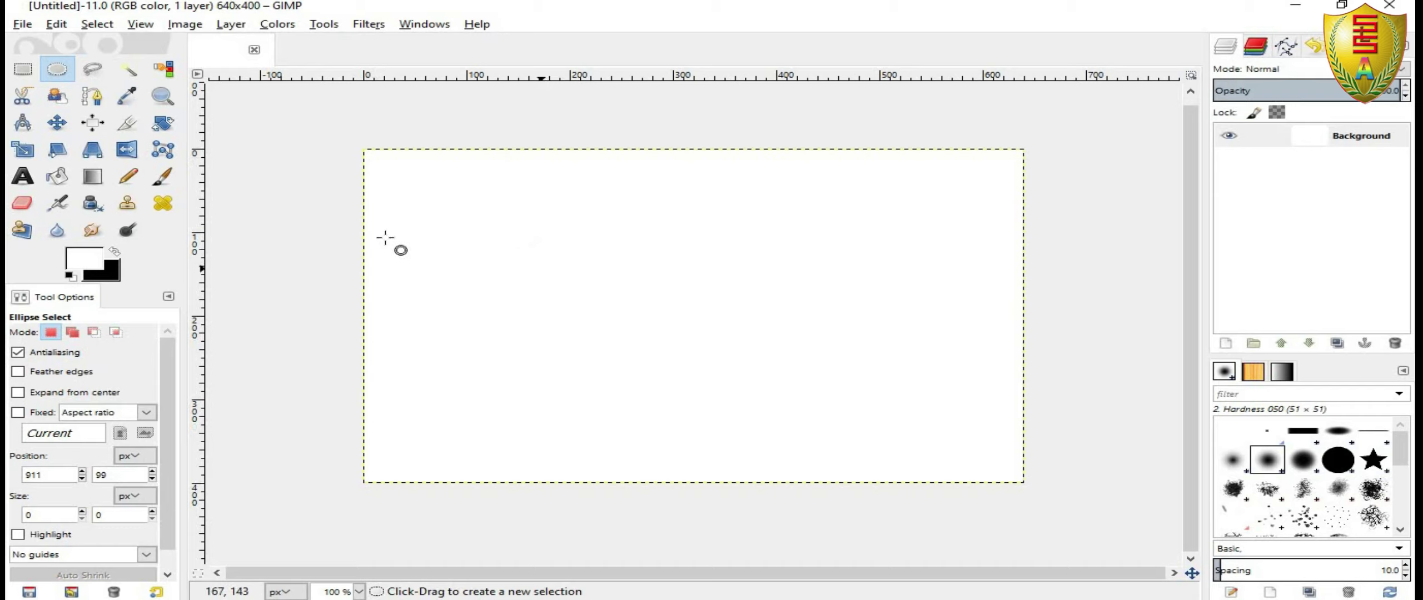
{"action": "left_click", "coordinate": [93, 71]}
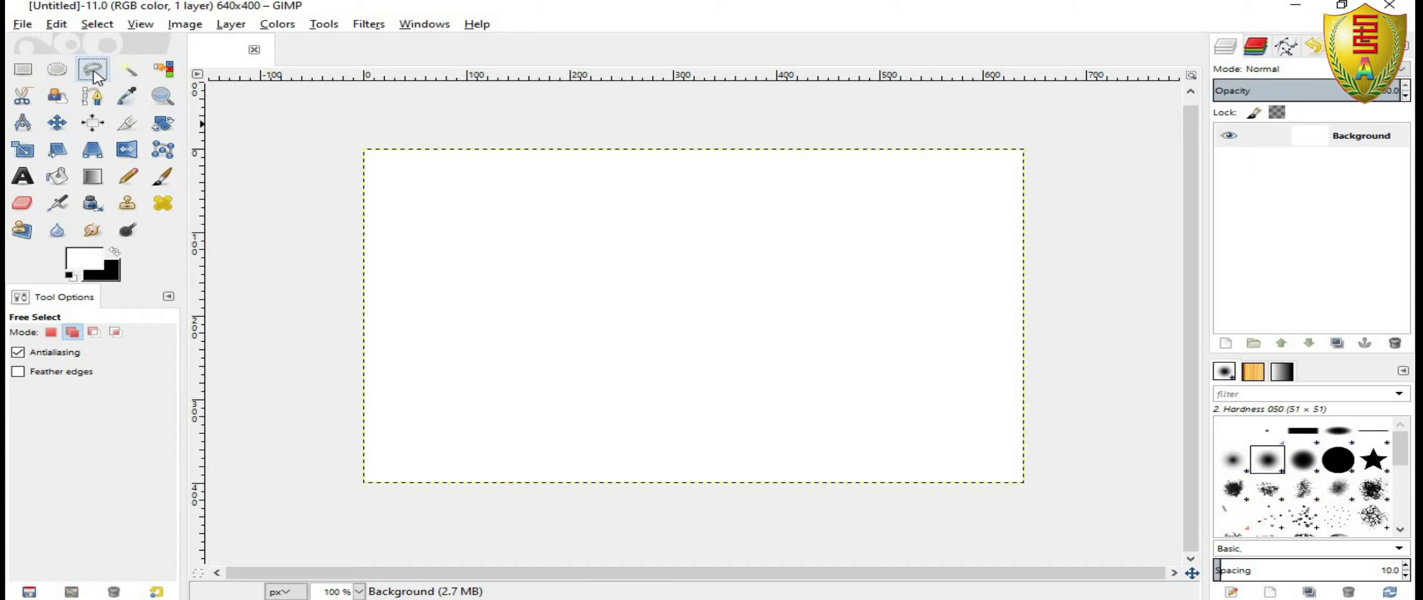
Trace a closed freehand selection outlining the block letter E.
{"action": "left_click", "coordinate": [598, 194]}
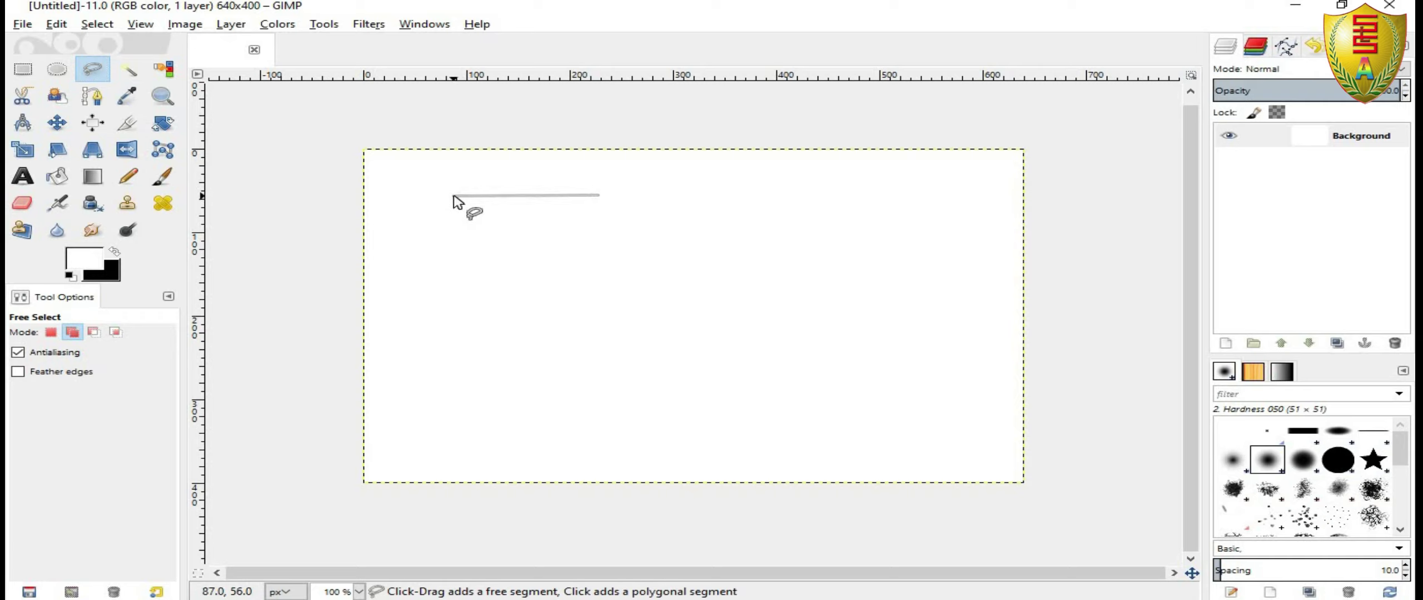
{"action": "left_click", "coordinate": [453, 195]}
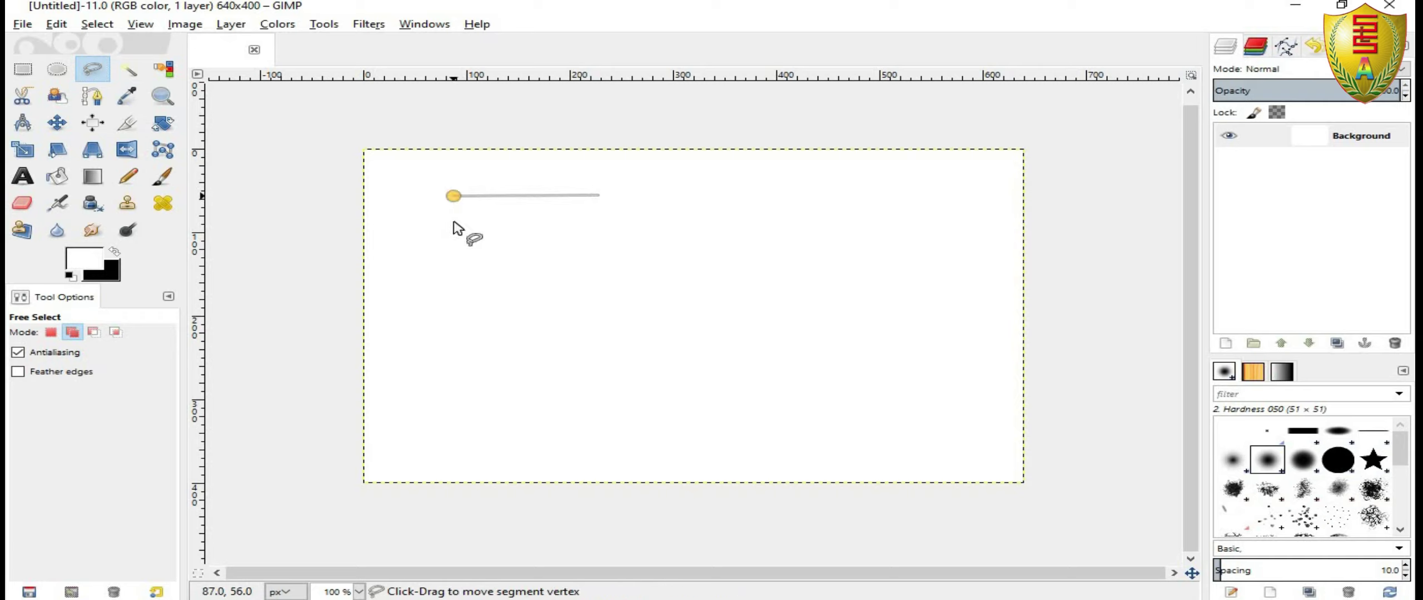
{"action": "left_click", "coordinate": [456, 432]}
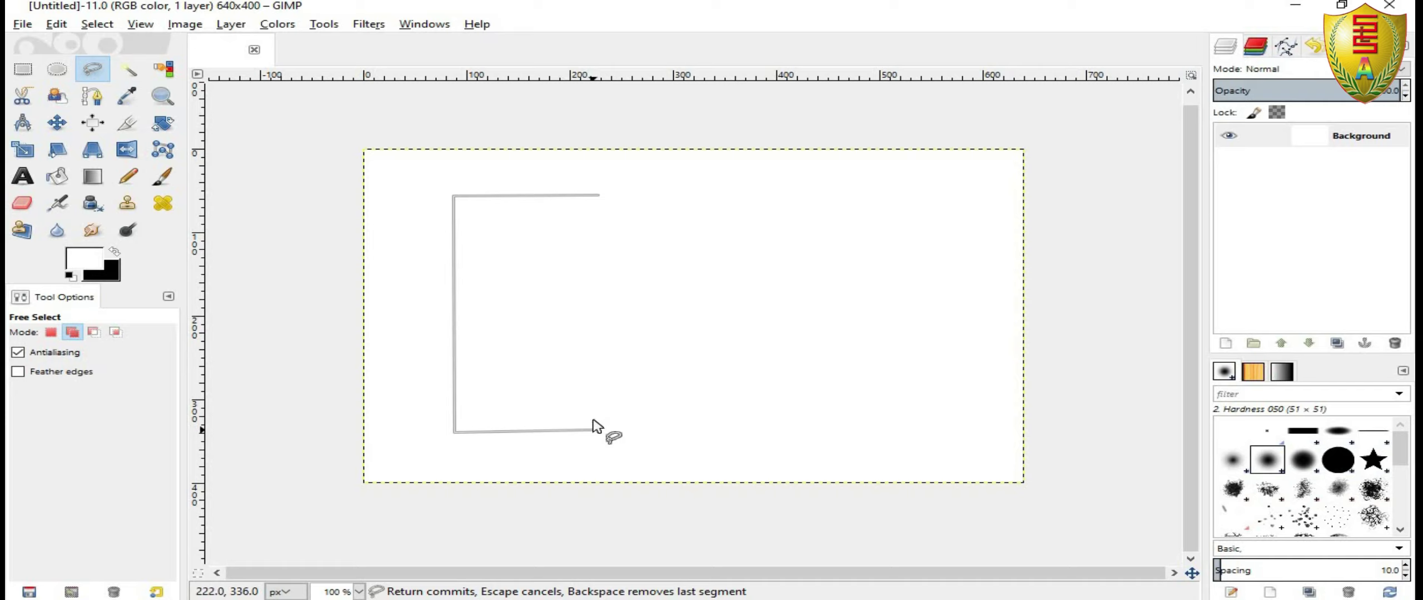
{"action": "left_click", "coordinate": [593, 430]}
{"action": "left_click", "coordinate": [590, 360]}
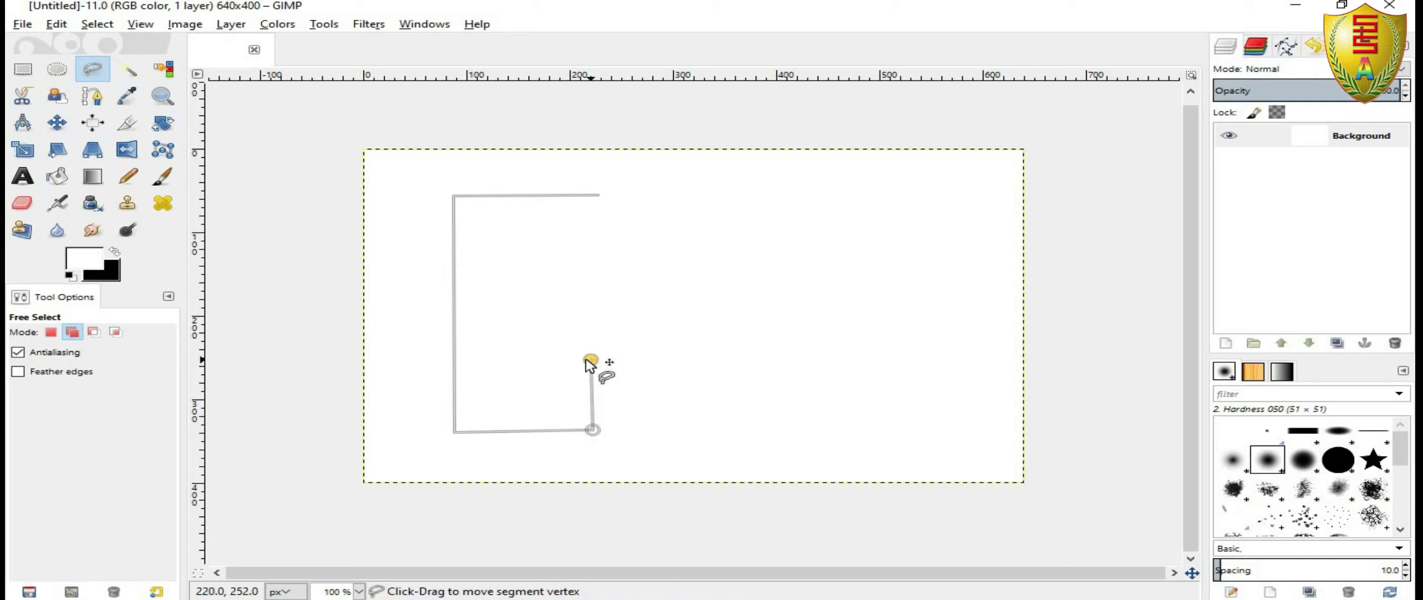
{"action": "left_click", "coordinate": [510, 358]}
{"action": "left_click", "coordinate": [513, 302]}
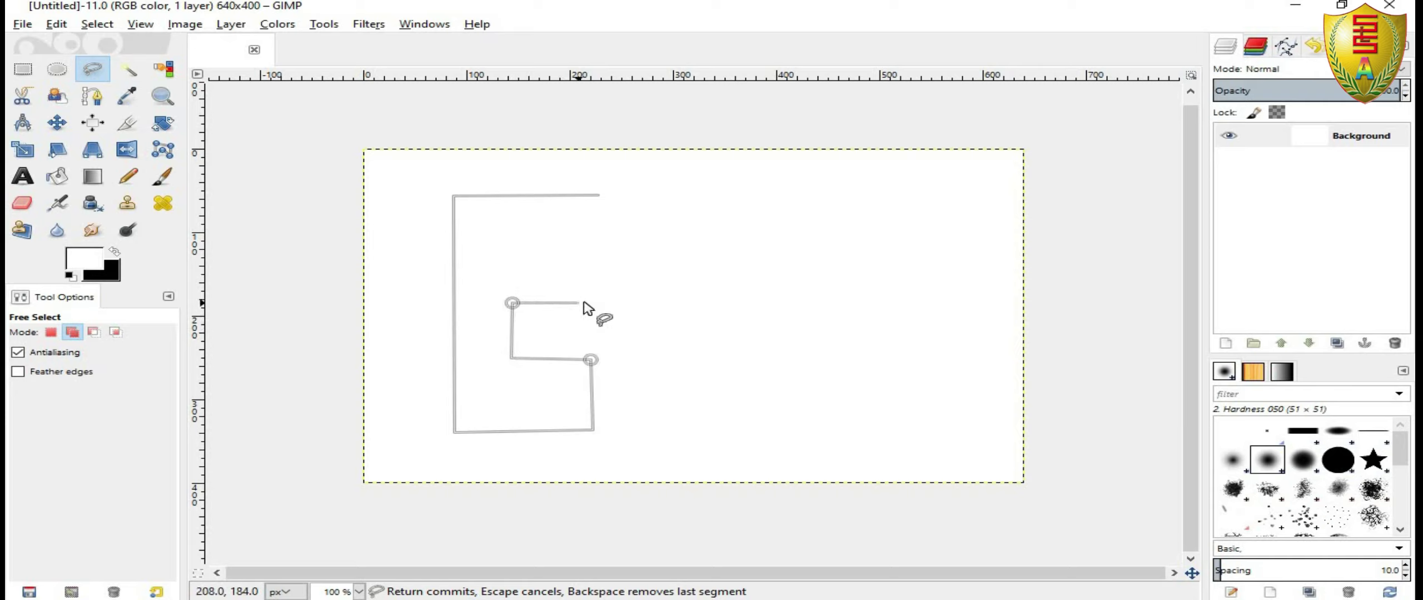
{"action": "left_click", "coordinate": [584, 303]}
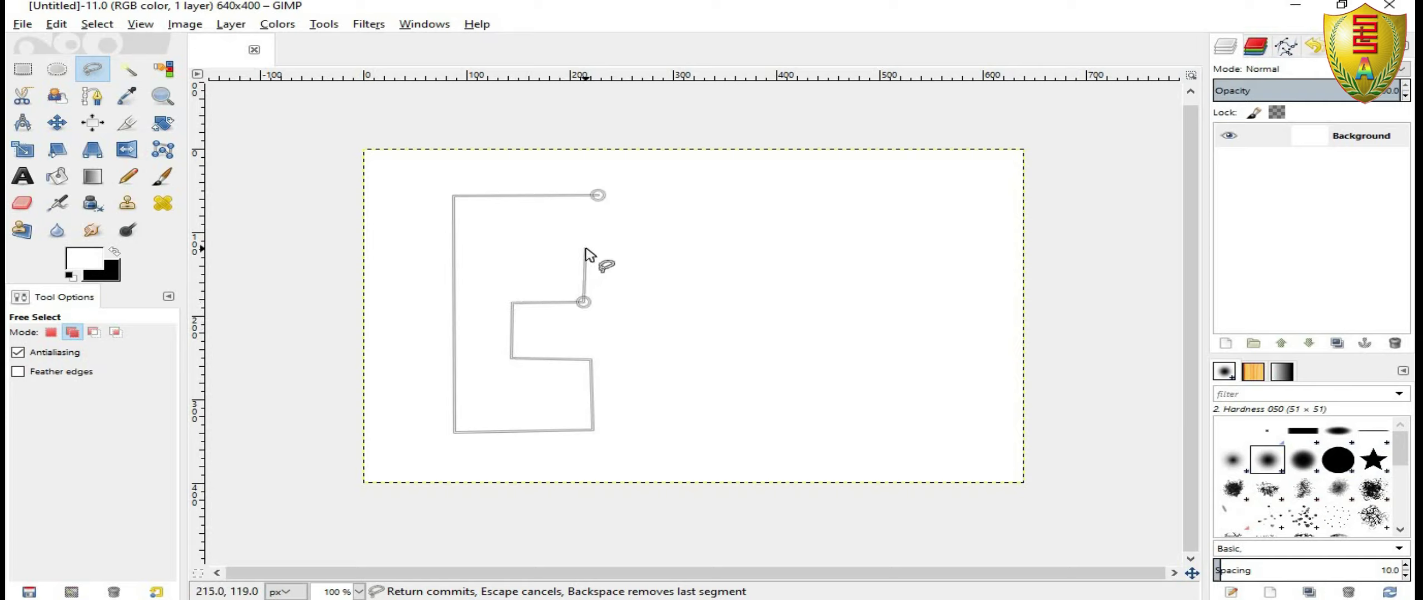
{"action": "left_click", "coordinate": [585, 249]}
{"action": "left_click", "coordinate": [508, 246]}
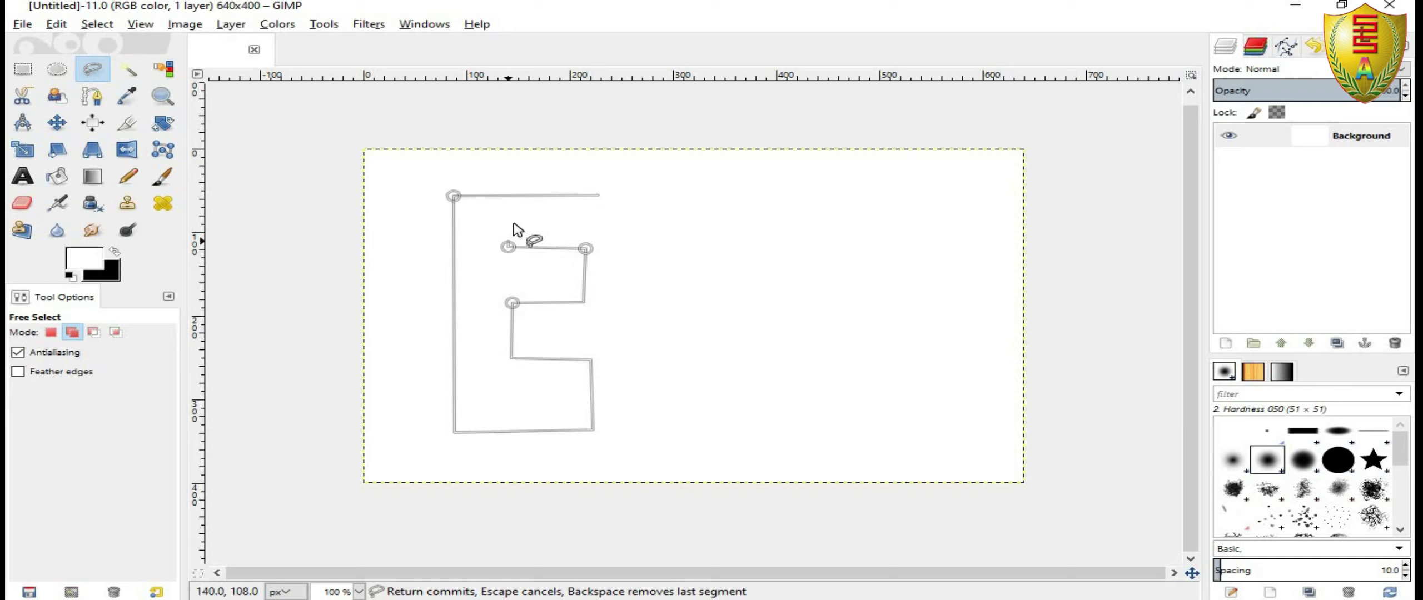
{"action": "left_click", "coordinate": [505, 215]}
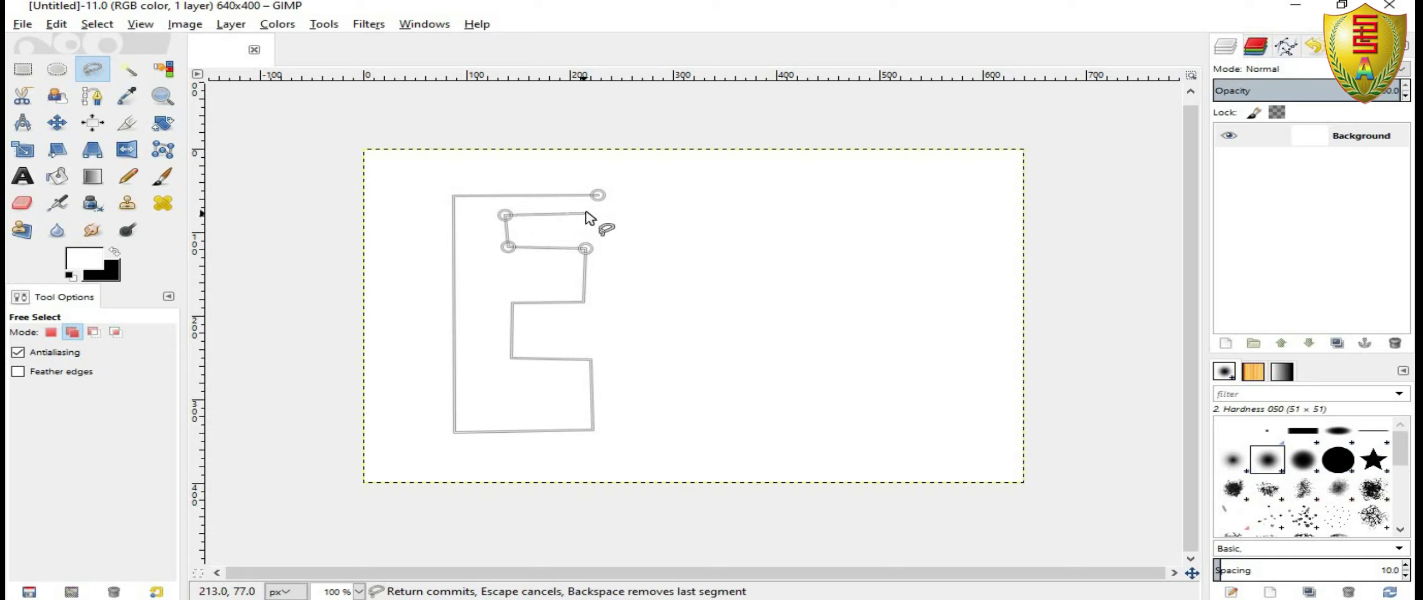
{"action": "left_click", "coordinate": [599, 217]}
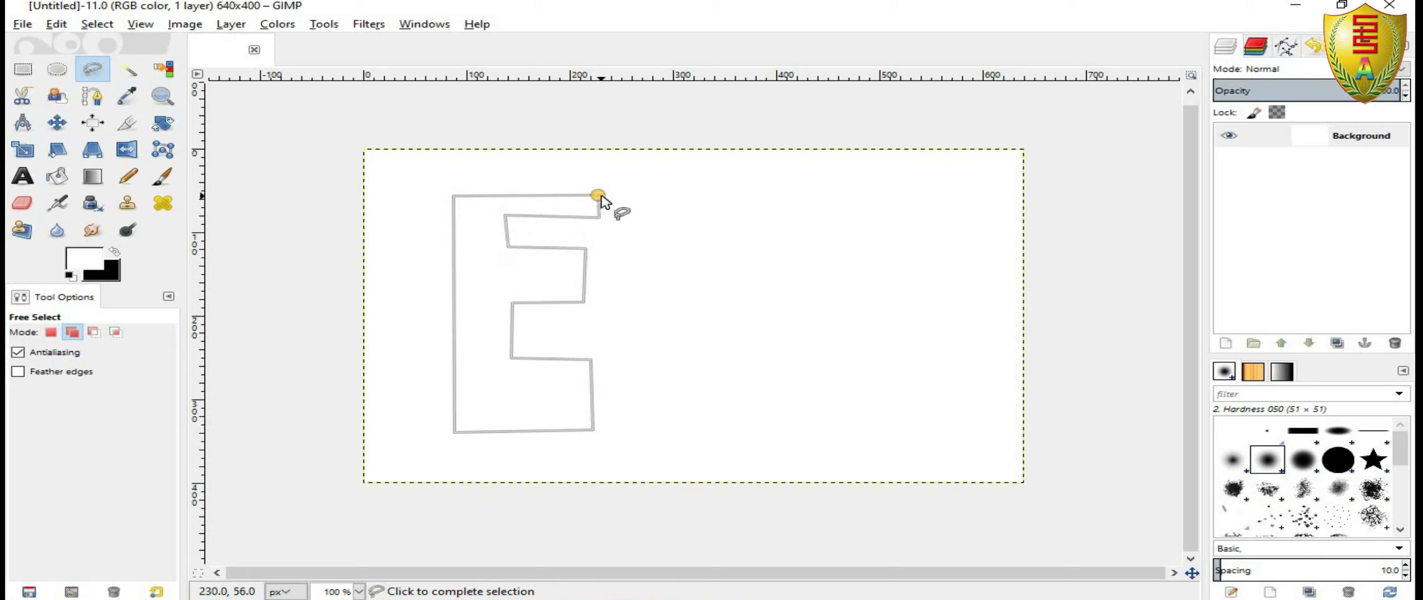
{"action": "left_click", "coordinate": [600, 196]}
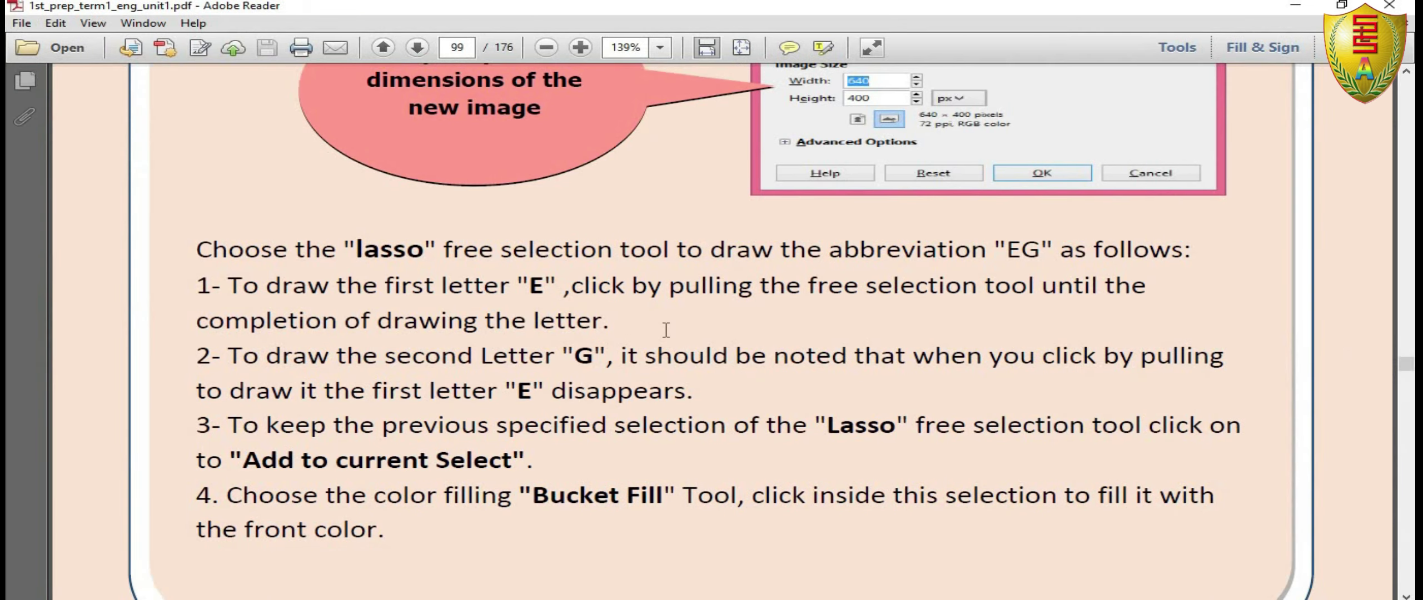
Trace a closed G-shaped freehand selection to the right, replacing the E selection.
{"action": "scroll", "coordinate": [666, 330], "scroll_direction": "down", "scroll_amount": 3}
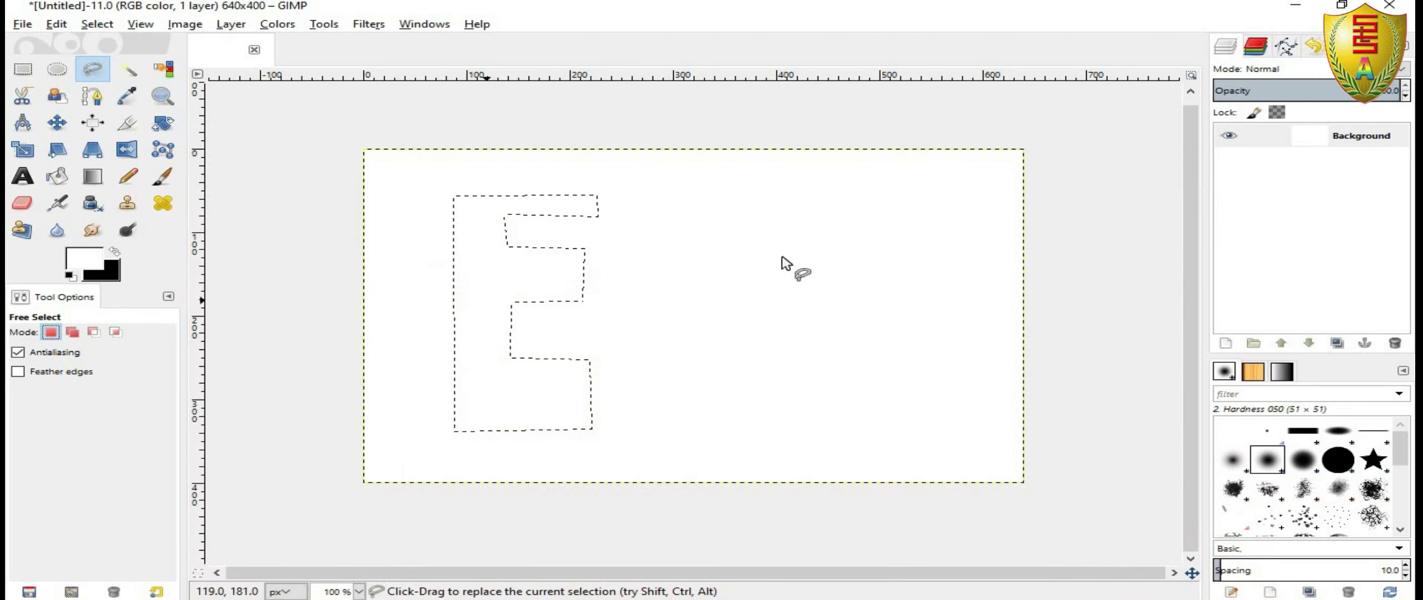
{"action": "left_click", "coordinate": [848, 209]}
{"action": "left_click", "coordinate": [751, 215]}
{"action": "left_click", "coordinate": [738, 351]}
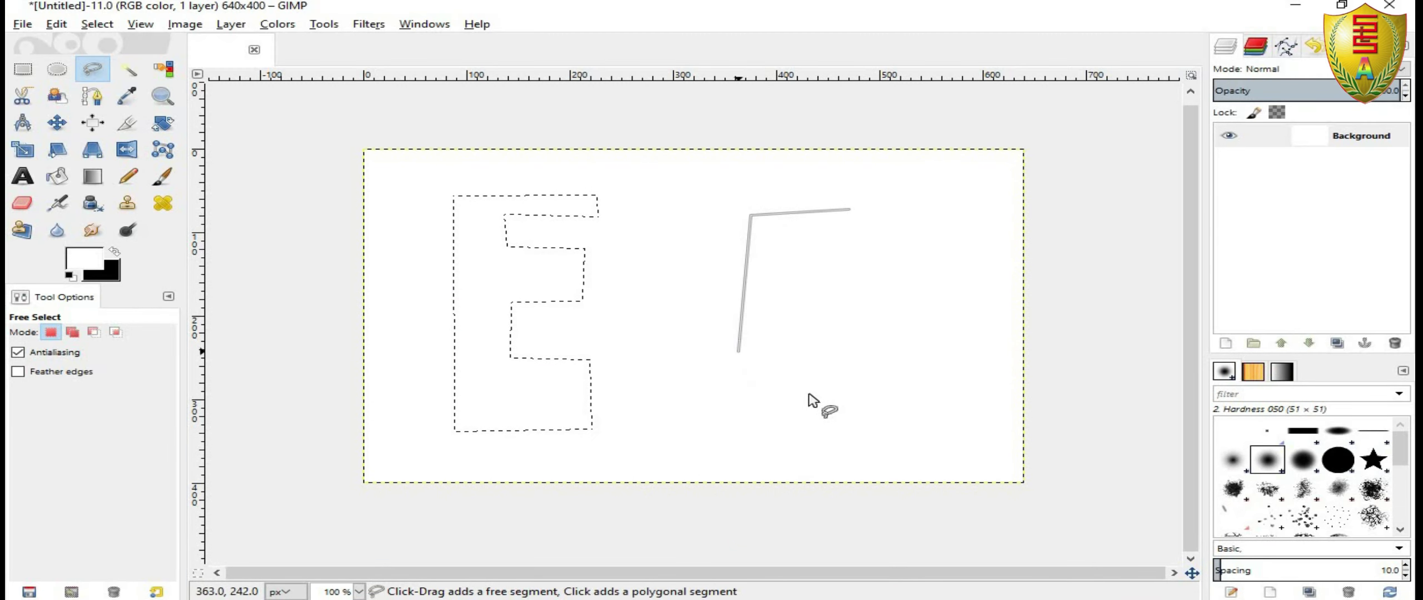
{"action": "left_click", "coordinate": [830, 393]}
{"action": "left_click", "coordinate": [944, 341]}
{"action": "left_click", "coordinate": [851, 308]}
{"action": "left_click", "coordinate": [847, 240]}
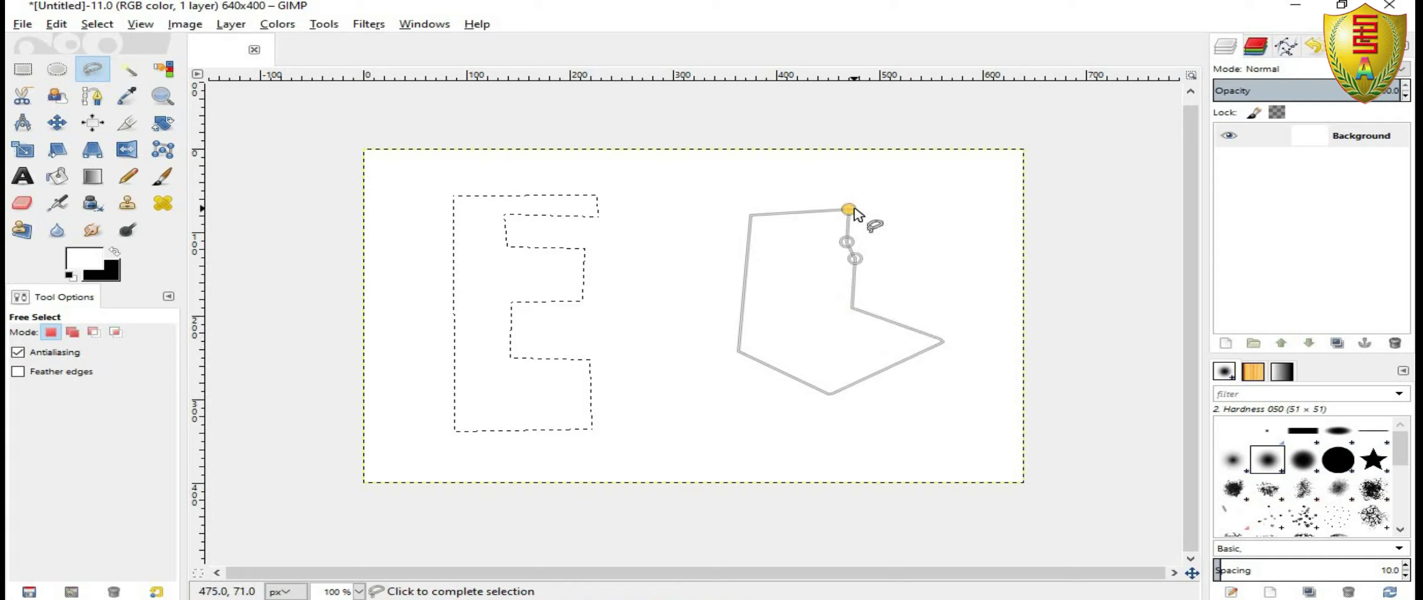
{"action": "left_click", "coordinate": [849, 210]}
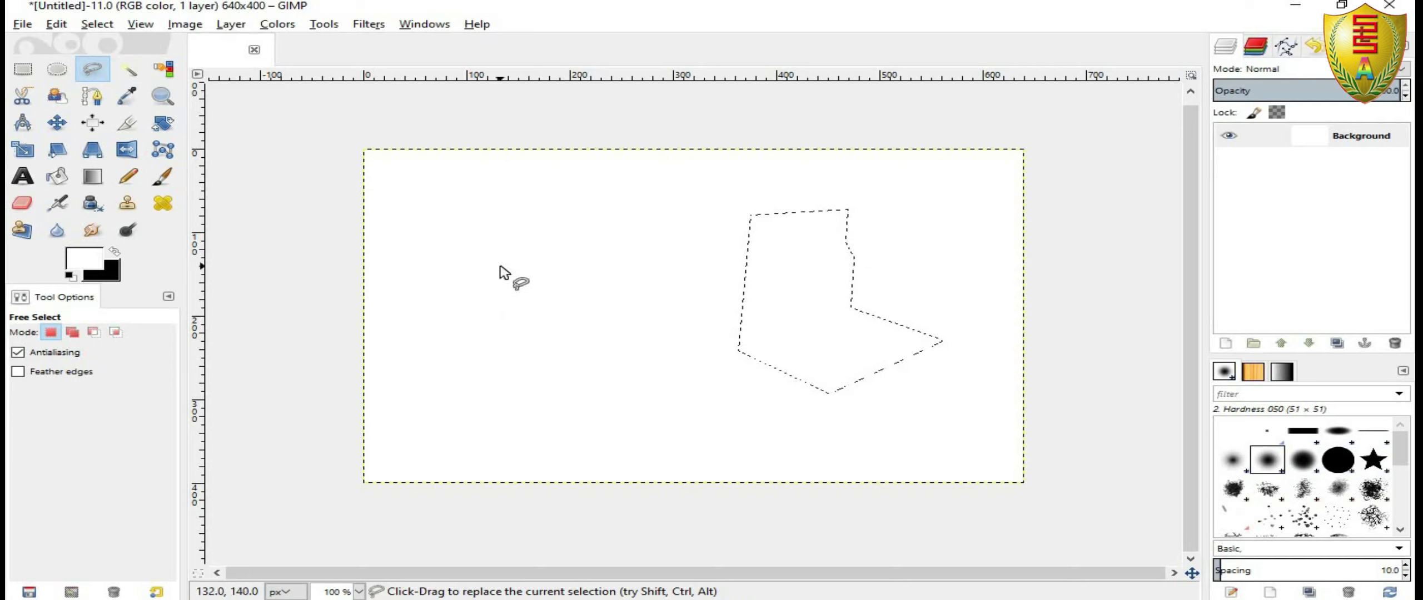
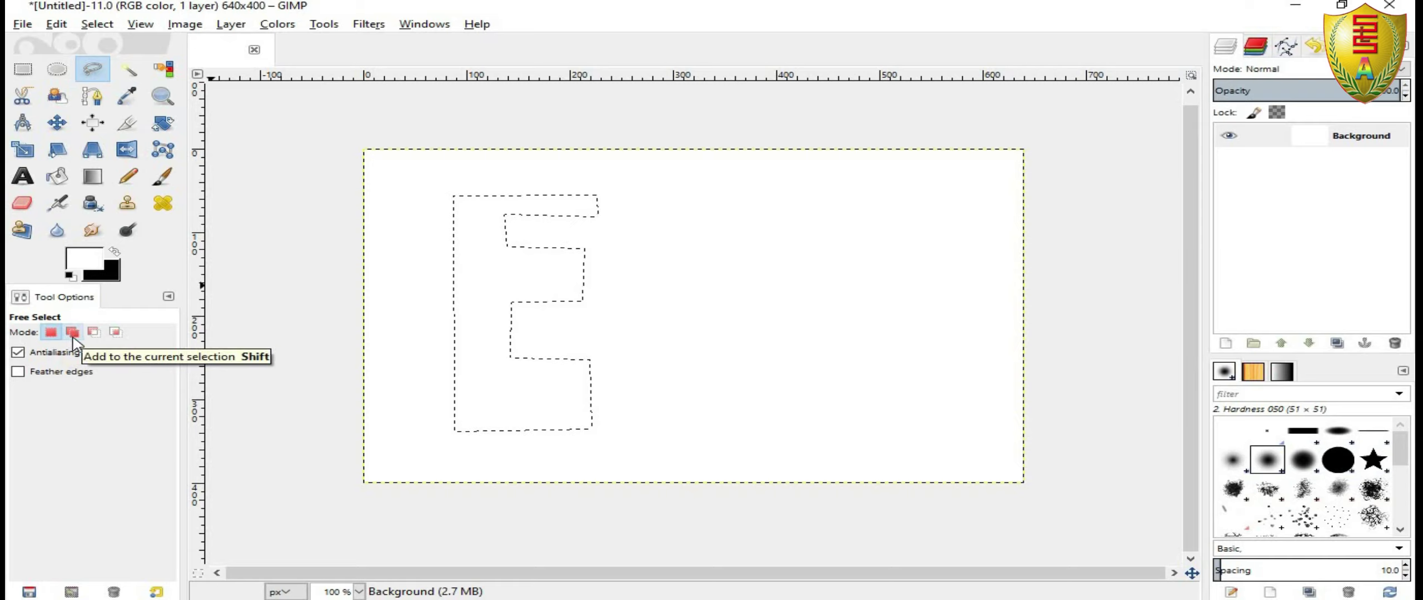
Switch Free Select to Add mode so new outlines join the E selection.
{"action": "left_click", "coordinate": [72, 333]}
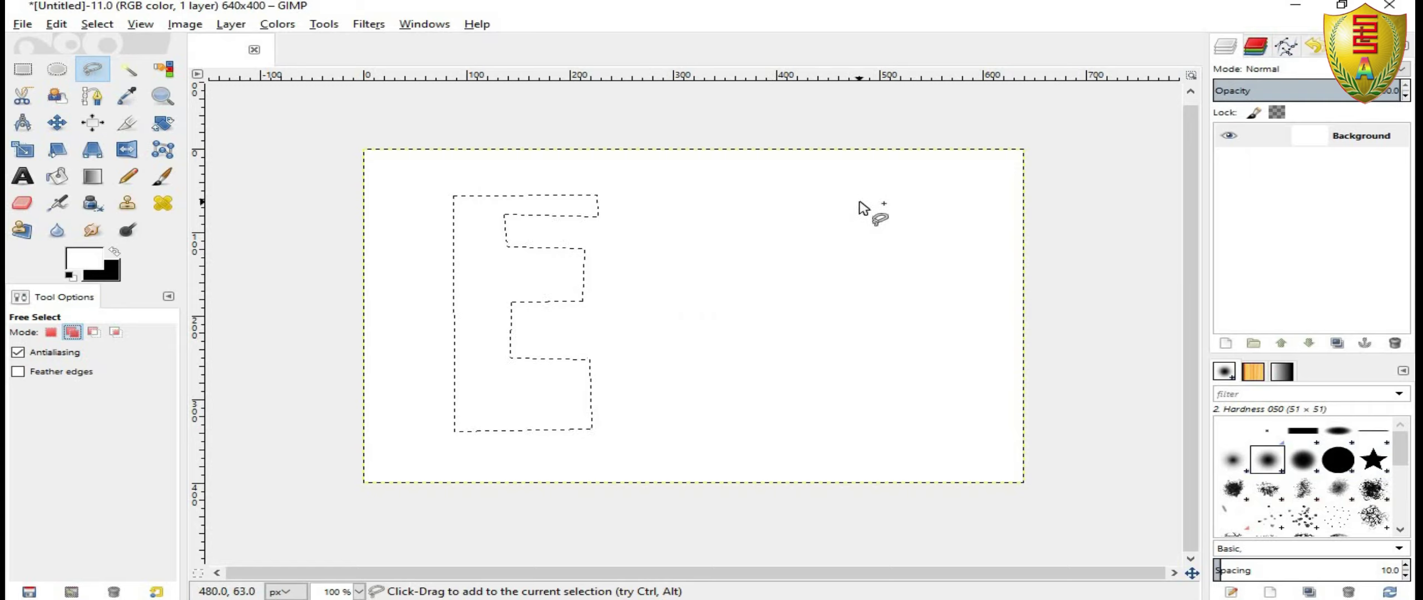
Trace the G's outer edge: top, left side, bottom and right side.
{"action": "left_click", "coordinate": [860, 202]}
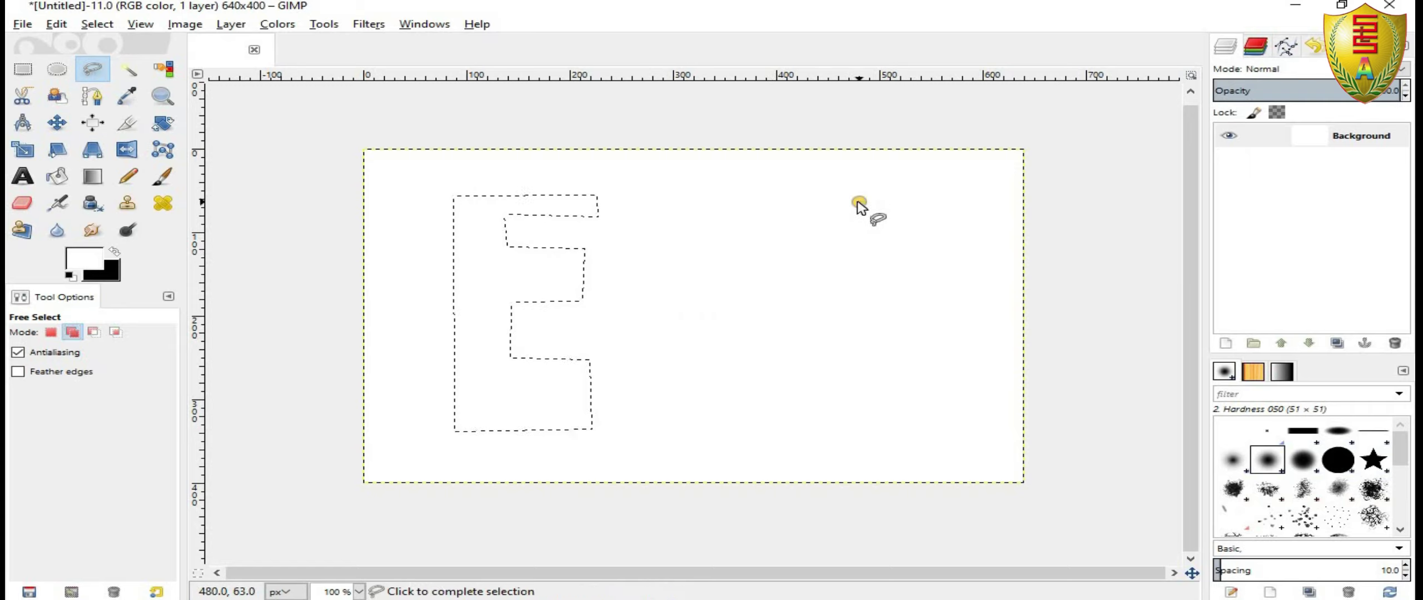
{"action": "left_click", "coordinate": [750, 204]}
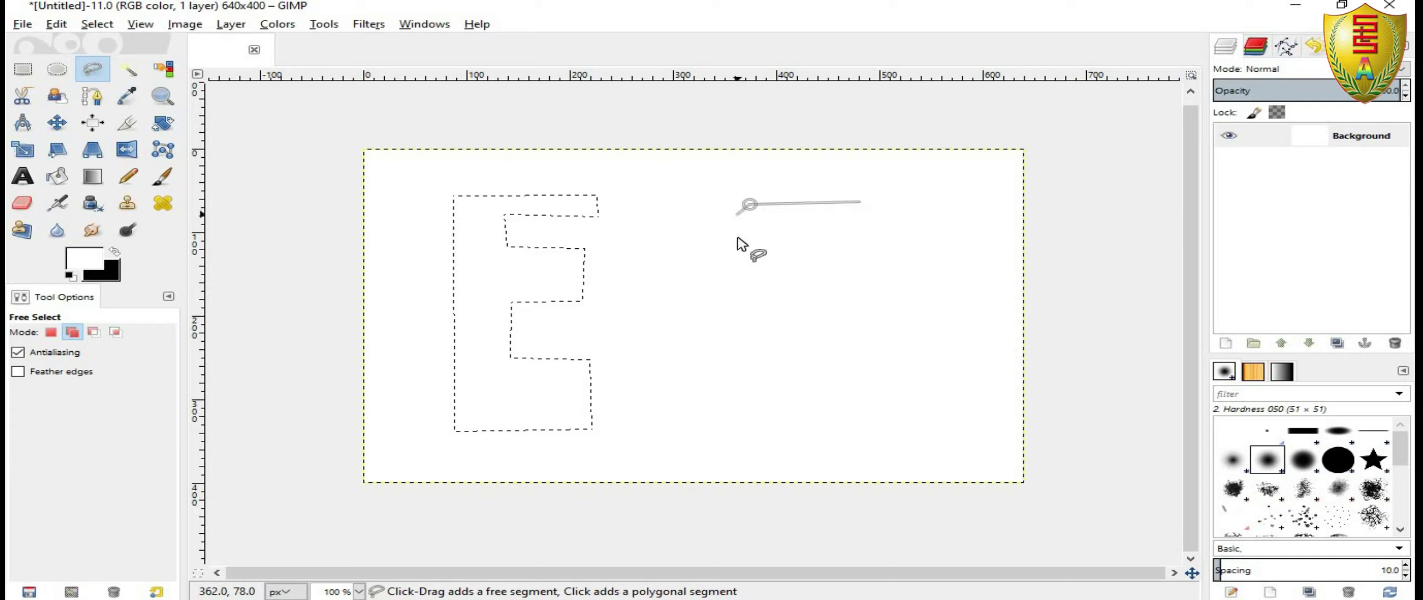
{"action": "left_click", "coordinate": [709, 287]}
{"action": "left_click", "coordinate": [744, 407]}
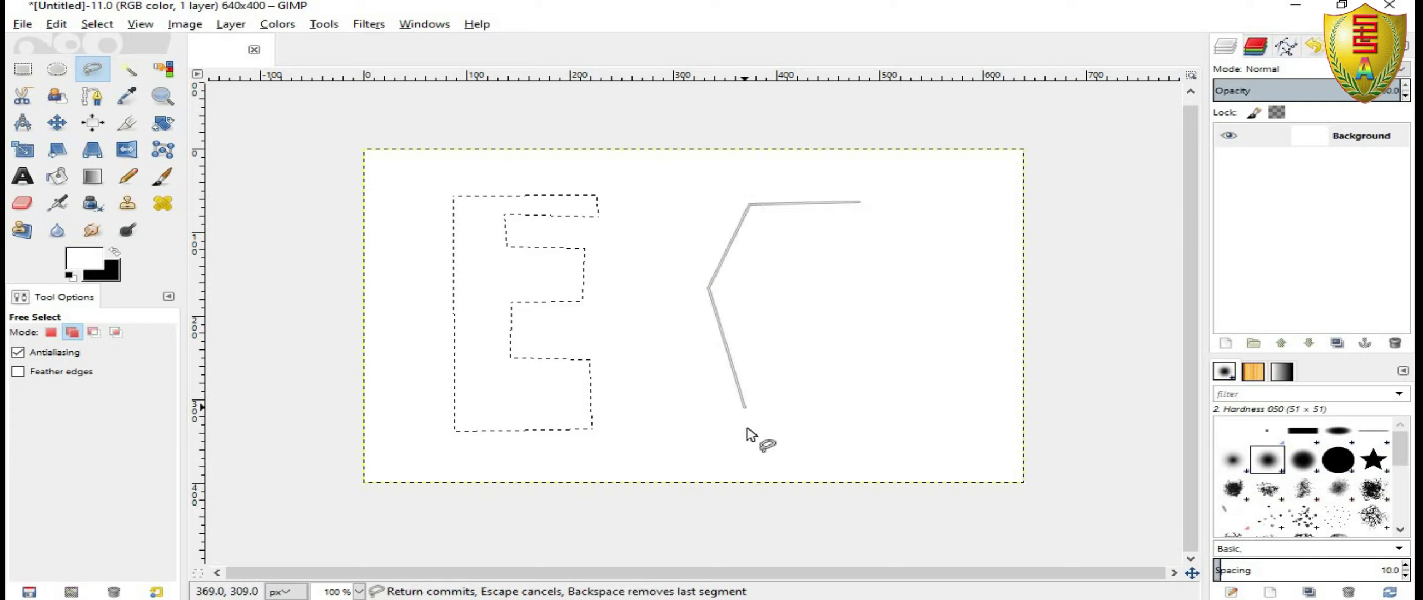
{"action": "left_click", "coordinate": [810, 444]}
{"action": "left_click", "coordinate": [919, 440]}
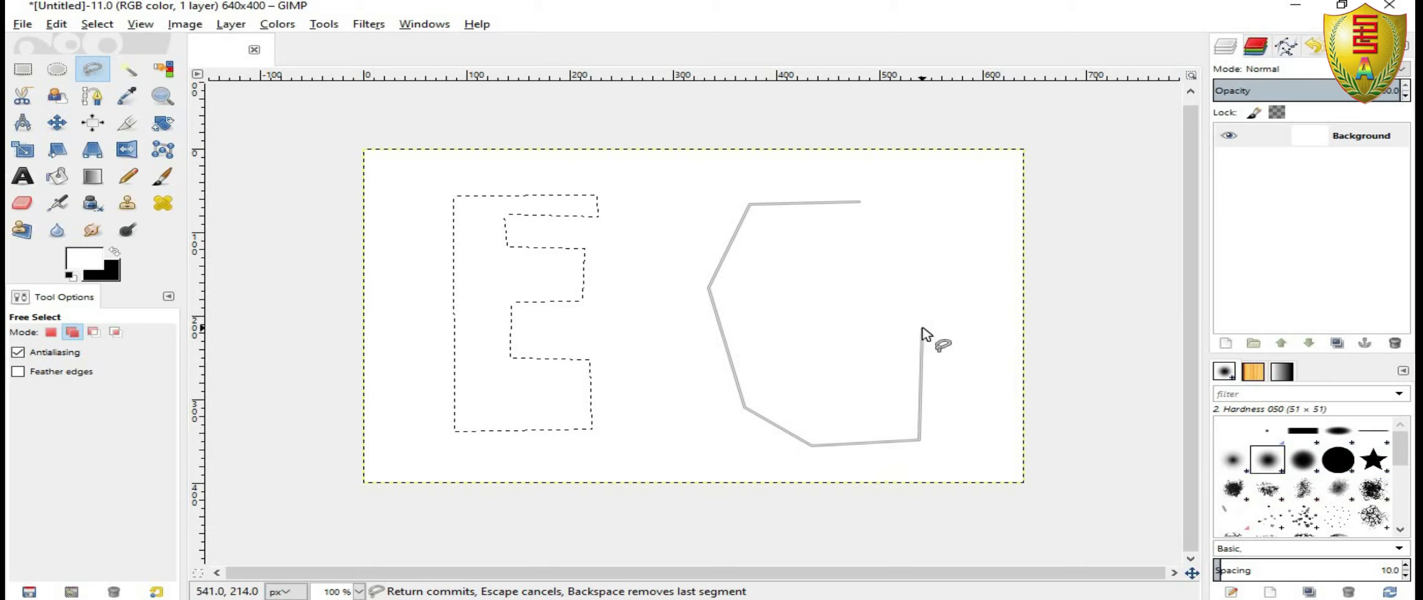
{"action": "left_click", "coordinate": [922, 328]}
Trace the G's bar and inner curve, closing the outline at its starting point.
{"action": "left_click", "coordinate": [821, 332]}
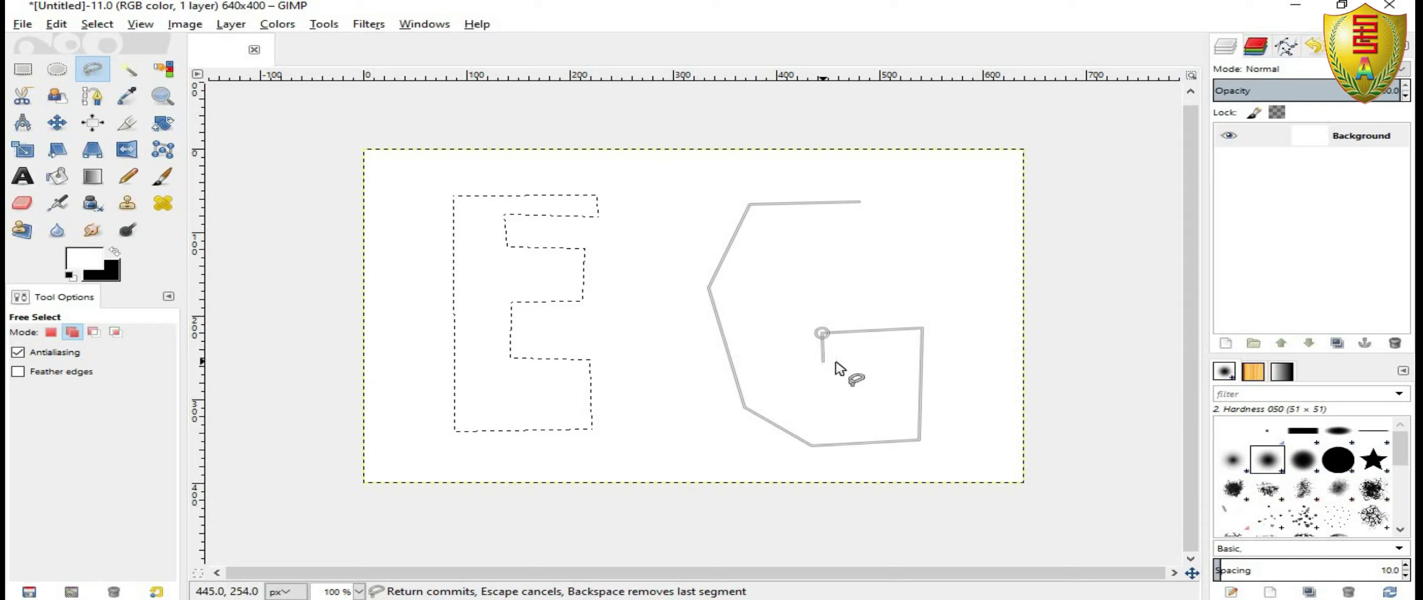
{"action": "left_click", "coordinate": [822, 361]}
{"action": "left_click", "coordinate": [887, 362]}
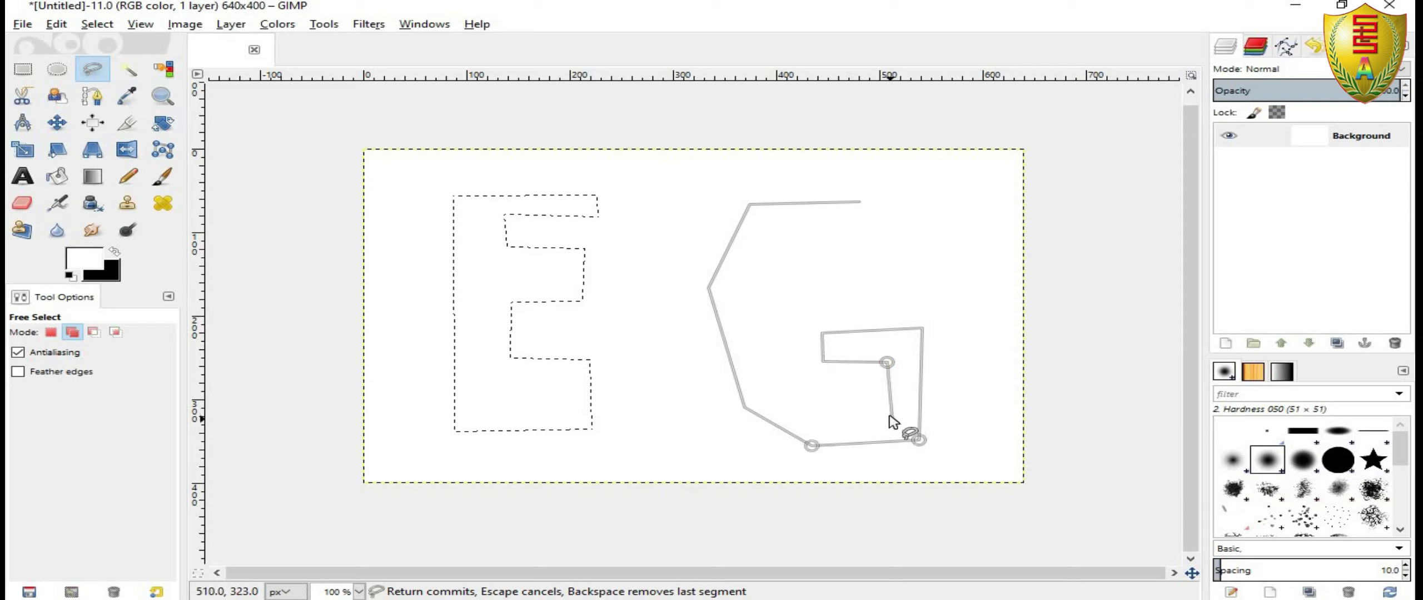
{"action": "left_click", "coordinate": [889, 412]}
{"action": "left_click", "coordinate": [816, 415]}
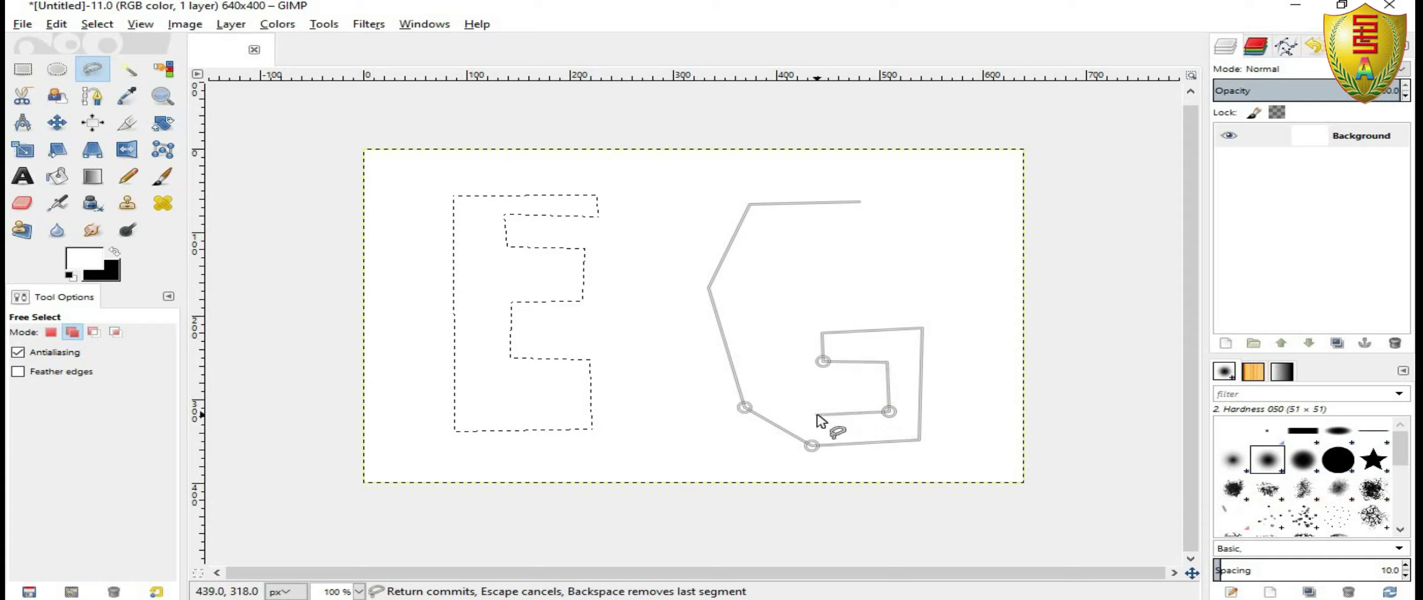
{"action": "left_click", "coordinate": [769, 370]}
{"action": "left_click", "coordinate": [750, 292]}
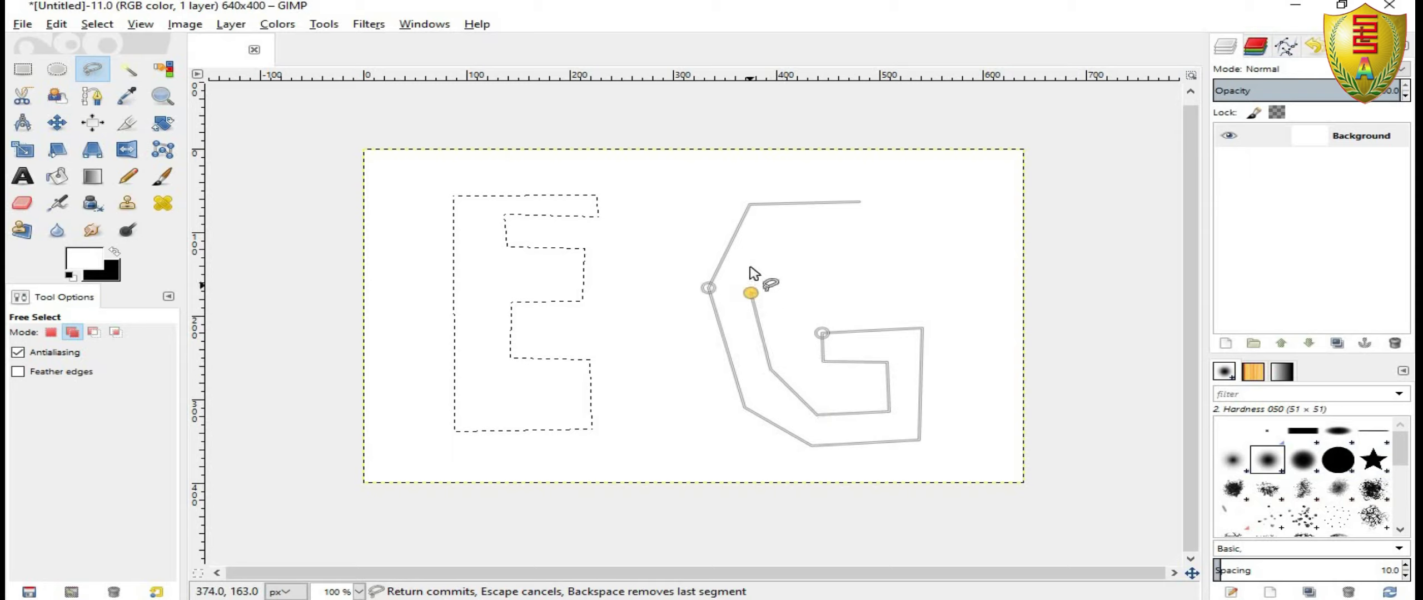
{"action": "left_click", "coordinate": [775, 230]}
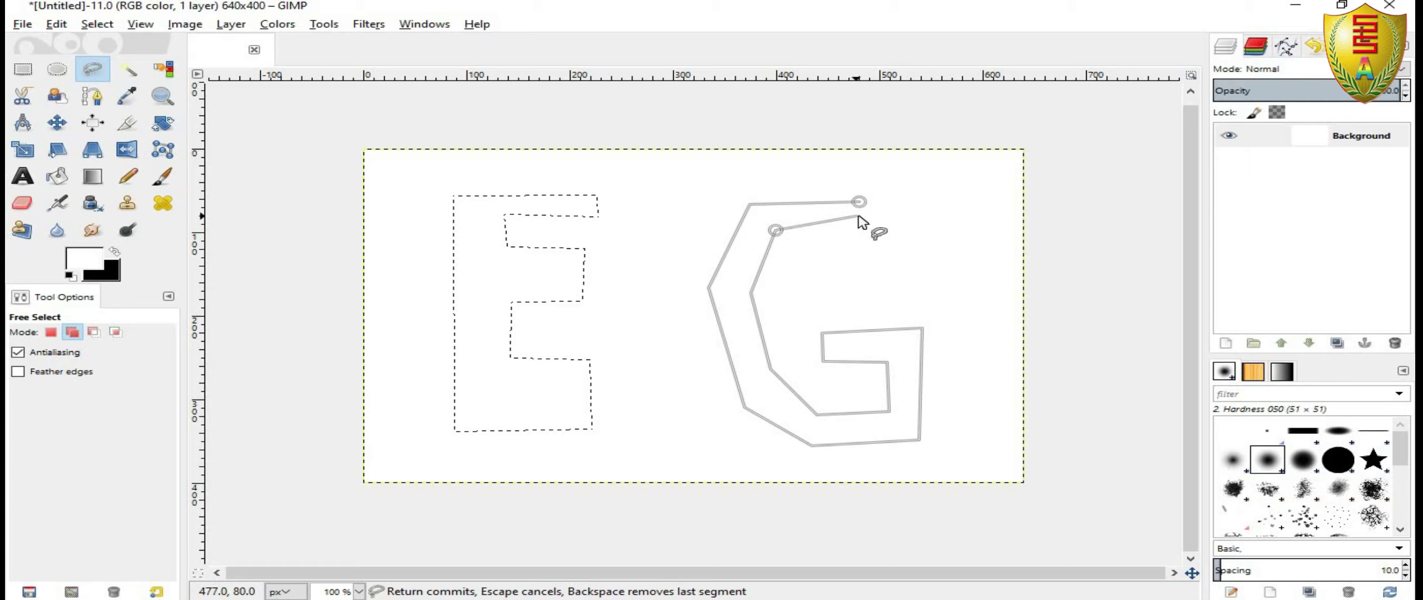
{"action": "left_click", "coordinate": [859, 202]}
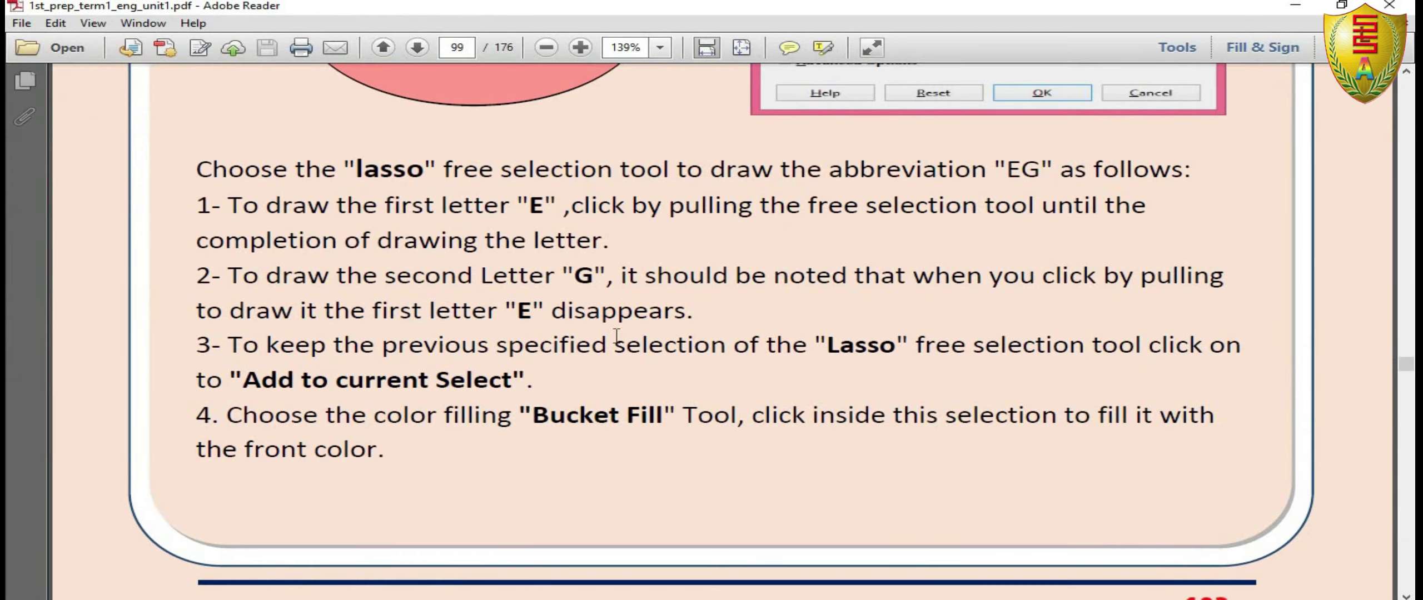
Scroll through the textbook PDF to check the instructions.
{"action": "scroll", "coordinate": [616, 336], "scroll_direction": "up", "scroll_amount": 2}
{"action": "scroll", "coordinate": [616, 336], "scroll_direction": "up", "scroll_amount": 2}
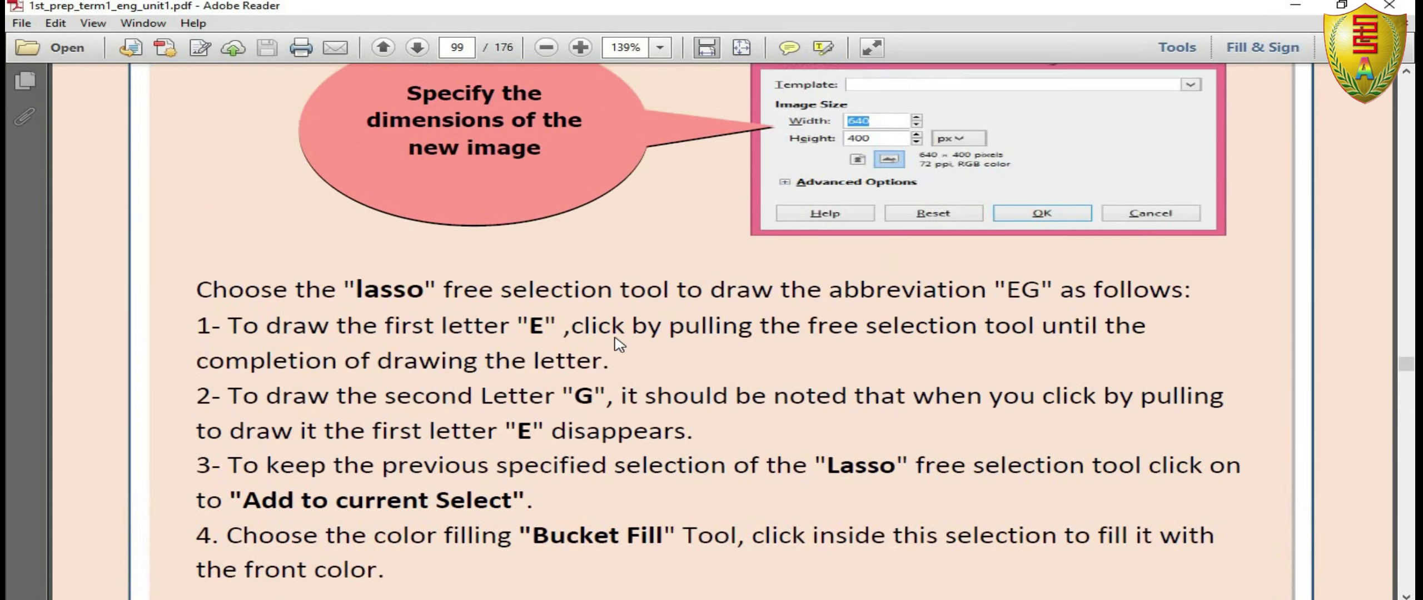
{"action": "scroll", "coordinate": [614, 339], "scroll_direction": "down", "scroll_amount": 2}
{"action": "scroll", "coordinate": [613, 340], "scroll_direction": "down", "scroll_amount": 6}
{"action": "scroll", "coordinate": [613, 340], "scroll_direction": "down", "scroll_amount": 5}
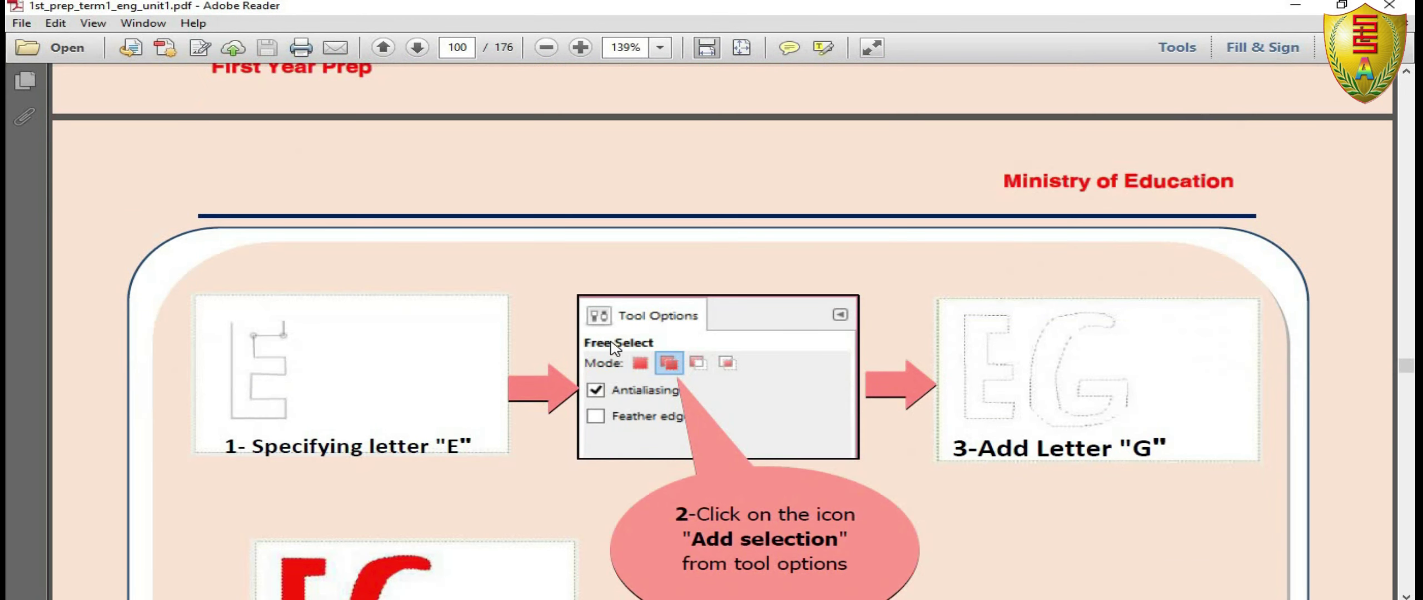
{"action": "scroll", "coordinate": [613, 347], "scroll_direction": "down", "scroll_amount": 4}
{"action": "scroll", "coordinate": [613, 347], "scroll_direction": "down", "scroll_amount": 5}
{"action": "scroll", "coordinate": [613, 347], "scroll_direction": "down", "scroll_amount": 5}
{"action": "scroll", "coordinate": [612, 348], "scroll_direction": "up", "scroll_amount": 6}
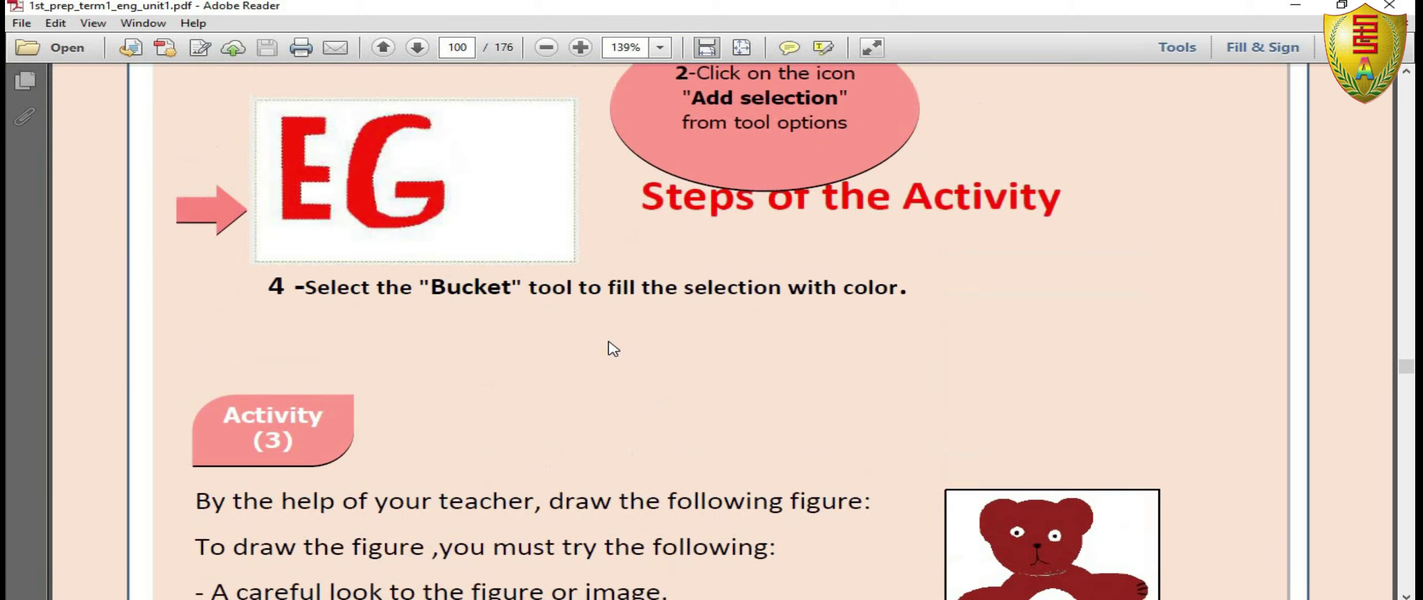
{"action": "scroll", "coordinate": [612, 349], "scroll_direction": "up", "scroll_amount": 3}
{"action": "scroll", "coordinate": [613, 349], "scroll_direction": "up", "scroll_amount": 3}
Return to the EG image and choose the Paintbrush from Tools > Paint Tools.
{"action": "key", "text": "alt+Tab"}
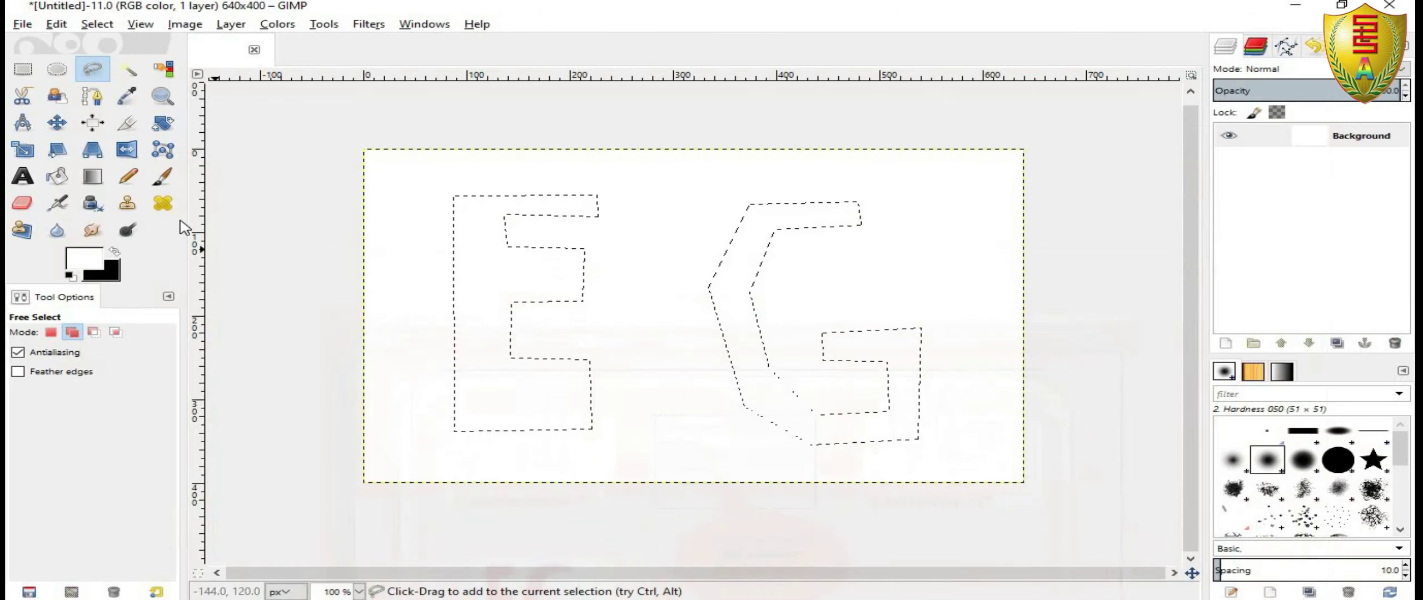
{"action": "left_click", "coordinate": [324, 25]}
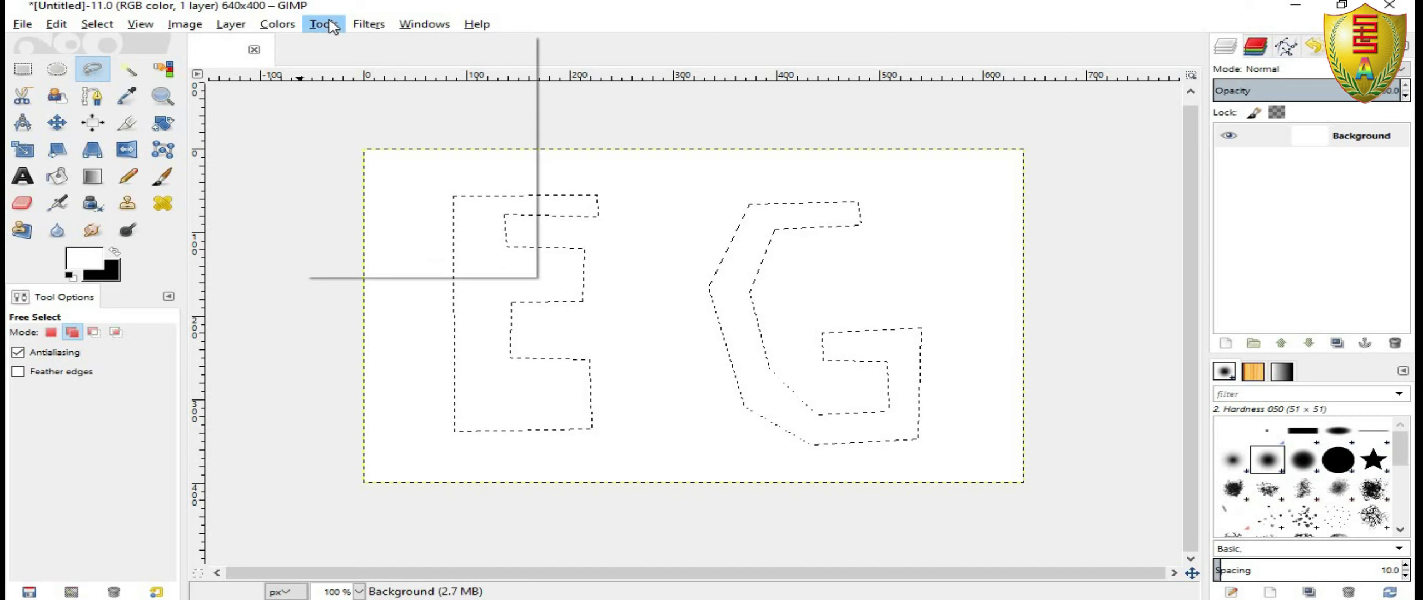
{"action": "left_click", "coordinate": [352, 59]}
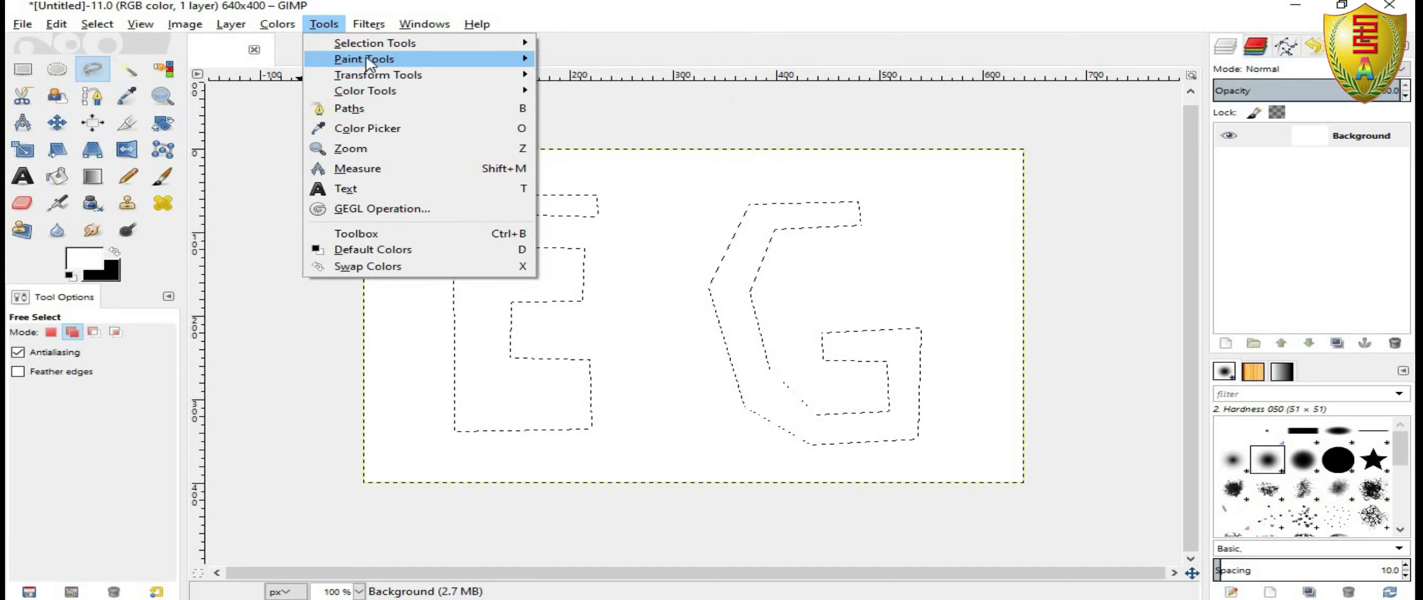
{"action": "mouse_move", "coordinate": [364, 59]}
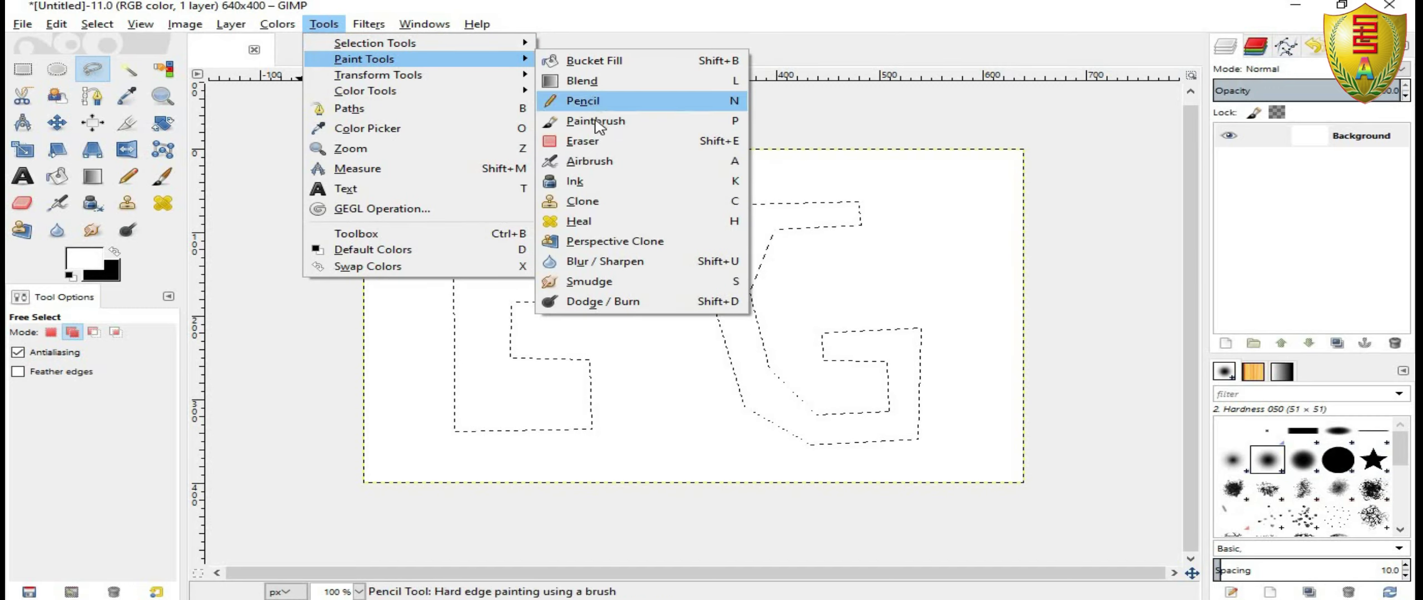
{"action": "left_click", "coordinate": [597, 122]}
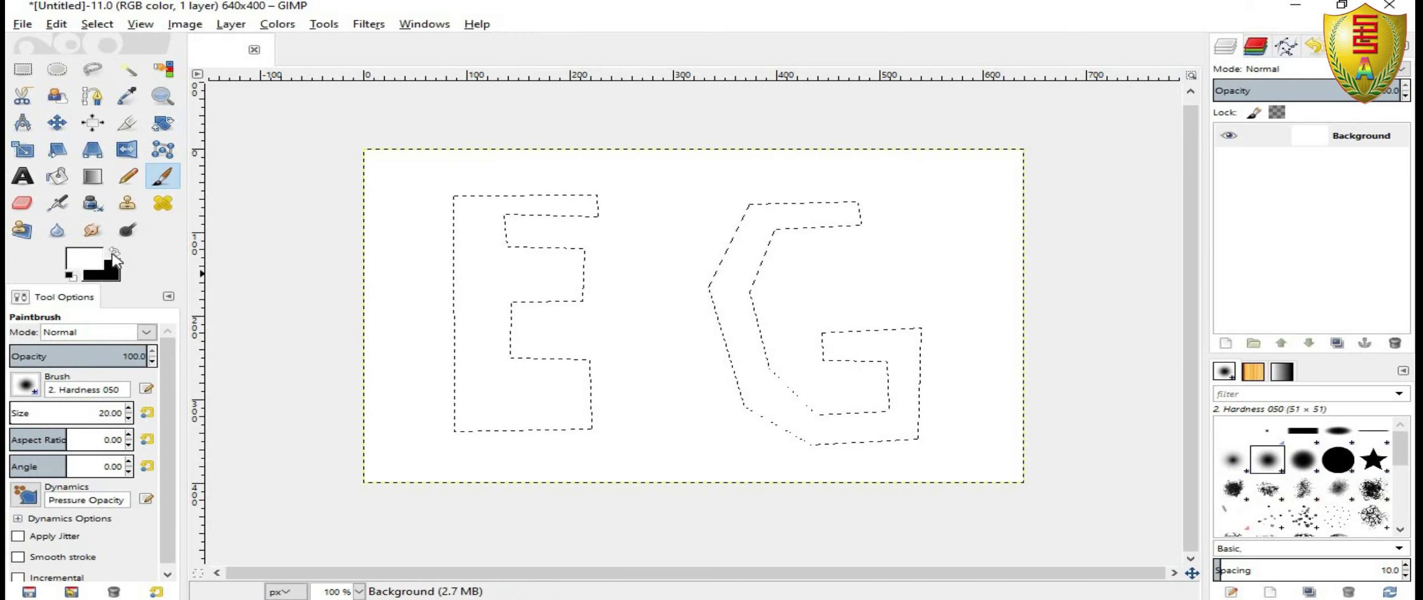
Set the foreground colour to pure red (ff0000).
{"action": "left_click", "coordinate": [114, 253]}
{"action": "left_click", "coordinate": [84, 257]}
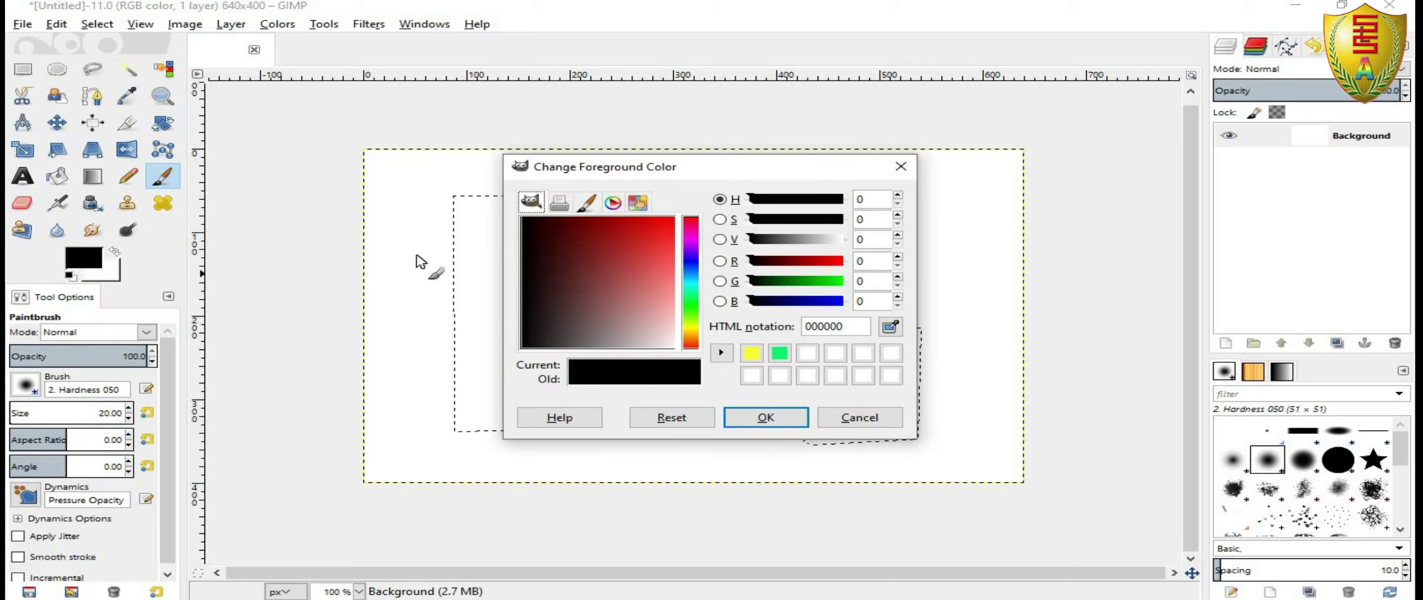
{"action": "left_click", "coordinate": [673, 219]}
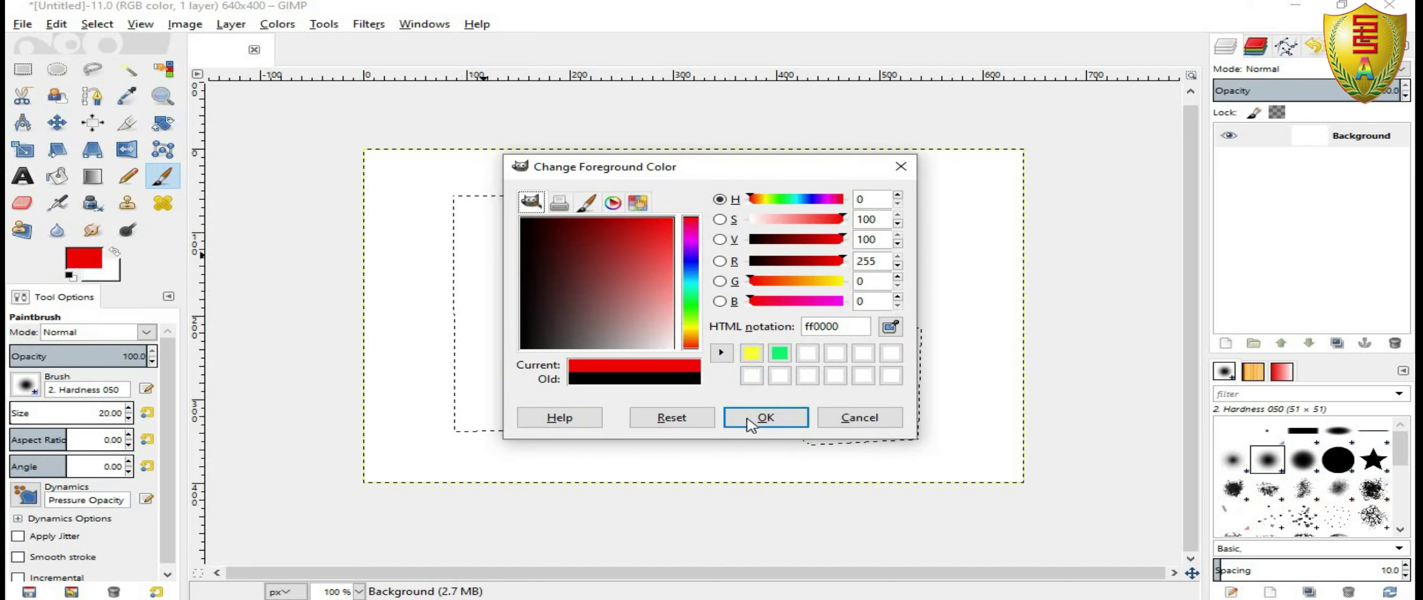
{"action": "left_click", "coordinate": [765, 418]}
Paint E and G solid red using the 2. Hardness 100 brush at size 352.
{"action": "mouse_move", "coordinate": [501, 242]}
{"action": "left_mouse_down"}
{"action": "mouse_move", "coordinate": [572, 206]}
{"action": "mouse_move", "coordinate": [485, 216]}
{"action": "mouse_move", "coordinate": [508, 308]}
{"action": "mouse_move", "coordinate": [540, 231]}
{"action": "mouse_move", "coordinate": [582, 414]}
{"action": "mouse_move", "coordinate": [556, 432]}
{"action": "mouse_move", "coordinate": [461, 307]}
{"action": "mouse_move", "coordinate": [546, 317]}
{"action": "mouse_move", "coordinate": [505, 302]}
{"action": "left_mouse_up"}
{"action": "mouse_move", "coordinate": [739, 396]}
{"action": "left_mouse_down"}
{"action": "mouse_move", "coordinate": [911, 423]}
{"action": "mouse_move", "coordinate": [810, 444]}
{"action": "left_mouse_up"}
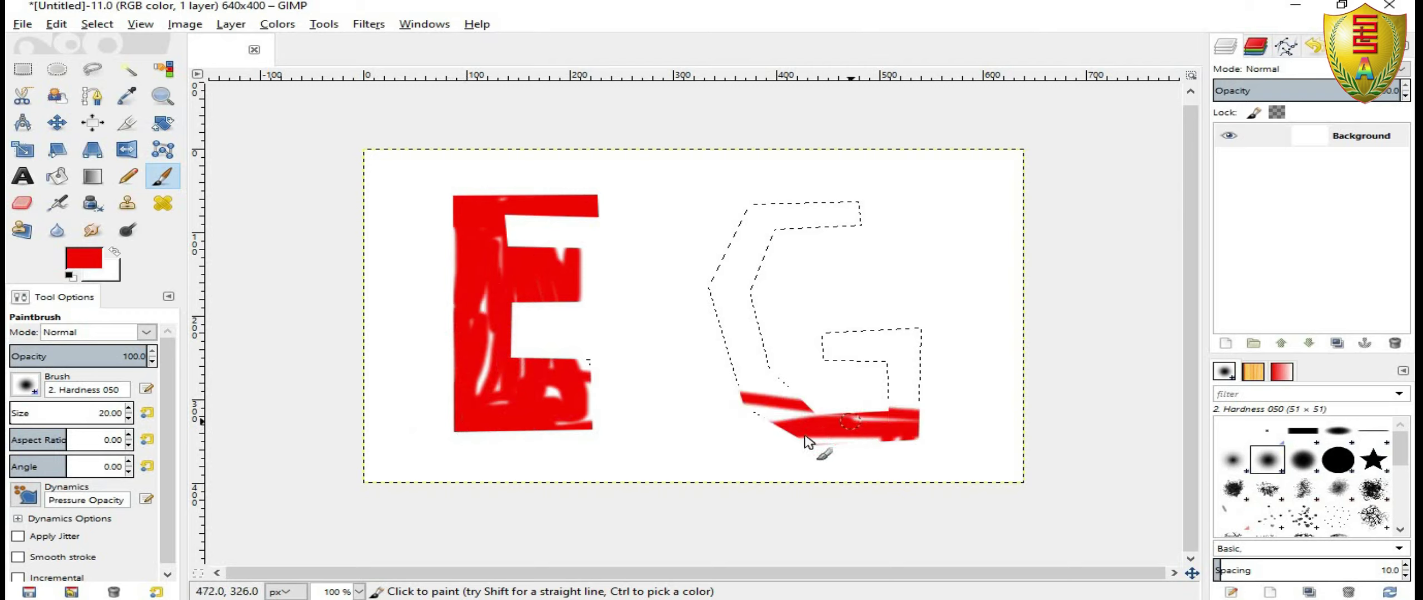
{"action": "left_click", "coordinate": [1338, 459]}
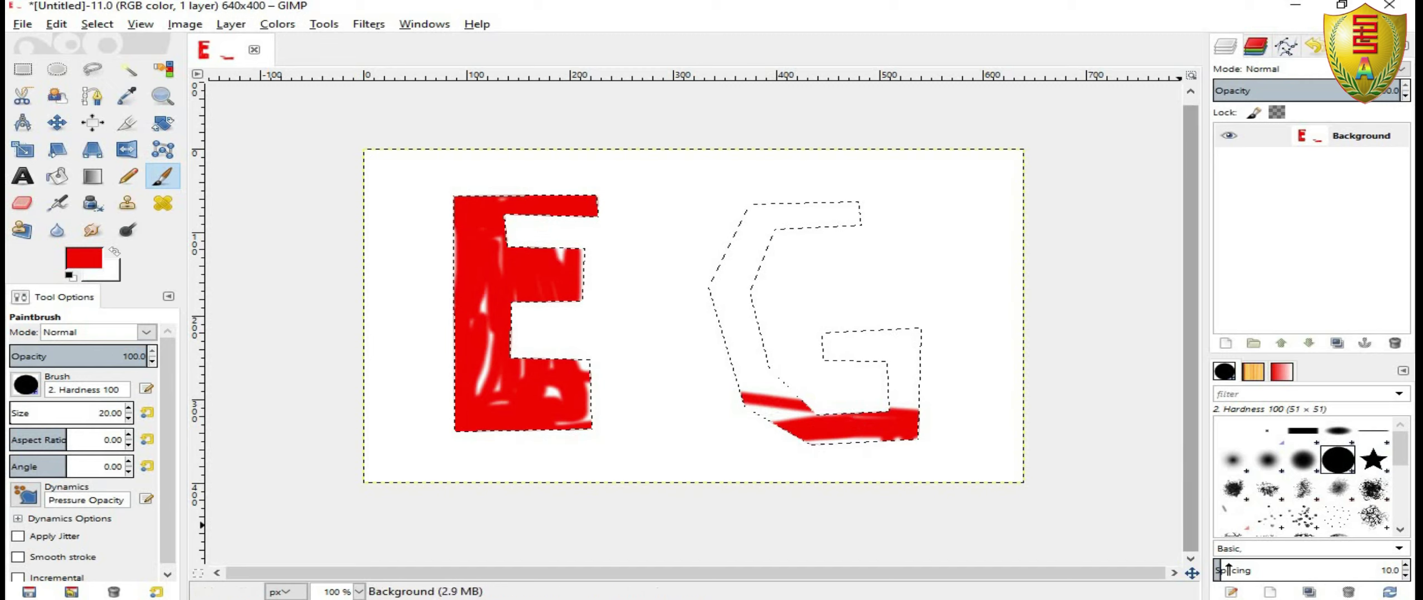
{"action": "mouse_move", "coordinate": [33, 415]}
{"action": "left_mouse_down"}
{"action": "mouse_move", "coordinate": [145, 420]}
{"action": "mouse_move", "coordinate": [49, 414]}
{"action": "left_mouse_up"}
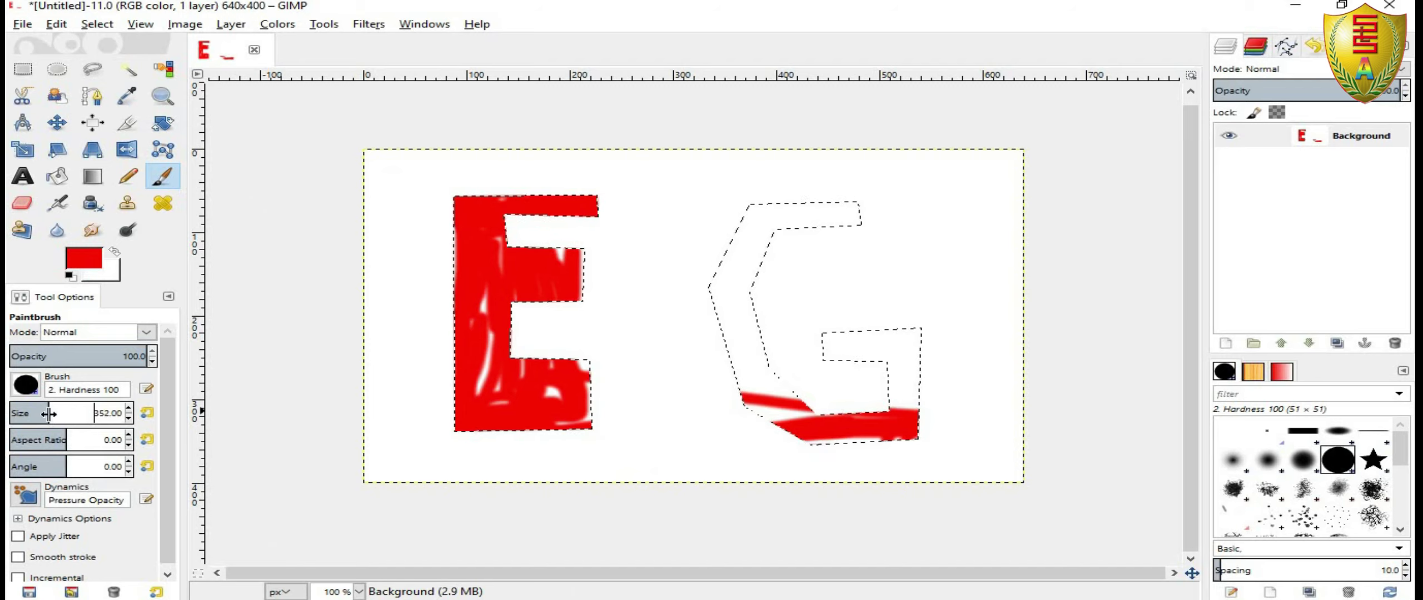
{"action": "mouse_move", "coordinate": [488, 355]}
{"action": "left_mouse_down"}
{"action": "mouse_move", "coordinate": [590, 273]}
{"action": "mouse_move", "coordinate": [762, 438]}
{"action": "mouse_move", "coordinate": [756, 286]}
{"action": "mouse_move", "coordinate": [809, 381]}
{"action": "left_mouse_up"}
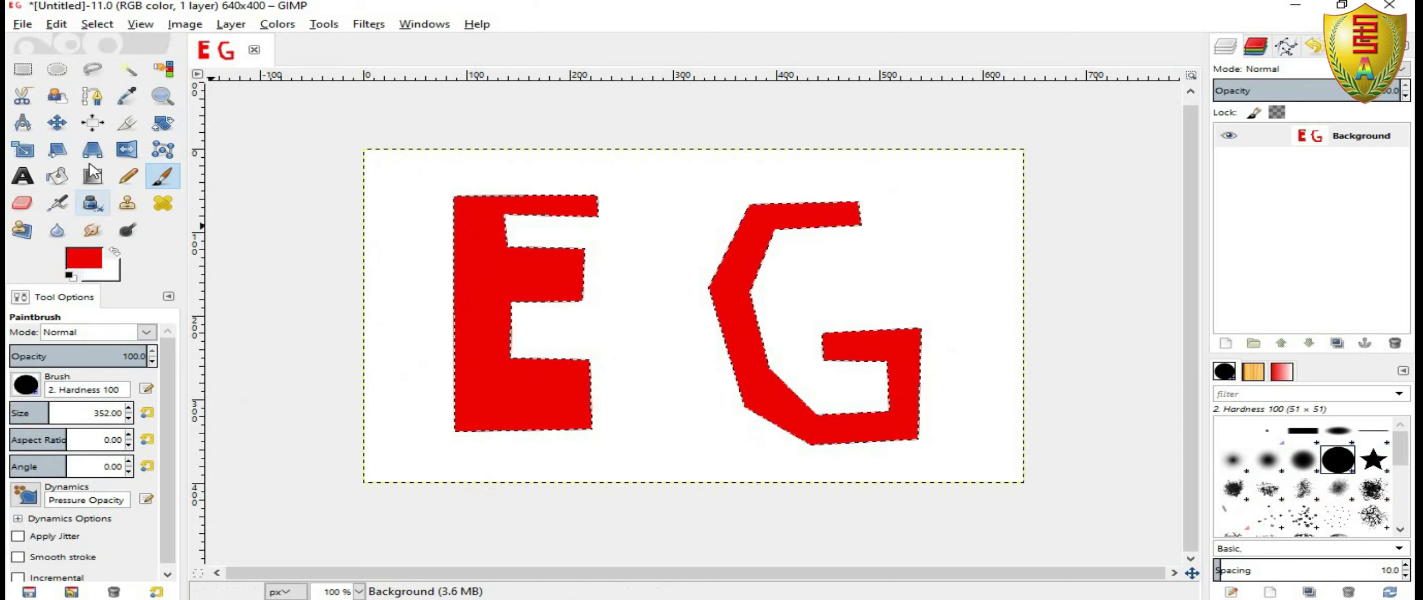
{"action": "left_click", "coordinate": [94, 71]}
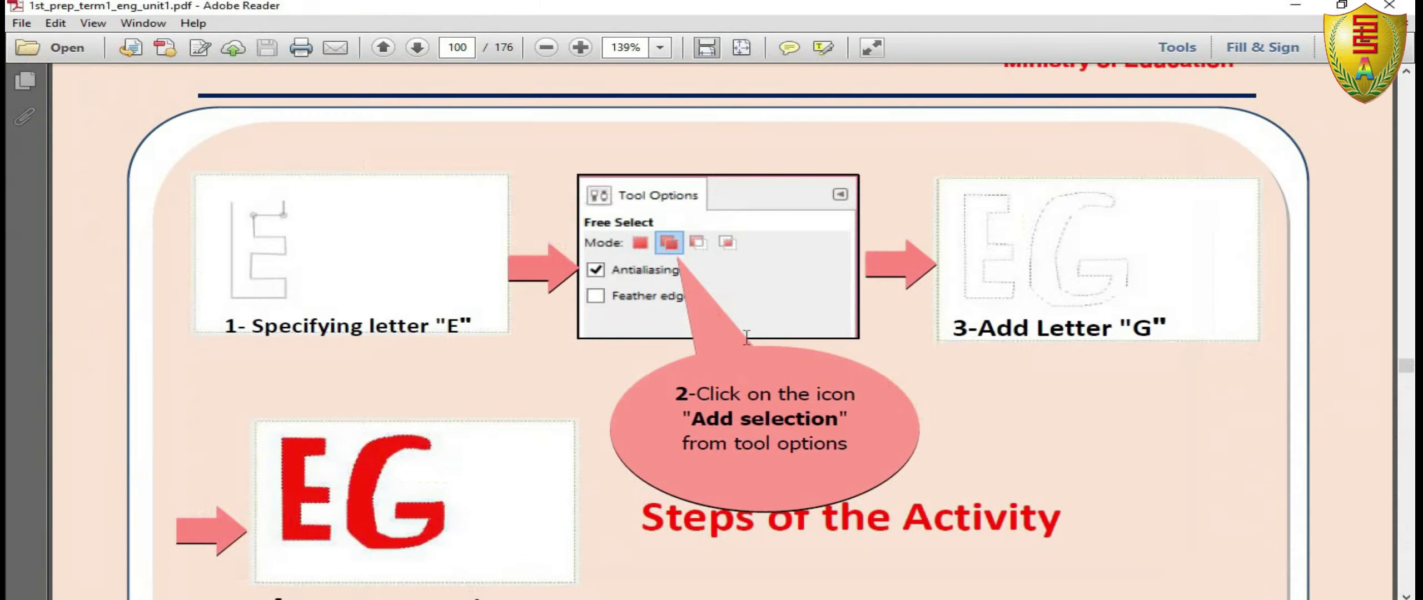
Scroll the PDF to Activity (3), the teddy bear exercise and its tool note.
{"action": "scroll", "coordinate": [746, 336], "scroll_direction": "down", "scroll_amount": 10}
{"action": "scroll", "coordinate": [739, 356], "scroll_direction": "down", "scroll_amount": 5}
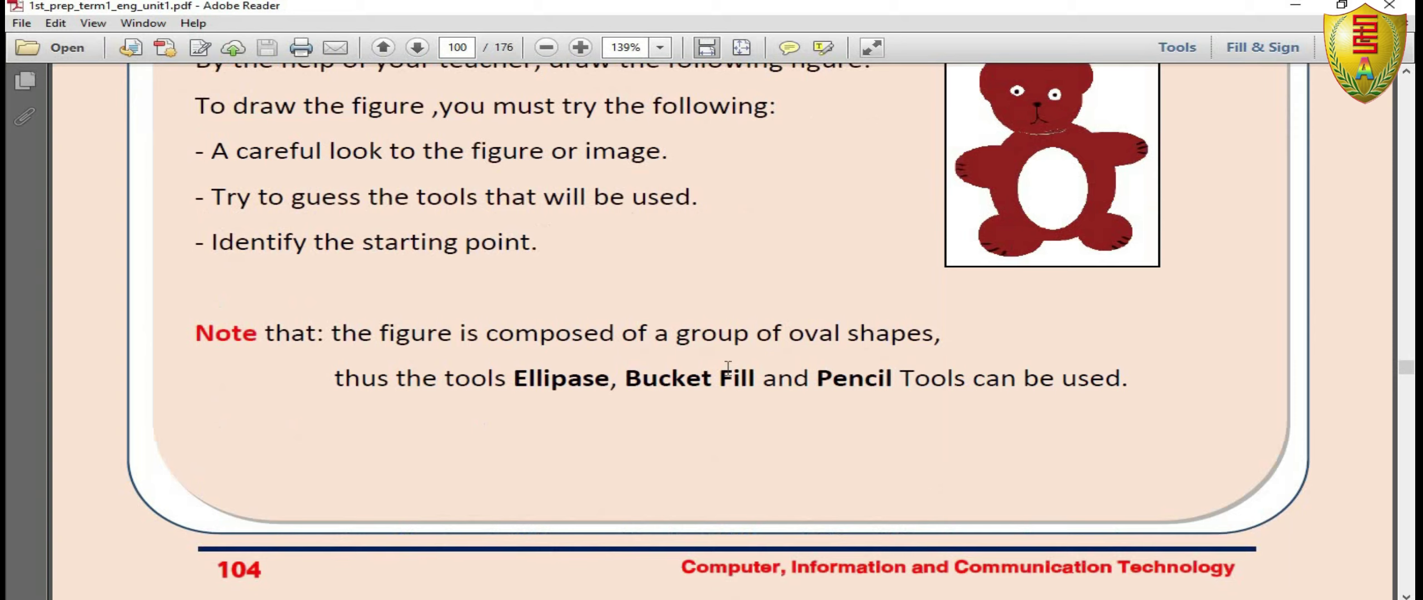
{"action": "scroll", "coordinate": [732, 376], "scroll_direction": "up", "scroll_amount": 2}
{"action": "scroll", "coordinate": [887, 351], "scroll_direction": "down", "scroll_amount": 5}
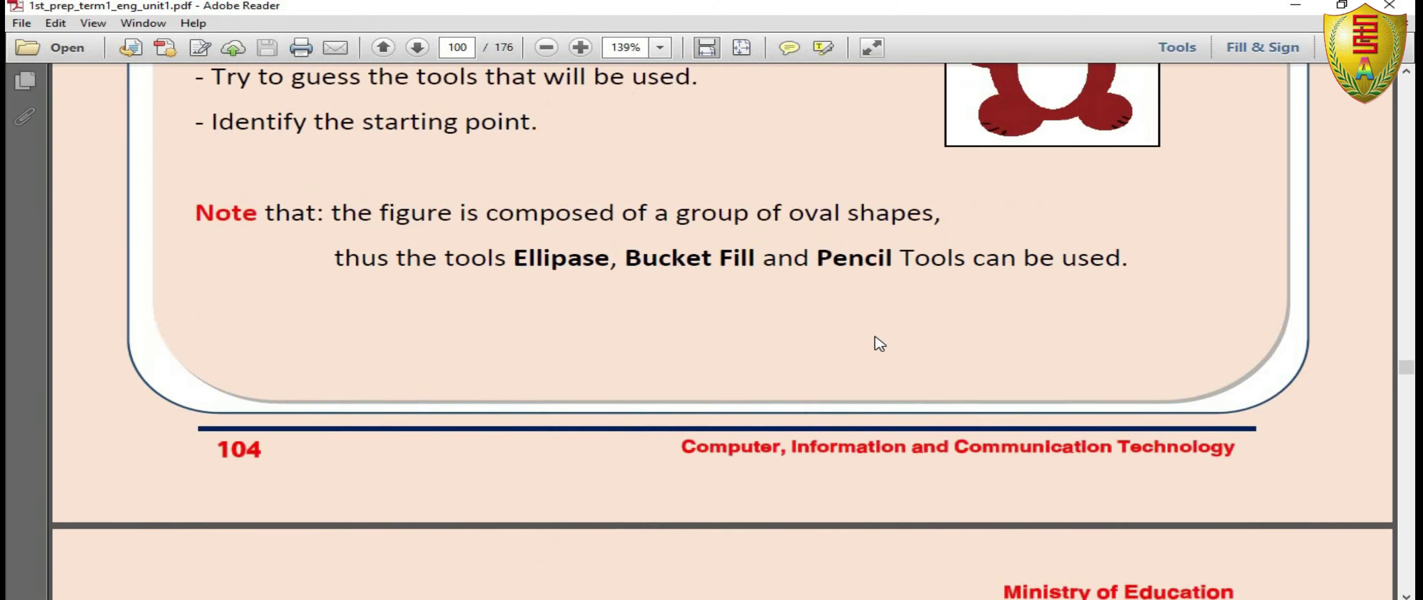
{"action": "scroll", "coordinate": [784, 339], "scroll_direction": "down", "scroll_amount": 5}
{"action": "scroll", "coordinate": [785, 339], "scroll_direction": "down", "scroll_amount": 7}
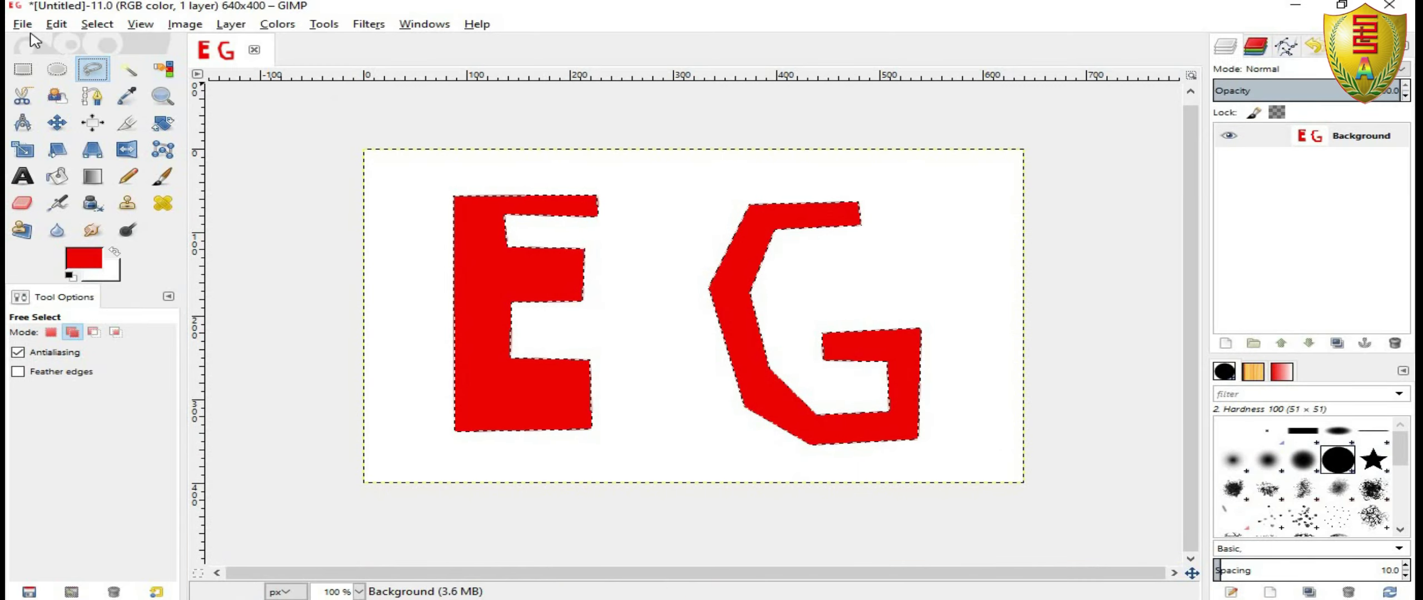
Create a new blank 640×400 image and pick the Ellipse Select tool.
{"action": "left_click", "coordinate": [23, 25]}
{"action": "left_click", "coordinate": [48, 41]}
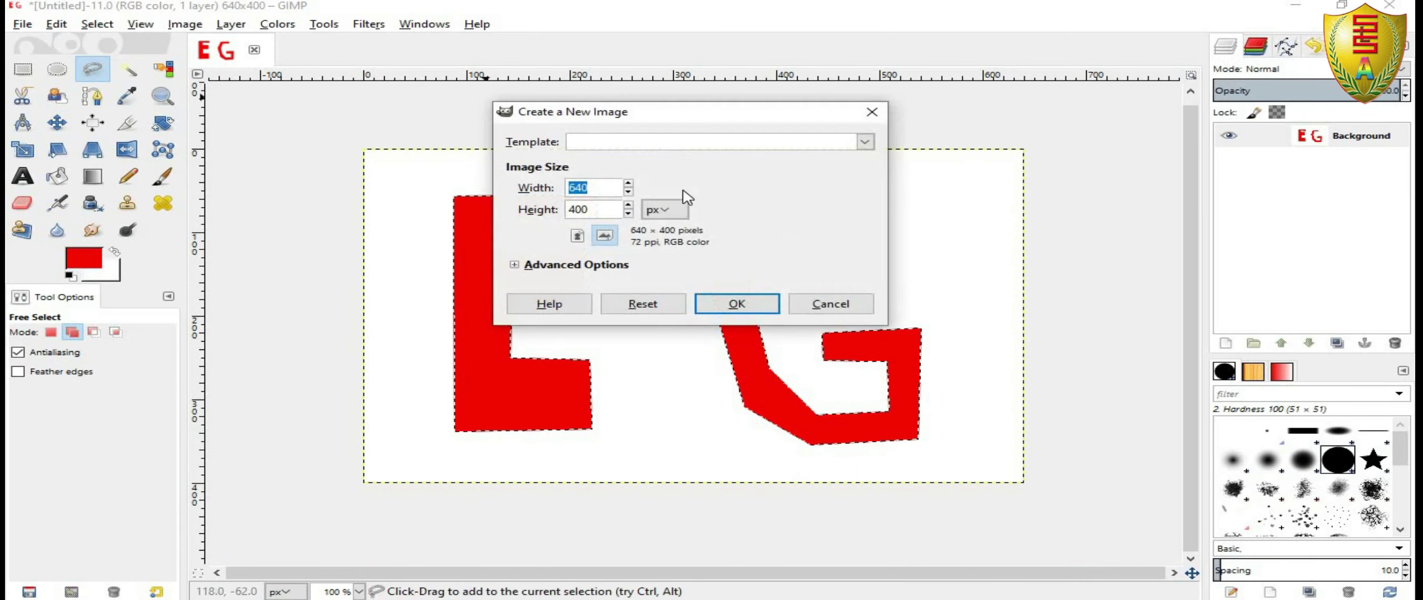
{"action": "left_click", "coordinate": [738, 305]}
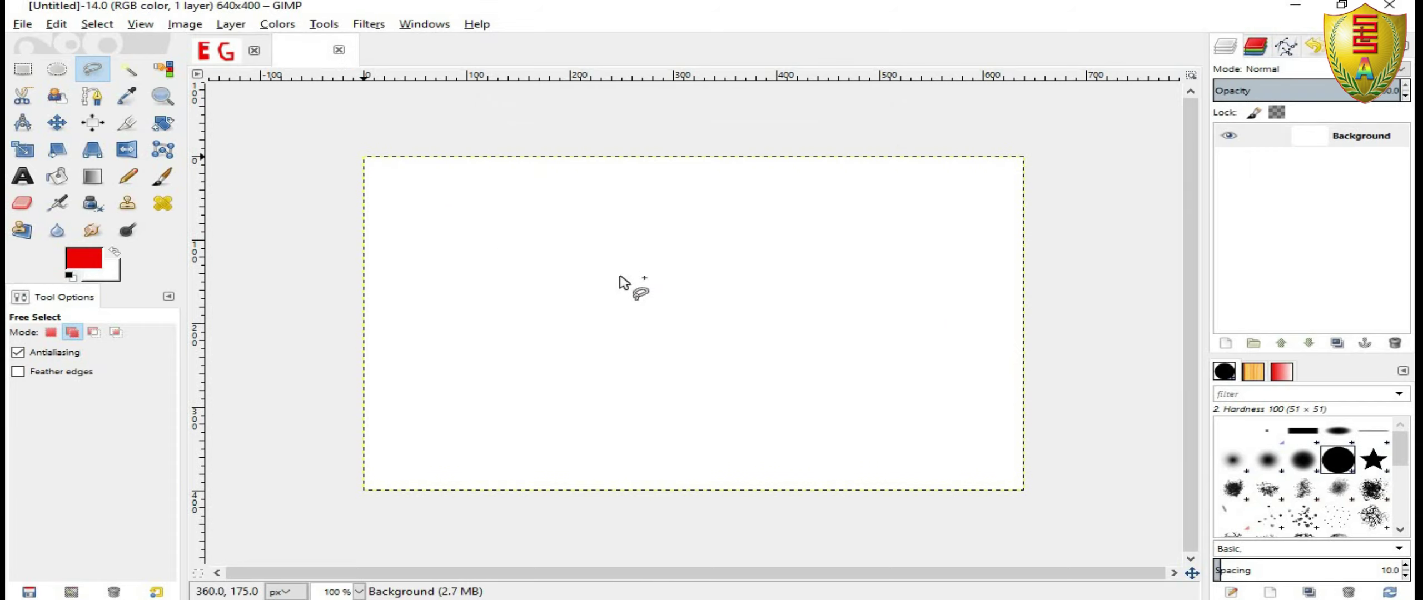
{"action": "left_click", "coordinate": [56, 69]}
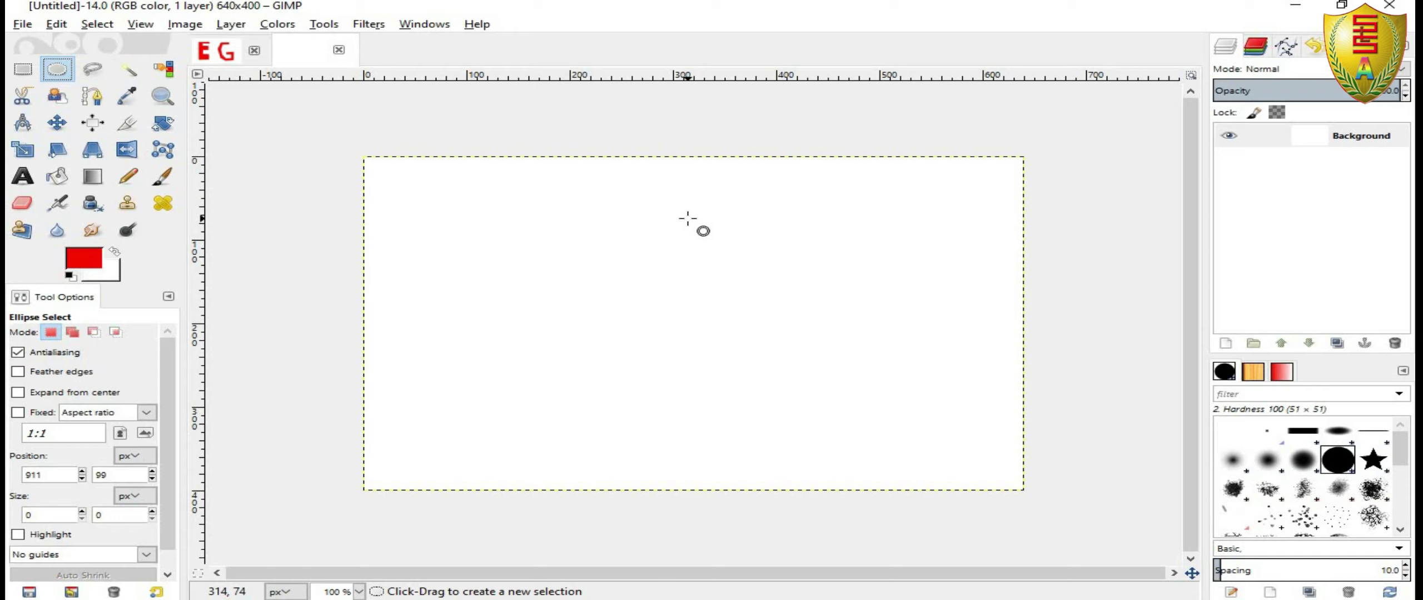
Draw the bear's head ellipse, then add two small ear ellipses in Add mode.
{"action": "left_click", "coordinate": [521, 342]}
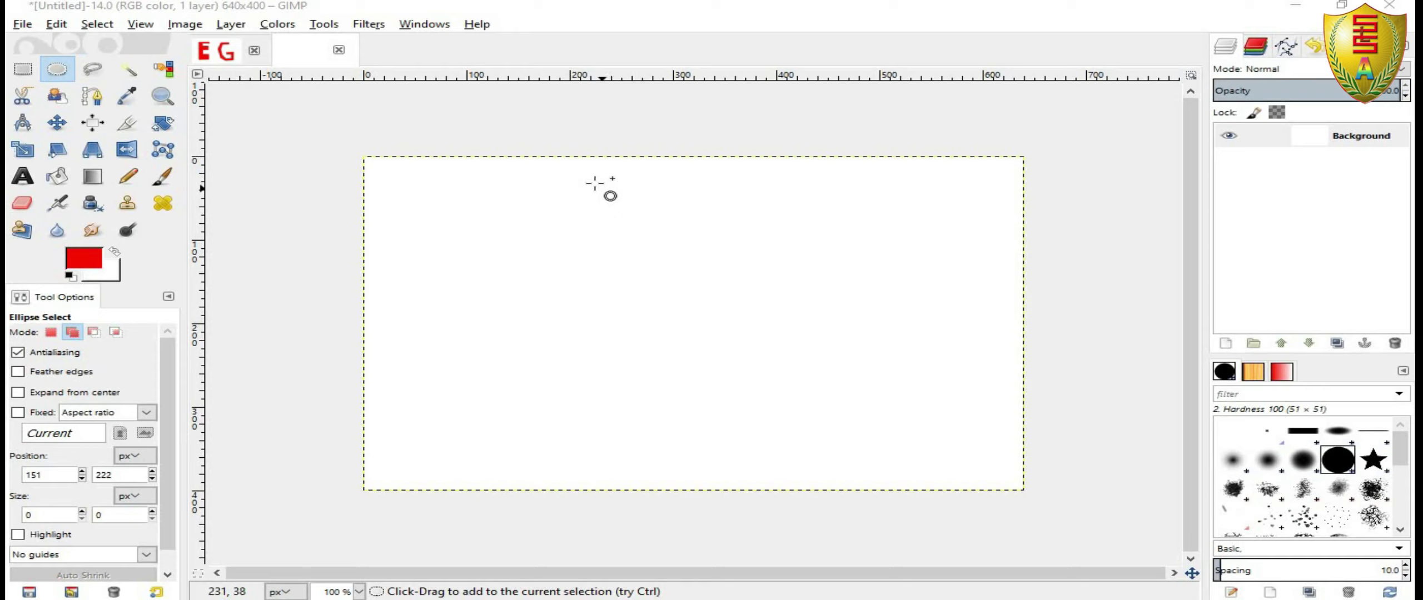
{"action": "left_click_drag", "start_coordinate": [591, 184], "coordinate": [754, 304]}
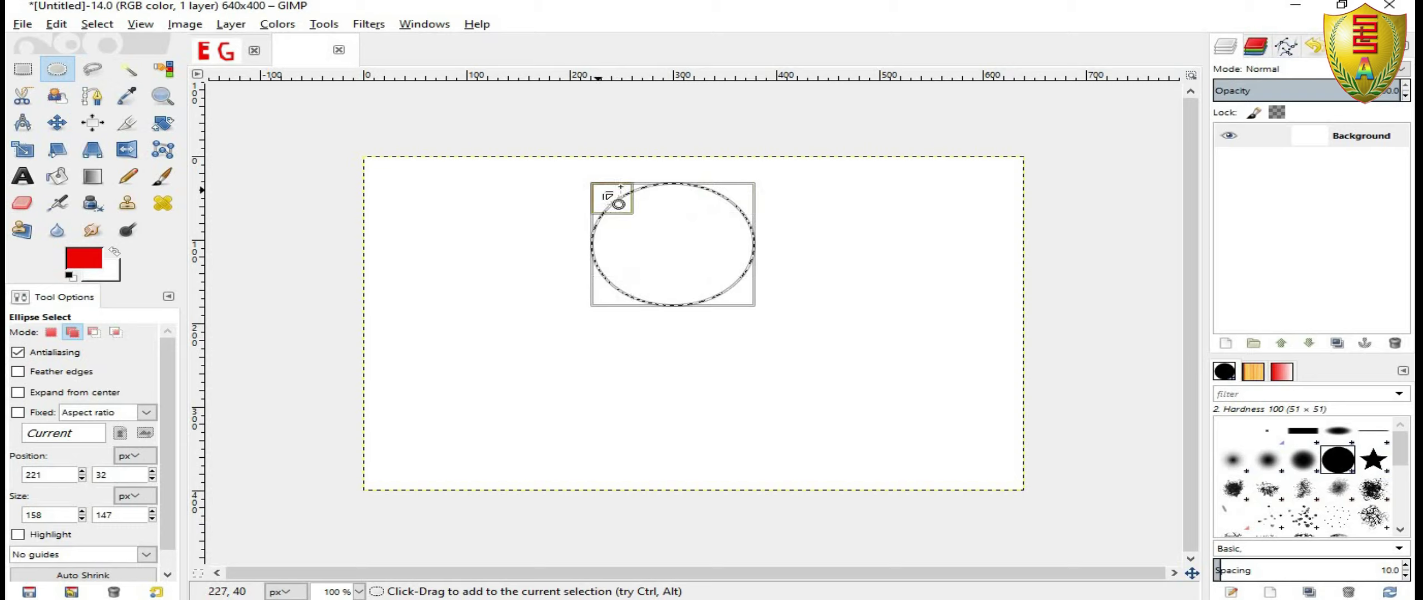
{"action": "left_click", "coordinate": [72, 332]}
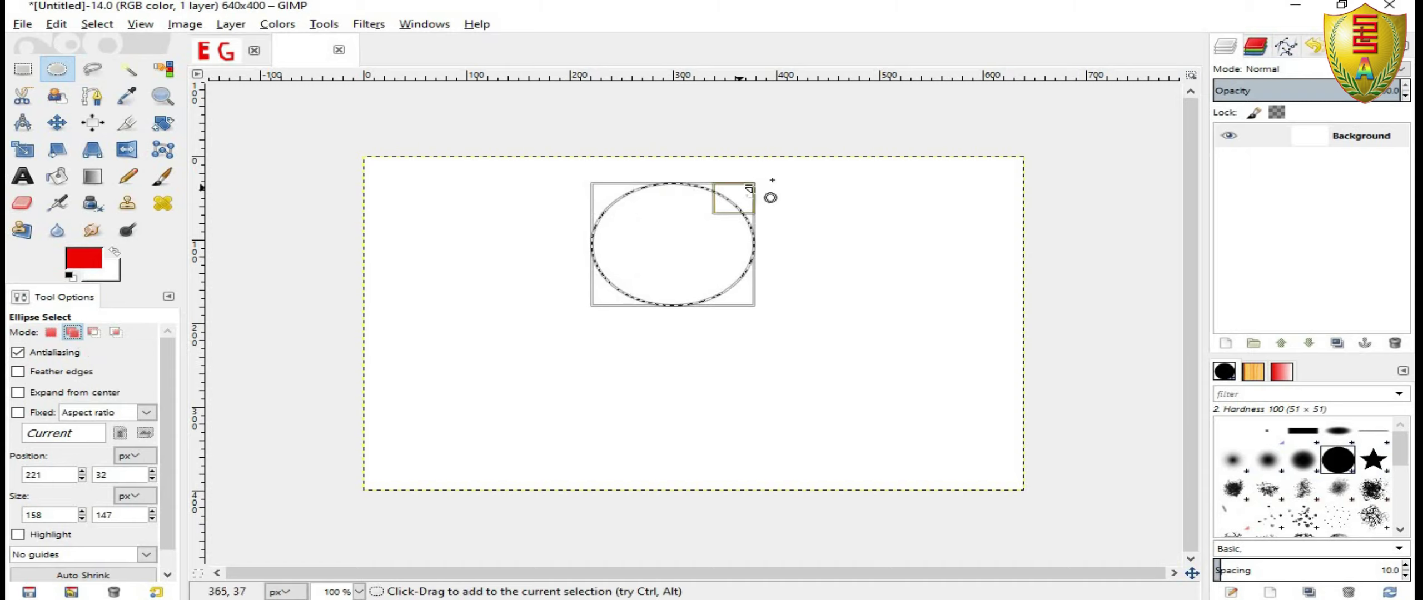
{"action": "left_click_drag", "start_coordinate": [763, 176], "coordinate": [710, 228]}
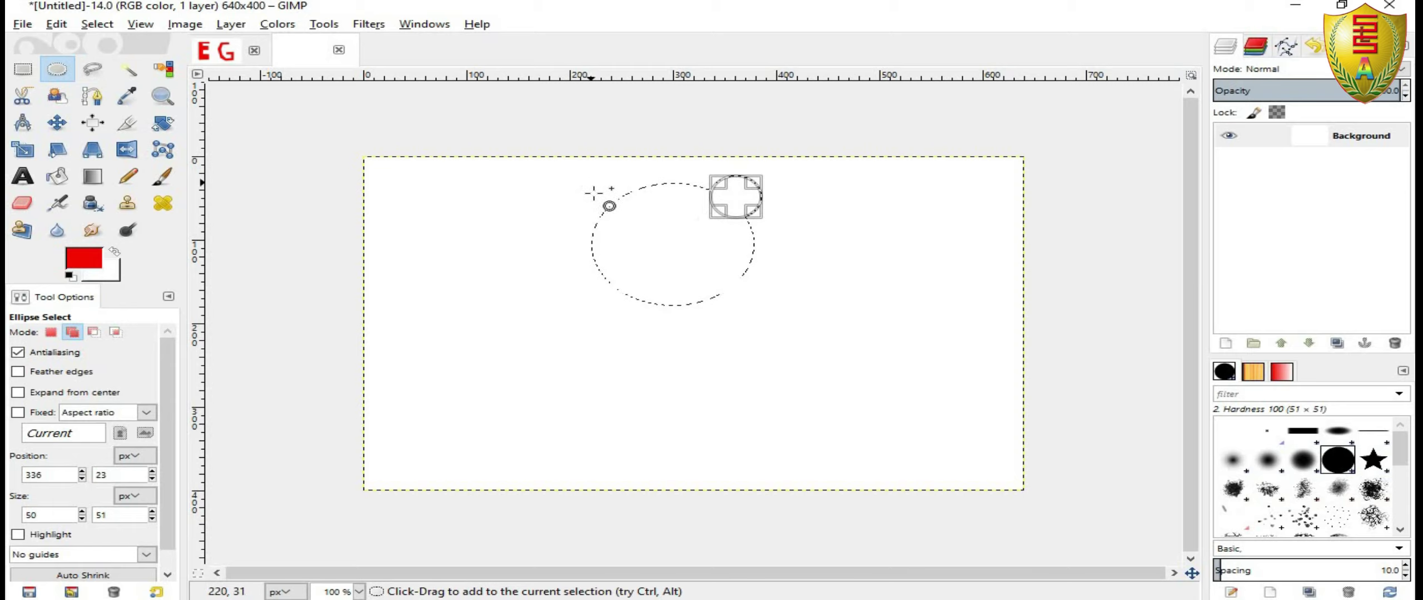
{"action": "left_click_drag", "start_coordinate": [592, 191], "coordinate": [641, 232]}
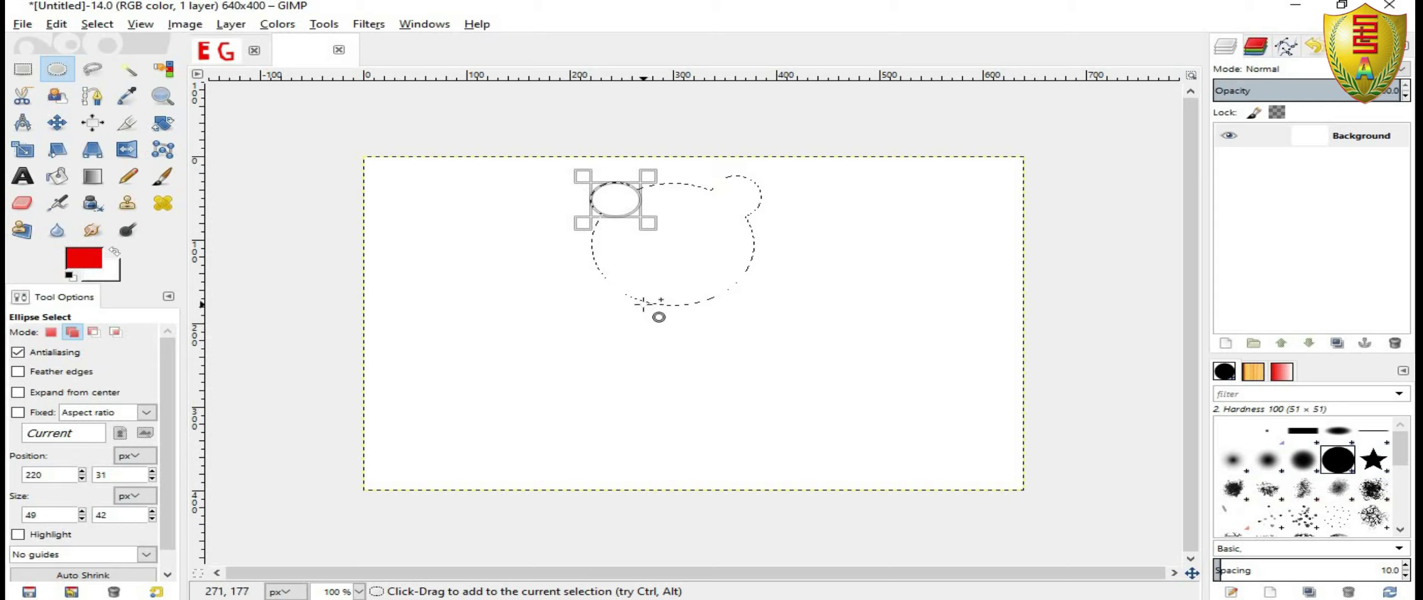
Add ellipses for the bear's body, two arms and two feet.
{"action": "left_click_drag", "start_coordinate": [643, 304], "coordinate": [775, 470]}
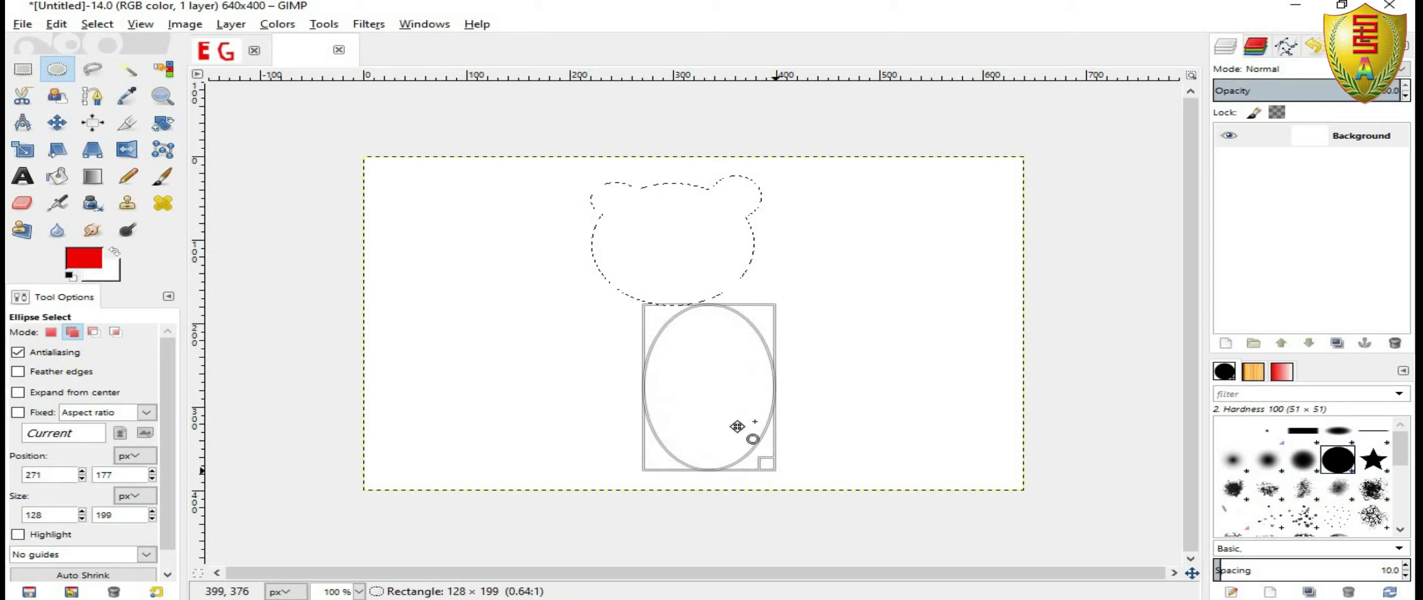
{"action": "left_click_drag", "start_coordinate": [737, 426], "coordinate": [707, 427]}
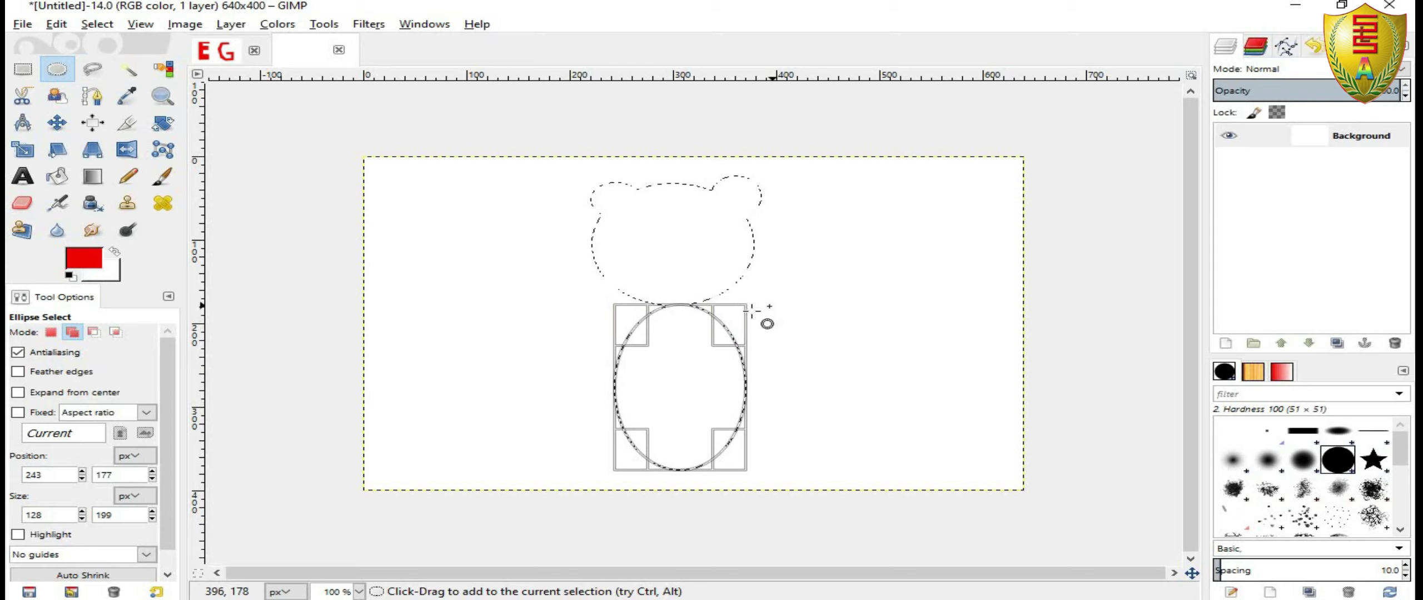
{"action": "mouse_move", "coordinate": [772, 306]}
{"action": "left_mouse_down"}
{"action": "mouse_move", "coordinate": [716, 337]}
{"action": "mouse_move", "coordinate": [724, 347]}
{"action": "left_mouse_up"}
{"action": "left_click_drag", "start_coordinate": [579, 305], "coordinate": [646, 342]}
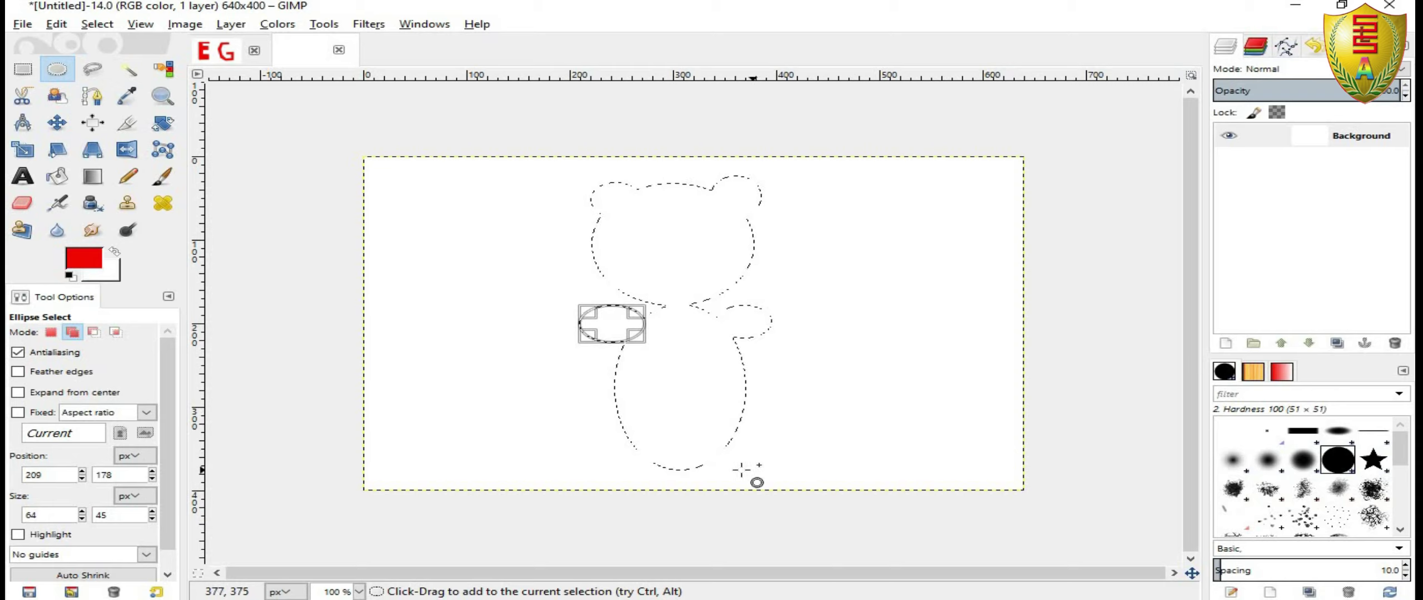
{"action": "mouse_move", "coordinate": [739, 473]}
{"action": "left_mouse_down"}
{"action": "mouse_move", "coordinate": [710, 454]}
{"action": "mouse_move", "coordinate": [634, 462]}
{"action": "mouse_move", "coordinate": [658, 477]}
{"action": "left_mouse_up"}
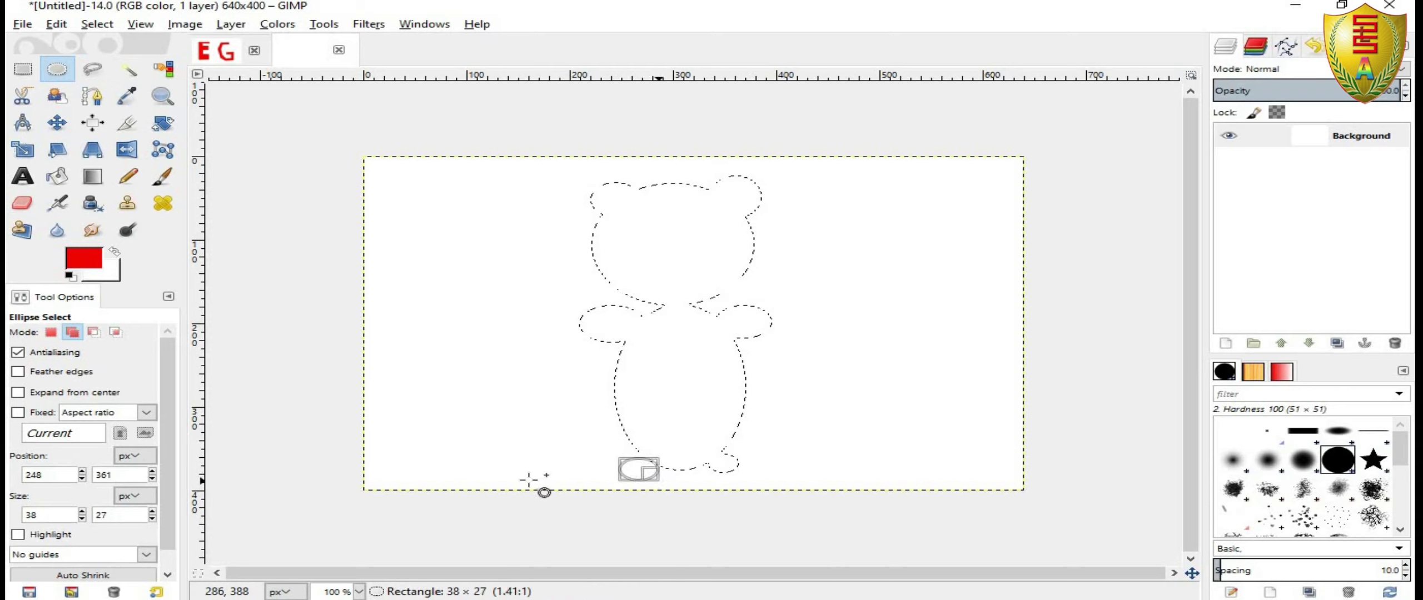
{"action": "left_click_drag", "start_coordinate": [529, 479], "coordinate": [504, 361]}
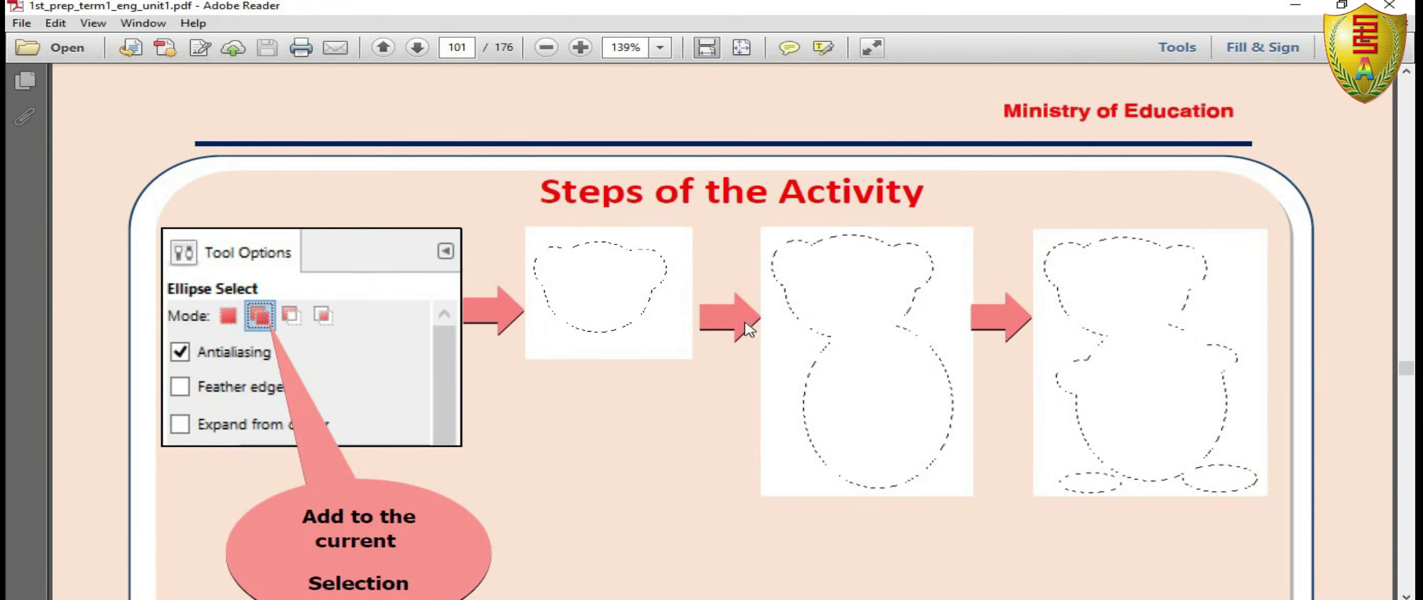
Scroll the PDF to the add and subtract selection mode examples.
{"action": "scroll", "coordinate": [748, 329], "scroll_direction": "down", "scroll_amount": 4}
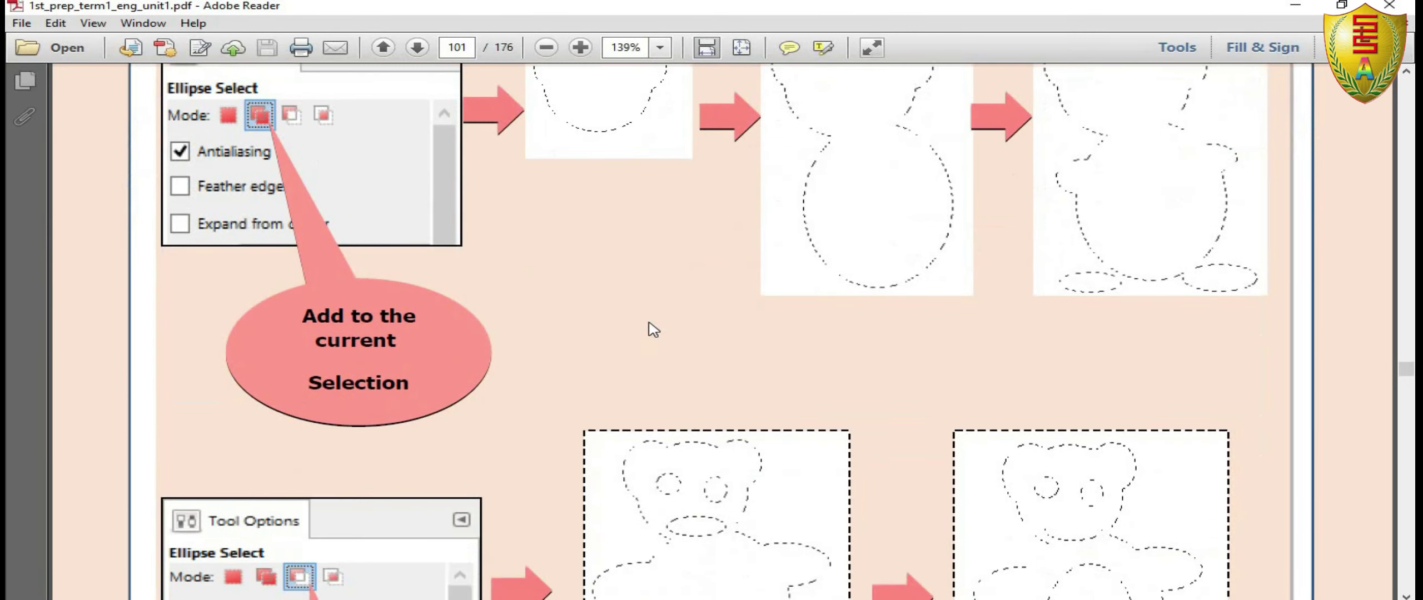
{"action": "scroll", "coordinate": [651, 326], "scroll_direction": "down", "scroll_amount": 2}
{"action": "scroll", "coordinate": [339, 394], "scroll_direction": "down", "scroll_amount": 2}
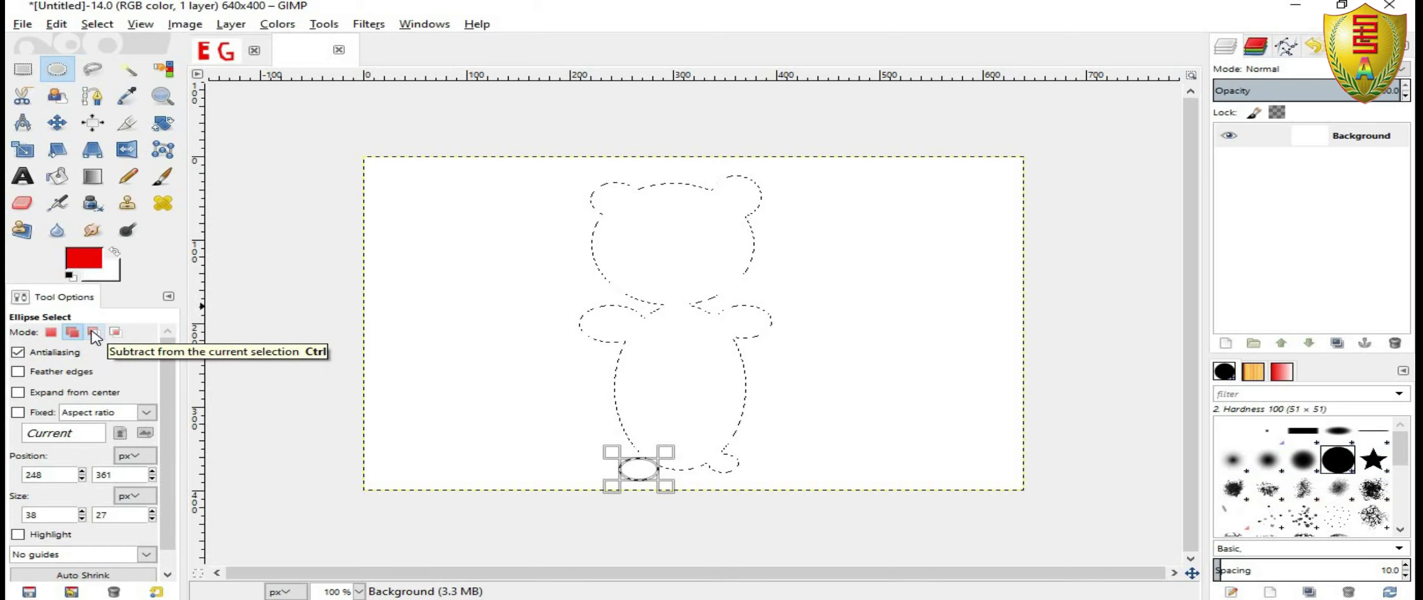
In Subtract mode, cut the bear's eyes and mouth out of the head.
{"action": "left_click", "coordinate": [93, 333]}
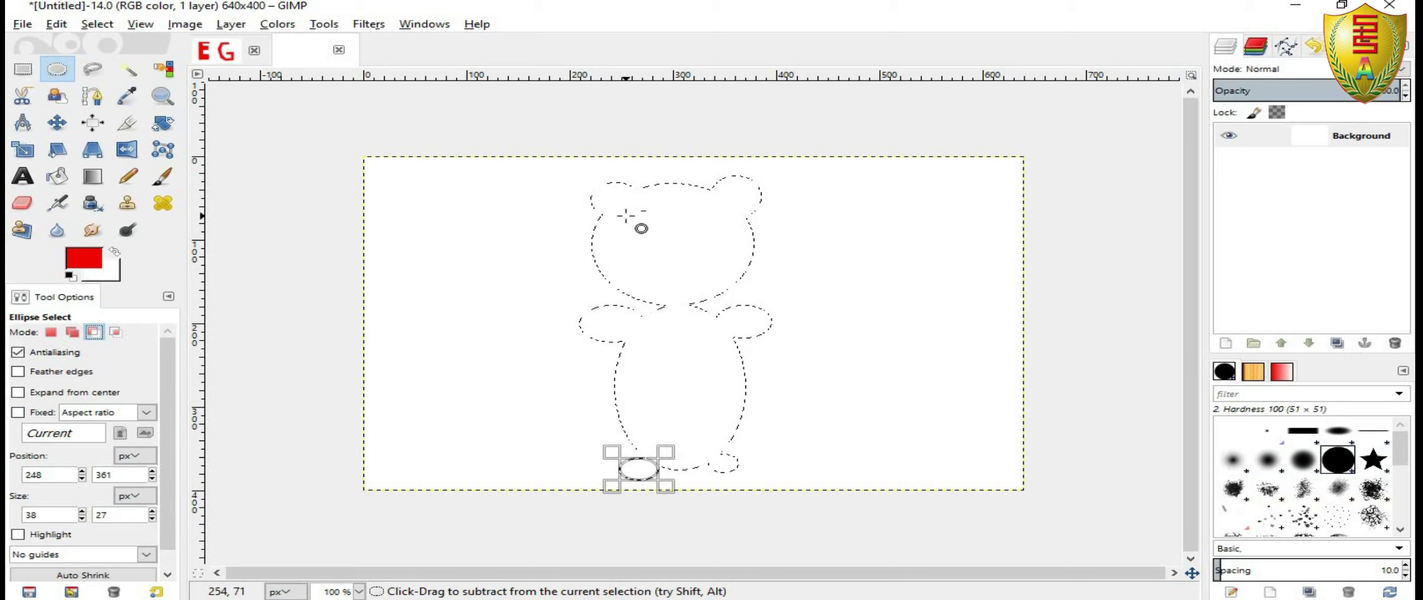
{"action": "left_click", "coordinate": [71, 333]}
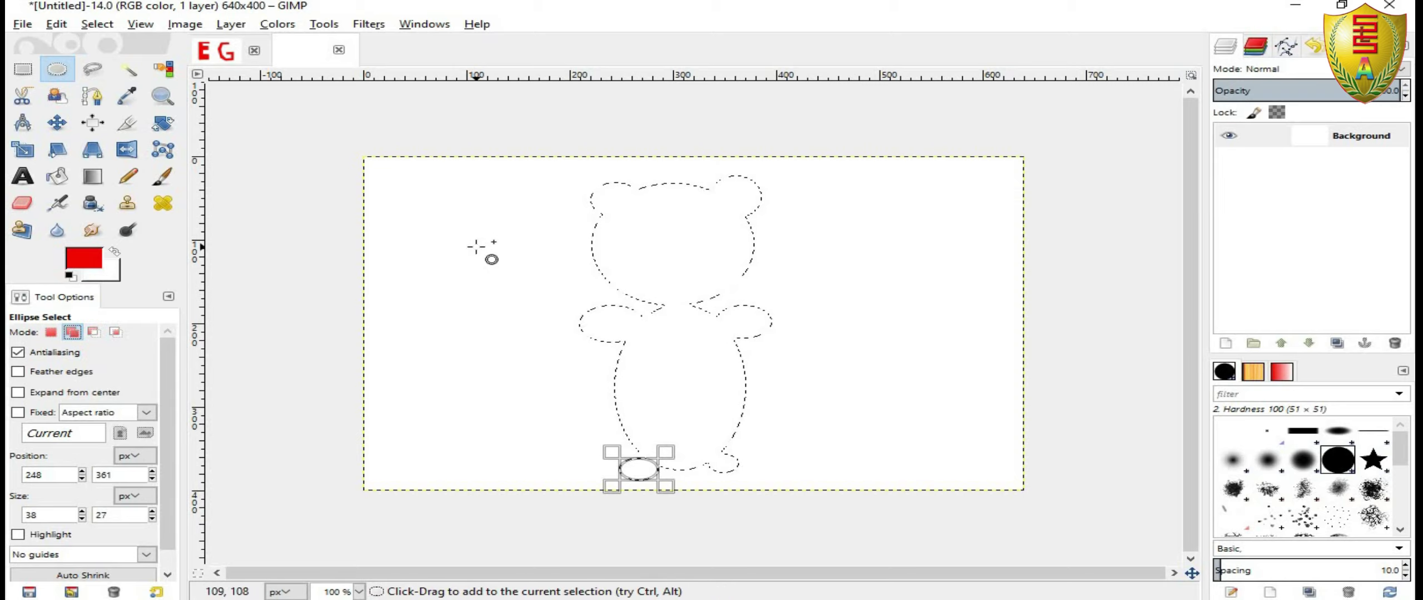
{"action": "left_click", "coordinate": [93, 332]}
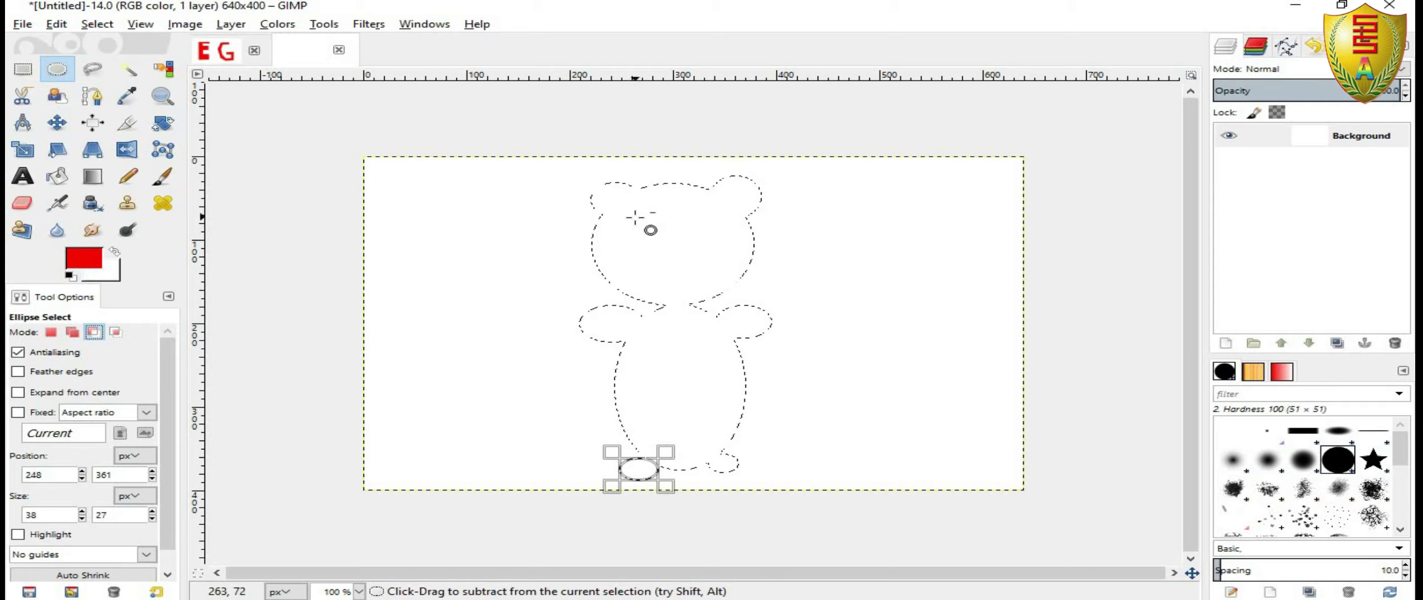
{"action": "left_click_drag", "start_coordinate": [640, 219], "coordinate": [682, 245]}
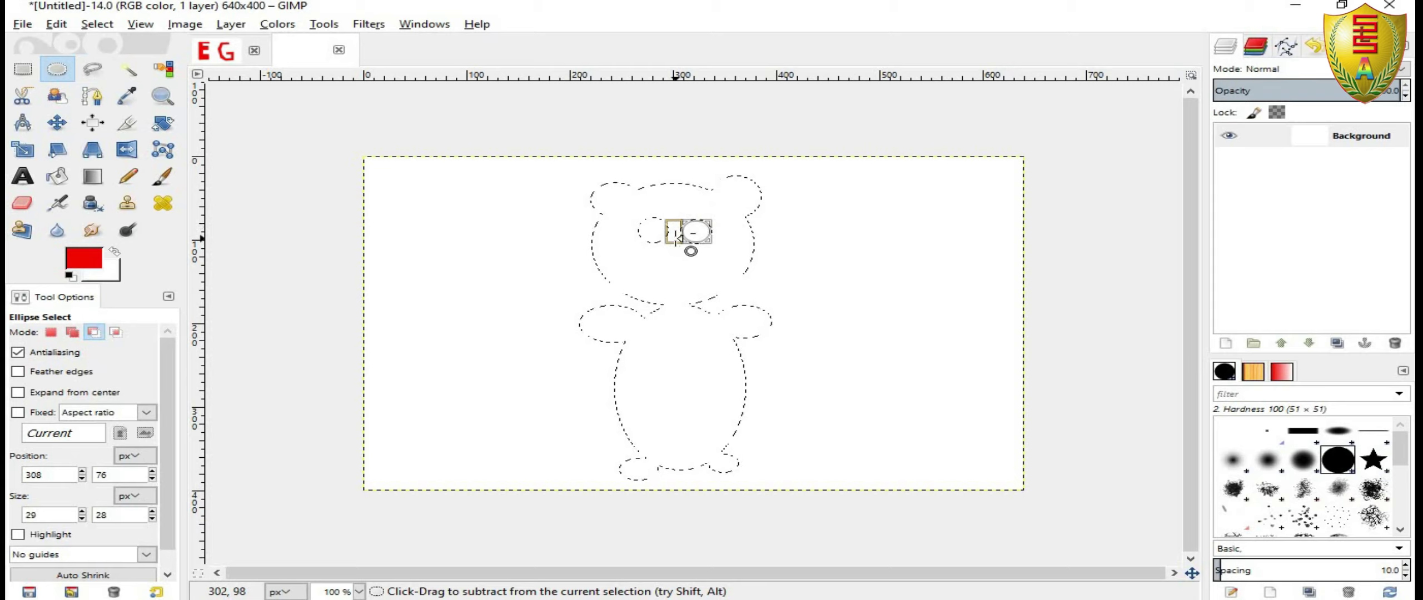
{"action": "left_click_drag", "start_coordinate": [648, 259], "coordinate": [703, 279]}
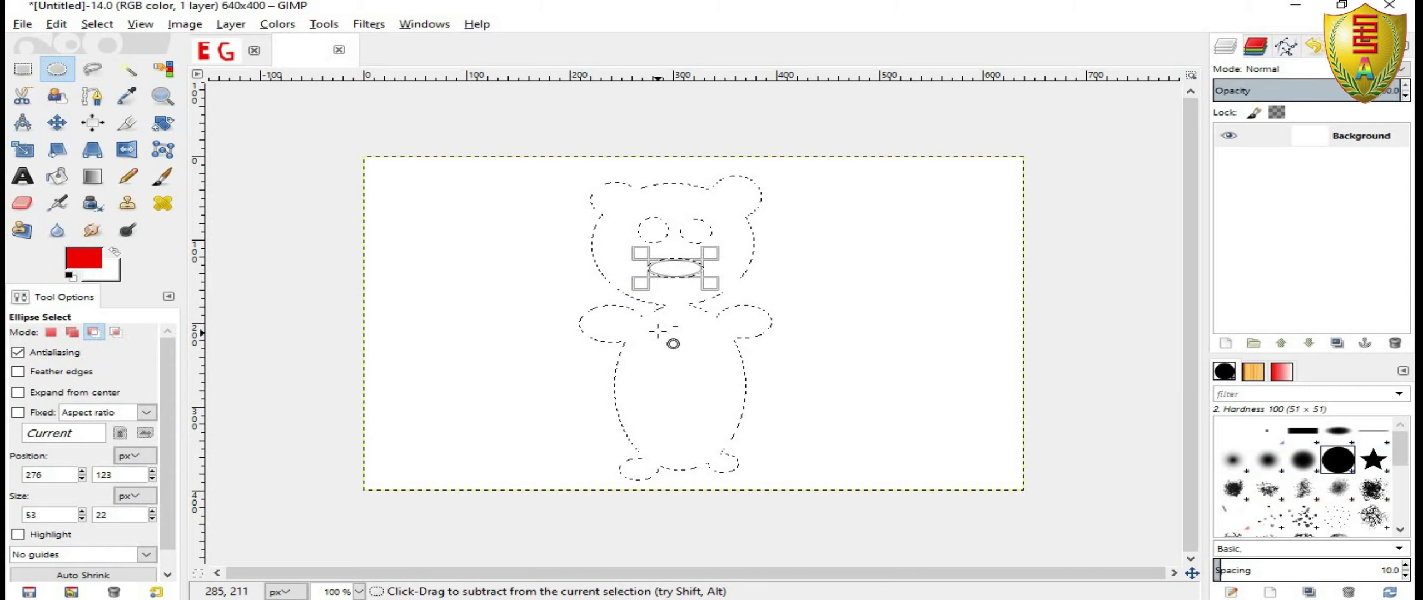
Cut a narrow oval belly out of the bear's body.
{"action": "left_click_drag", "start_coordinate": [657, 331], "coordinate": [724, 434]}
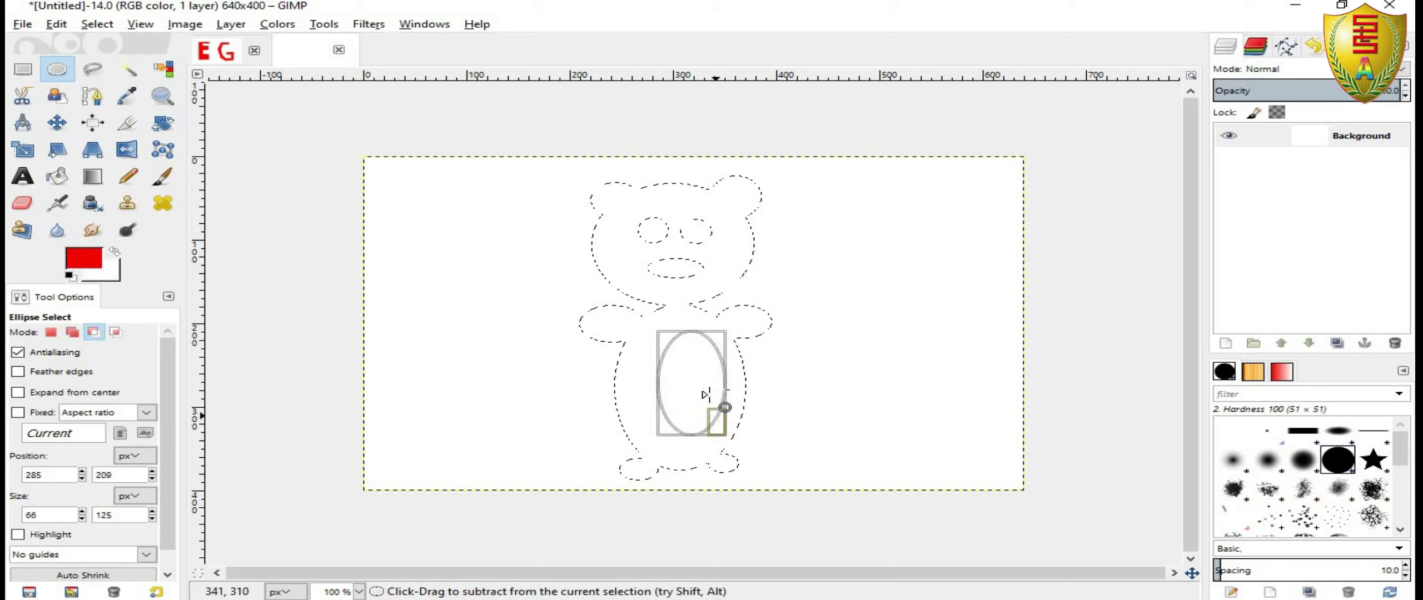
{"action": "mouse_move", "coordinate": [702, 392]}
{"action": "left_mouse_down"}
{"action": "mouse_move", "coordinate": [713, 397]}
{"action": "mouse_move", "coordinate": [675, 391]}
{"action": "left_mouse_up"}
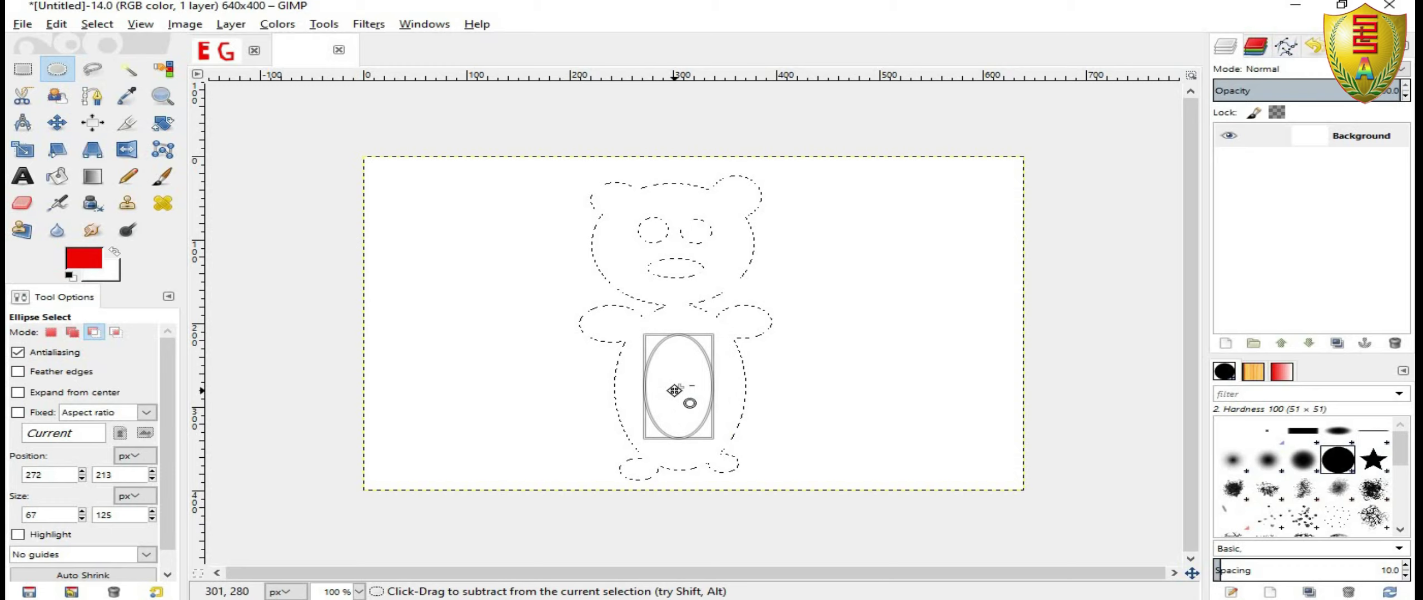
{"action": "left_click", "coordinate": [453, 330]}
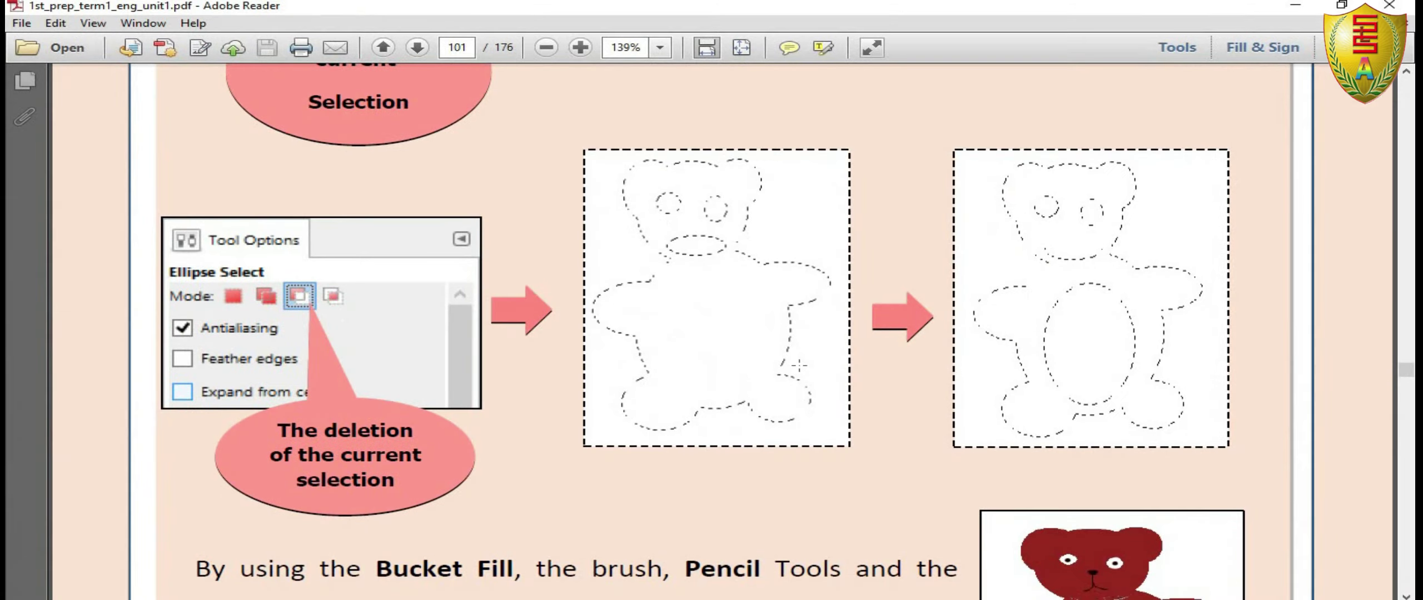
Scroll the PDF to the Bucket Fill paragraph and the finished red bear picture.
{"action": "scroll", "coordinate": [666, 331], "scroll_direction": "down", "scroll_amount": 3}
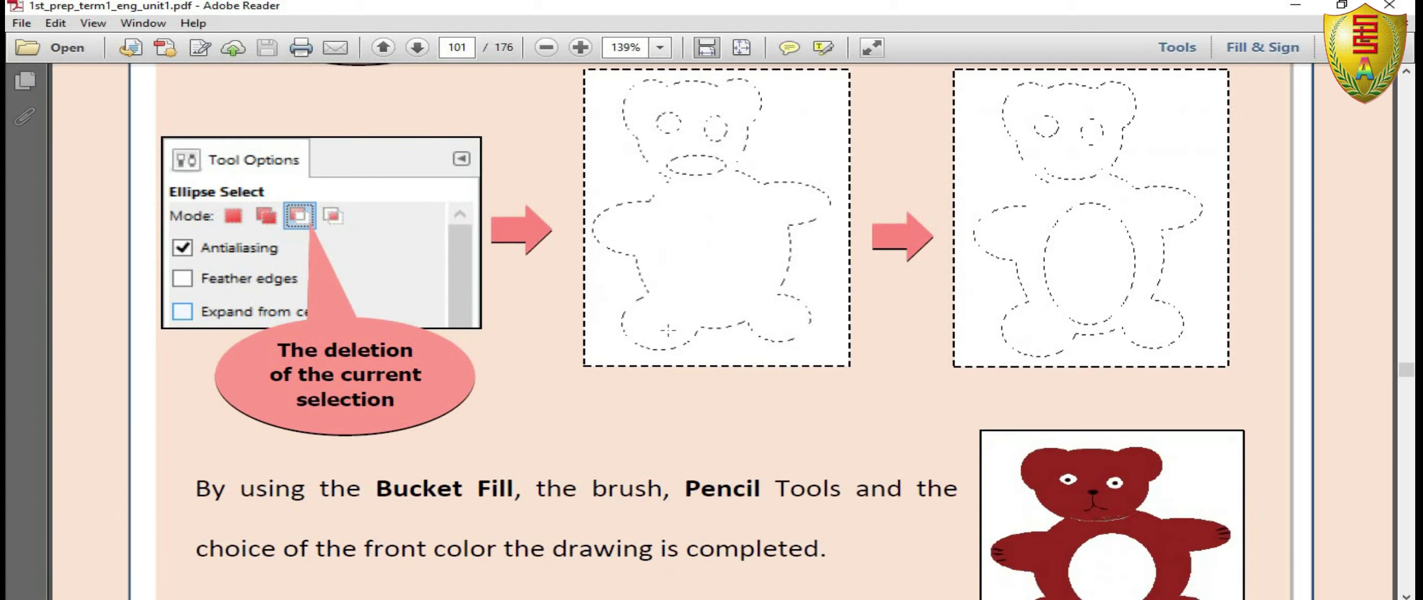
{"action": "scroll", "coordinate": [822, 193], "scroll_direction": "down", "scroll_amount": 3}
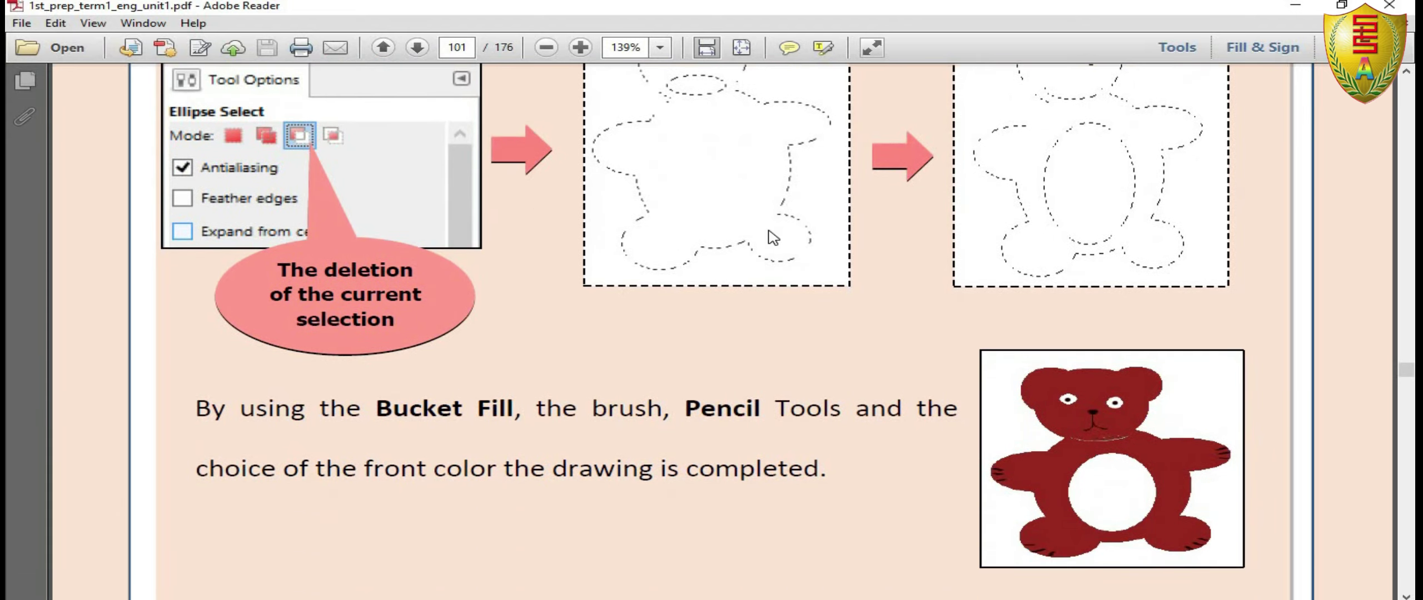
{"action": "scroll", "coordinate": [789, 207], "scroll_direction": "down", "scroll_amount": 3}
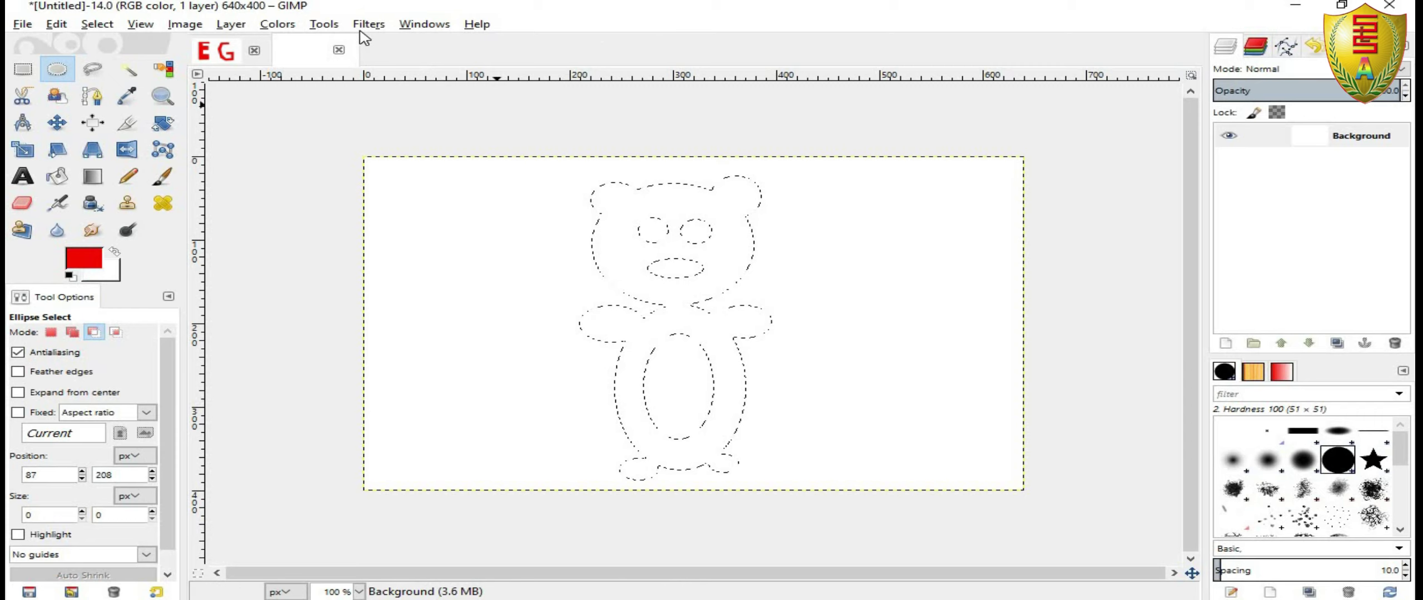
{"action": "left_click", "coordinate": [364, 25]}
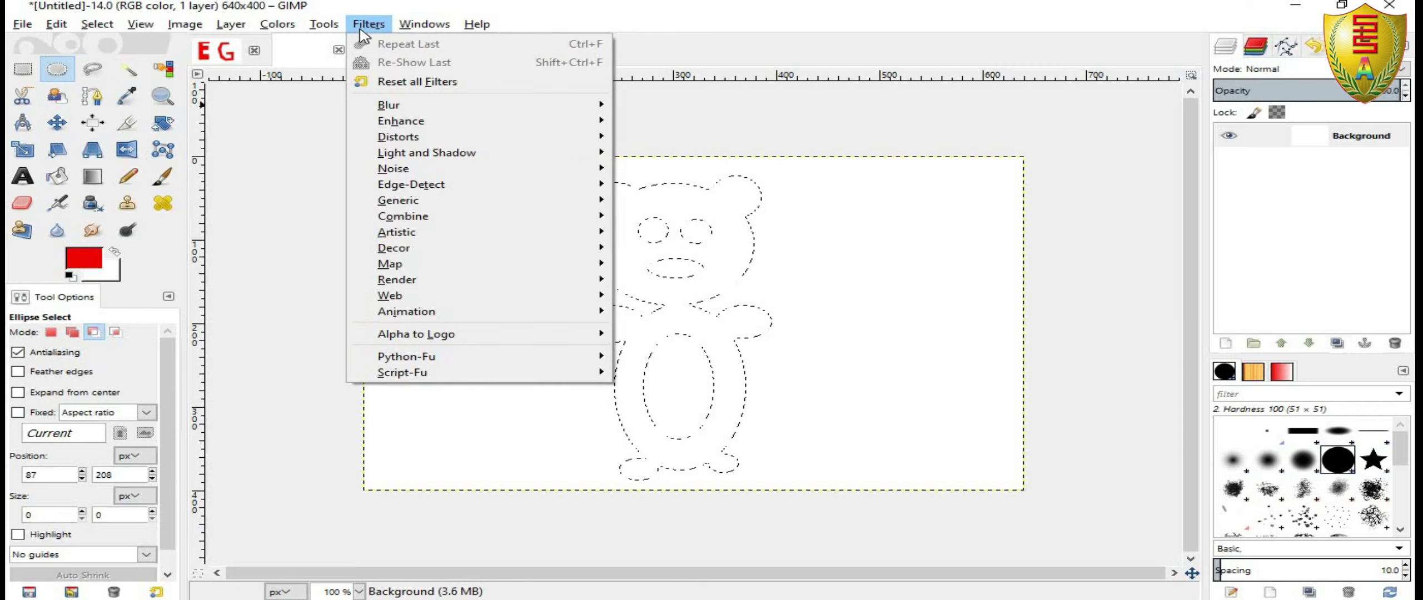
{"action": "mouse_move", "coordinate": [364, 59]}
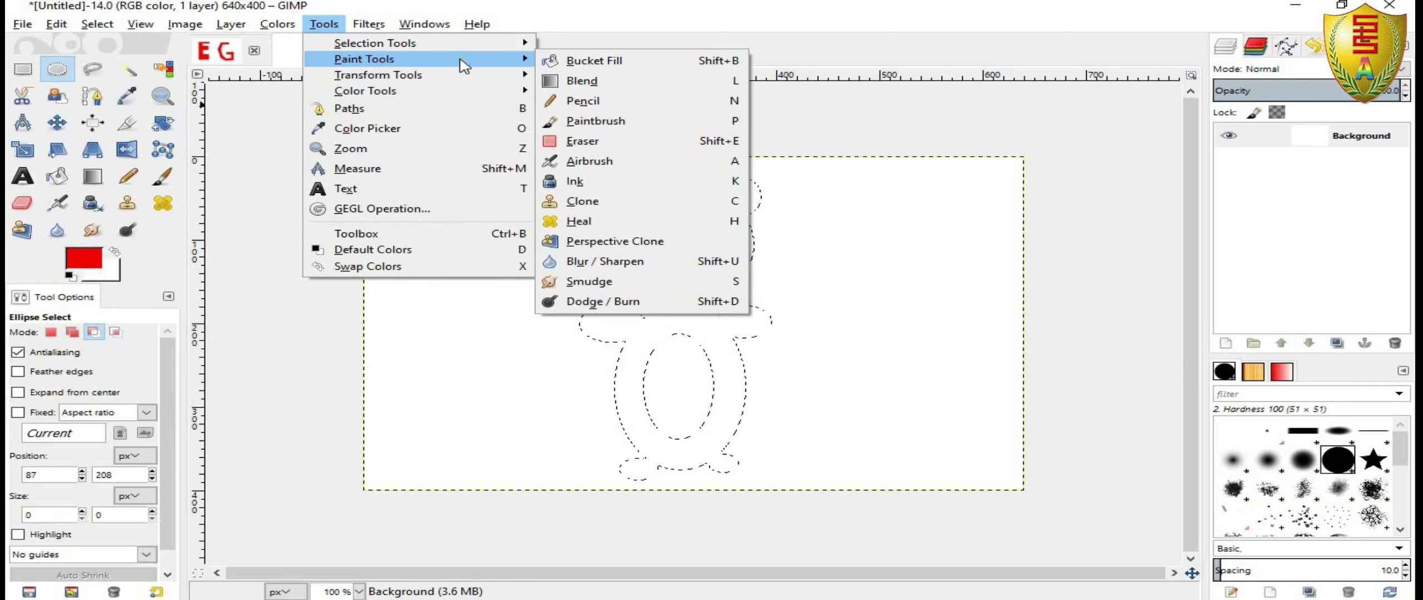
Paint the bear's body and head dark red with a size-208 Pencil.
{"action": "left_click", "coordinate": [636, 101]}
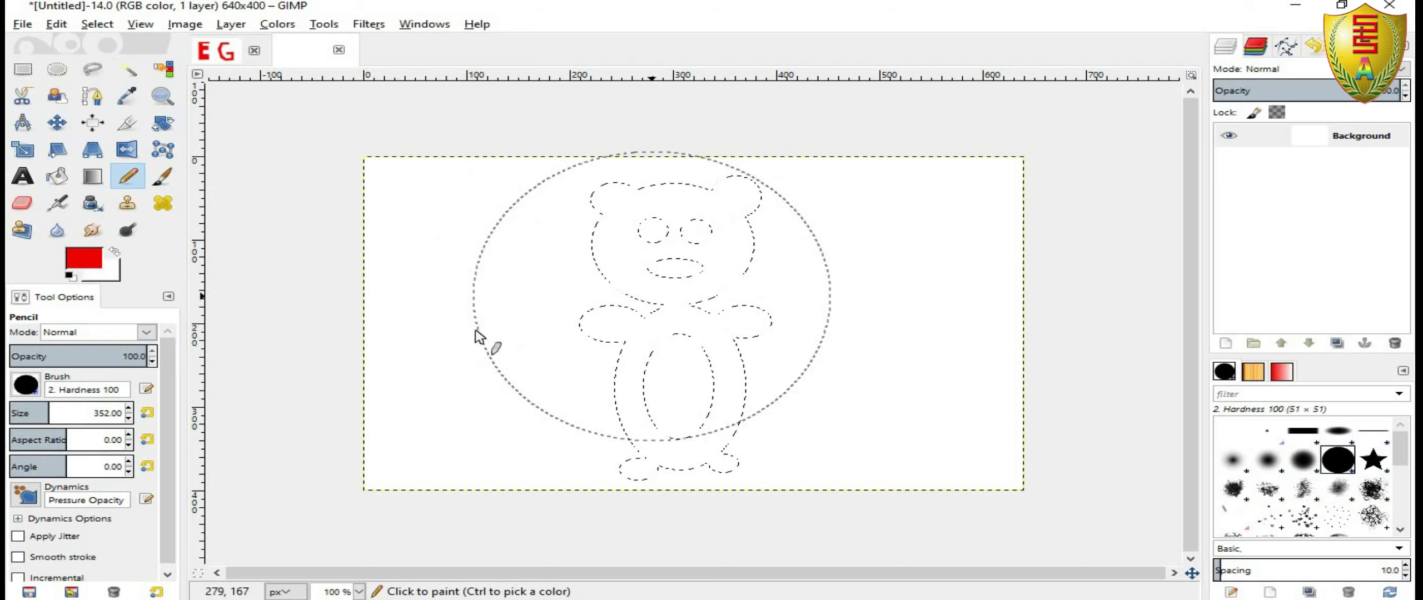
{"action": "left_click_drag", "start_coordinate": [61, 413], "coordinate": [33, 414]}
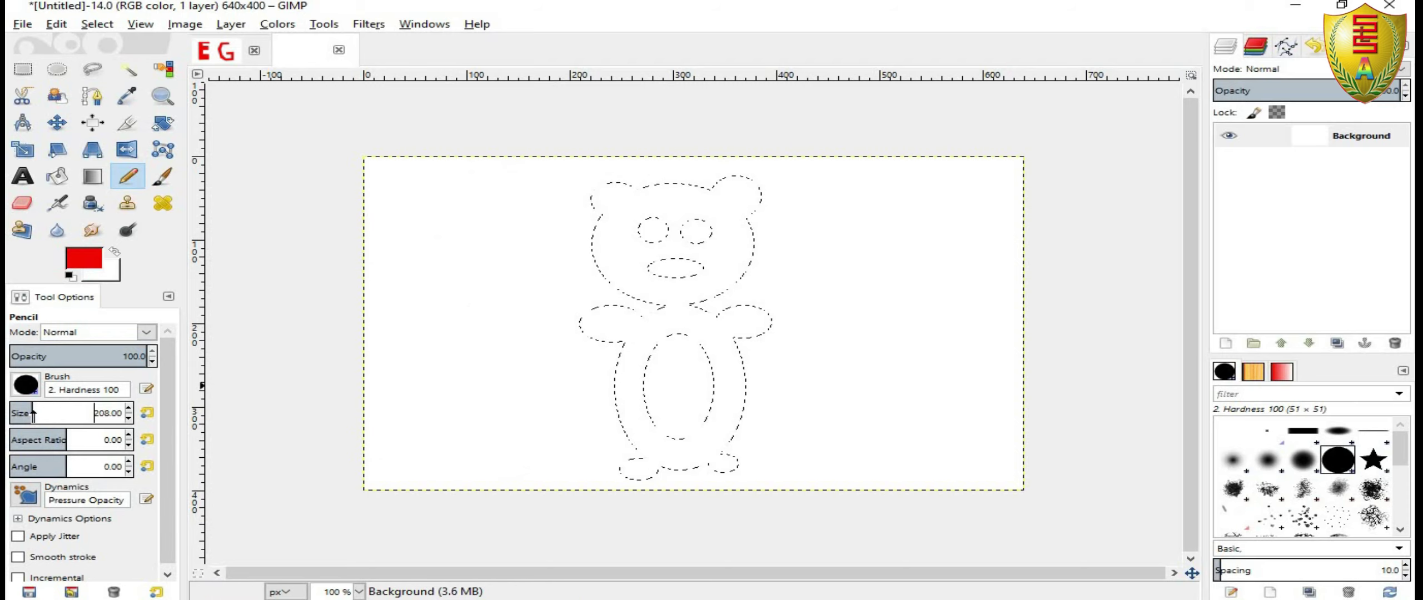
{"action": "left_click", "coordinate": [83, 257]}
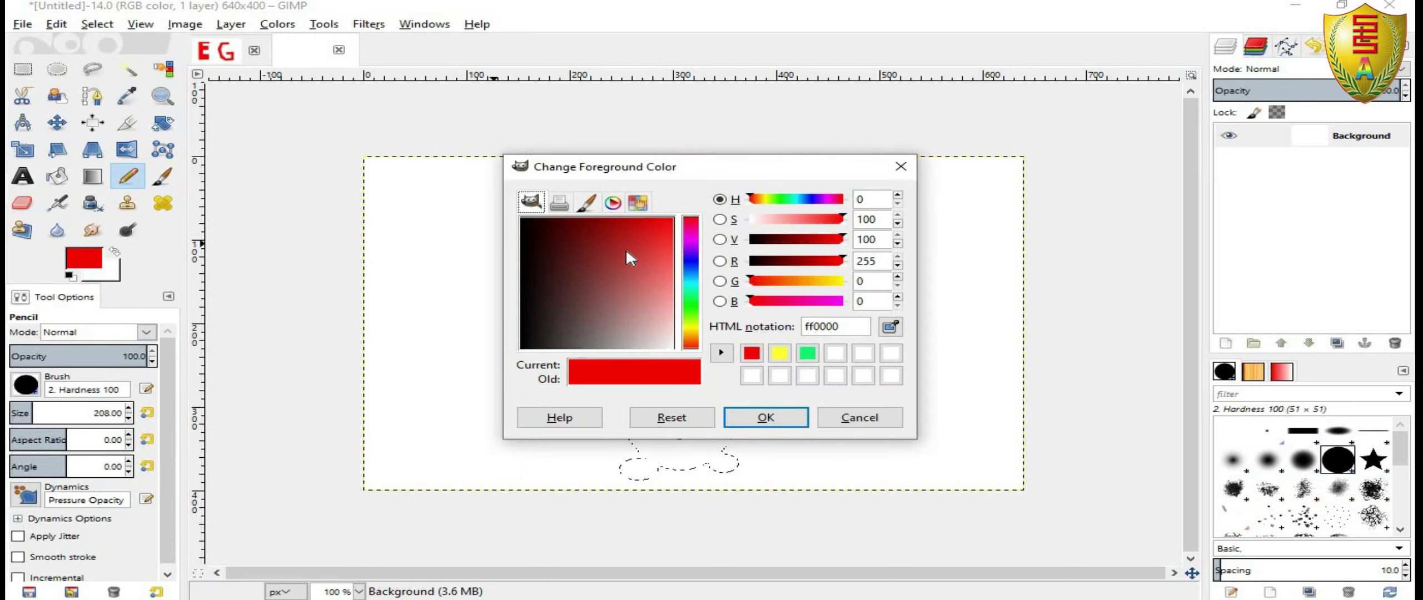
{"action": "left_click_drag", "start_coordinate": [616, 263], "coordinate": [576, 289]}
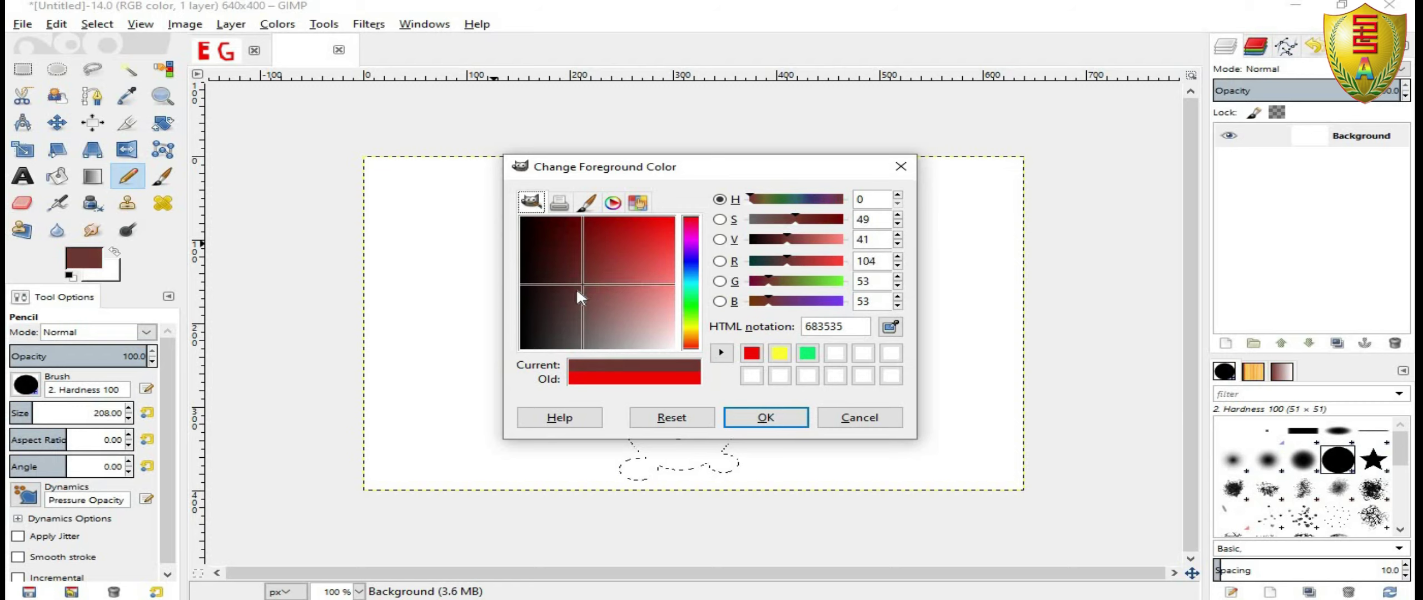
{"action": "left_click", "coordinate": [766, 418]}
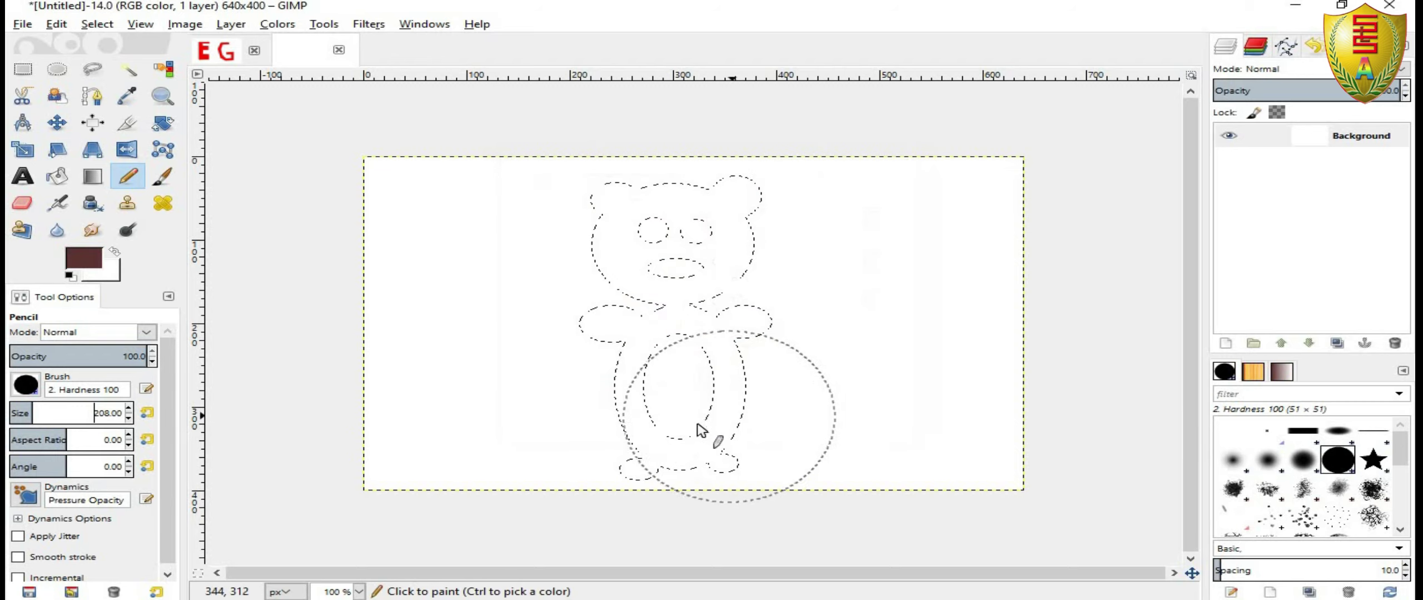
{"action": "left_click", "coordinate": [712, 396]}
{"action": "left_click_drag", "start_coordinate": [691, 414], "coordinate": [556, 311]}
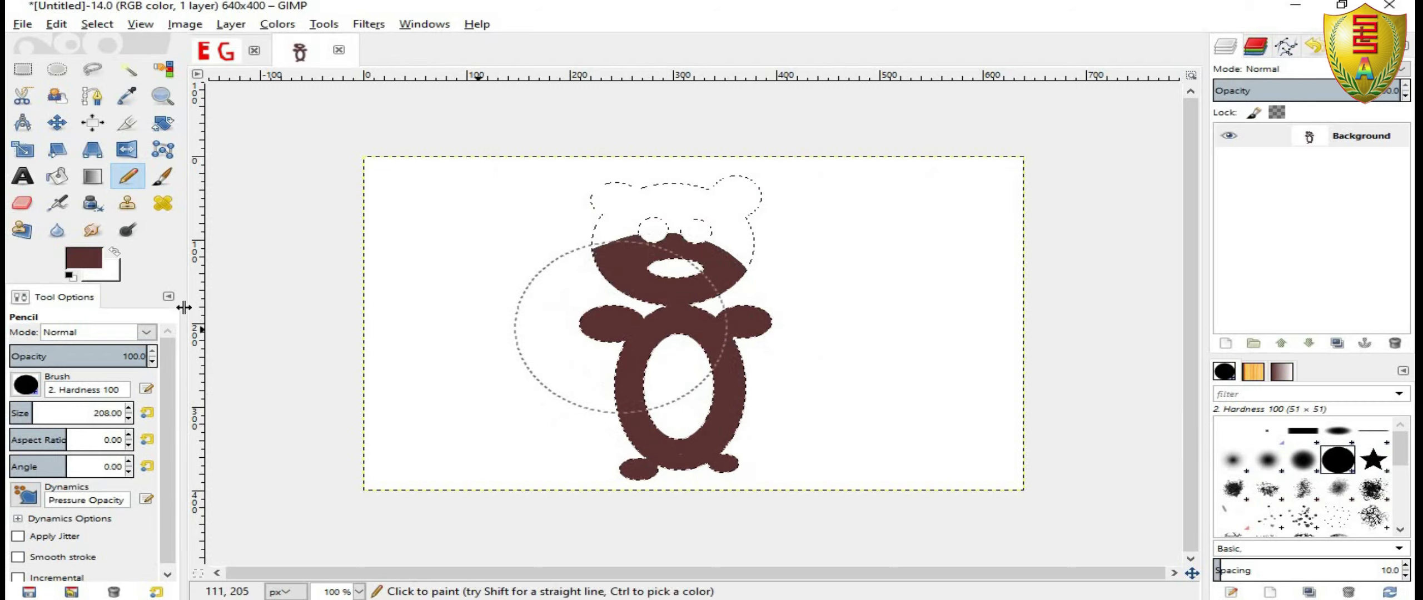
Repaint the whole bear in the darker red 531818.
{"action": "left_click", "coordinate": [91, 257]}
{"action": "left_click", "coordinate": [571, 256]}
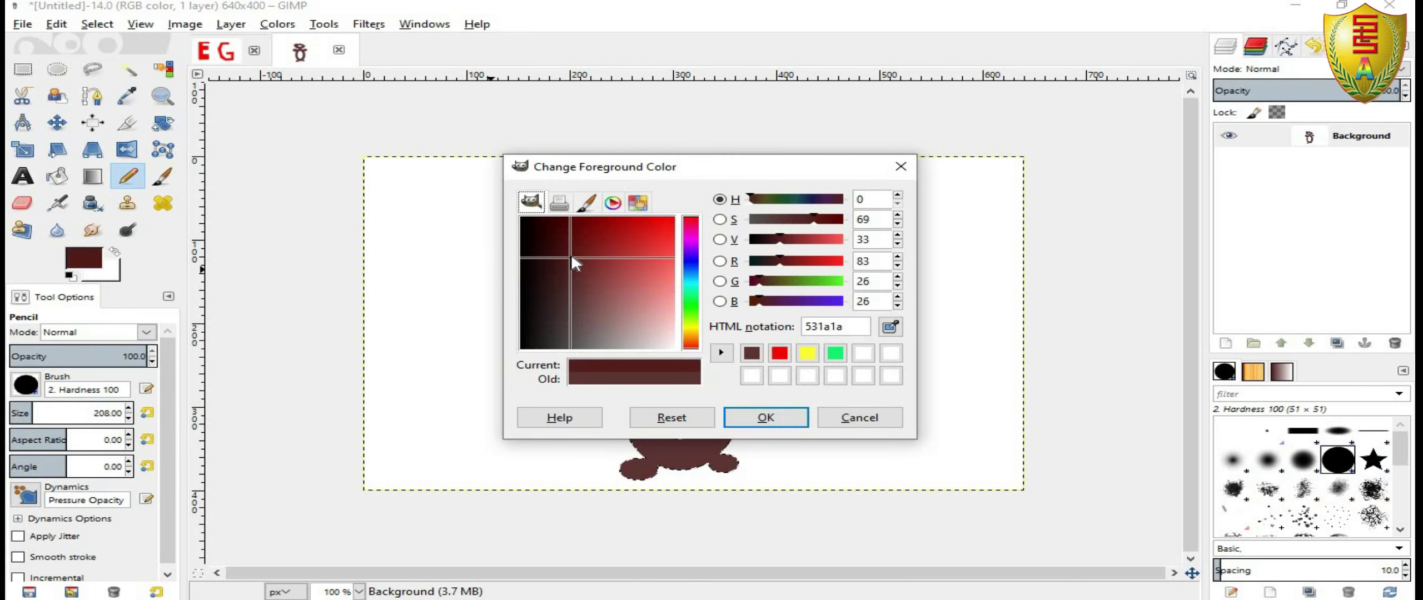
{"action": "left_click", "coordinate": [761, 417]}
{"action": "mouse_move", "coordinate": [681, 406]}
{"action": "left_mouse_down"}
{"action": "mouse_move", "coordinate": [682, 270]}
{"action": "mouse_move", "coordinate": [762, 254]}
{"action": "left_mouse_up"}
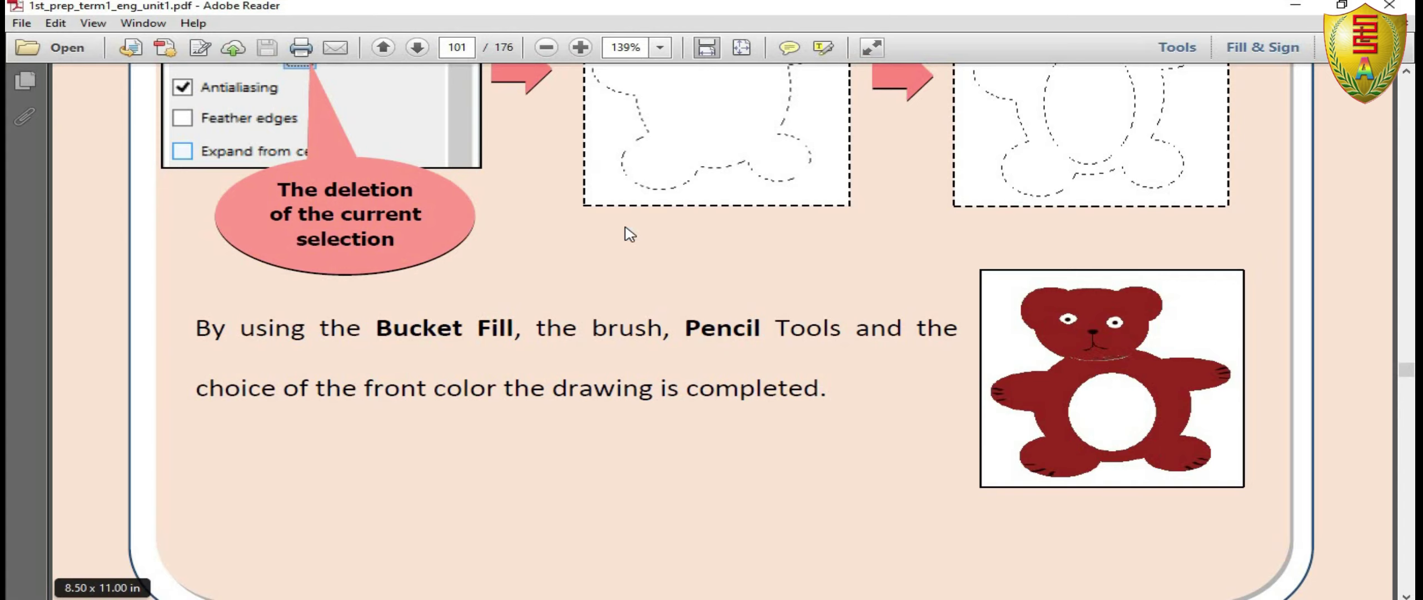
{"action": "scroll", "coordinate": [587, 349], "scroll_direction": "down", "scroll_amount": 1}
{"action": "scroll", "coordinate": [574, 349], "scroll_direction": "down", "scroll_amount": 6}
{"action": "scroll", "coordinate": [573, 346], "scroll_direction": "down", "scroll_amount": 3}
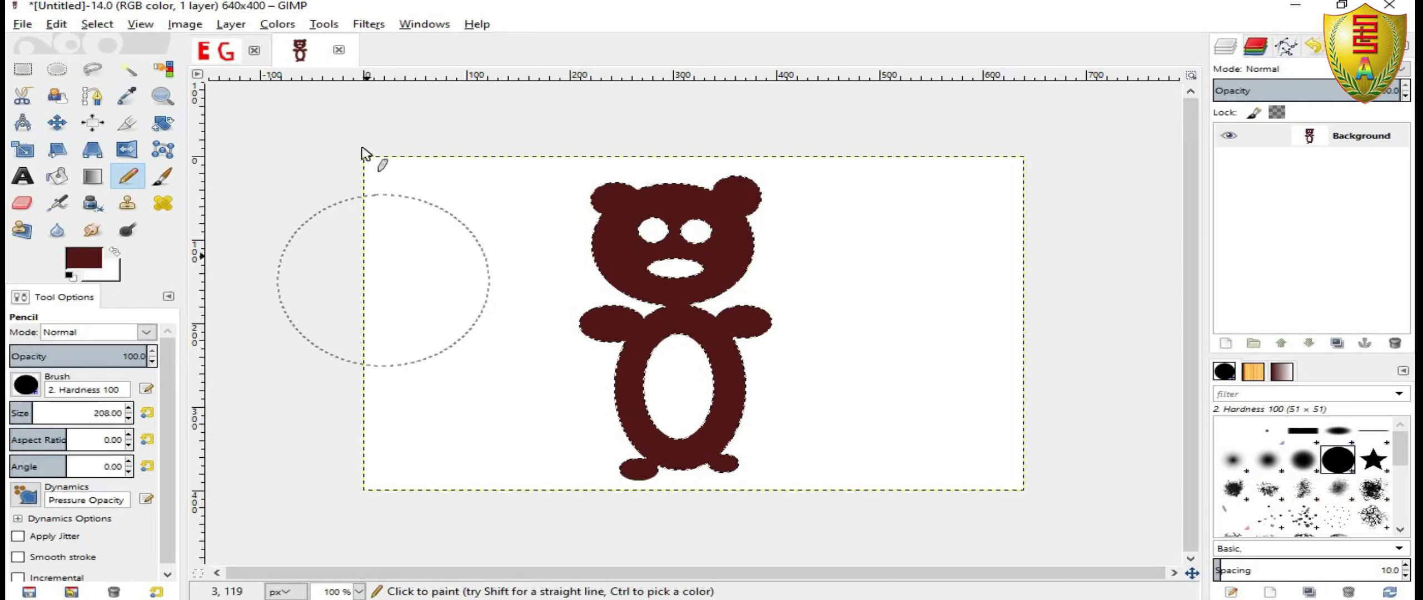
Create a new 640x400 image and drag an oval selection across its middle.
{"action": "left_click", "coordinate": [22, 24]}
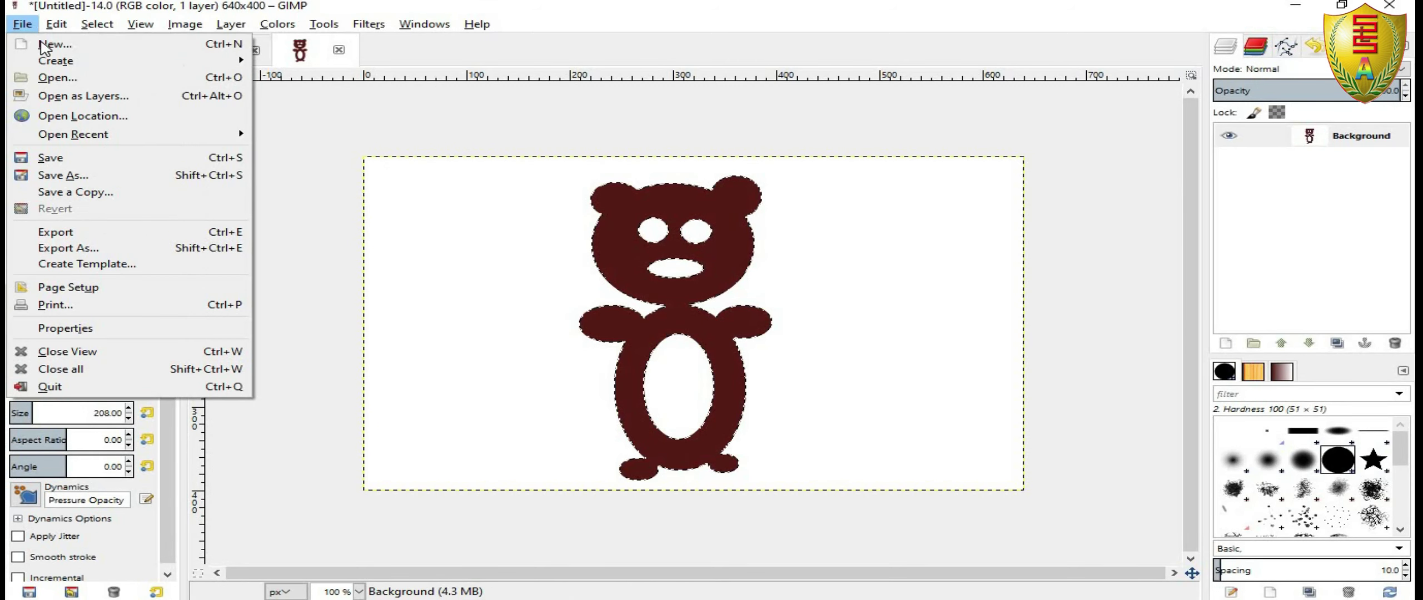
{"action": "left_click", "coordinate": [50, 41]}
{"action": "left_click", "coordinate": [736, 305]}
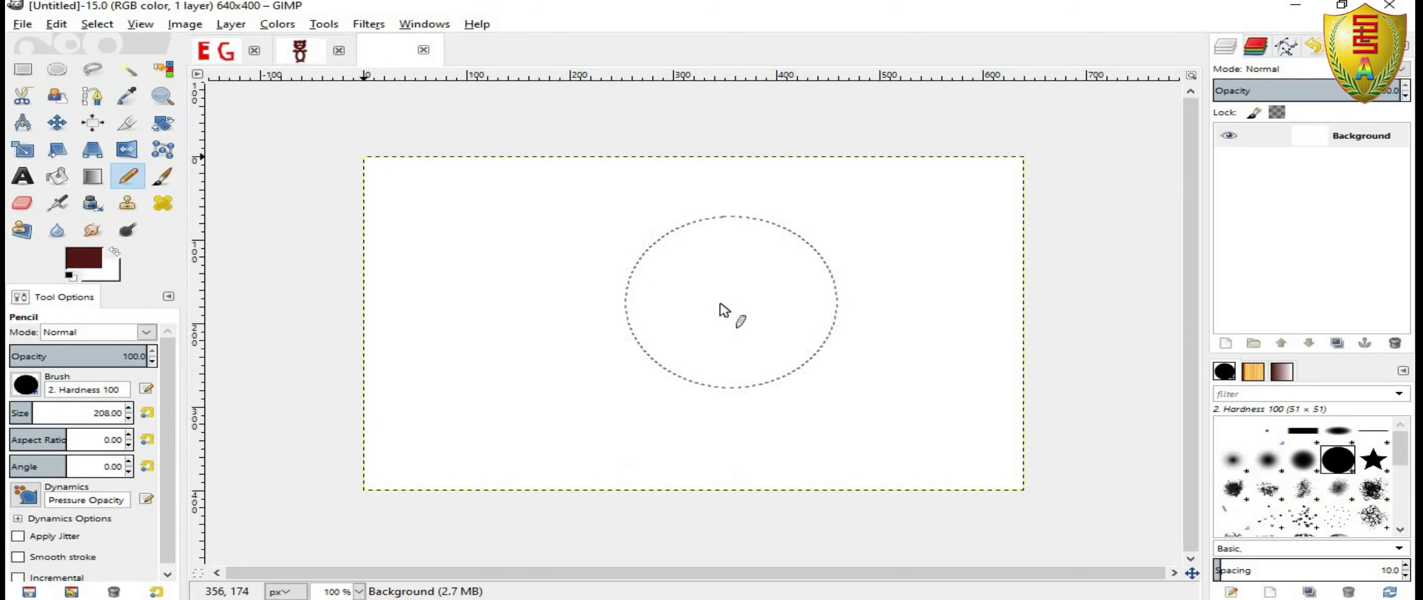
{"action": "left_click", "coordinate": [58, 70]}
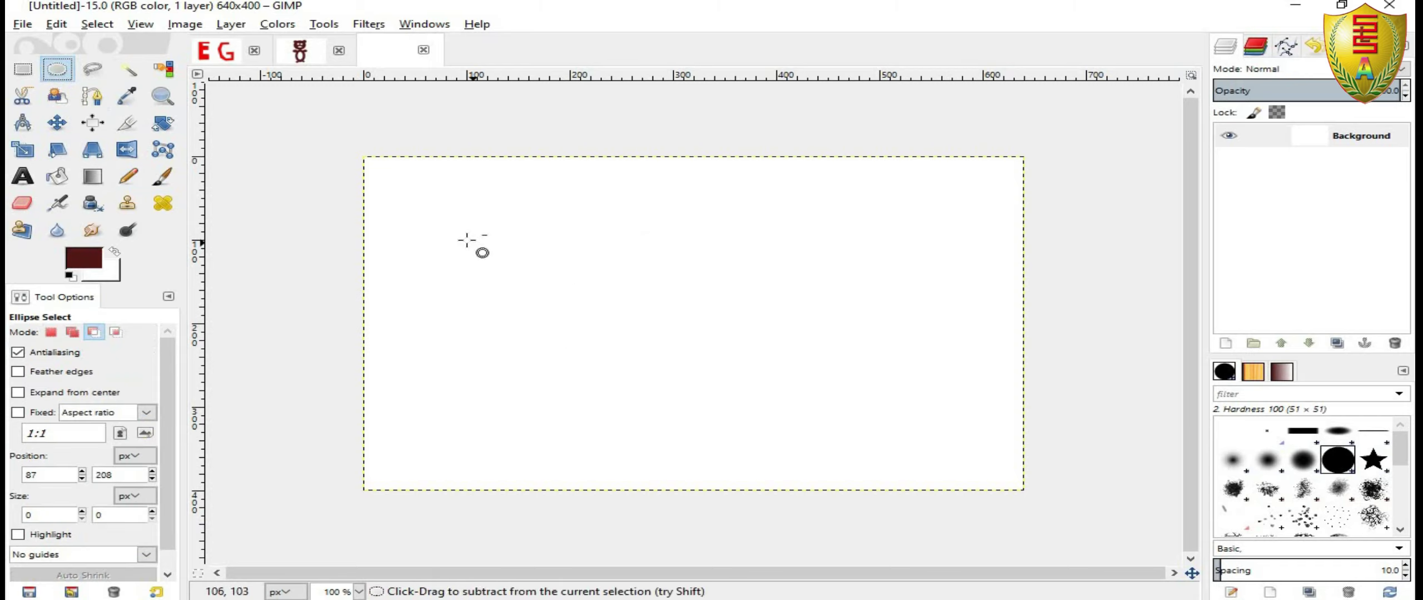
{"action": "left_click_drag", "start_coordinate": [467, 240], "coordinate": [852, 398]}
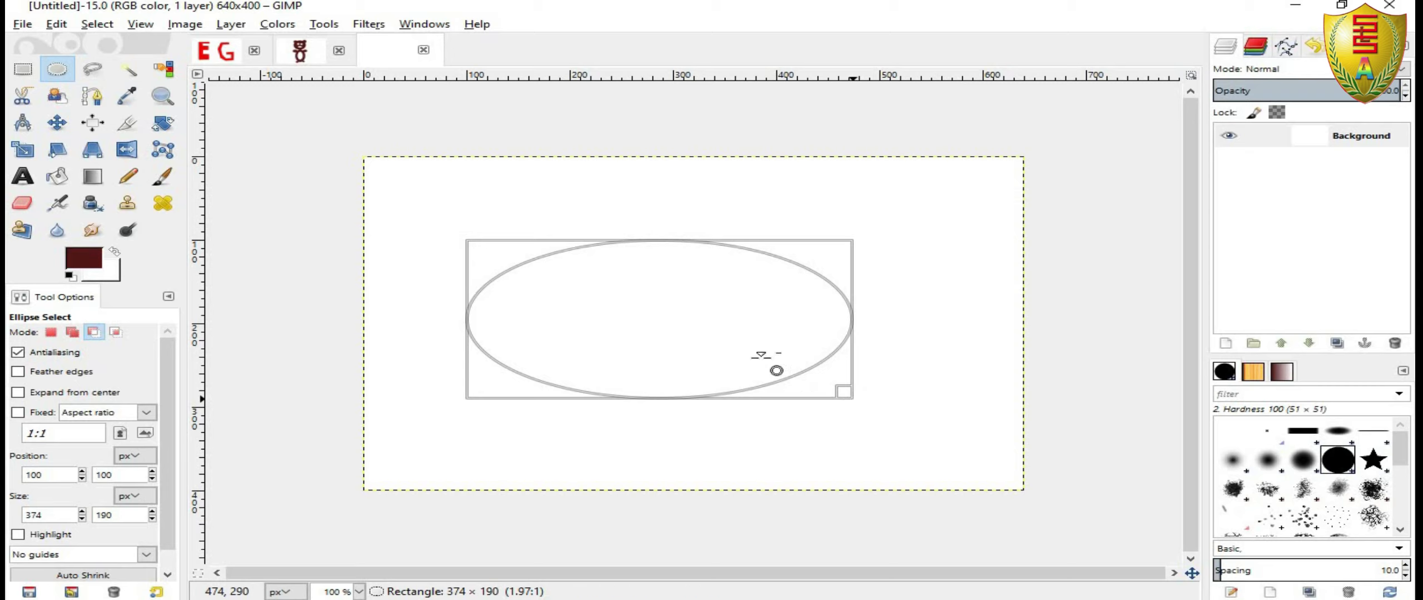
{"action": "left_click_drag", "start_coordinate": [656, 321], "coordinate": [694, 323]}
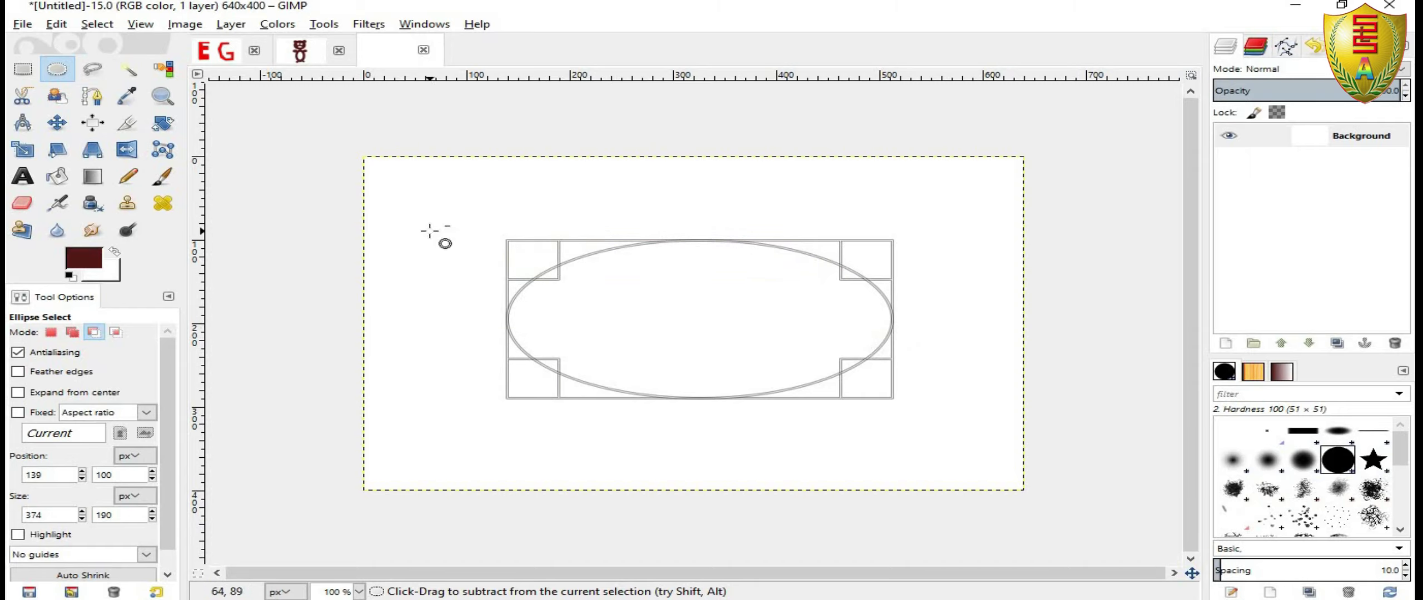
Stroke the oval selection with line width 9.
{"action": "left_click", "coordinate": [56, 24]}
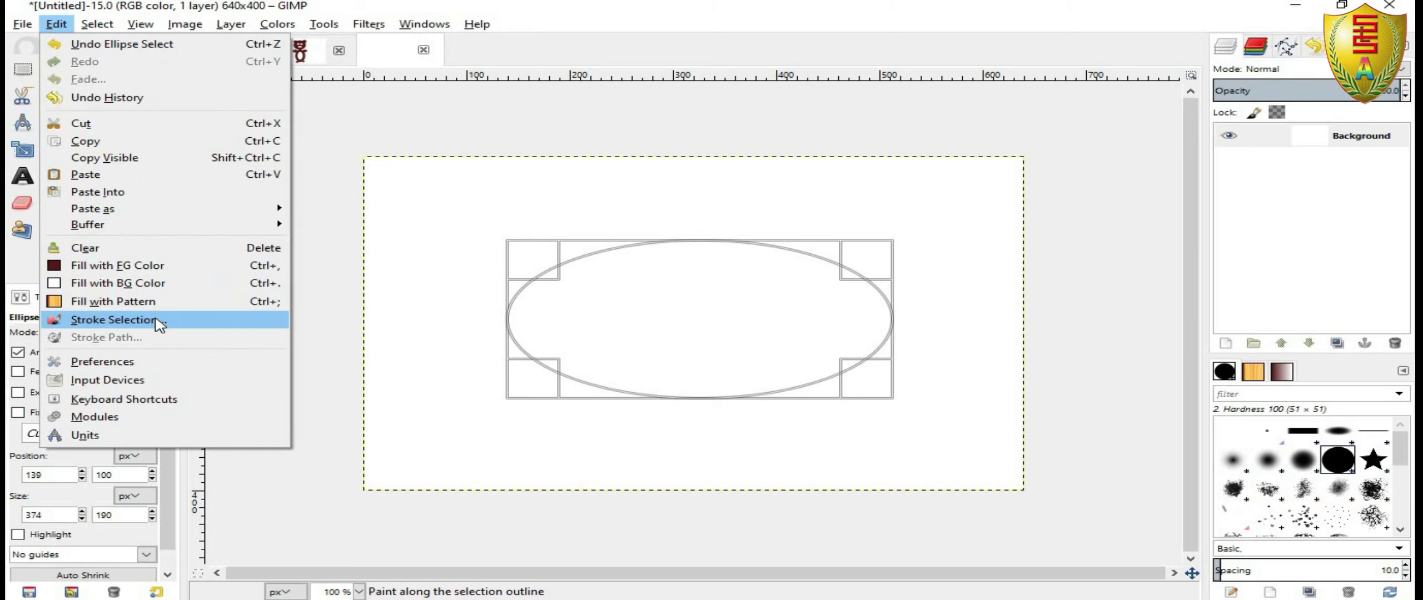
{"action": "left_click", "coordinate": [117, 319]}
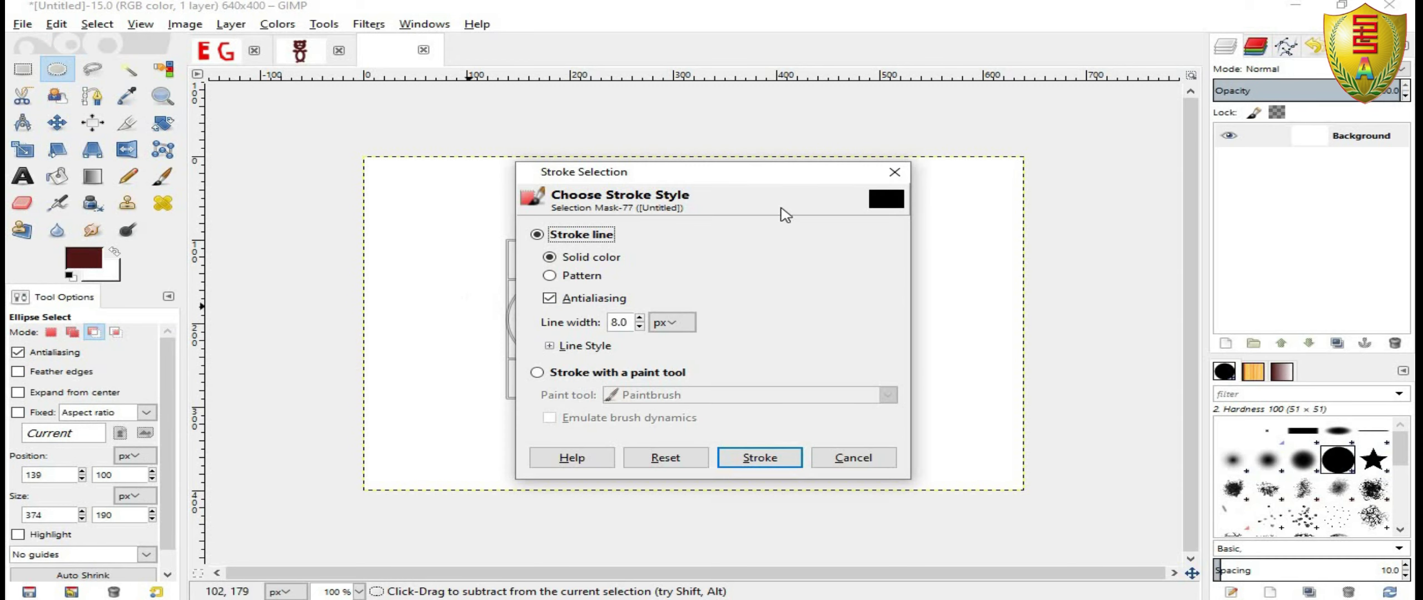
{"action": "left_click_drag", "start_coordinate": [844, 165], "coordinate": [907, 153]}
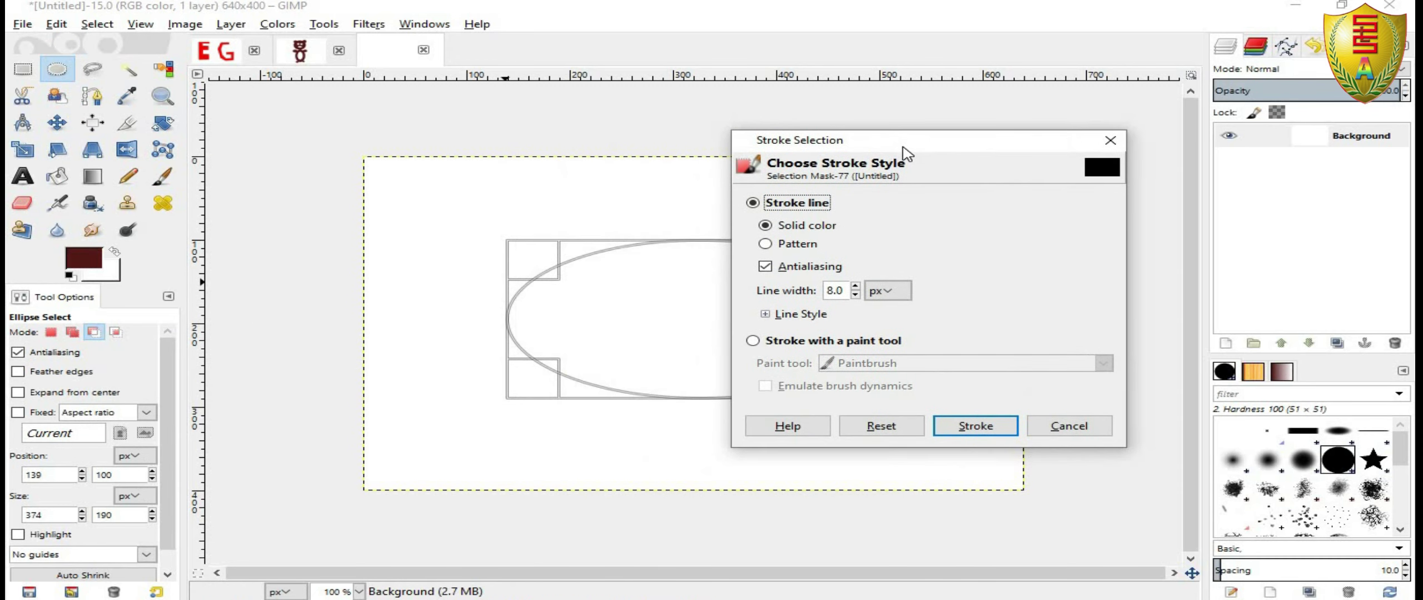
{"action": "left_click", "coordinate": [855, 286]}
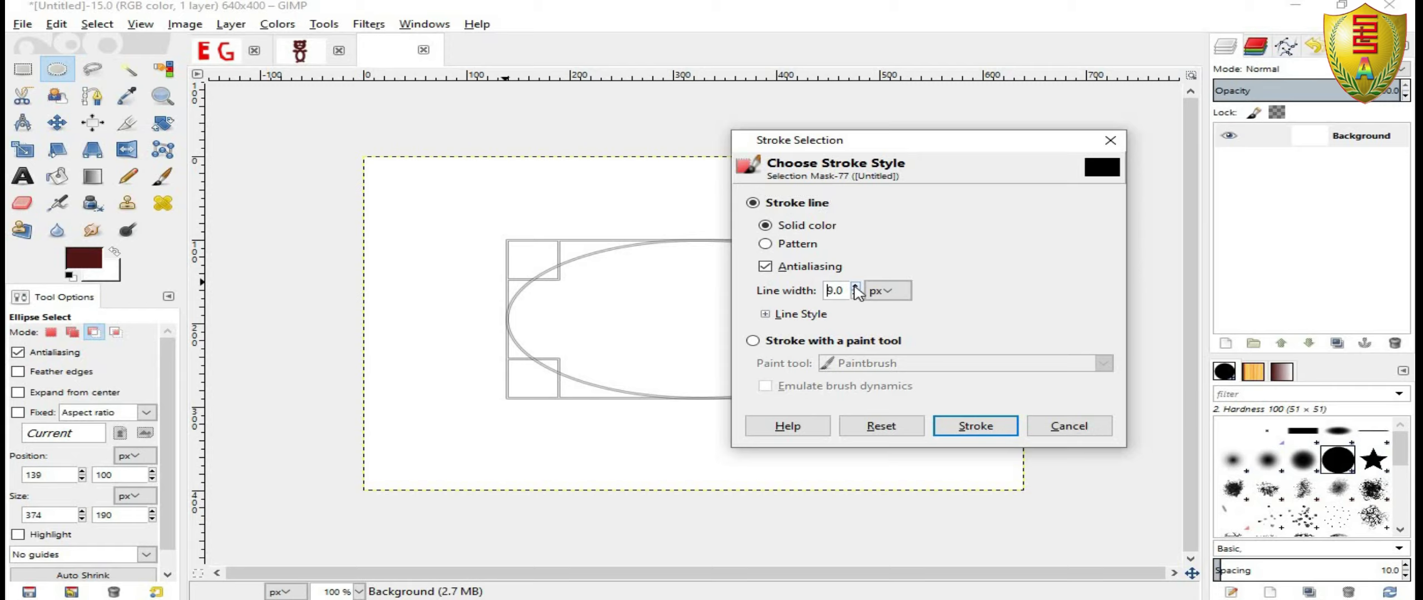
{"action": "left_click", "coordinate": [976, 427]}
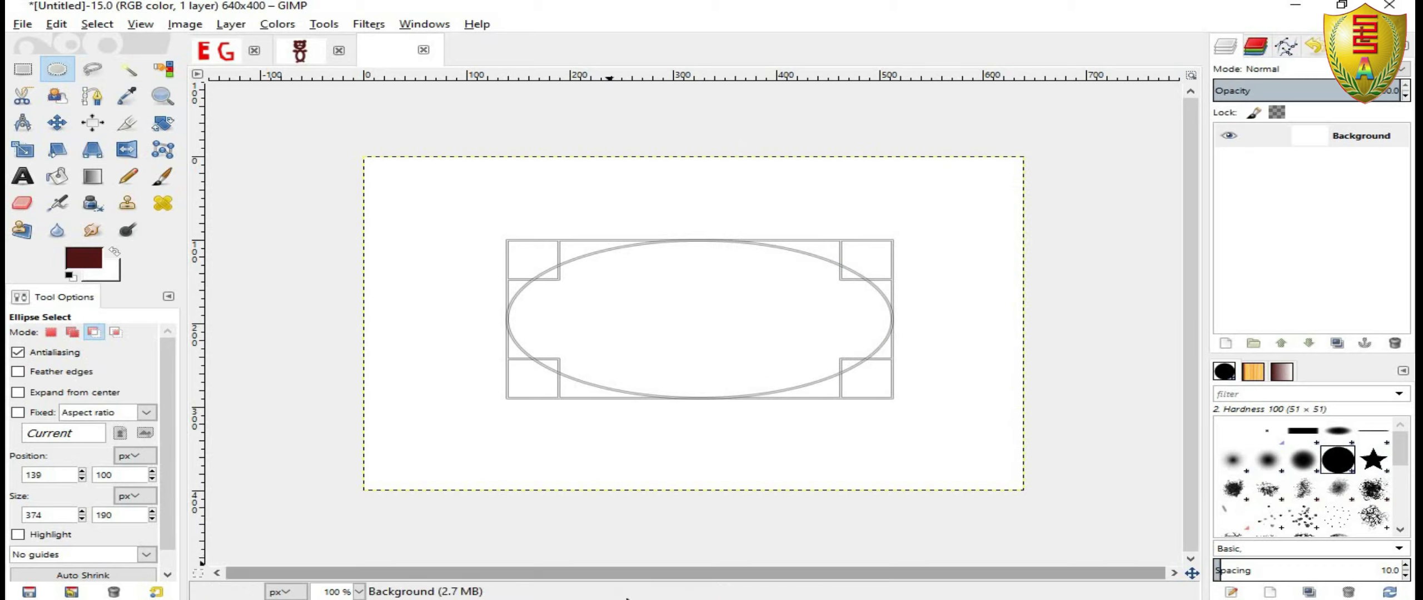
{"action": "key", "text": "alt+Tab"}
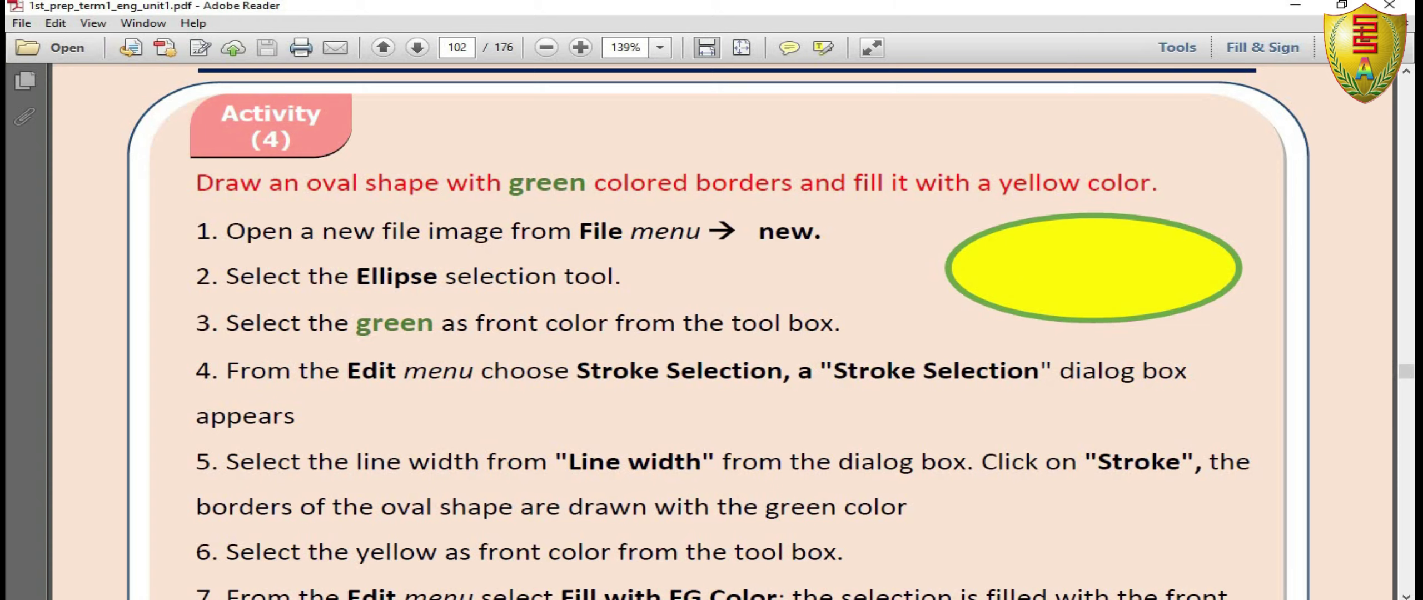
Set the foreground colour to bright green 01f340.
{"action": "key", "text": "alt+Tab"}
{"action": "left_click", "coordinate": [83, 257]}
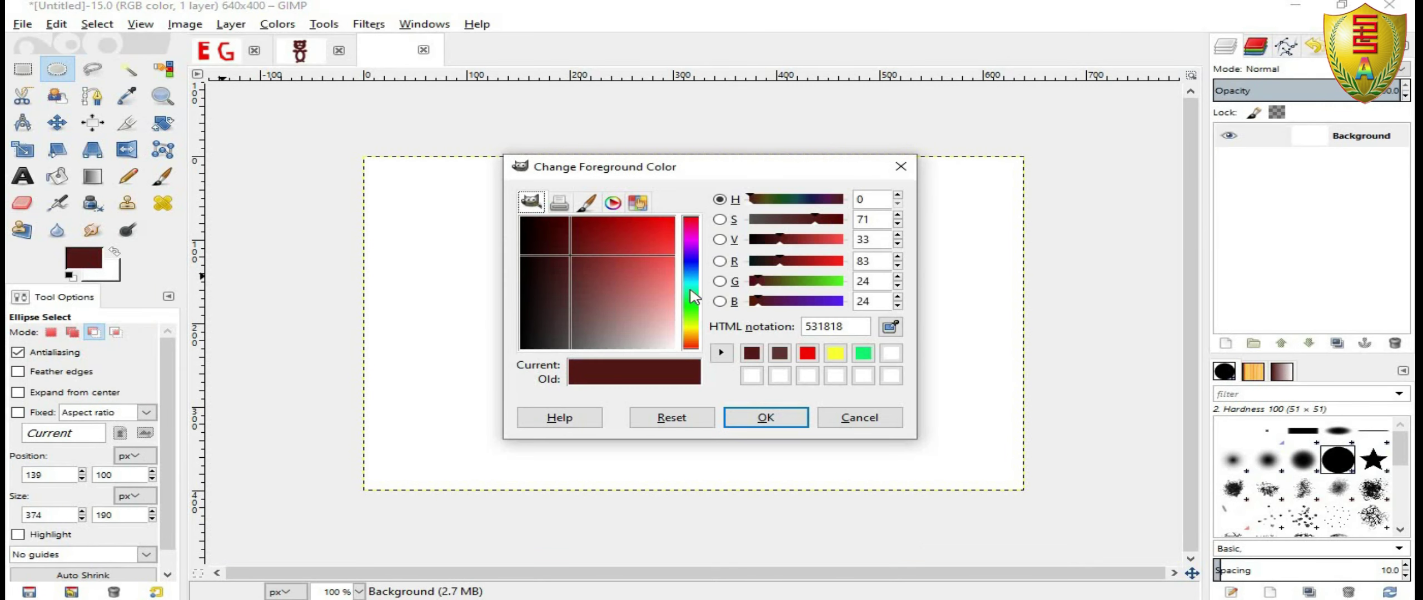
{"action": "left_click", "coordinate": [691, 300]}
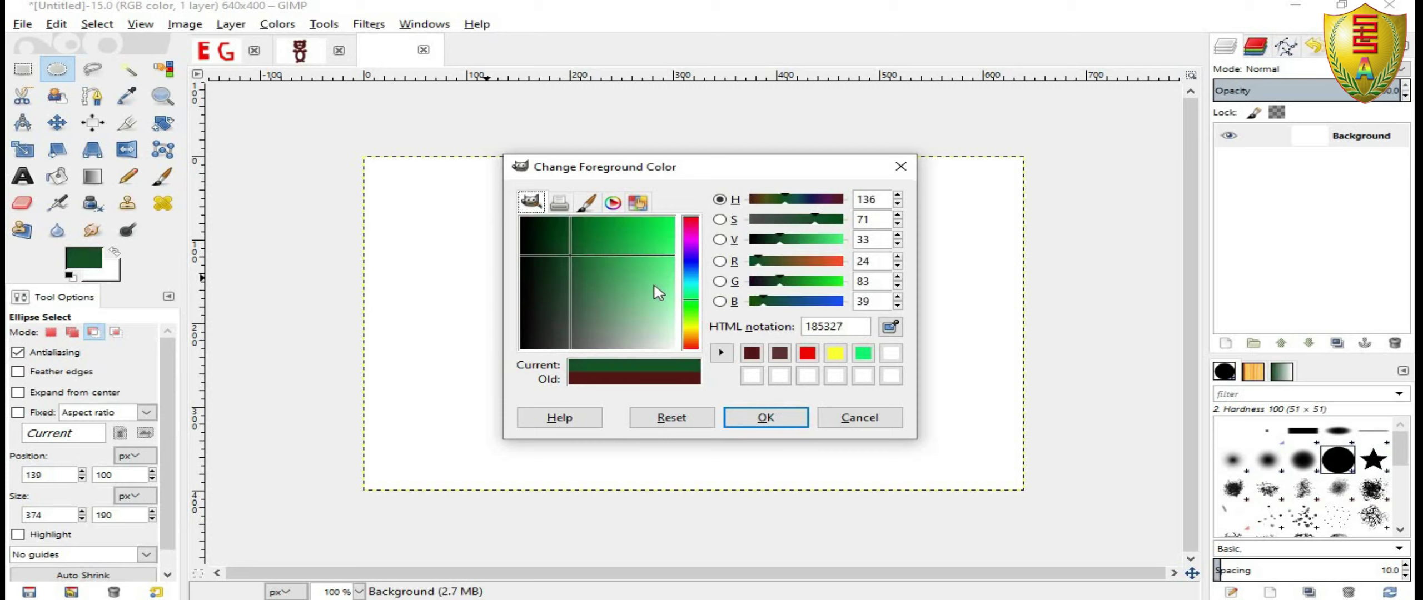
{"action": "left_click_drag", "start_coordinate": [657, 292], "coordinate": [687, 221]}
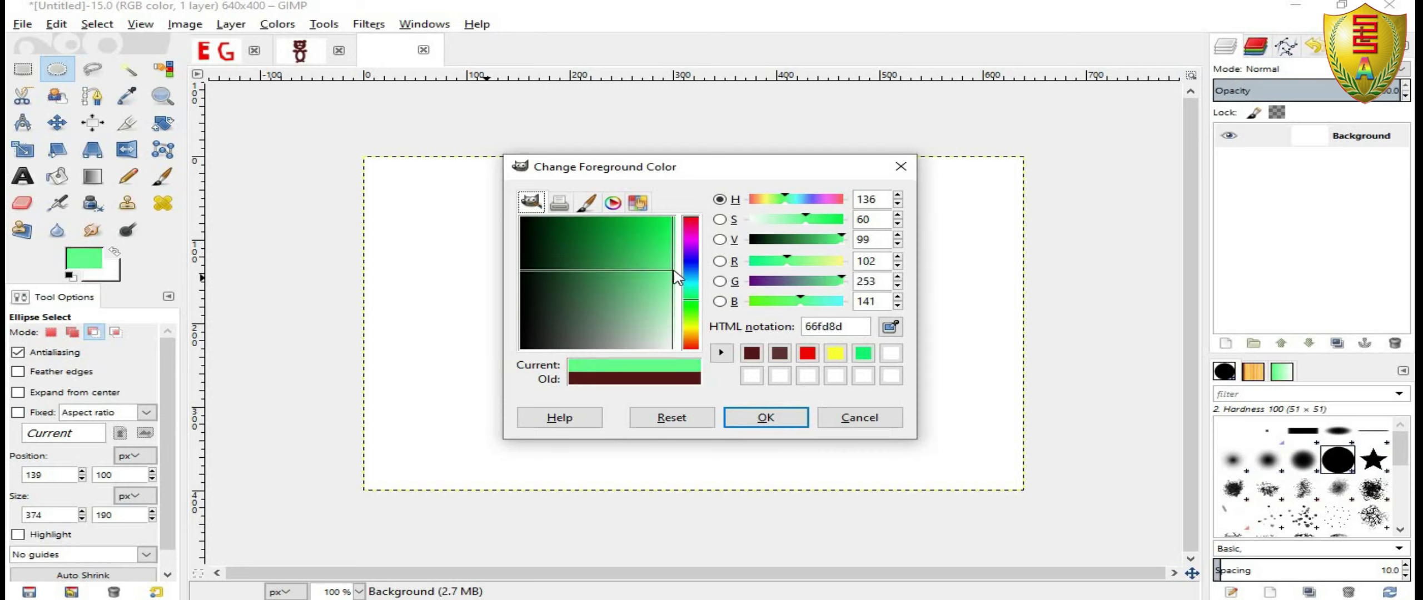
{"action": "left_click", "coordinate": [666, 219]}
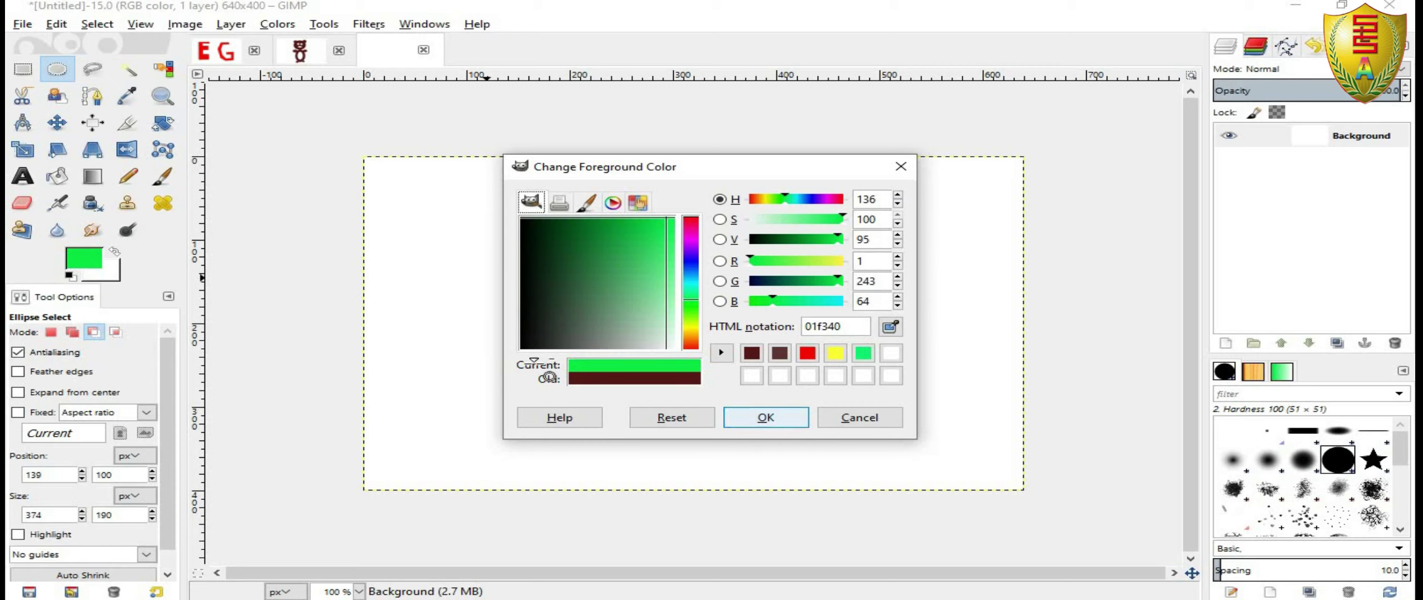
{"action": "key", "text": "Return"}
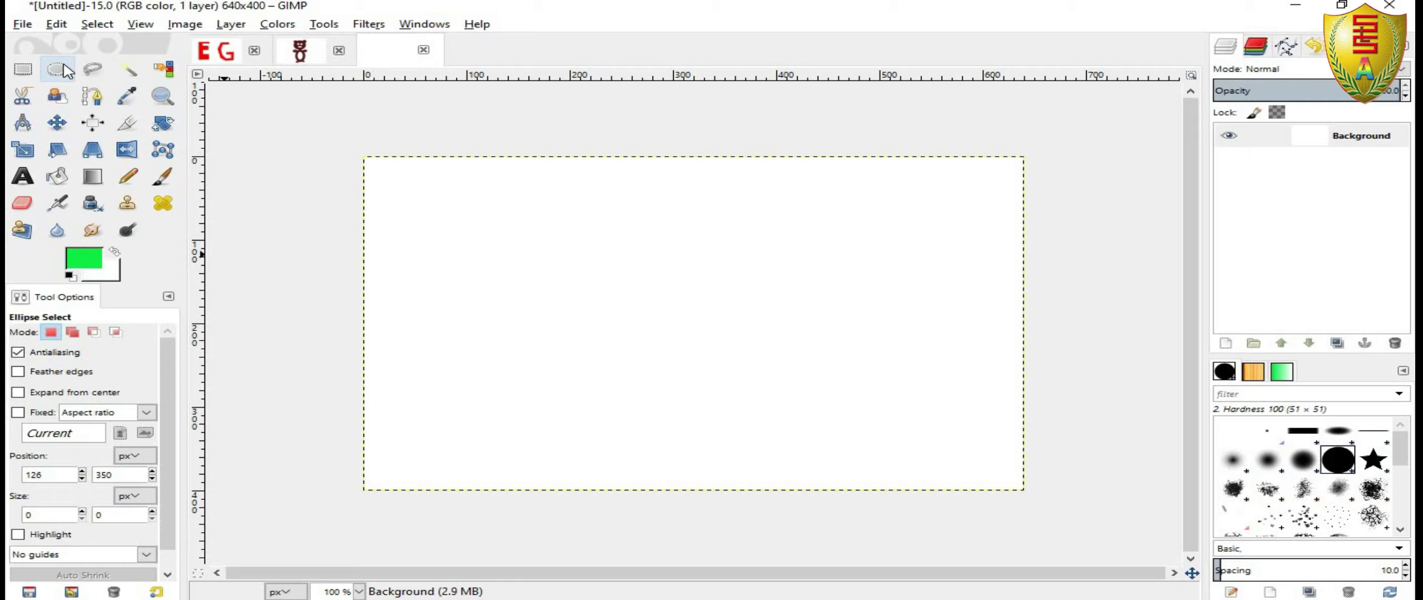
Draw a new large oval selection and stroke it green with line width 12.
{"action": "left_click_drag", "start_coordinate": [454, 237], "coordinate": [843, 425]}
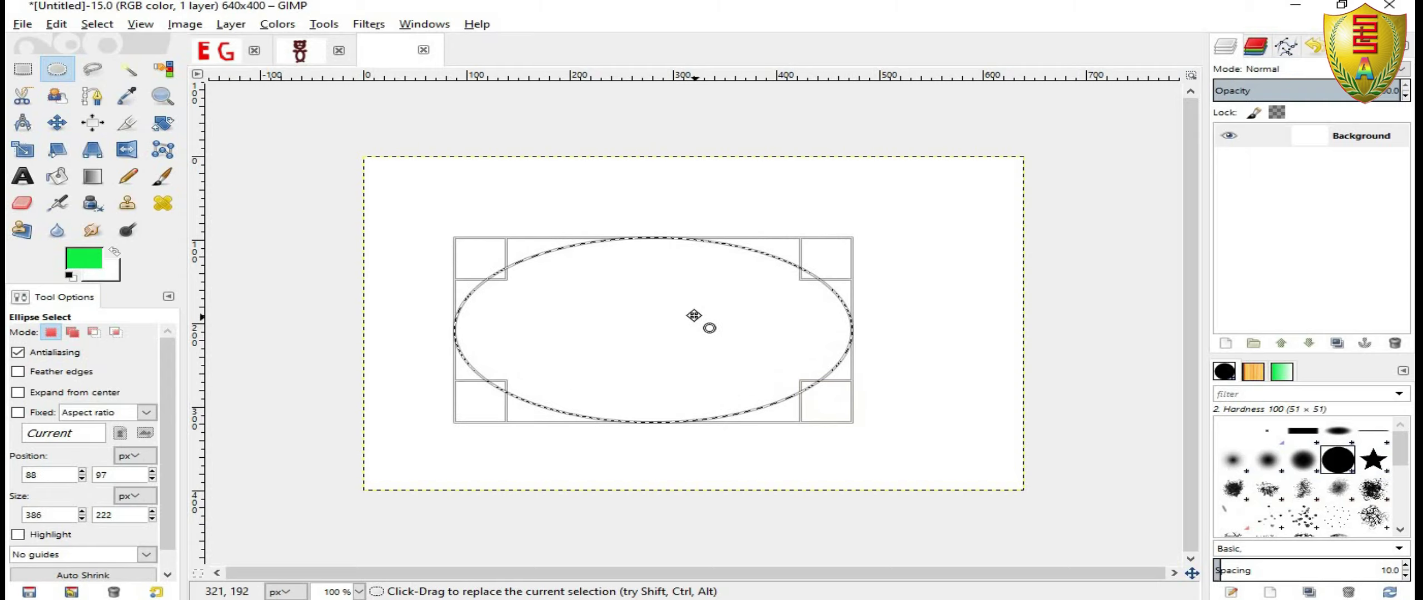
{"action": "left_click", "coordinate": [56, 24]}
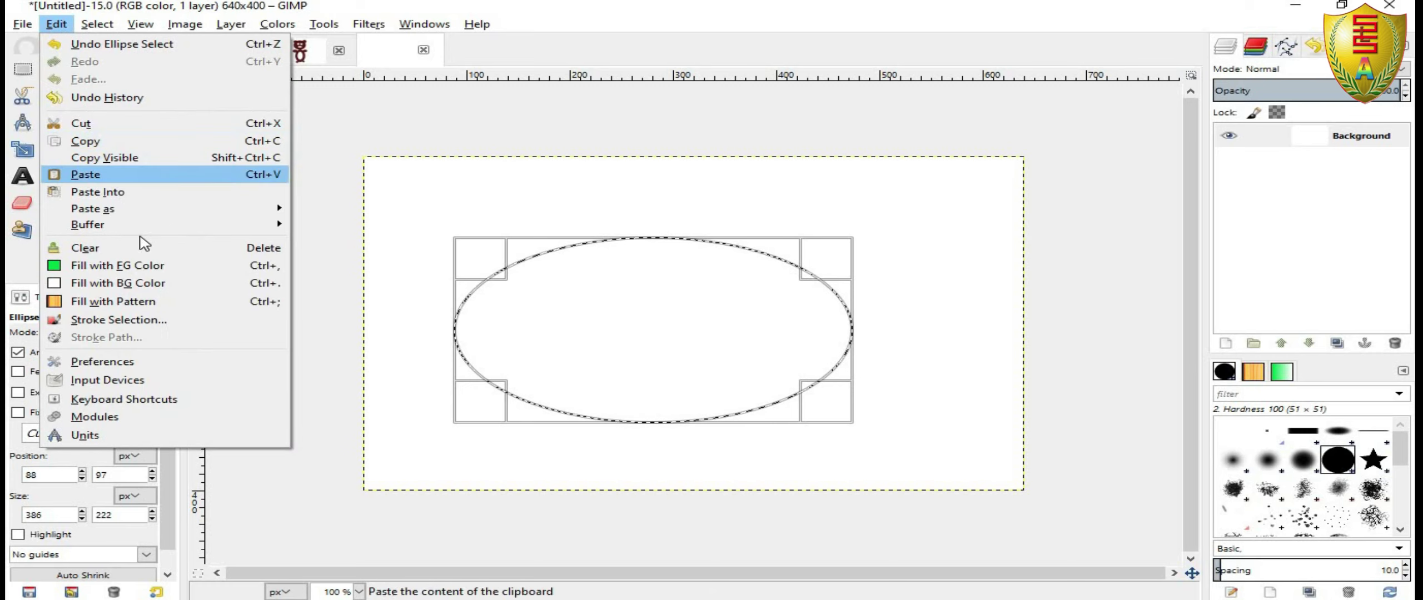
{"action": "left_click", "coordinate": [118, 320]}
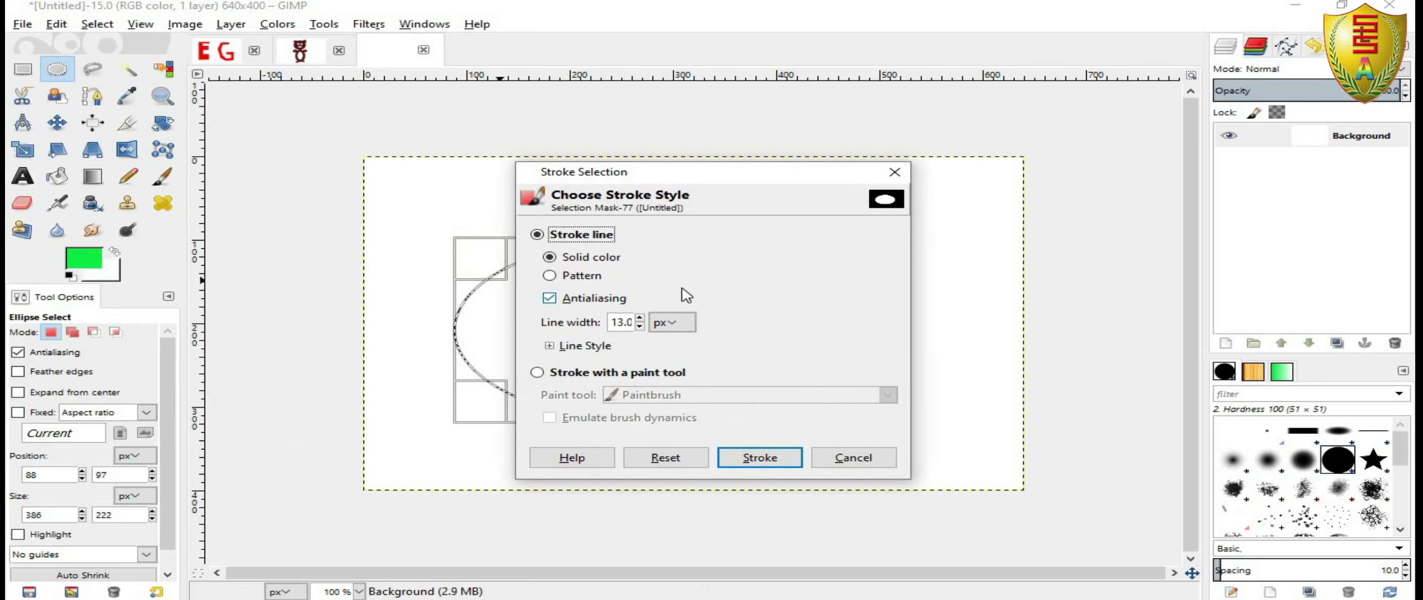
{"action": "left_click_drag", "start_coordinate": [698, 175], "coordinate": [946, 130]}
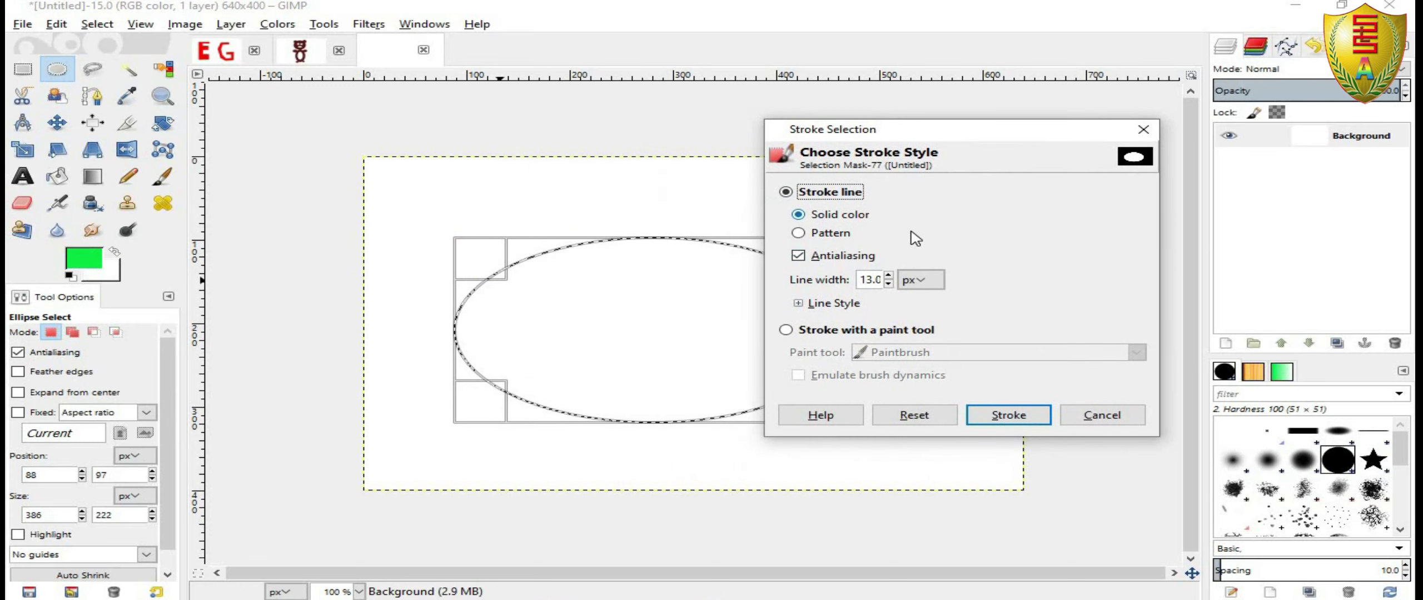
{"action": "left_click", "coordinate": [888, 284]}
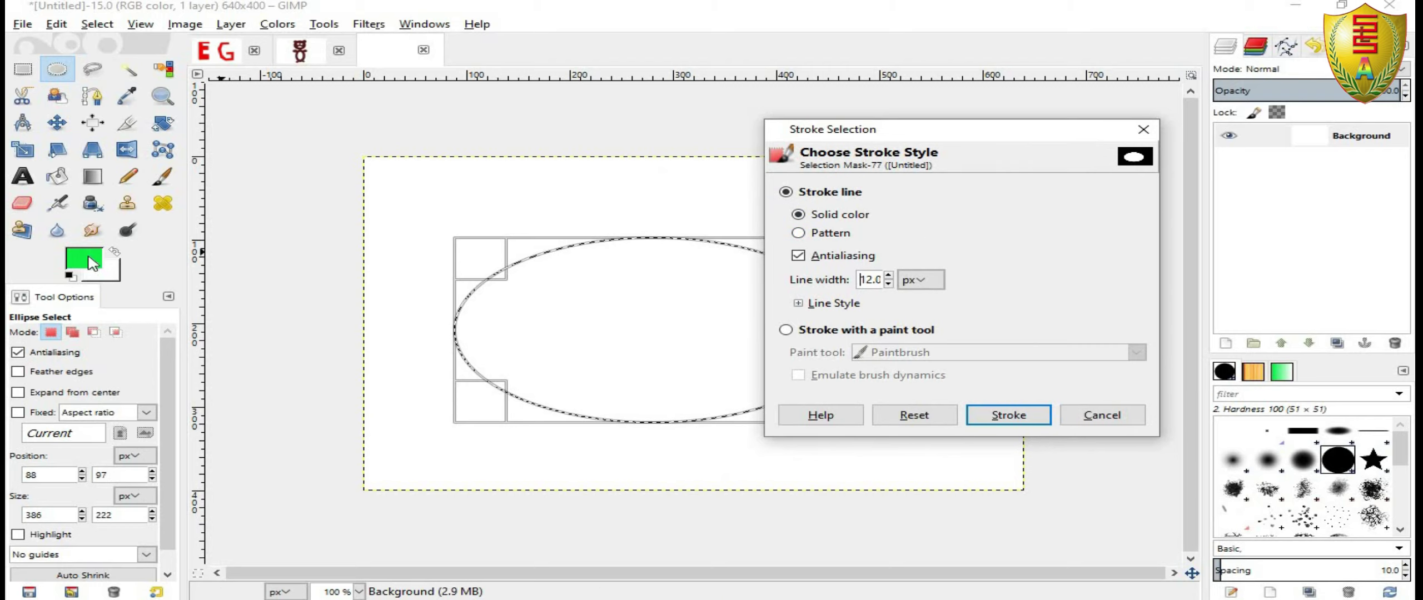
{"action": "left_click", "coordinate": [1009, 417]}
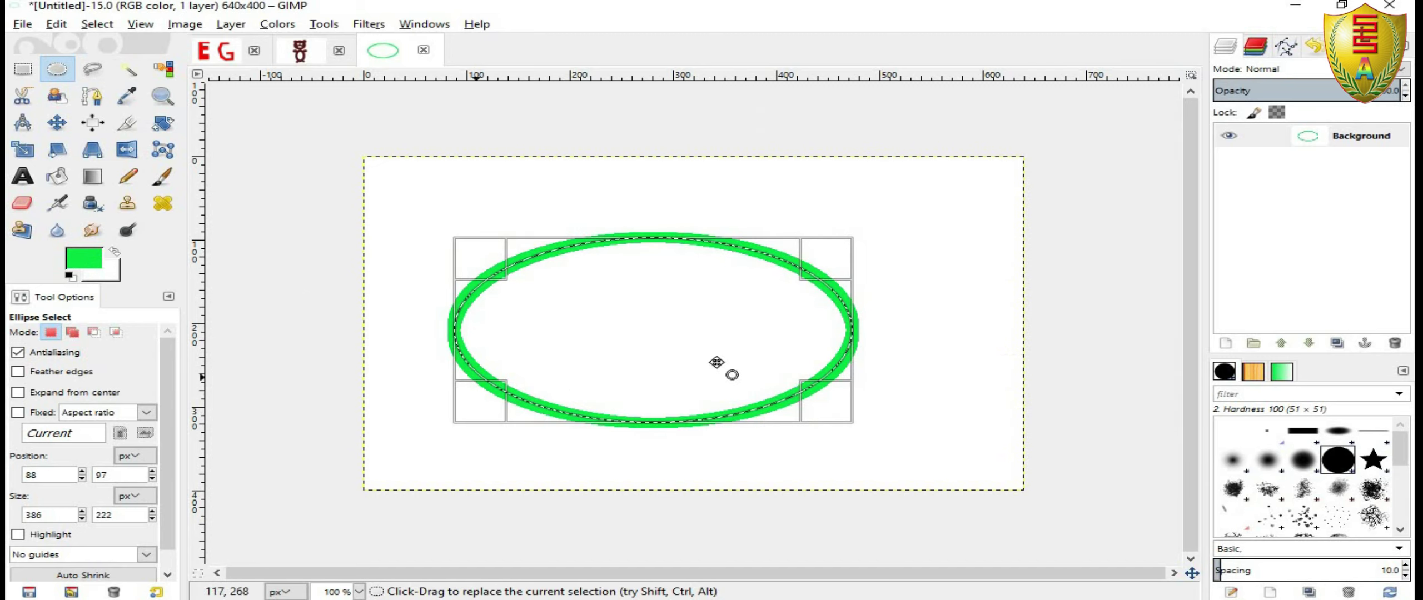
Apply a second green stroke to the oval.
{"action": "left_click", "coordinate": [58, 26]}
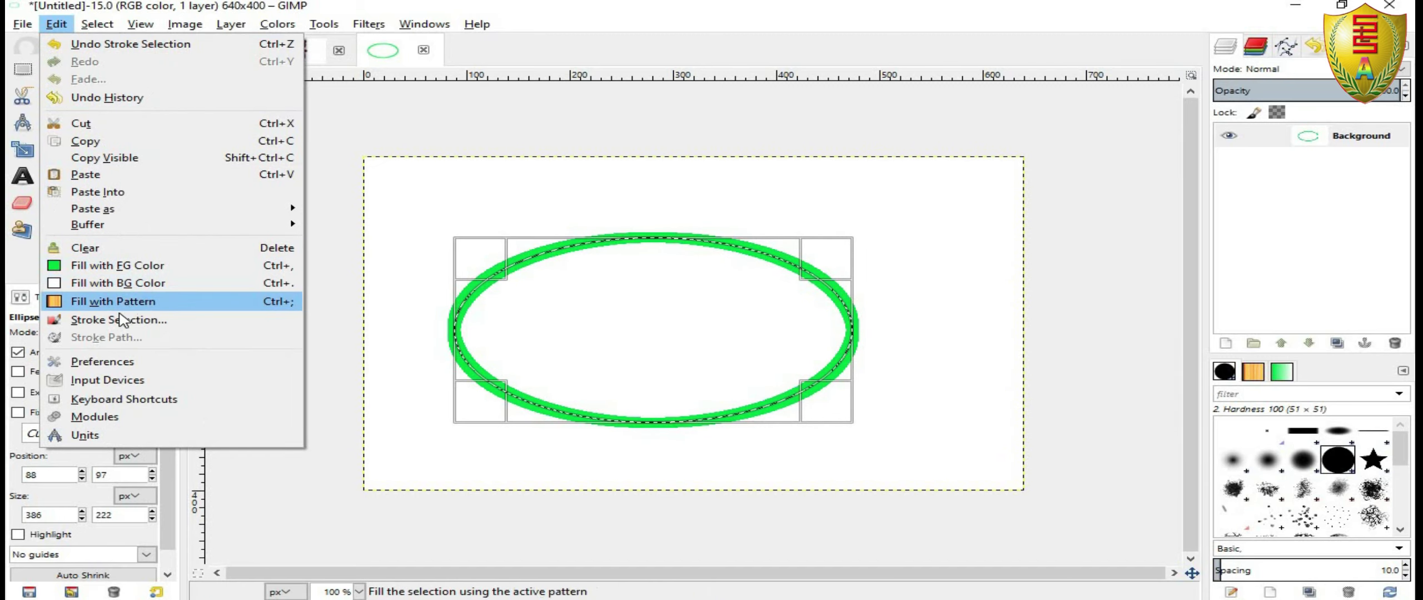
{"action": "left_click", "coordinate": [92, 320]}
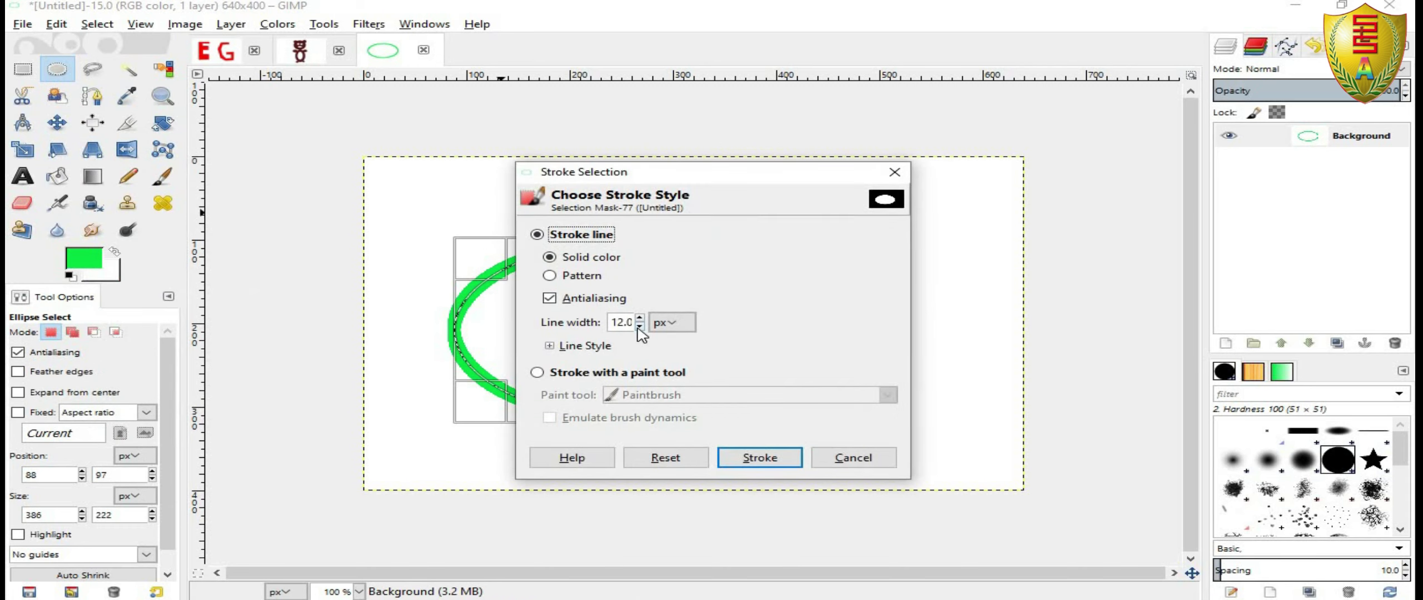
{"action": "left_click", "coordinate": [760, 457]}
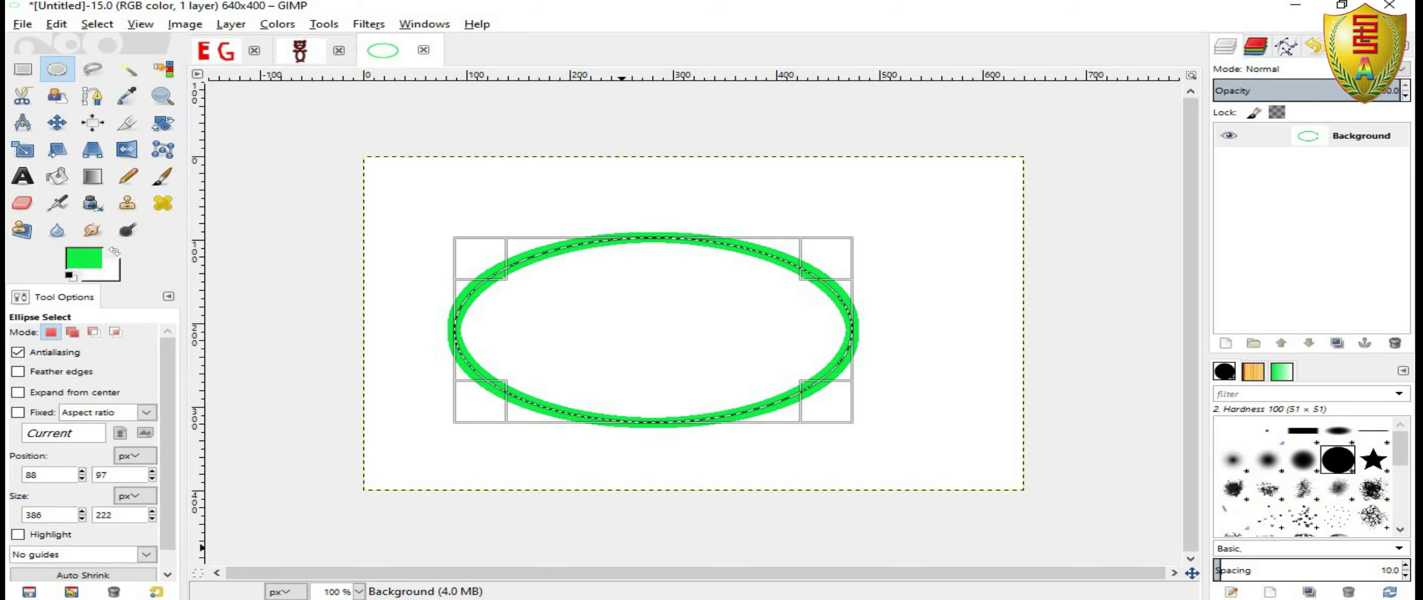
{"action": "key", "text": "alt+Tab"}
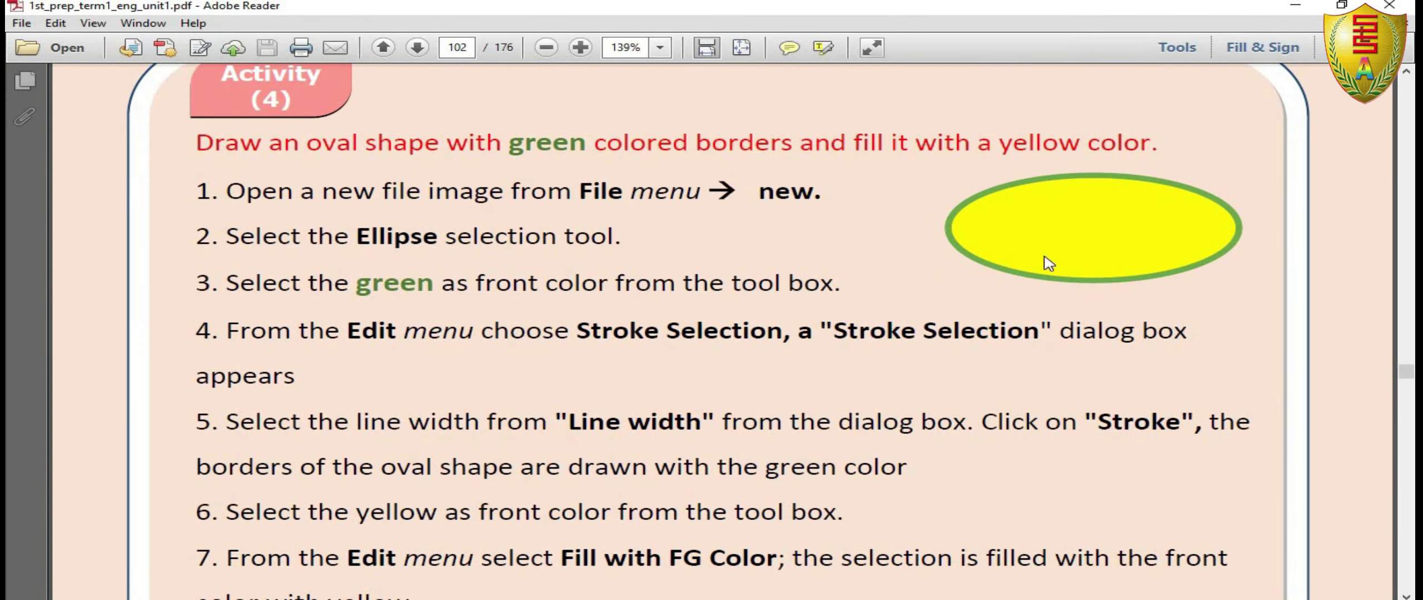
Review Activity (4)'s Step 1–7 figures, highlight 'Stroke Selection', then return to the GIMP oval.
{"action": "scroll", "coordinate": [1024, 289], "scroll_direction": "down", "scroll_amount": 3}
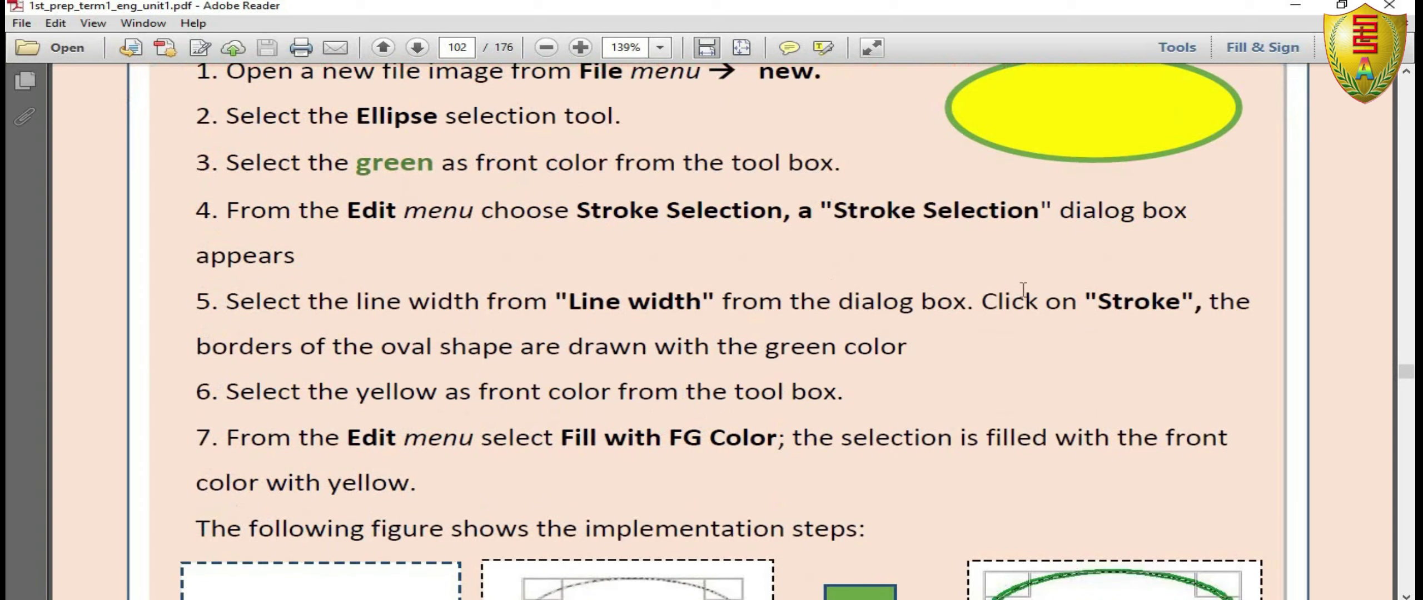
{"action": "scroll", "coordinate": [1023, 289], "scroll_direction": "down", "scroll_amount": 5}
{"action": "scroll", "coordinate": [1023, 289], "scroll_direction": "down", "scroll_amount": 3}
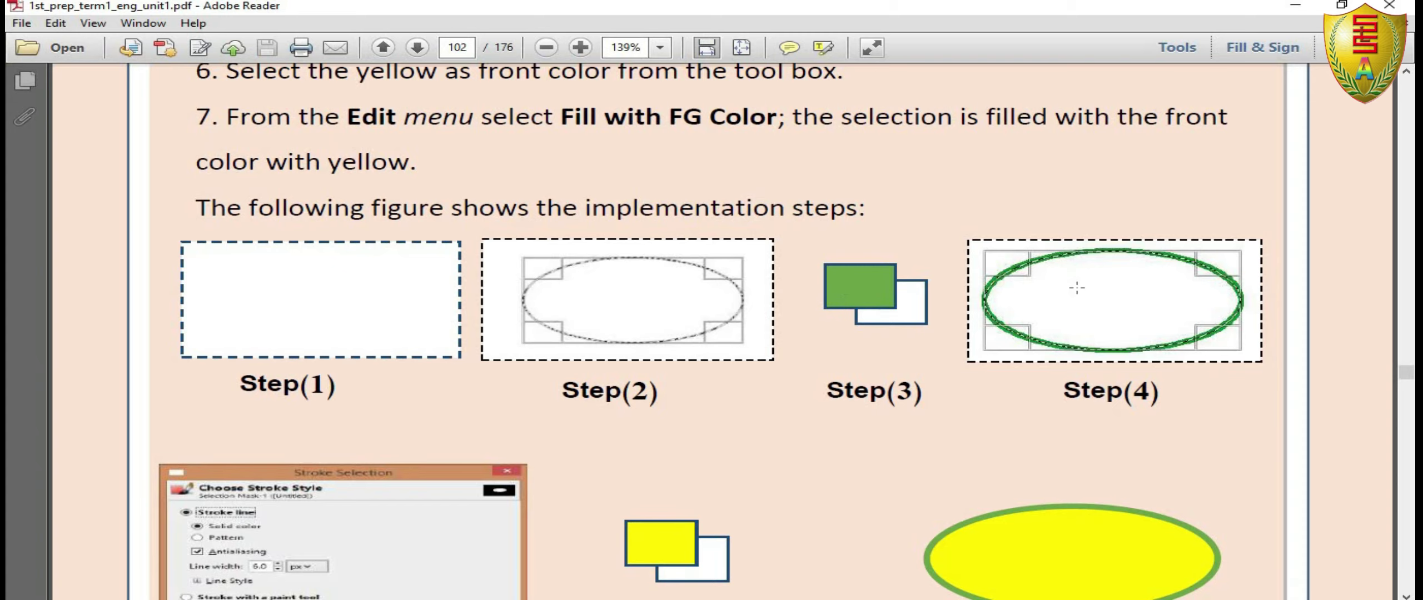
{"action": "scroll", "coordinate": [1075, 297], "scroll_direction": "up", "scroll_amount": 10}
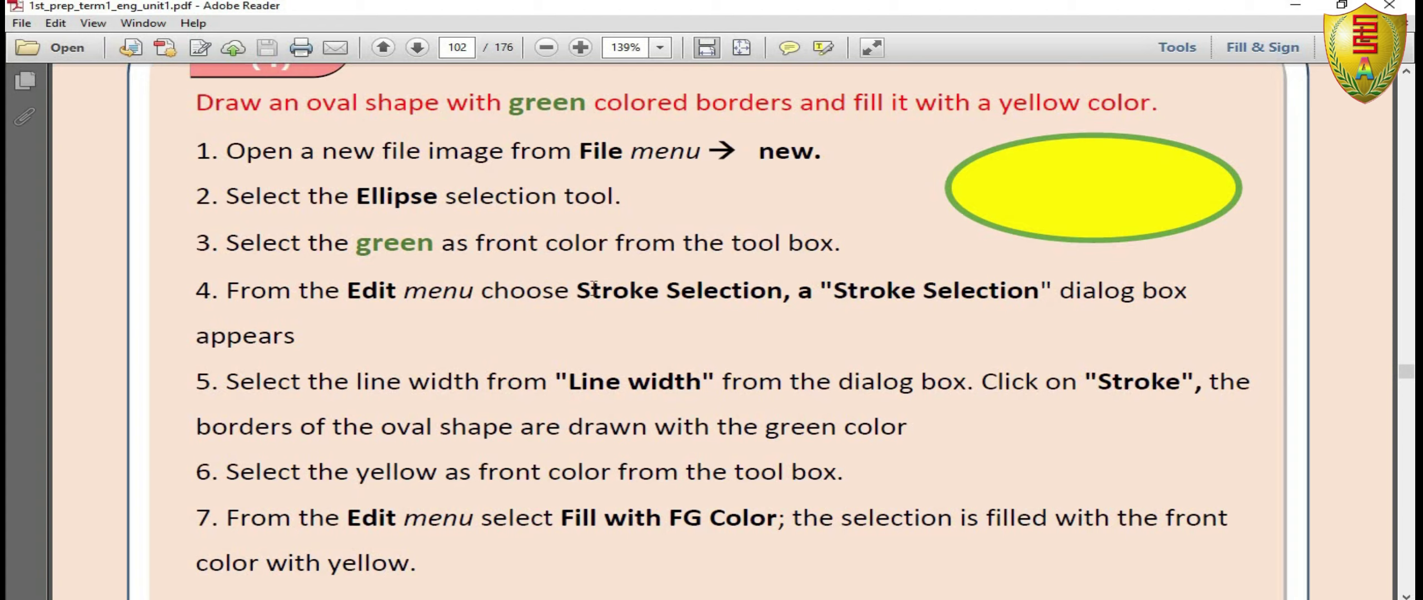
{"action": "left_click_drag", "start_coordinate": [593, 289], "coordinate": [789, 290]}
{"action": "scroll", "coordinate": [789, 290], "scroll_direction": "down", "scroll_amount": 12}
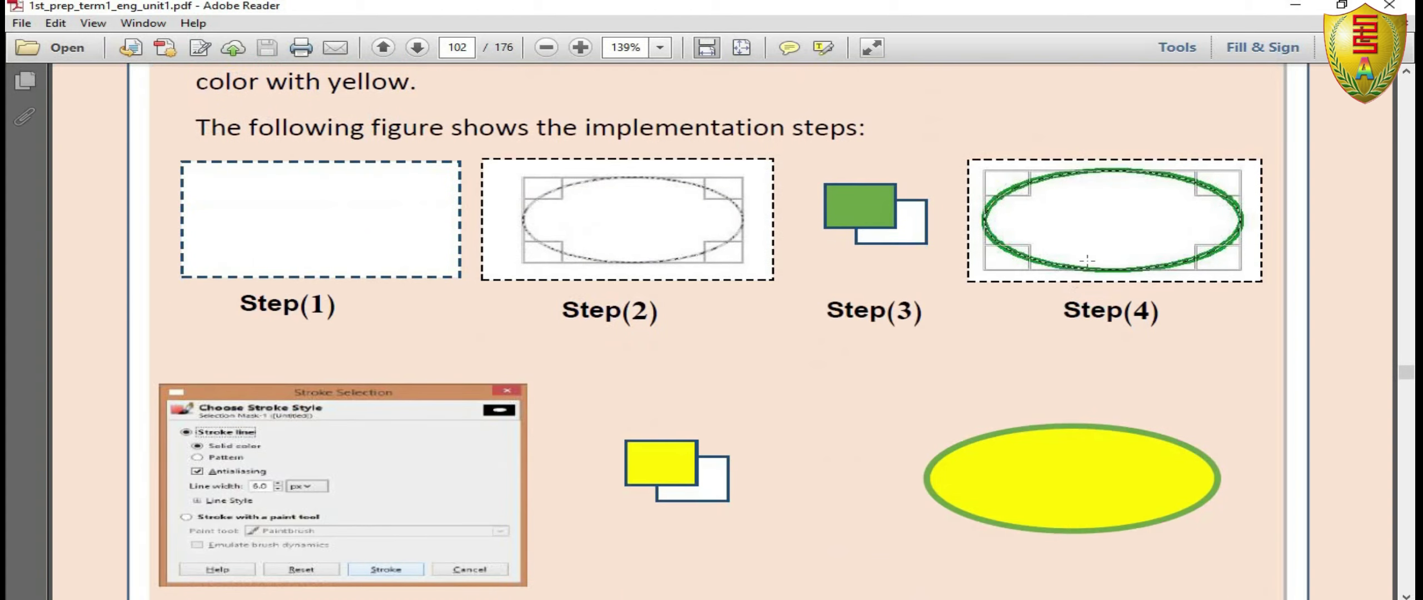
{"action": "scroll", "coordinate": [587, 365], "scroll_direction": "down", "scroll_amount": 1}
{"action": "scroll", "coordinate": [389, 428], "scroll_direction": "down", "scroll_amount": 2}
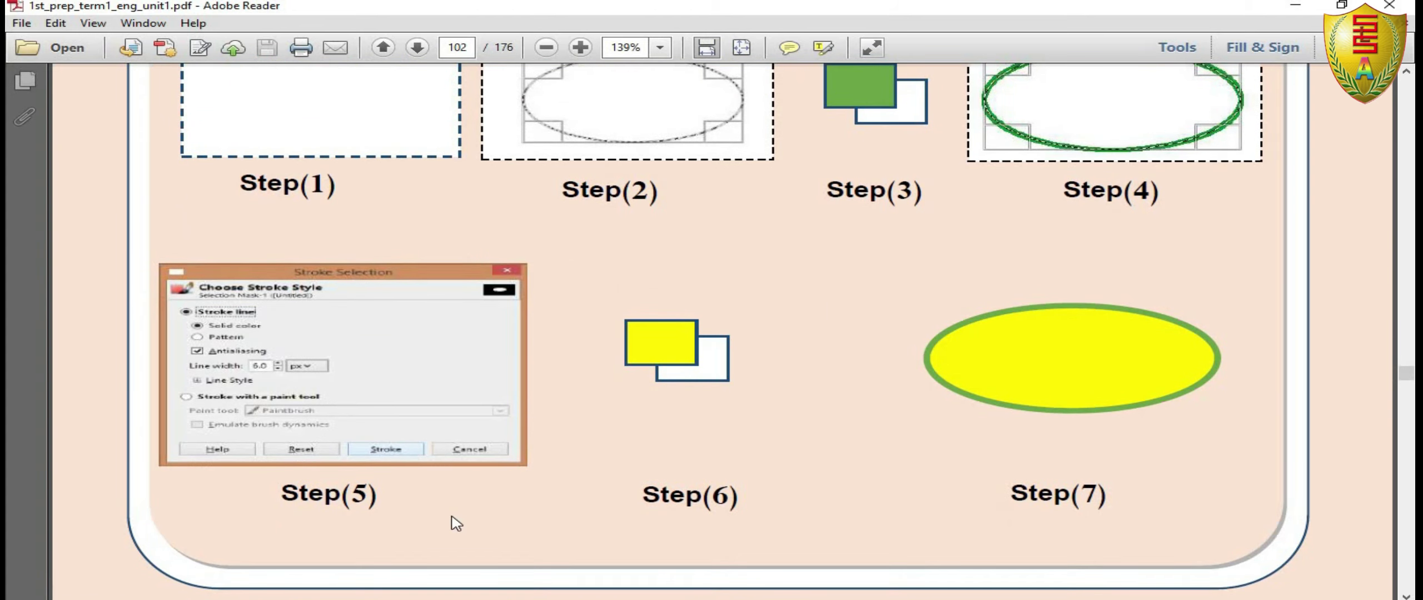
{"action": "left_click", "coordinate": [666, 580]}
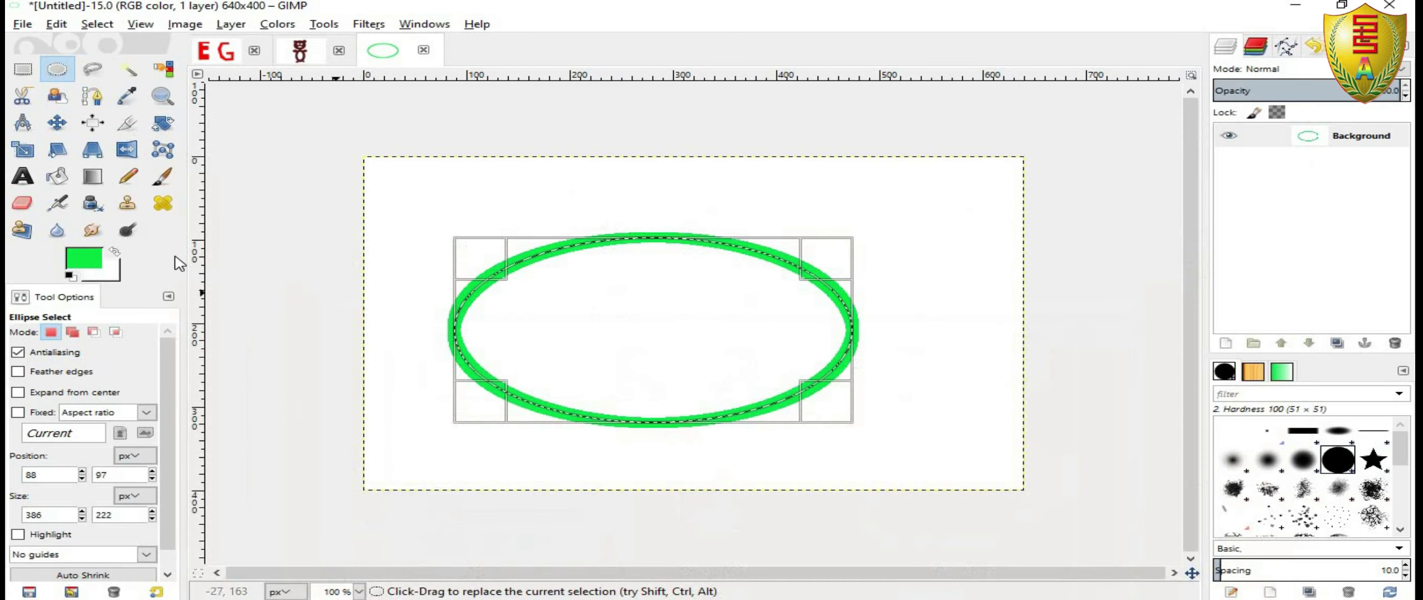
Bucket-fill the oval's interior with yellow f4f340.
{"action": "left_click", "coordinate": [96, 259]}
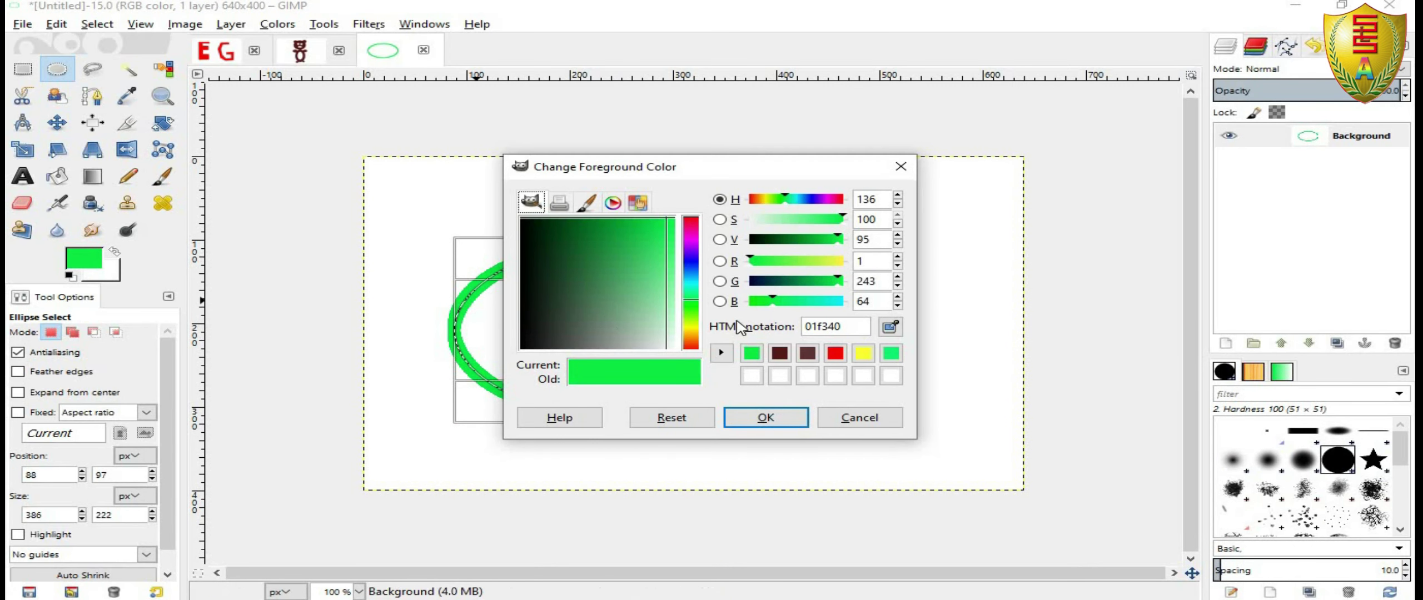
{"action": "left_click", "coordinate": [840, 261]}
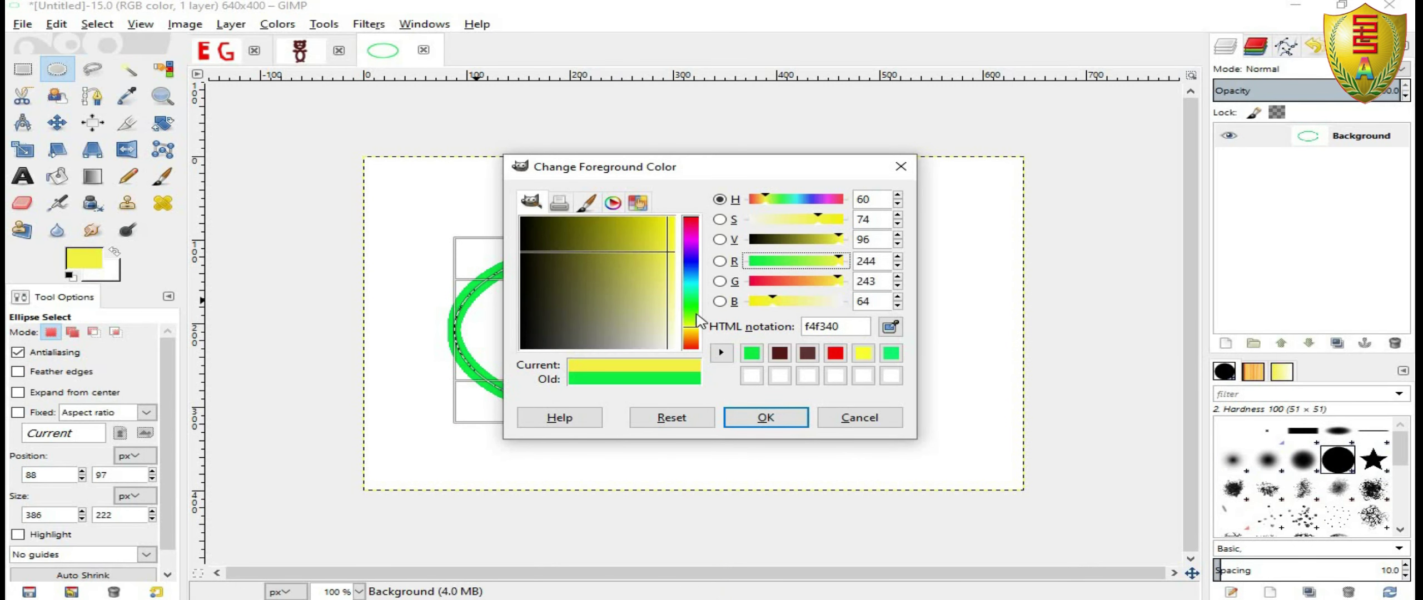
{"action": "key", "text": "Return"}
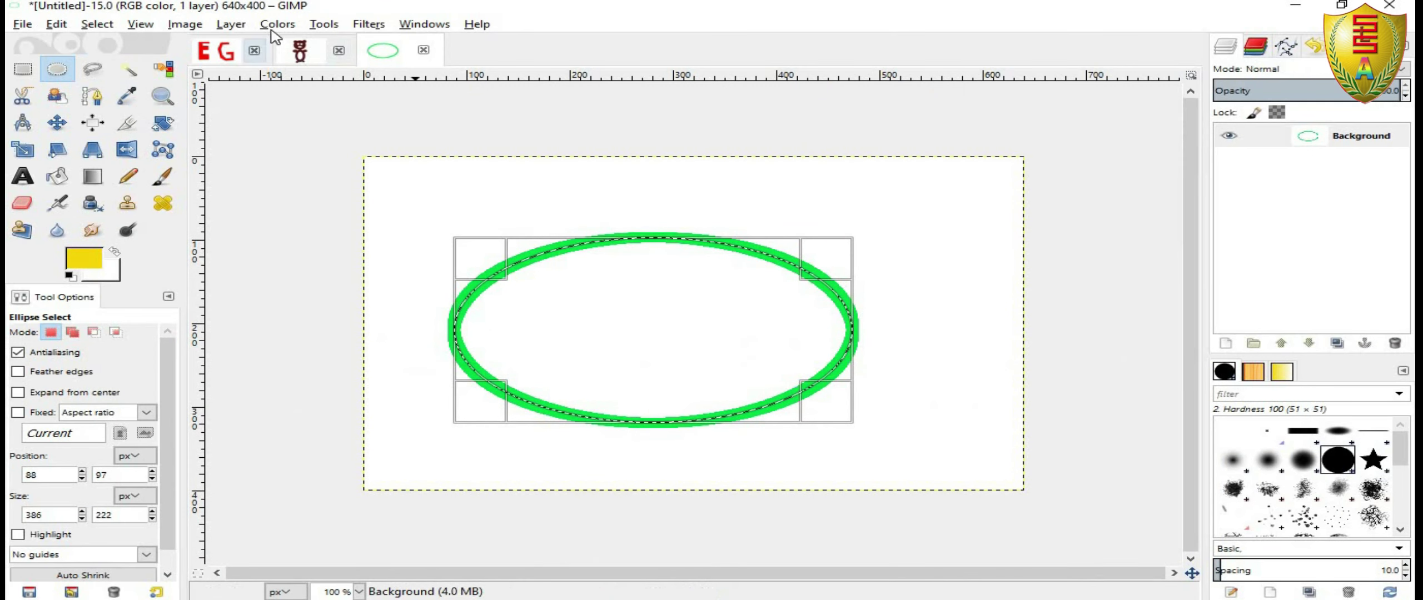
{"action": "left_click", "coordinate": [327, 24]}
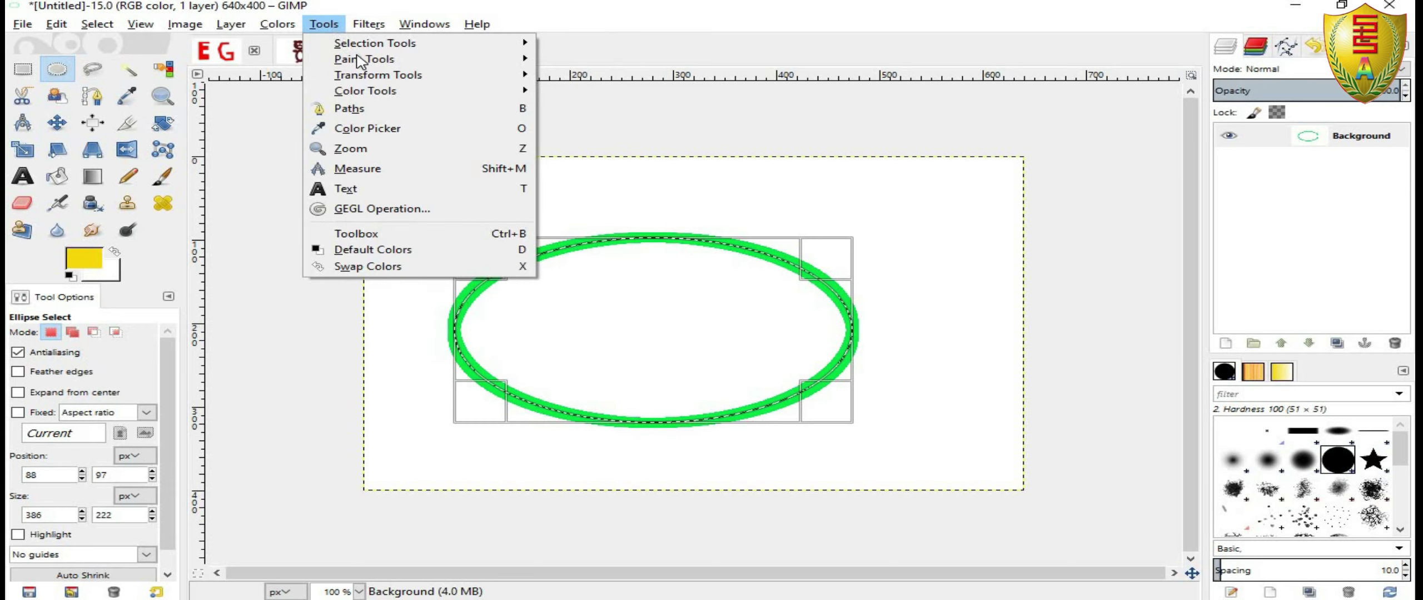
{"action": "mouse_move", "coordinate": [365, 59]}
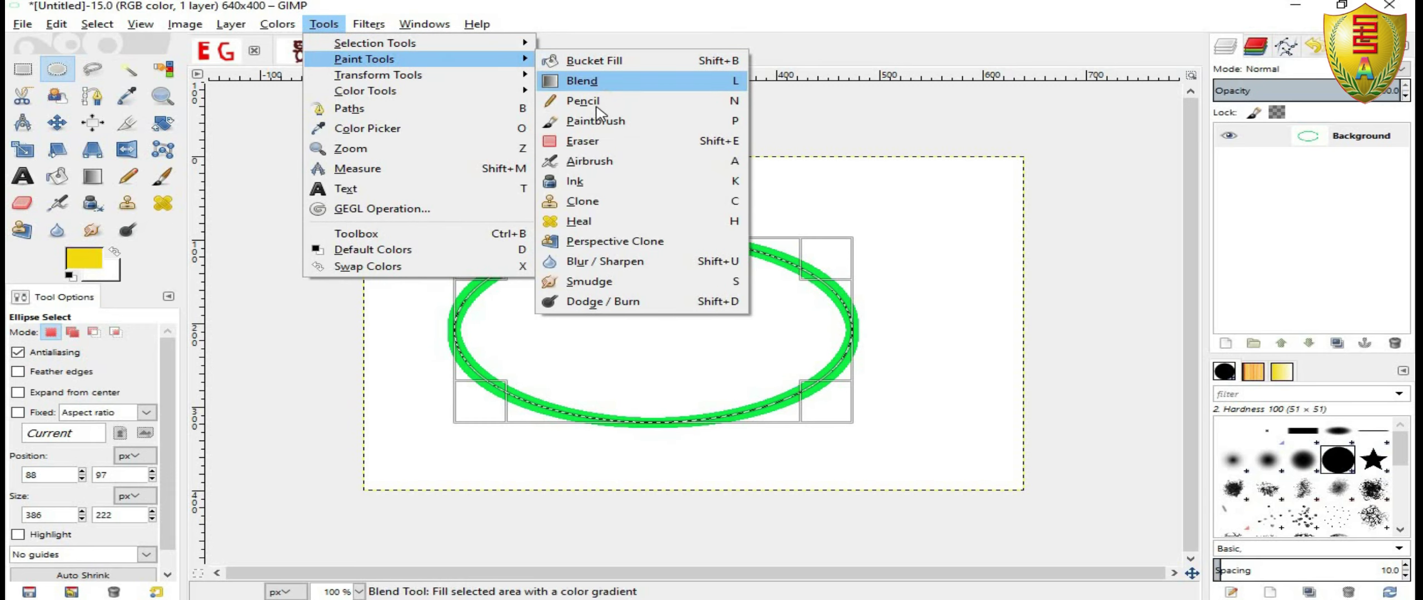
{"action": "left_click", "coordinate": [593, 61]}
{"action": "left_click", "coordinate": [581, 291]}
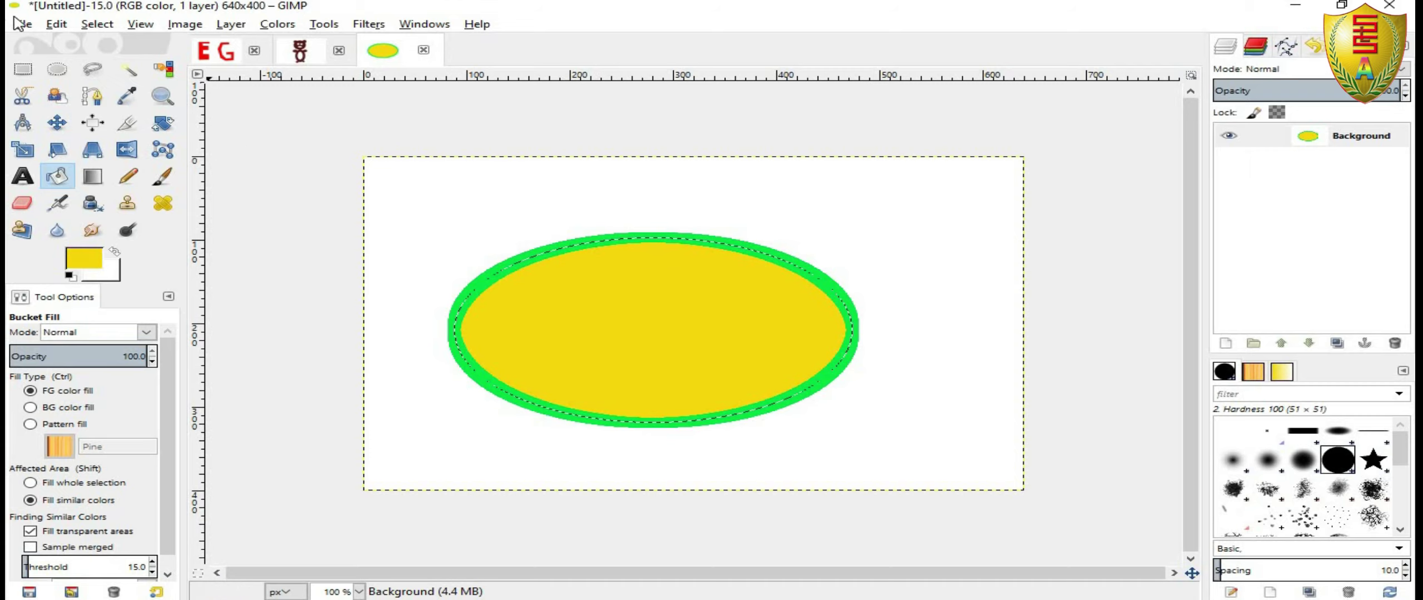
Set the ellipse selection mode to subtract from the current selection, then return to the oval image.
{"action": "left_click", "coordinate": [211, 56]}
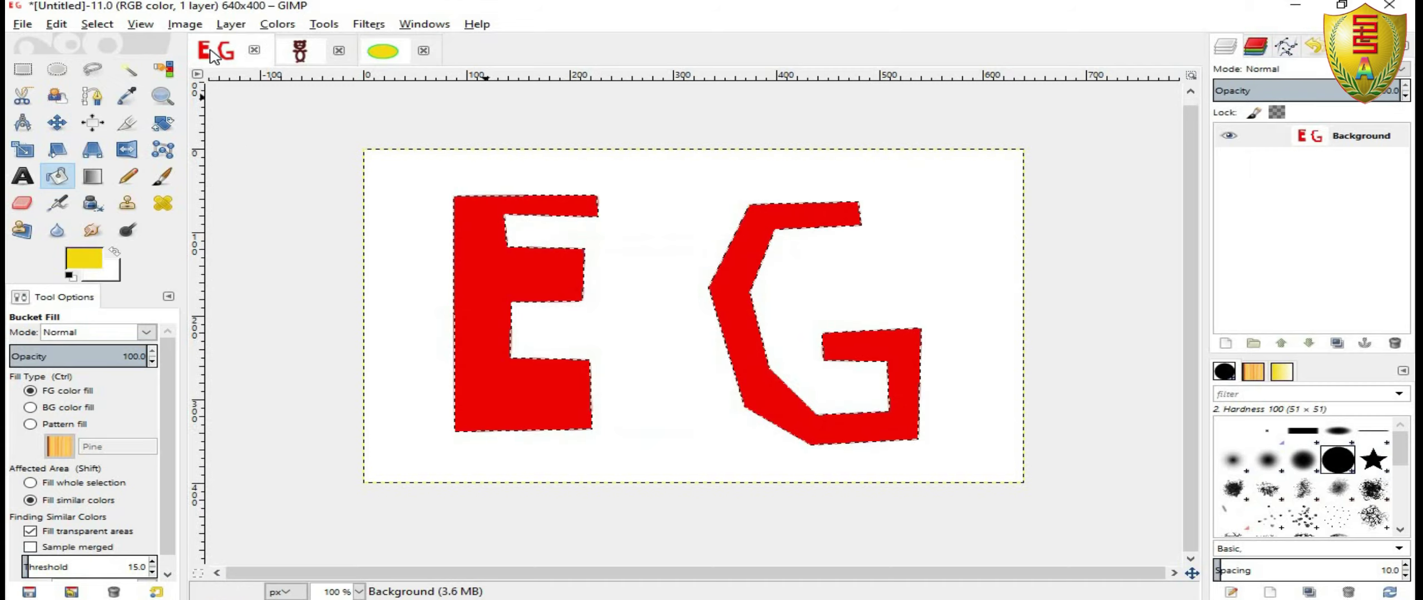
{"action": "left_click", "coordinate": [300, 50]}
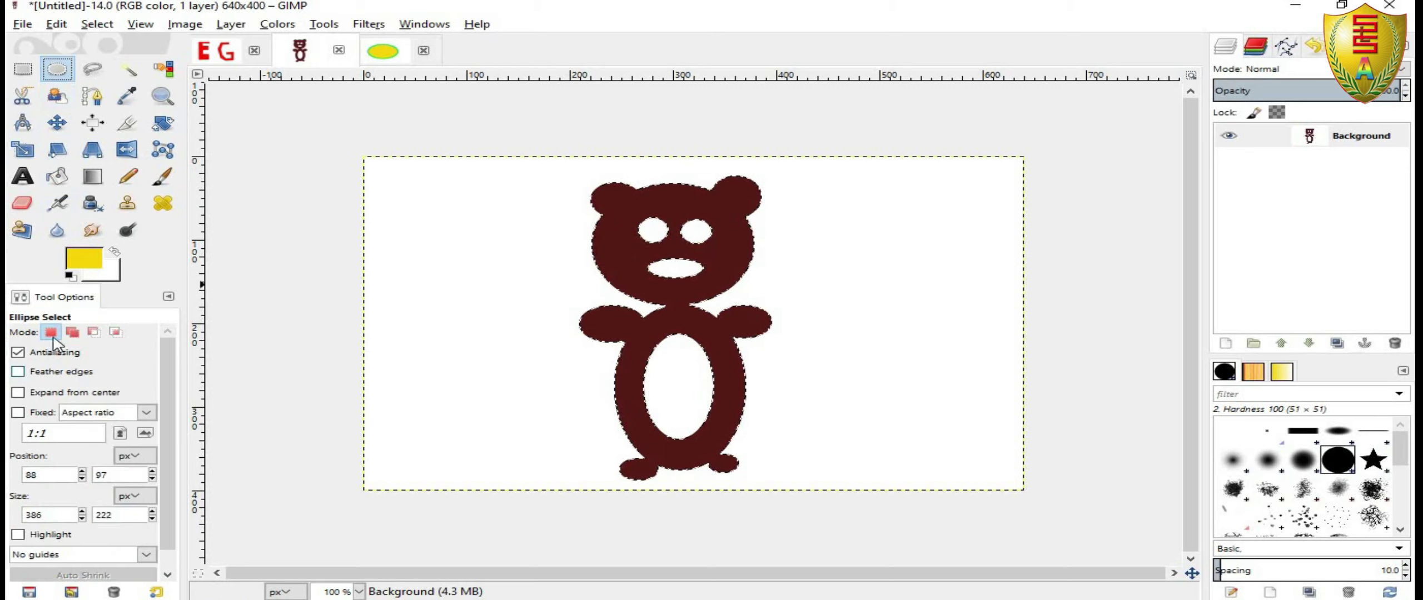
{"action": "left_click", "coordinate": [93, 332]}
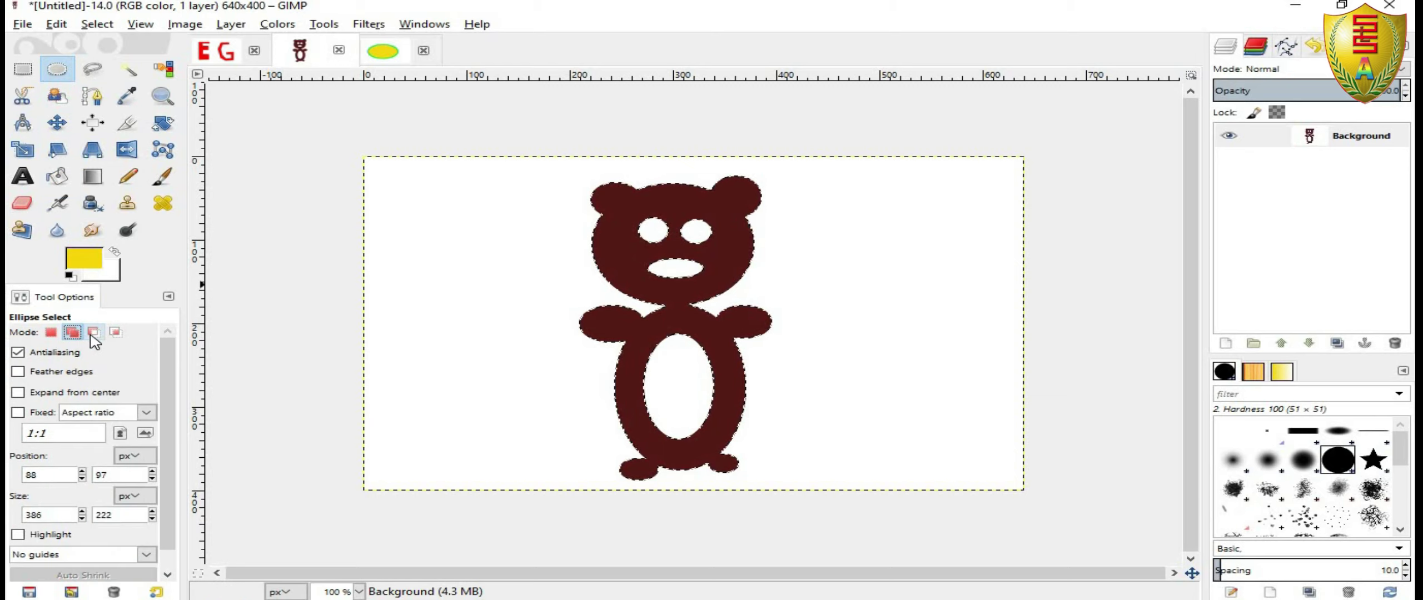
{"action": "left_click", "coordinate": [383, 51]}
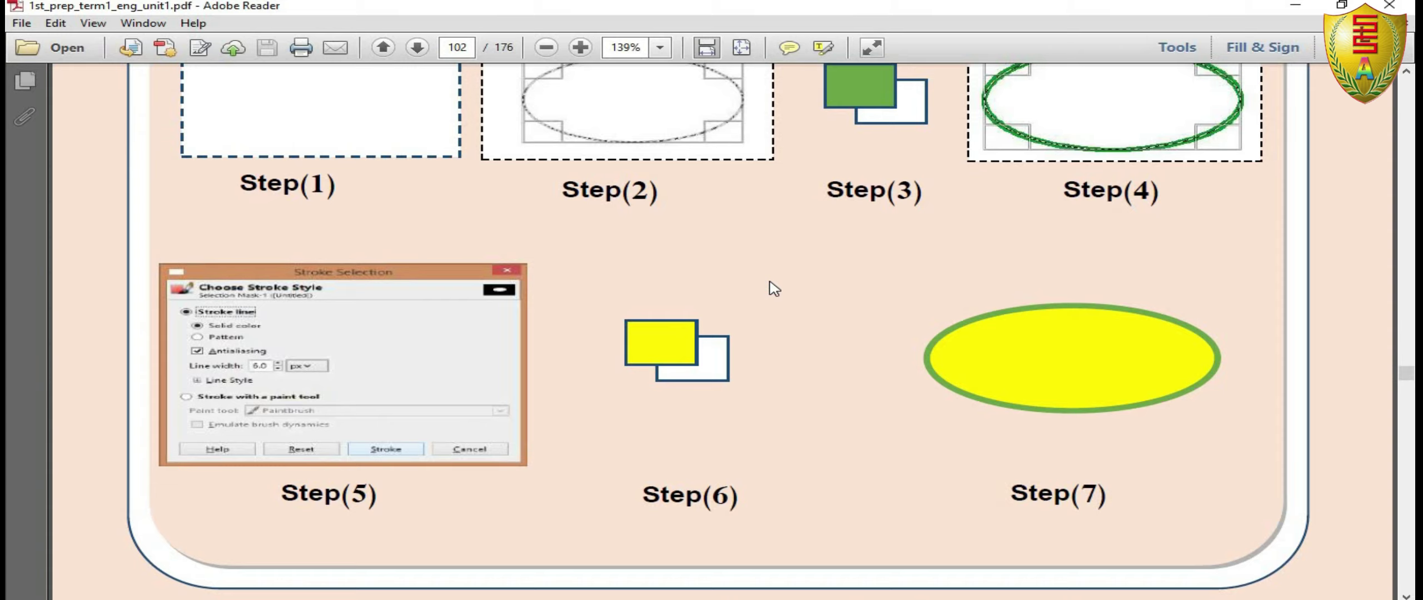
Scroll to page 103's 'Save Image' heading, highlight it, then return to GIMP.
{"action": "scroll", "coordinate": [773, 288], "scroll_direction": "down", "scroll_amount": 8}
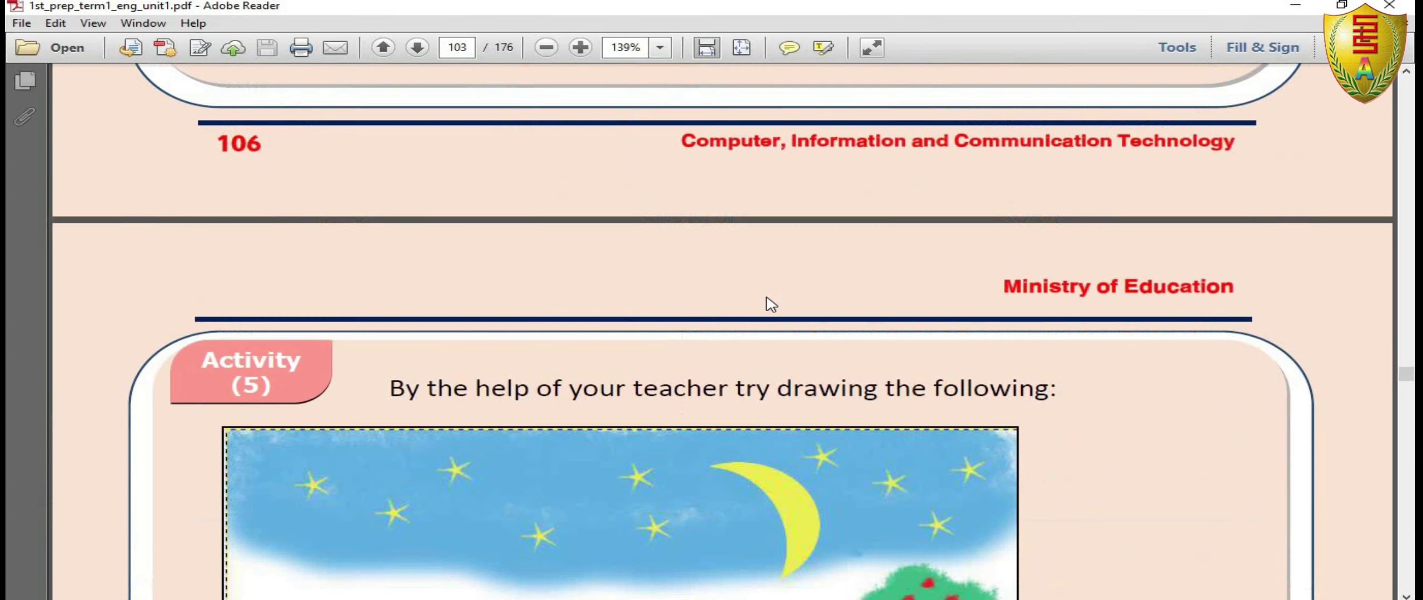
{"action": "scroll", "coordinate": [766, 292], "scroll_direction": "down", "scroll_amount": 3}
{"action": "scroll", "coordinate": [761, 298], "scroll_direction": "down", "scroll_amount": 4}
{"action": "scroll", "coordinate": [753, 306], "scroll_direction": "down", "scroll_amount": 6}
{"action": "scroll", "coordinate": [751, 309], "scroll_direction": "down", "scroll_amount": 4}
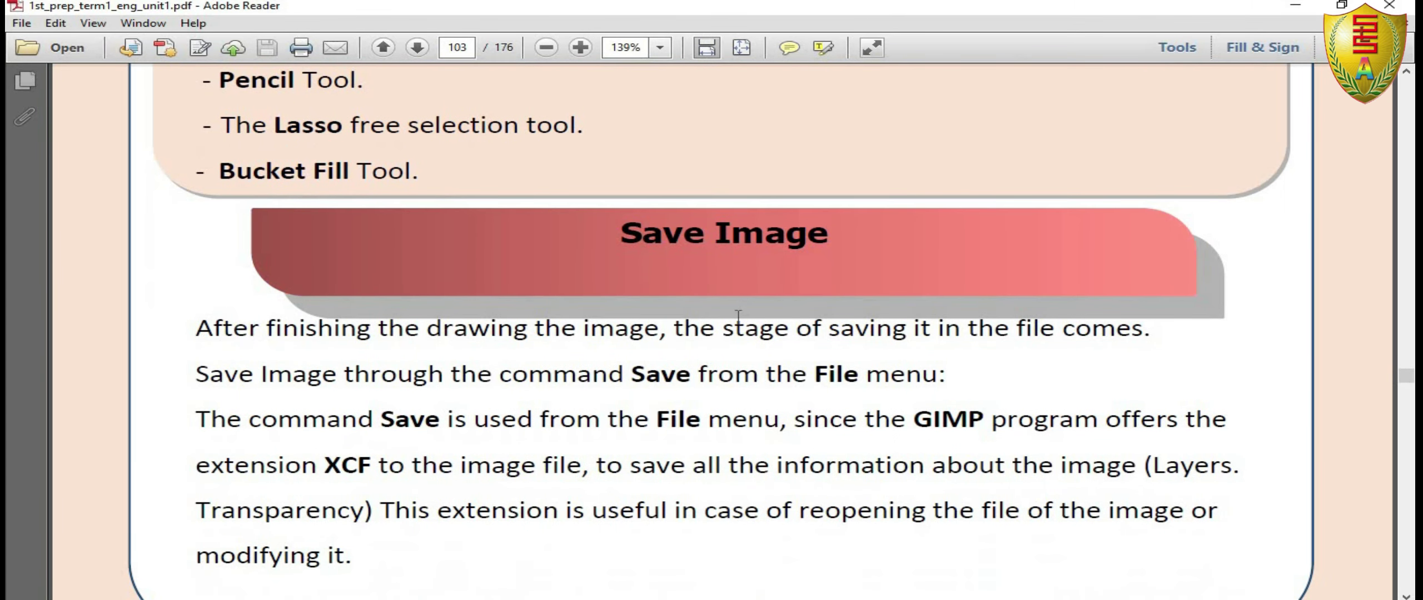
{"action": "scroll", "coordinate": [738, 318], "scroll_direction": "down", "scroll_amount": 3}
{"action": "left_click_drag", "start_coordinate": [619, 155], "coordinate": [832, 164]}
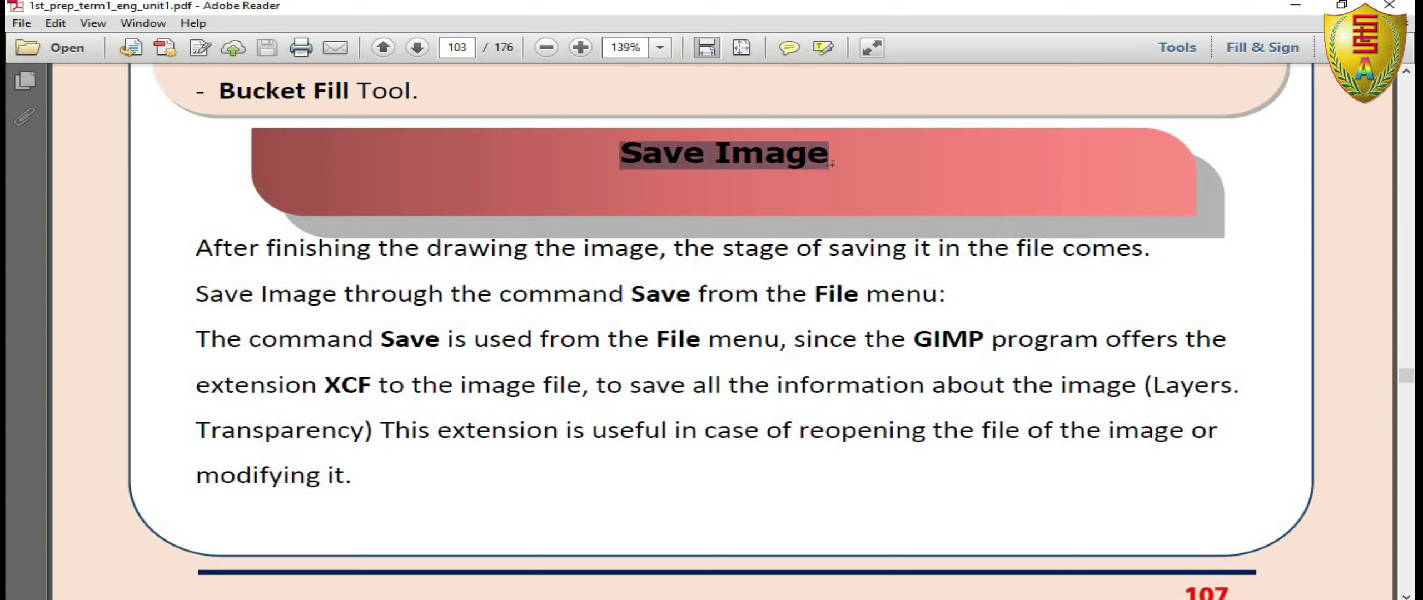
{"action": "left_click", "coordinate": [783, 161]}
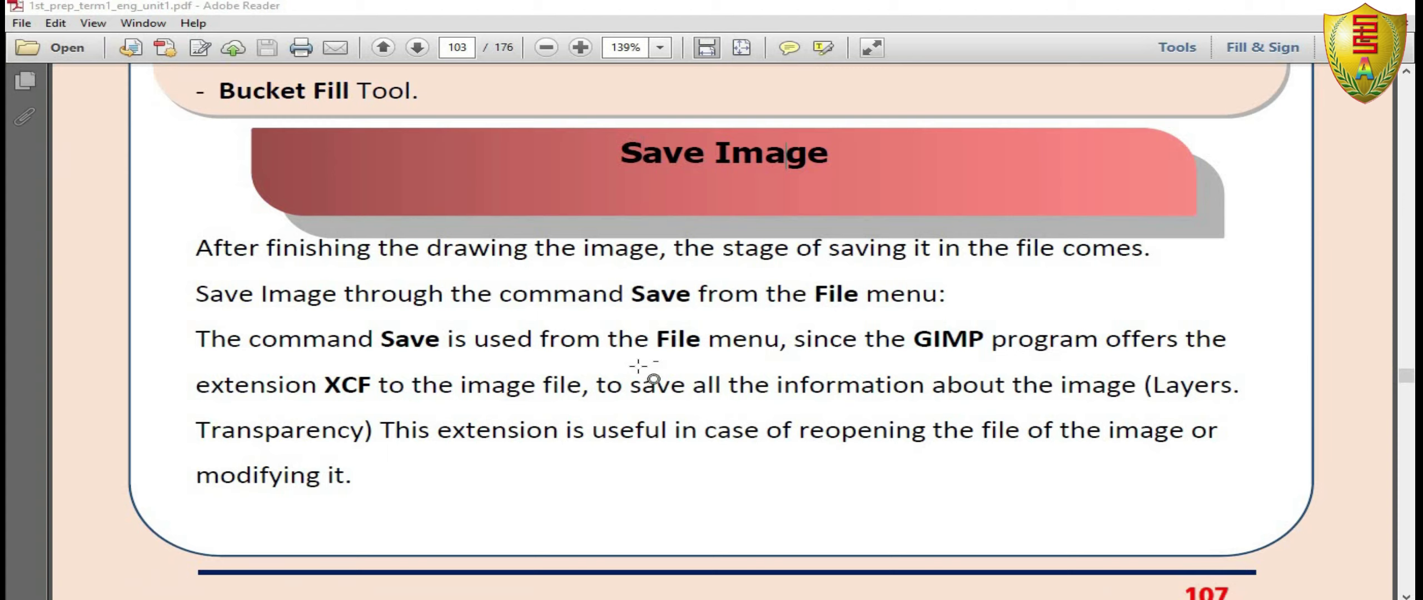
{"action": "key", "text": "alt+Tab"}
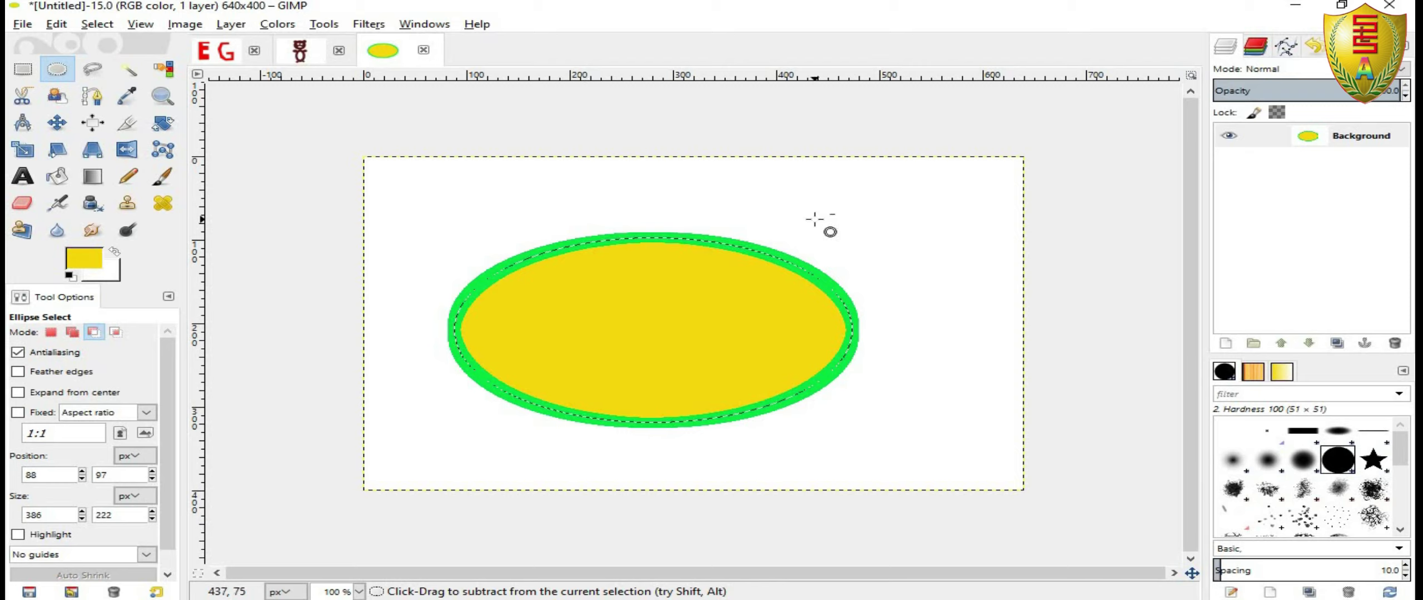
Save the drawing as Untitled.xcf in the Pictures folder, then go back to the textbook.
{"action": "left_click", "coordinate": [23, 23]}
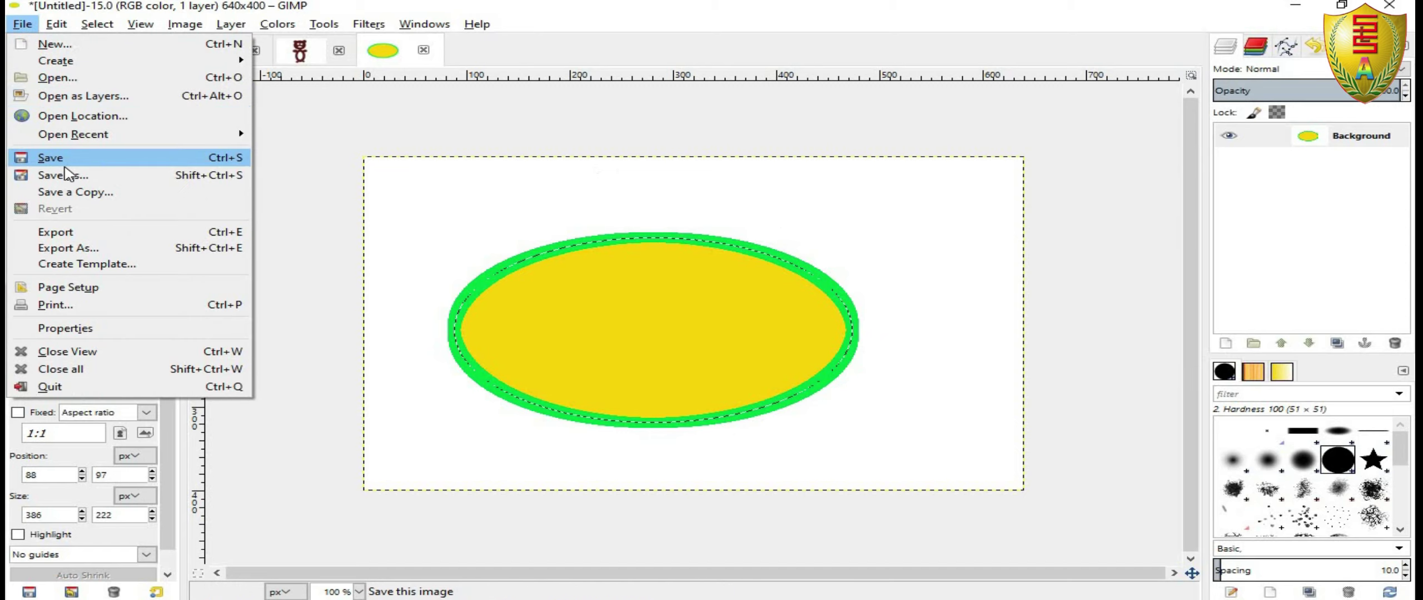
{"action": "left_click", "coordinate": [68, 163]}
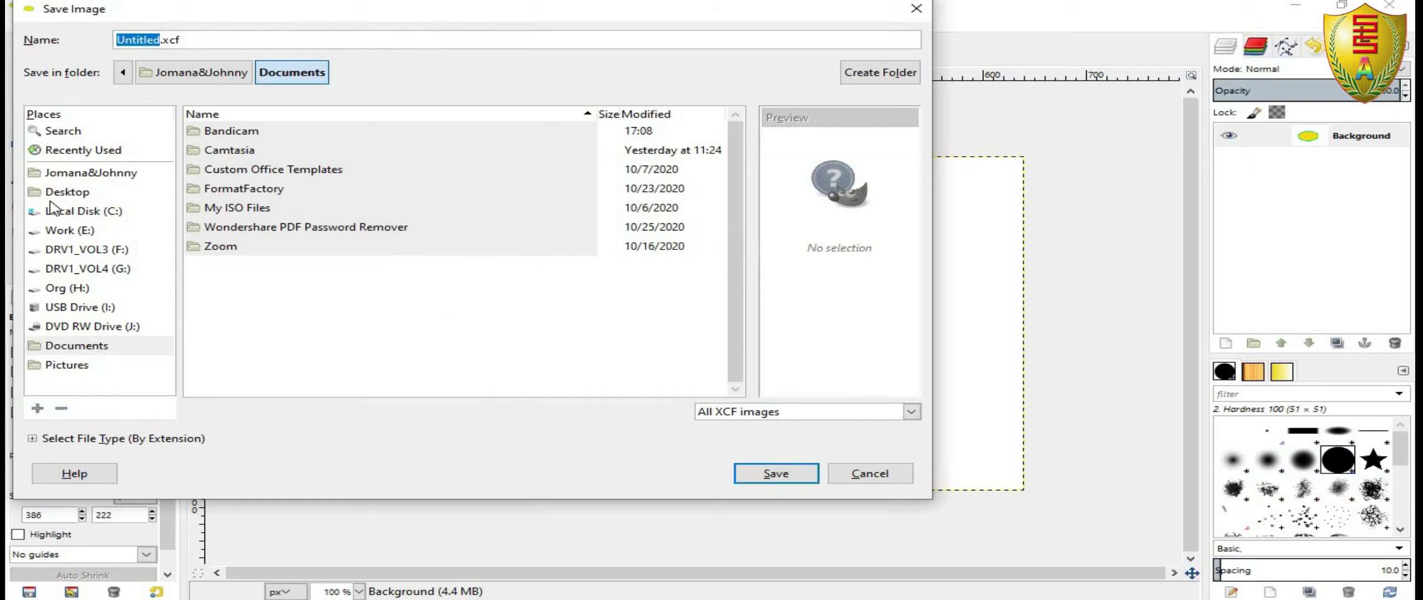
{"action": "left_click", "coordinate": [92, 365]}
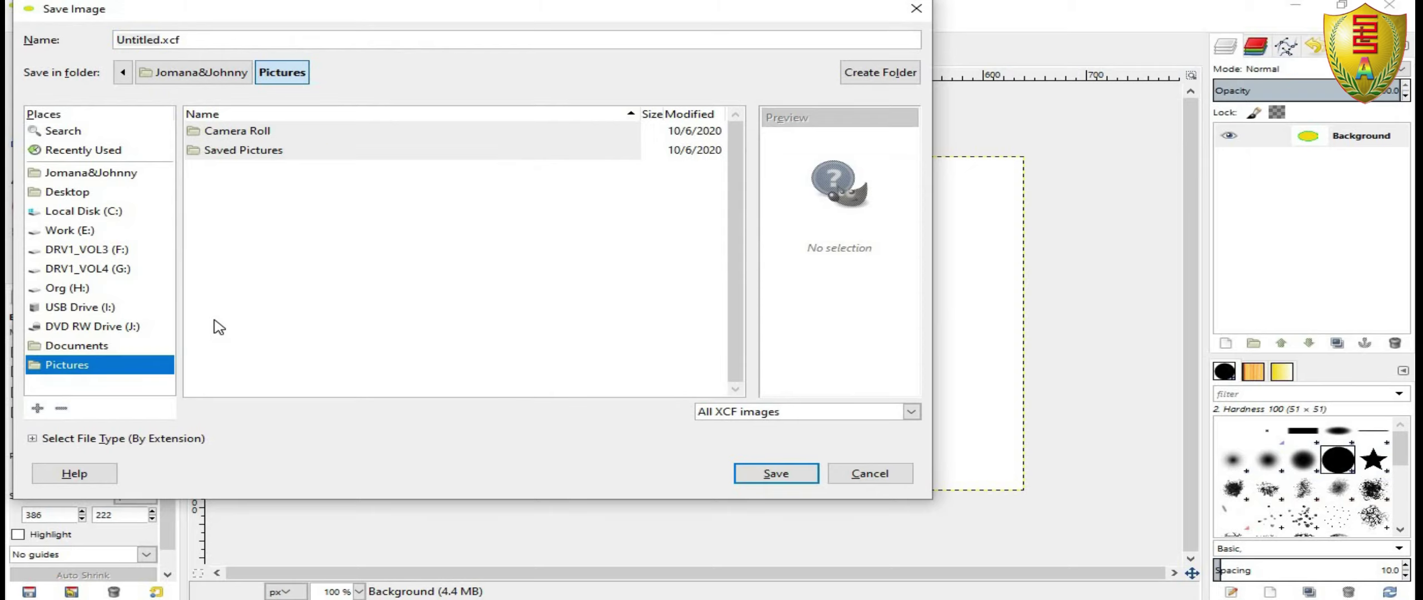
{"action": "key", "text": "Tab"}
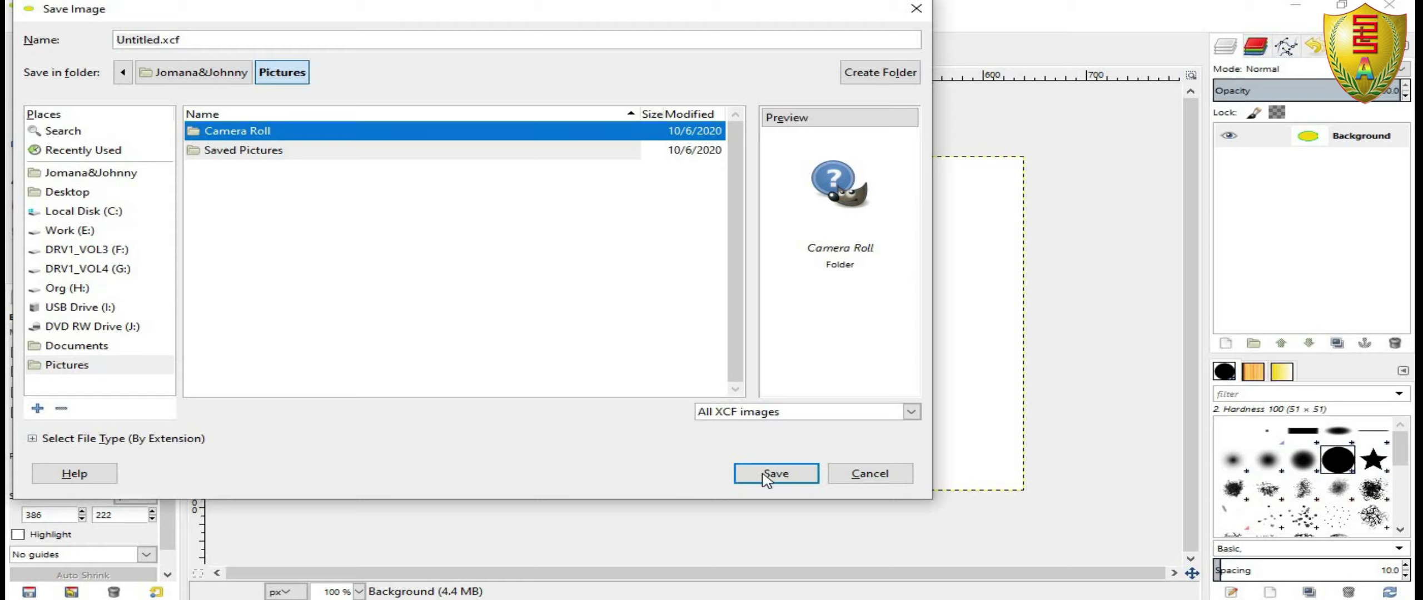
{"action": "left_click", "coordinate": [767, 478]}
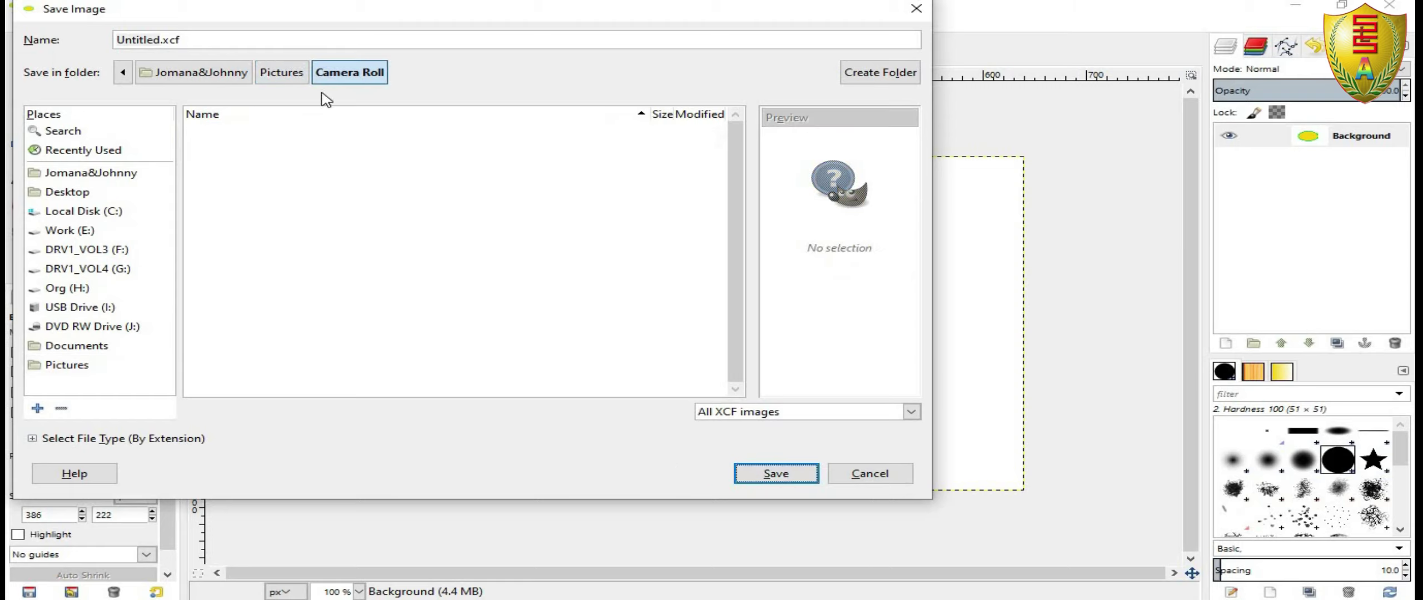
{"action": "left_click", "coordinate": [123, 72]}
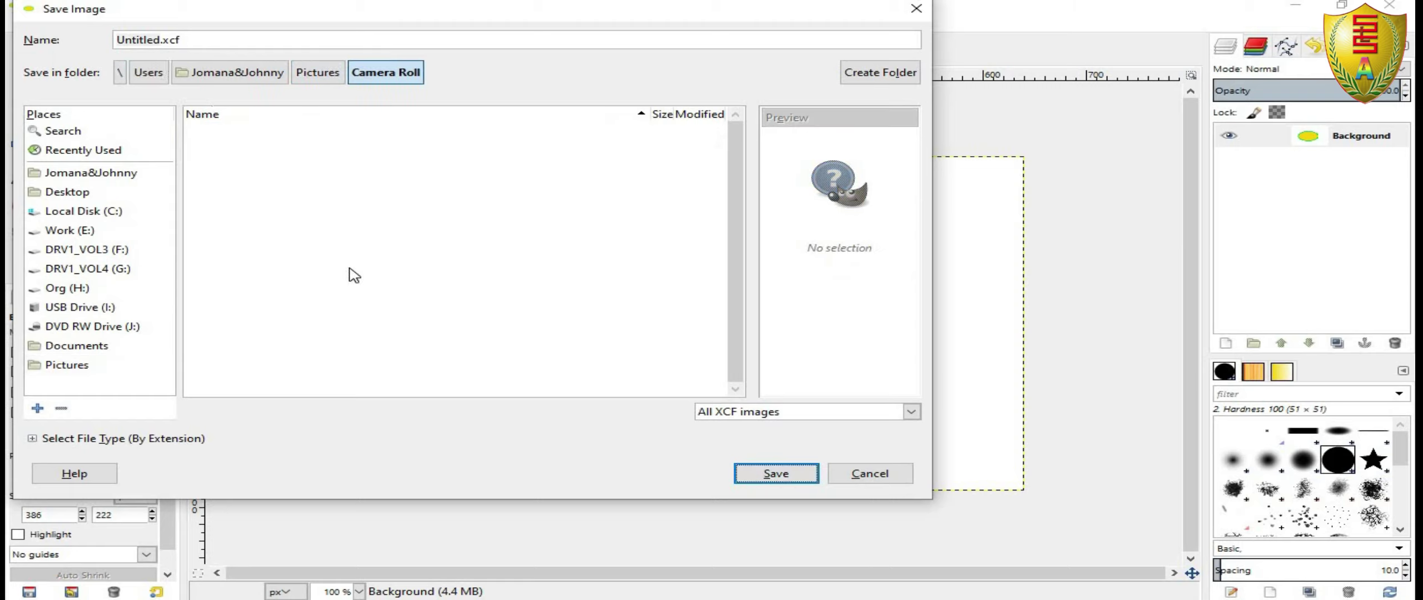
{"action": "left_click", "coordinate": [80, 367]}
{"action": "left_click", "coordinate": [776, 474]}
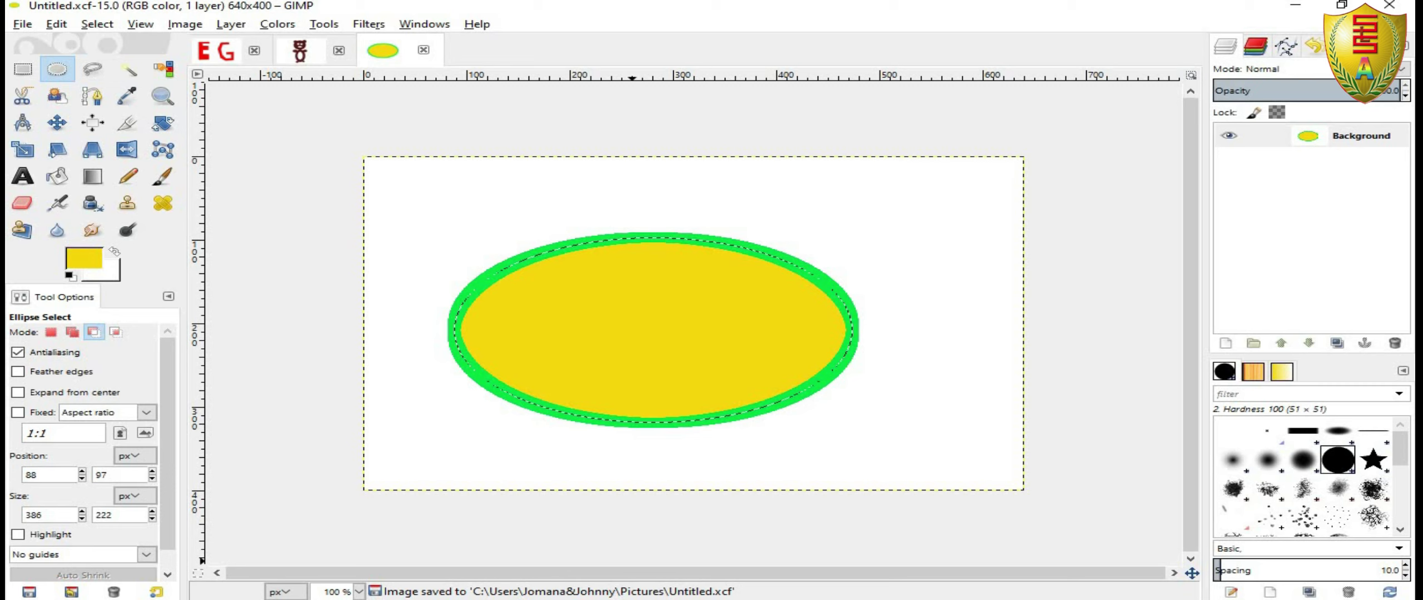
{"action": "left_click", "coordinate": [636, 550]}
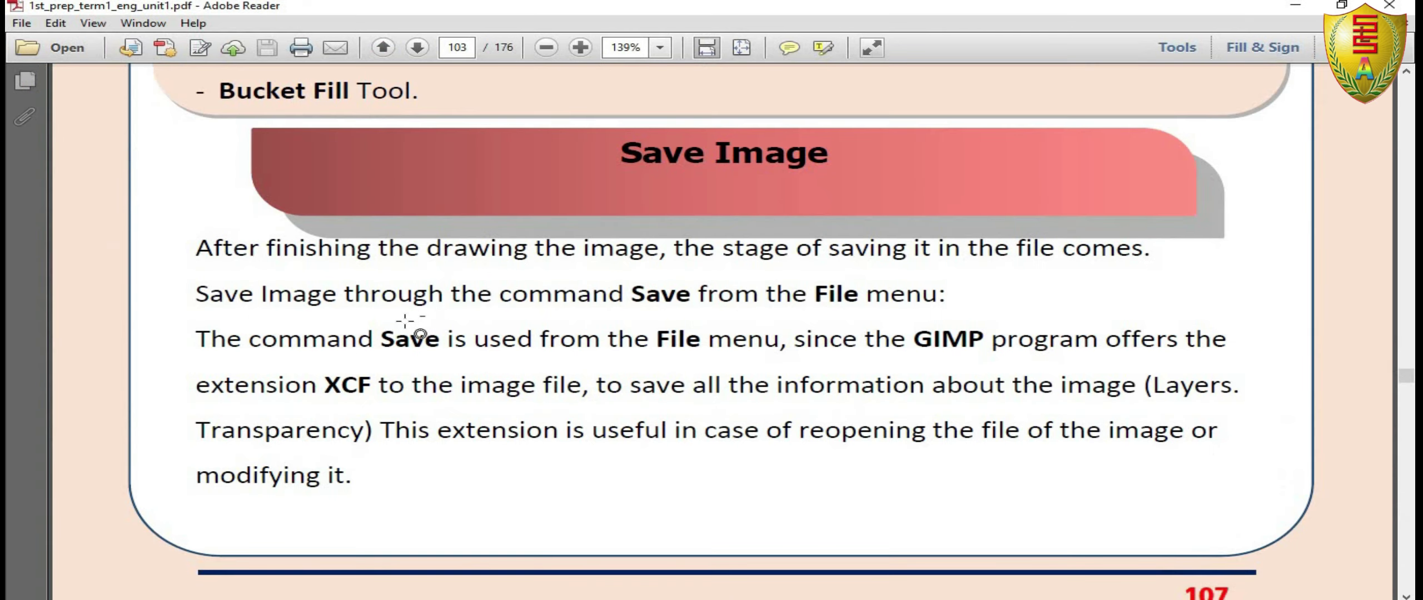
Highlight the word XCF in the Save Image paragraph.
{"action": "scroll", "coordinate": [578, 389], "scroll_direction": "down", "scroll_amount": 1}
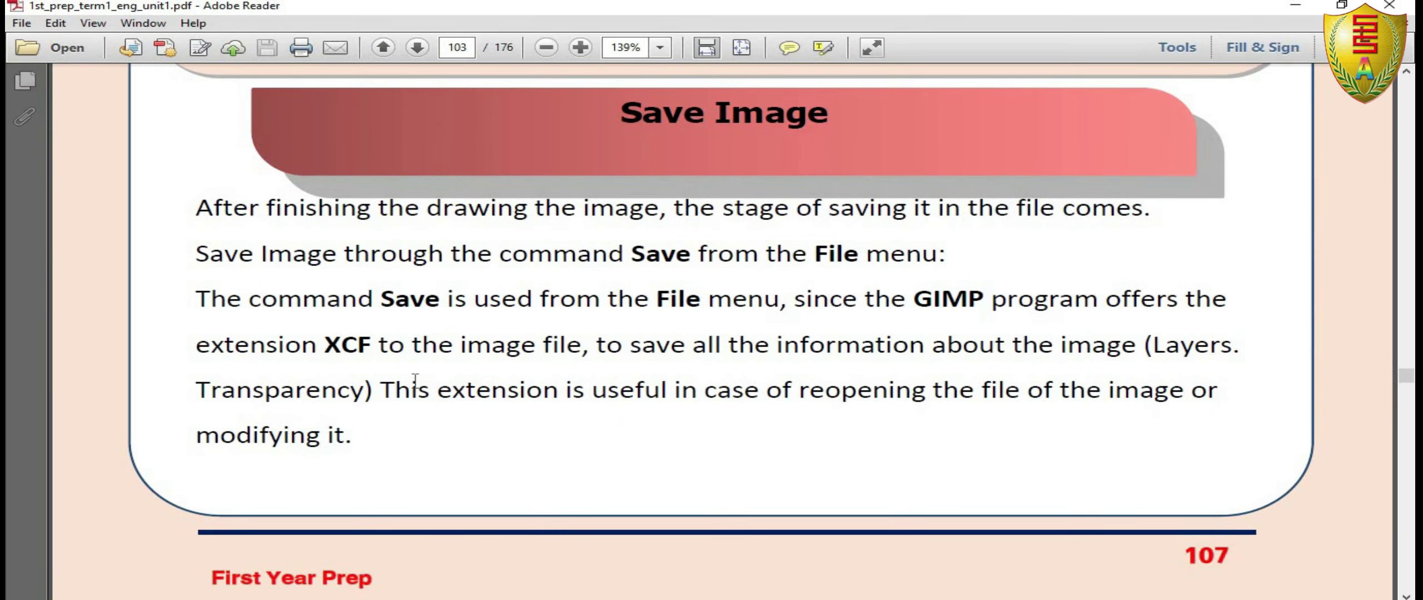
{"action": "left_click_drag", "start_coordinate": [326, 344], "coordinate": [377, 345]}
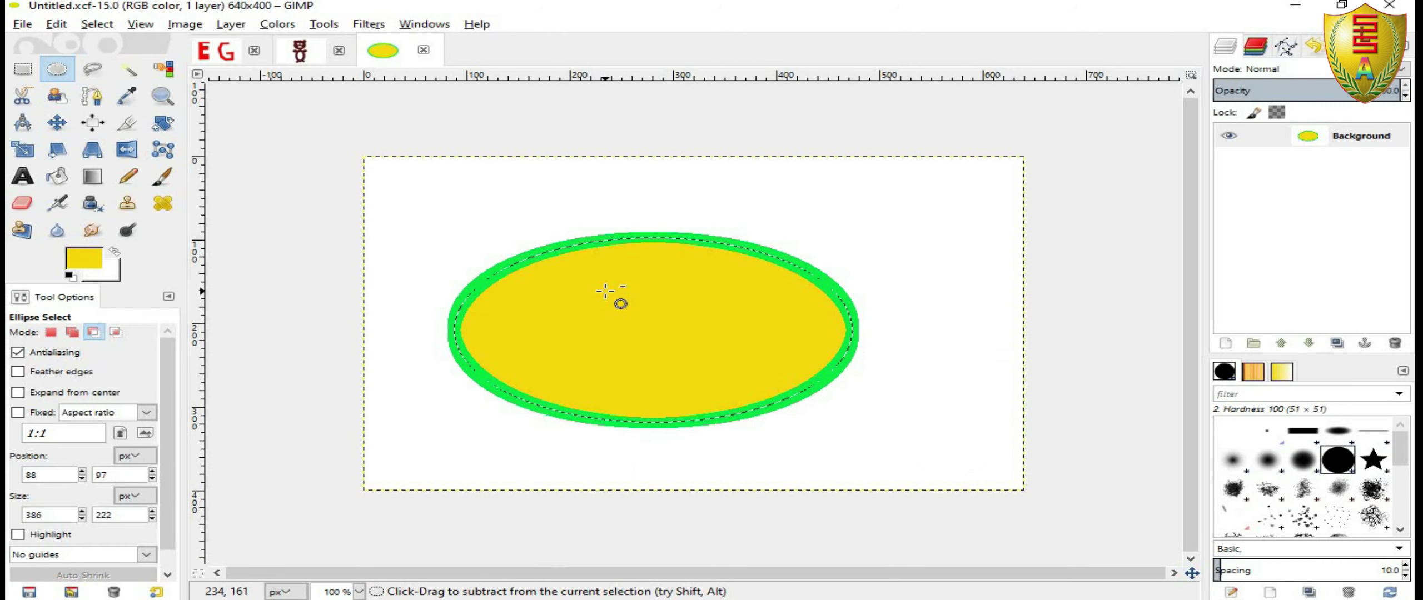
Open GIMP's File menu and dismiss it without choosing anything.
{"action": "left_click", "coordinate": [23, 24]}
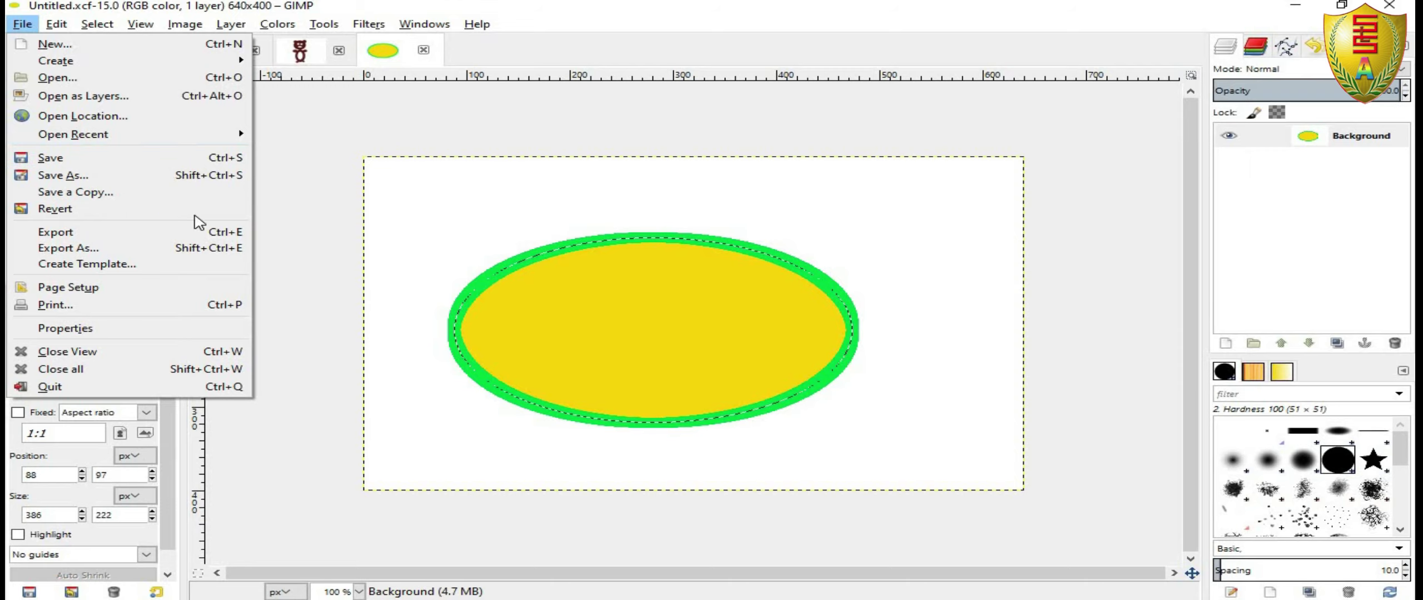
{"action": "left_click", "coordinate": [497, 228]}
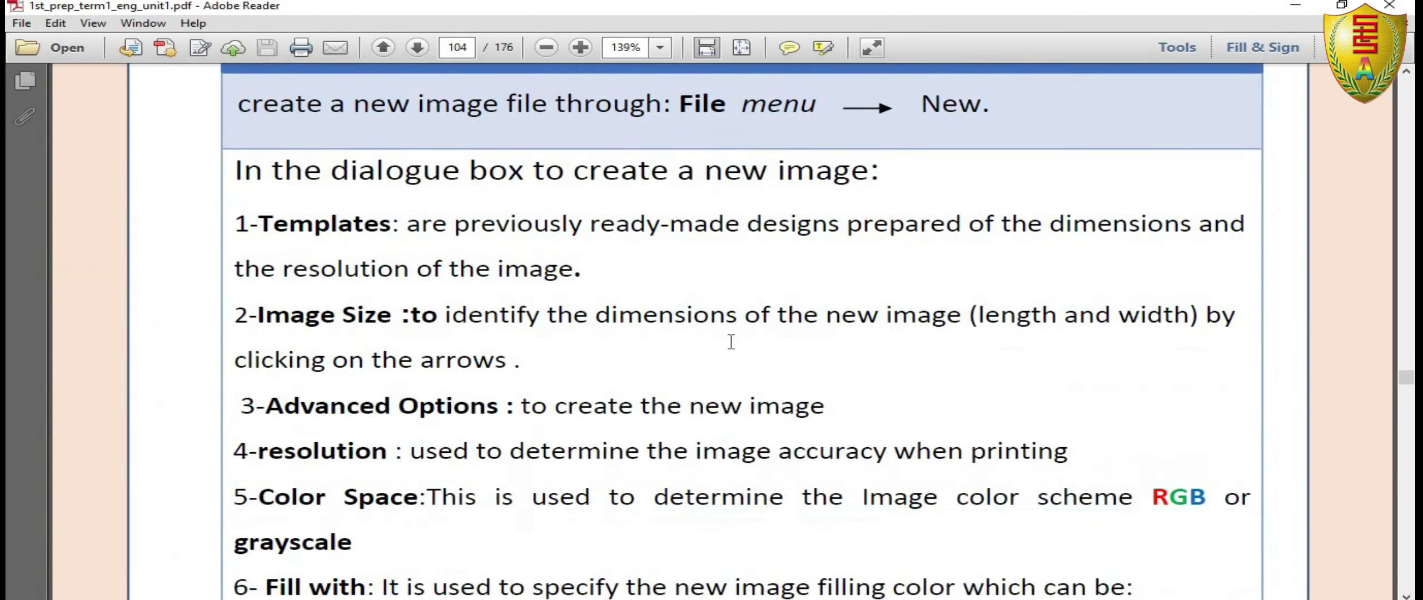
Scroll from page 104 to page 109's Paint Tools section, then switch to GIMP to compare.
{"action": "scroll", "coordinate": [731, 342], "scroll_direction": "down", "scroll_amount": 5}
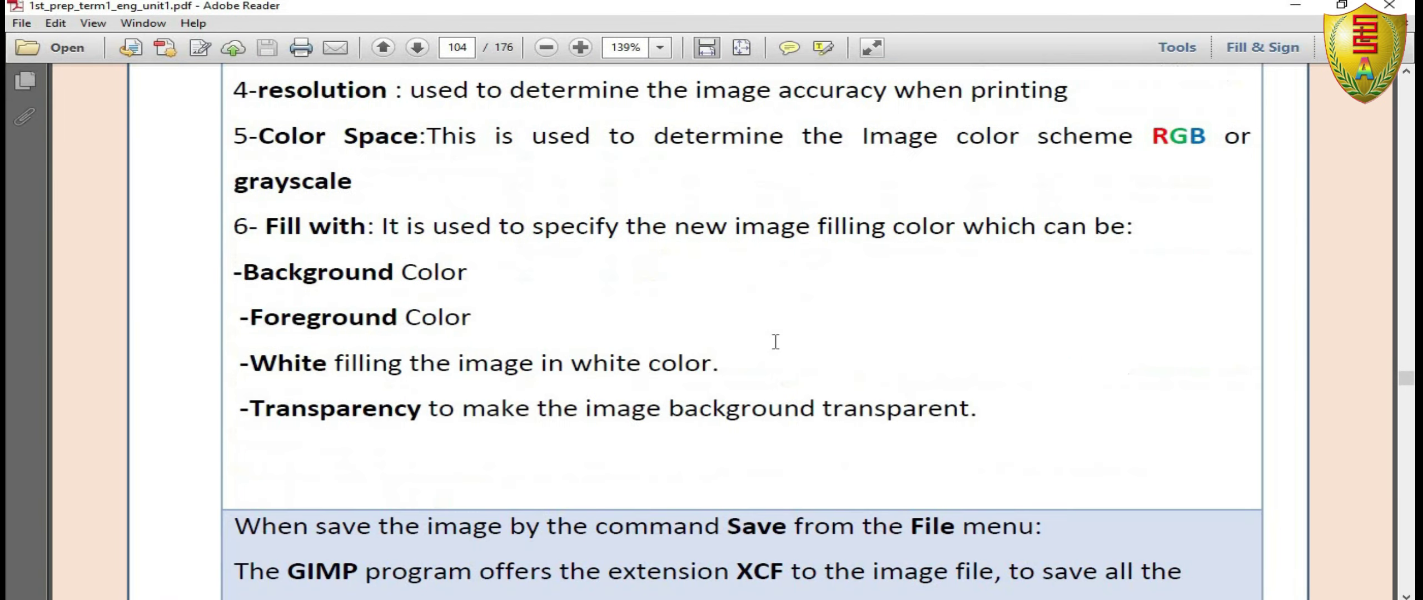
{"action": "scroll", "coordinate": [775, 340], "scroll_direction": "down", "scroll_amount": 5}
{"action": "scroll", "coordinate": [778, 355], "scroll_direction": "down", "scroll_amount": 3}
{"action": "scroll", "coordinate": [781, 368], "scroll_direction": "down", "scroll_amount": 5}
{"action": "scroll", "coordinate": [780, 368], "scroll_direction": "down", "scroll_amount": 5}
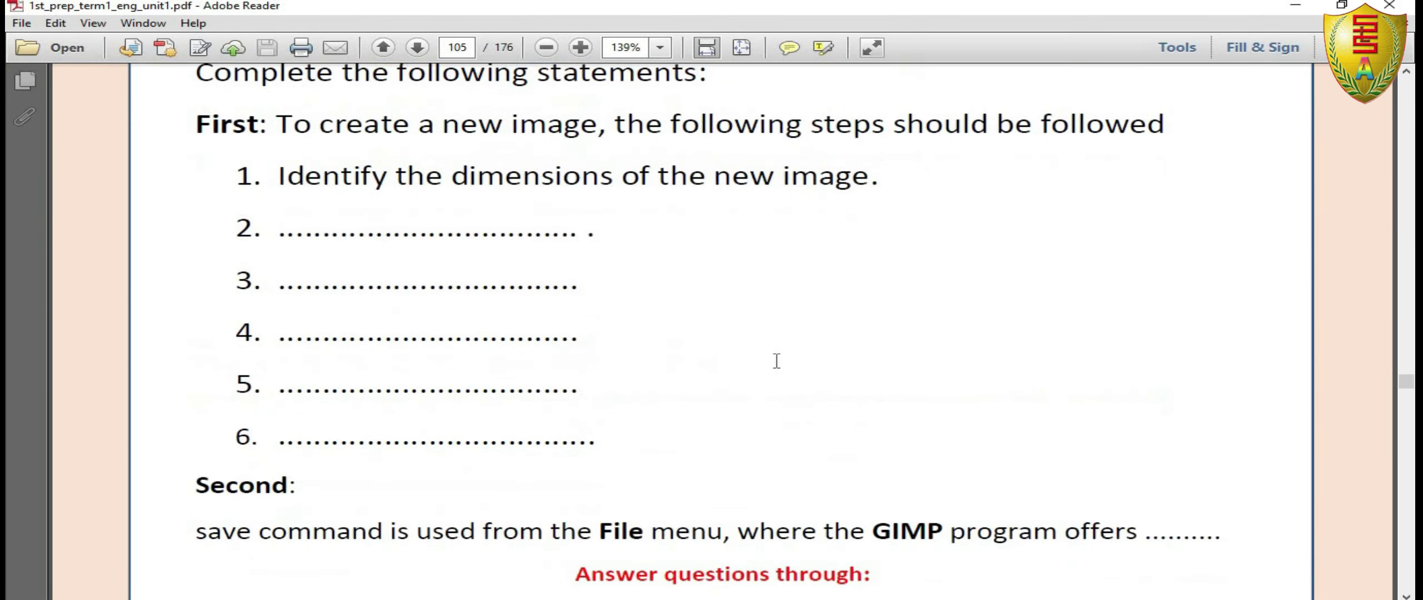
{"action": "scroll", "coordinate": [775, 361], "scroll_direction": "down", "scroll_amount": 5}
{"action": "scroll", "coordinate": [776, 362], "scroll_direction": "down", "scroll_amount": 4}
{"action": "scroll", "coordinate": [776, 372], "scroll_direction": "down", "scroll_amount": 5}
{"action": "scroll", "coordinate": [777, 372], "scroll_direction": "down", "scroll_amount": 5}
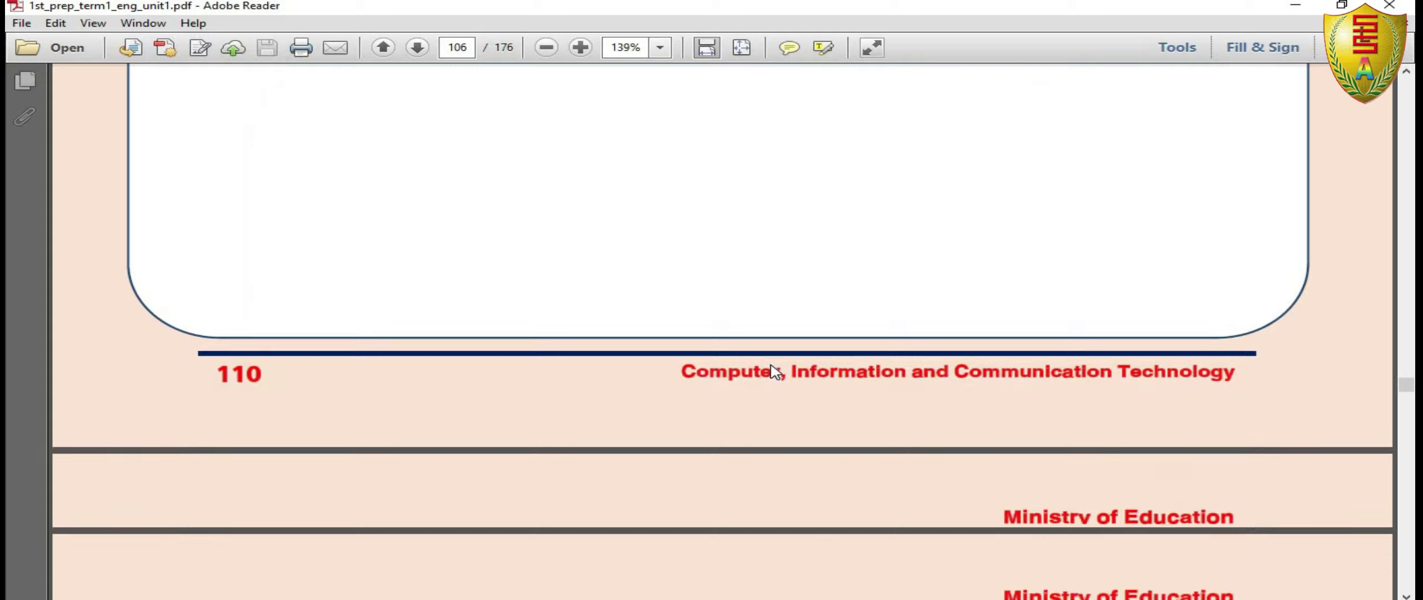
{"action": "scroll", "coordinate": [774, 375], "scroll_direction": "down", "scroll_amount": 3}
{"action": "scroll", "coordinate": [765, 375], "scroll_direction": "down", "scroll_amount": 2}
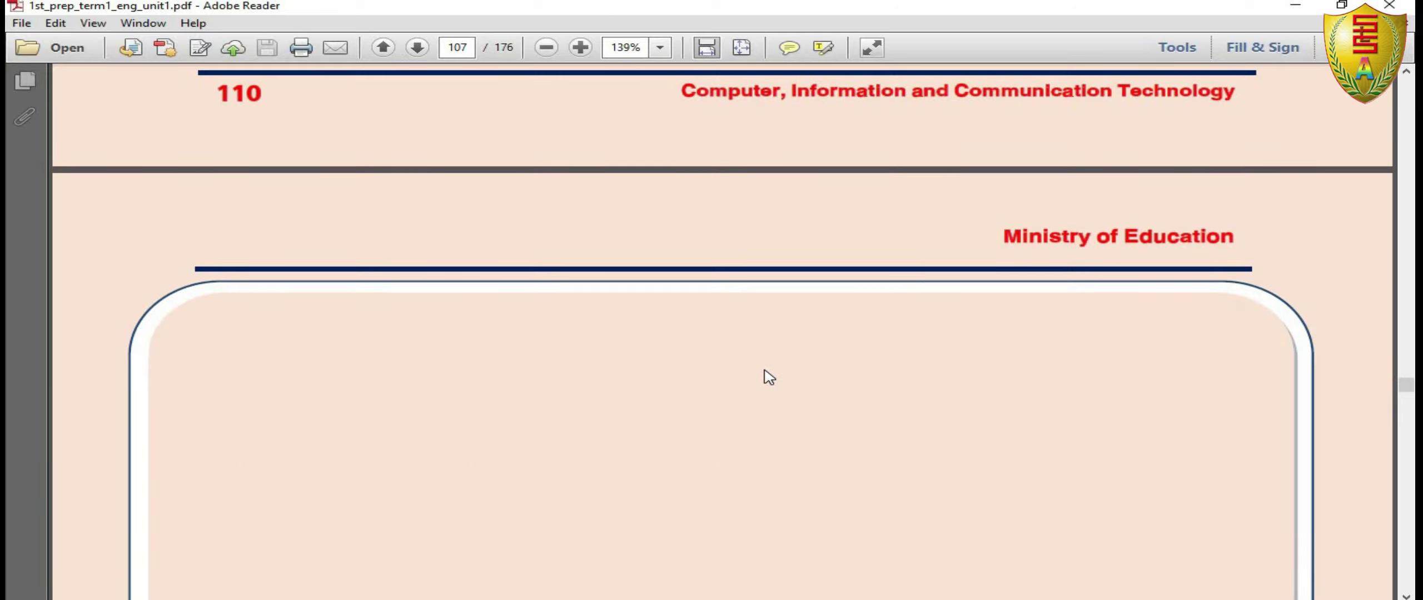
{"action": "scroll", "coordinate": [782, 362], "scroll_direction": "down", "scroll_amount": 1}
{"action": "scroll", "coordinate": [745, 375], "scroll_direction": "down", "scroll_amount": 8}
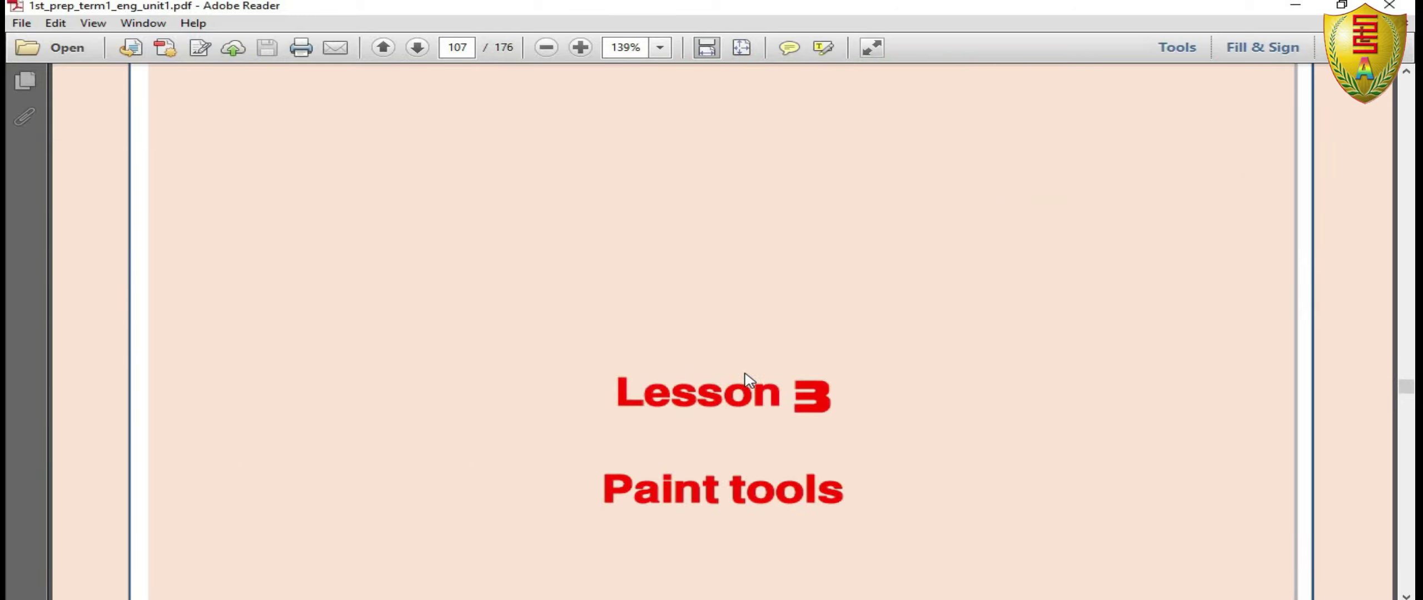
{"action": "scroll", "coordinate": [722, 361], "scroll_direction": "down", "scroll_amount": 10}
{"action": "scroll", "coordinate": [779, 219], "scroll_direction": "down", "scroll_amount": 10}
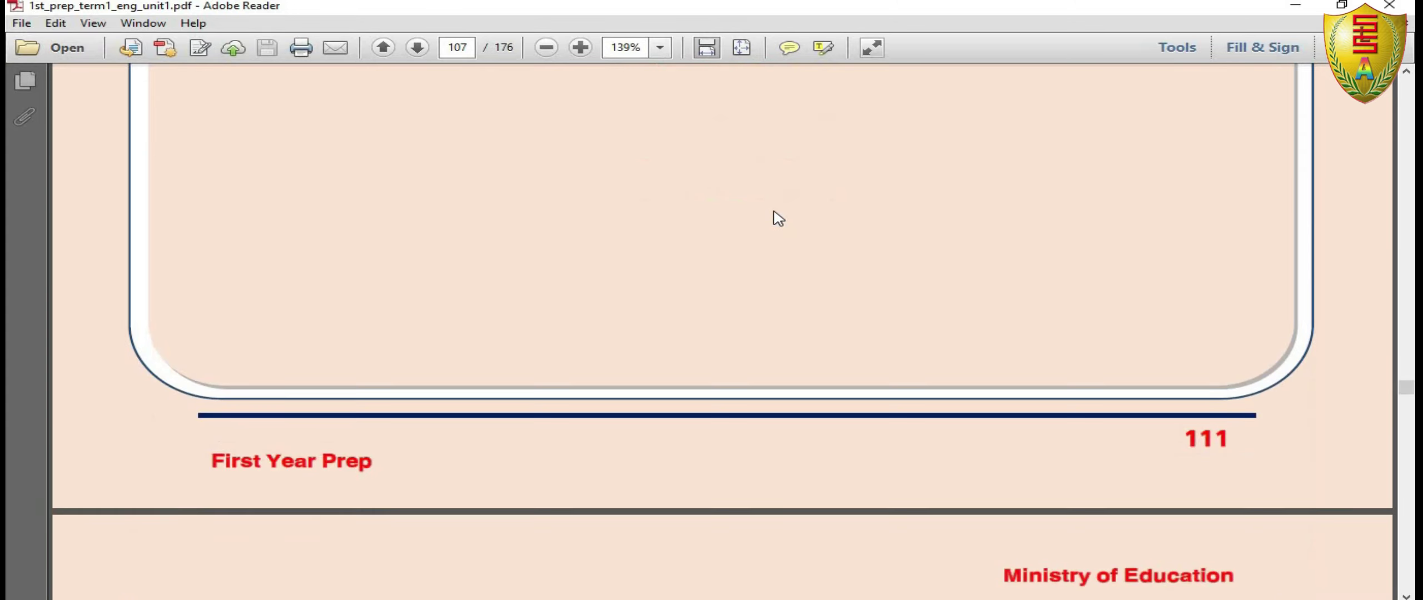
{"action": "scroll", "coordinate": [764, 220], "scroll_direction": "down", "scroll_amount": 15}
{"action": "scroll", "coordinate": [739, 222], "scroll_direction": "down", "scroll_amount": 10}
{"action": "scroll", "coordinate": [711, 225], "scroll_direction": "down", "scroll_amount": 10}
{"action": "scroll", "coordinate": [703, 225], "scroll_direction": "down", "scroll_amount": 18}
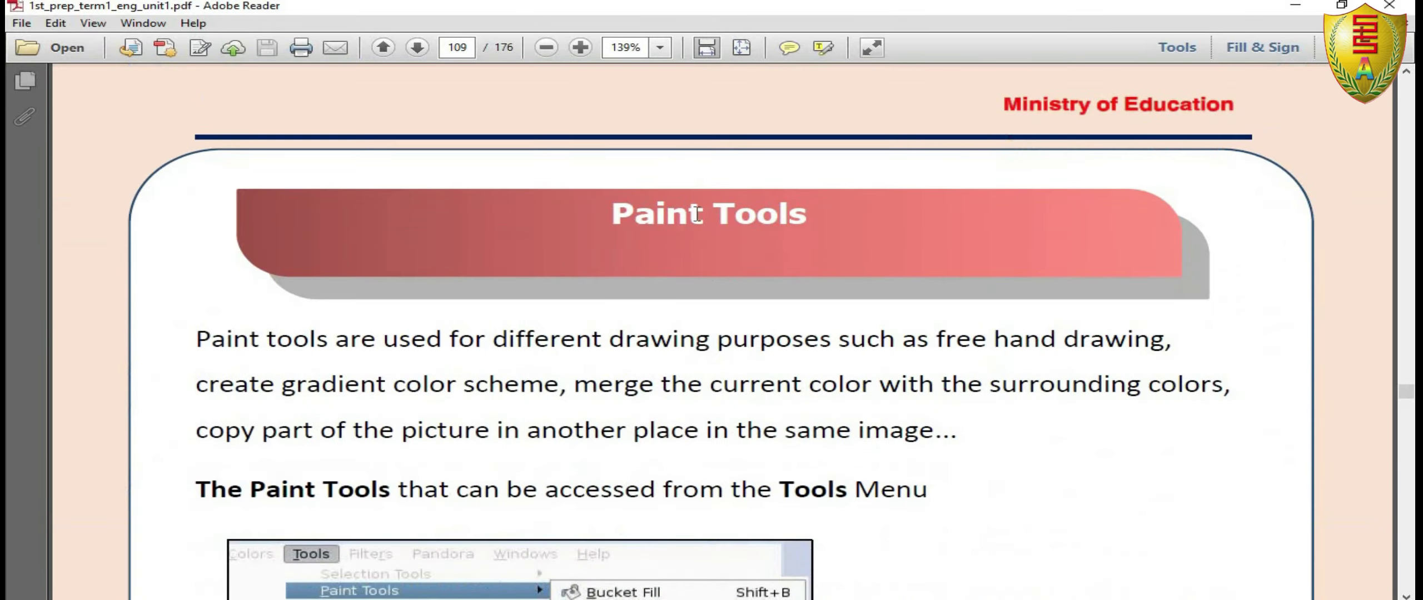
{"action": "scroll", "coordinate": [698, 222], "scroll_direction": "down", "scroll_amount": 3}
{"action": "scroll", "coordinate": [611, 239], "scroll_direction": "down", "scroll_amount": 10}
{"action": "scroll", "coordinate": [565, 253], "scroll_direction": "down", "scroll_amount": 3}
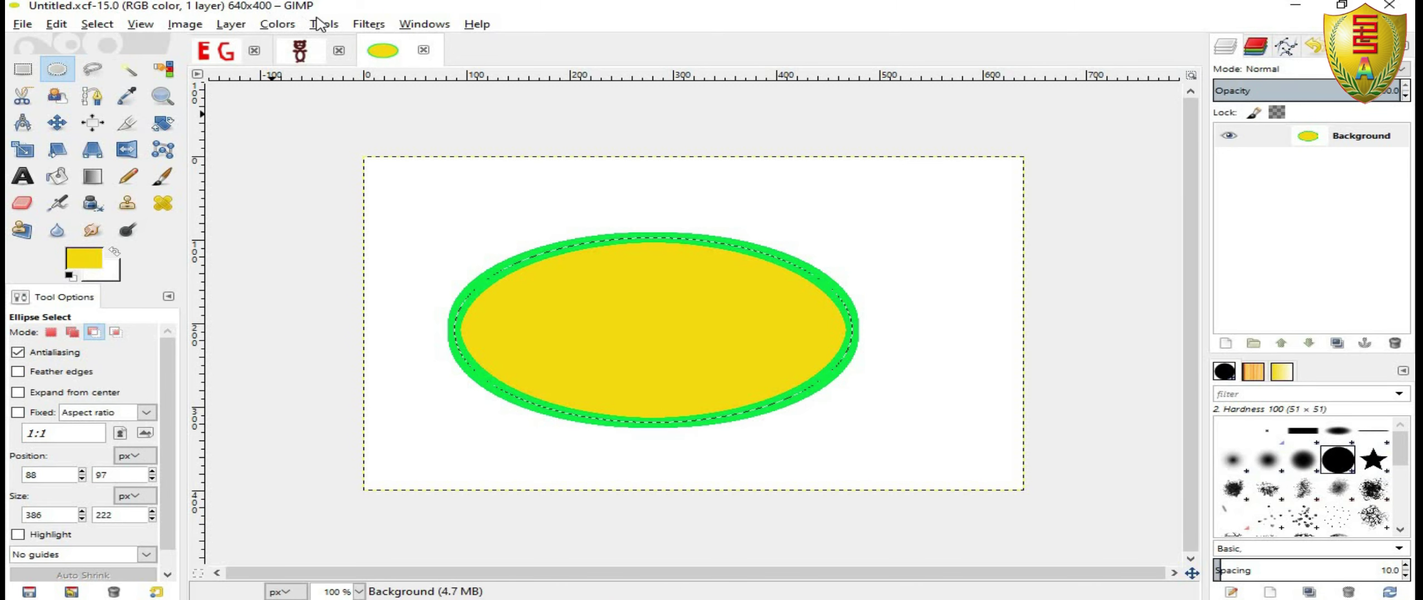
{"action": "left_click", "coordinate": [324, 24]}
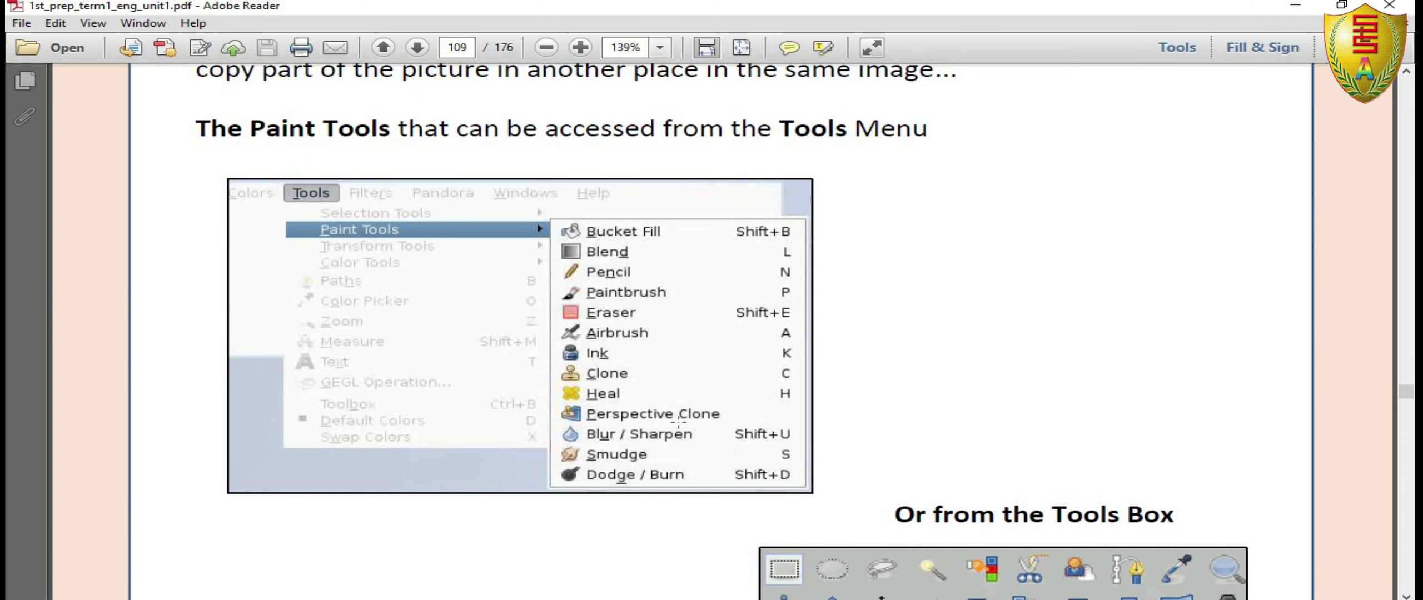
Read page 110's Pencil Tool activity, then bring up GIMP's Paint Tools list.
{"action": "scroll", "coordinate": [591, 304], "scroll_direction": "down", "scroll_amount": 5}
{"action": "scroll", "coordinate": [591, 304], "scroll_direction": "down", "scroll_amount": 3}
{"action": "scroll", "coordinate": [589, 308], "scroll_direction": "down", "scroll_amount": 8}
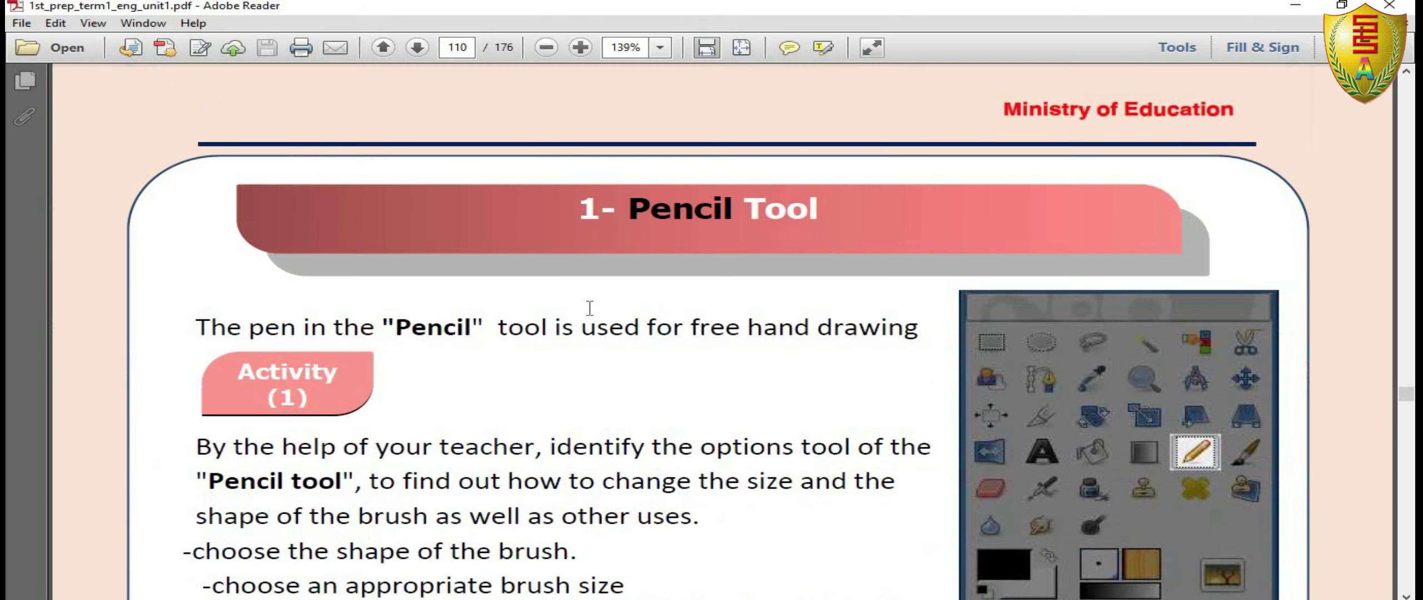
{"action": "triple_click", "coordinate": [768, 216]}
{"action": "scroll", "coordinate": [717, 305], "scroll_direction": "down", "scroll_amount": 3}
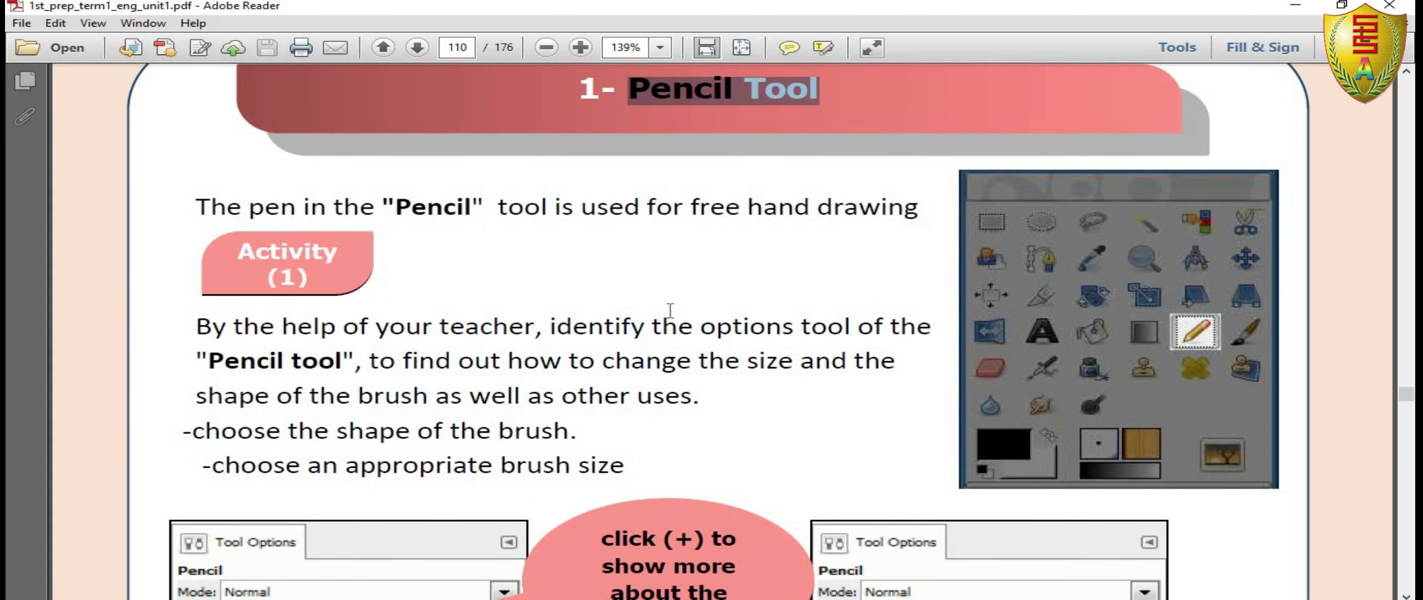
{"action": "scroll", "coordinate": [670, 310], "scroll_direction": "down", "scroll_amount": 1}
{"action": "scroll", "coordinate": [672, 317], "scroll_direction": "down", "scroll_amount": 2}
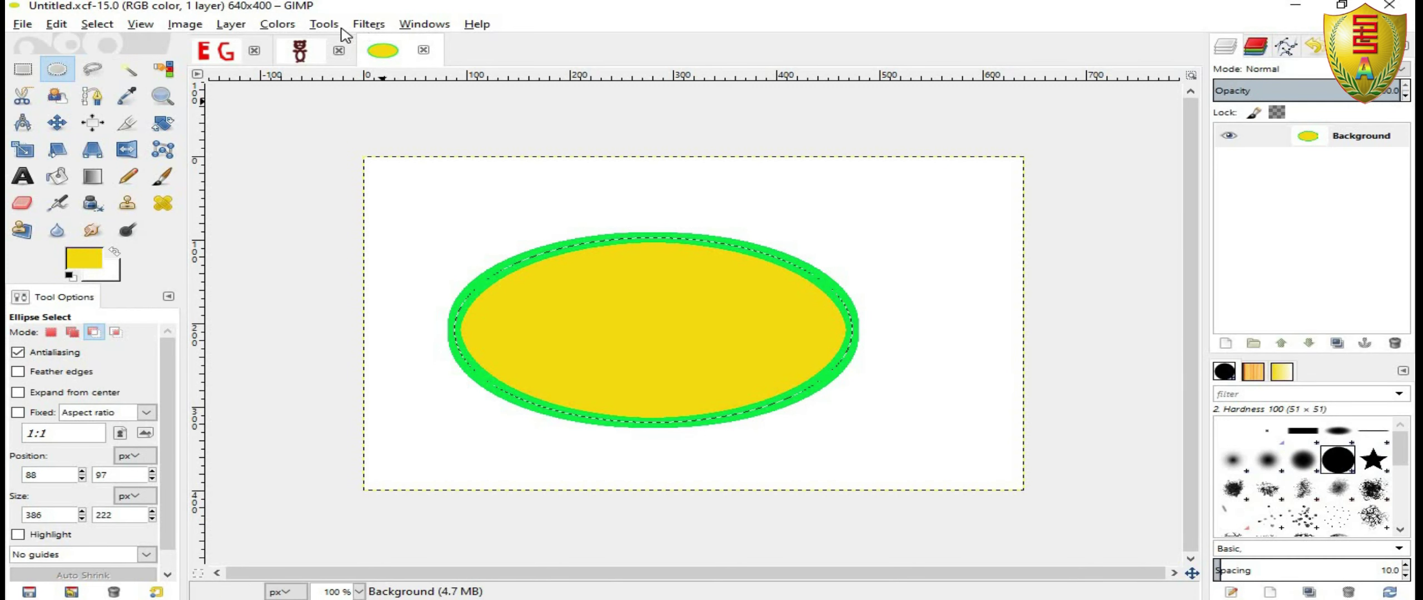
{"action": "left_click", "coordinate": [341, 30]}
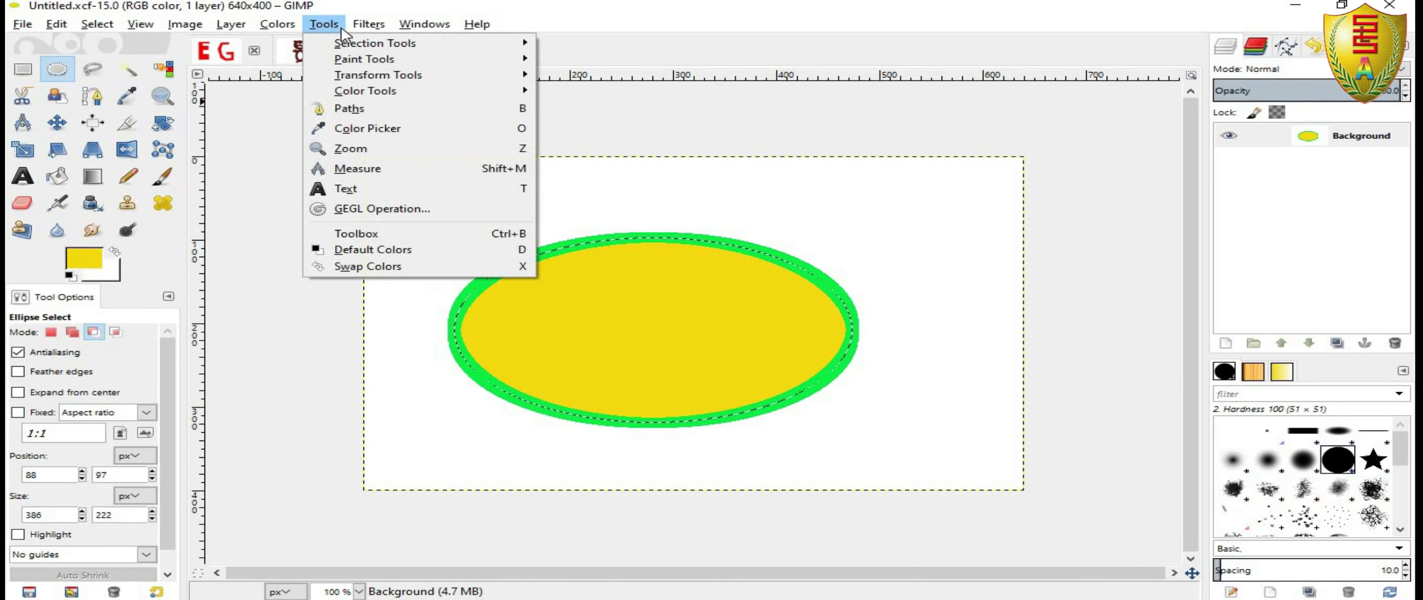
{"action": "mouse_move", "coordinate": [363, 58]}
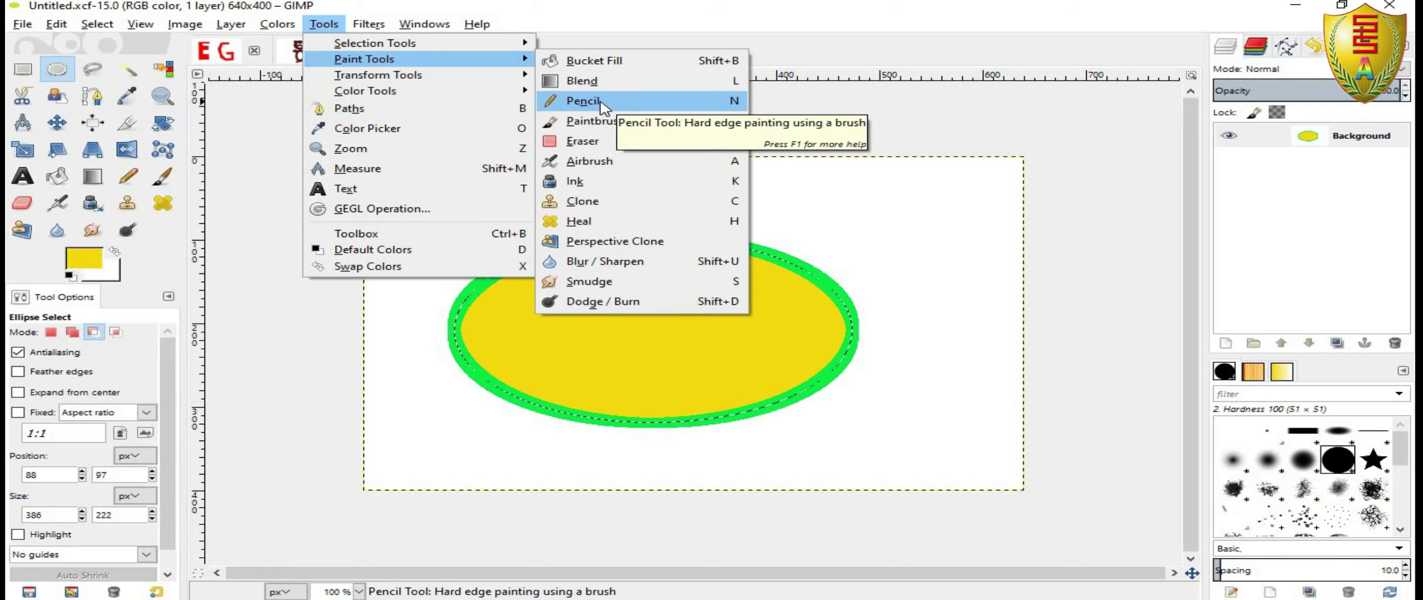
Select the Pencil, create a new blank 640×400 image, and undo a trial yellow stroke.
{"action": "left_click", "coordinate": [302, 53]}
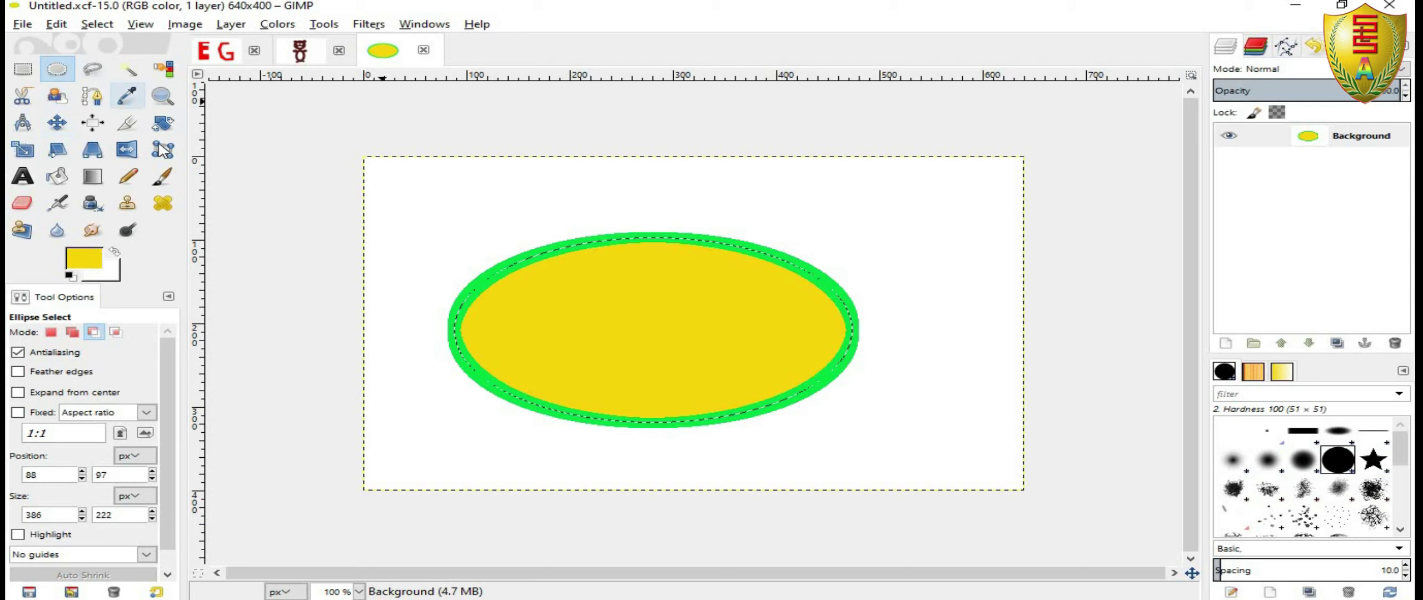
{"action": "left_click", "coordinate": [129, 179]}
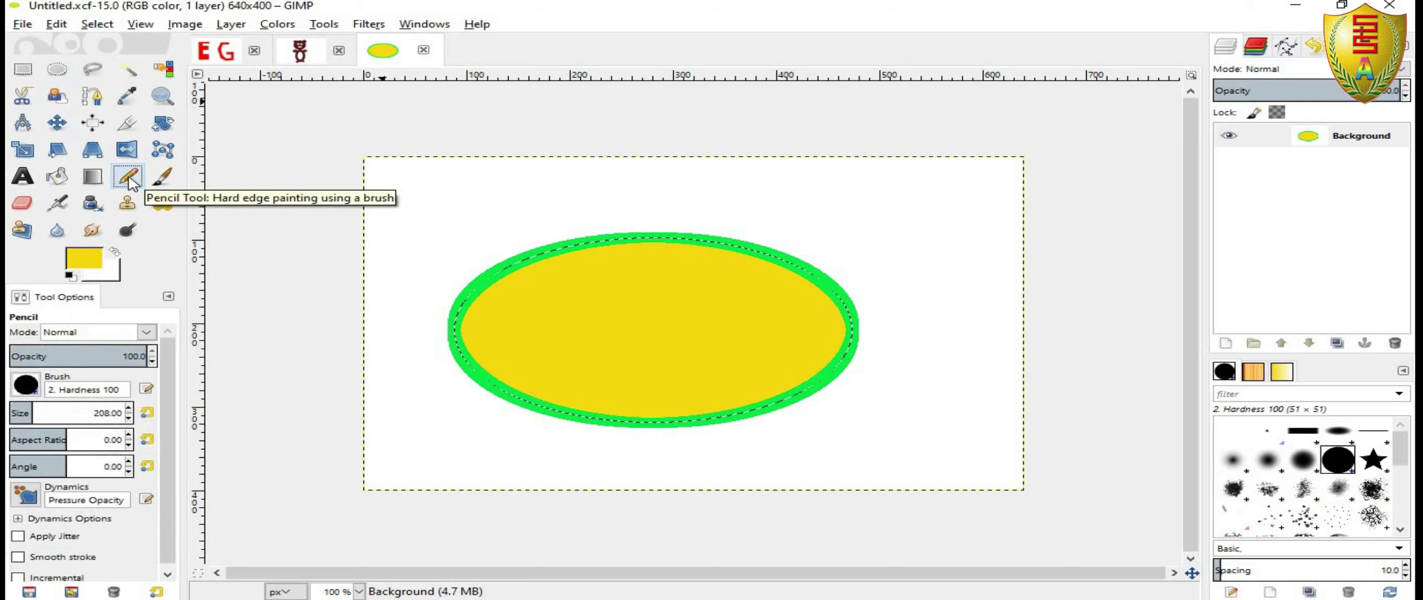
{"action": "left_click", "coordinate": [22, 25]}
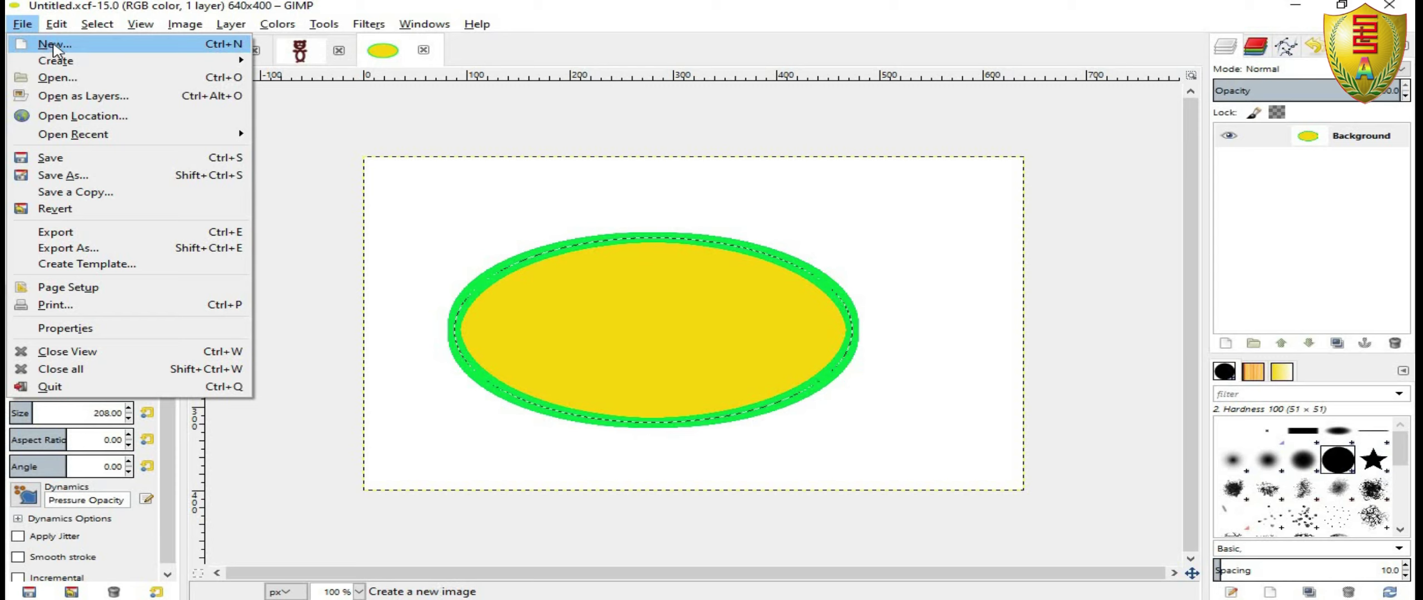
{"action": "left_click", "coordinate": [54, 44]}
{"action": "left_click", "coordinate": [737, 308]}
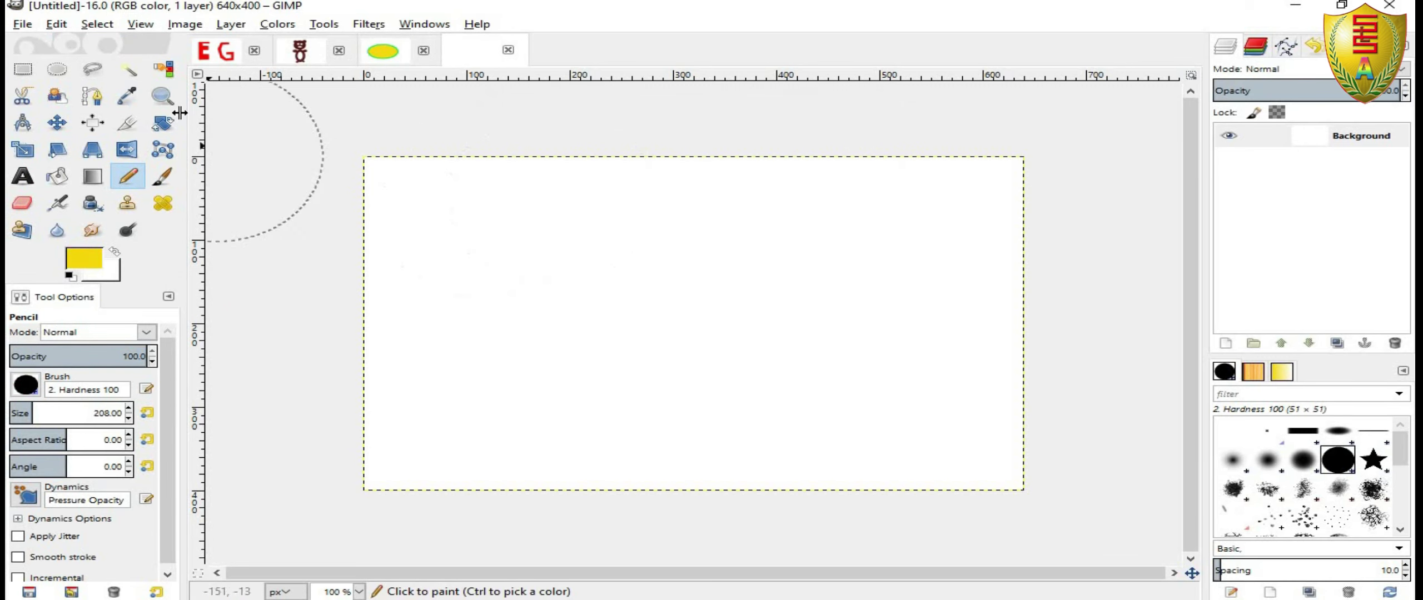
{"action": "left_click_drag", "start_coordinate": [493, 305], "coordinate": [592, 216]}
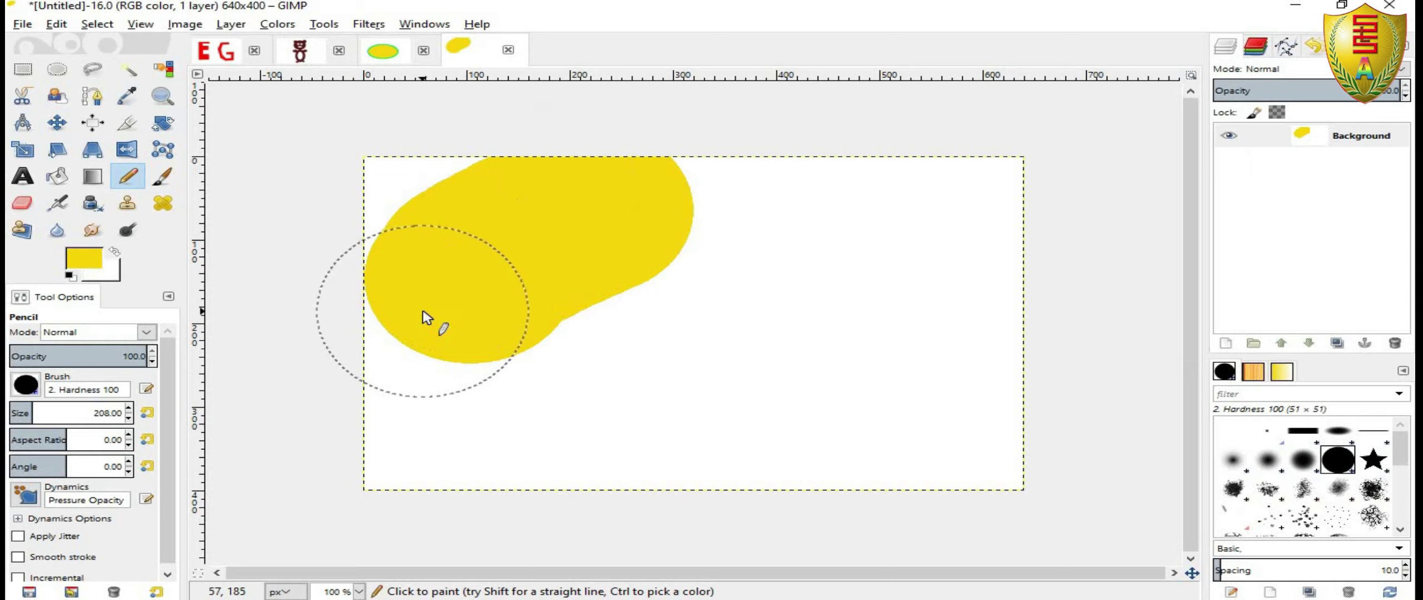
{"action": "key", "text": "ctrl+z"}
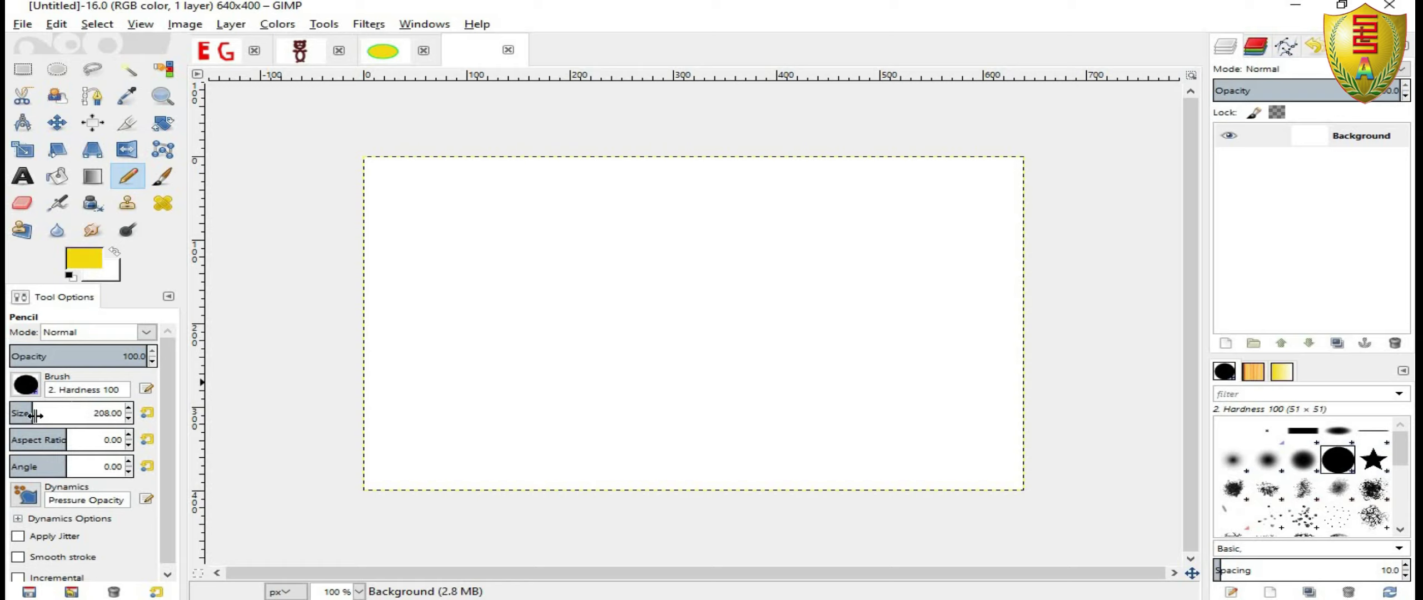
Set the Pencil brush to size 188.20, aspect ratio 0.18 and angle -74.27.
{"action": "left_click_drag", "start_coordinate": [35, 415], "coordinate": [27, 416]}
{"action": "mouse_move", "coordinate": [66, 441]}
{"action": "left_mouse_down"}
{"action": "mouse_move", "coordinate": [28, 441]}
{"action": "mouse_move", "coordinate": [36, 469]}
{"action": "mouse_move", "coordinate": [61, 468]}
{"action": "left_mouse_up"}
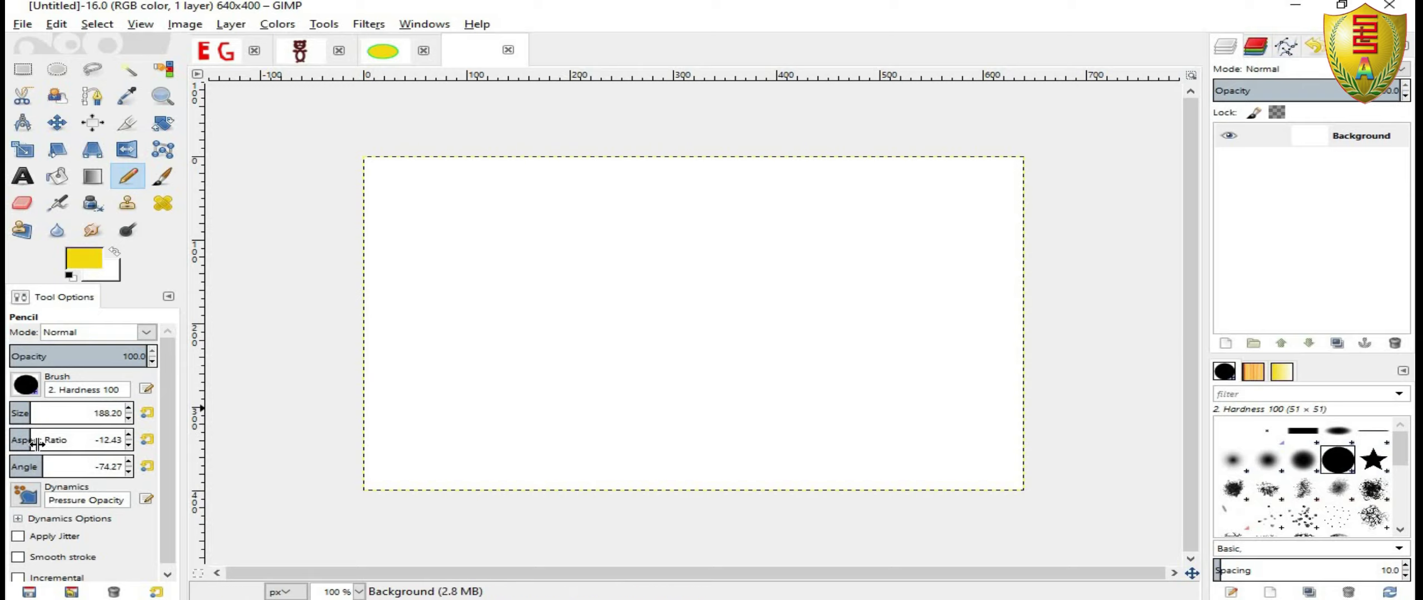
{"action": "left_click_drag", "start_coordinate": [37, 444], "coordinate": [67, 440]}
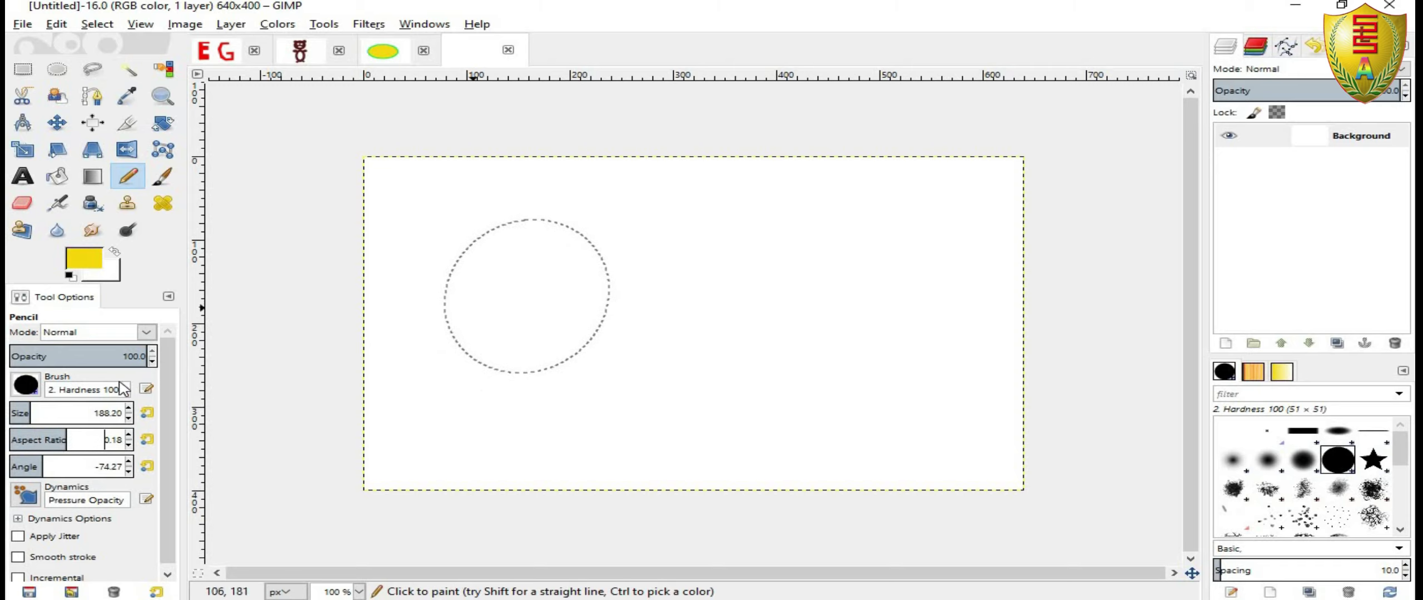
{"action": "left_click", "coordinate": [26, 386]}
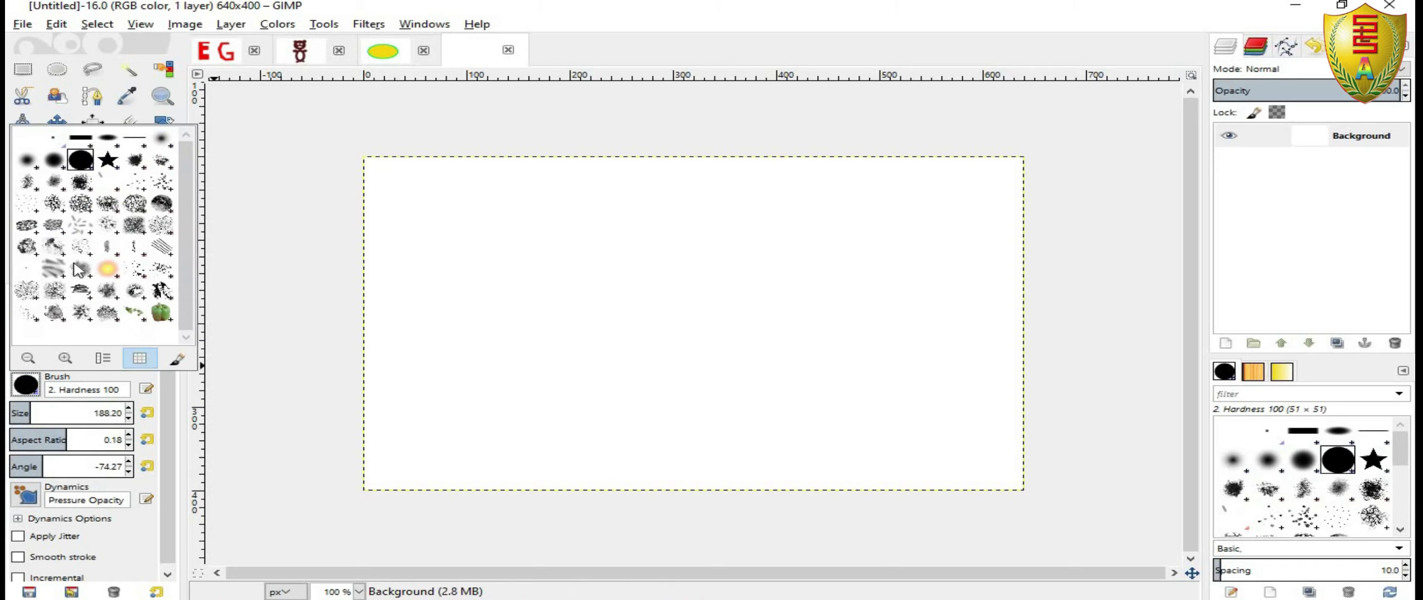
Stamp a row of four yellow stars with the Star brush.
{"action": "left_click", "coordinate": [108, 161]}
{"action": "left_click", "coordinate": [464, 269]}
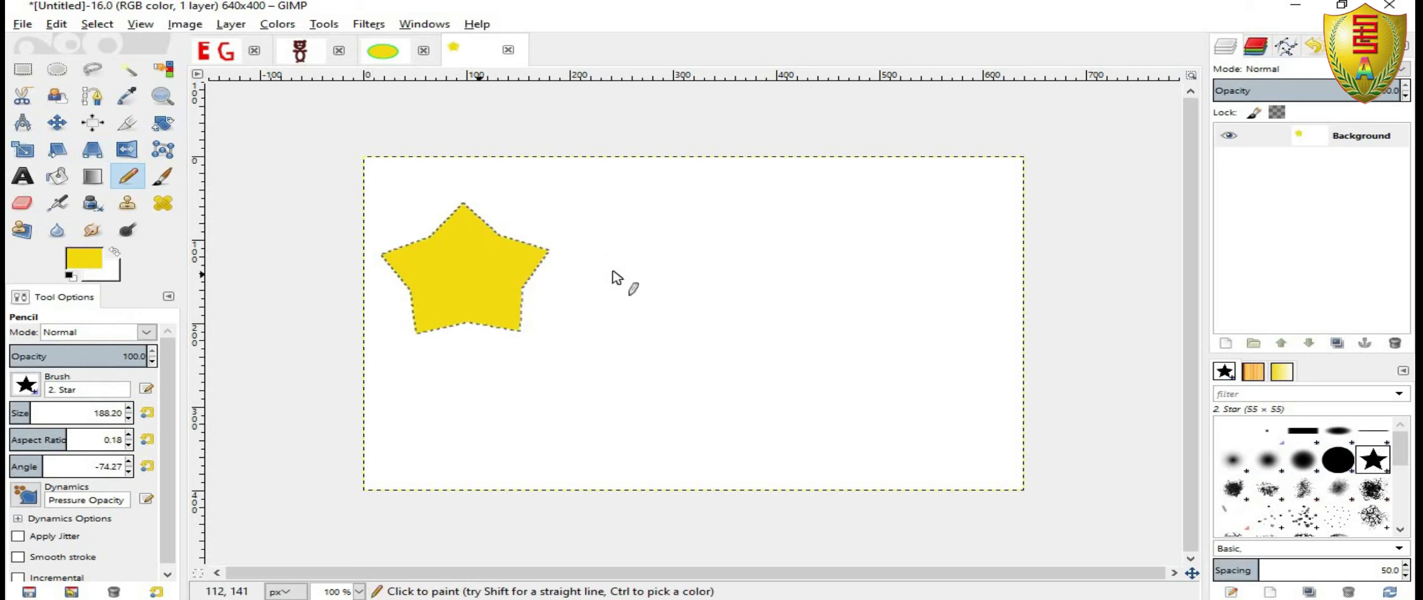
{"action": "left_click", "coordinate": [612, 269]}
{"action": "left_click", "coordinate": [689, 231]}
{"action": "left_click", "coordinate": [816, 229]}
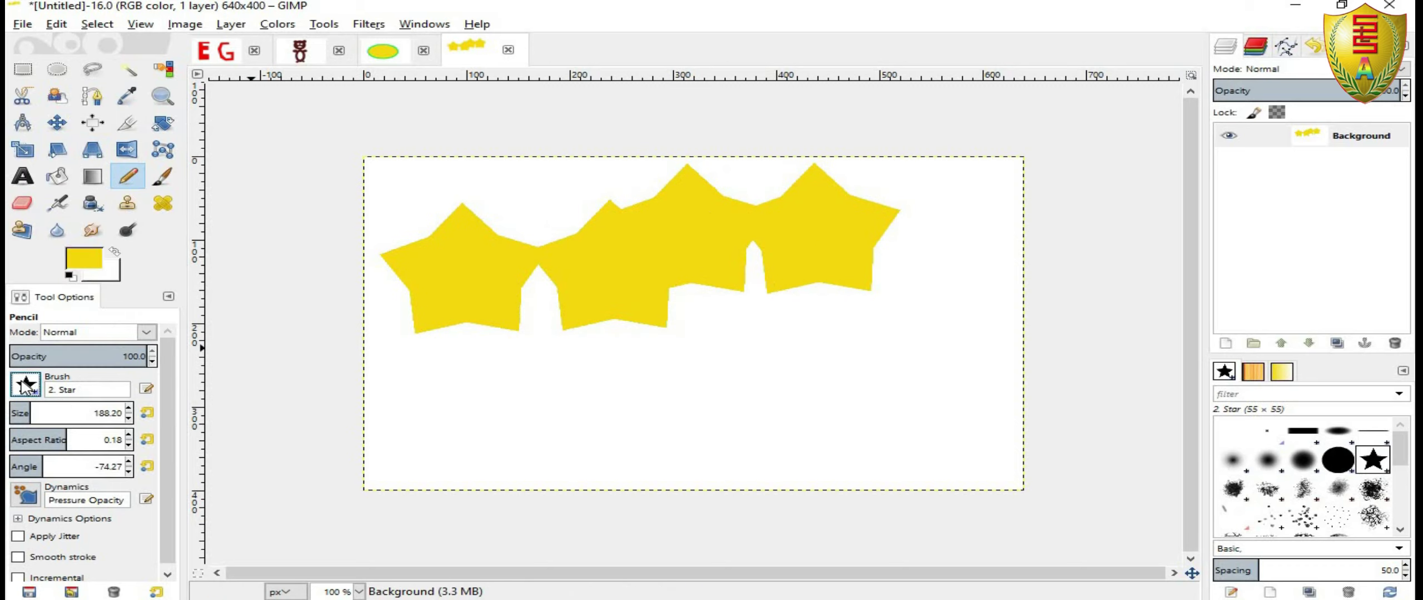
Stamp three textured blobs lower down with the Cell 01 brush.
{"action": "left_click", "coordinate": [27, 385]}
{"action": "left_click", "coordinate": [54, 204]}
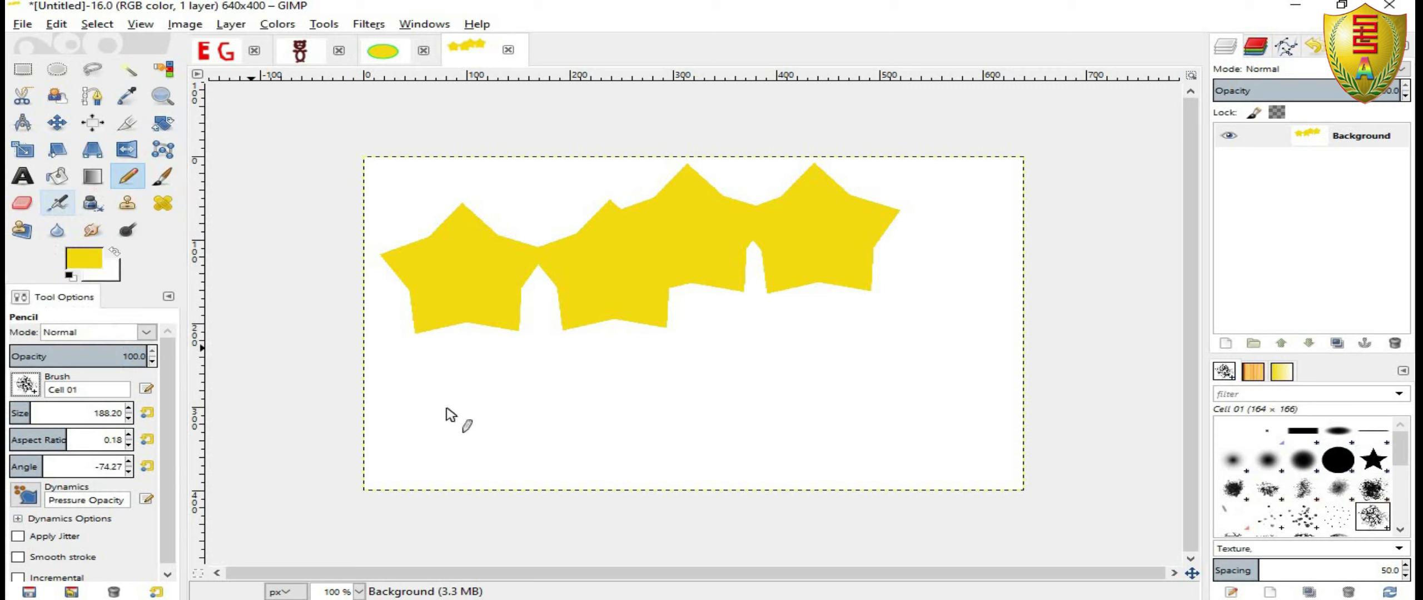
{"action": "left_click", "coordinate": [520, 422]}
{"action": "left_click", "coordinate": [703, 414]}
{"action": "left_click", "coordinate": [767, 396]}
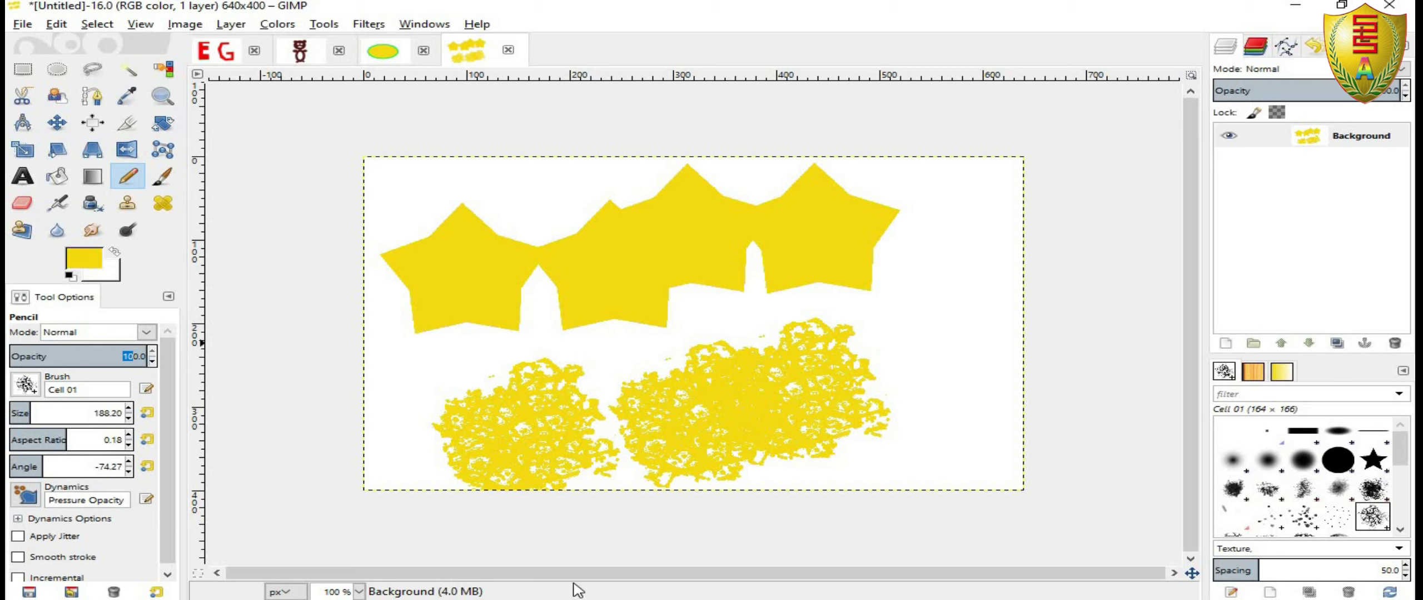
Scroll the PDF to page 112's Blend Tool Activity (3) and Tool Options figure.
{"action": "scroll", "coordinate": [495, 281], "scroll_direction": "down", "scroll_amount": 3}
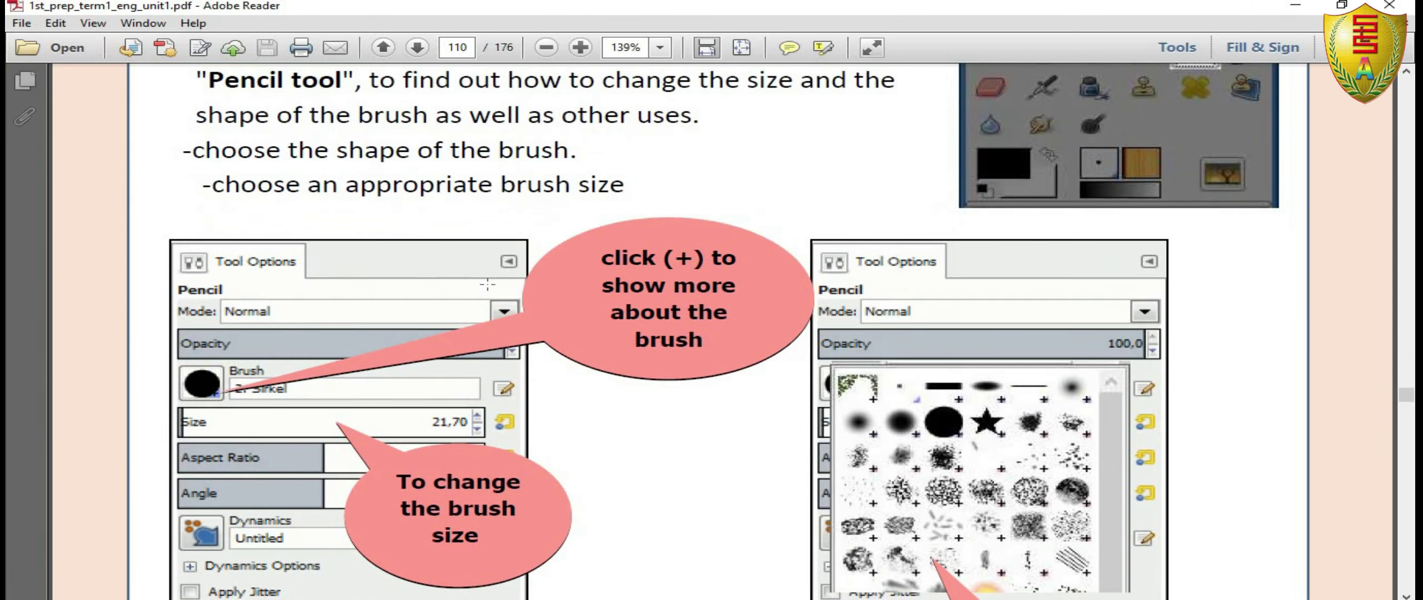
{"action": "scroll", "coordinate": [495, 280], "scroll_direction": "down", "scroll_amount": 2}
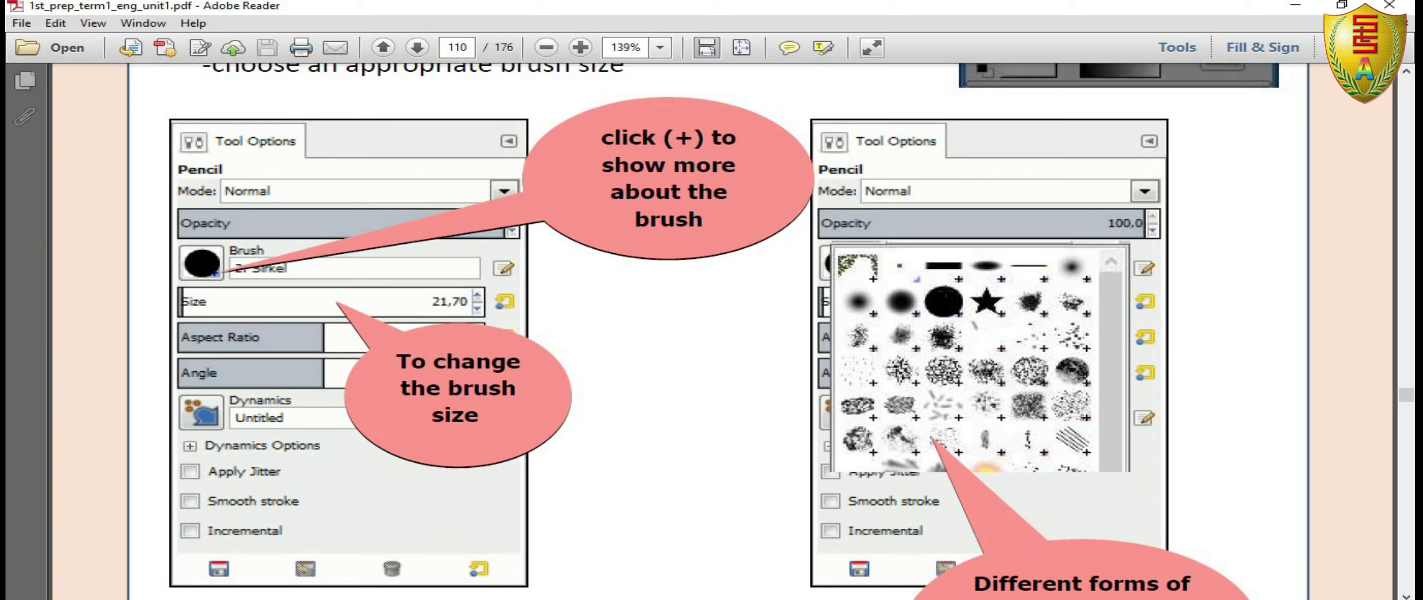
{"action": "scroll", "coordinate": [966, 327], "scroll_direction": "down", "scroll_amount": 2}
{"action": "scroll", "coordinate": [1014, 278], "scroll_direction": "down", "scroll_amount": 2}
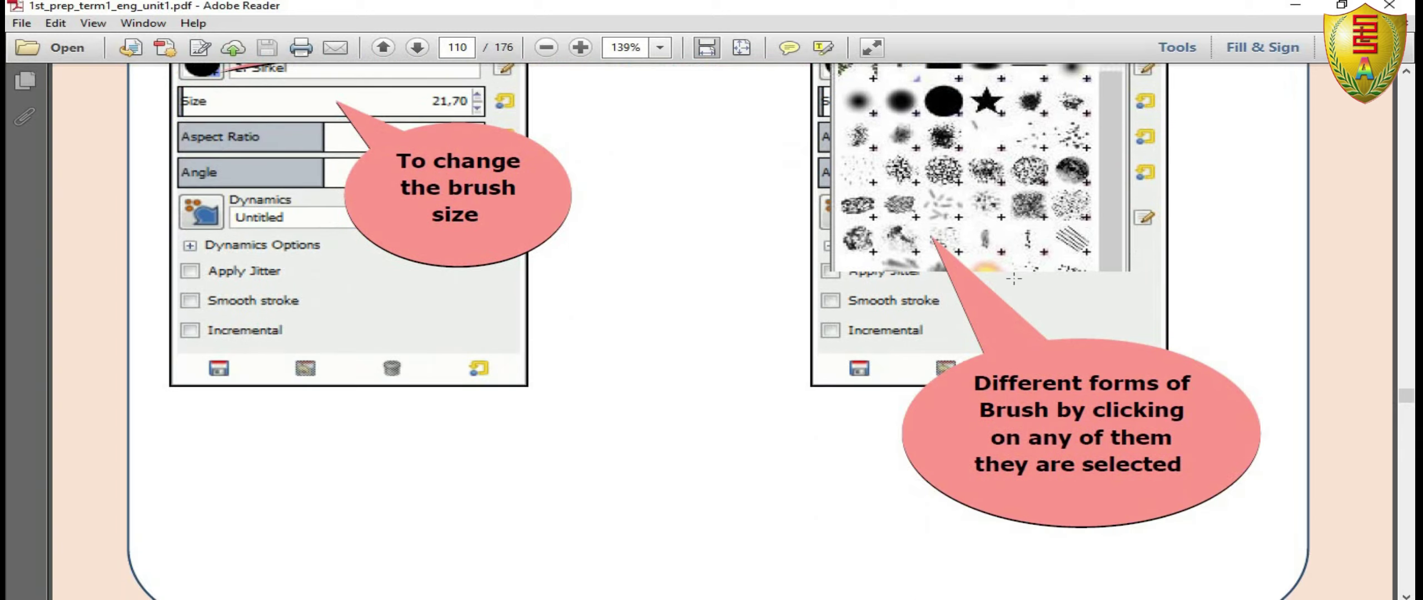
{"action": "scroll", "coordinate": [969, 270], "scroll_direction": "down", "scroll_amount": 5}
{"action": "scroll", "coordinate": [969, 270], "scroll_direction": "down", "scroll_amount": 5}
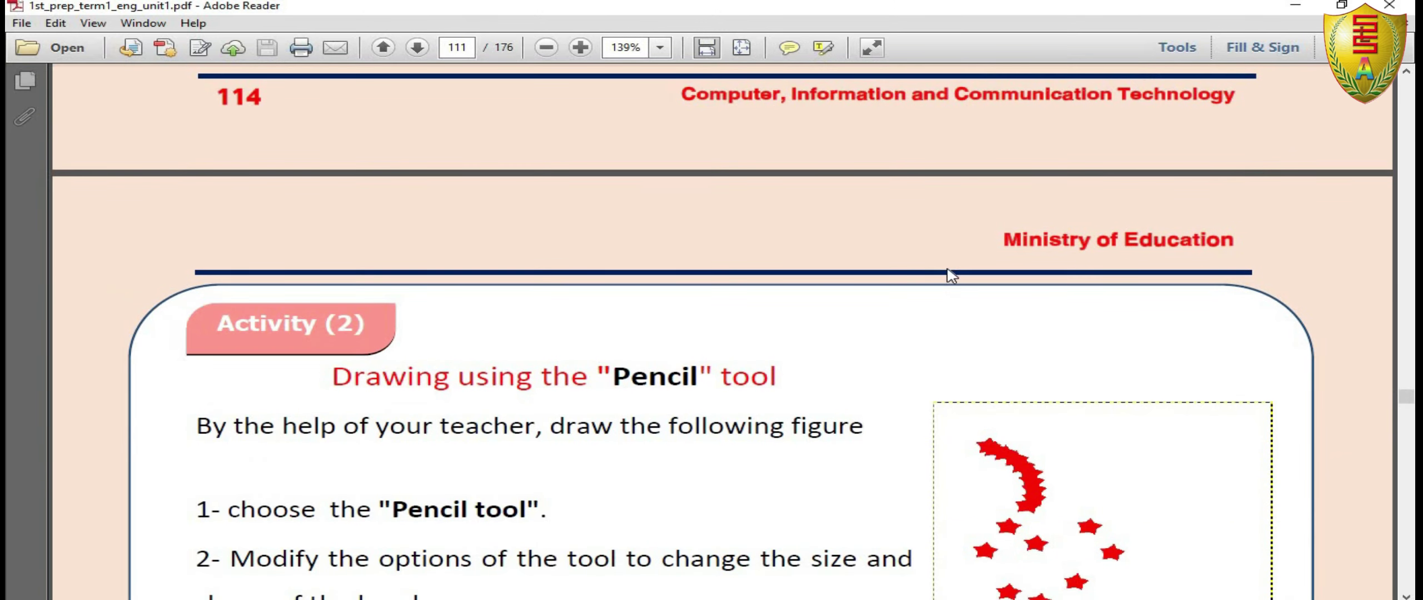
{"action": "scroll", "coordinate": [952, 270], "scroll_direction": "down", "scroll_amount": 2}
{"action": "scroll", "coordinate": [749, 238], "scroll_direction": "down", "scroll_amount": 3}
{"action": "scroll", "coordinate": [750, 239], "scroll_direction": "down", "scroll_amount": 1}
{"action": "scroll", "coordinate": [751, 206], "scroll_direction": "up", "scroll_amount": 2}
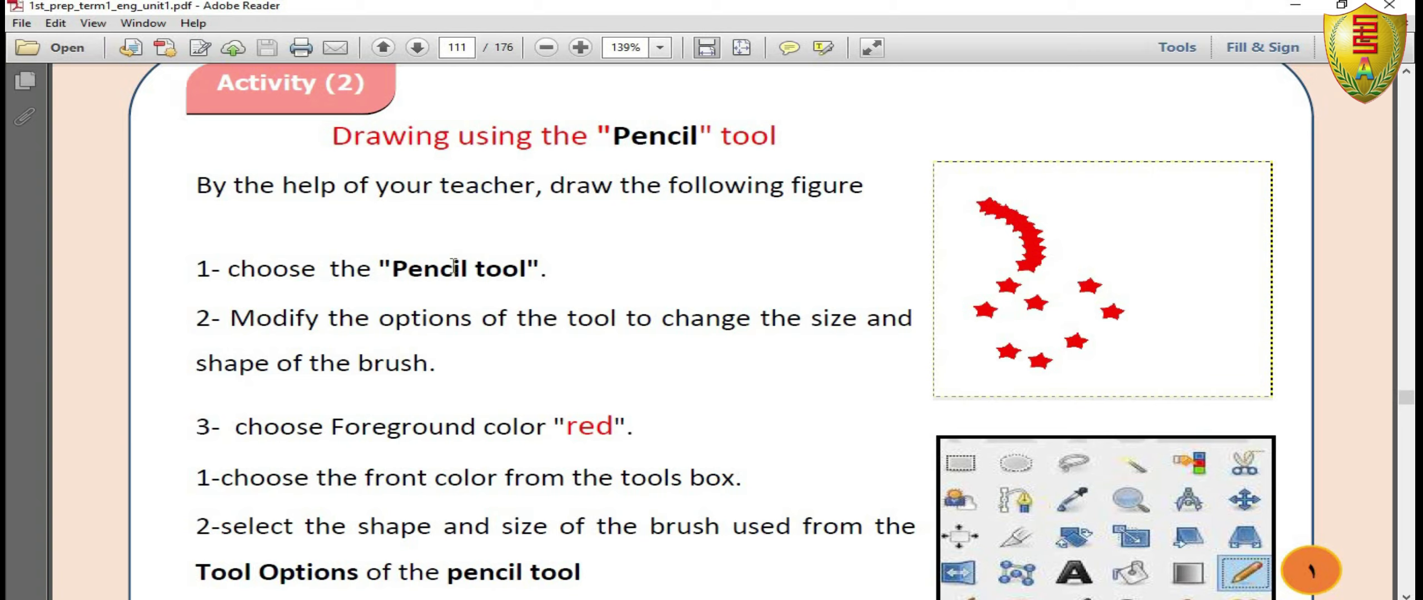
{"action": "scroll", "coordinate": [645, 250], "scroll_direction": "down", "scroll_amount": 5}
{"action": "scroll", "coordinate": [708, 251], "scroll_direction": "down", "scroll_amount": 4}
{"action": "scroll", "coordinate": [712, 253], "scroll_direction": "down", "scroll_amount": 5}
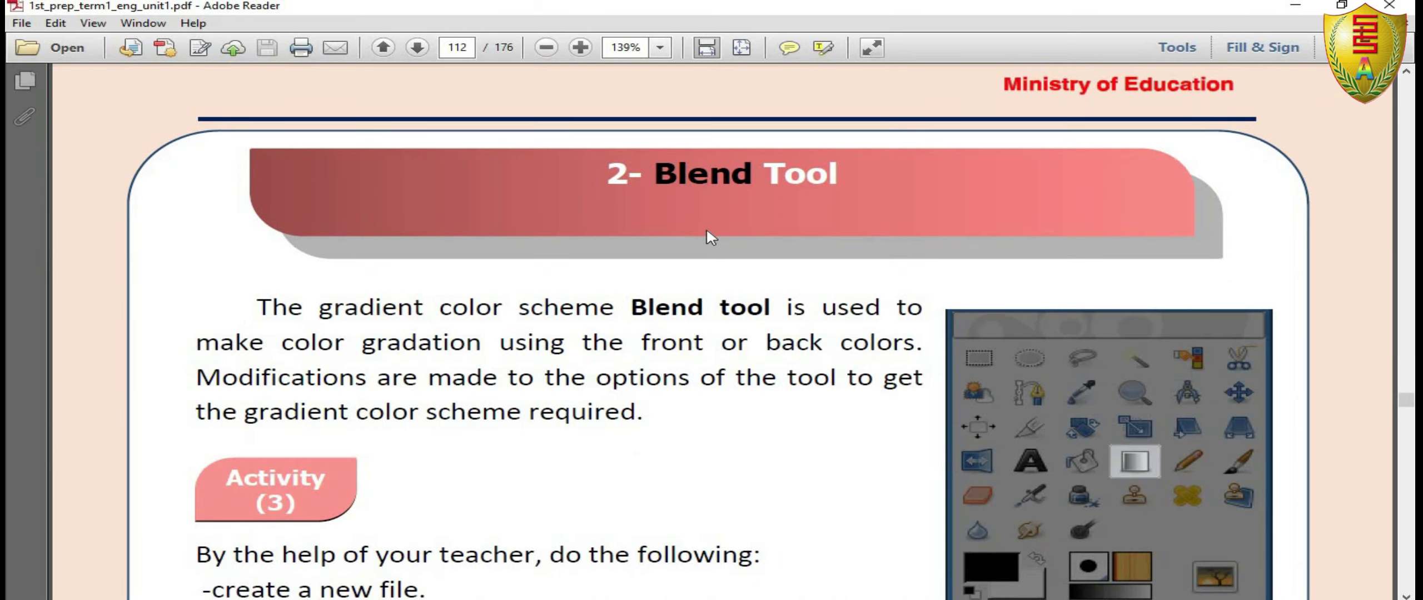
{"action": "scroll", "coordinate": [589, 322], "scroll_direction": "down", "scroll_amount": 4}
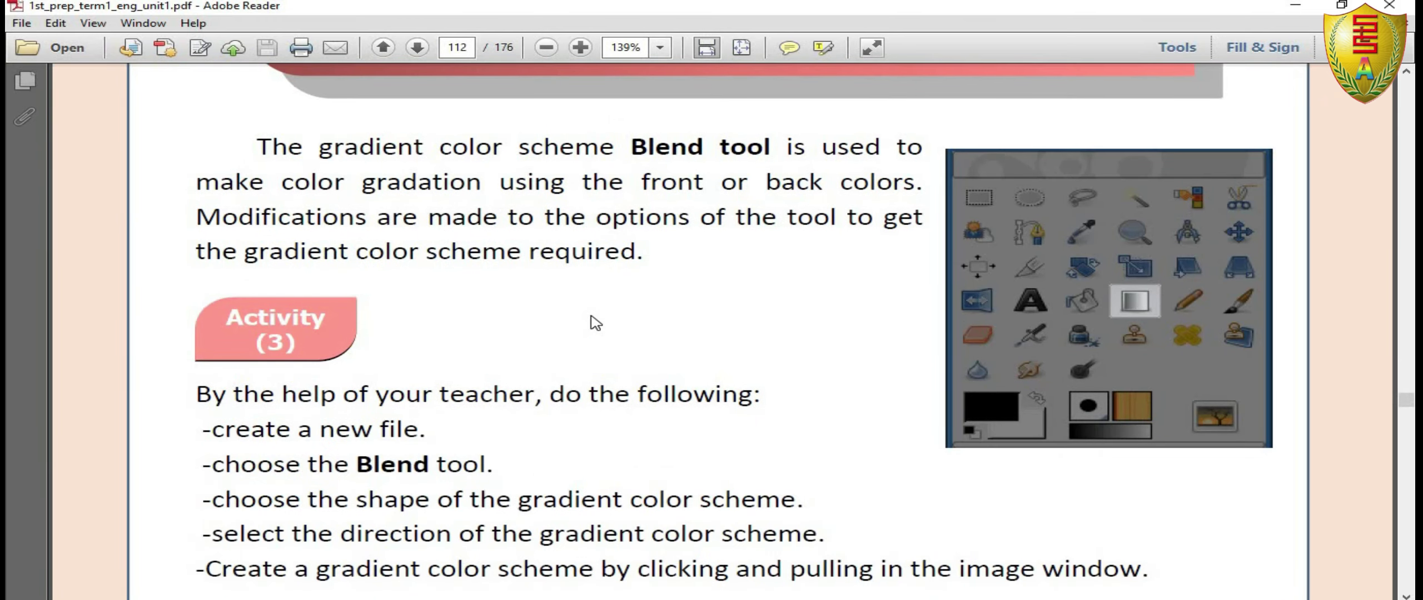
{"action": "scroll", "coordinate": [594, 328], "scroll_direction": "up", "scroll_amount": 2}
{"action": "scroll", "coordinate": [593, 329], "scroll_direction": "down", "scroll_amount": 2}
{"action": "scroll", "coordinate": [589, 331], "scroll_direction": "down", "scroll_amount": 1}
{"action": "scroll", "coordinate": [574, 337], "scroll_direction": "down", "scroll_amount": 8}
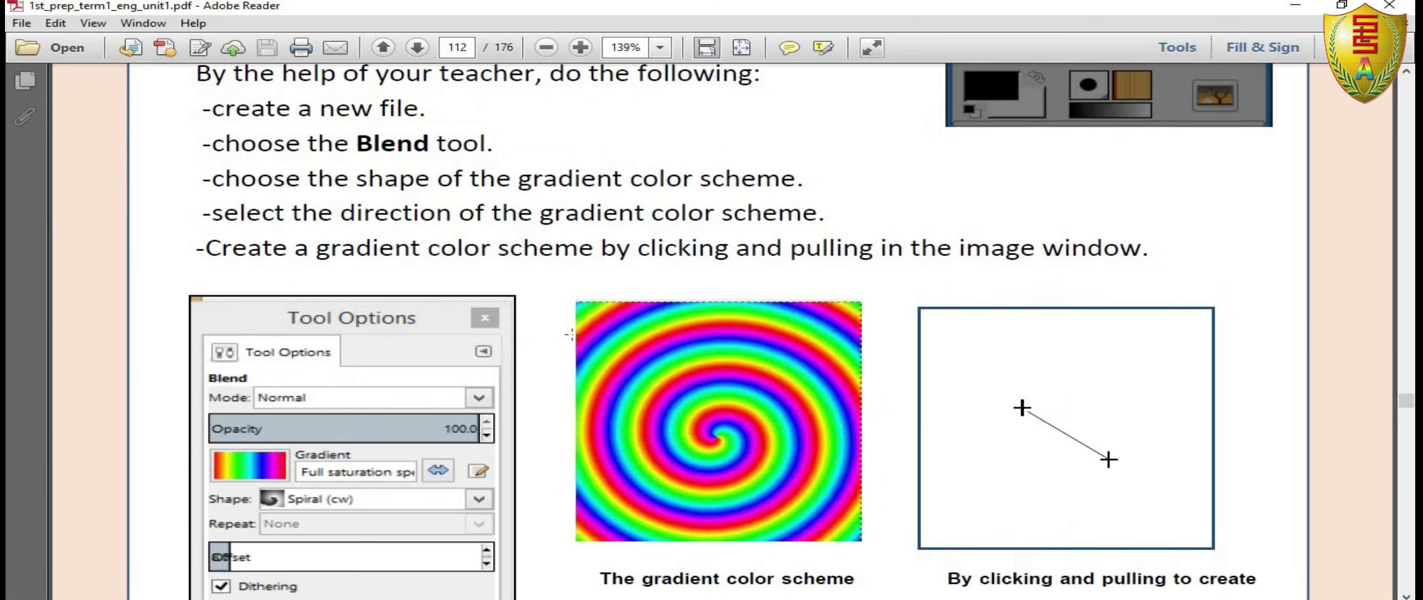
{"action": "scroll", "coordinate": [574, 337], "scroll_direction": "down", "scroll_amount": 1}
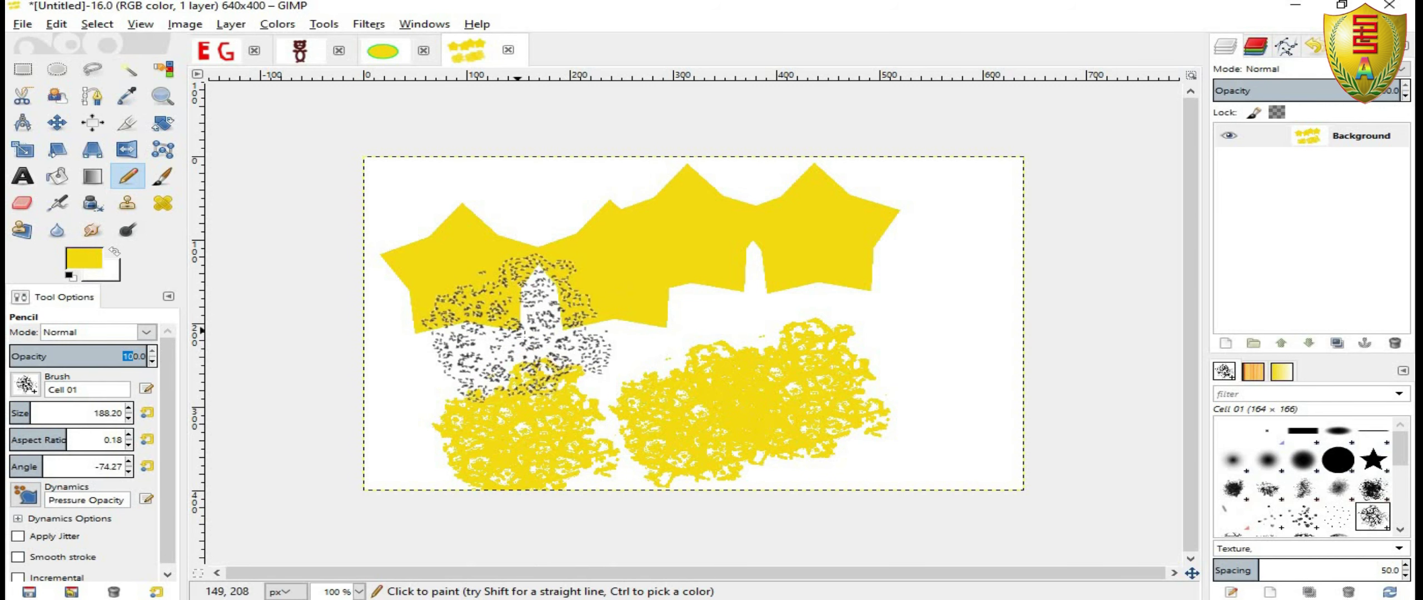
Undo every star and blob stroke, leaving a blank white 640×400 canvas.
{"action": "key", "text": "ctrl+z"}
{"action": "key", "text": "ctrl+z"}
{"action": "key", "text": "ctrl+z"}
{"action": "key", "text": "ctrl+z"}
{"action": "key", "text": "ctrl+z"}
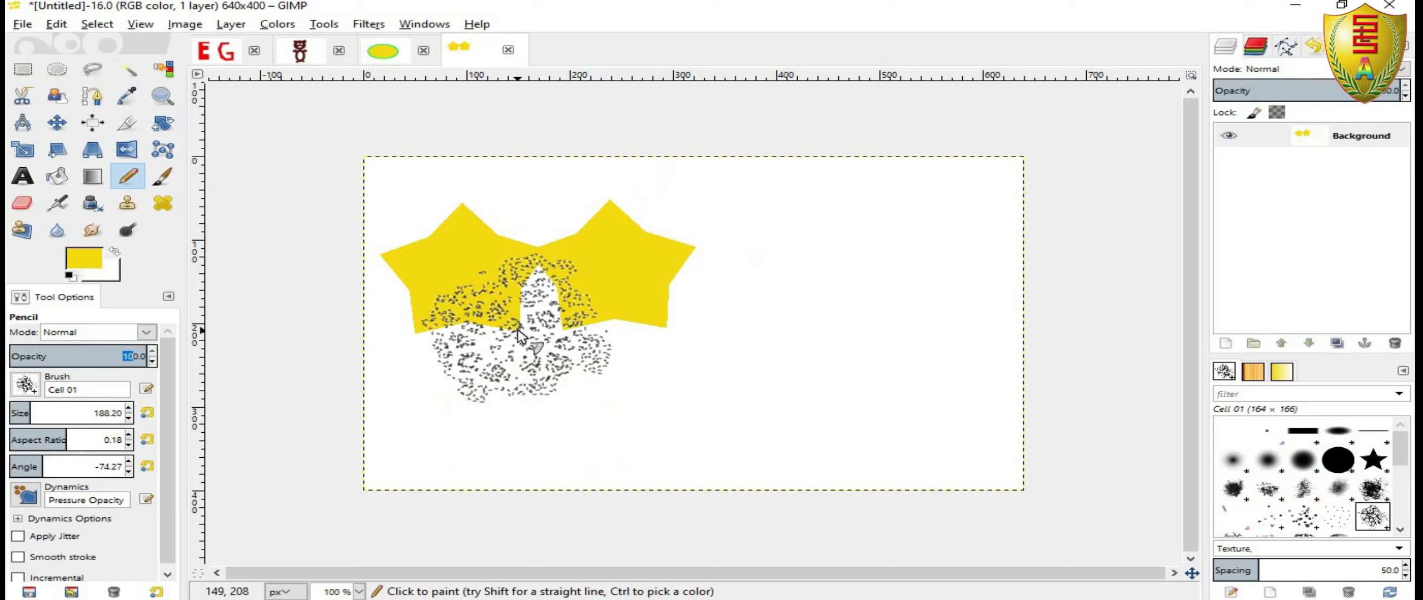
{"action": "key", "text": "ctrl+z"}
{"action": "key", "text": "ctrl+z"}
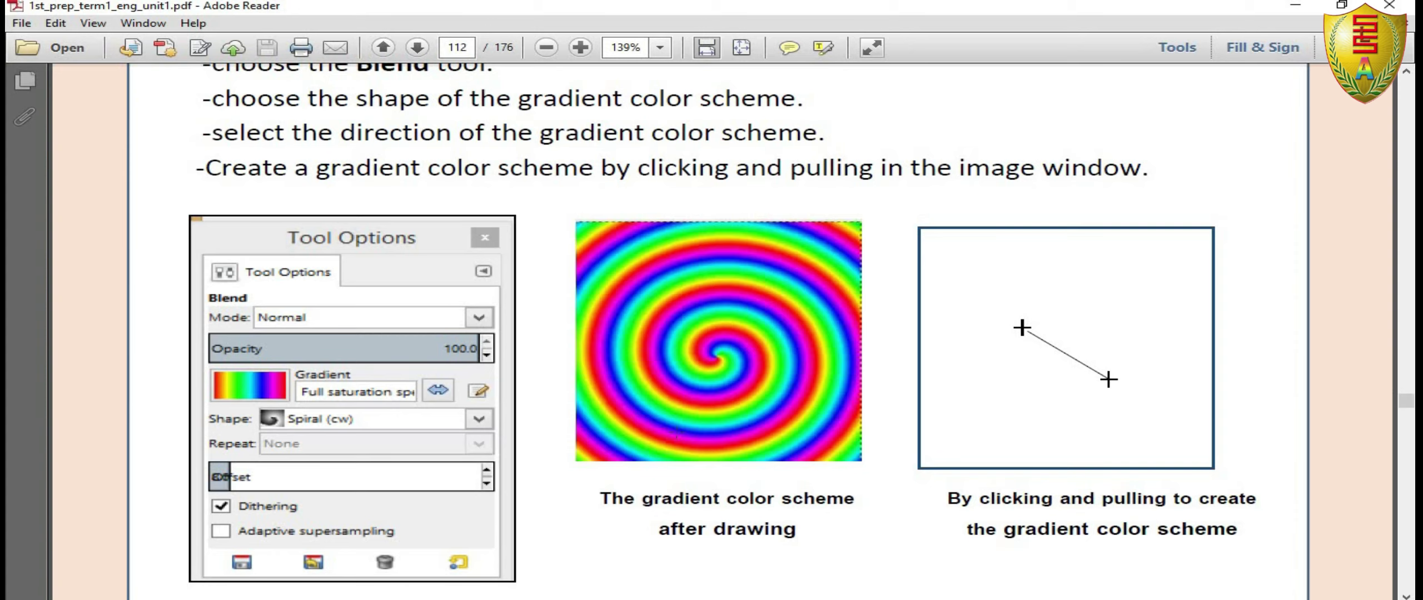
{"action": "scroll", "coordinate": [689, 393], "scroll_direction": "up", "scroll_amount": 5}
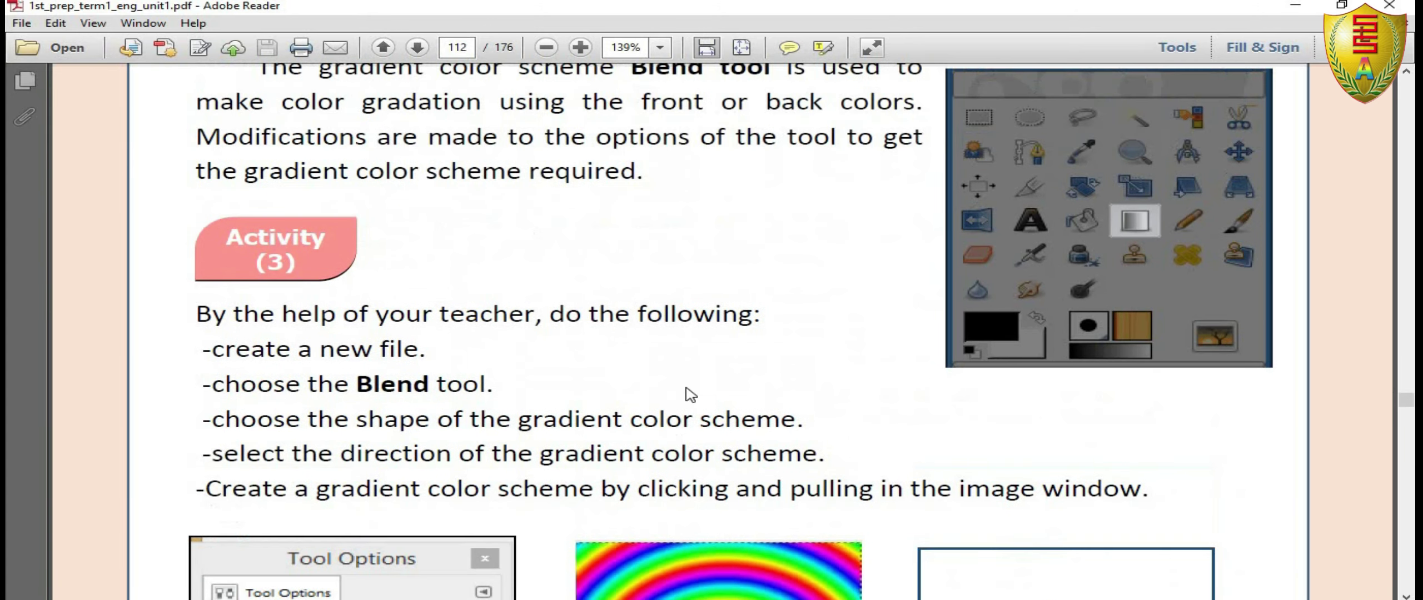
{"action": "scroll", "coordinate": [767, 282], "scroll_direction": "up", "scroll_amount": 1}
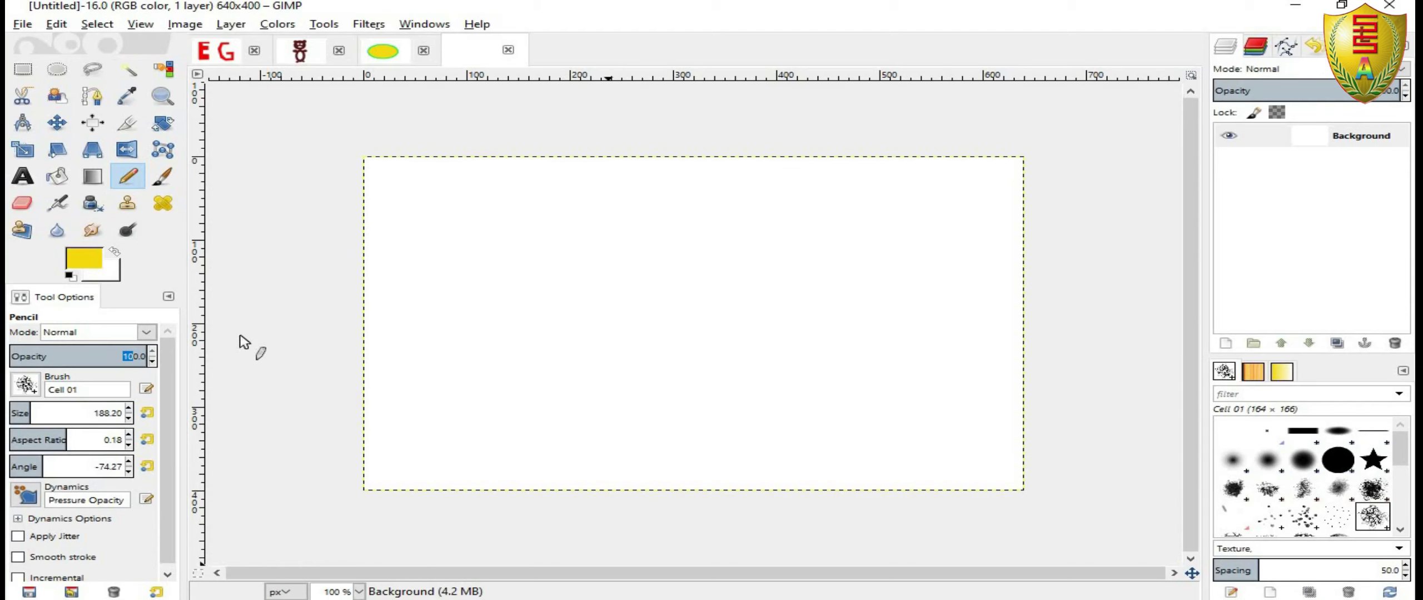
Select the Blend tool with the Full saturation spectrum gradient.
{"action": "left_click", "coordinate": [99, 179]}
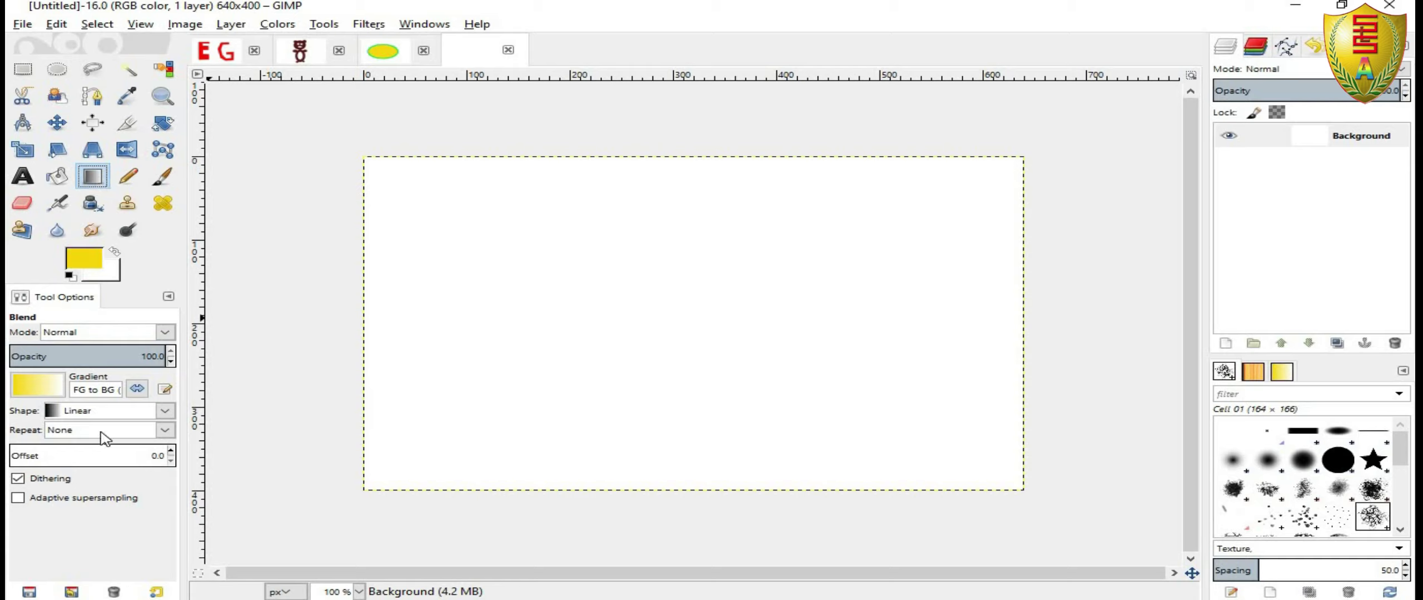
{"action": "left_click", "coordinate": [56, 391]}
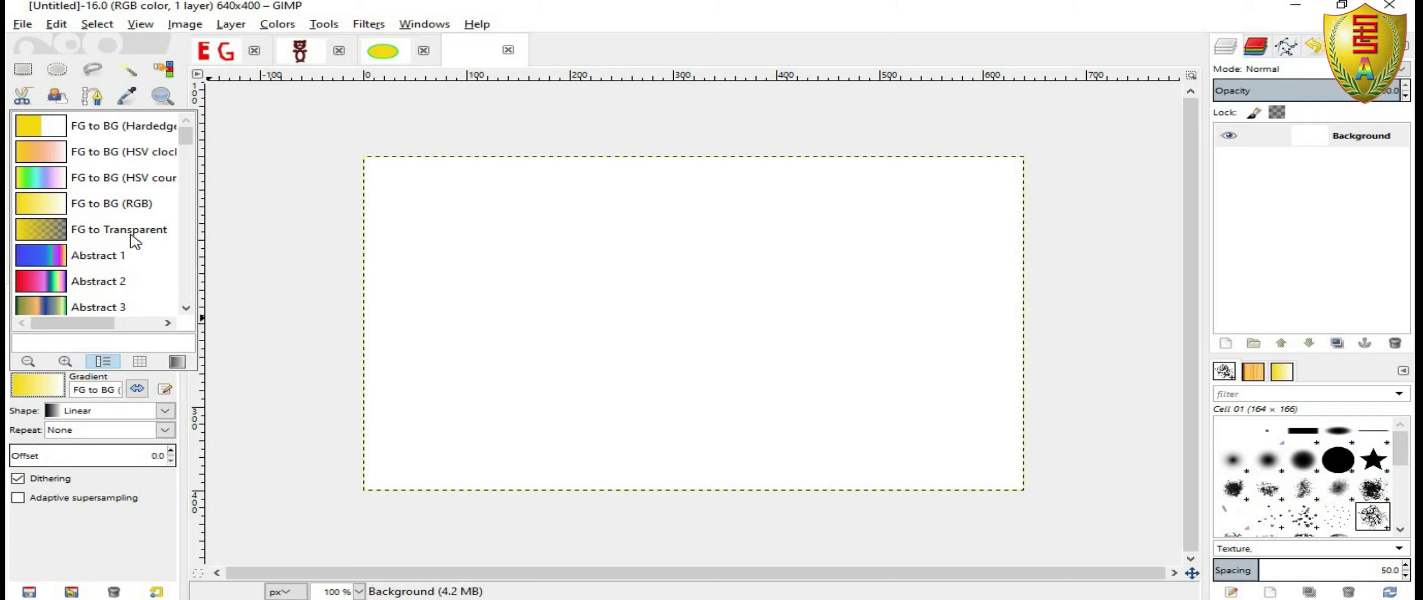
{"action": "scroll", "coordinate": [131, 250], "scroll_direction": "down", "scroll_amount": 5}
{"action": "scroll", "coordinate": [121, 276], "scroll_direction": "down", "scroll_amount": 5}
{"action": "scroll", "coordinate": [119, 284], "scroll_direction": "down", "scroll_amount": 5}
{"action": "scroll", "coordinate": [116, 300], "scroll_direction": "down", "scroll_amount": 5}
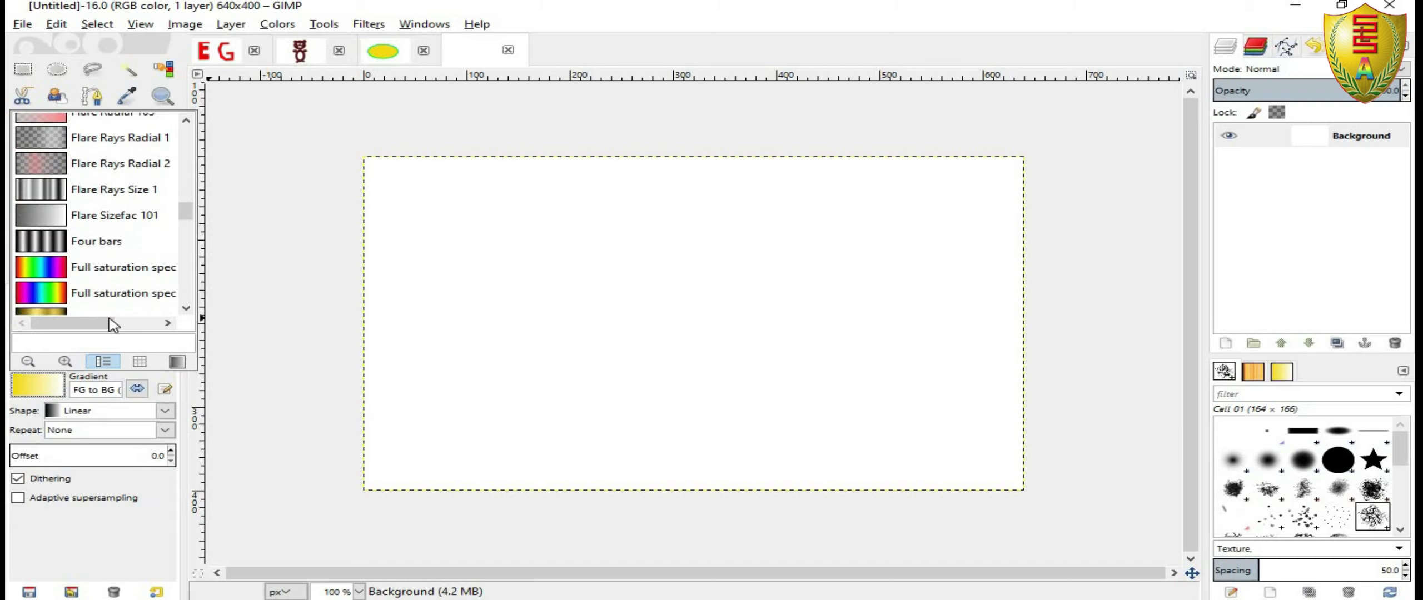
{"action": "scroll", "coordinate": [113, 325], "scroll_direction": "down", "scroll_amount": 2}
{"action": "left_click", "coordinate": [45, 230]}
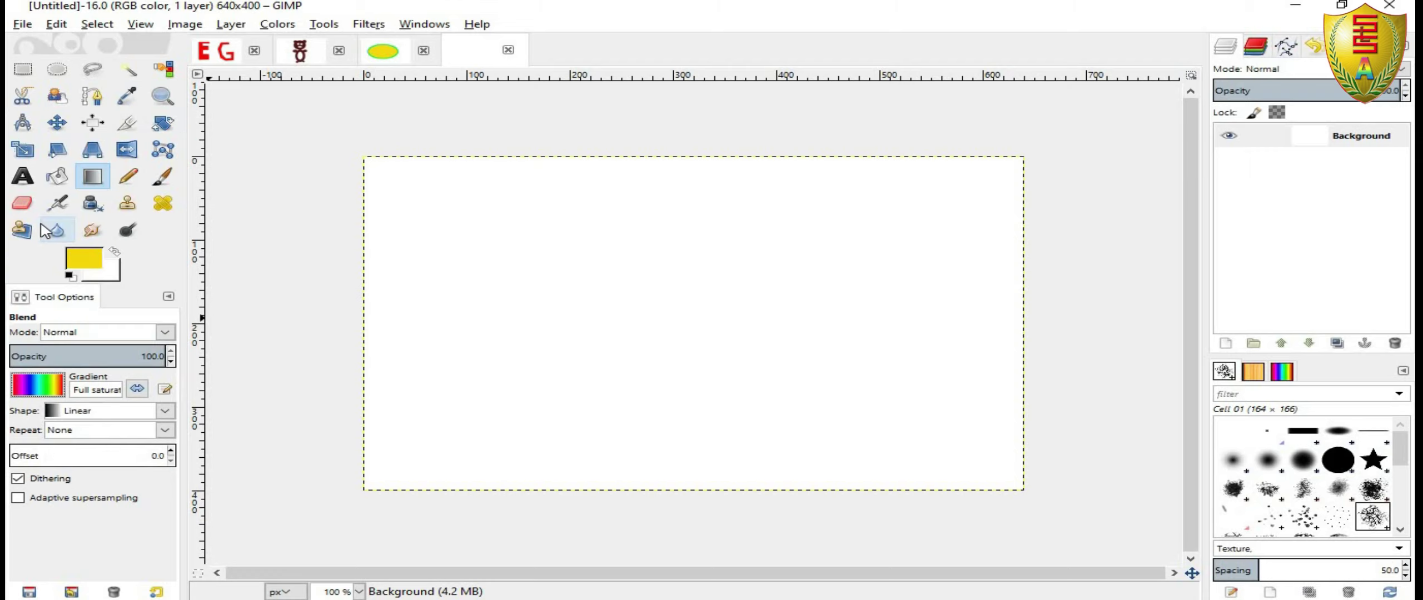
Drag the gradient repeatedly, ending with a narrow diagonal rainbow stripe on red.
{"action": "left_click_drag", "start_coordinate": [429, 257], "coordinate": [658, 356]}
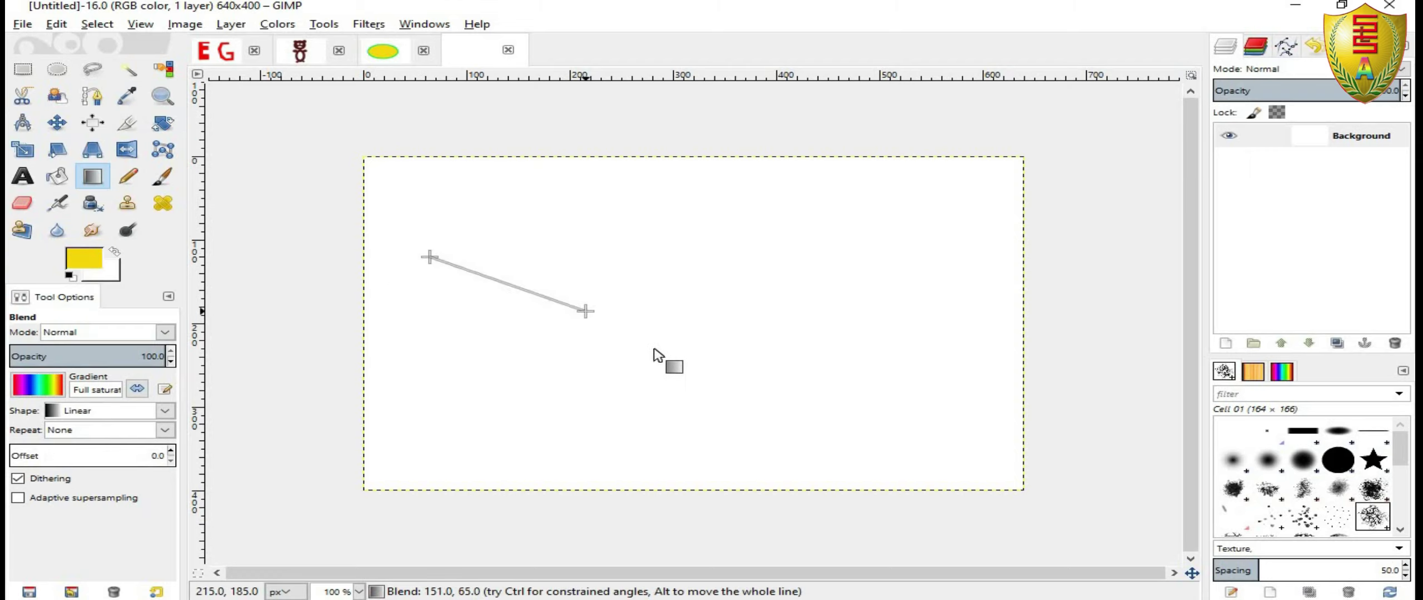
{"action": "left_click_drag", "start_coordinate": [564, 289], "coordinate": [719, 349]}
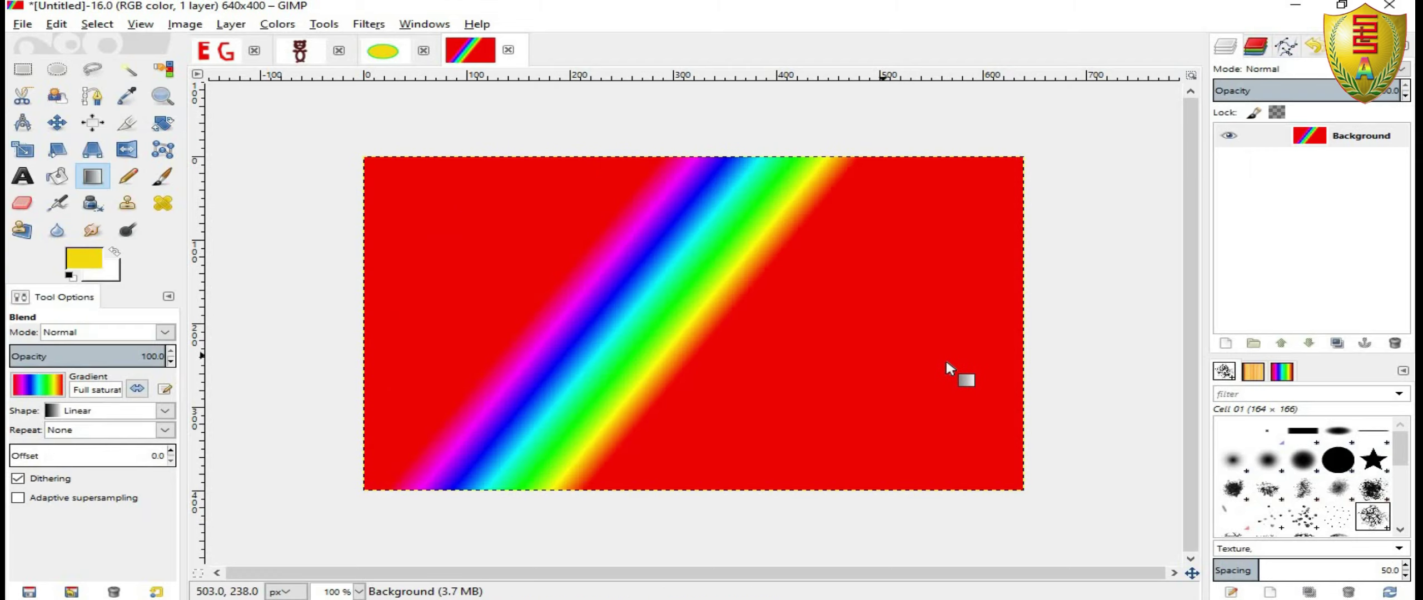
{"action": "left_click_drag", "start_coordinate": [946, 362], "coordinate": [925, 259]}
{"action": "left_click_drag", "start_coordinate": [793, 211], "coordinate": [611, 310]}
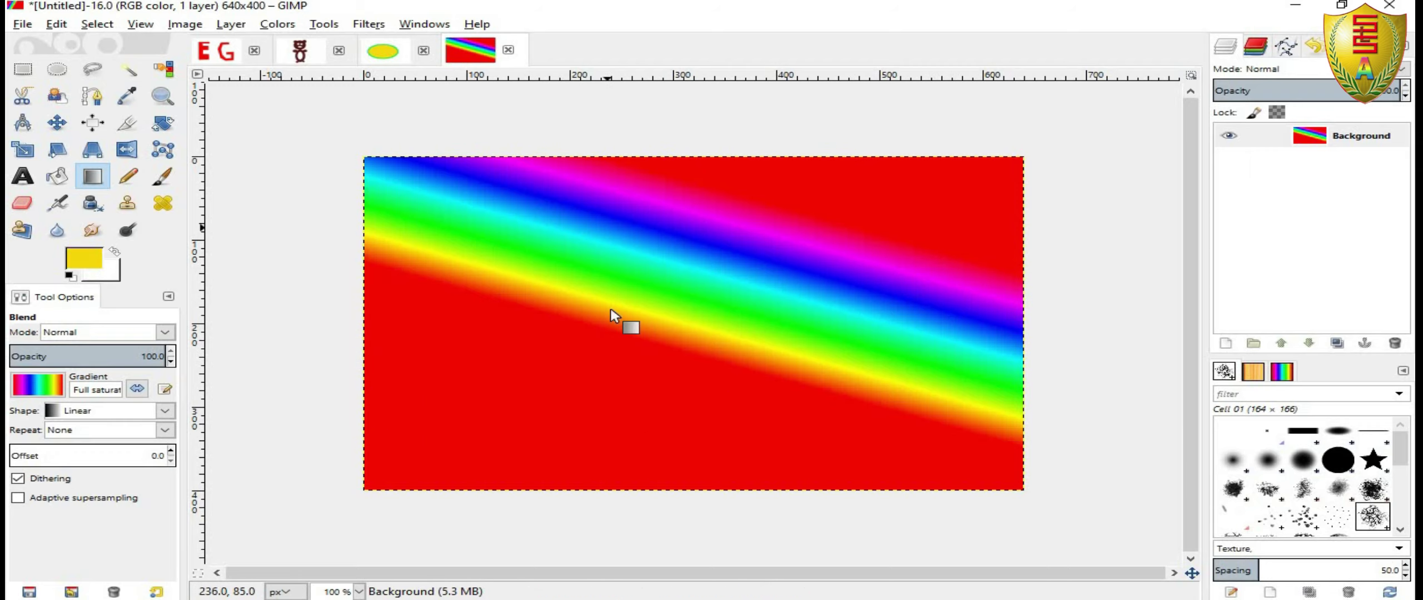
{"action": "left_click_drag", "start_coordinate": [483, 438], "coordinate": [717, 362]}
{"action": "left_click_drag", "start_coordinate": [817, 279], "coordinate": [767, 305]}
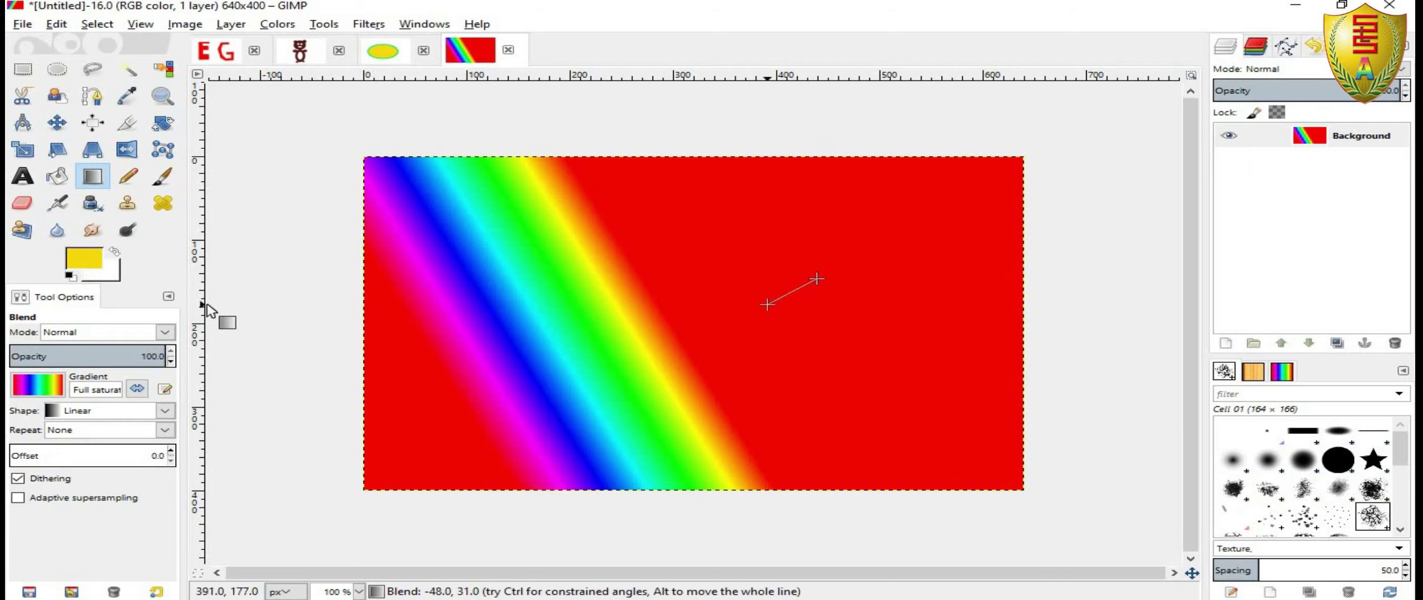
Reopen the gradient list and scroll up to find Abstract 2.
{"action": "left_click", "coordinate": [38, 385]}
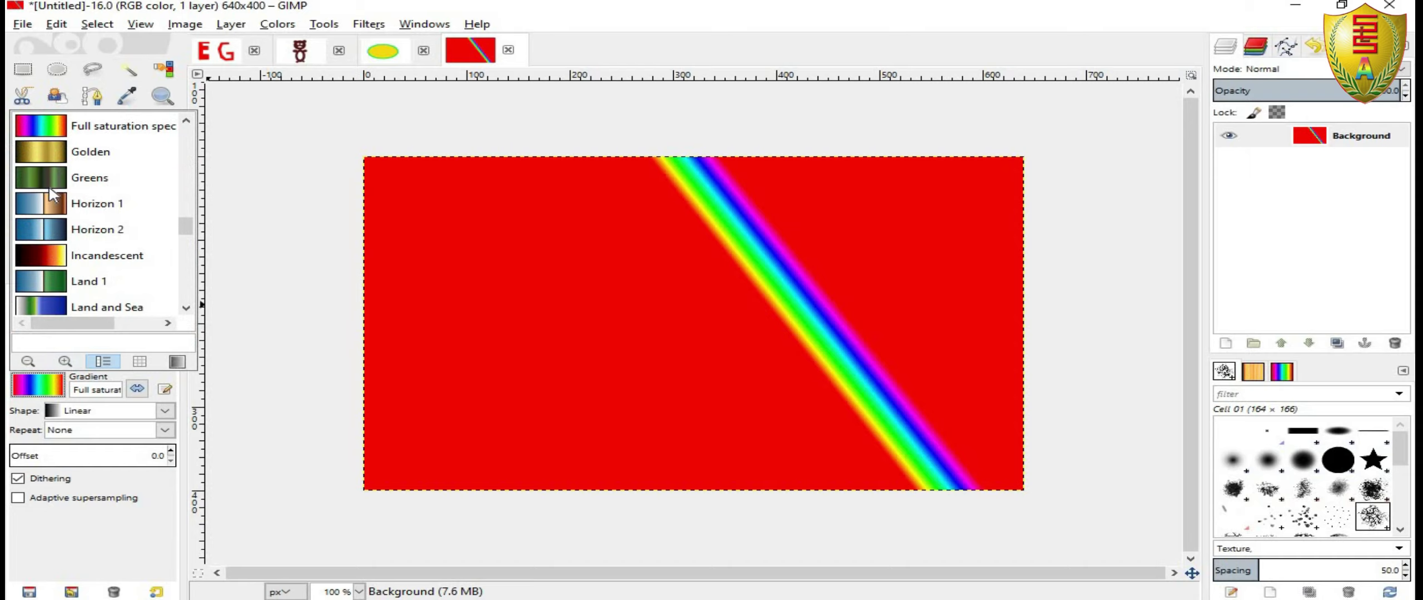
{"action": "scroll", "coordinate": [53, 194], "scroll_direction": "up", "scroll_amount": 3}
{"action": "scroll", "coordinate": [53, 195], "scroll_direction": "up", "scroll_amount": 5}
{"action": "scroll", "coordinate": [53, 195], "scroll_direction": "up", "scroll_amount": 5}
{"action": "scroll", "coordinate": [56, 196], "scroll_direction": "up", "scroll_amount": 3}
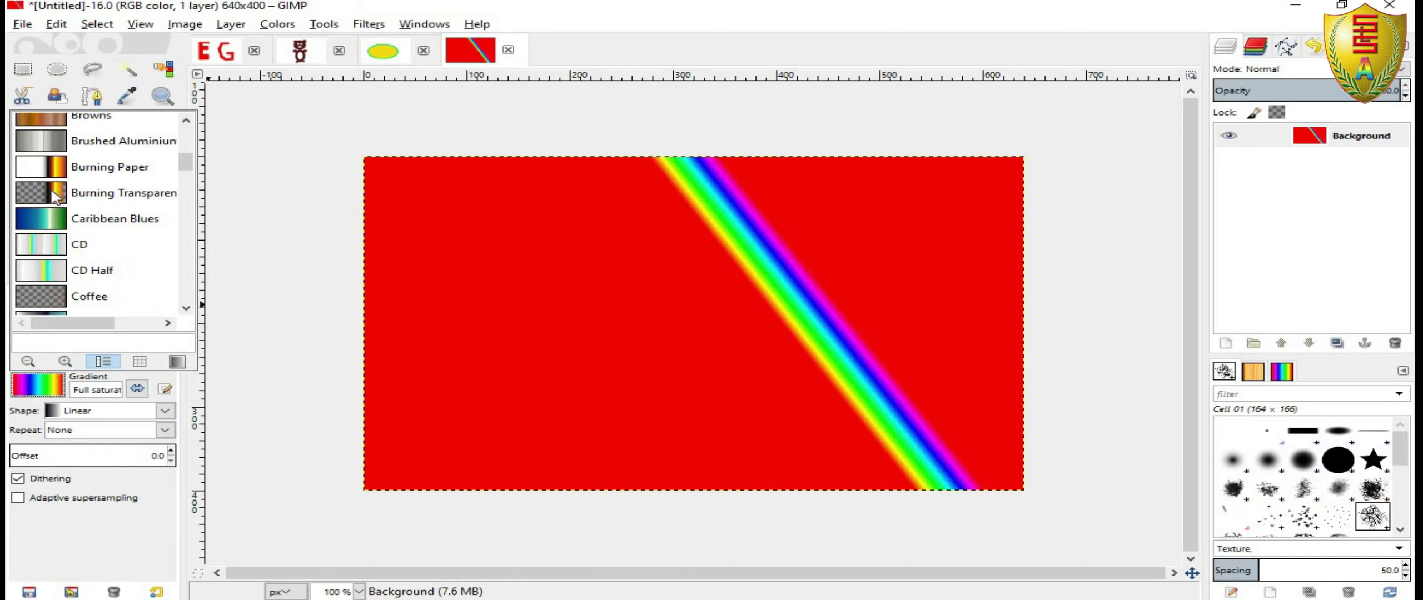
{"action": "scroll", "coordinate": [53, 194], "scroll_direction": "up", "scroll_amount": 3}
{"action": "scroll", "coordinate": [53, 195], "scroll_direction": "up", "scroll_amount": 2}
Fill the canvas with Abstract 2 diagonally, blue lower left and red toward the right.
{"action": "double_click", "coordinate": [50, 272]}
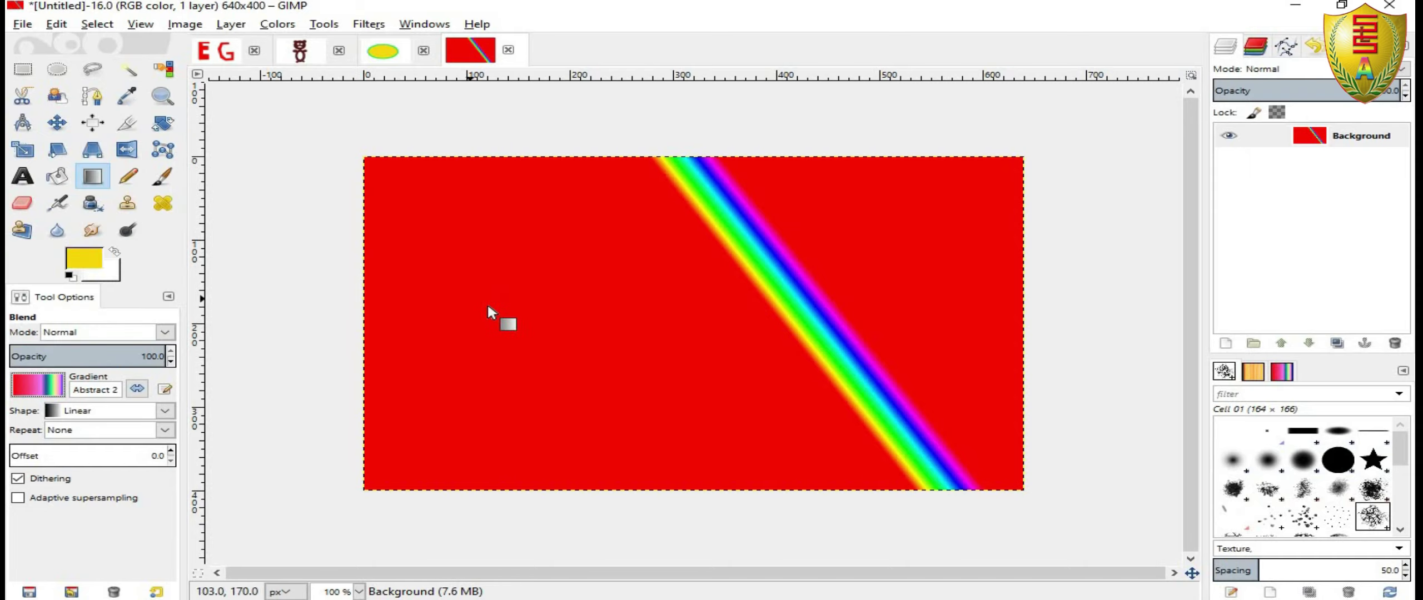
{"action": "left_click_drag", "start_coordinate": [489, 312], "coordinate": [525, 314]}
{"action": "left_click_drag", "start_coordinate": [439, 272], "coordinate": [966, 297]}
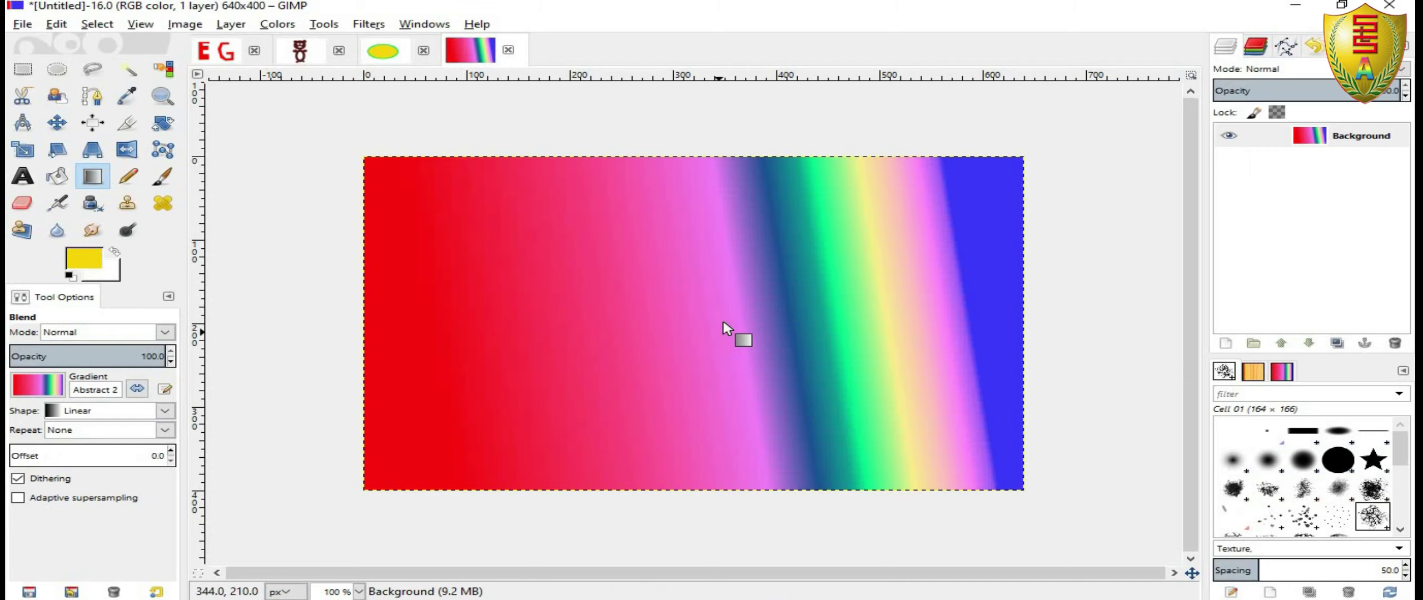
{"action": "left_click_drag", "start_coordinate": [436, 210], "coordinate": [967, 403]}
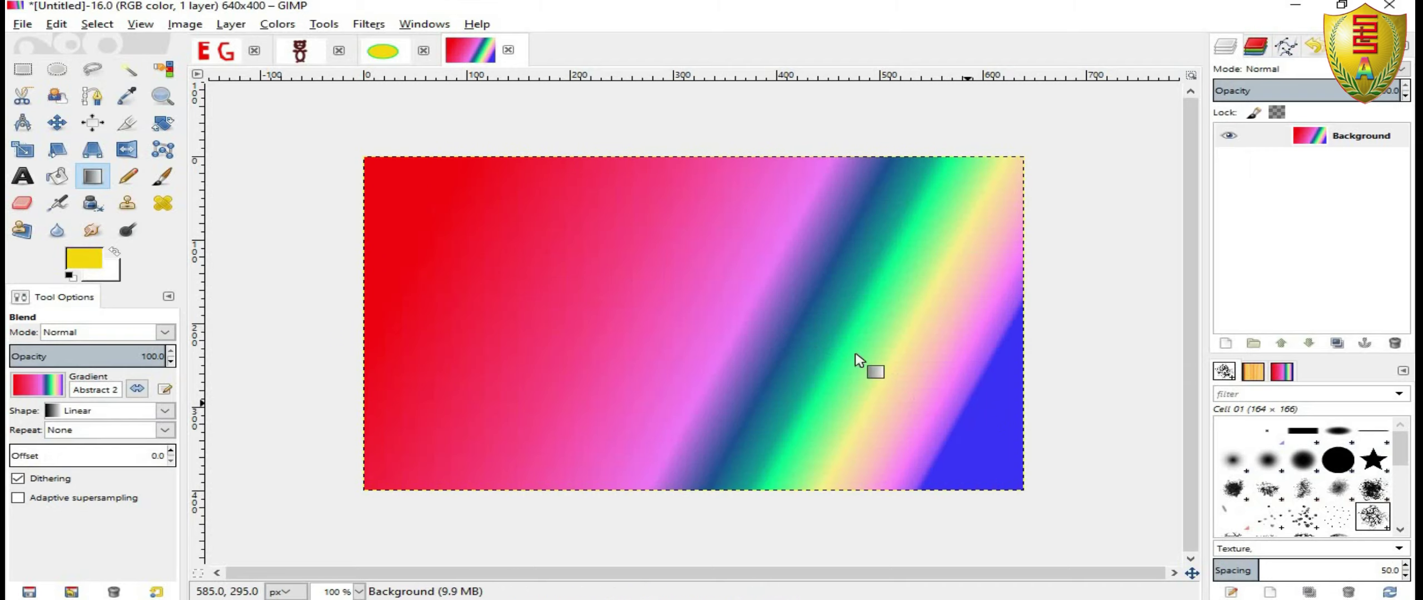
{"action": "left_click_drag", "start_coordinate": [920, 211], "coordinate": [447, 382]}
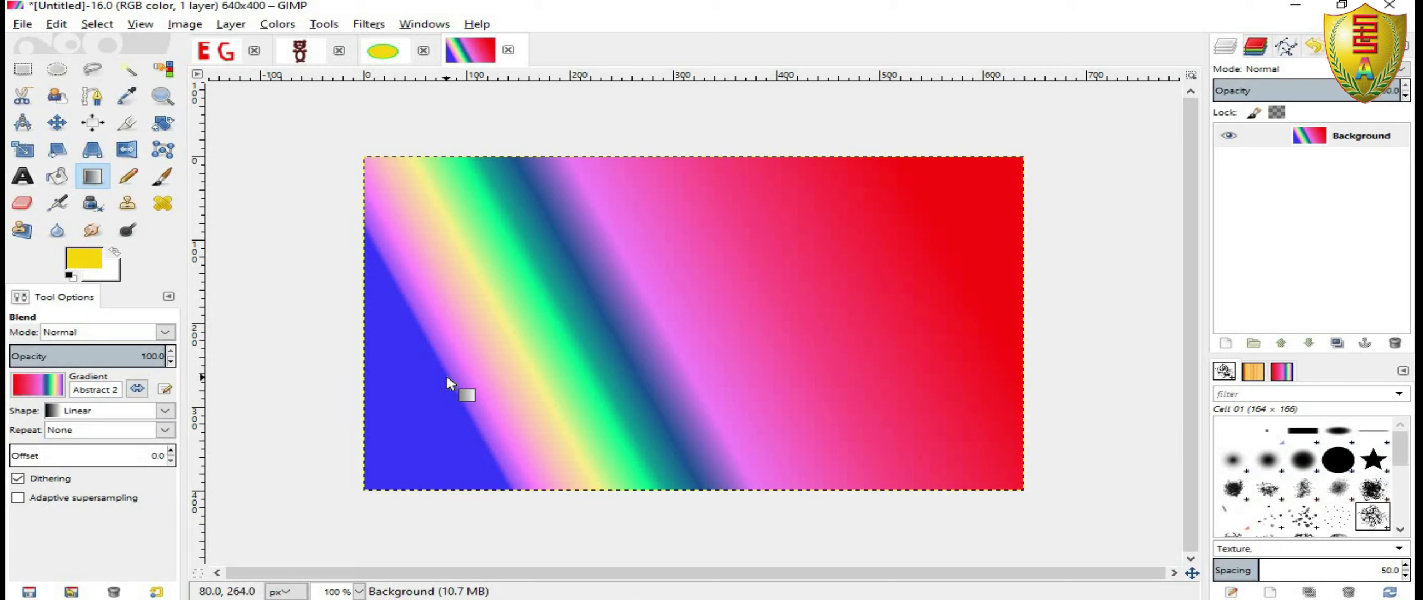
Scroll page 112 down to the gradient Tool Options and spiral gradient figures.
{"action": "scroll", "coordinate": [669, 275], "scroll_direction": "down", "scroll_amount": 2}
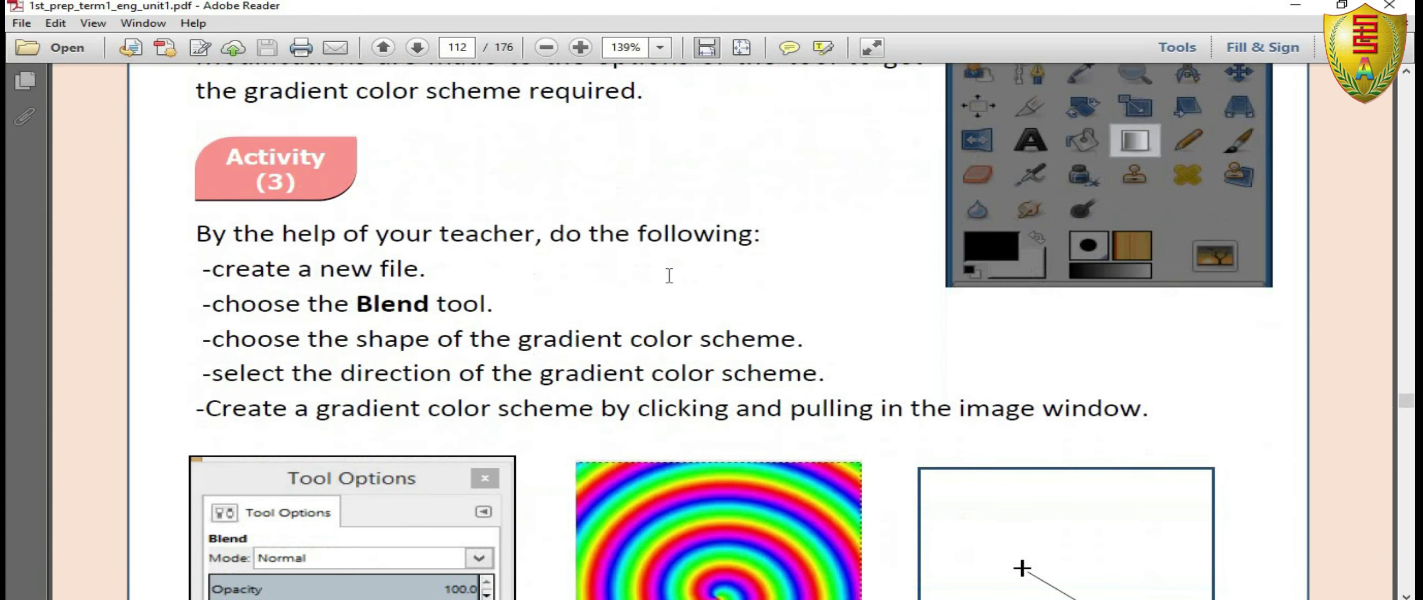
{"action": "scroll", "coordinate": [669, 276], "scroll_direction": "down", "scroll_amount": 6}
{"action": "scroll", "coordinate": [669, 276], "scroll_direction": "down", "scroll_amount": 3}
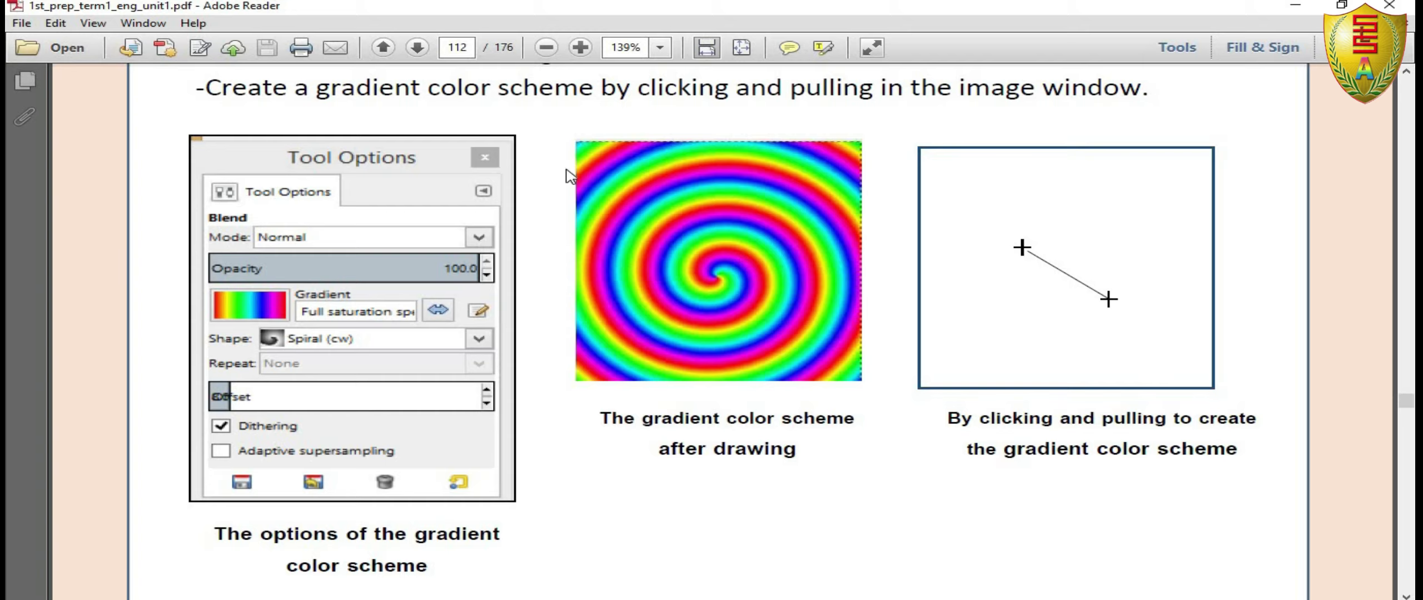
{"action": "scroll", "coordinate": [663, 411], "scroll_direction": "down", "scroll_amount": 5}
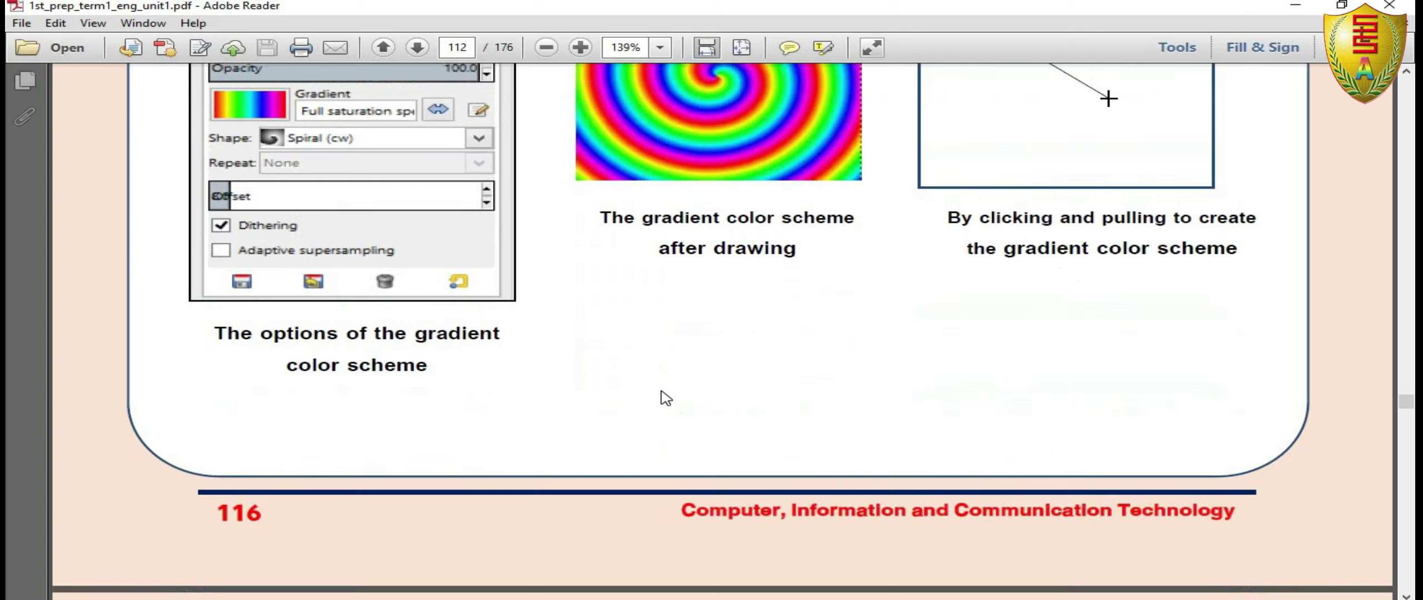
{"action": "scroll", "coordinate": [662, 392], "scroll_direction": "up", "scroll_amount": 2}
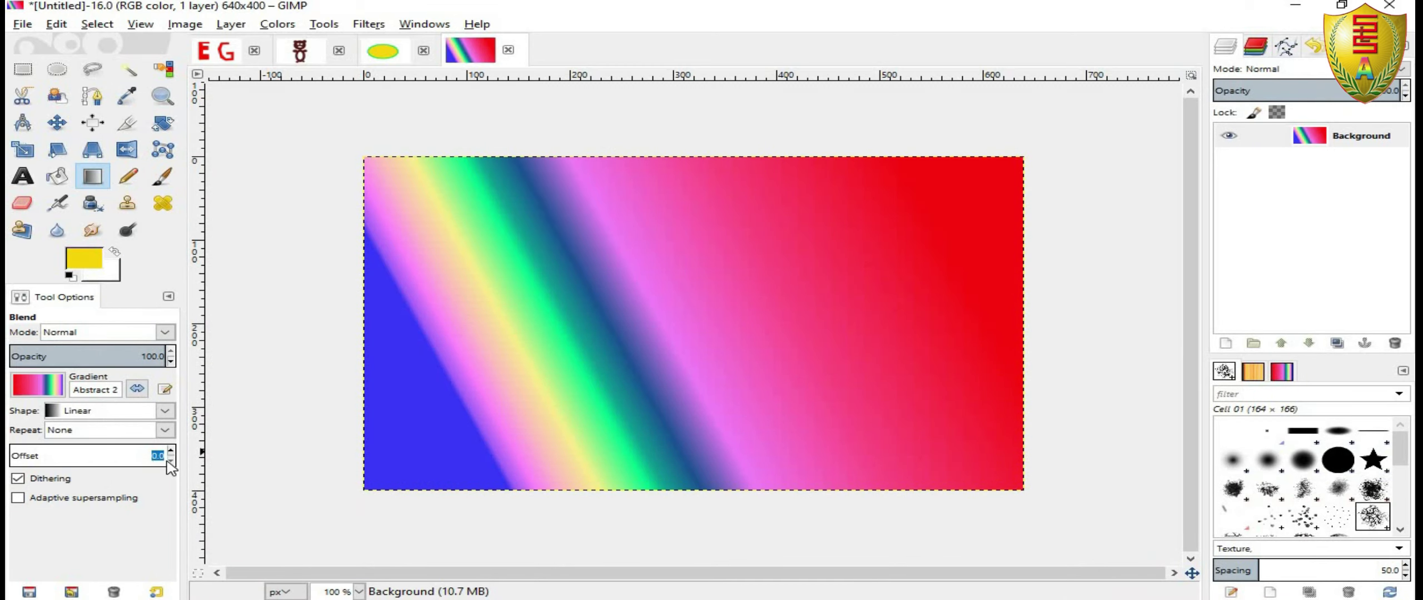
Set the gradient shape to Square and fill the canvas with it.
{"action": "left_click", "coordinate": [165, 411]}
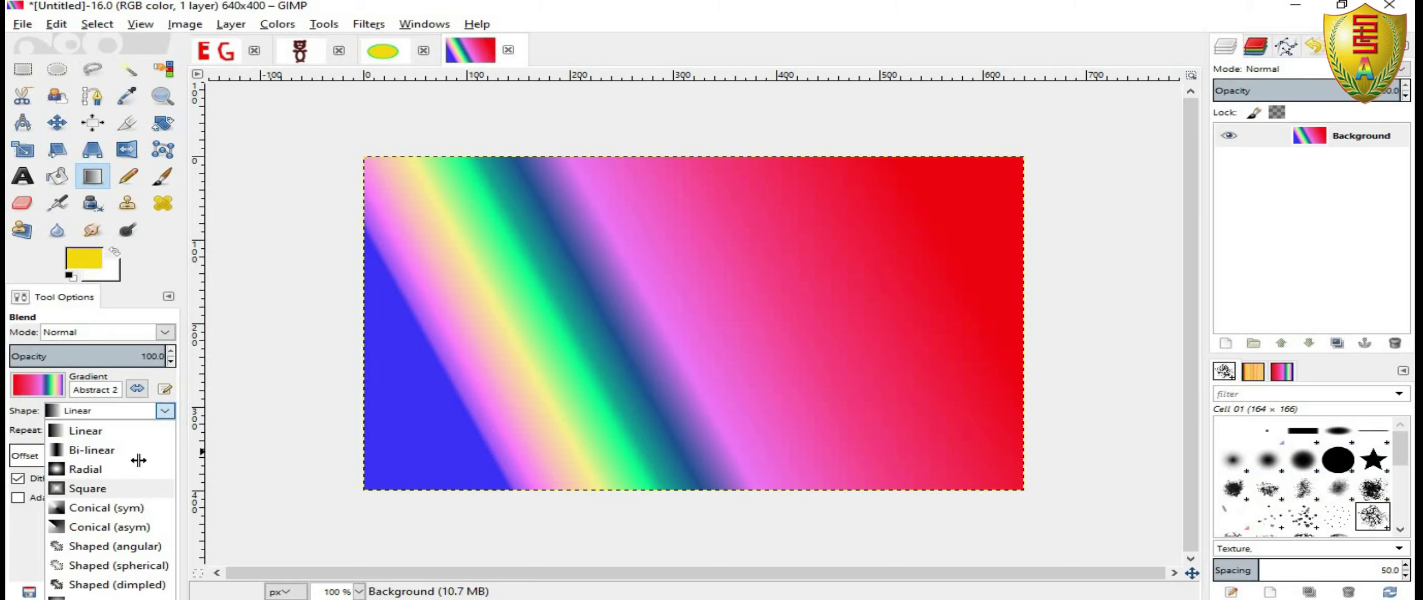
{"action": "left_click", "coordinate": [106, 488]}
{"action": "left_click_drag", "start_coordinate": [445, 248], "coordinate": [852, 431]}
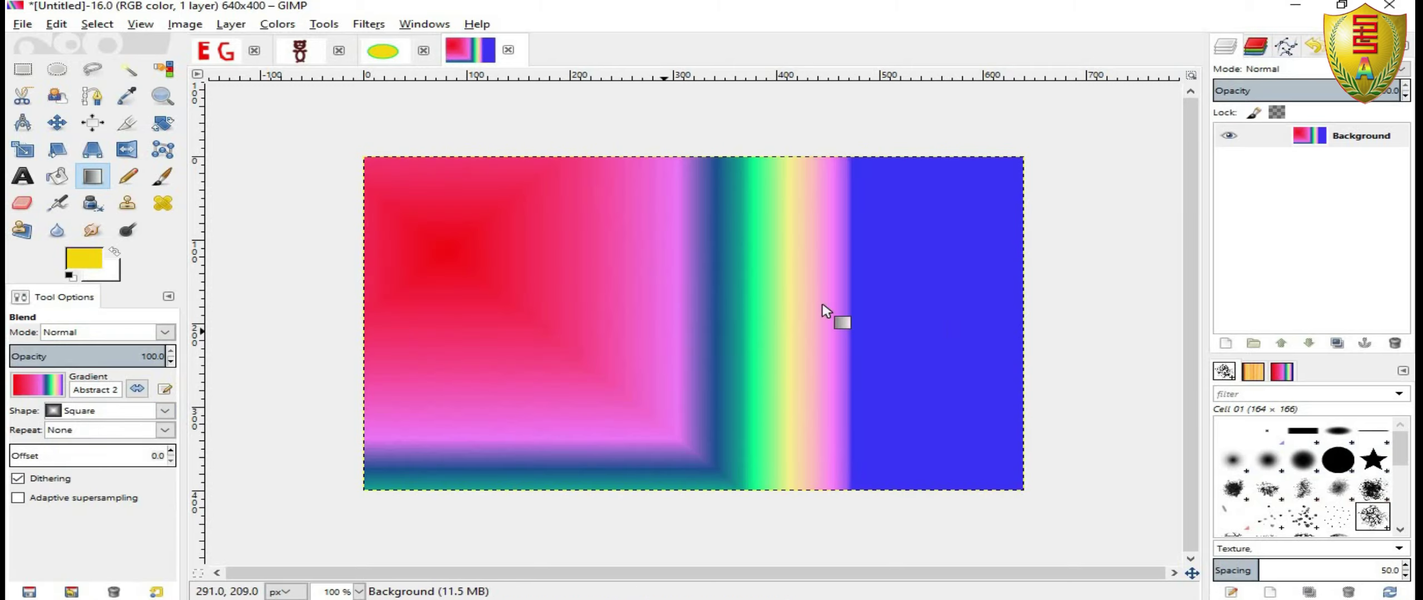
{"action": "left_click_drag", "start_coordinate": [953, 240], "coordinate": [698, 349]}
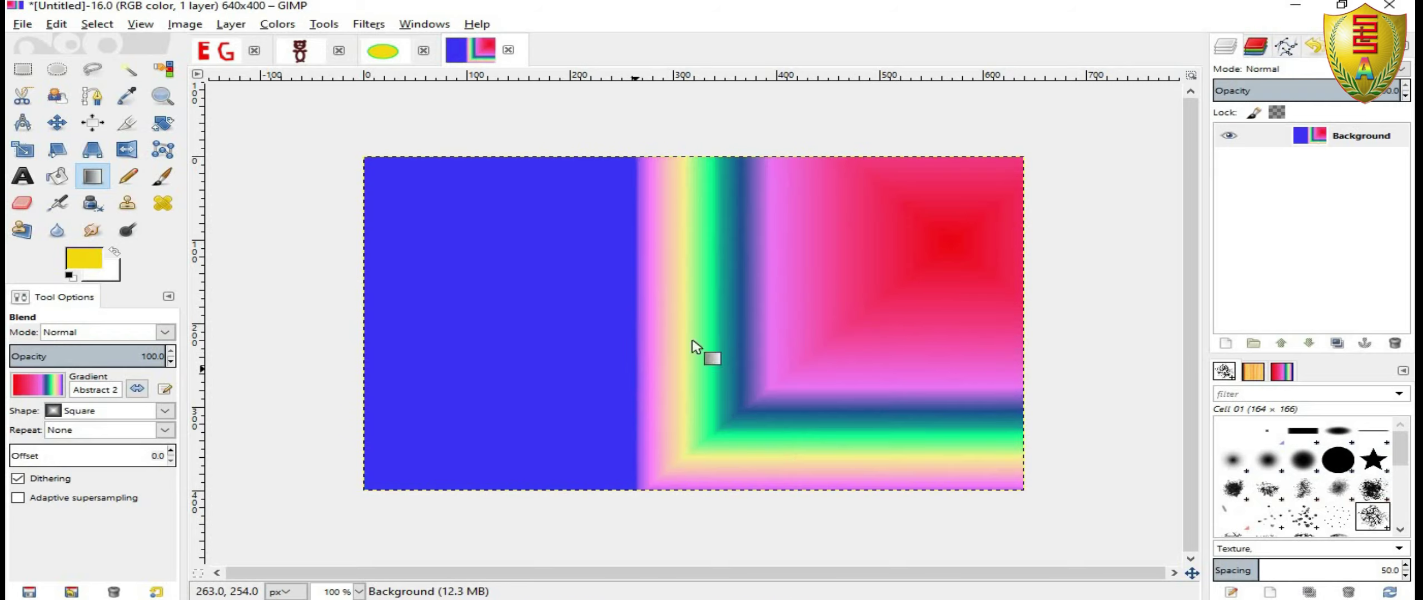
Switch the shape to Radial and redraw concentric rings centred on the canvas.
{"action": "left_click", "coordinate": [165, 411]}
{"action": "left_click", "coordinate": [101, 473]}
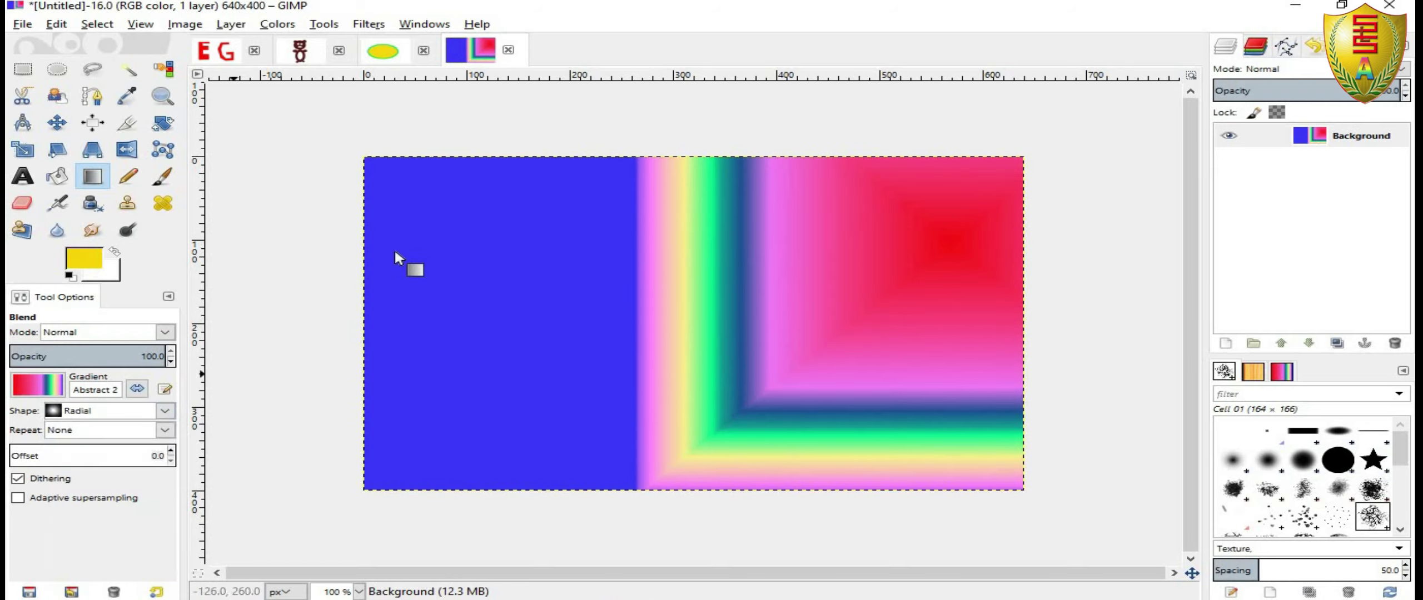
{"action": "left_click_drag", "start_coordinate": [403, 233], "coordinate": [724, 375]}
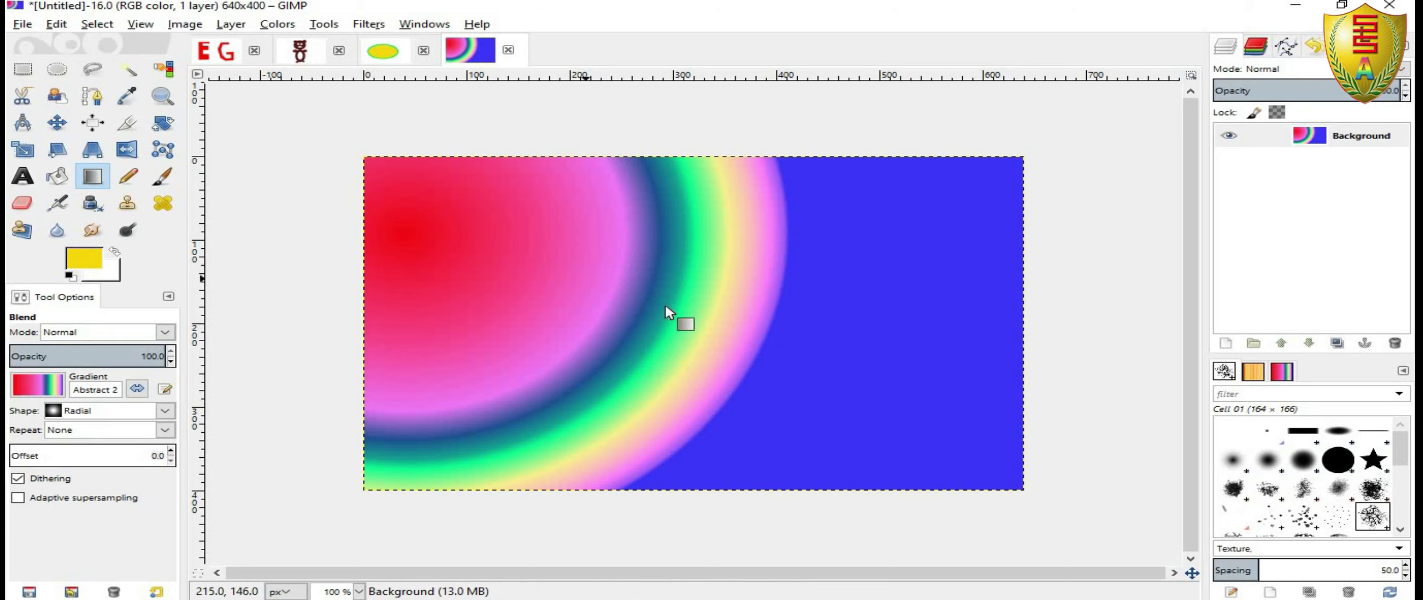
{"action": "left_click_drag", "start_coordinate": [665, 306], "coordinate": [905, 426]}
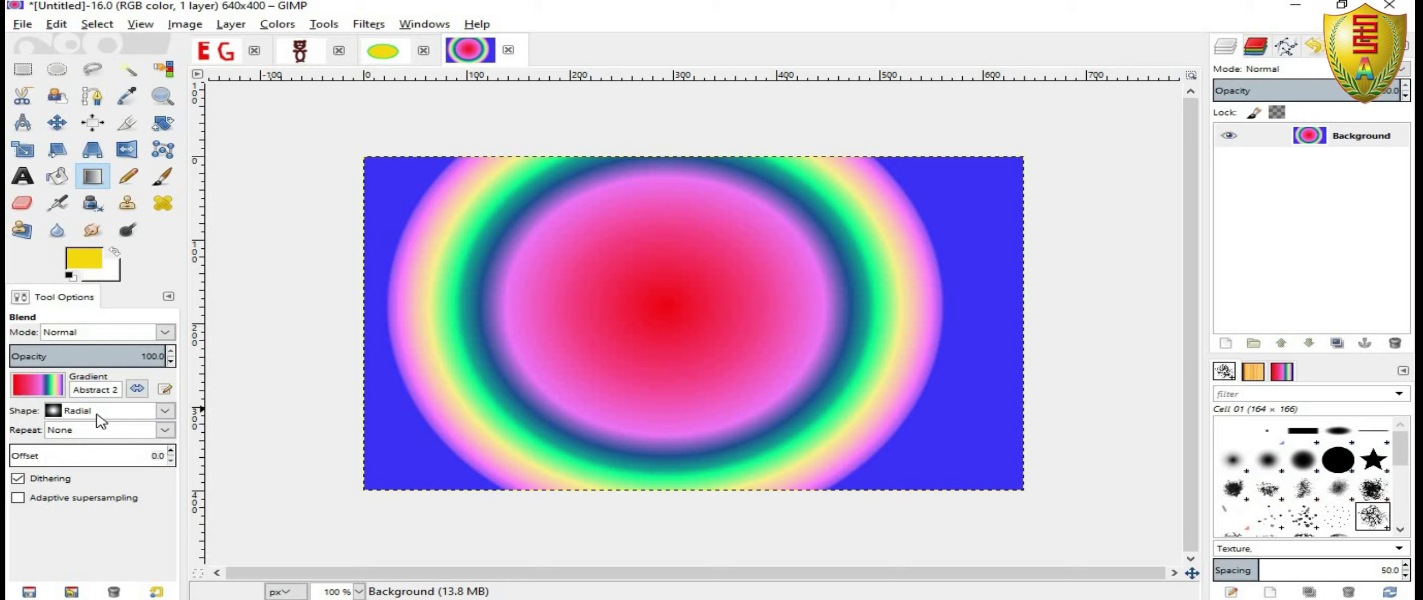
Review the Repeat and gradient choices unchanged, then scroll to page 113's Smudge Tool.
{"action": "left_click", "coordinate": [165, 430]}
{"action": "left_click", "coordinate": [47, 393]}
{"action": "scroll", "coordinate": [118, 231], "scroll_direction": "down", "scroll_amount": 3}
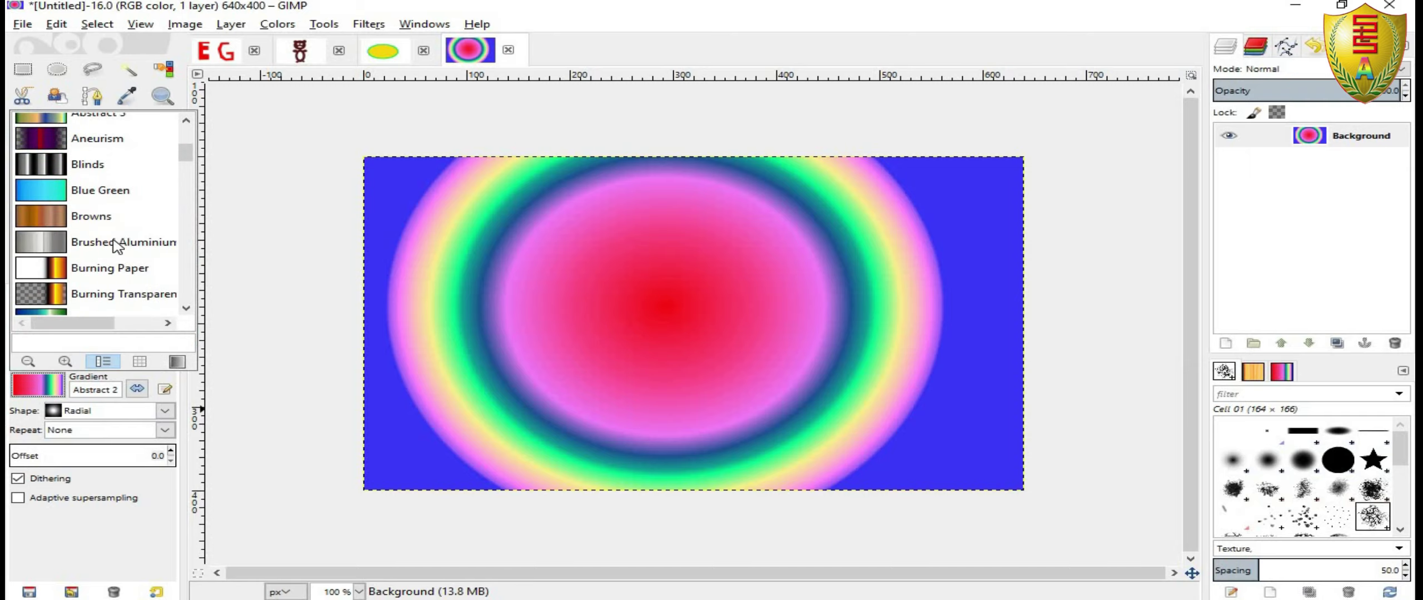
{"action": "scroll", "coordinate": [118, 245], "scroll_direction": "down", "scroll_amount": 3}
{"action": "left_click", "coordinate": [728, 23]}
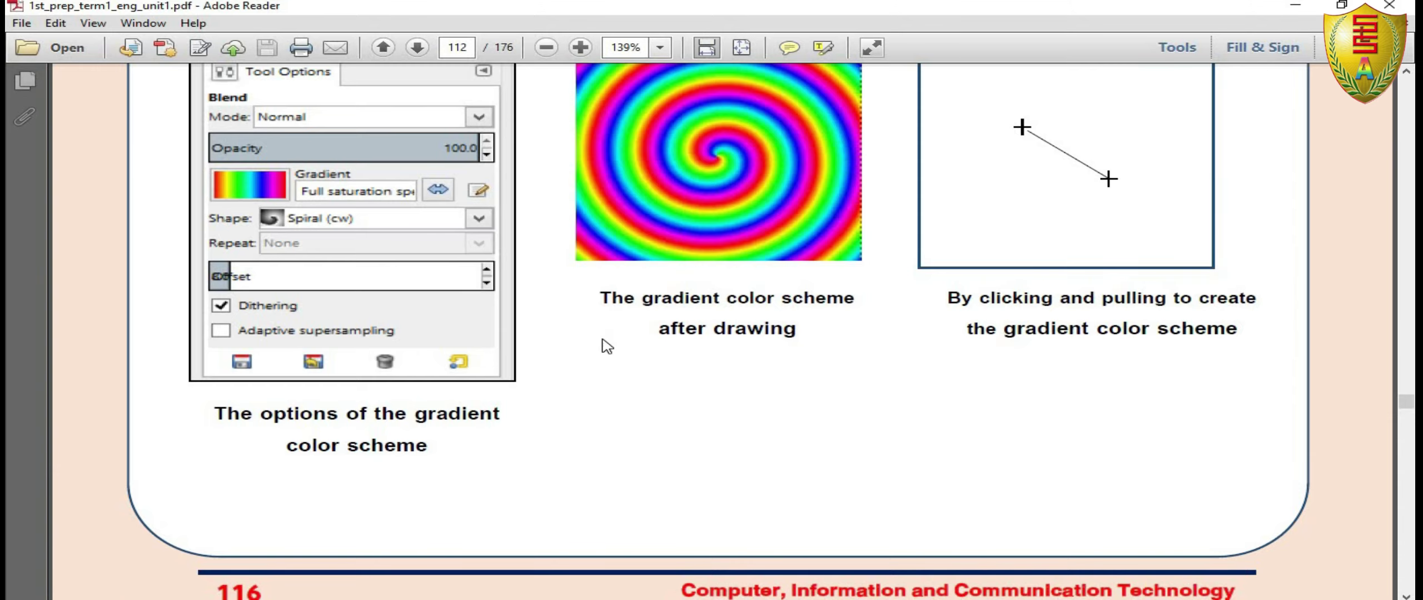
{"action": "scroll", "coordinate": [606, 346], "scroll_direction": "down", "scroll_amount": 5}
Read the Smudge Tool section on textbook page 113, highlighting a line of text.
{"action": "scroll", "coordinate": [606, 347], "scroll_direction": "down", "scroll_amount": 5}
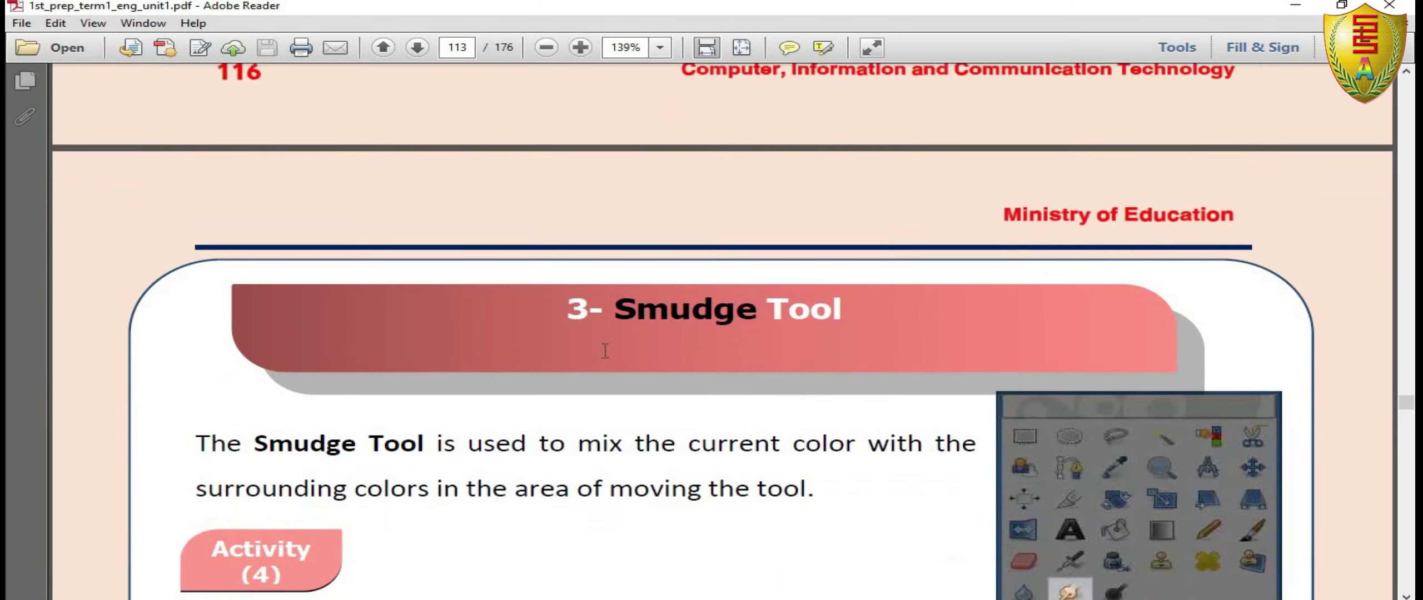
{"action": "scroll", "coordinate": [605, 349], "scroll_direction": "down", "scroll_amount": 2}
{"action": "left_click_drag", "start_coordinate": [632, 231], "coordinate": [842, 231]}
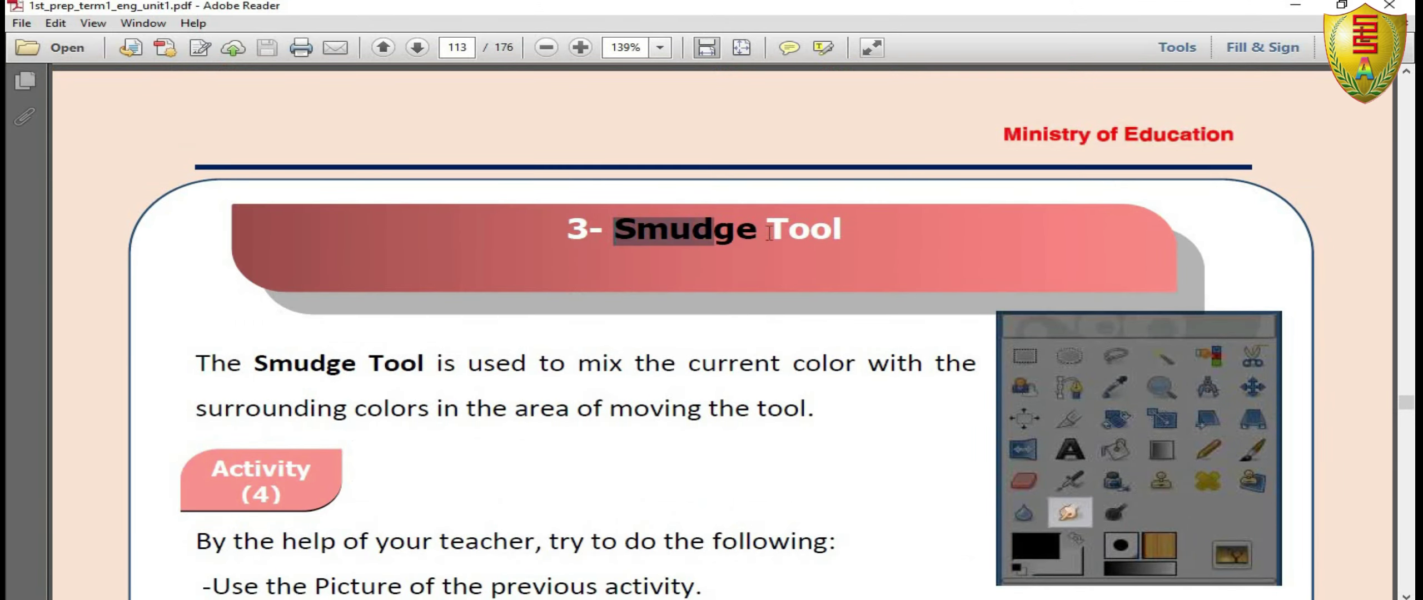
{"action": "scroll", "coordinate": [672, 287], "scroll_direction": "down", "scroll_amount": 5}
{"action": "scroll", "coordinate": [672, 288], "scroll_direction": "down", "scroll_amount": 5}
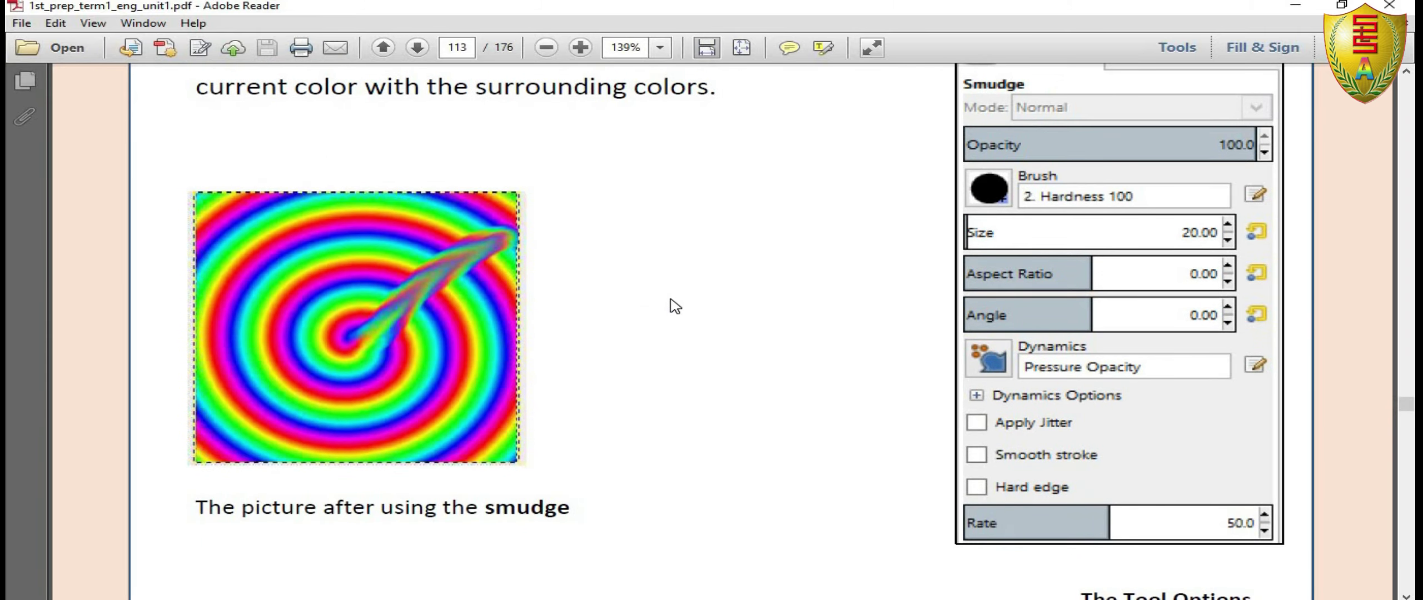
{"action": "scroll", "coordinate": [578, 288], "scroll_direction": "up", "scroll_amount": 2}
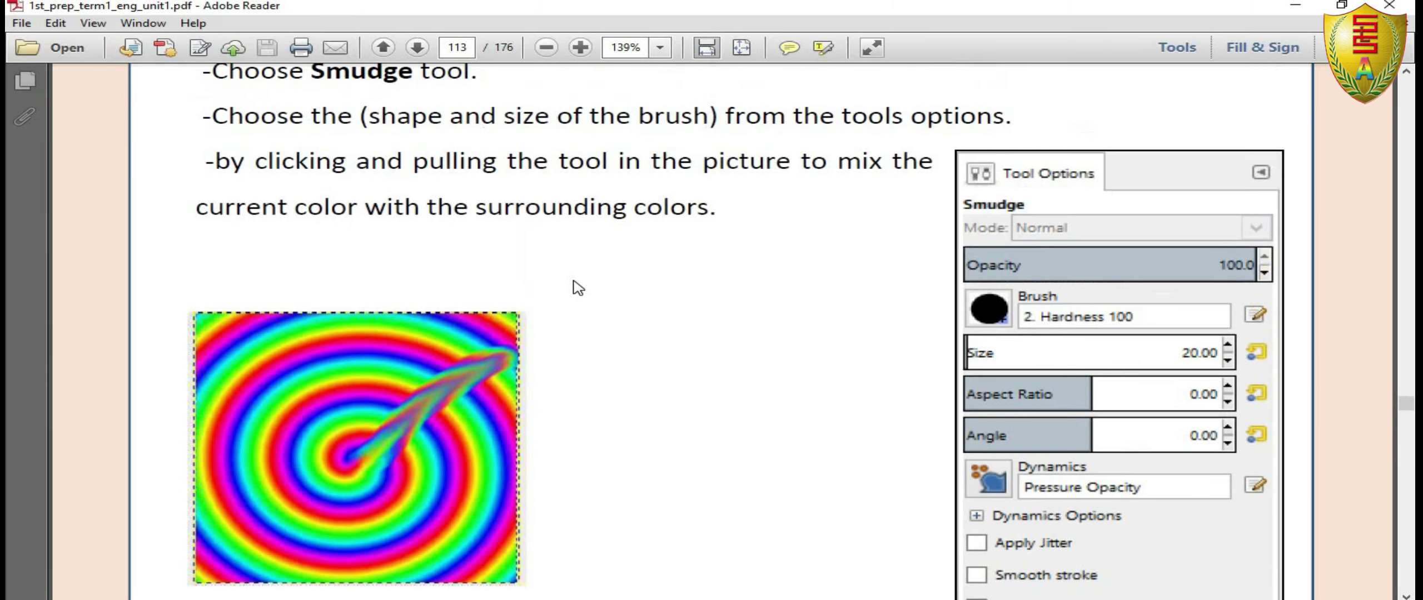
{"action": "scroll", "coordinate": [673, 597], "scroll_direction": "up", "scroll_amount": 1}
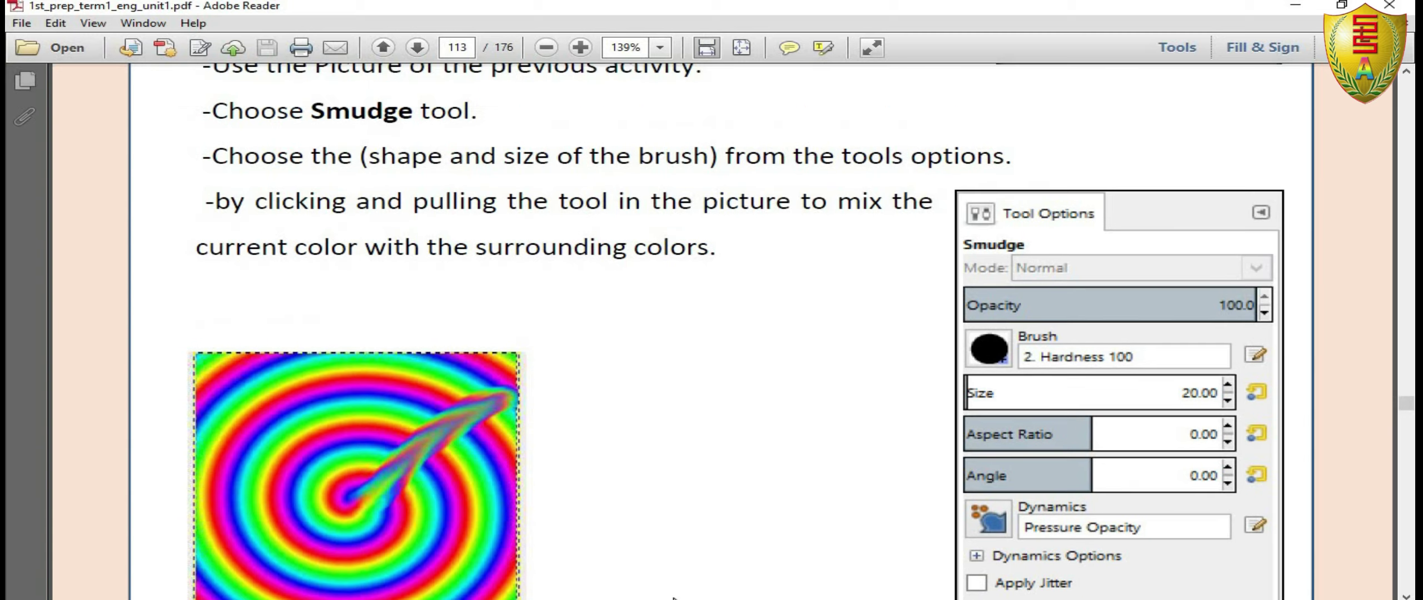
Glance at the radial gradient in GIMP, recheck the Smudge activity steps, then return to GIMP.
{"action": "key", "text": "alt+Tab"}
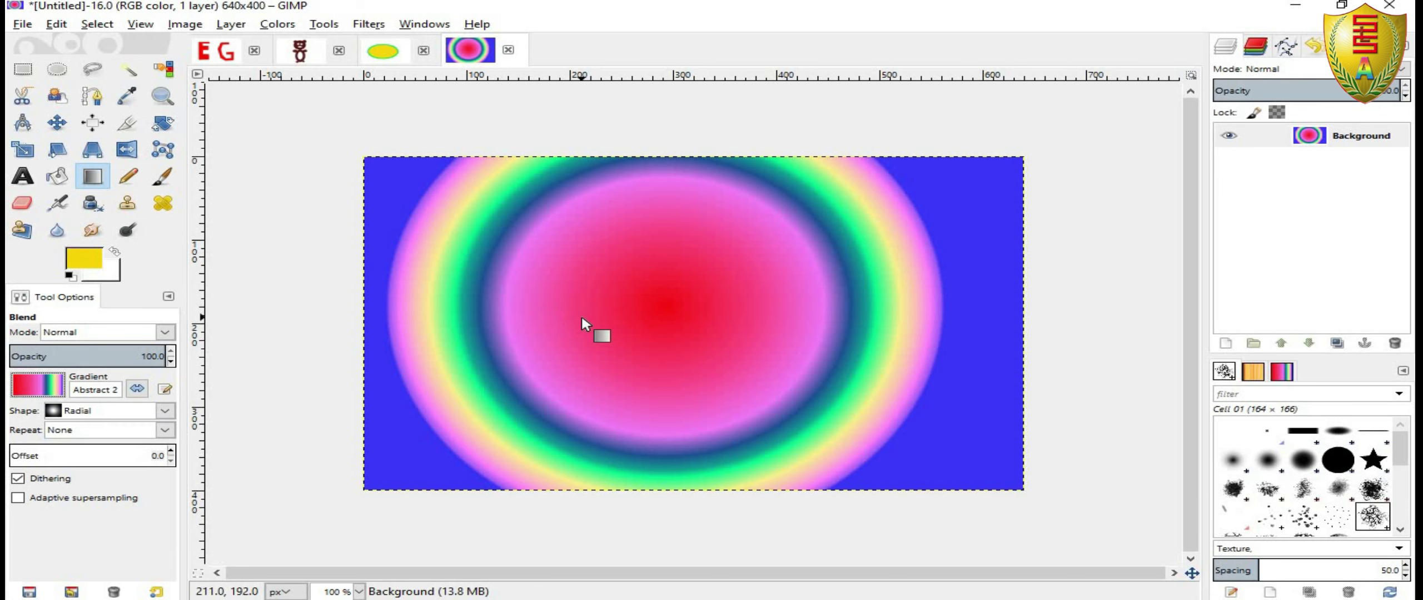
{"action": "key", "text": "alt+Tab"}
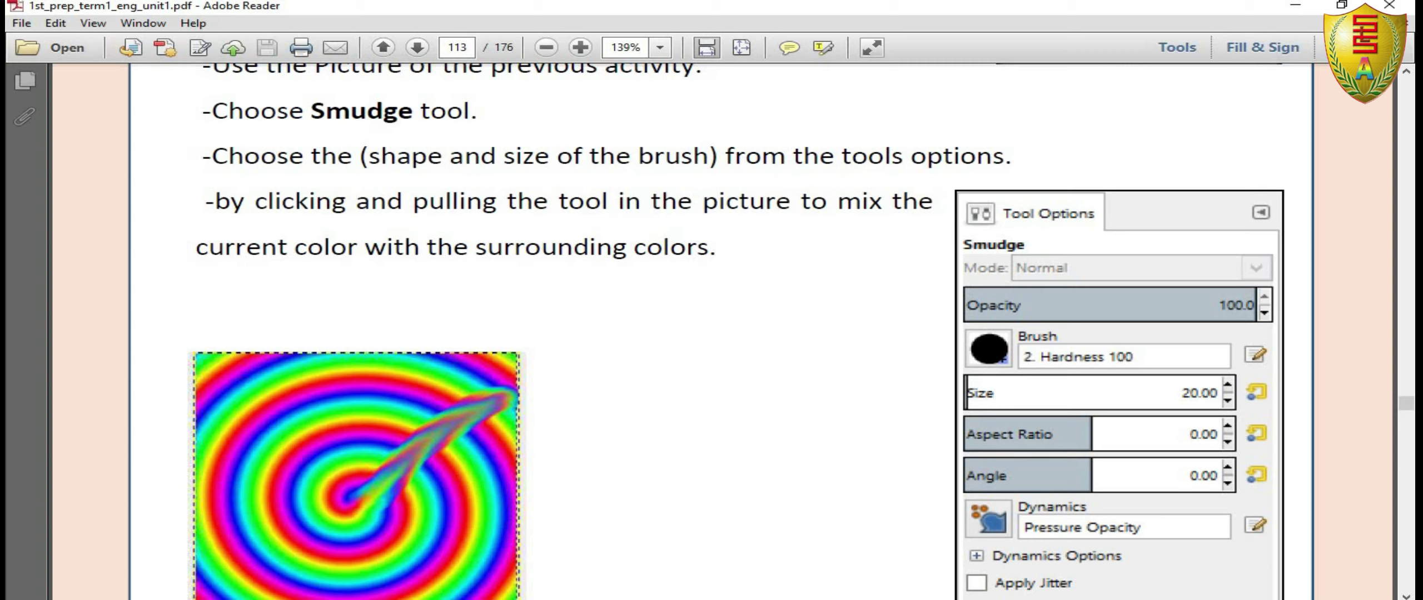
{"action": "scroll", "coordinate": [723, 336], "scroll_direction": "up", "scroll_amount": 5}
{"action": "scroll", "coordinate": [724, 331], "scroll_direction": "up", "scroll_amount": 2}
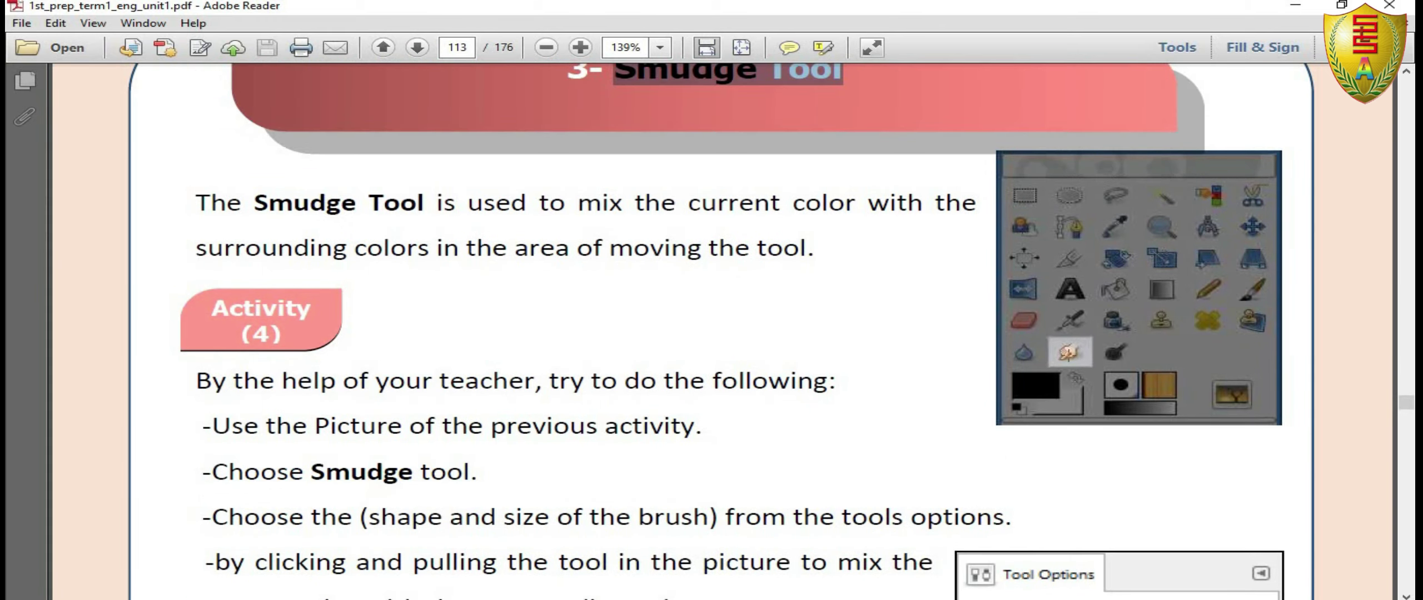
{"action": "scroll", "coordinate": [683, 251], "scroll_direction": "down", "scroll_amount": 1}
{"action": "scroll", "coordinate": [670, 308], "scroll_direction": "down", "scroll_amount": 7}
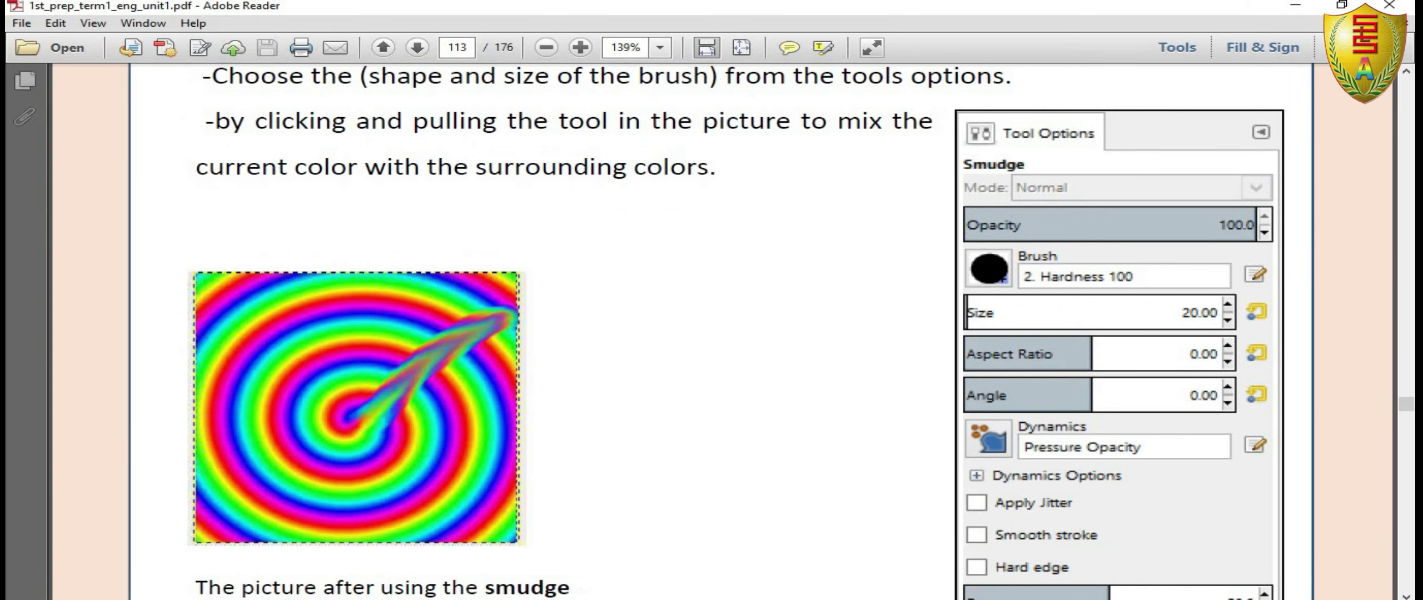
{"action": "key", "text": "alt+Tab"}
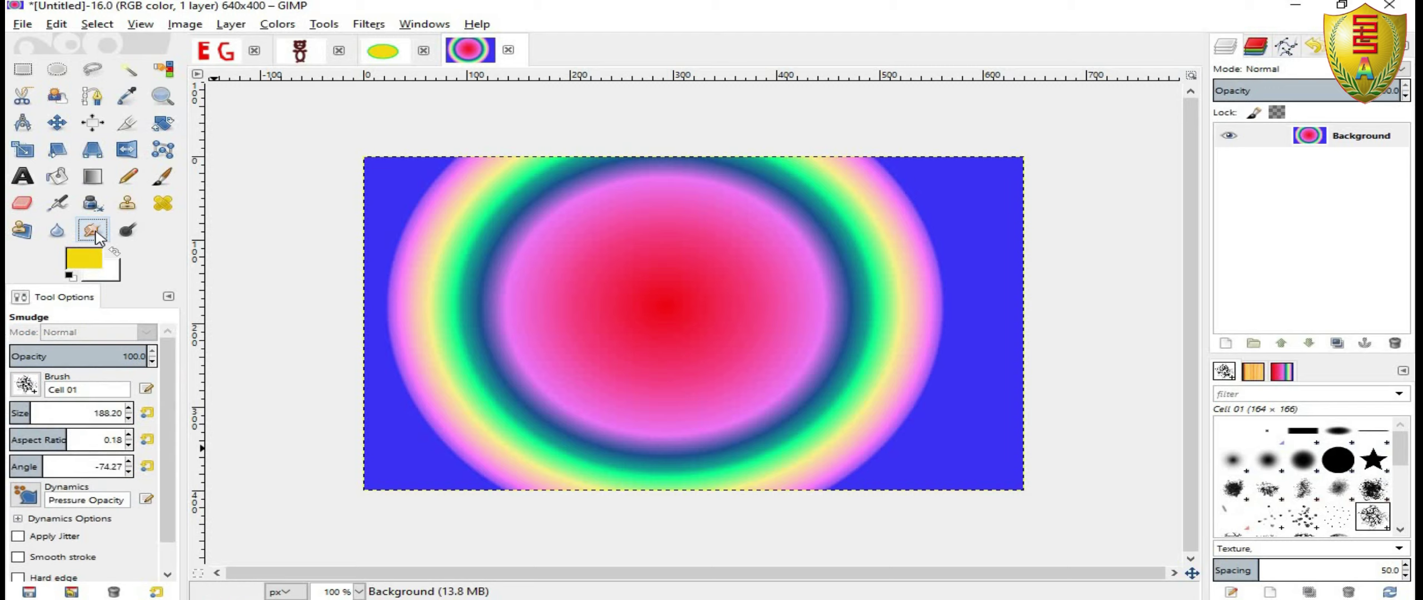
With the 2. Hardness 100 brush, smudge red, green and pink streaks outward from the rings.
{"action": "left_click", "coordinate": [28, 384]}
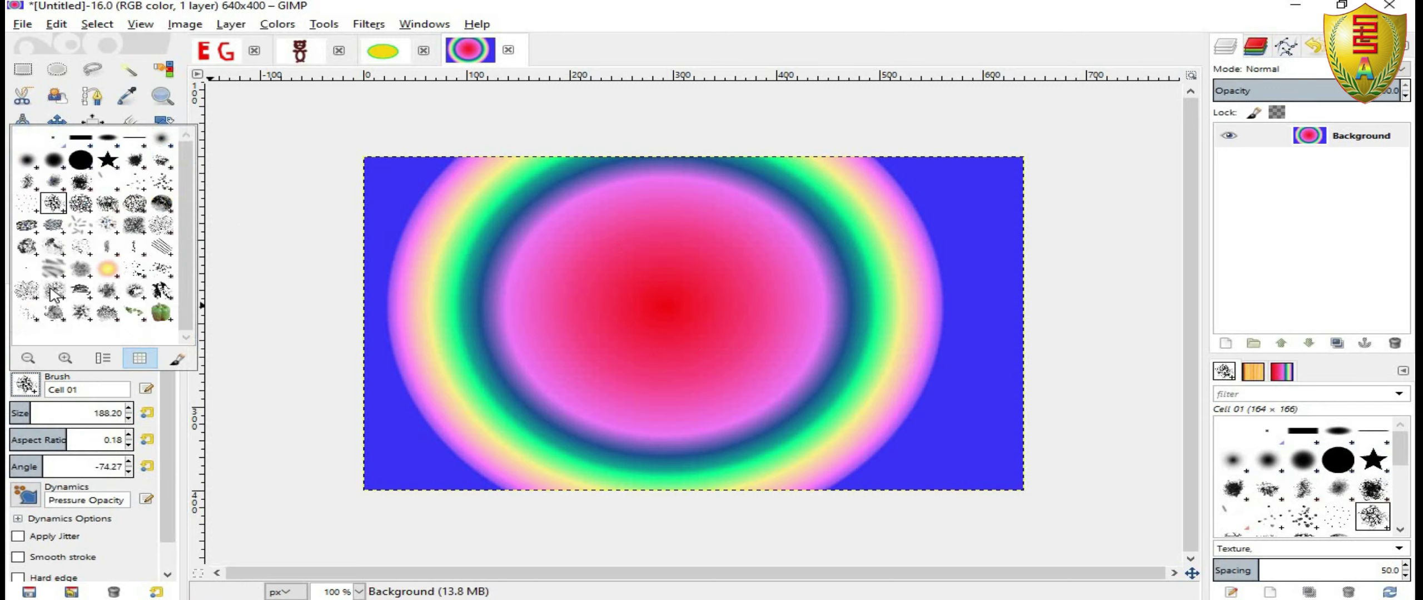
{"action": "double_click", "coordinate": [80, 161]}
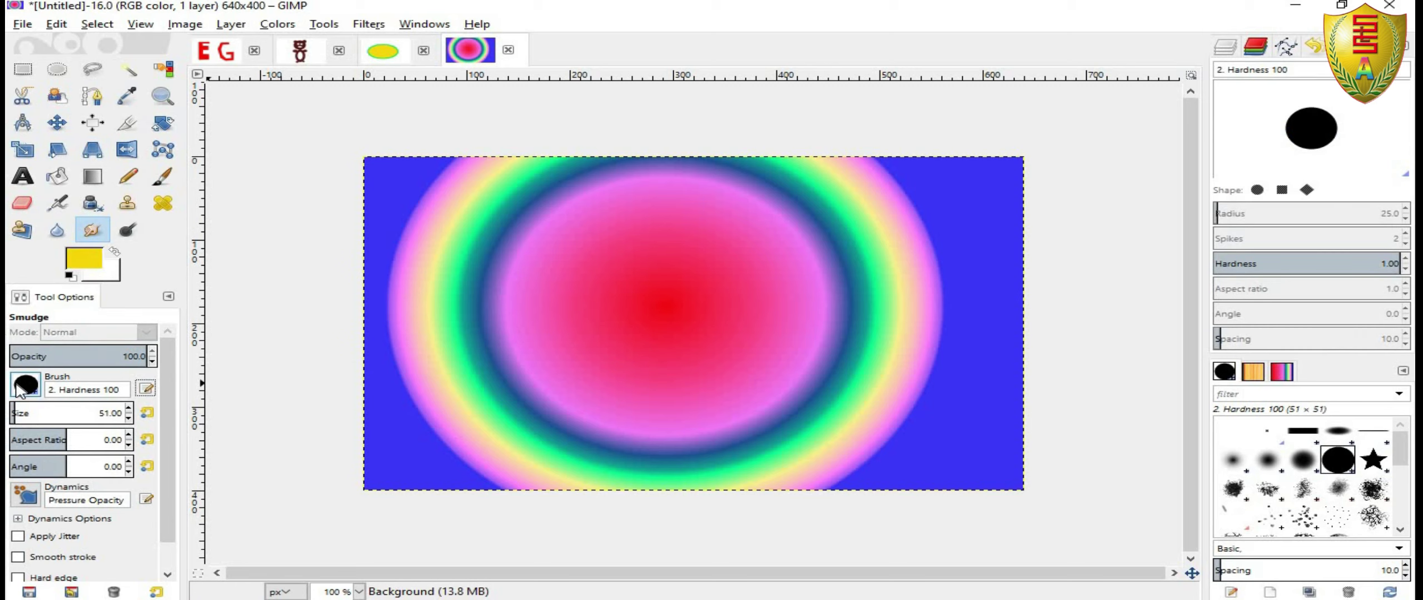
{"action": "mouse_move", "coordinate": [698, 318]}
{"action": "left_mouse_down"}
{"action": "mouse_move", "coordinate": [858, 269]}
{"action": "mouse_move", "coordinate": [921, 206]}
{"action": "mouse_move", "coordinate": [851, 228]}
{"action": "left_mouse_up"}
{"action": "left_click_drag", "start_coordinate": [848, 164], "coordinate": [889, 280]}
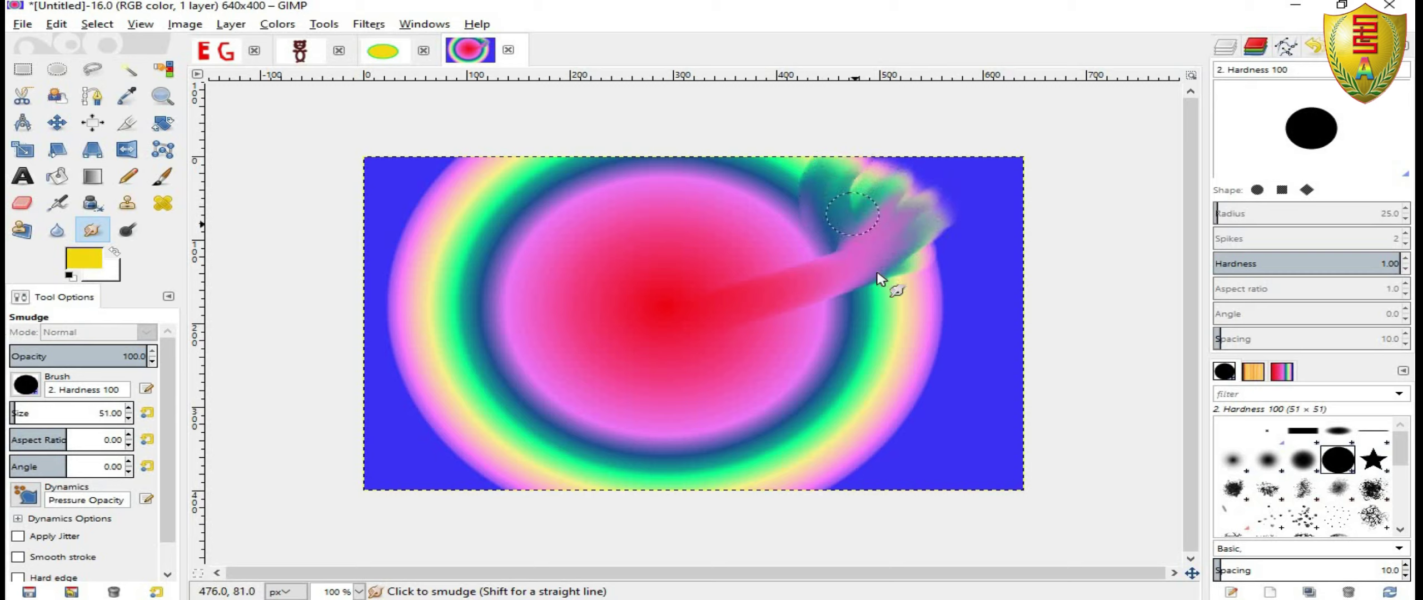
{"action": "left_click_drag", "start_coordinate": [851, 326], "coordinate": [939, 275]}
{"action": "mouse_move", "coordinate": [944, 402]}
{"action": "left_mouse_down"}
{"action": "mouse_move", "coordinate": [746, 374]}
{"action": "mouse_move", "coordinate": [417, 429]}
{"action": "mouse_move", "coordinate": [405, 382]}
{"action": "mouse_move", "coordinate": [362, 360]}
{"action": "mouse_move", "coordinate": [461, 339]}
{"action": "left_mouse_up"}
{"action": "left_click_drag", "start_coordinate": [340, 310], "coordinate": [478, 273]}
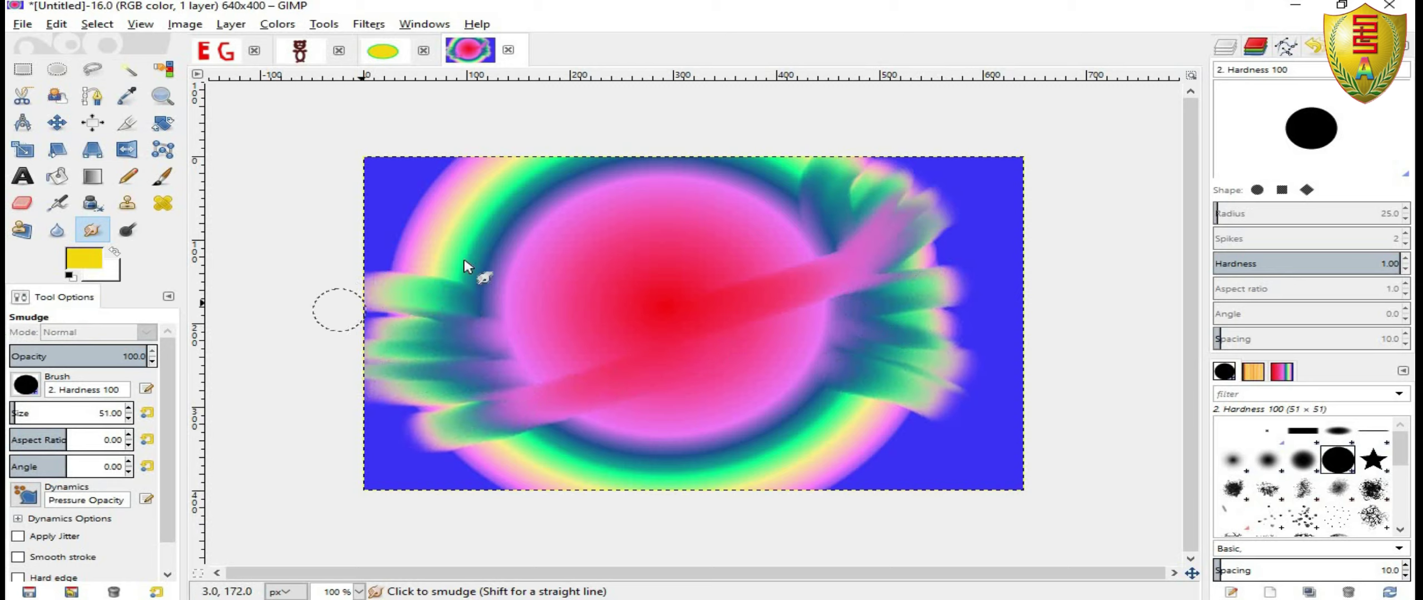
Drag teal smudges from the ring's left side toward the canvas's lower left.
{"action": "left_click", "coordinate": [35, 390]}
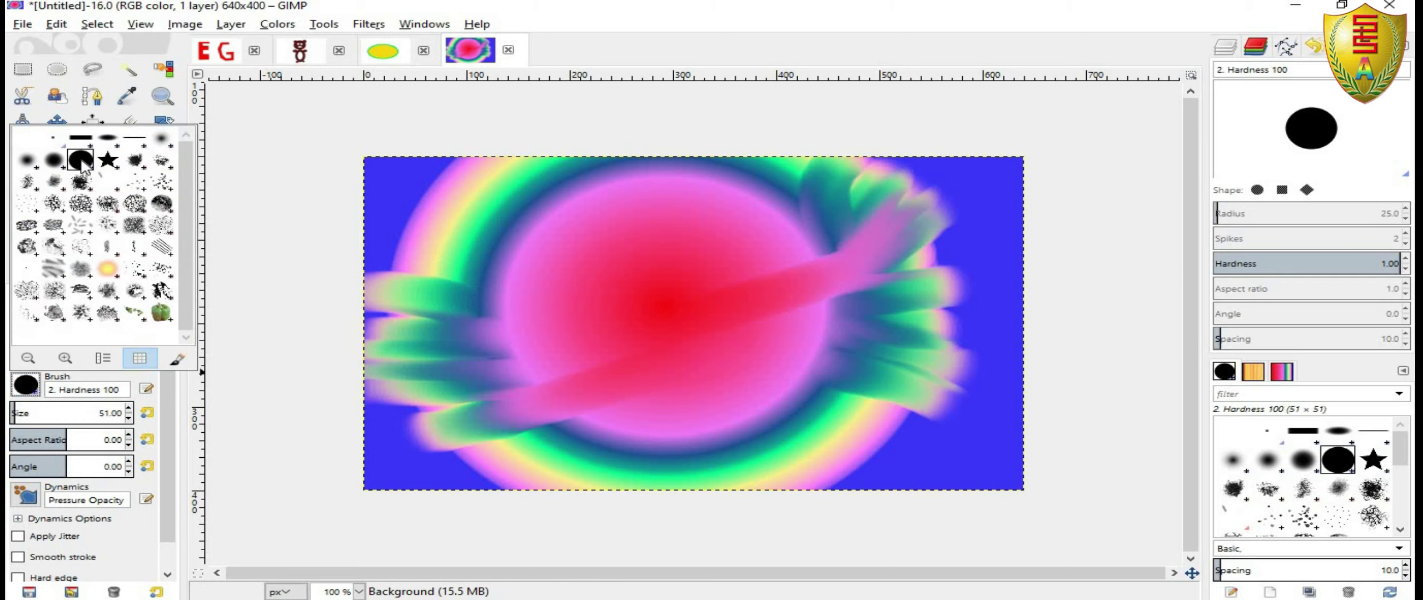
{"action": "left_click", "coordinate": [450, 188]}
{"action": "mouse_move", "coordinate": [470, 215]}
{"action": "left_mouse_down"}
{"action": "mouse_move", "coordinate": [501, 197]}
{"action": "mouse_move", "coordinate": [432, 253]}
{"action": "left_mouse_up"}
{"action": "left_click_drag", "start_coordinate": [524, 244], "coordinate": [375, 292]}
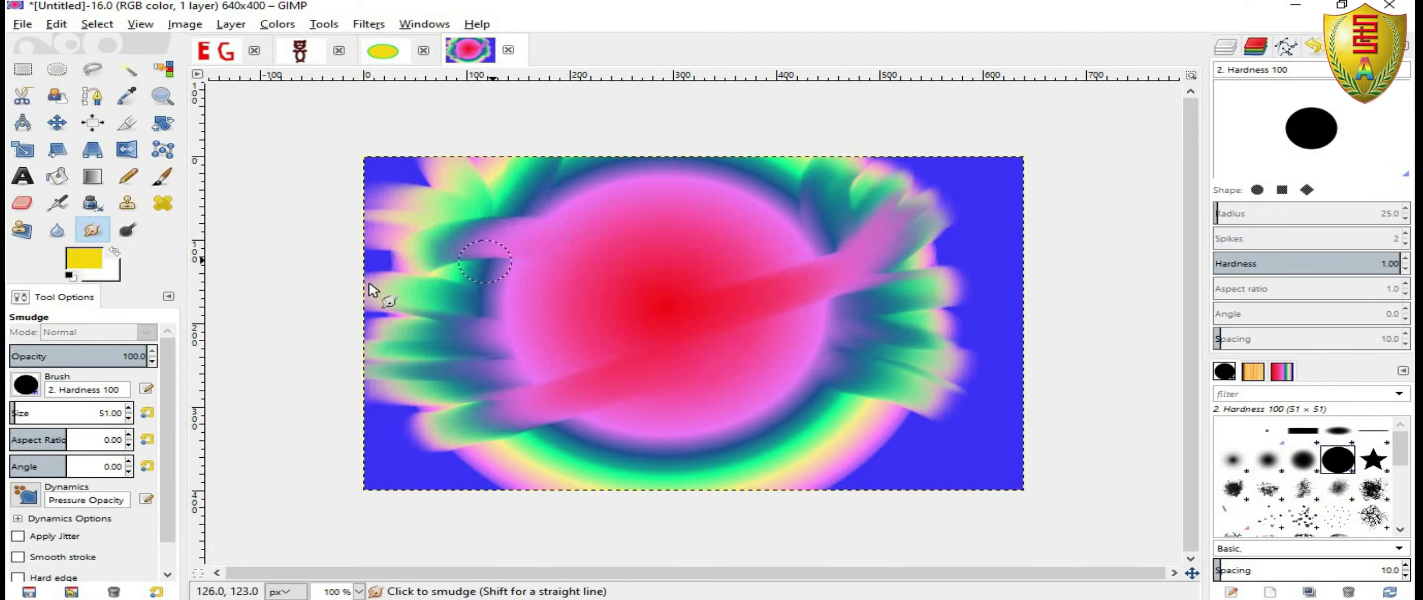
{"action": "left_click_drag", "start_coordinate": [484, 256], "coordinate": [356, 323]}
{"action": "left_click_drag", "start_coordinate": [489, 311], "coordinate": [378, 478]}
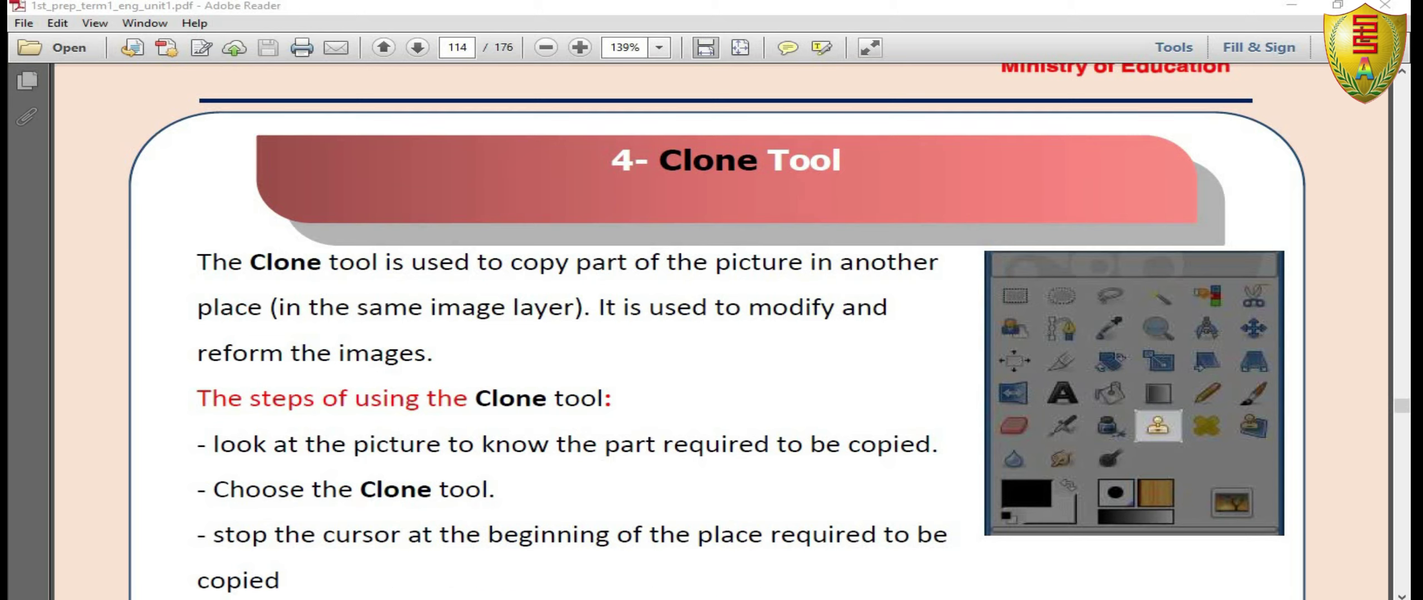
Read the Clone Tool heading and description, highlighting the words 'copy part'.
{"action": "scroll", "coordinate": [608, 445], "scroll_direction": "up", "scroll_amount": 1}
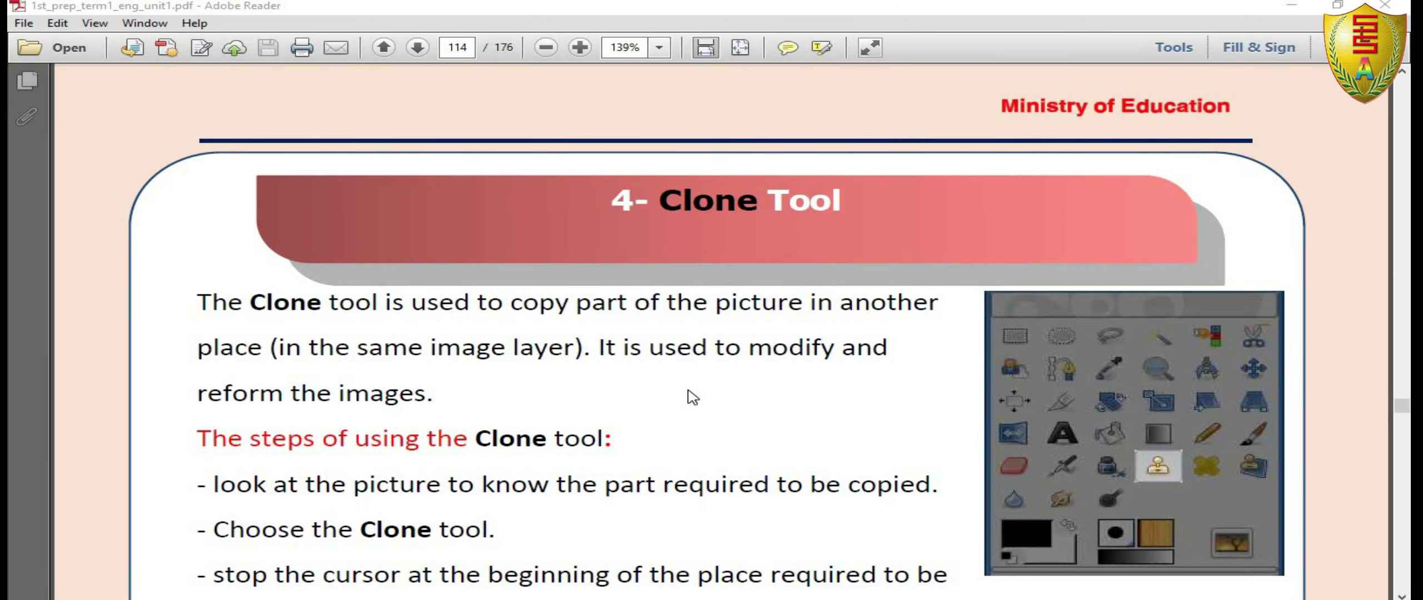
{"action": "scroll", "coordinate": [693, 397], "scroll_direction": "down", "scroll_amount": 1}
{"action": "left_click_drag", "start_coordinate": [658, 161], "coordinate": [717, 233]}
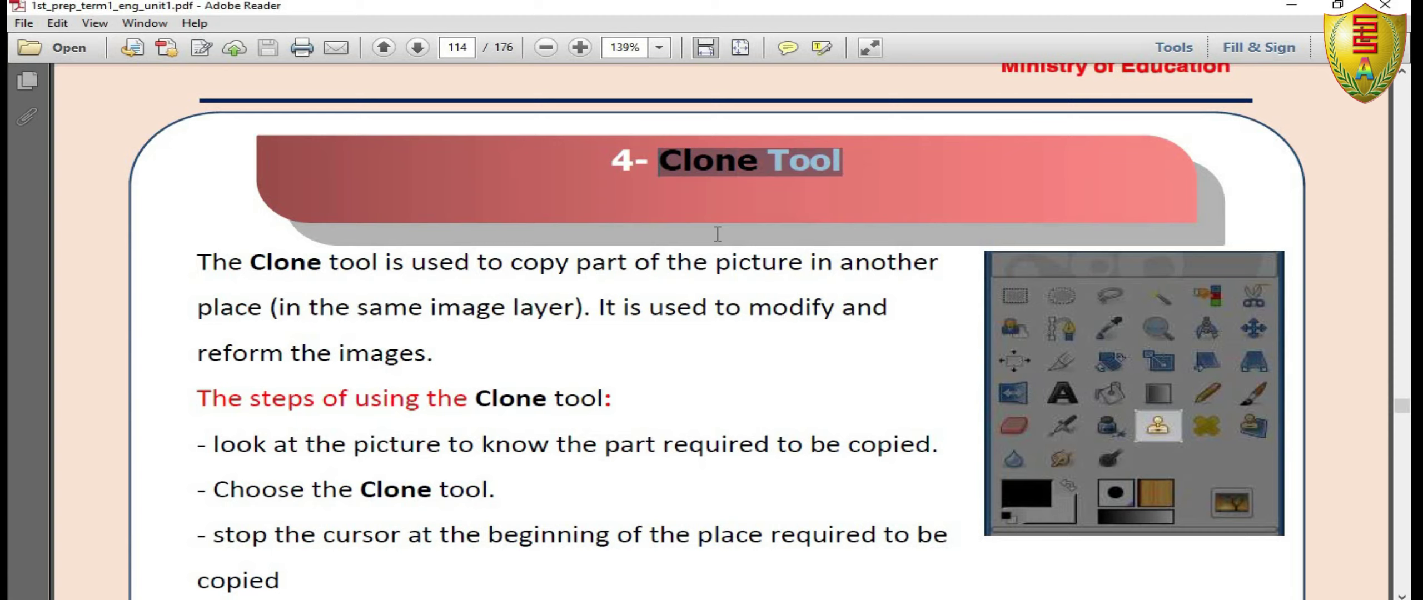
{"action": "left_click", "coordinate": [594, 330]}
{"action": "scroll", "coordinate": [594, 330], "scroll_direction": "down", "scroll_amount": 2}
{"action": "scroll", "coordinate": [594, 330], "scroll_direction": "up", "scroll_amount": 1}
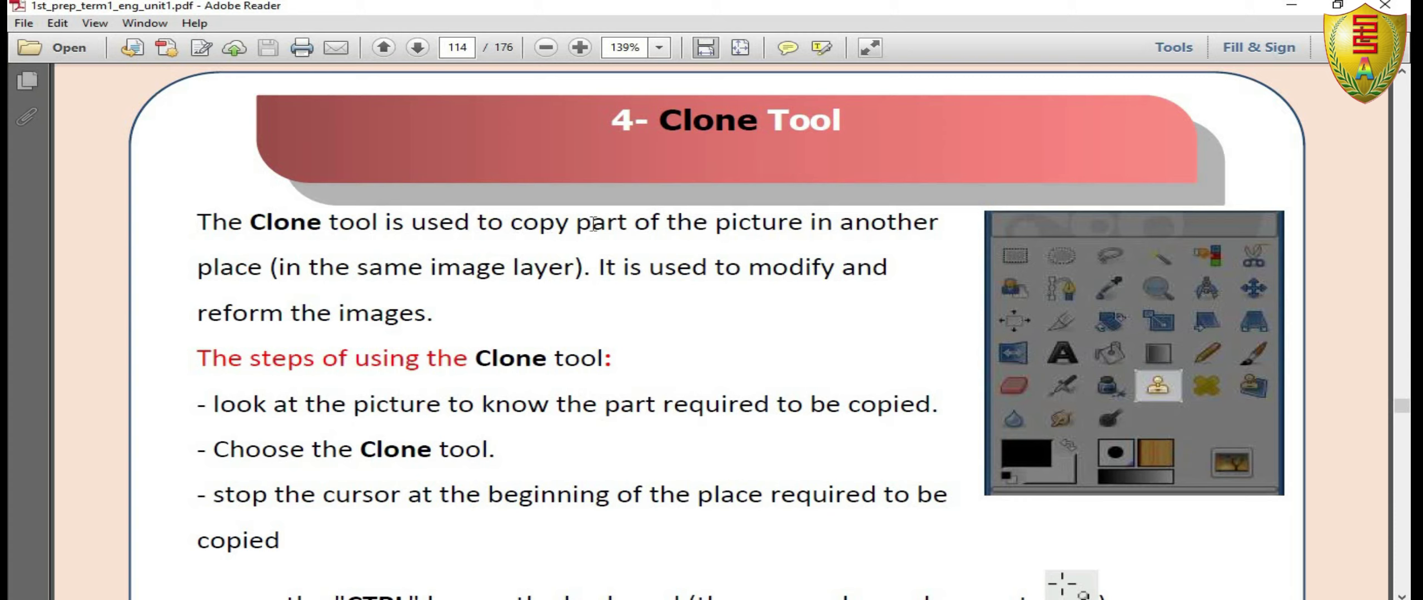
{"action": "left_click_drag", "start_coordinate": [512, 223], "coordinate": [626, 225]}
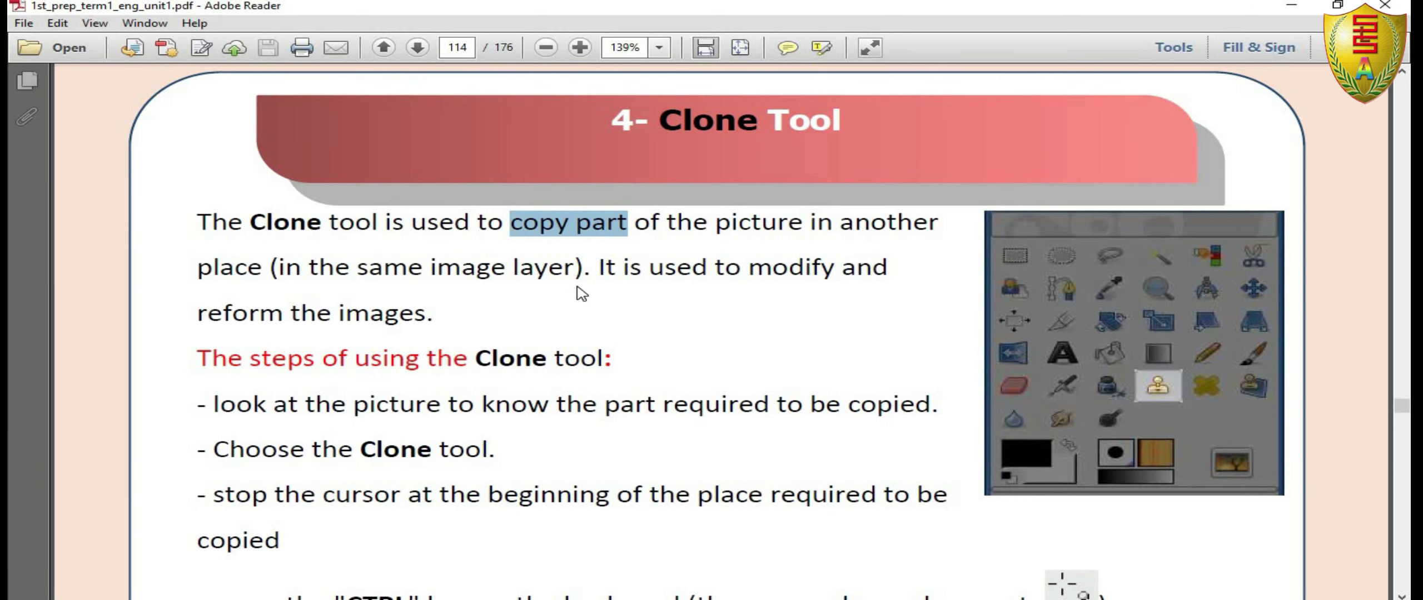
Highlight CTRL in the Clone steps, scroll to the Activity (5) images, then return to the hummingbird photo.
{"action": "scroll", "coordinate": [581, 293], "scroll_direction": "down", "scroll_amount": 1}
{"action": "scroll", "coordinate": [581, 294], "scroll_direction": "down", "scroll_amount": 3}
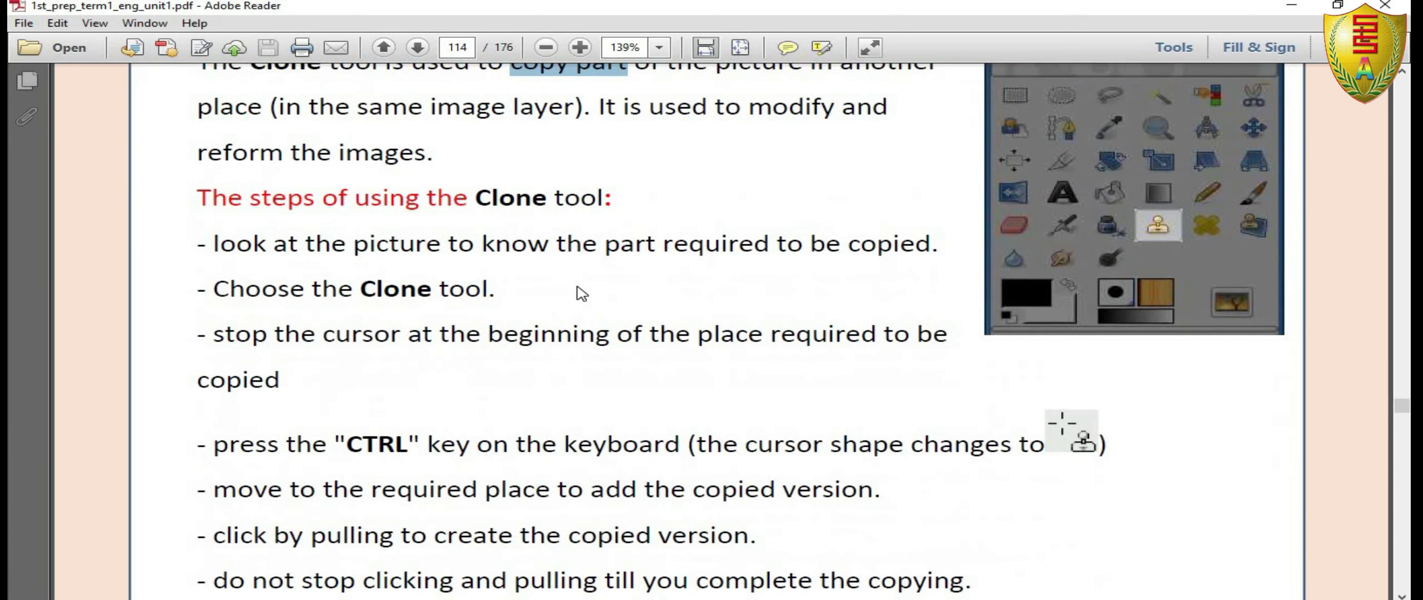
{"action": "double_click", "coordinate": [380, 439]}
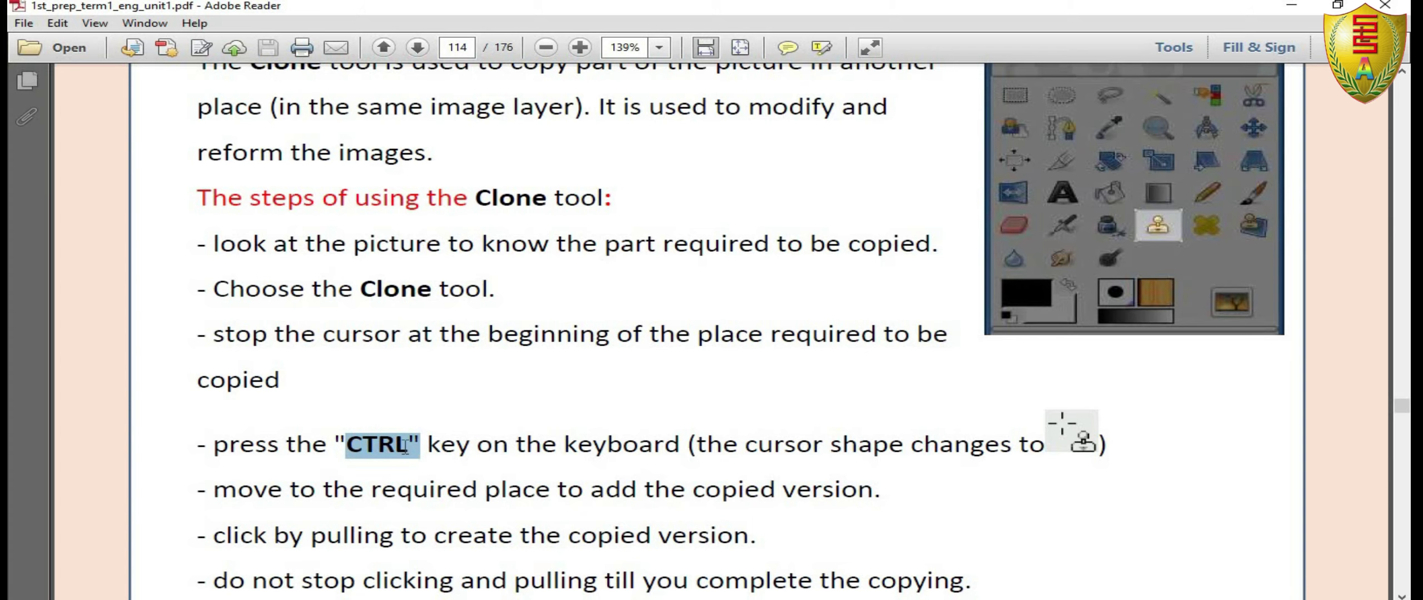
{"action": "scroll", "coordinate": [405, 446], "scroll_direction": "down", "scroll_amount": 2}
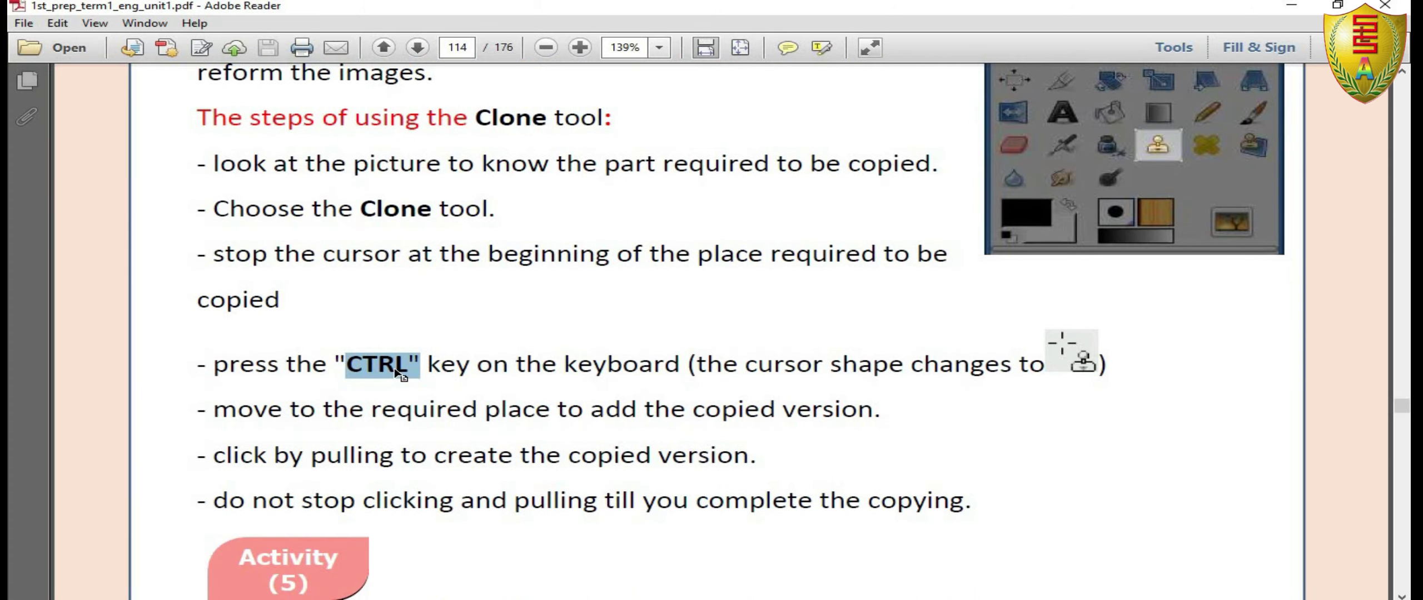
{"action": "scroll", "coordinate": [405, 376], "scroll_direction": "down", "scroll_amount": 6}
{"action": "scroll", "coordinate": [405, 375], "scroll_direction": "down", "scroll_amount": 5}
{"action": "scroll", "coordinate": [404, 376], "scroll_direction": "down", "scroll_amount": 2}
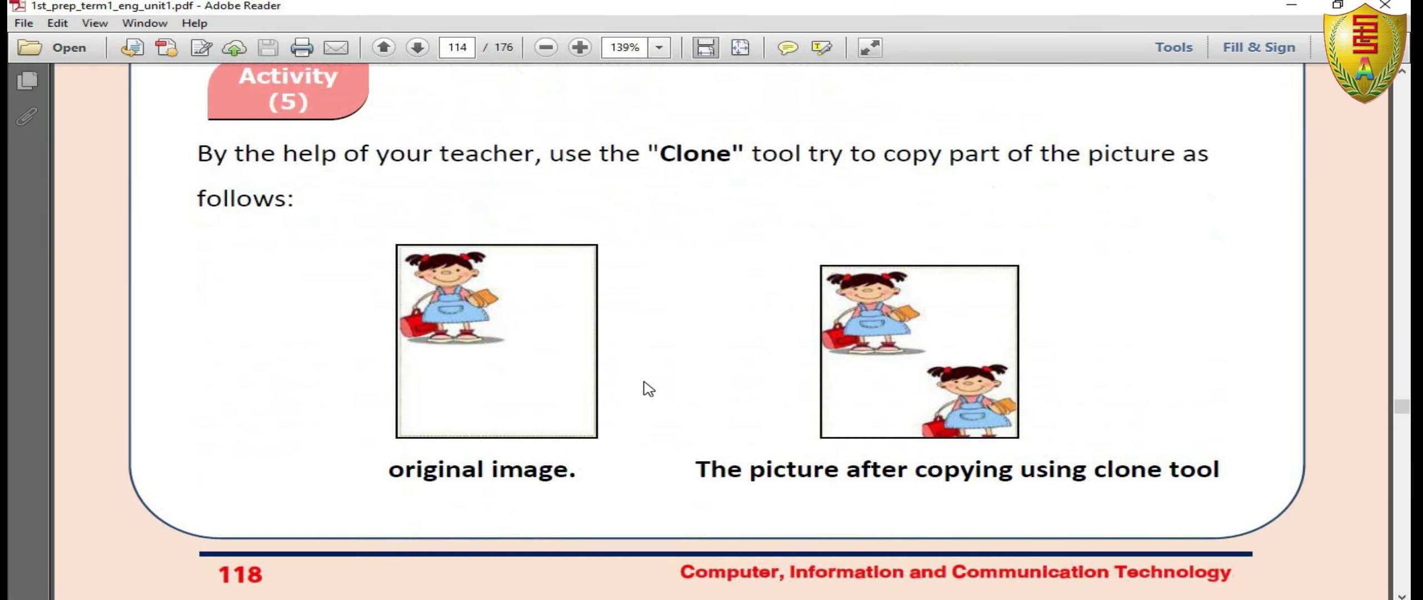
{"action": "key", "text": "alt+Tab"}
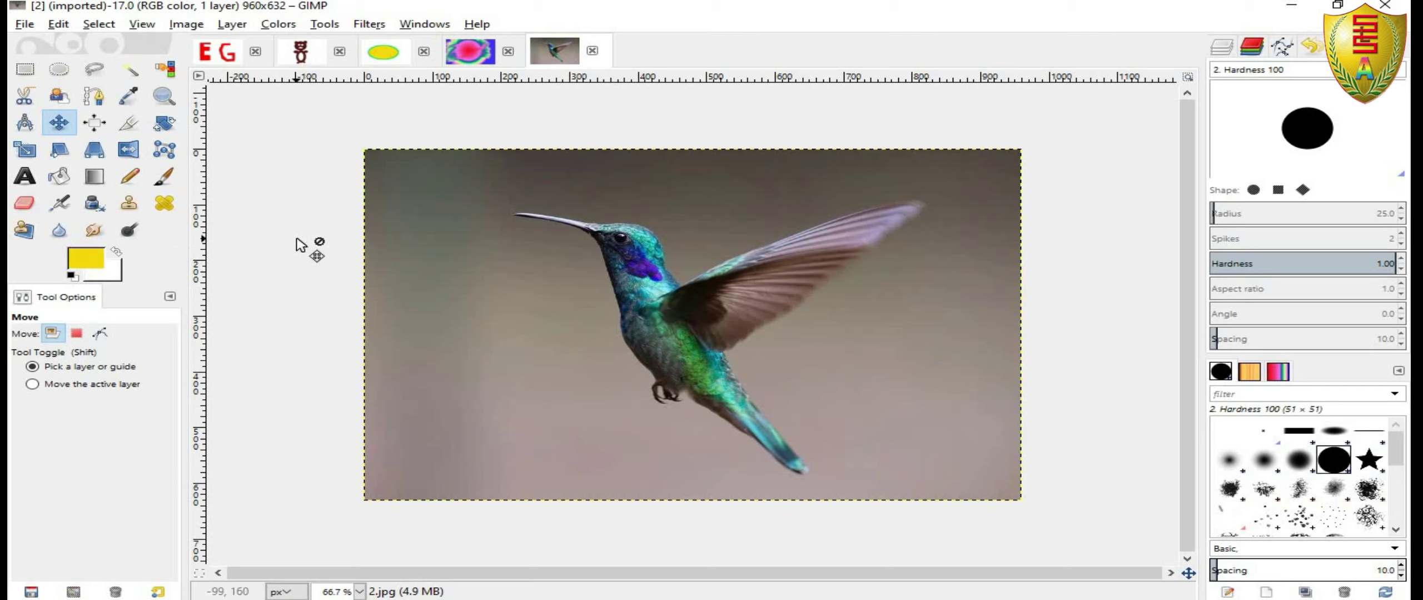
Clone from the bird's throat to paint a throat and head copy left of the bird.
{"action": "left_click", "coordinate": [129, 204]}
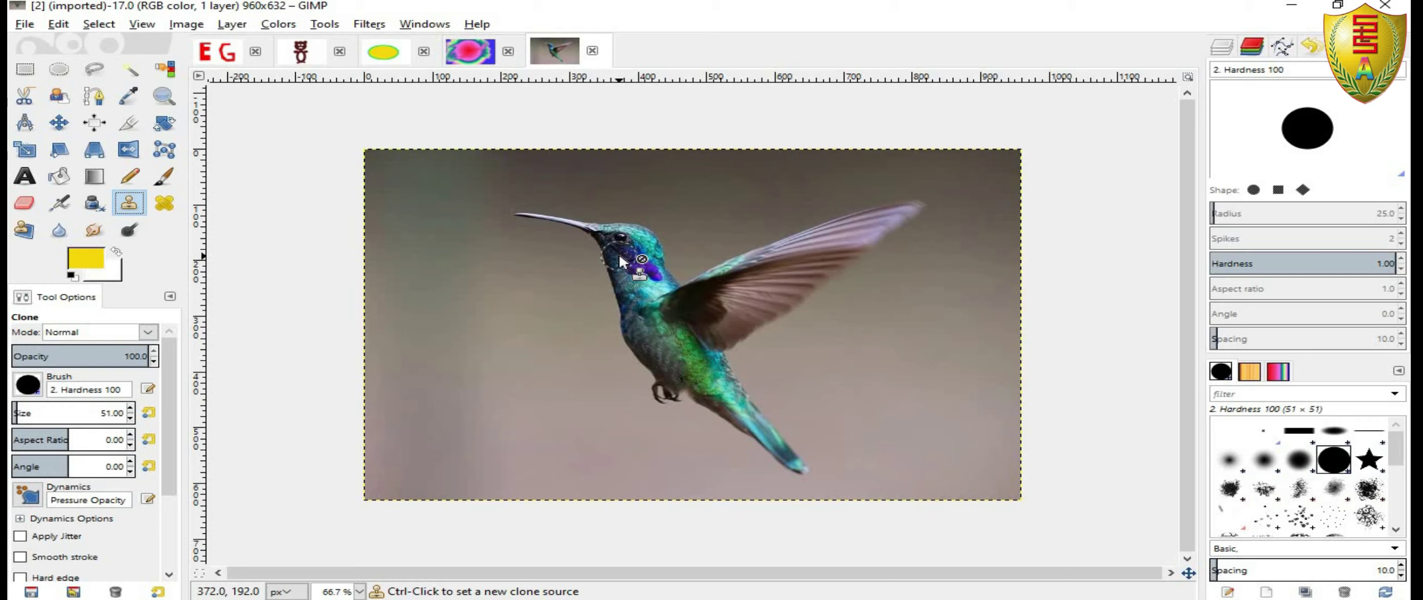
{"action": "left_click", "coordinate": [605, 256], "text": "ctrl"}
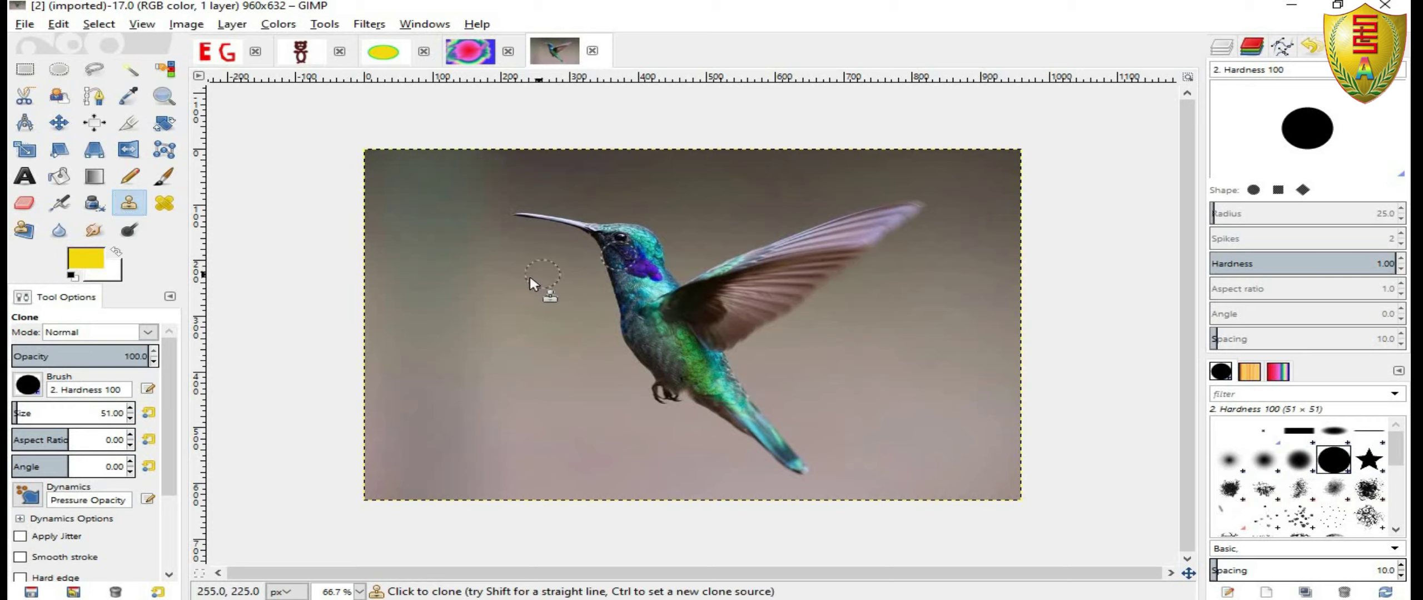
{"action": "mouse_move", "coordinate": [539, 275]}
{"action": "left_mouse_down"}
{"action": "mouse_move", "coordinate": [495, 283]}
{"action": "mouse_move", "coordinate": [478, 240]}
{"action": "left_mouse_up"}
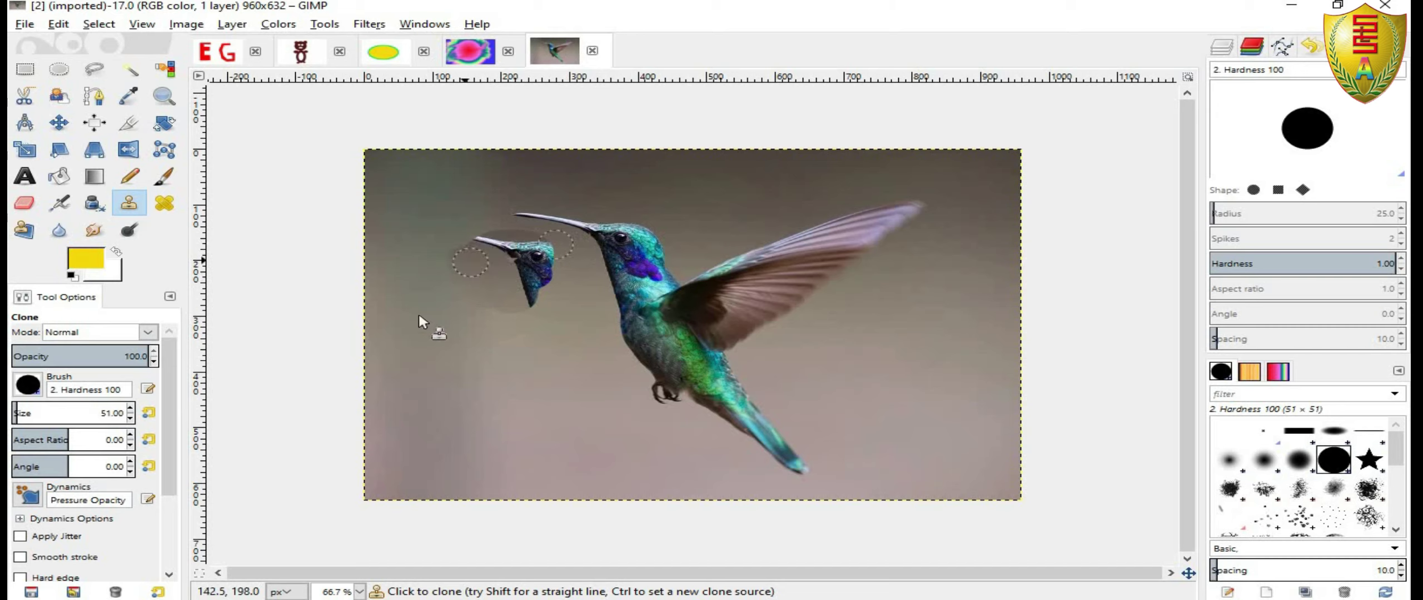
{"action": "left_click", "coordinate": [425, 321], "text": "ctrl"}
{"action": "mouse_move", "coordinate": [616, 272]}
{"action": "left_mouse_down"}
{"action": "mouse_move", "coordinate": [556, 278]}
{"action": "mouse_move", "coordinate": [478, 230]}
{"action": "left_mouse_up"}
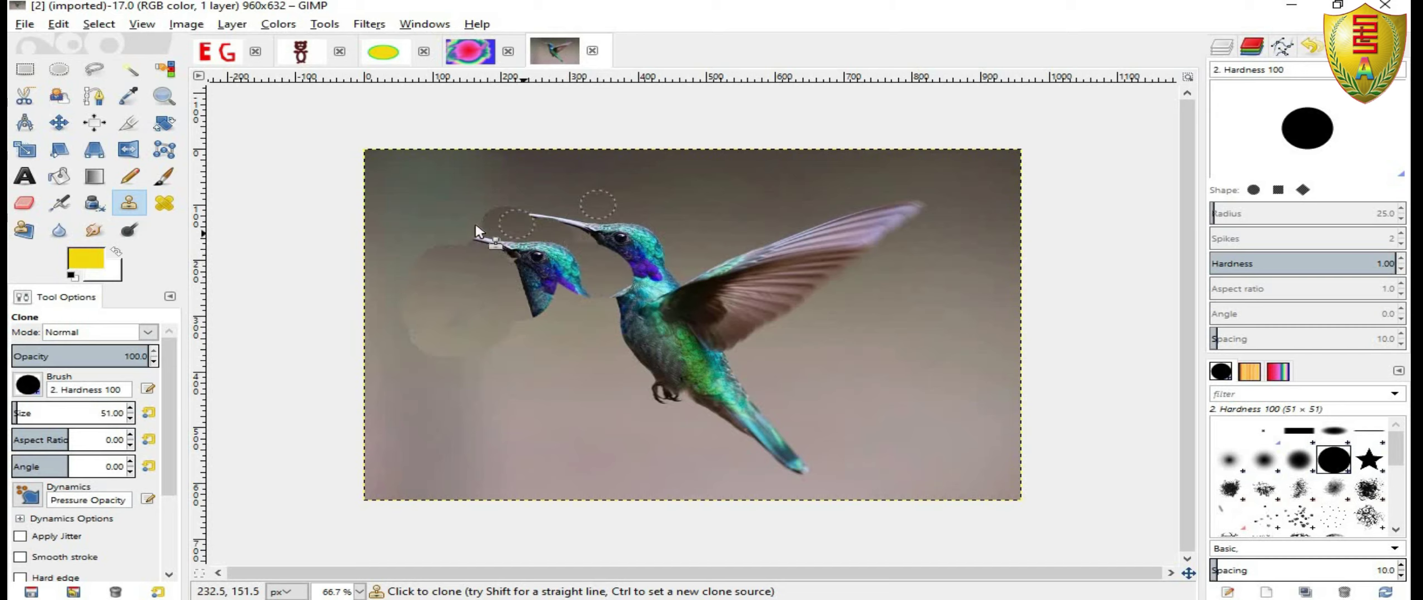
Re-source the throat and clone a breast, green body and two more heads on the left.
{"action": "left_click", "coordinate": [614, 256], "text": "ctrl"}
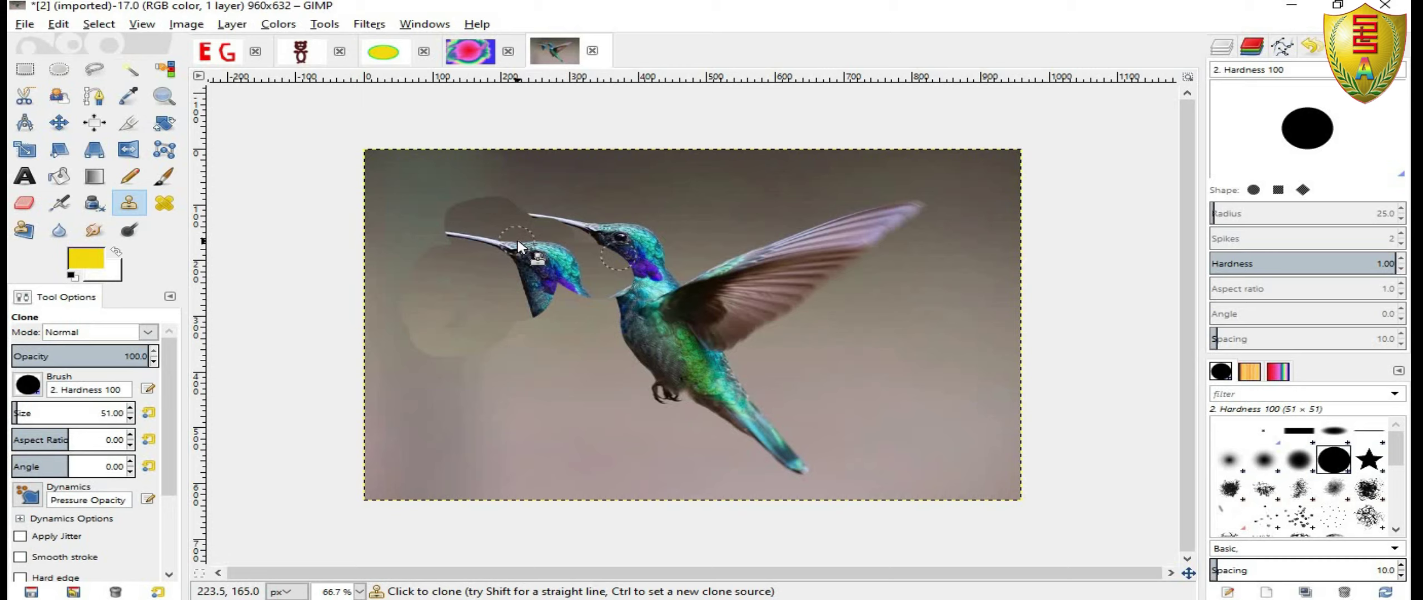
{"action": "mouse_move", "coordinate": [516, 246]}
{"action": "left_mouse_down"}
{"action": "mouse_move", "coordinate": [559, 356]}
{"action": "mouse_move", "coordinate": [589, 361]}
{"action": "mouse_move", "coordinate": [585, 320]}
{"action": "mouse_move", "coordinate": [546, 338]}
{"action": "mouse_move", "coordinate": [572, 470]}
{"action": "mouse_move", "coordinate": [598, 380]}
{"action": "mouse_move", "coordinate": [657, 470]}
{"action": "mouse_move", "coordinate": [703, 461]}
{"action": "mouse_move", "coordinate": [496, 224]}
{"action": "mouse_move", "coordinate": [451, 213]}
{"action": "mouse_move", "coordinate": [507, 289]}
{"action": "mouse_move", "coordinate": [467, 393]}
{"action": "mouse_move", "coordinate": [442, 385]}
{"action": "left_mouse_up"}
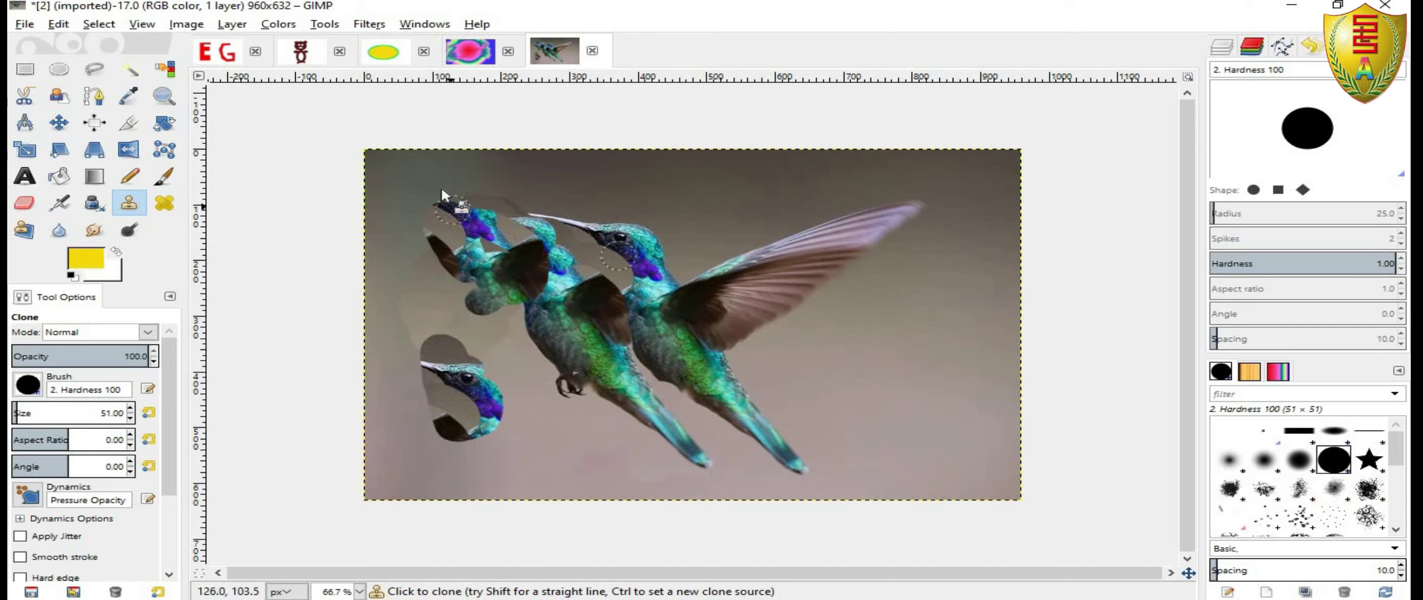
{"action": "mouse_move", "coordinate": [441, 192]}
{"action": "left_mouse_down"}
{"action": "mouse_move", "coordinate": [421, 213]}
{"action": "mouse_move", "coordinate": [441, 291]}
{"action": "left_mouse_up"}
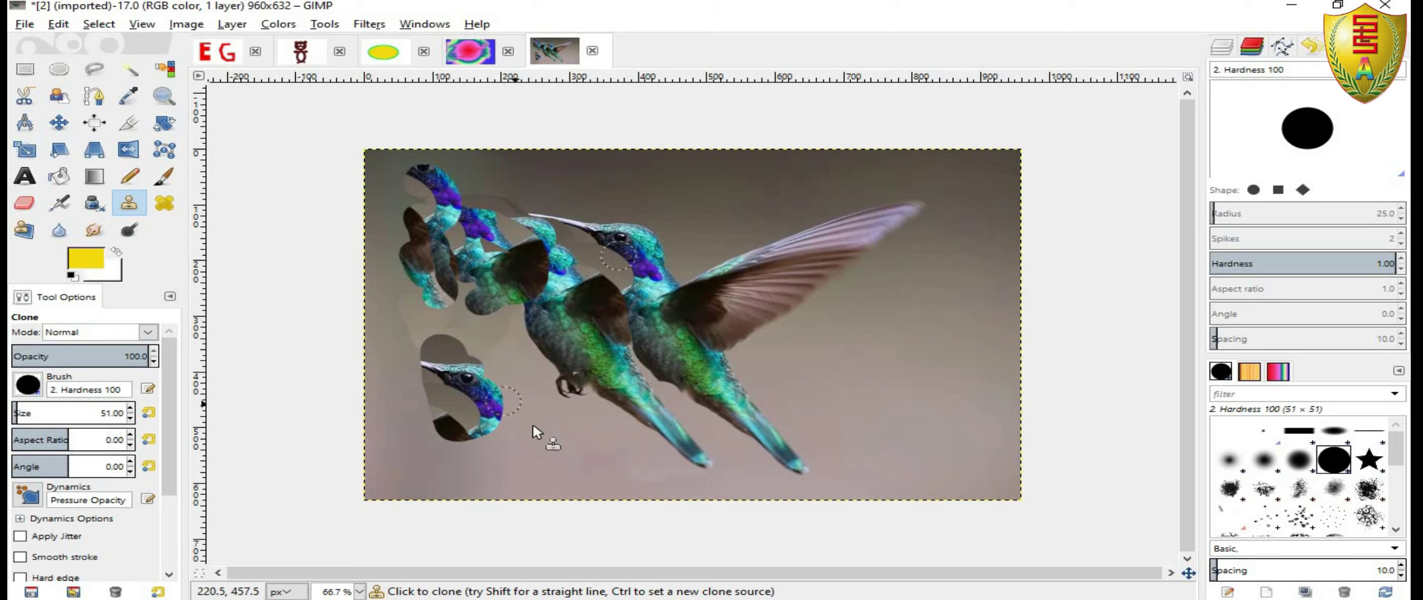
{"action": "left_click_drag", "start_coordinate": [532, 428], "coordinate": [532, 462]}
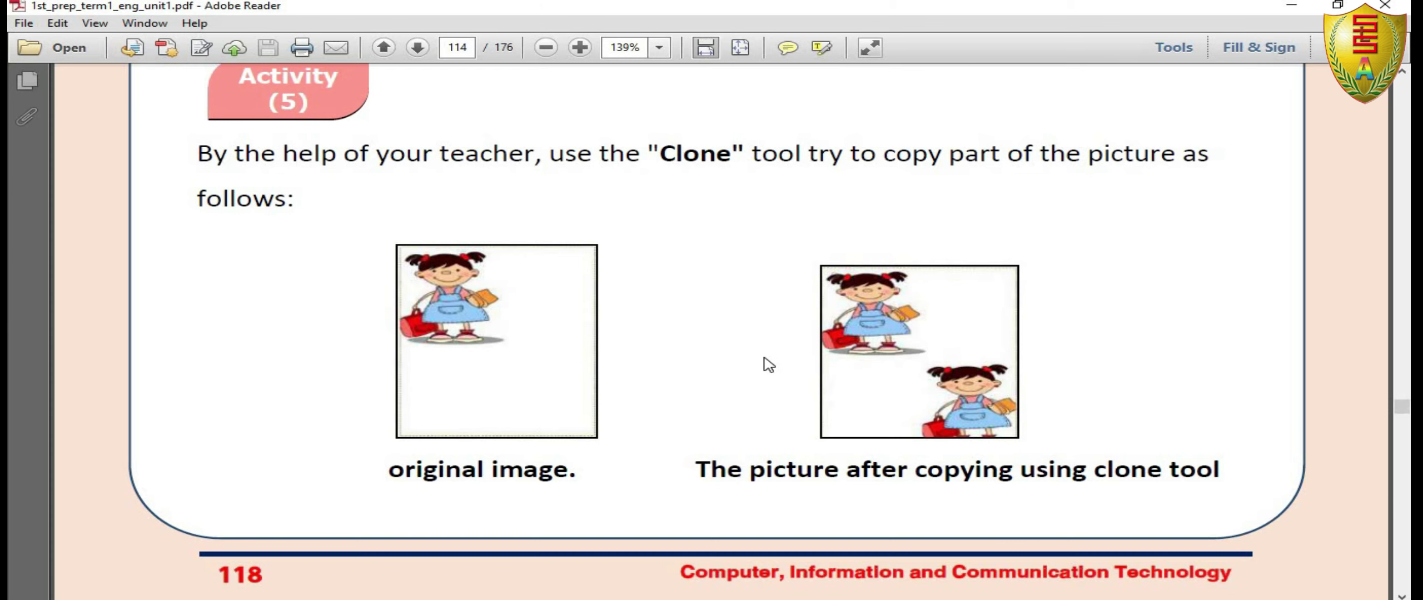
Scroll the PDF through pages 115–124 to Lesson 4's Move tool section and Activity (1).
{"action": "scroll", "coordinate": [769, 365], "scroll_direction": "up", "scroll_amount": 2}
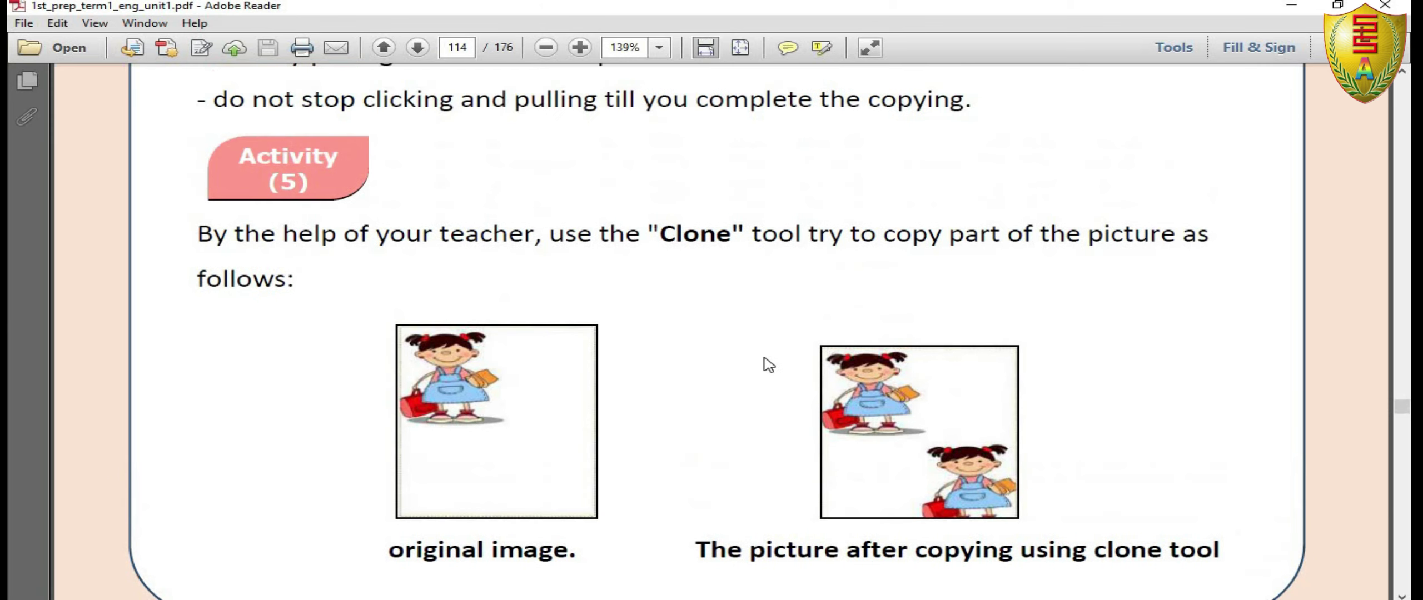
{"action": "scroll", "coordinate": [769, 365], "scroll_direction": "down", "scroll_amount": 3}
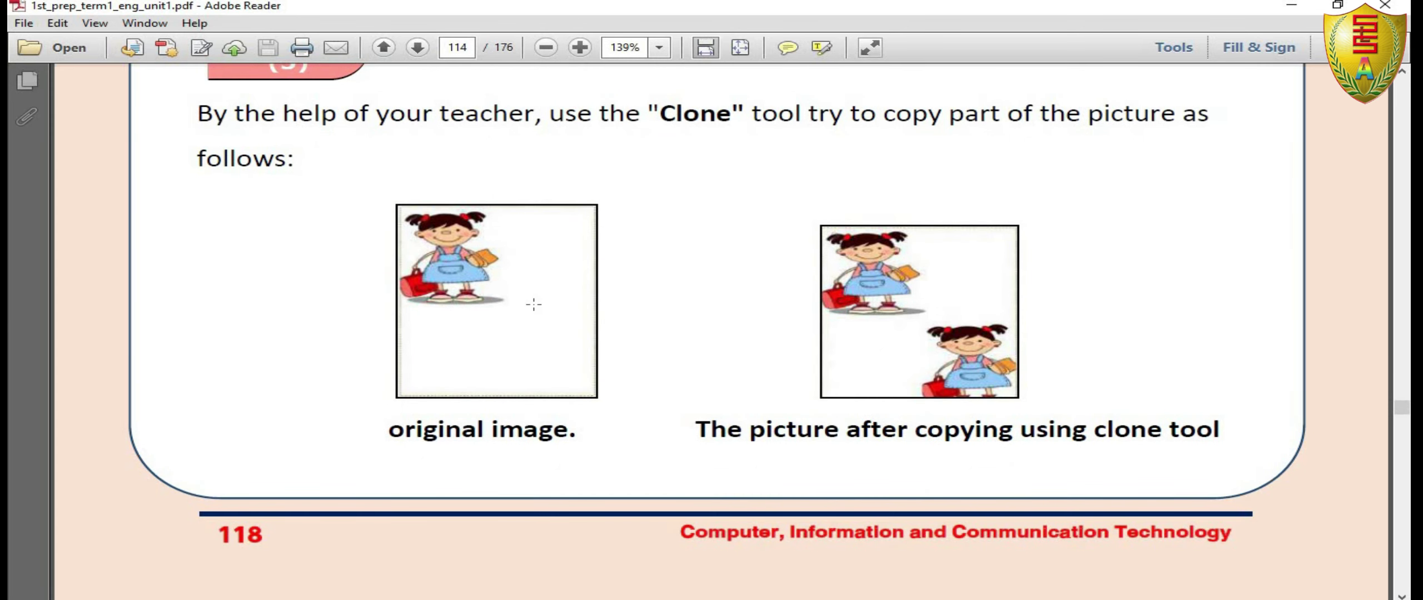
{"action": "scroll", "coordinate": [520, 287], "scroll_direction": "down", "scroll_amount": 3}
{"action": "scroll", "coordinate": [520, 288], "scroll_direction": "down", "scroll_amount": 7}
{"action": "scroll", "coordinate": [545, 311], "scroll_direction": "down", "scroll_amount": 5}
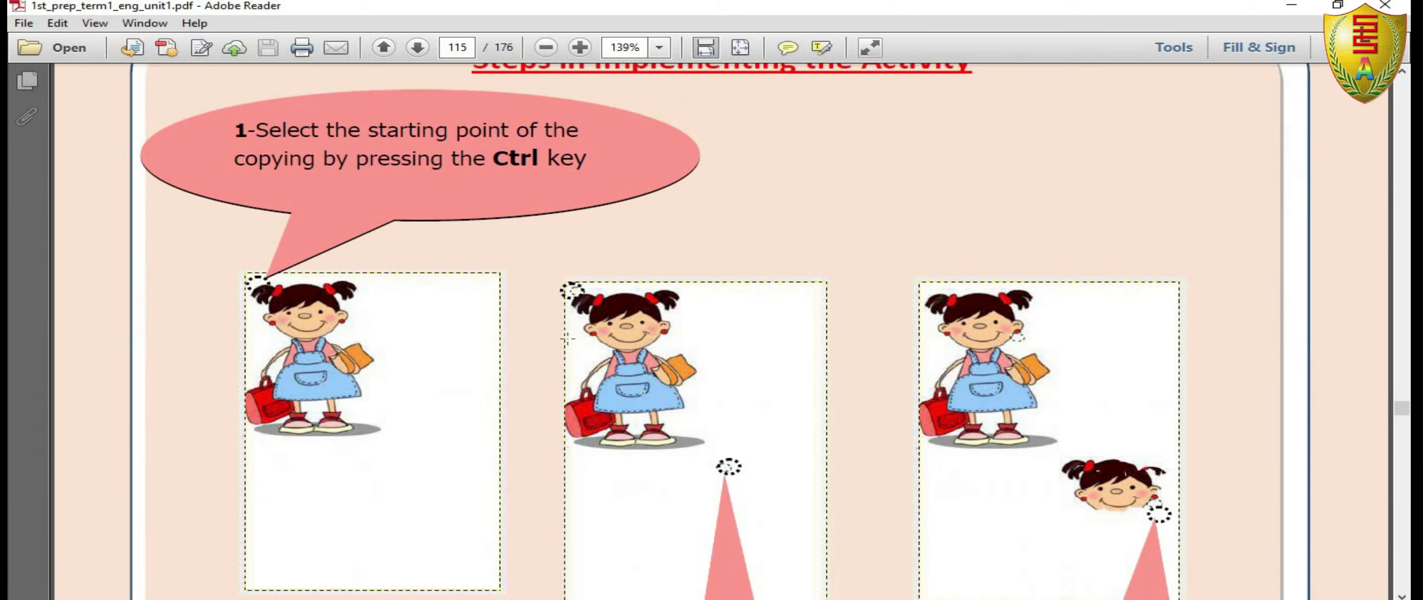
{"action": "scroll", "coordinate": [567, 338], "scroll_direction": "down", "scroll_amount": 4}
{"action": "scroll", "coordinate": [568, 338], "scroll_direction": "down", "scroll_amount": 4}
{"action": "scroll", "coordinate": [578, 333], "scroll_direction": "down", "scroll_amount": 6}
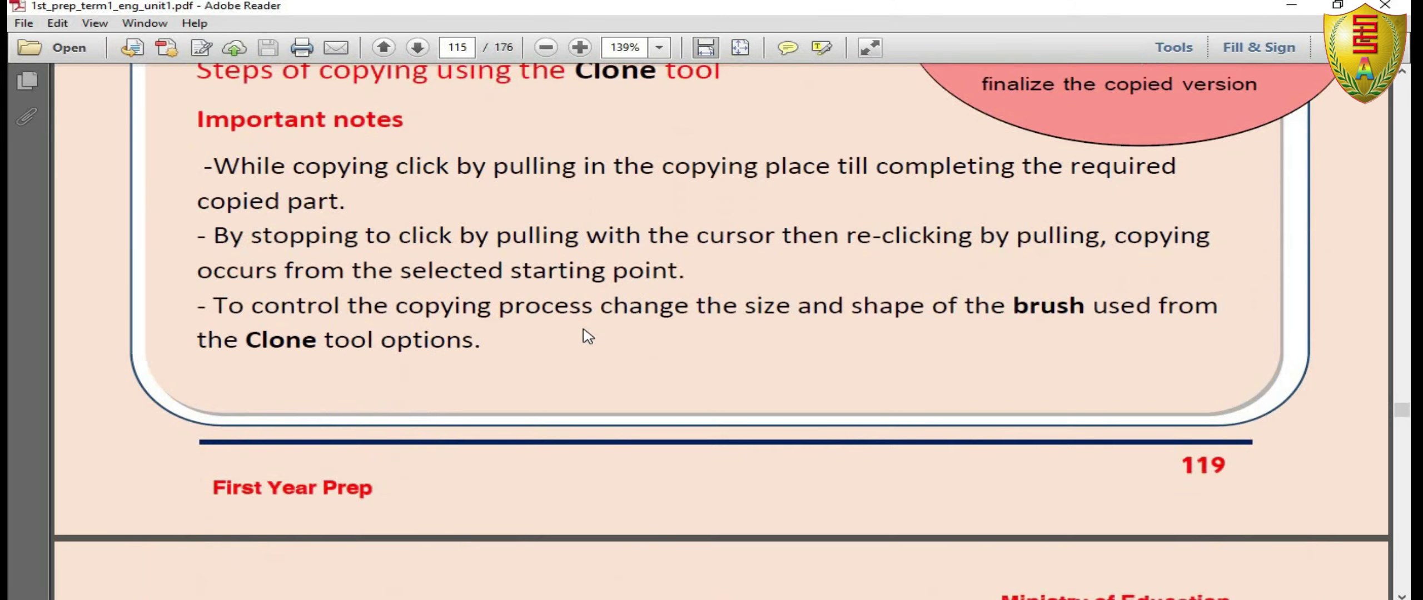
{"action": "scroll", "coordinate": [584, 331], "scroll_direction": "down", "scroll_amount": 8}
{"action": "scroll", "coordinate": [565, 323], "scroll_direction": "down", "scroll_amount": 4}
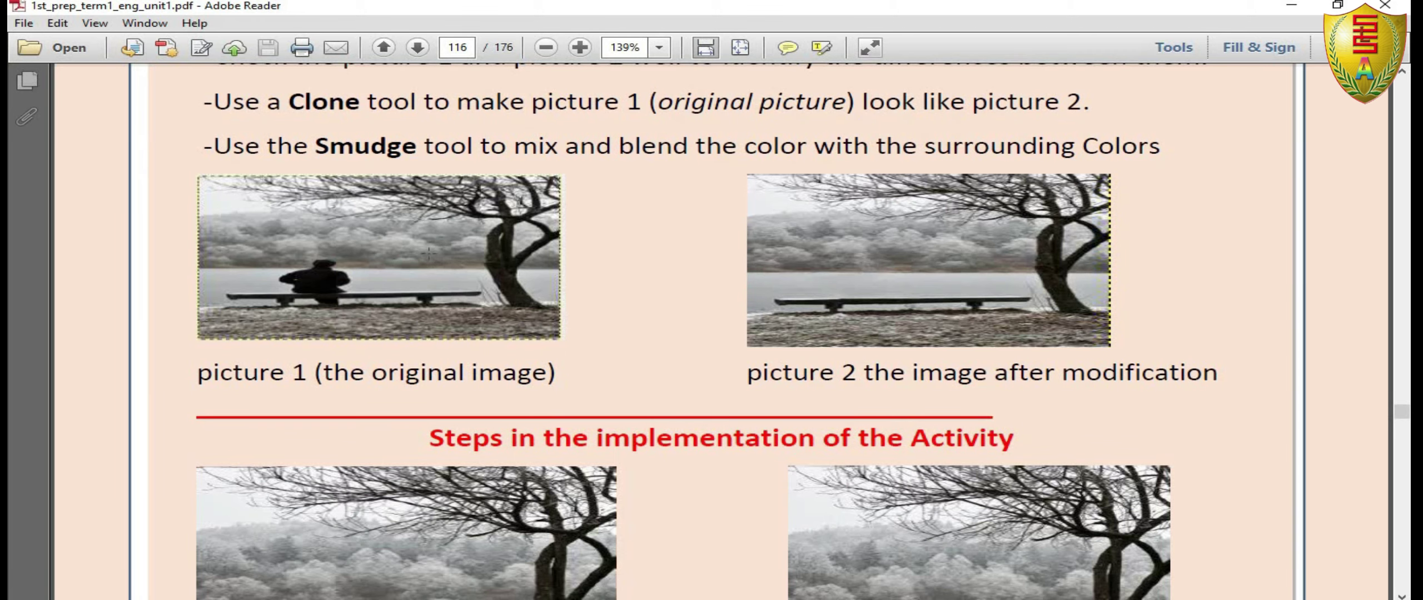
{"action": "scroll", "coordinate": [436, 251], "scroll_direction": "down", "scroll_amount": 1}
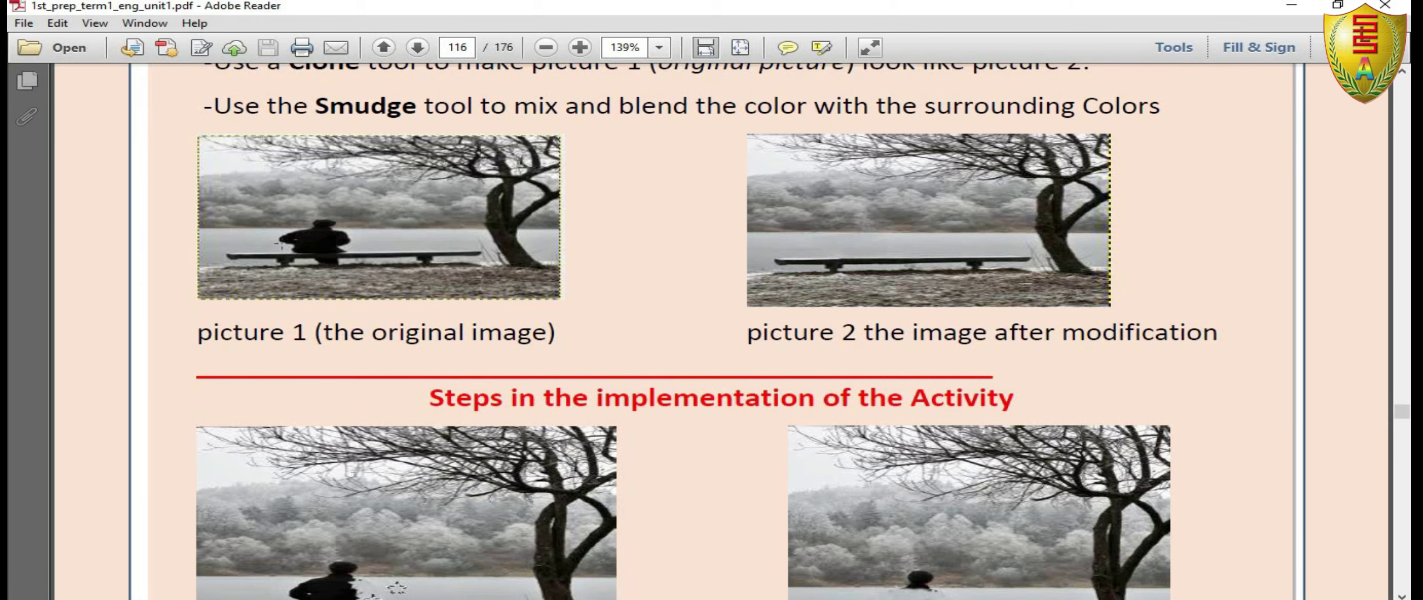
{"action": "scroll", "coordinate": [311, 247], "scroll_direction": "down", "scroll_amount": 4}
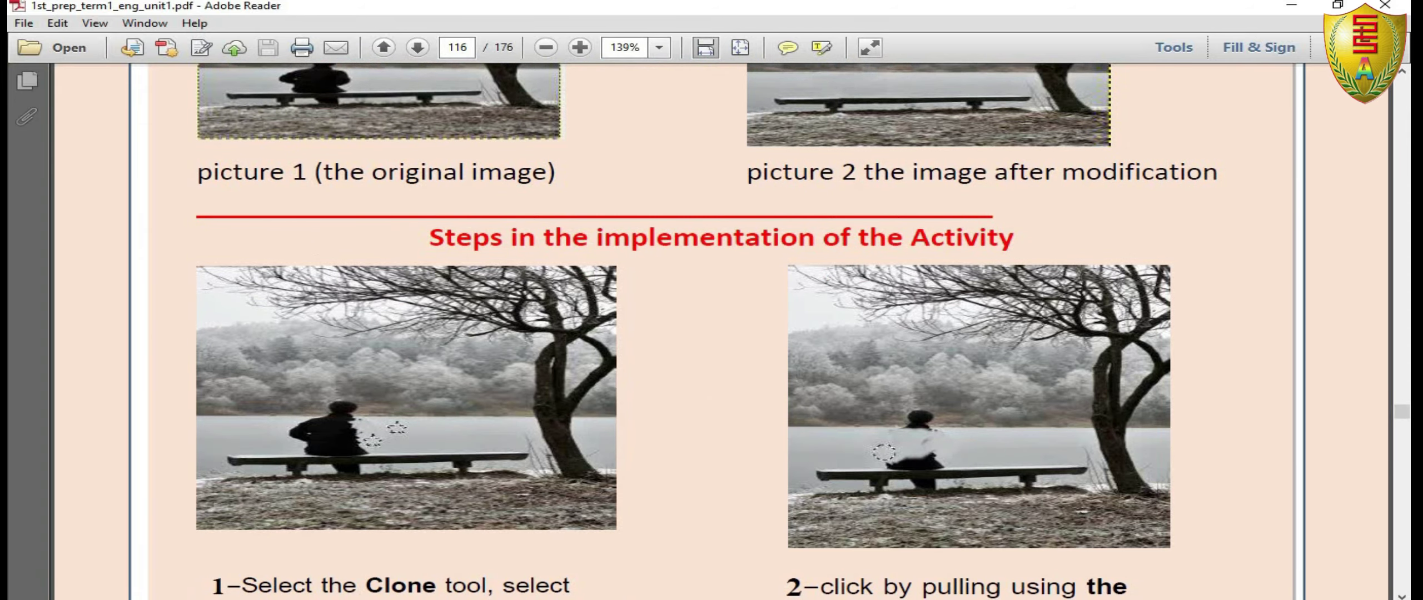
{"action": "scroll", "coordinate": [581, 356], "scroll_direction": "down", "scroll_amount": 6}
{"action": "scroll", "coordinate": [573, 349], "scroll_direction": "down", "scroll_amount": 6}
{"action": "scroll", "coordinate": [565, 343], "scroll_direction": "down", "scroll_amount": 8}
{"action": "scroll", "coordinate": [560, 336], "scroll_direction": "down", "scroll_amount": 3}
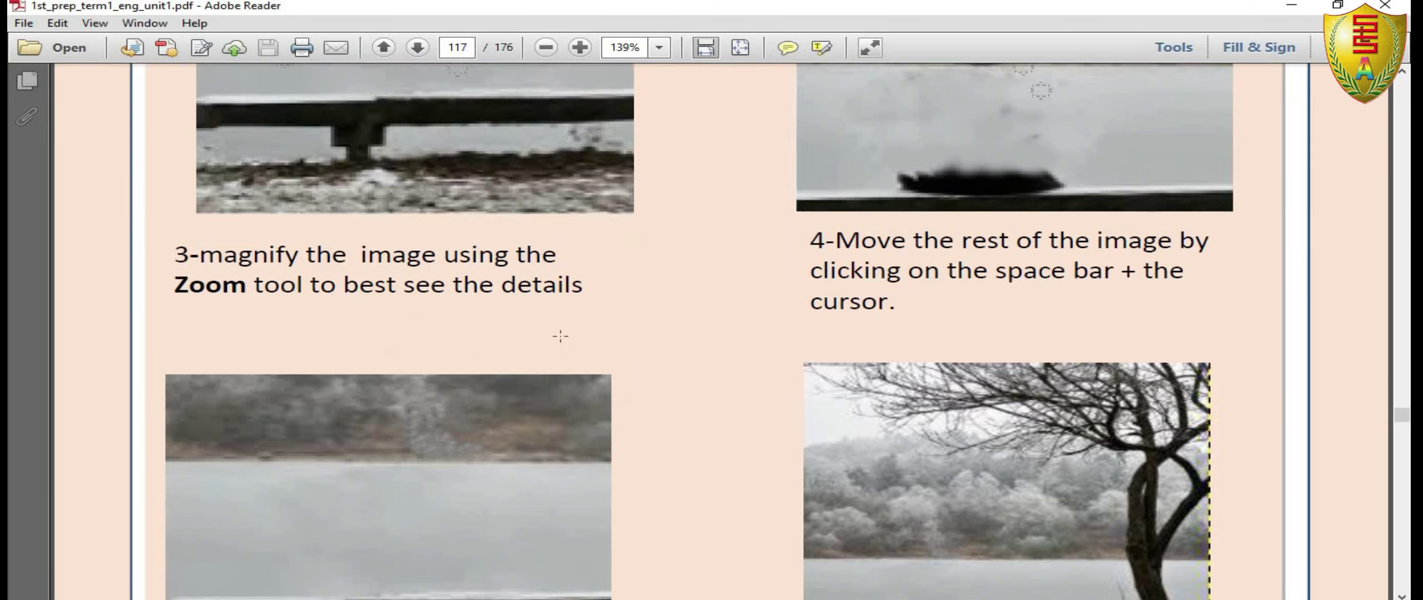
{"action": "scroll", "coordinate": [559, 334], "scroll_direction": "down", "scroll_amount": 8}
{"action": "scroll", "coordinate": [557, 334], "scroll_direction": "down", "scroll_amount": 10}
{"action": "scroll", "coordinate": [559, 340], "scroll_direction": "down", "scroll_amount": 8}
{"action": "scroll", "coordinate": [560, 341], "scroll_direction": "down", "scroll_amount": 8}
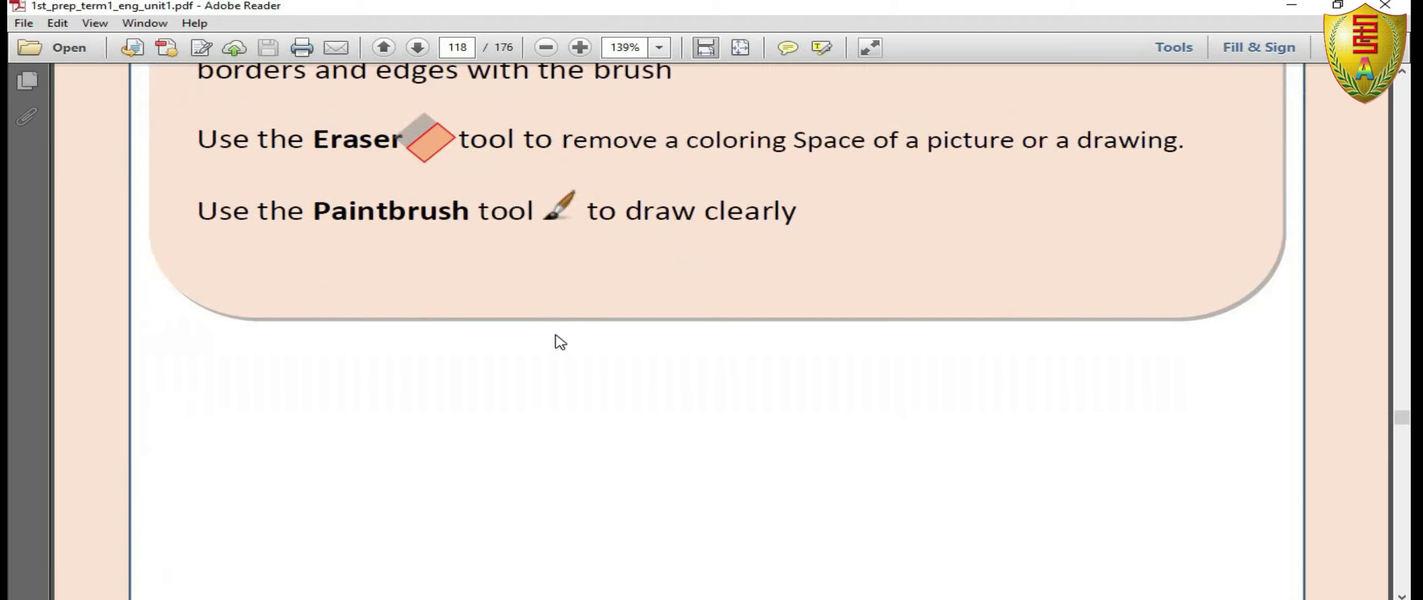
{"action": "scroll", "coordinate": [556, 340], "scroll_direction": "down", "scroll_amount": 8}
{"action": "scroll", "coordinate": [549, 336], "scroll_direction": "down", "scroll_amount": 6}
{"action": "scroll", "coordinate": [549, 335], "scroll_direction": "down", "scroll_amount": 10}
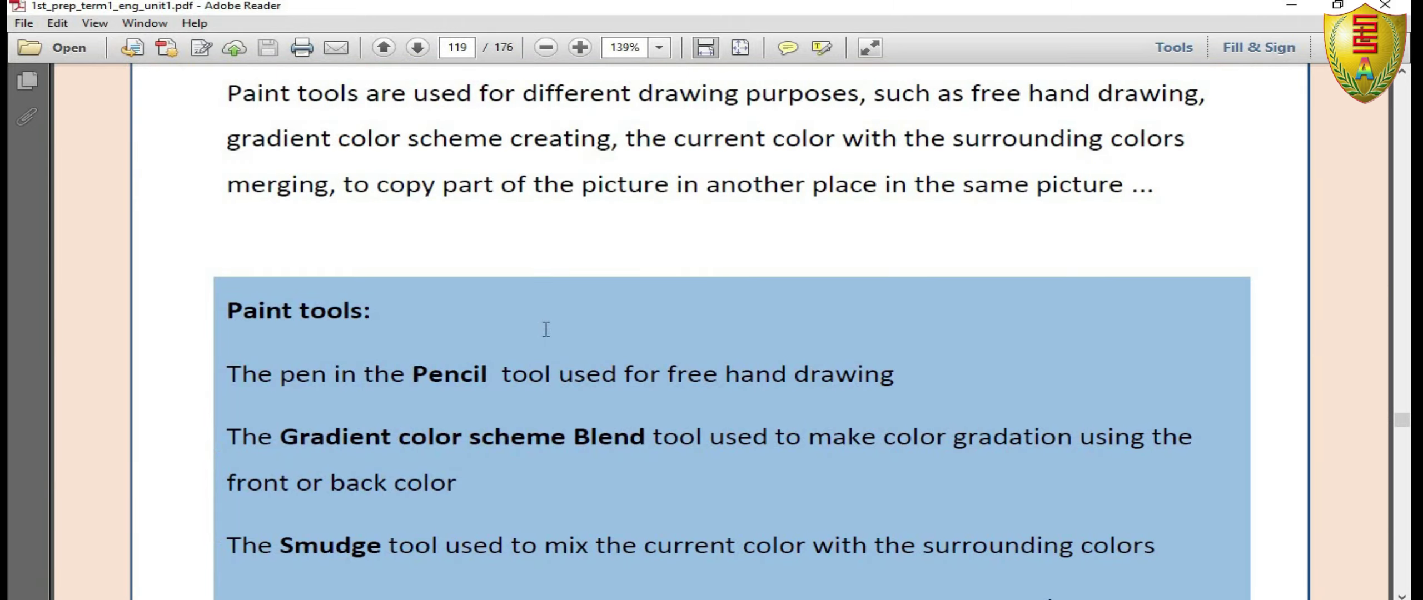
{"action": "scroll", "coordinate": [551, 336], "scroll_direction": "down", "scroll_amount": 8}
{"action": "scroll", "coordinate": [567, 351], "scroll_direction": "down", "scroll_amount": 8}
{"action": "scroll", "coordinate": [578, 355], "scroll_direction": "down", "scroll_amount": 8}
{"action": "scroll", "coordinate": [581, 356], "scroll_direction": "down", "scroll_amount": 8}
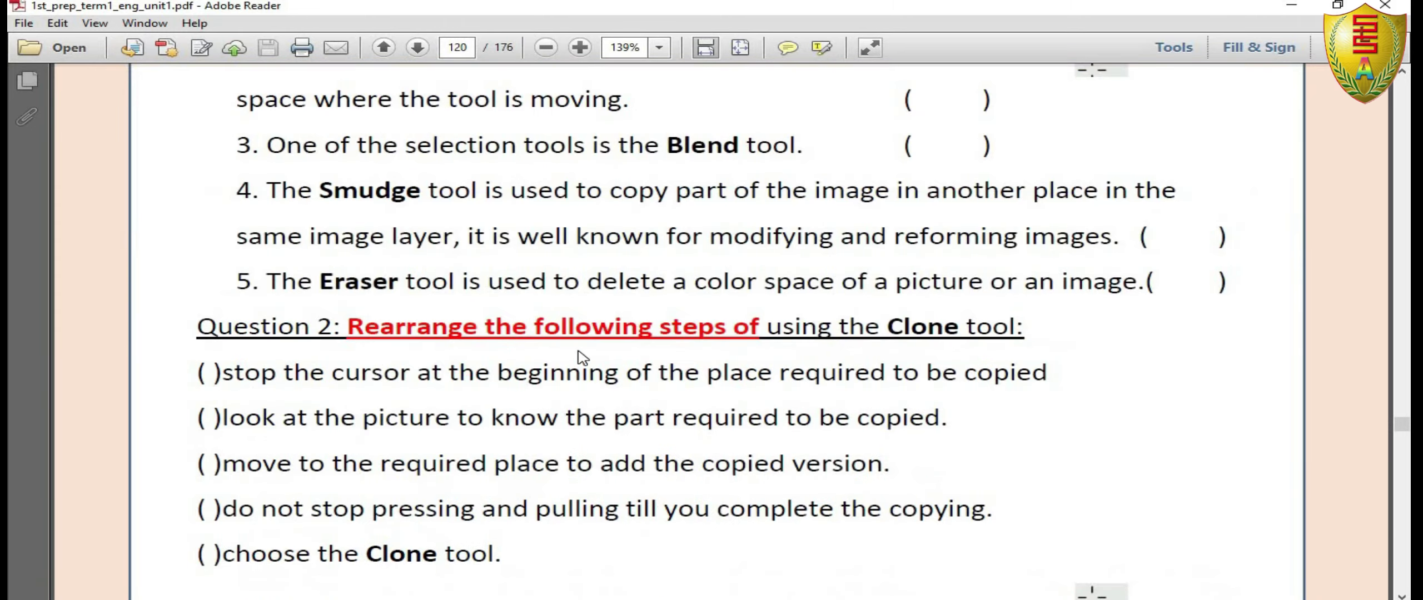
{"action": "scroll", "coordinate": [582, 357], "scroll_direction": "down", "scroll_amount": 10}
{"action": "scroll", "coordinate": [582, 357], "scroll_direction": "down", "scroll_amount": 8}
{"action": "scroll", "coordinate": [582, 357], "scroll_direction": "down", "scroll_amount": 8}
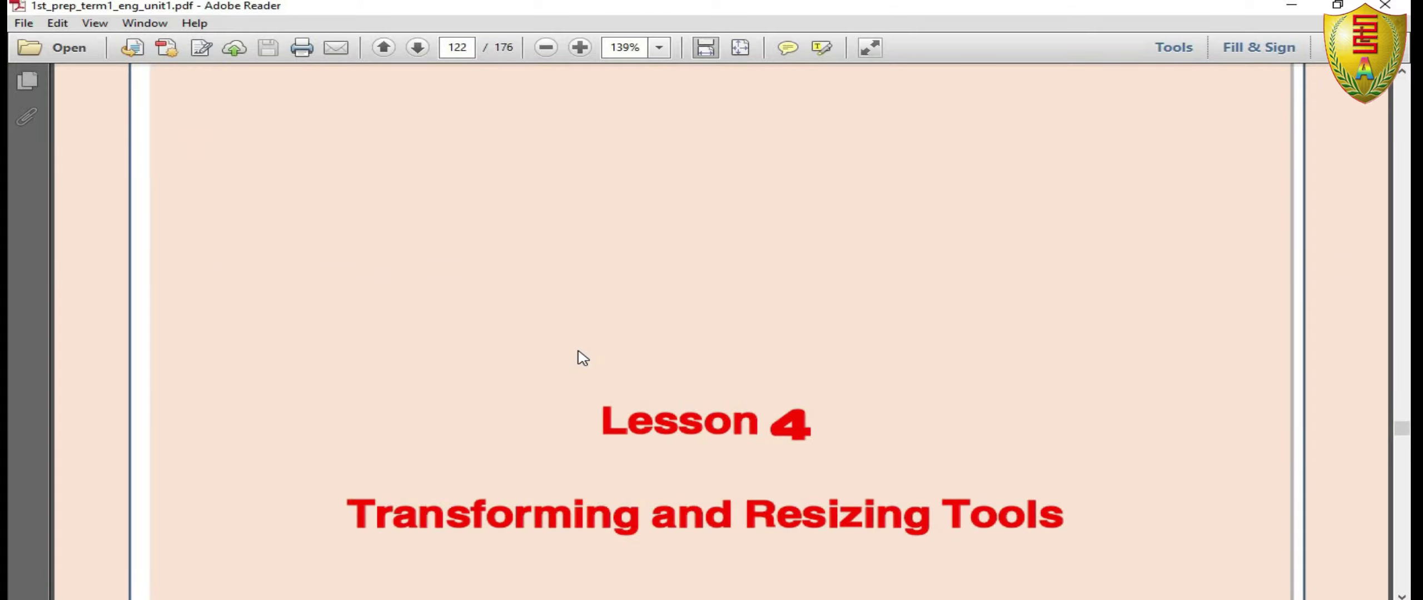
{"action": "scroll", "coordinate": [548, 332], "scroll_direction": "down", "scroll_amount": 8}
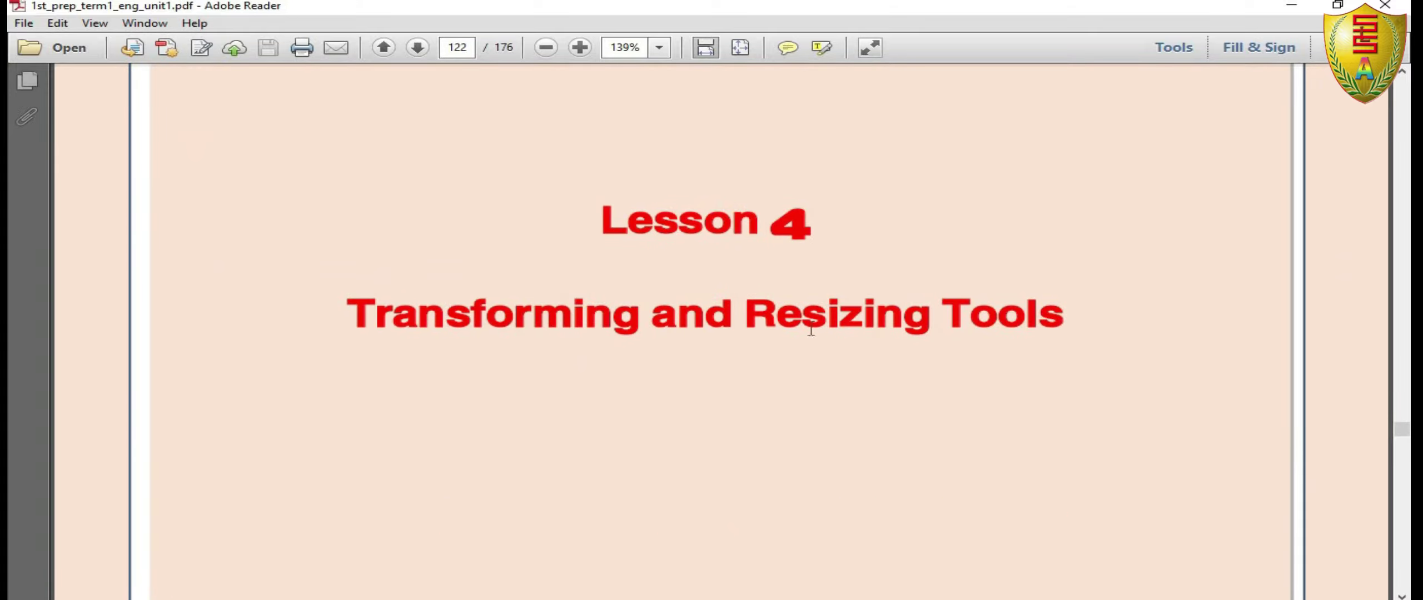
{"action": "scroll", "coordinate": [500, 384], "scroll_direction": "down", "scroll_amount": 8}
{"action": "scroll", "coordinate": [534, 420], "scroll_direction": "down", "scroll_amount": 8}
{"action": "scroll", "coordinate": [550, 412], "scroll_direction": "down", "scroll_amount": 10}
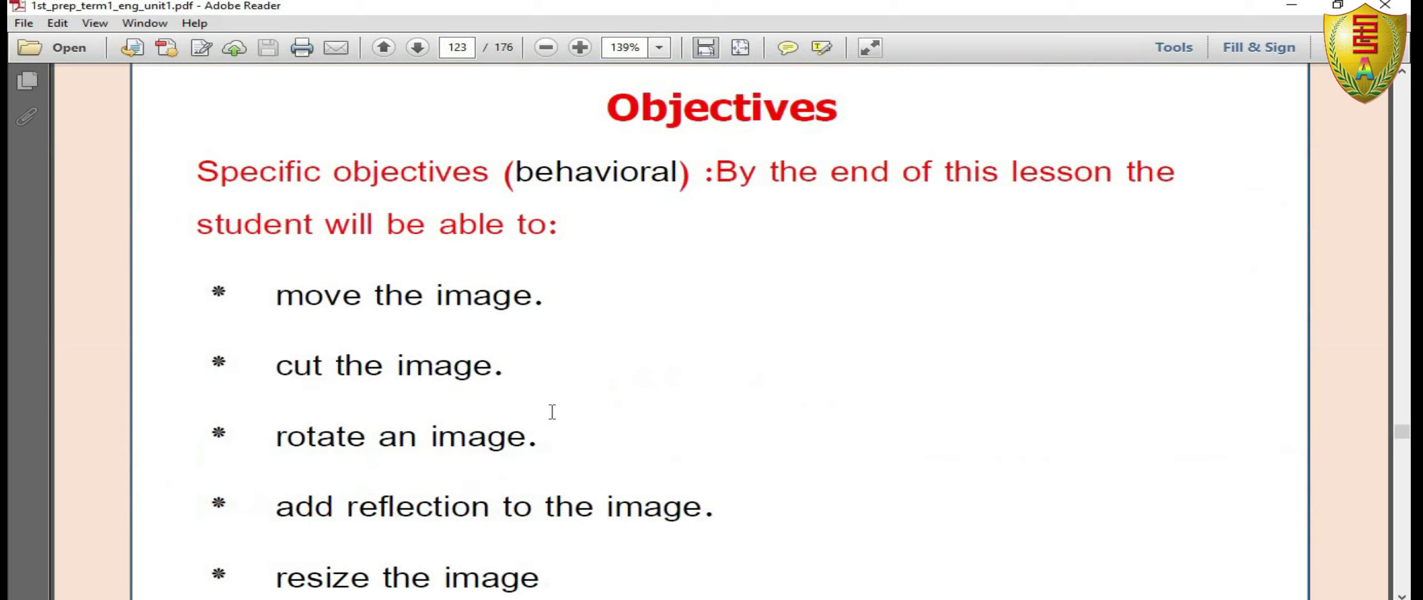
{"action": "scroll", "coordinate": [555, 417], "scroll_direction": "down", "scroll_amount": 8}
{"action": "scroll", "coordinate": [557, 420], "scroll_direction": "down", "scroll_amount": 8}
{"action": "scroll", "coordinate": [556, 417], "scroll_direction": "down", "scroll_amount": 8}
{"action": "scroll", "coordinate": [553, 414], "scroll_direction": "down", "scroll_amount": 3}
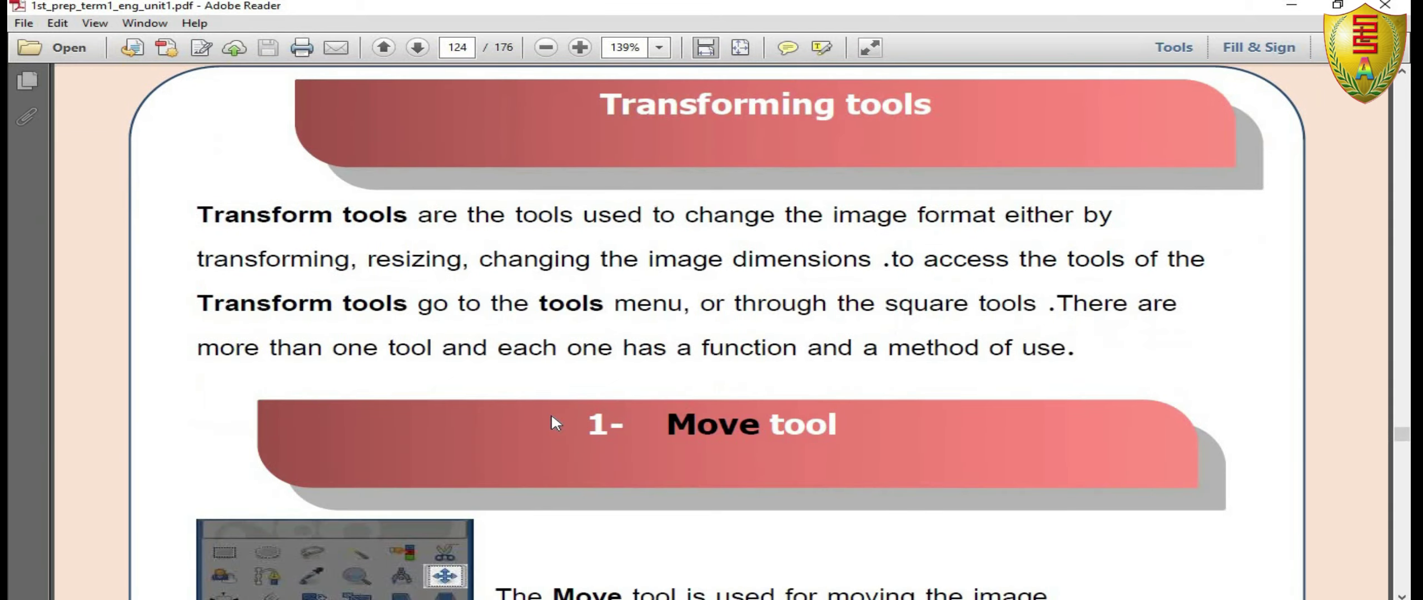
{"action": "scroll", "coordinate": [557, 414], "scroll_direction": "down", "scroll_amount": 5}
{"action": "scroll", "coordinate": [559, 420], "scroll_direction": "down", "scroll_amount": 3}
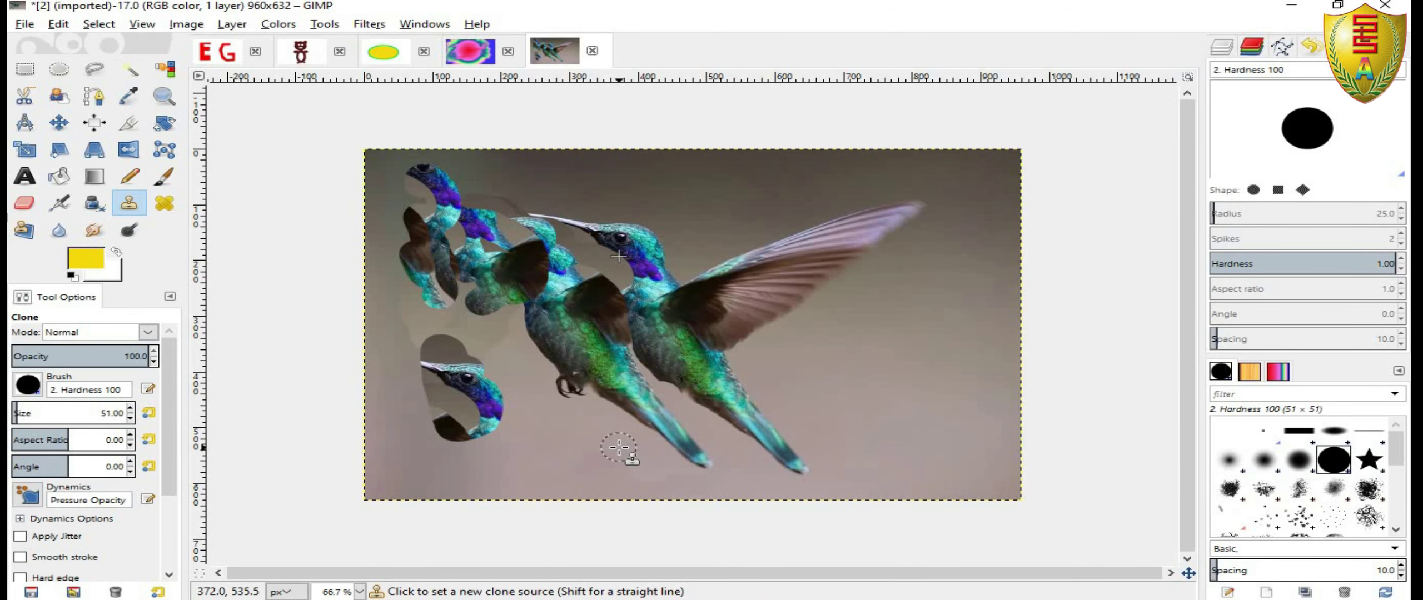
Undo the cloning, then drag the hummingbird layer around the canvas with the Move tool.
{"action": "key", "text": "ctrl+z"}
{"action": "key", "text": "ctrl+z"}
{"action": "key", "text": "ctrl+z"}
{"action": "key", "text": "ctrl+z"}
{"action": "key", "text": "ctrl+z"}
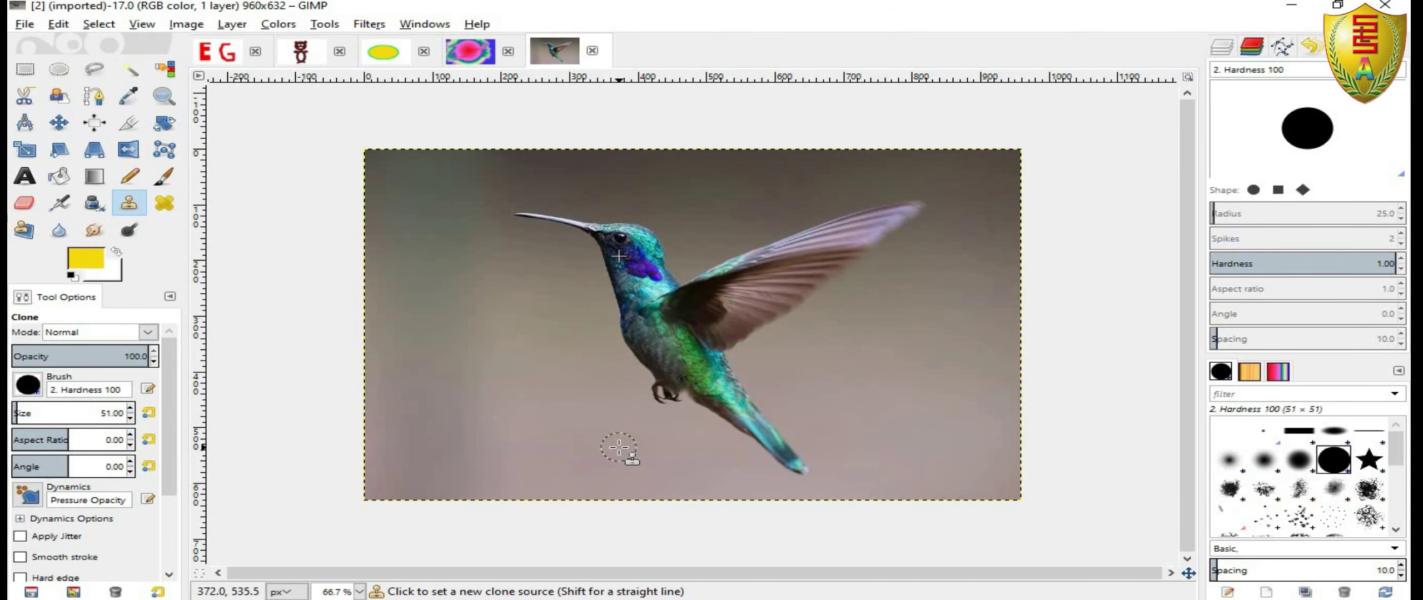
{"action": "left_click", "coordinate": [618, 447], "text": "ctrl"}
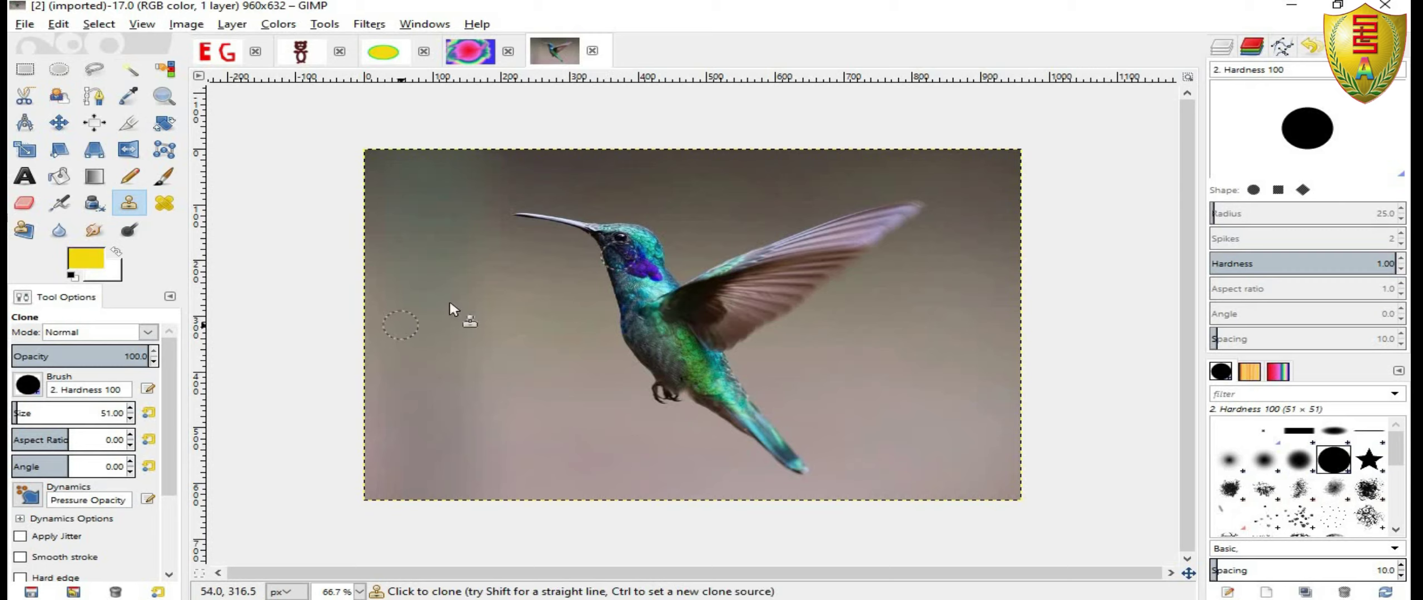
{"action": "left_click", "coordinate": [58, 125]}
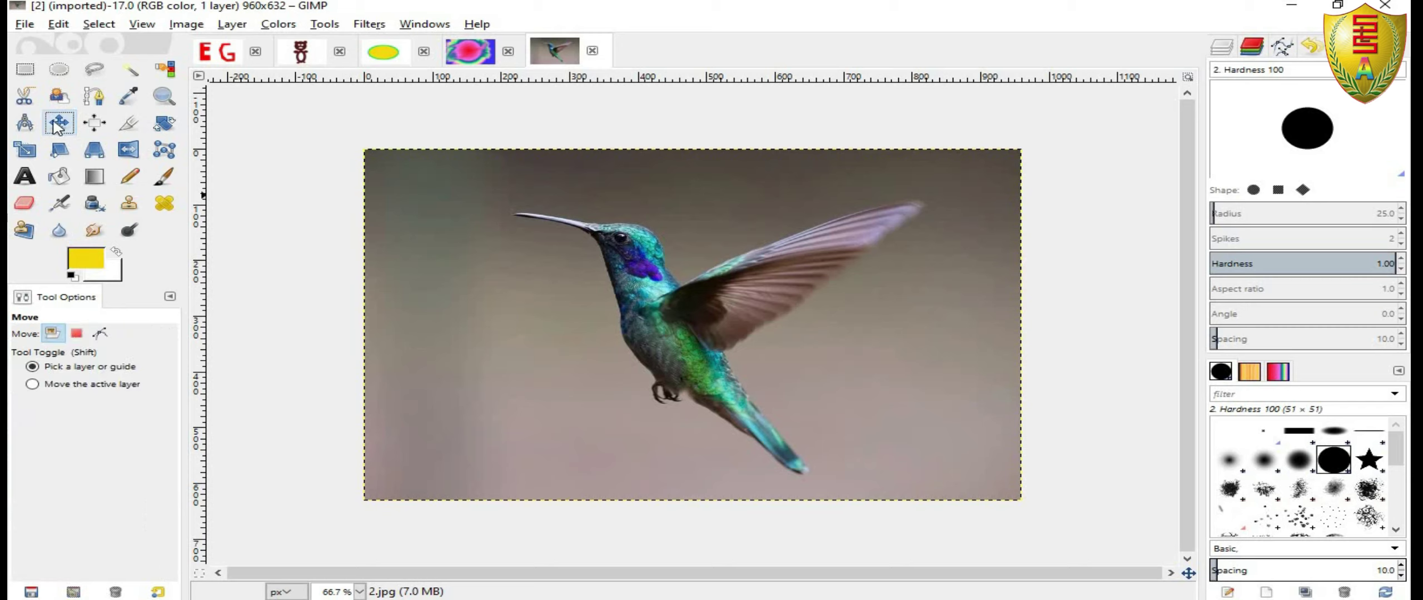
{"action": "left_click", "coordinate": [331, 27]}
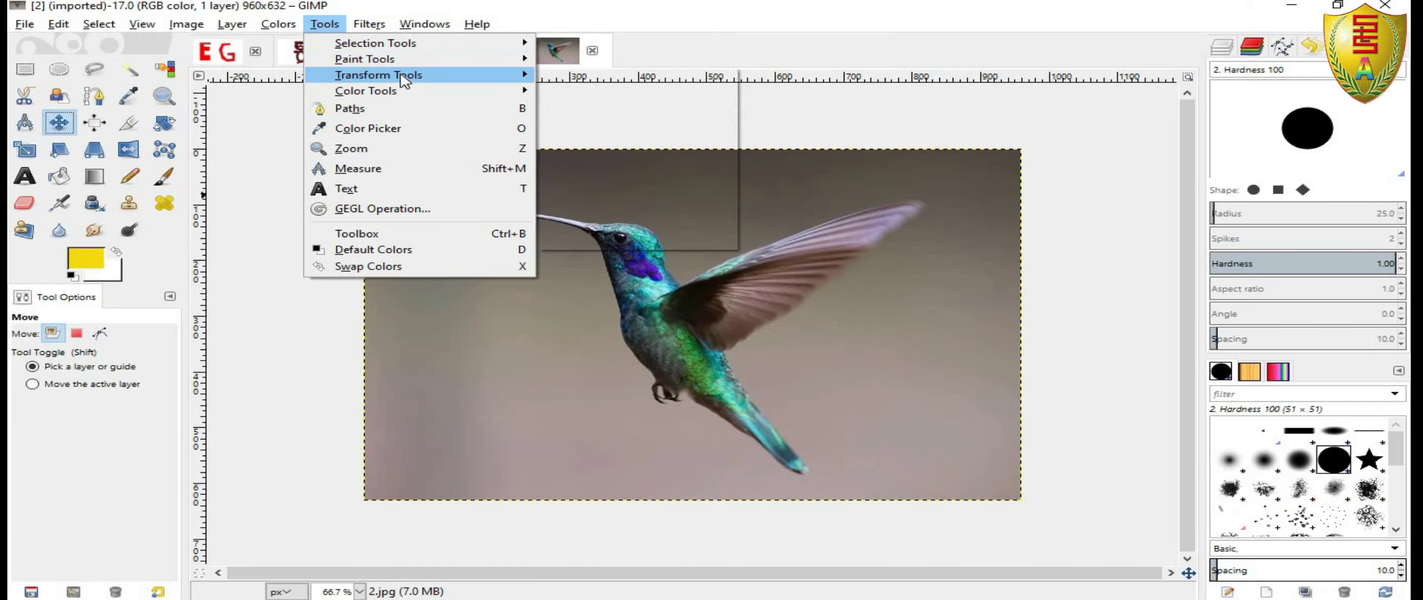
{"action": "mouse_move", "coordinate": [378, 74]}
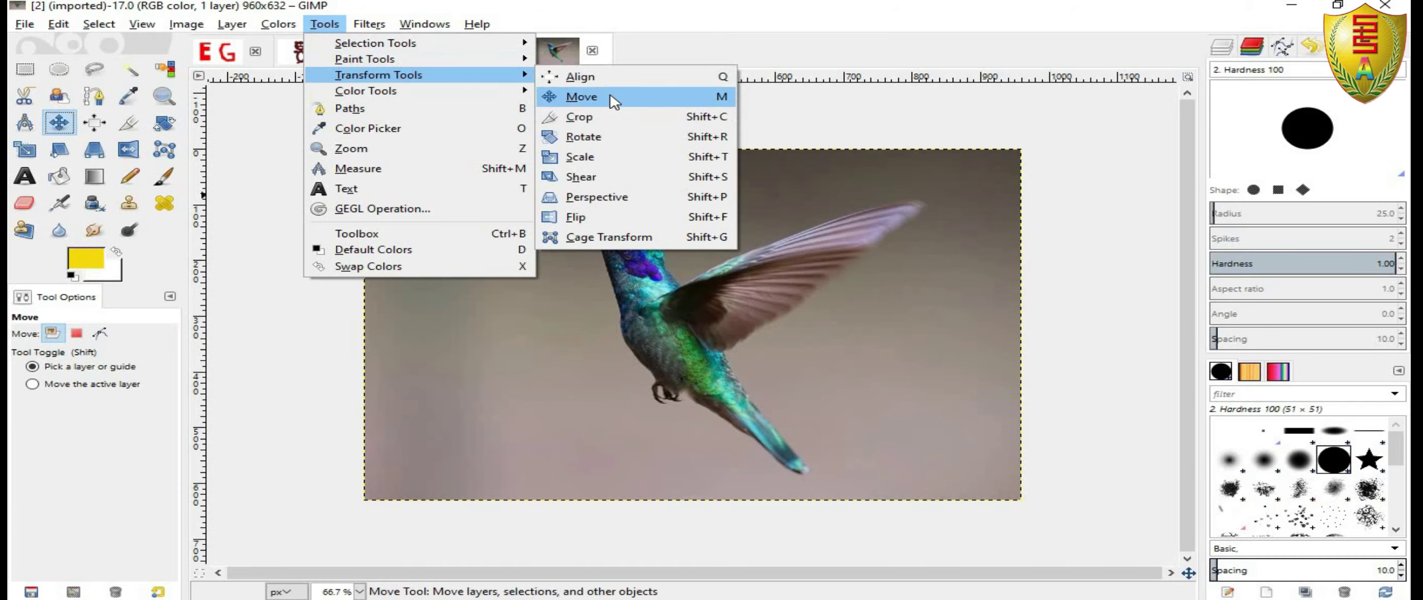
{"action": "left_click", "coordinate": [628, 97]}
{"action": "mouse_move", "coordinate": [696, 323]}
{"action": "left_mouse_down"}
{"action": "mouse_move", "coordinate": [648, 316]}
{"action": "mouse_move", "coordinate": [578, 353]}
{"action": "left_mouse_up"}
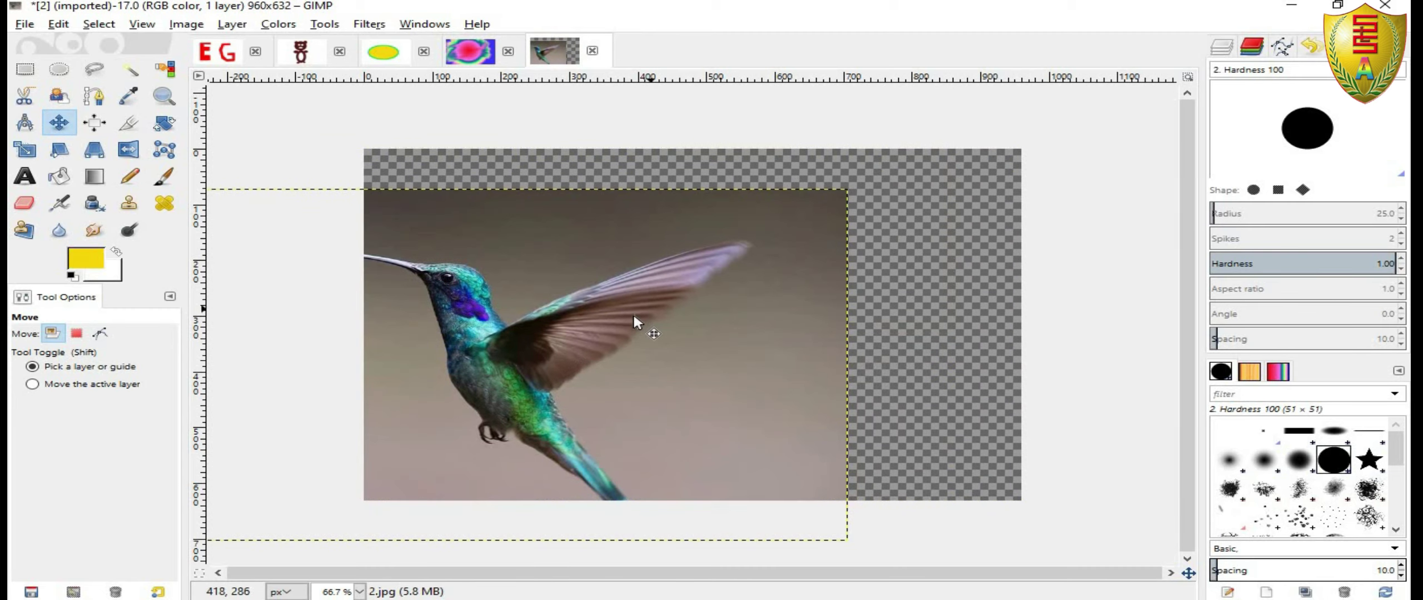
{"action": "mouse_move", "coordinate": [633, 317]}
{"action": "left_mouse_down"}
{"action": "mouse_move", "coordinate": [606, 353]}
{"action": "mouse_move", "coordinate": [646, 331]}
{"action": "mouse_move", "coordinate": [692, 336]}
{"action": "mouse_move", "coordinate": [677, 320]}
{"action": "mouse_move", "coordinate": [692, 318]}
{"action": "left_mouse_up"}
Scroll to the Crop Tool section and highlight the phrase 'cut a part of the image'.
{"action": "scroll", "coordinate": [673, 373], "scroll_direction": "down", "scroll_amount": 3}
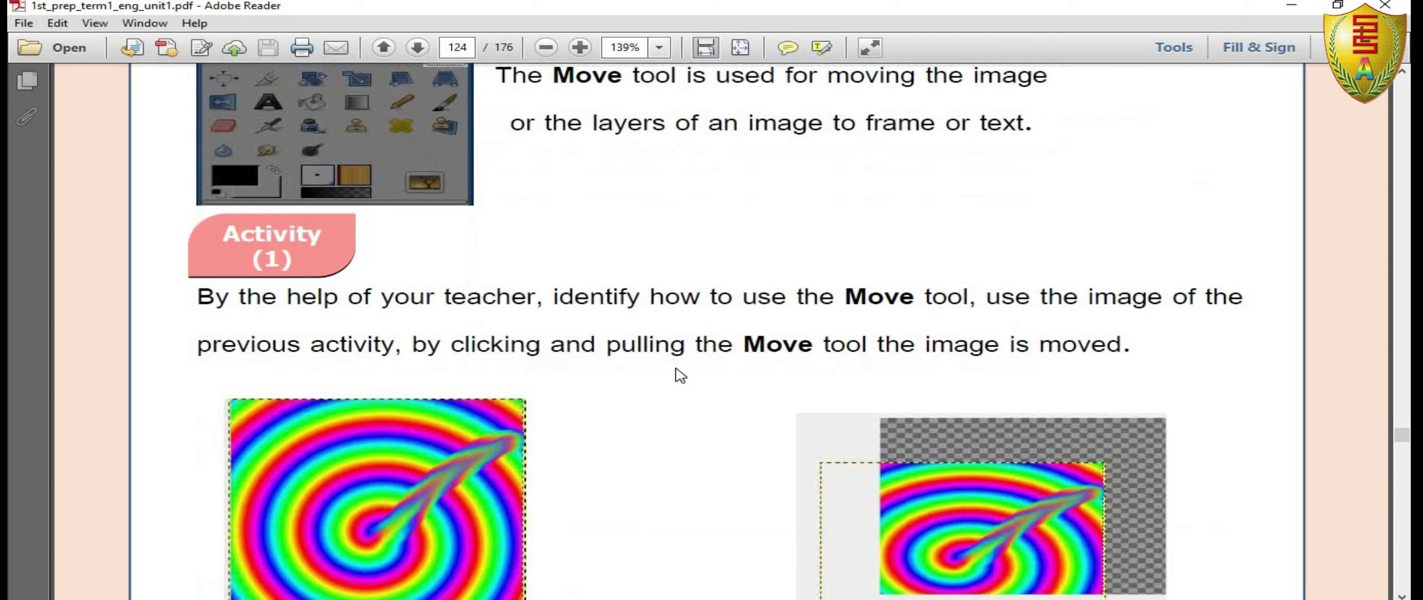
{"action": "scroll", "coordinate": [672, 374], "scroll_direction": "down", "scroll_amount": 3}
{"action": "scroll", "coordinate": [672, 377], "scroll_direction": "down", "scroll_amount": 5}
{"action": "scroll", "coordinate": [672, 377], "scroll_direction": "down", "scroll_amount": 5}
{"action": "scroll", "coordinate": [671, 372], "scroll_direction": "down", "scroll_amount": 5}
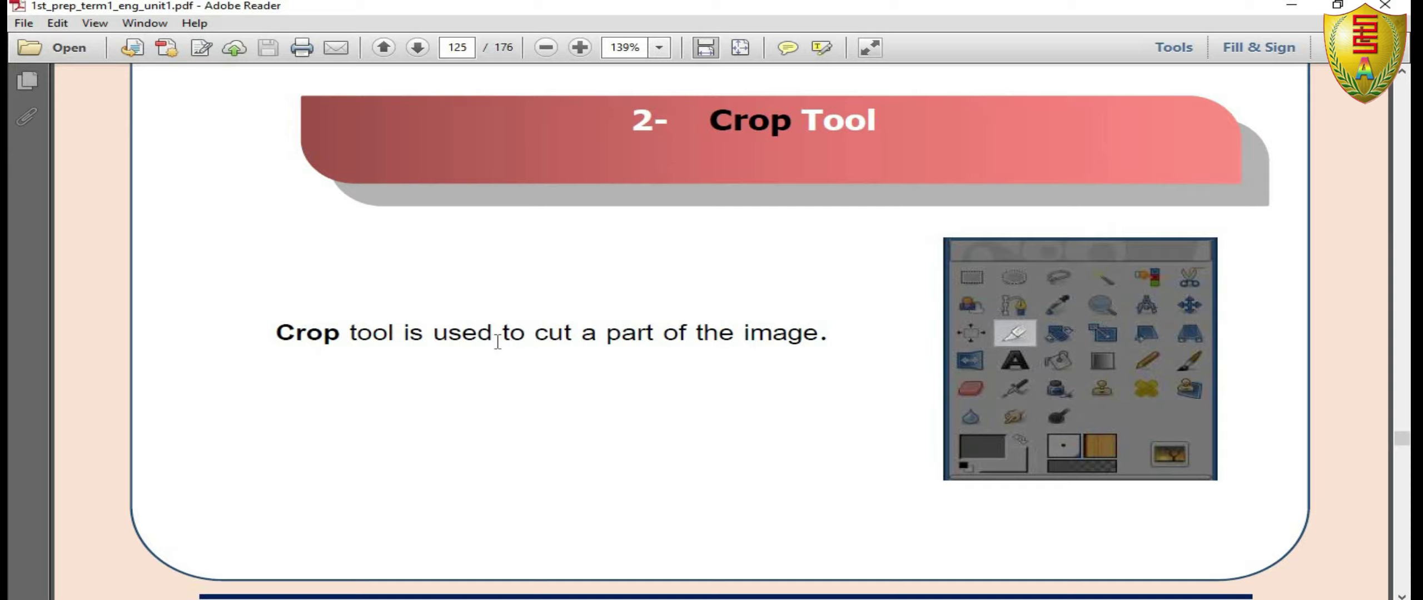
{"action": "left_click_drag", "start_coordinate": [535, 332], "coordinate": [760, 339]}
Read the Activity (3) cropping steps on page 126, then return to the hummingbird image.
{"action": "scroll", "coordinate": [621, 311], "scroll_direction": "down", "scroll_amount": 3}
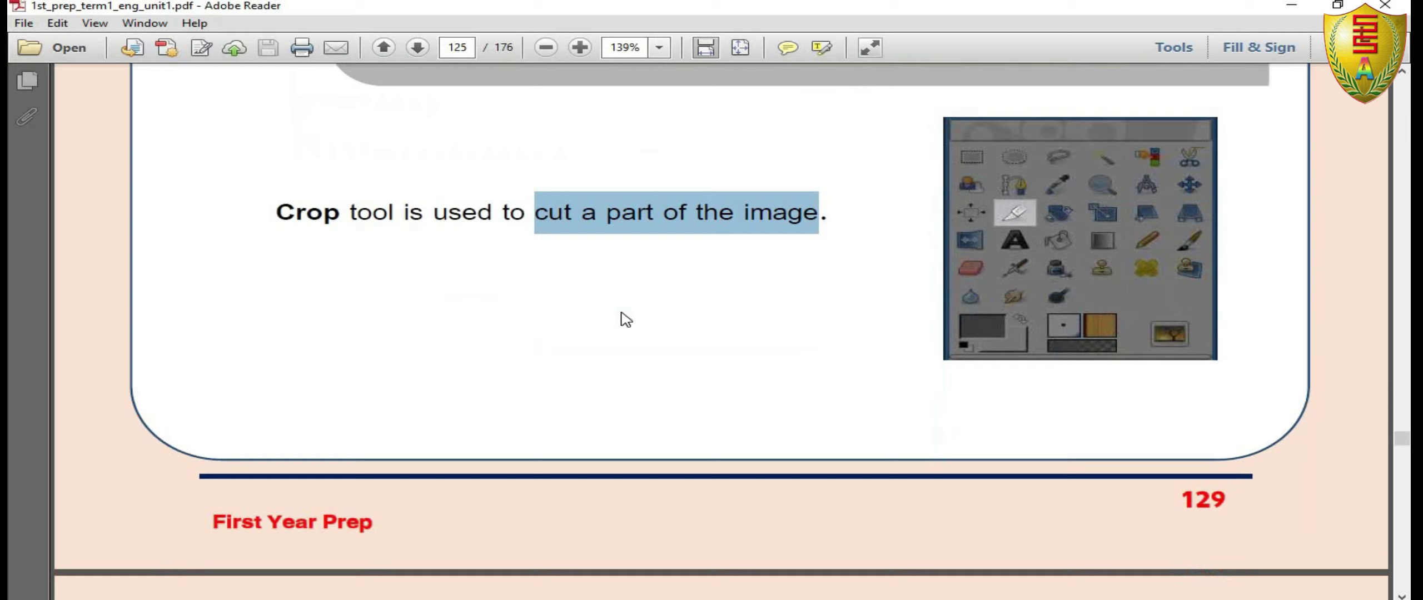
{"action": "scroll", "coordinate": [621, 318], "scroll_direction": "down", "scroll_amount": 3}
{"action": "scroll", "coordinate": [625, 320], "scroll_direction": "up", "scroll_amount": 3}
{"action": "scroll", "coordinate": [629, 322], "scroll_direction": "down", "scroll_amount": 5}
{"action": "scroll", "coordinate": [626, 337], "scroll_direction": "down", "scroll_amount": 5}
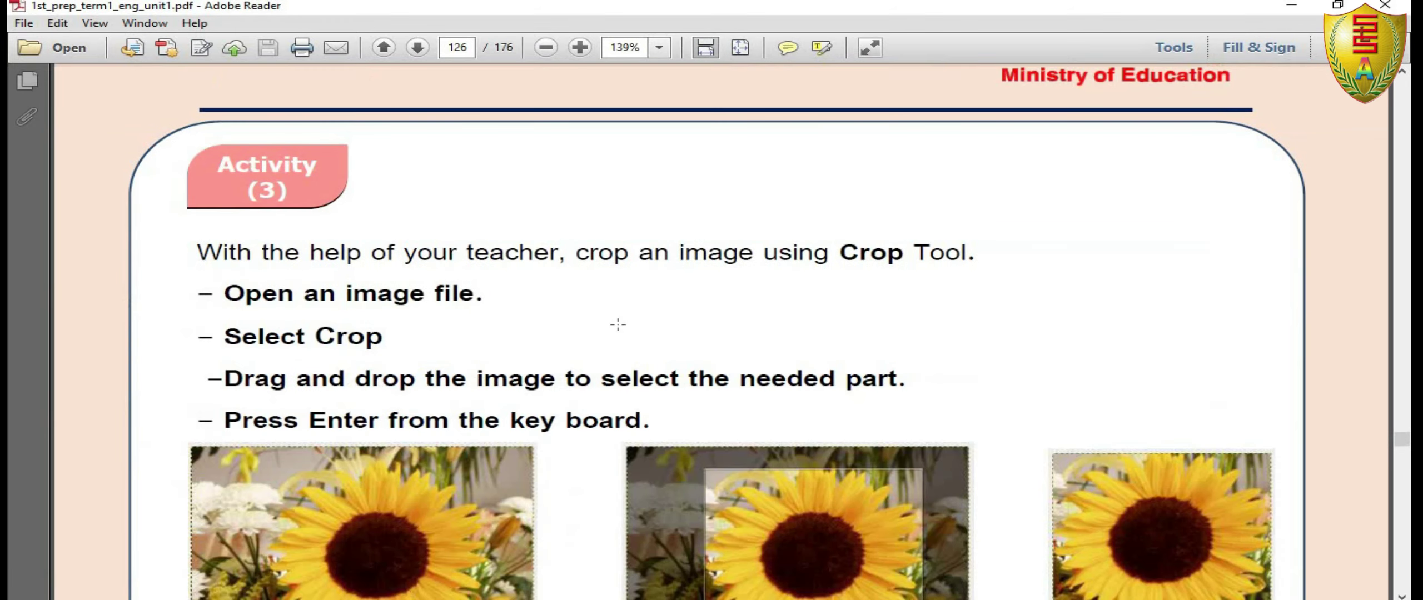
{"action": "scroll", "coordinate": [617, 320], "scroll_direction": "down", "scroll_amount": 3}
{"action": "key", "text": "alt+Tab"}
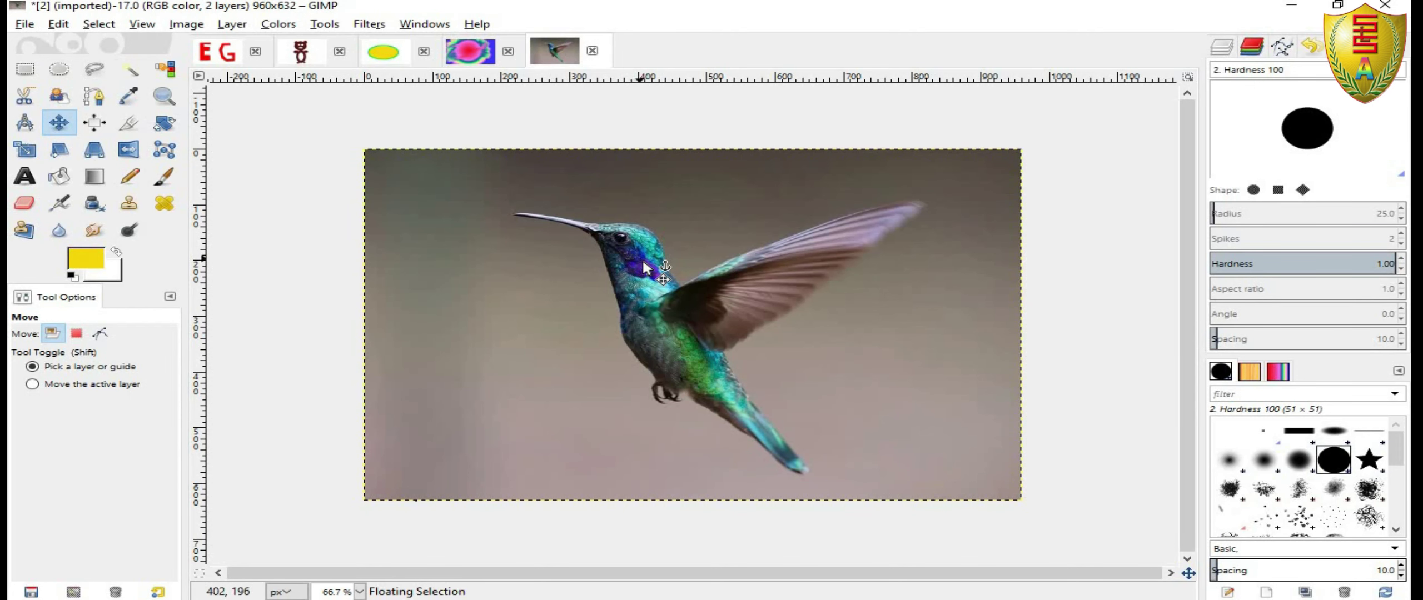
Nudge the floating selection up-left, then recheck the crop activity in the textbook.
{"action": "left_click_drag", "start_coordinate": [636, 255], "coordinate": [610, 249]}
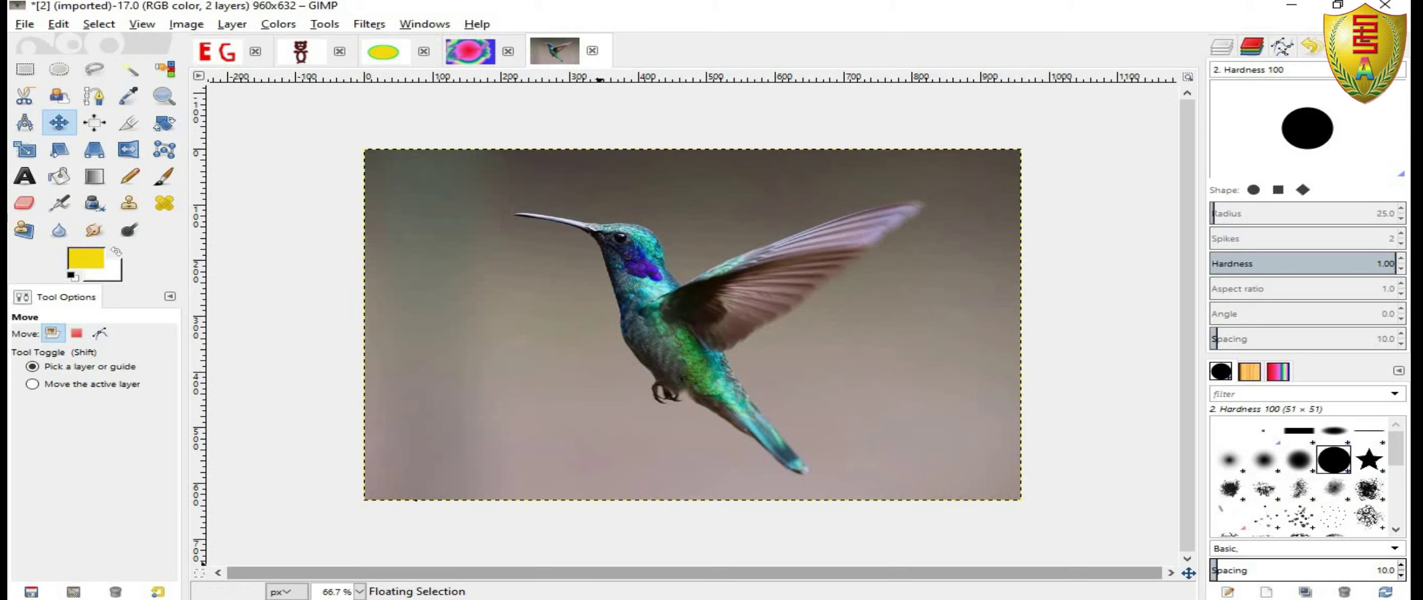
{"action": "key", "text": "alt+Tab"}
{"action": "scroll", "coordinate": [716, 343], "scroll_direction": "up", "scroll_amount": 5}
{"action": "scroll", "coordinate": [716, 343], "scroll_direction": "up", "scroll_amount": 7}
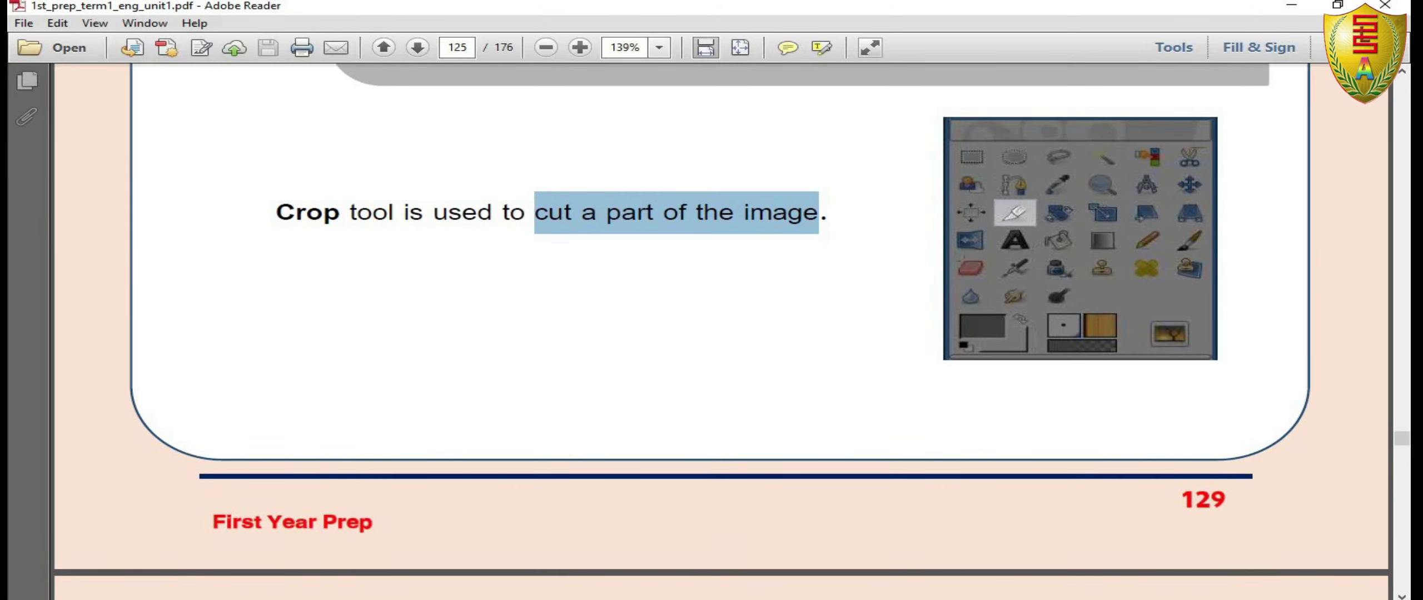
{"action": "scroll", "coordinate": [902, 279], "scroll_direction": "down", "scroll_amount": 5}
{"action": "scroll", "coordinate": [902, 280], "scroll_direction": "down", "scroll_amount": 6}
{"action": "key", "text": "alt+Tab"}
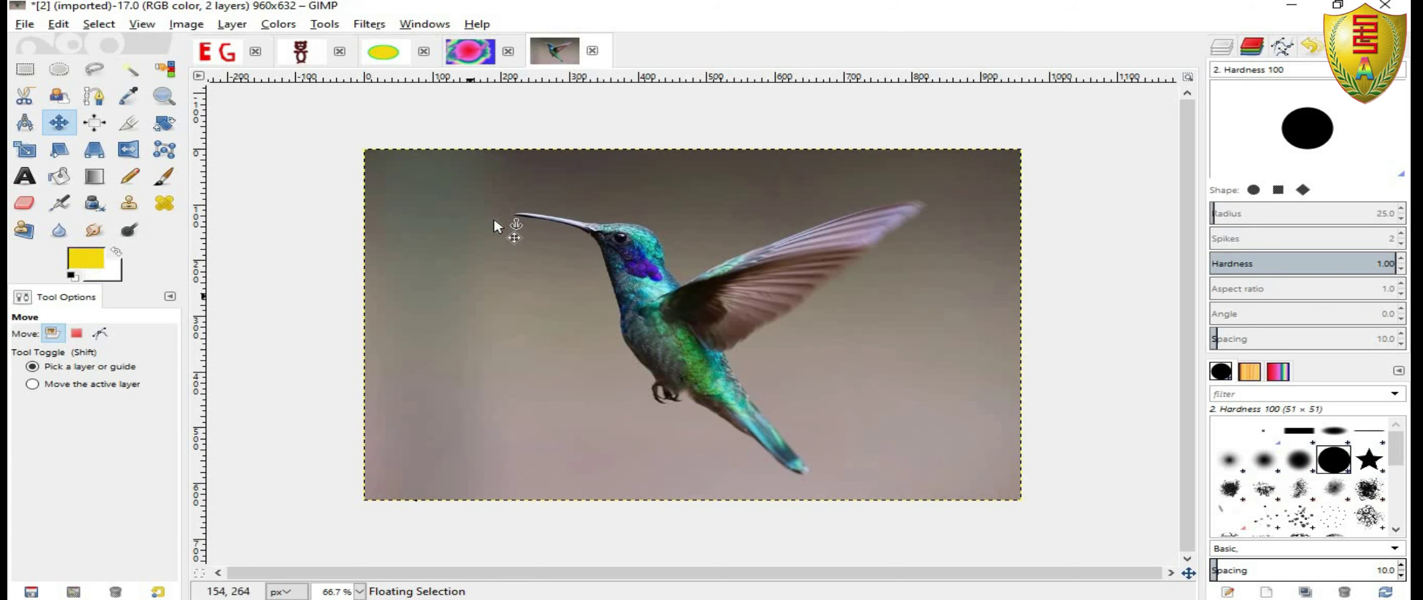
Crop the photo to a 499×426 bird region and undo, then crop to the wing and undo.
{"action": "left_click", "coordinate": [126, 128]}
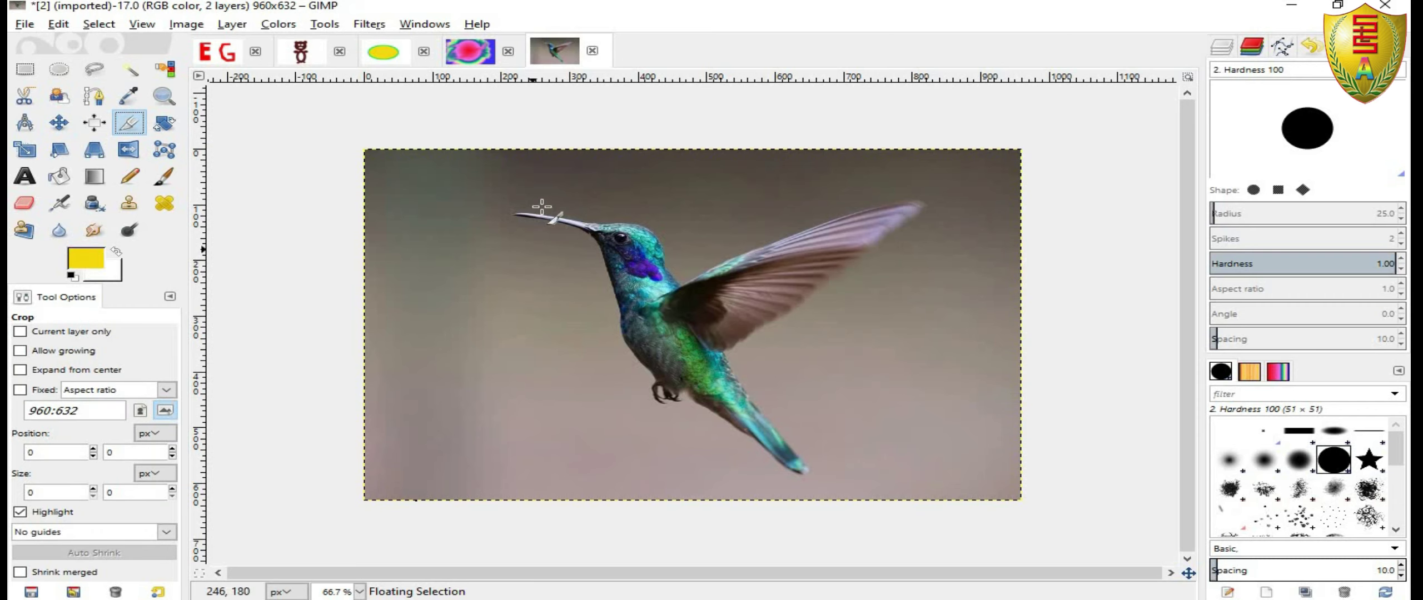
{"action": "left_click_drag", "start_coordinate": [494, 193], "coordinate": [836, 429]}
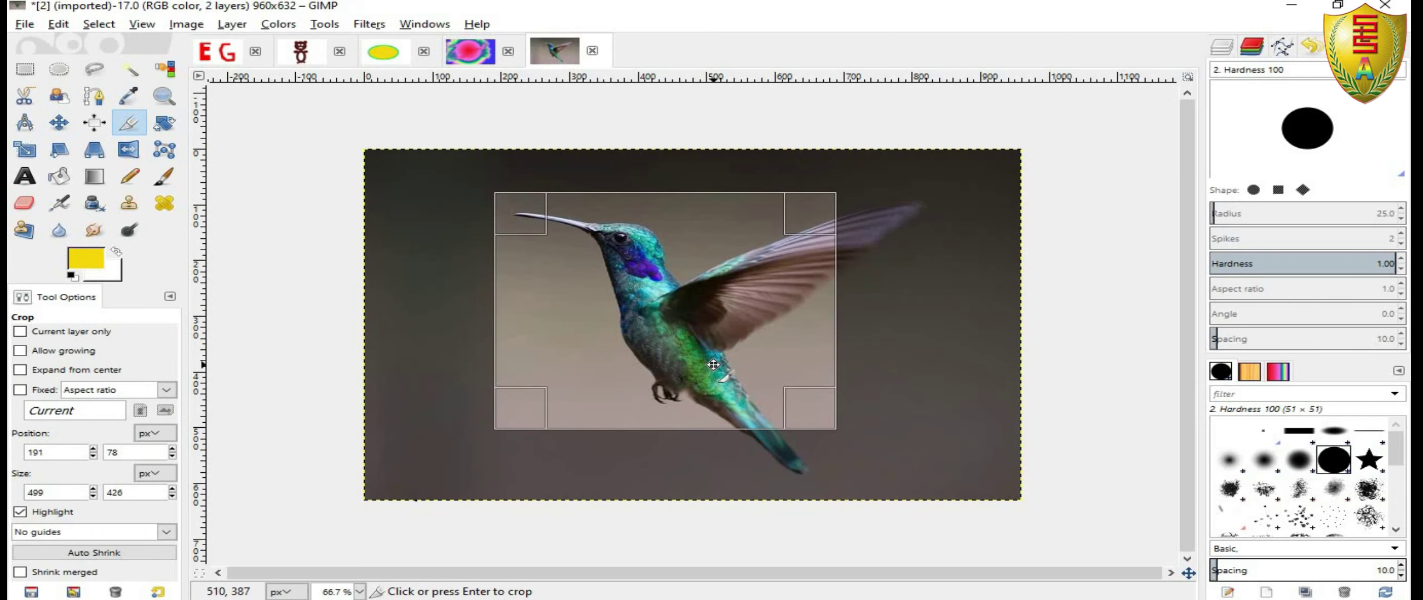
{"action": "left_click", "coordinate": [713, 365]}
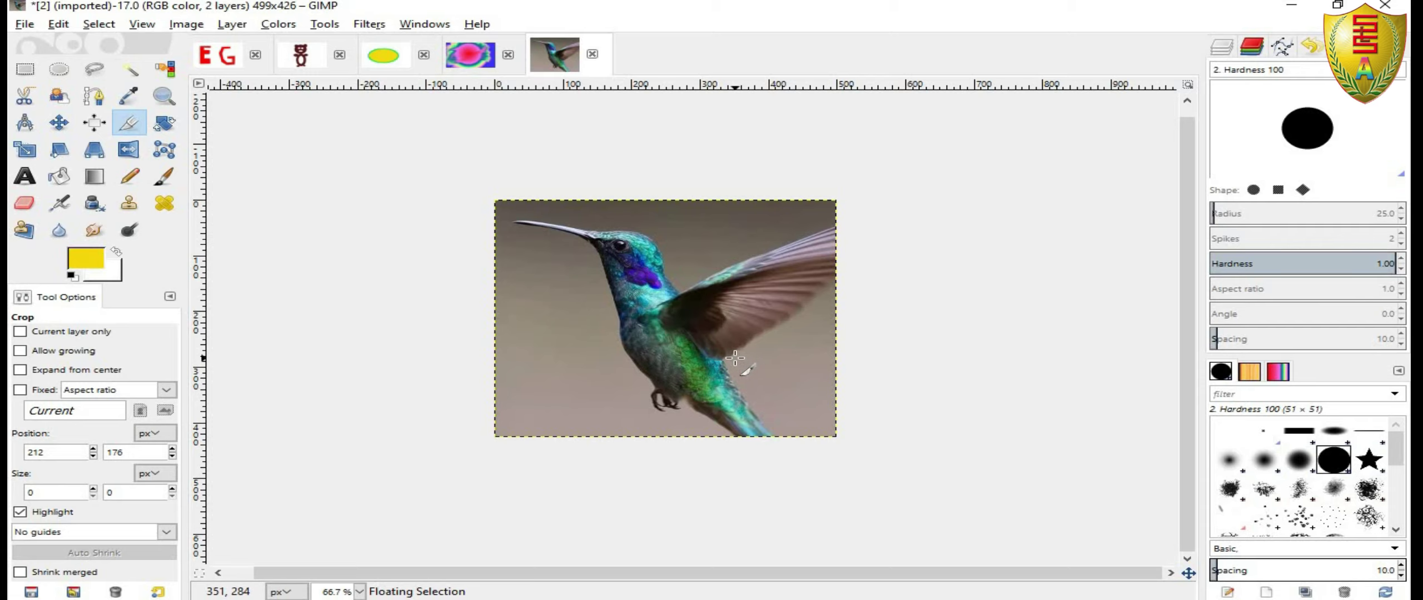
{"action": "key", "text": "ctrl+z"}
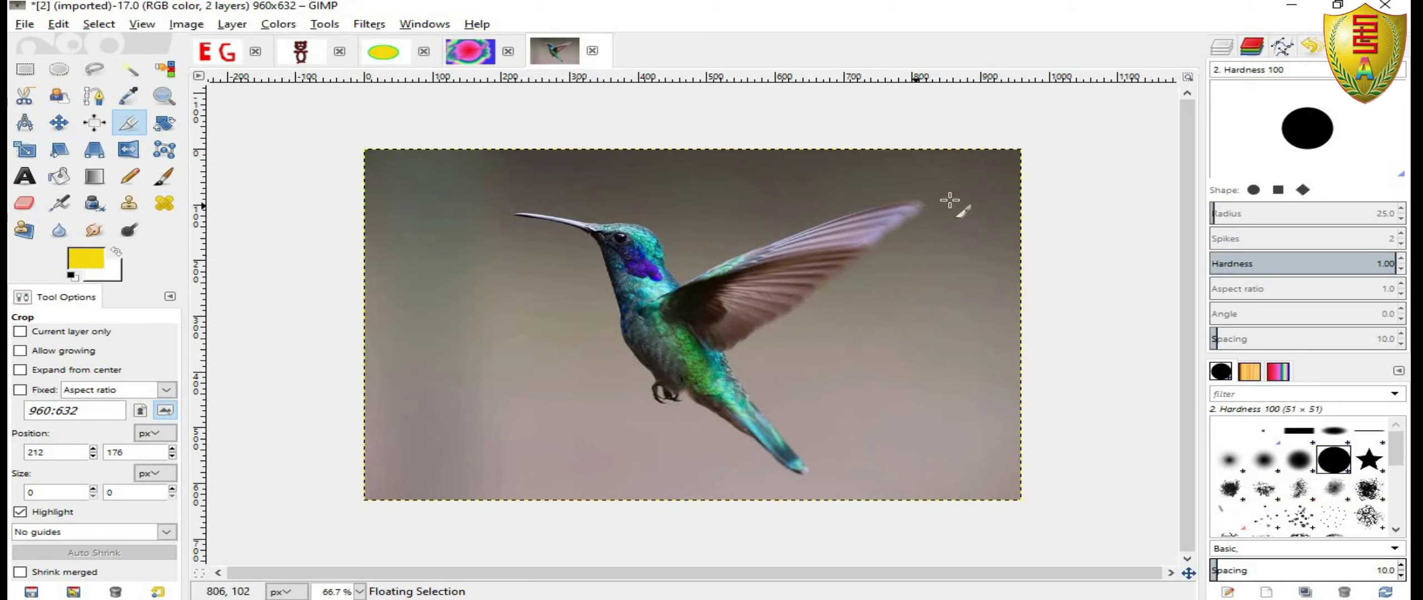
{"action": "left_click_drag", "start_coordinate": [951, 187], "coordinate": [675, 376]}
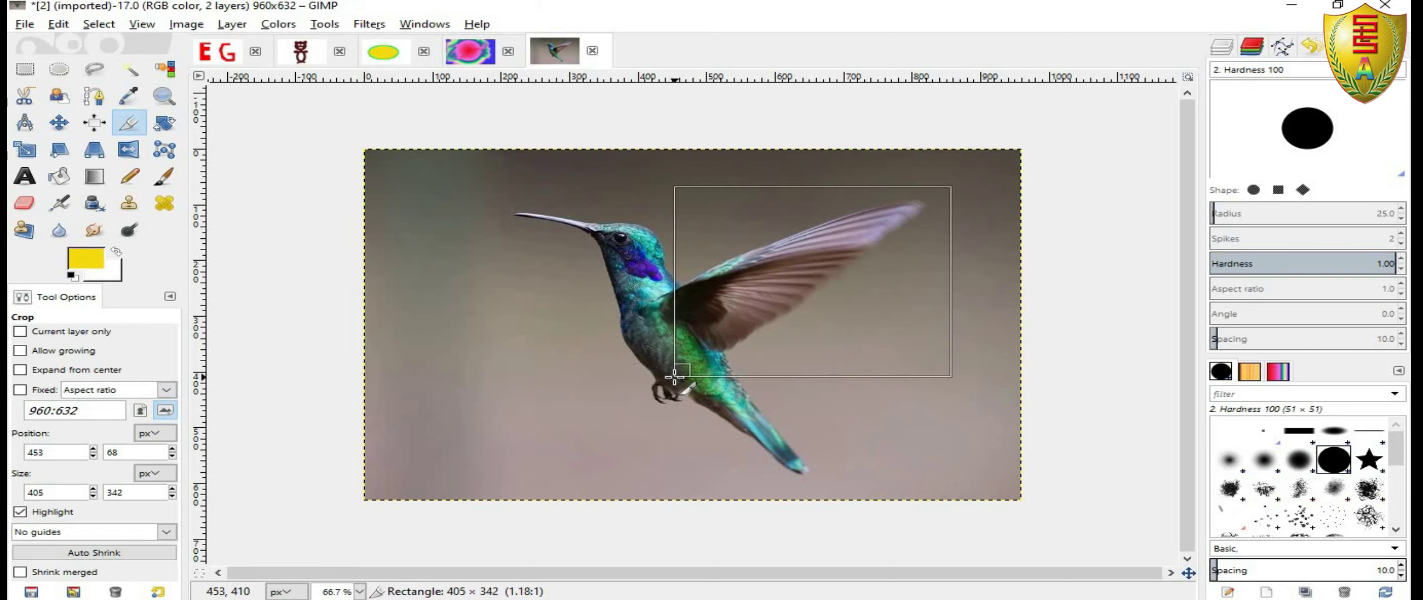
{"action": "left_click", "coordinate": [779, 295]}
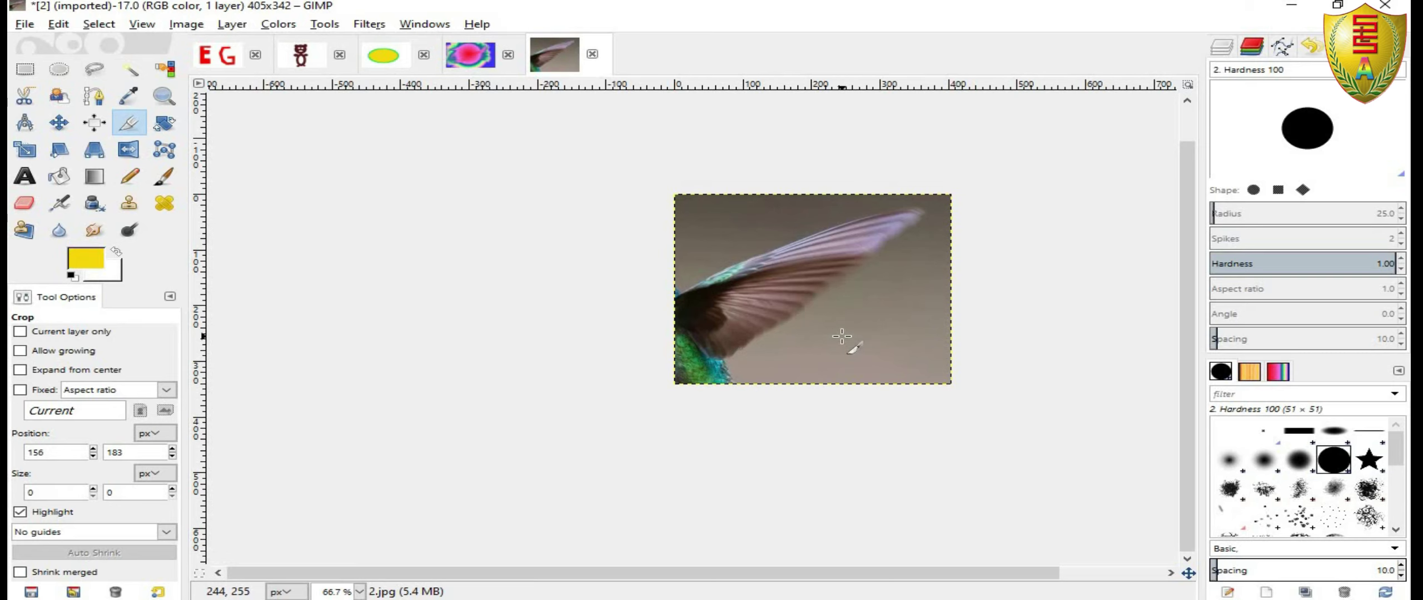
{"action": "key", "text": "ctrl+v"}
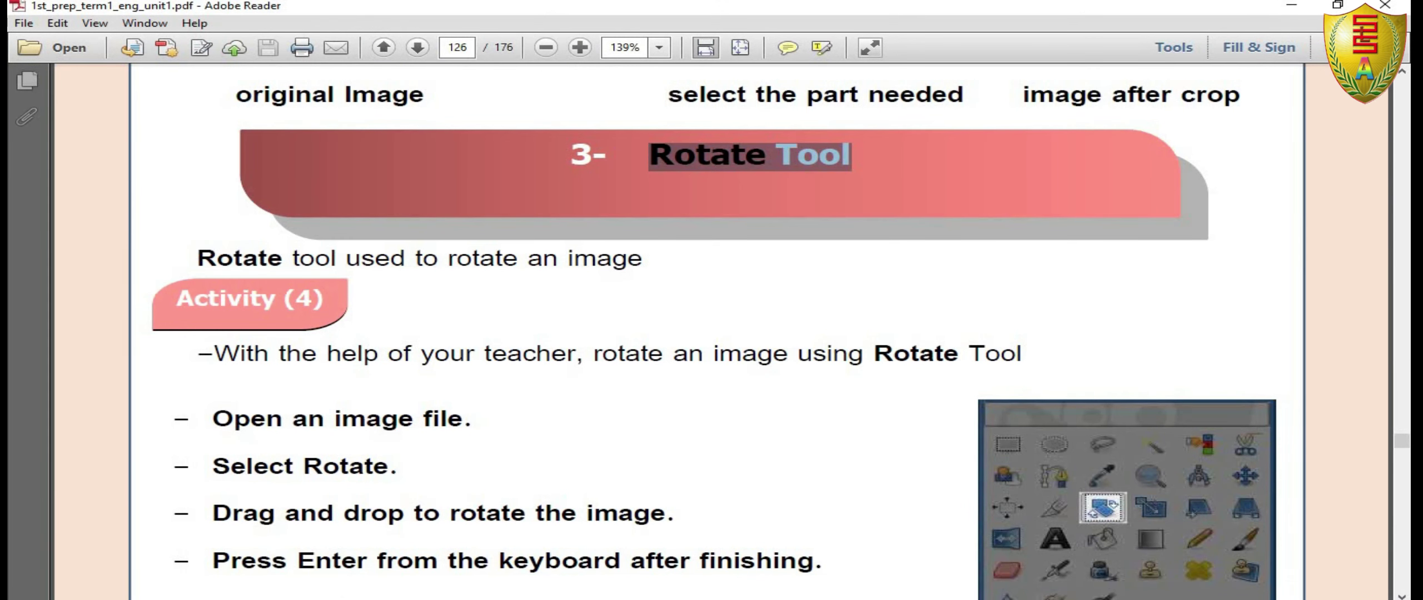
Read the textbook's Rotate Tool activity, then return to the hummingbird image.
{"action": "left_click", "coordinate": [723, 193]}
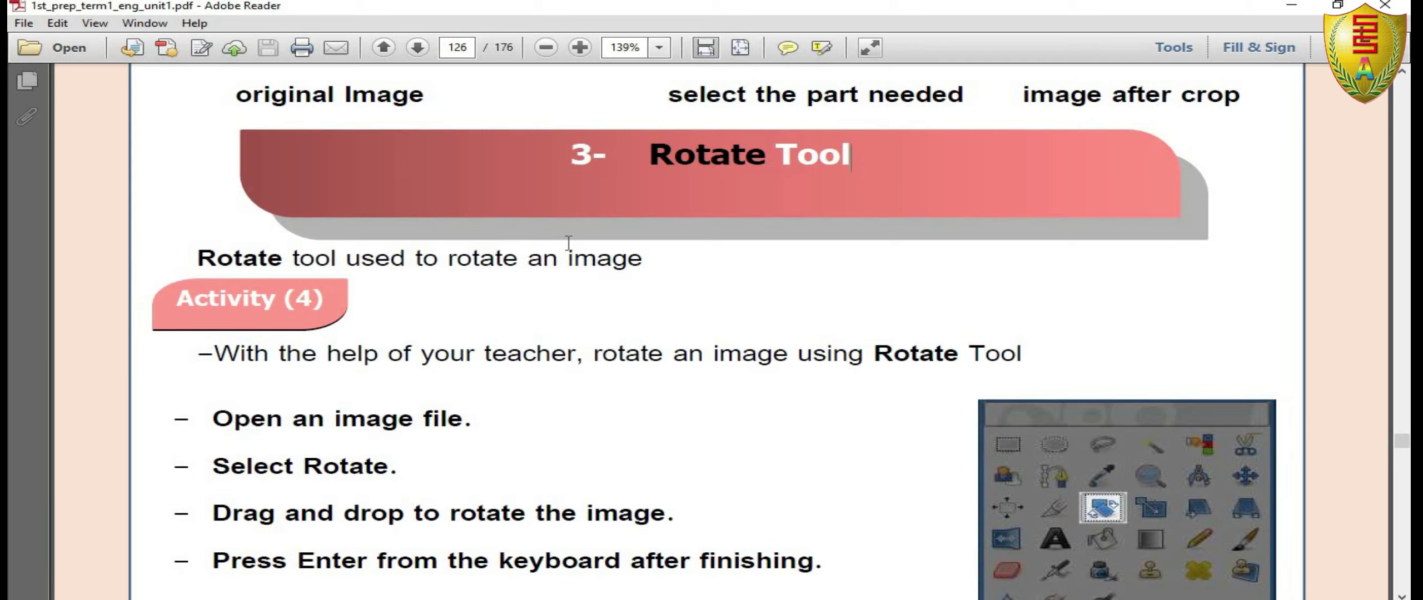
{"action": "scroll", "coordinate": [568, 243], "scroll_direction": "down", "scroll_amount": 3}
{"action": "scroll", "coordinate": [565, 267], "scroll_direction": "down", "scroll_amount": 3}
{"action": "scroll", "coordinate": [565, 267], "scroll_direction": "down", "scroll_amount": 6}
{"action": "scroll", "coordinate": [556, 300], "scroll_direction": "down", "scroll_amount": 3}
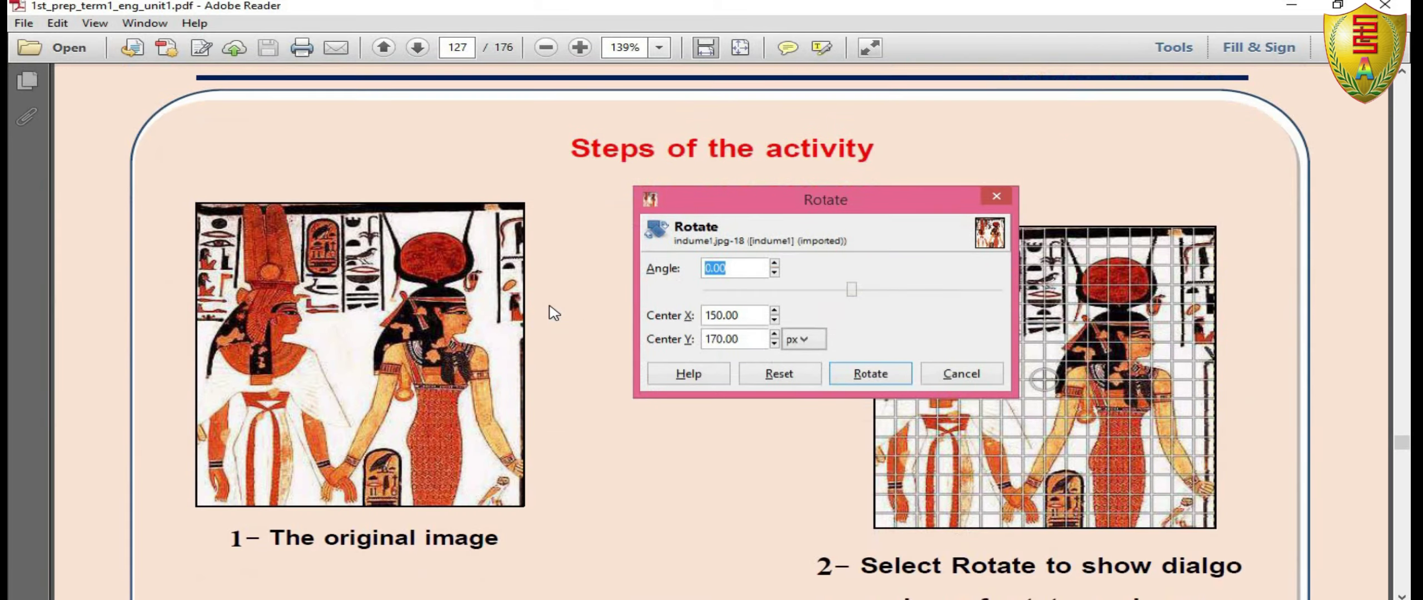
{"action": "scroll", "coordinate": [553, 313], "scroll_direction": "down", "scroll_amount": 3}
{"action": "key", "text": "alt+Tab"}
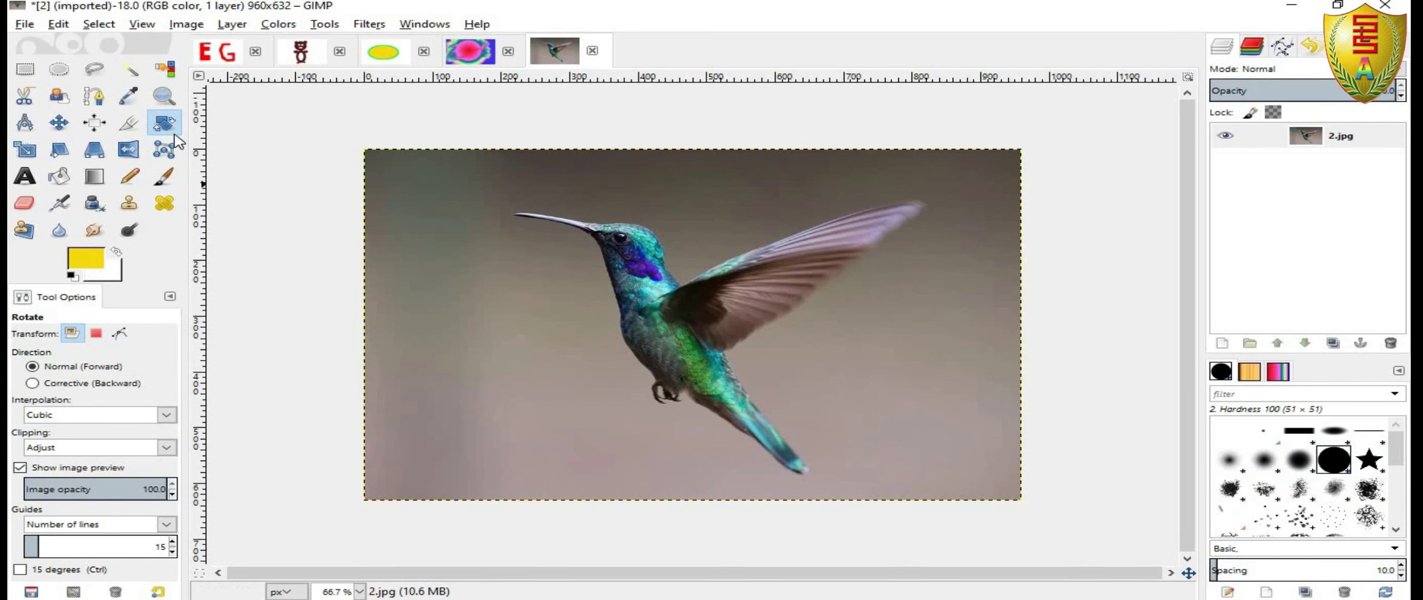
Rotate the hummingbird by 8.57°, 129.91° and -36.35°, then undo back to the original photo.
{"action": "mouse_move", "coordinate": [378, 161]}
{"action": "left_mouse_down"}
{"action": "mouse_move", "coordinate": [502, 310]}
{"action": "mouse_move", "coordinate": [478, 252]}
{"action": "mouse_move", "coordinate": [509, 167]}
{"action": "mouse_move", "coordinate": [490, 180]}
{"action": "left_mouse_up"}
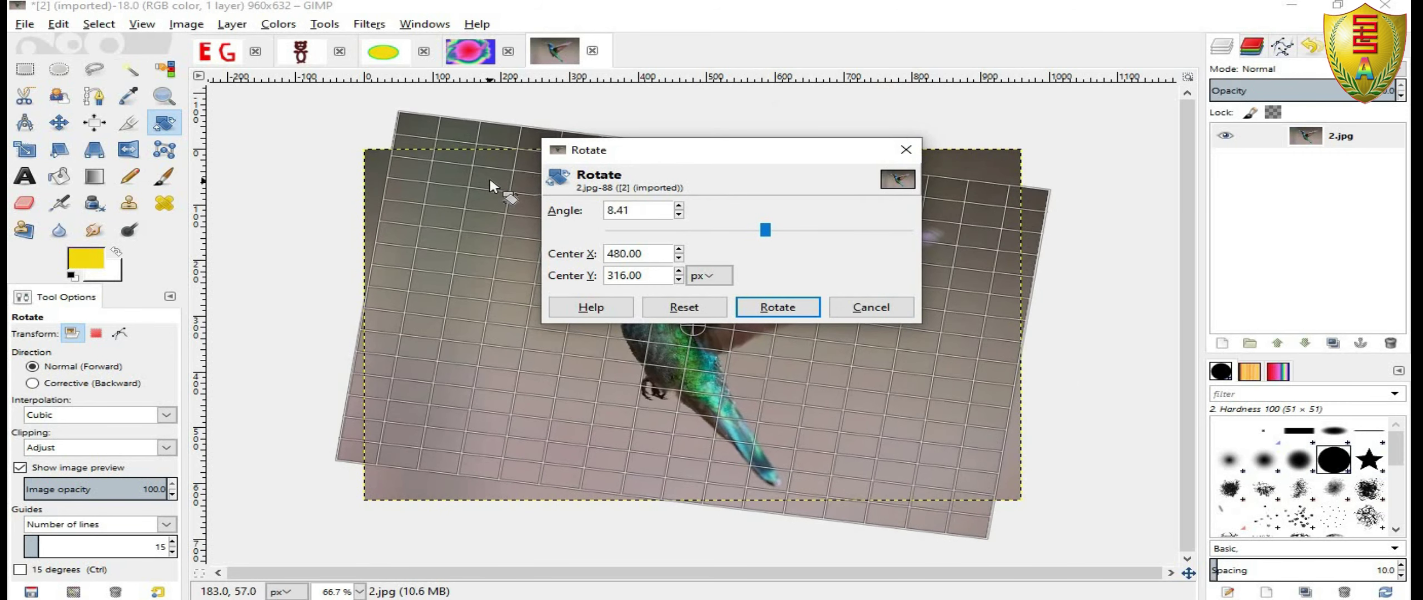
{"action": "left_click", "coordinate": [767, 308]}
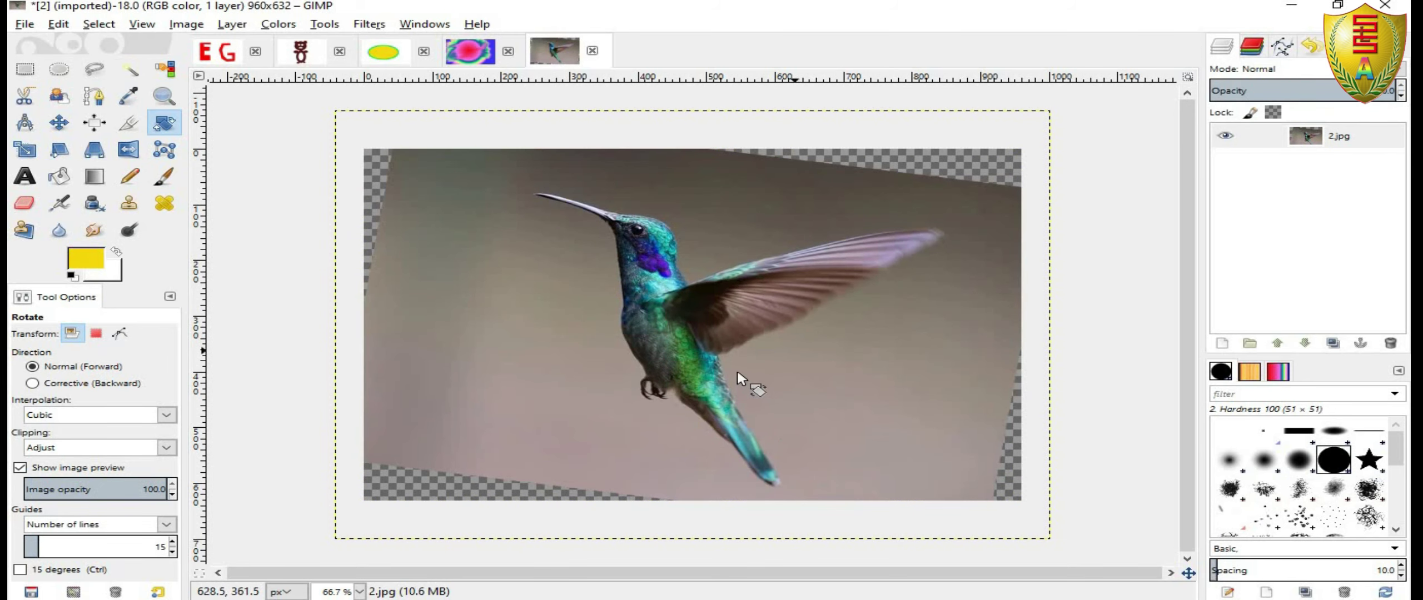
{"action": "mouse_move", "coordinate": [750, 384]}
{"action": "left_mouse_down"}
{"action": "mouse_move", "coordinate": [653, 322]}
{"action": "mouse_move", "coordinate": [734, 329]}
{"action": "left_mouse_up"}
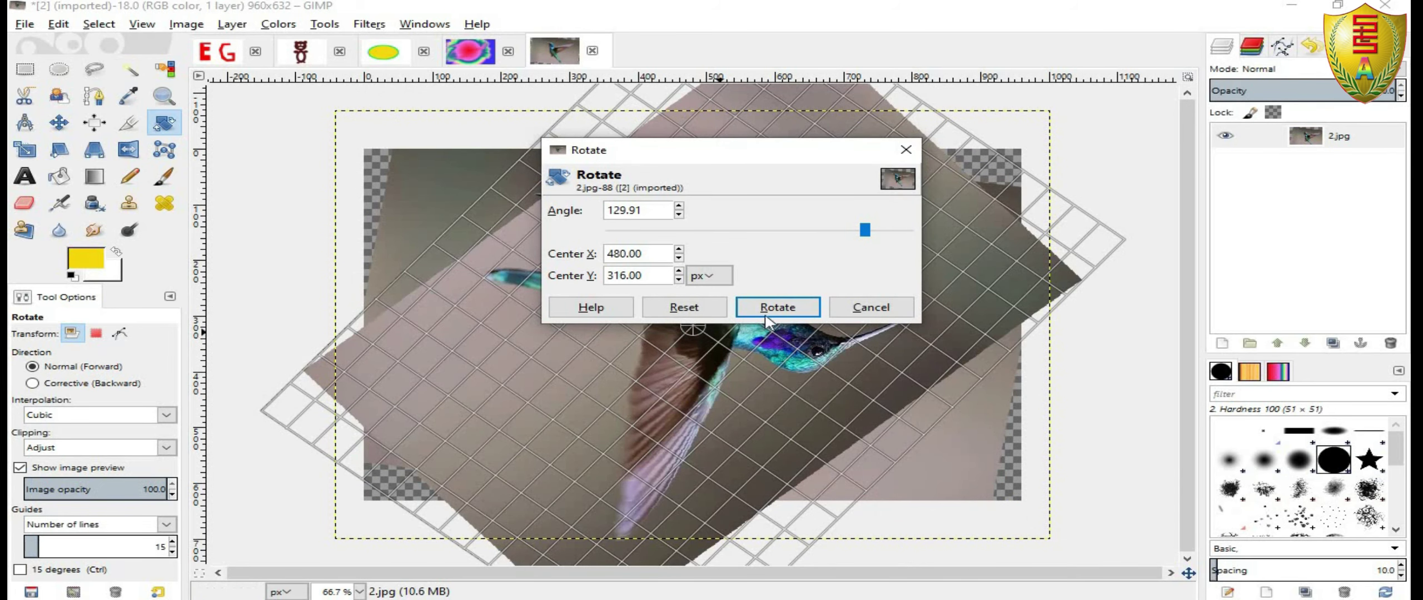
{"action": "left_click", "coordinate": [777, 307]}
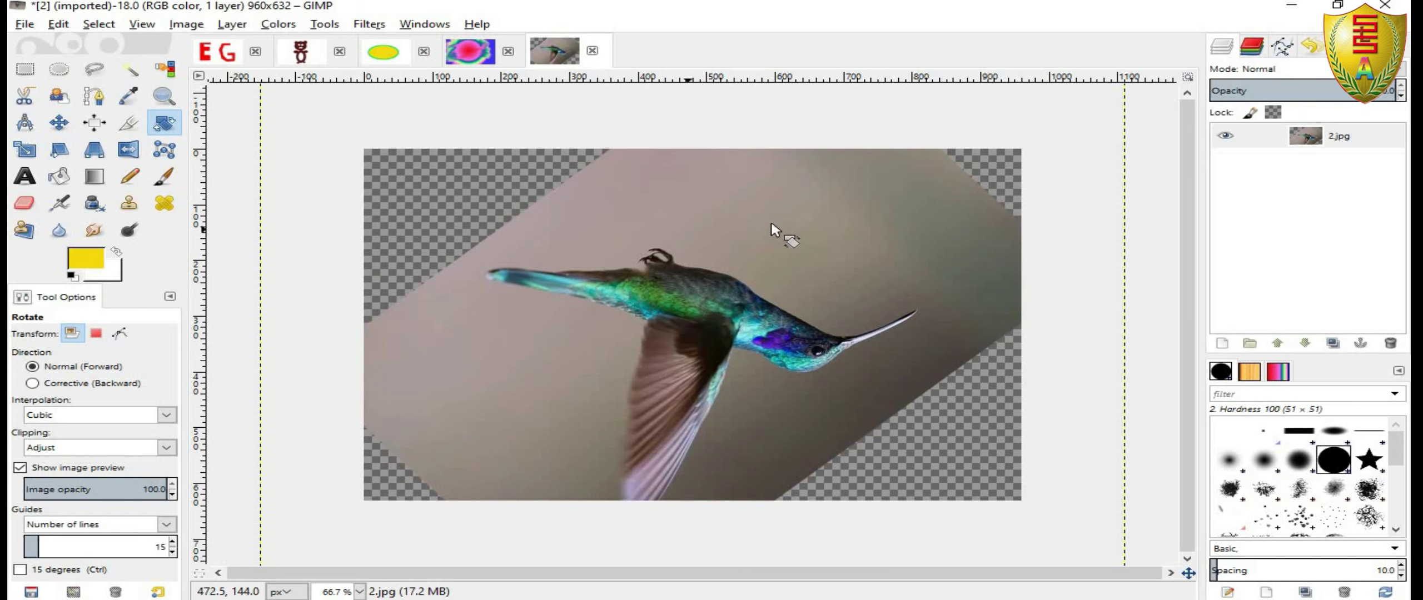
{"action": "left_click_drag", "start_coordinate": [778, 228], "coordinate": [389, 421]}
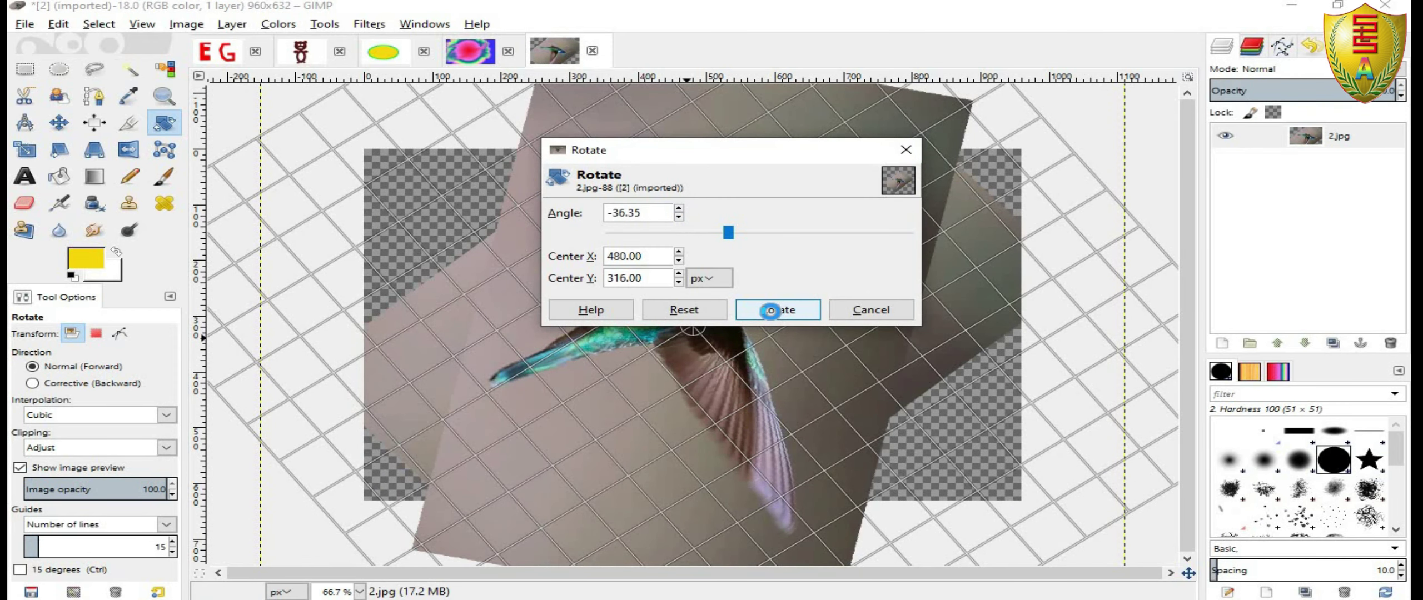
{"action": "left_click", "coordinate": [770, 311]}
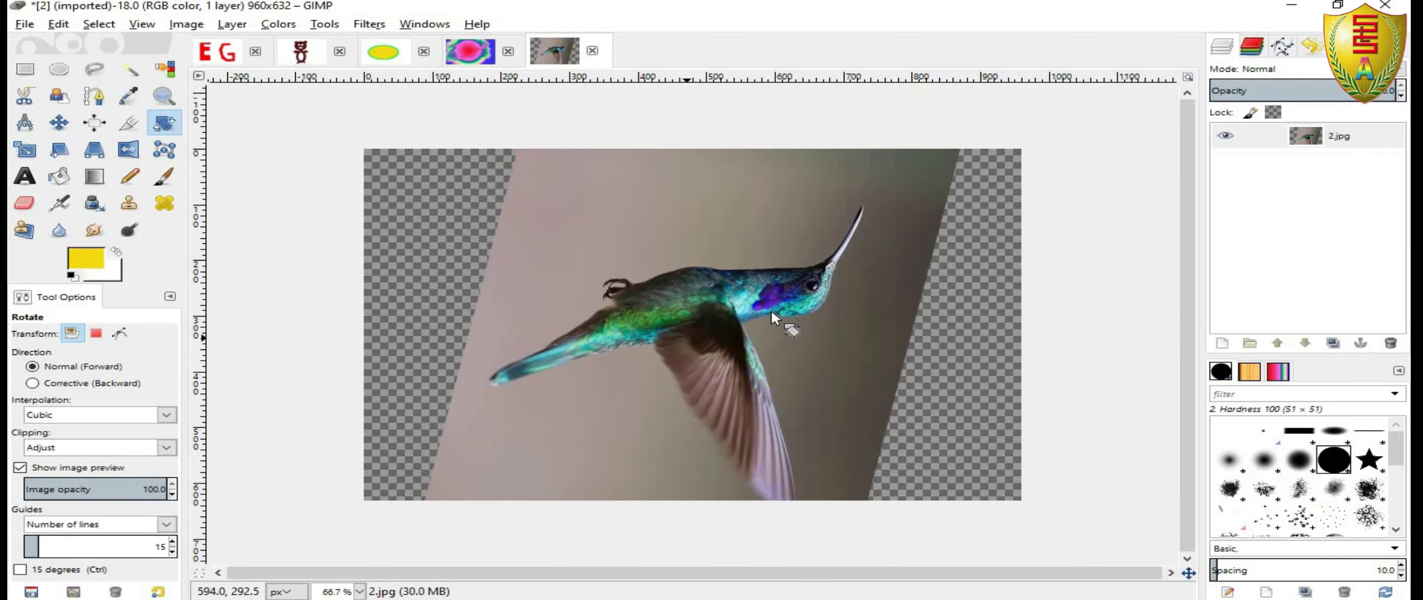
{"action": "key", "text": "ctrl+z"}
{"action": "key", "text": "ctrl+z"}
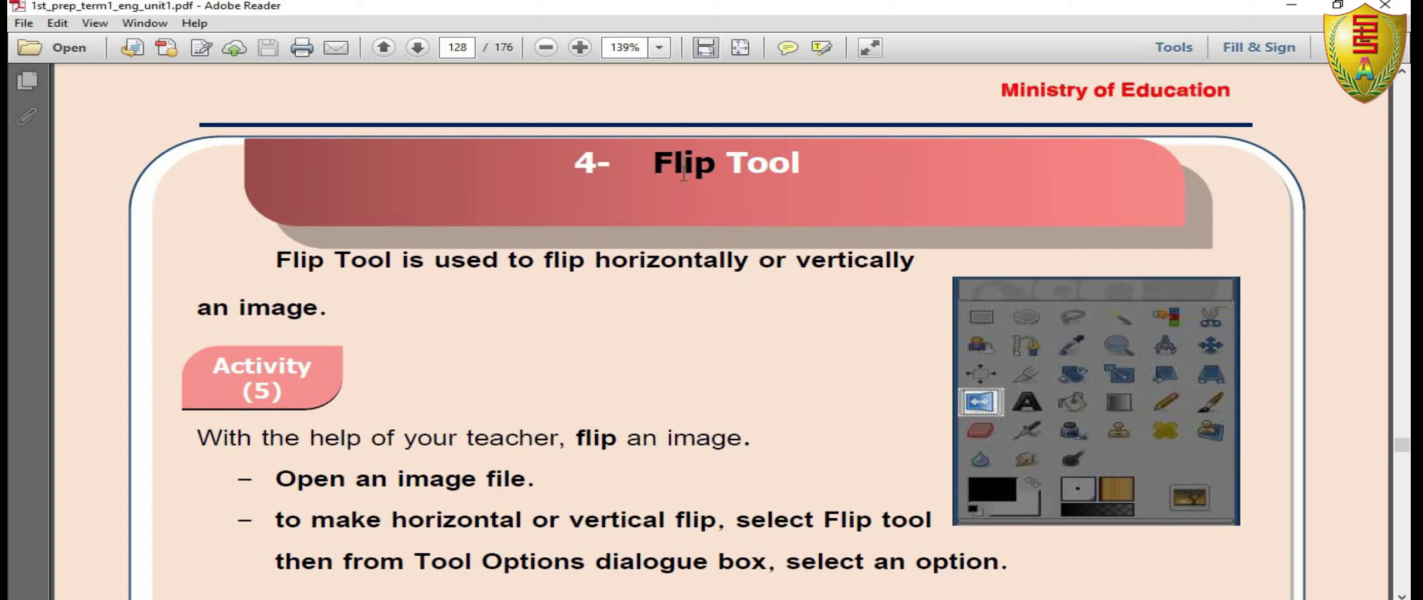
Scroll the textbook PDF from the Flip Tool heading to Activity (5)'s horizontal flip example.
{"action": "triple_click", "coordinate": [684, 172]}
{"action": "left_click", "coordinate": [670, 189]}
{"action": "scroll", "coordinate": [566, 268], "scroll_direction": "down", "scroll_amount": 2}
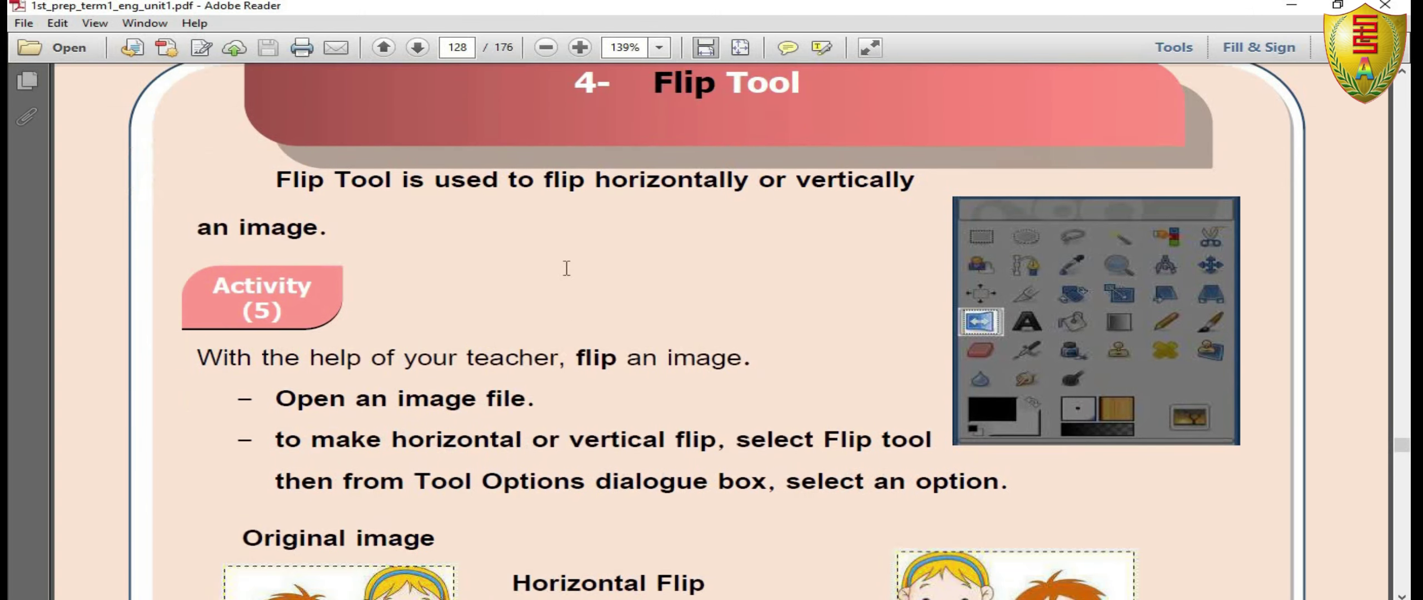
{"action": "scroll", "coordinate": [567, 268], "scroll_direction": "down", "scroll_amount": 1}
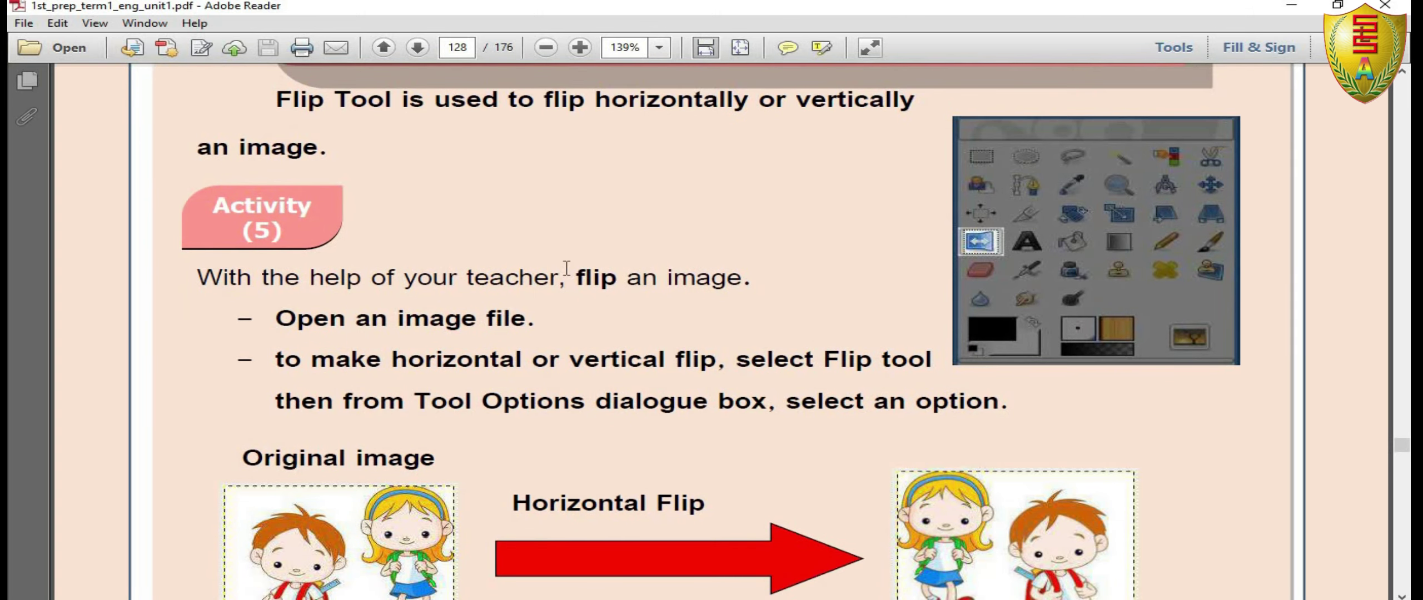
{"action": "scroll", "coordinate": [567, 268], "scroll_direction": "down", "scroll_amount": 2}
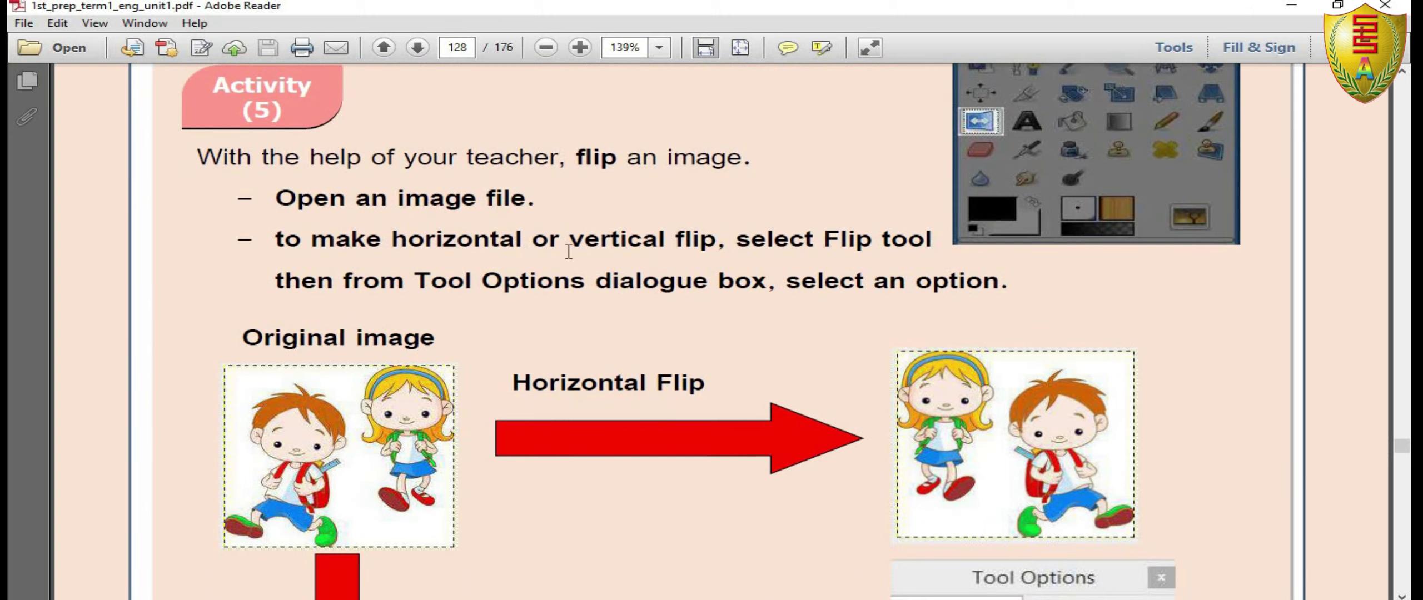
{"action": "scroll", "coordinate": [568, 251], "scroll_direction": "down", "scroll_amount": 4}
{"action": "scroll", "coordinate": [556, 270], "scroll_direction": "down", "scroll_amount": 3}
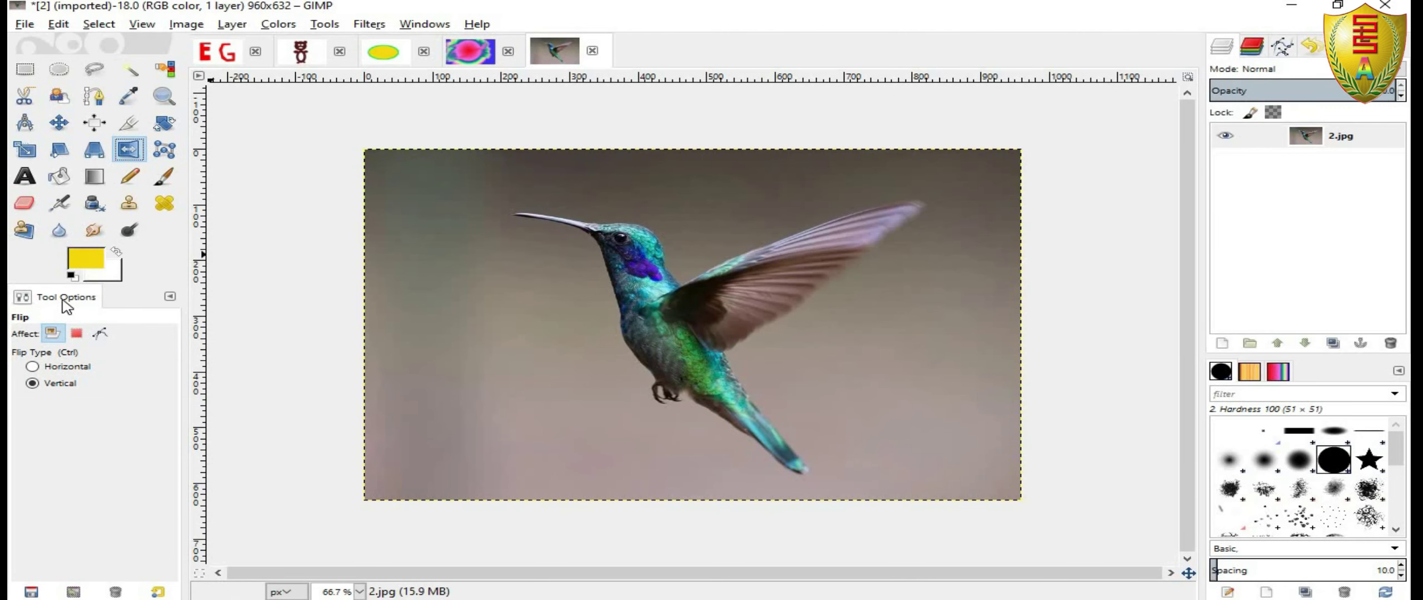
Set the Flip tool to Horizontal and mirror the hummingbird so it faces right.
{"action": "left_click", "coordinate": [62, 367]}
{"action": "left_click", "coordinate": [637, 309]}
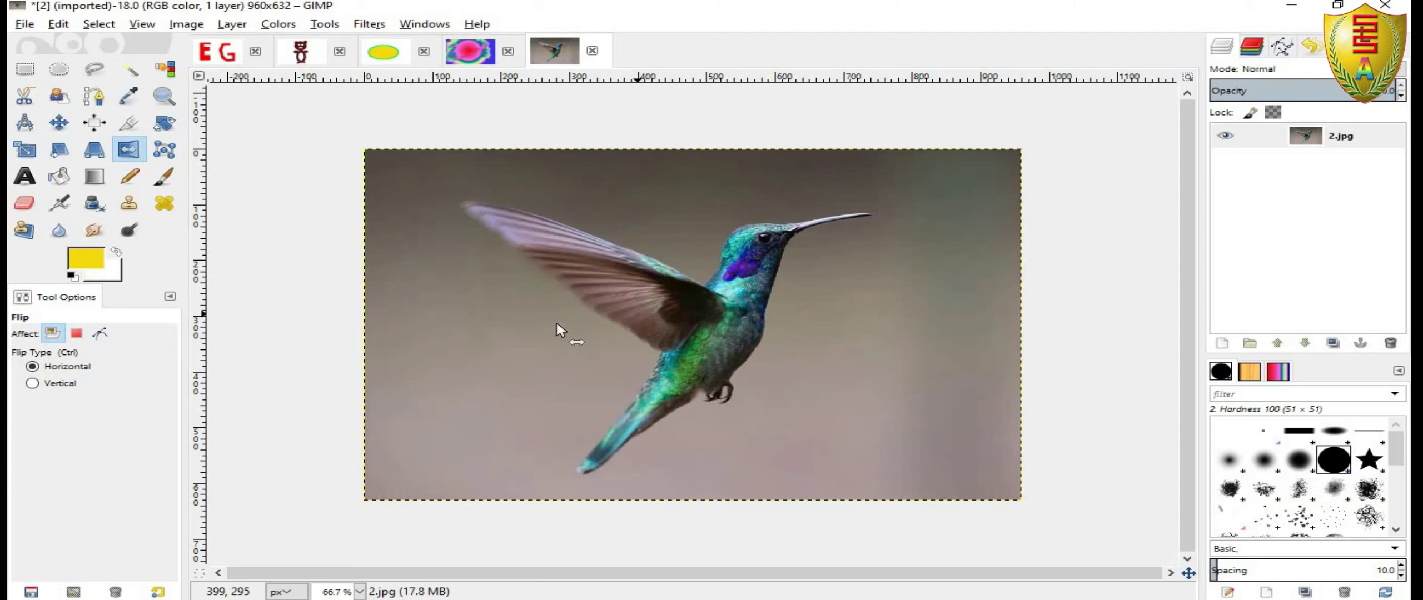
{"action": "left_click", "coordinate": [662, 322]}
{"action": "left_click", "coordinate": [765, 314]}
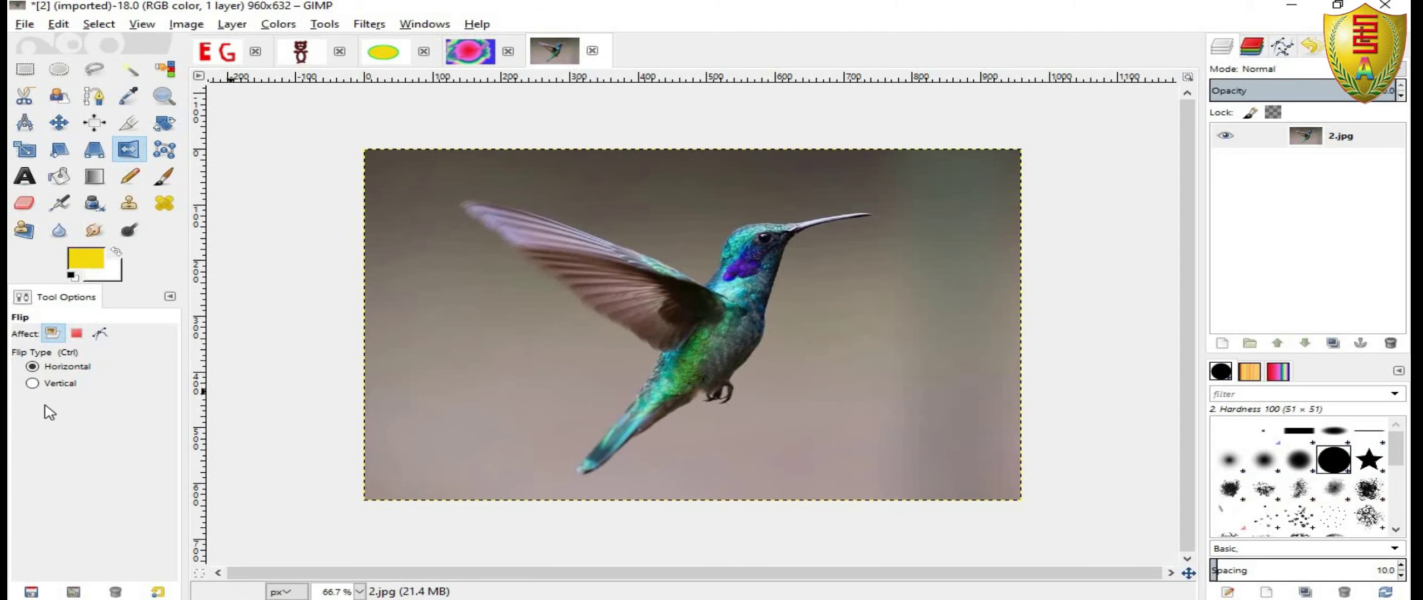
Switch the flip direction to Vertical and test flipping the hummingbird upside down and back.
{"action": "left_click", "coordinate": [73, 384]}
{"action": "left_click", "coordinate": [623, 313]}
{"action": "left_click", "coordinate": [649, 395]}
{"action": "left_click", "coordinate": [655, 351]}
{"action": "left_click", "coordinate": [749, 334]}
{"action": "left_click", "coordinate": [718, 355]}
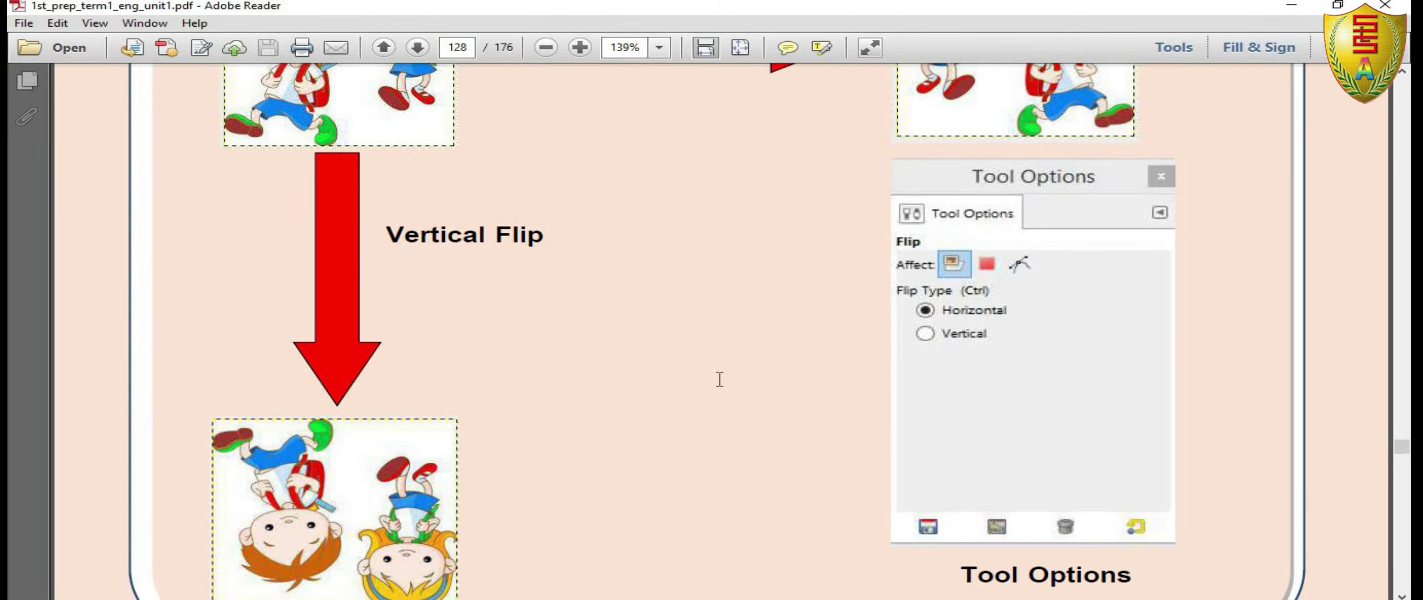
Scroll the PDF down to page 129's 5- Scale Tool section and Activity (6) resize figures.
{"action": "scroll", "coordinate": [717, 389], "scroll_direction": "down", "scroll_amount": 5}
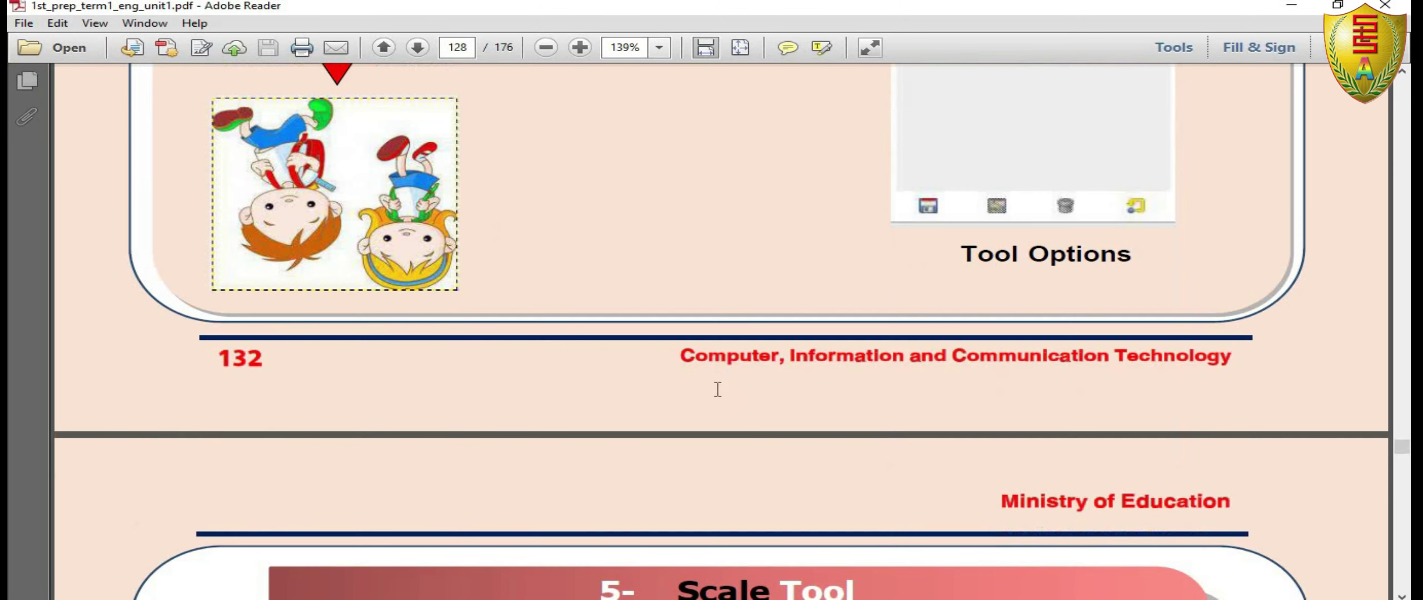
{"action": "scroll", "coordinate": [717, 394], "scroll_direction": "down", "scroll_amount": 5}
{"action": "scroll", "coordinate": [717, 400], "scroll_direction": "down", "scroll_amount": 2}
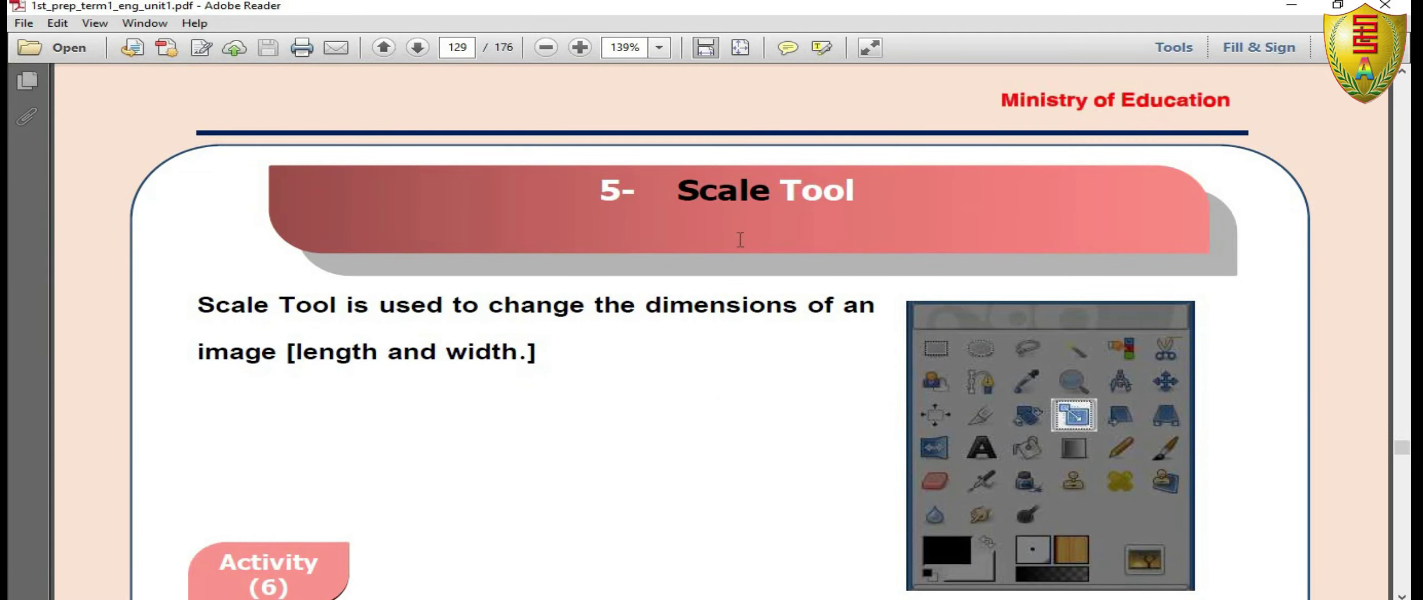
{"action": "scroll", "coordinate": [740, 178], "scroll_direction": "down", "scroll_amount": 2}
{"action": "left_click_drag", "start_coordinate": [687, 110], "coordinate": [856, 111]}
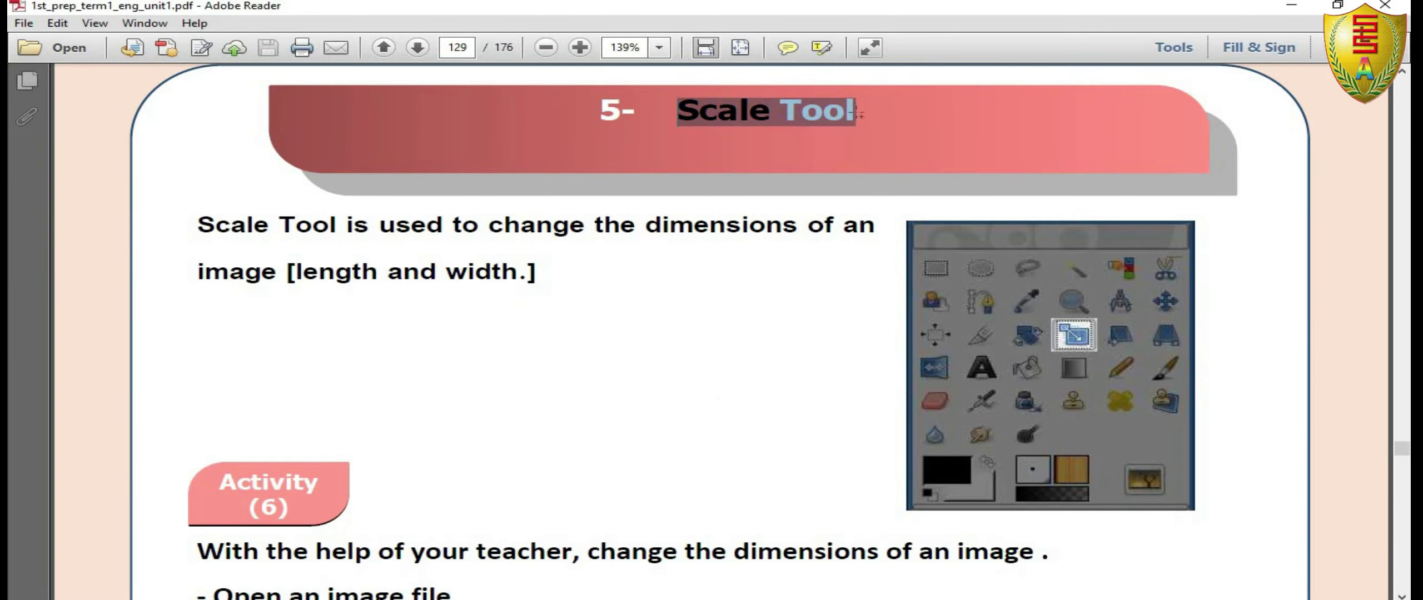
{"action": "scroll", "coordinate": [445, 256], "scroll_direction": "down", "scroll_amount": 5}
{"action": "scroll", "coordinate": [444, 276], "scroll_direction": "down", "scroll_amount": 5}
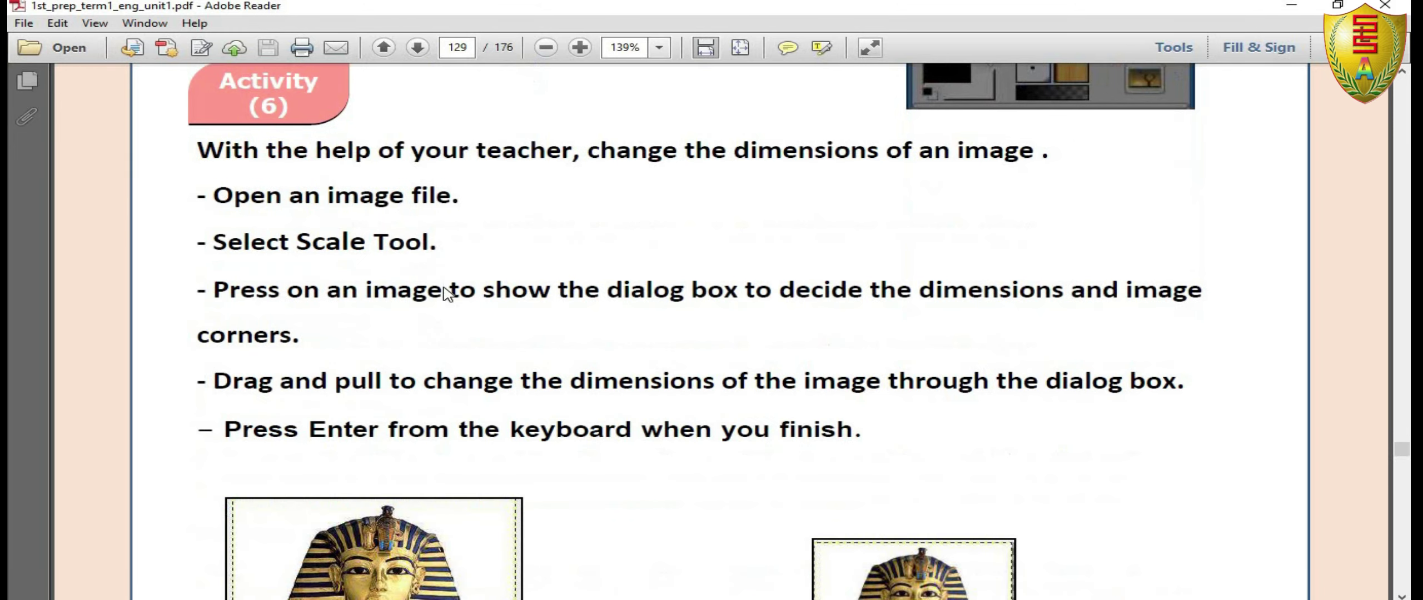
{"action": "scroll", "coordinate": [445, 276], "scroll_direction": "down", "scroll_amount": 4}
{"action": "scroll", "coordinate": [445, 276], "scroll_direction": "down", "scroll_amount": 2}
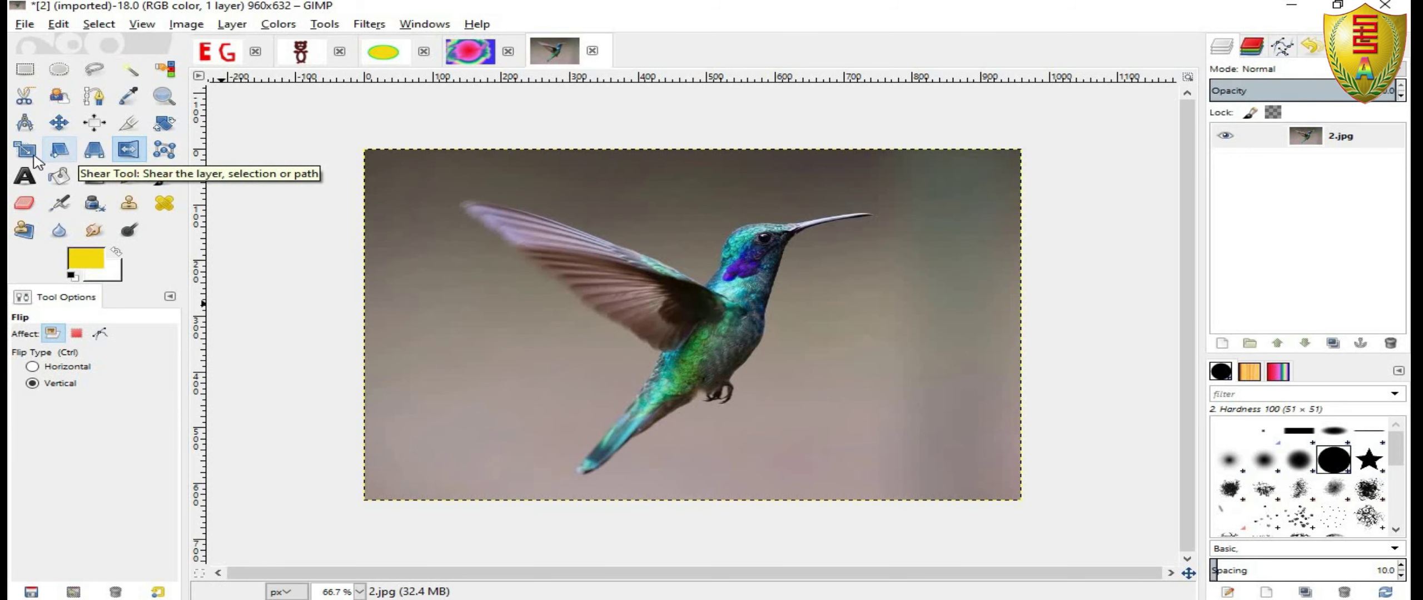
Scale the hummingbird layer down to roughly half size, leaving transparent canvas around it.
{"action": "left_click", "coordinate": [32, 159]}
{"action": "left_click_drag", "start_coordinate": [505, 233], "coordinate": [725, 352]}
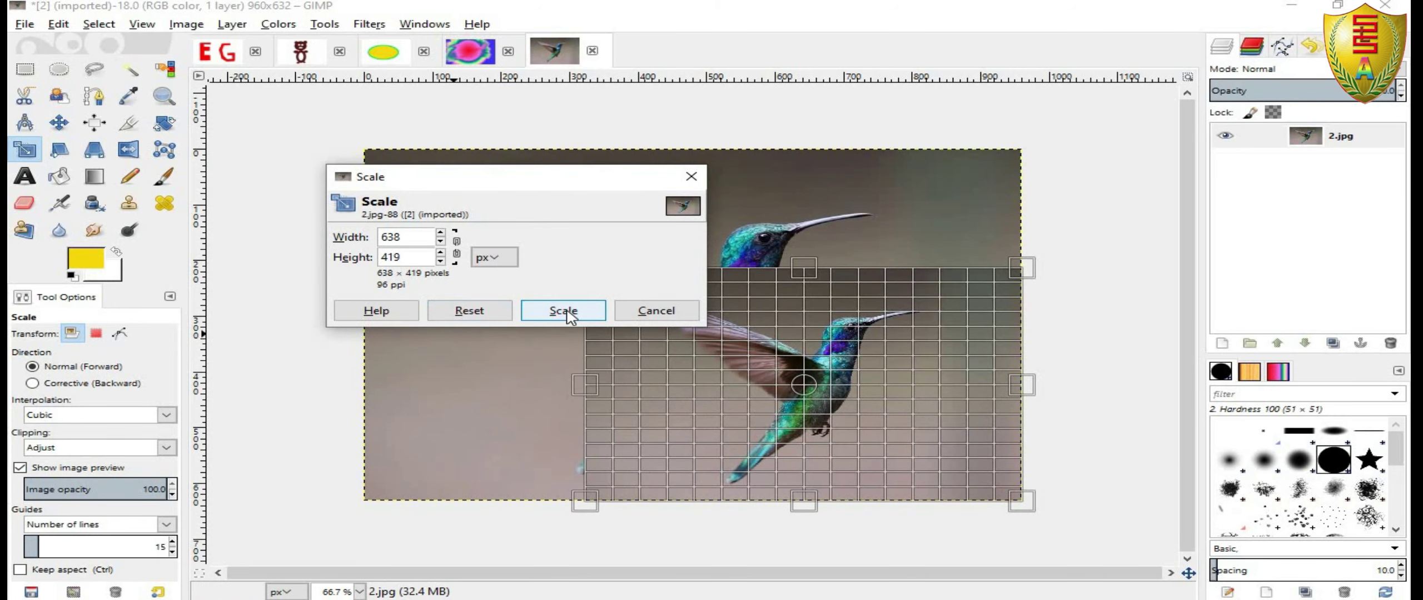
{"action": "left_click", "coordinate": [562, 312]}
{"action": "left_click_drag", "start_coordinate": [740, 384], "coordinate": [794, 444]}
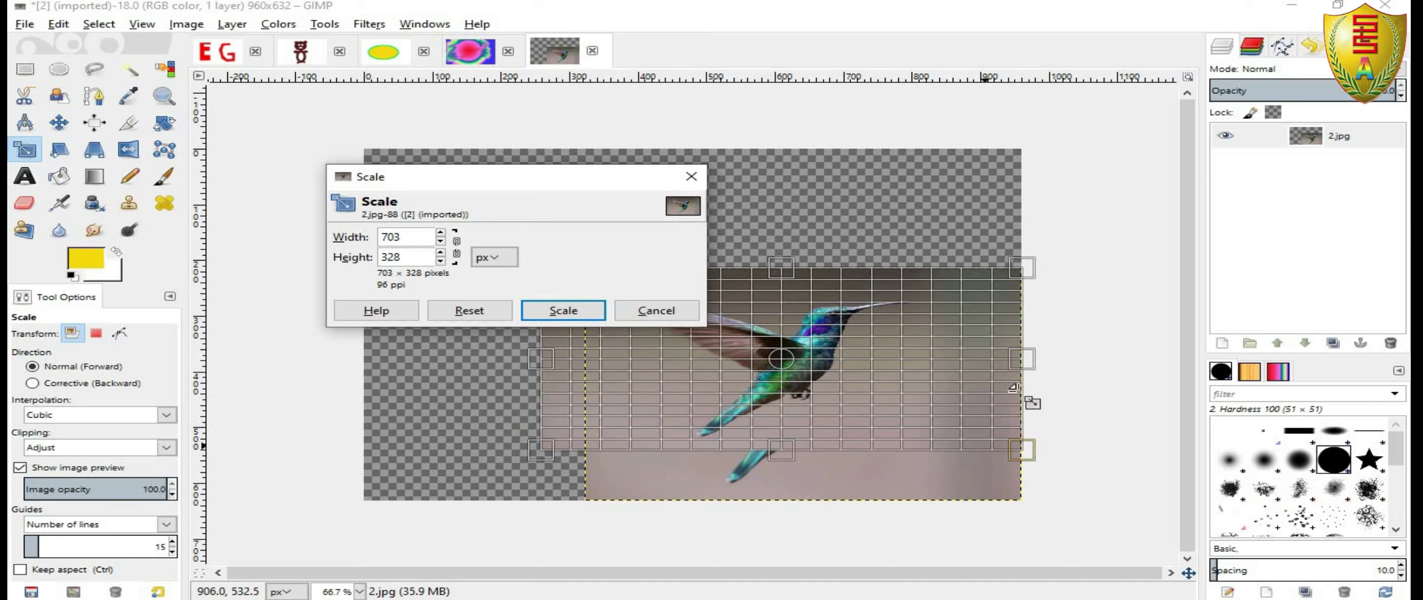
{"action": "left_click_drag", "start_coordinate": [1023, 360], "coordinate": [903, 364]}
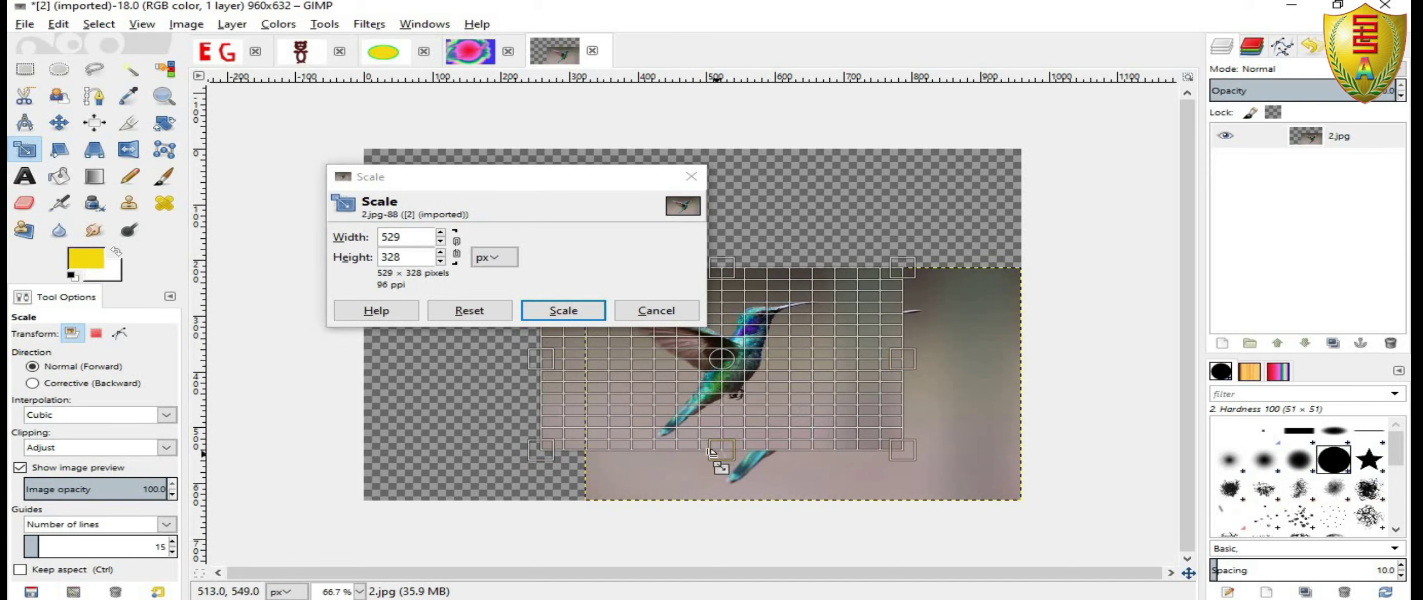
{"action": "left_click_drag", "start_coordinate": [730, 470], "coordinate": [743, 386]}
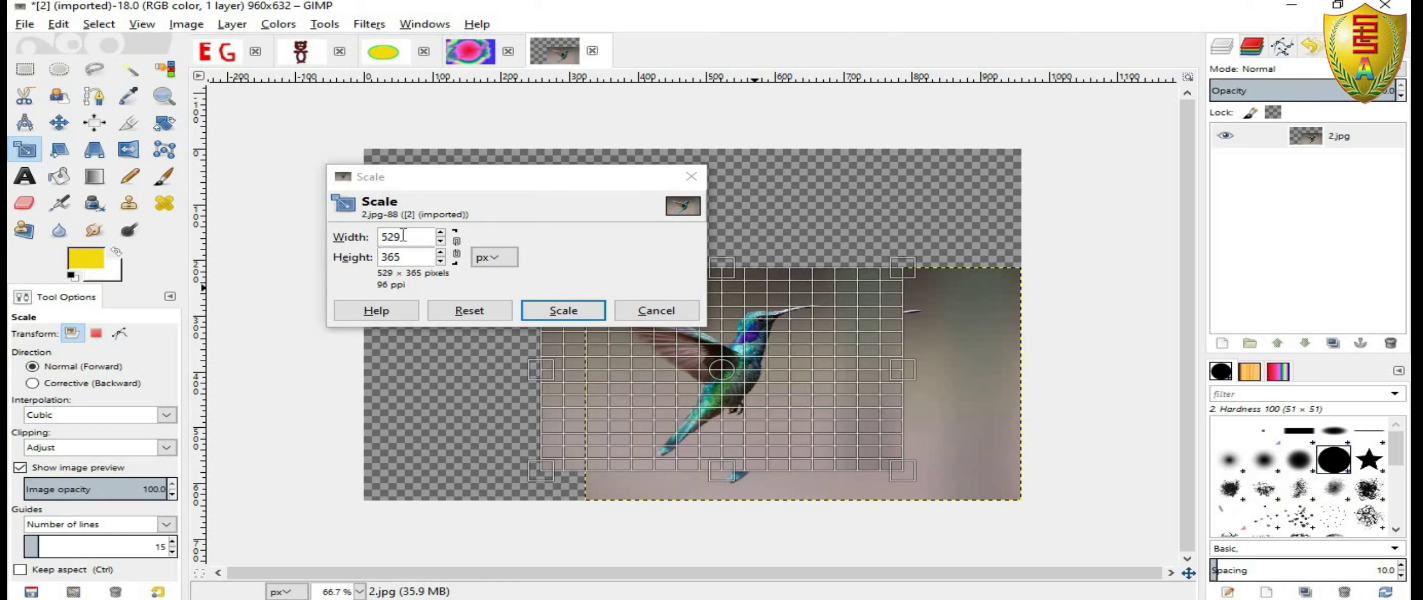
{"action": "left_click", "coordinate": [562, 311]}
{"action": "left_click", "coordinate": [723, 351]}
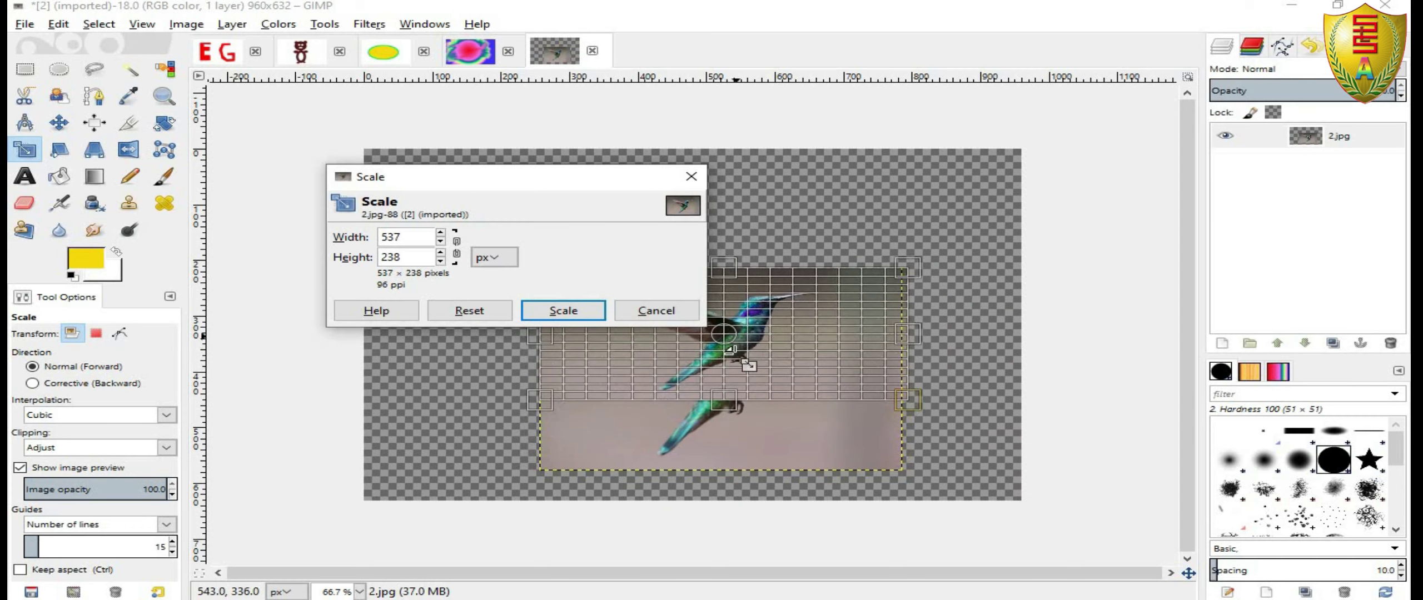
{"action": "left_click", "coordinate": [655, 310]}
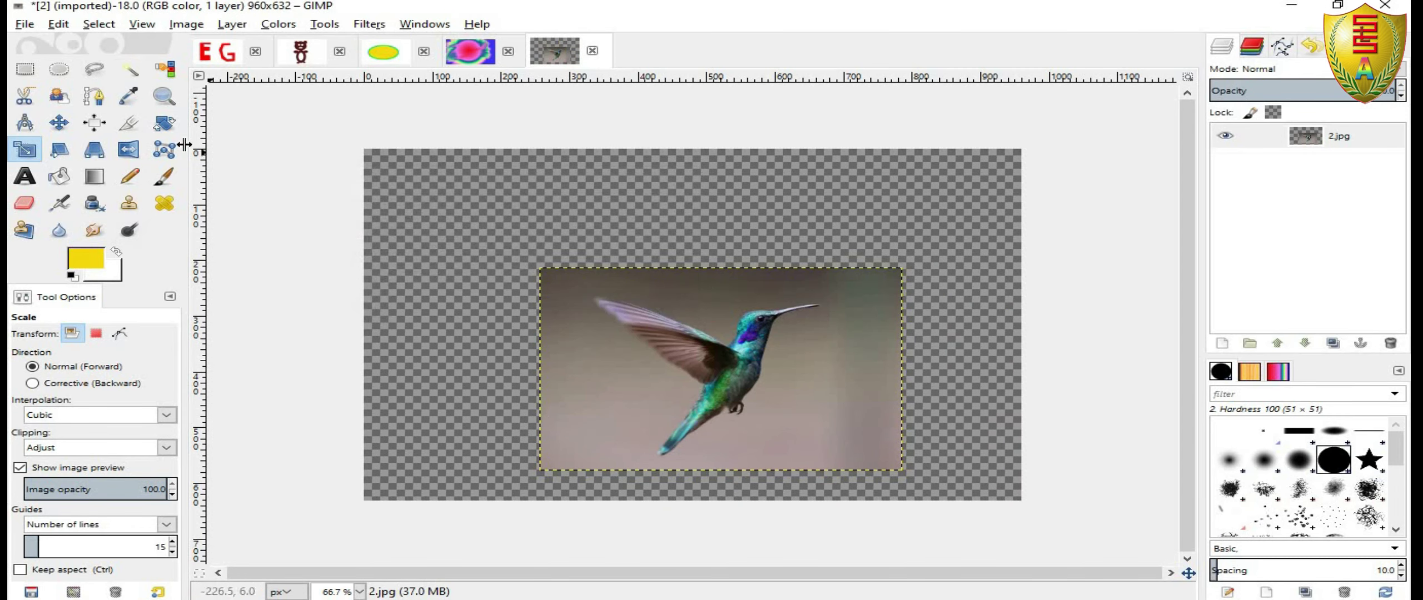
Move the shrunken hummingbird layer back near the canvas centre.
{"action": "left_click", "coordinate": [57, 123]}
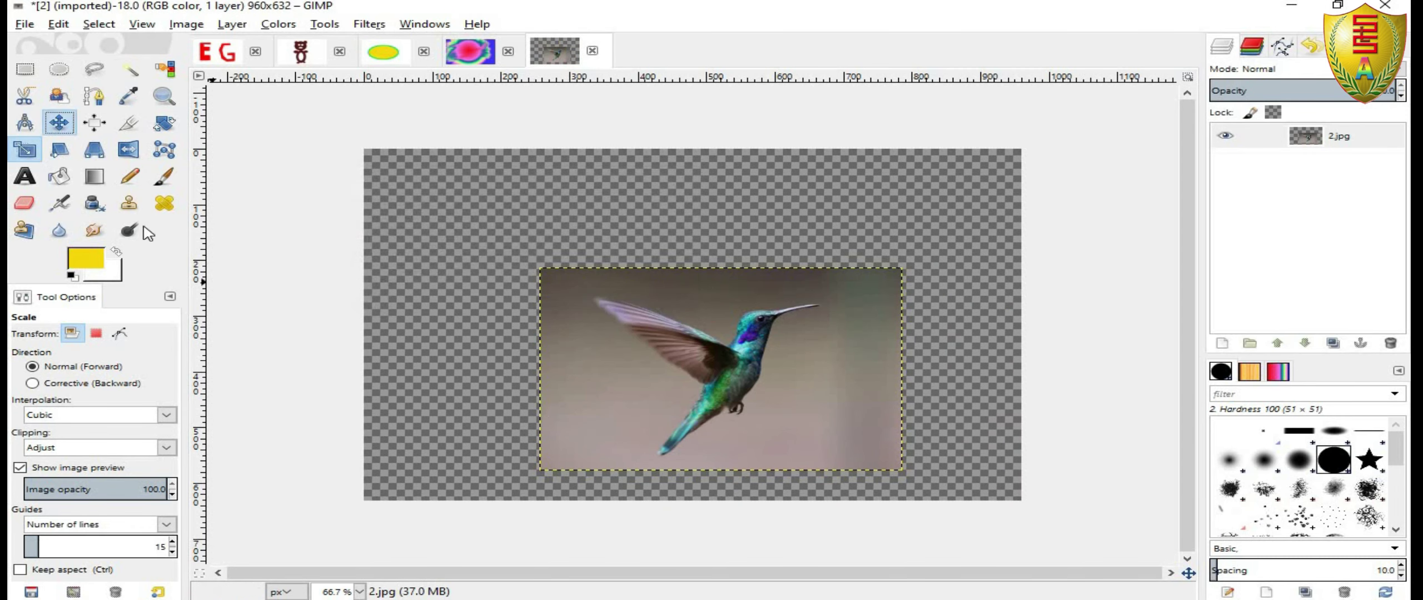
{"action": "left_click_drag", "start_coordinate": [715, 362], "coordinate": [673, 285]}
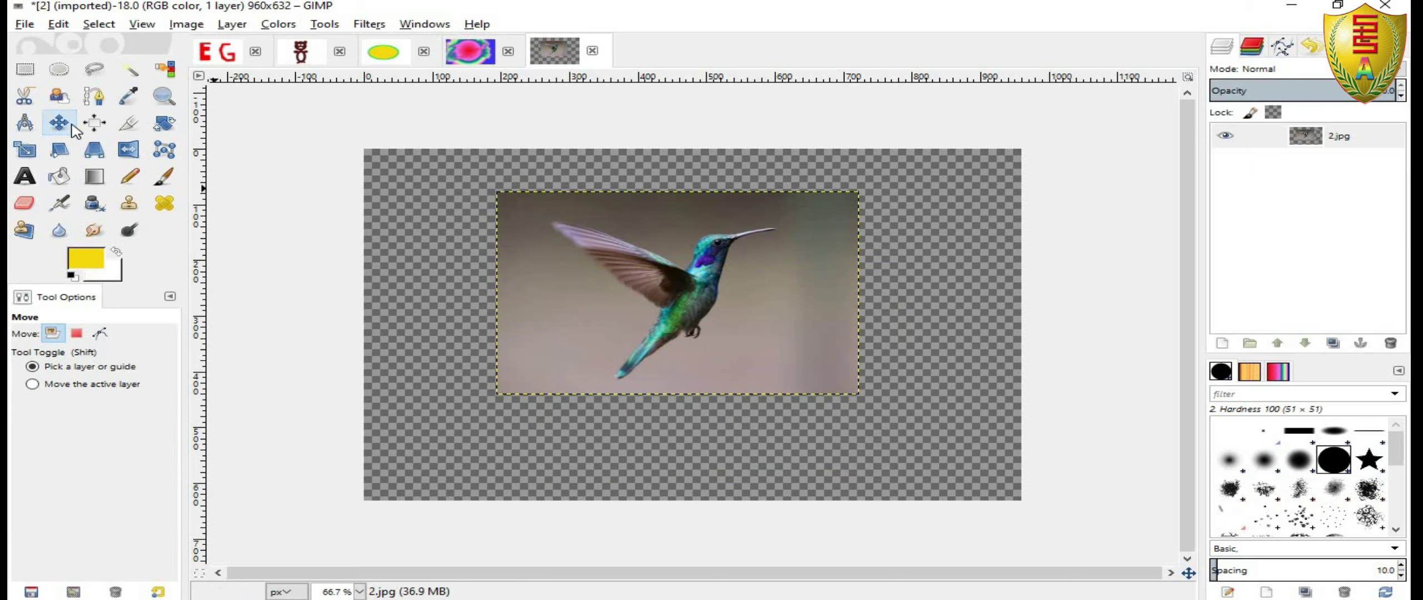
{"action": "mouse_move", "coordinate": [711, 286]}
{"action": "left_mouse_down"}
{"action": "mouse_move", "coordinate": [846, 264]}
{"action": "mouse_move", "coordinate": [697, 280]}
{"action": "left_mouse_up"}
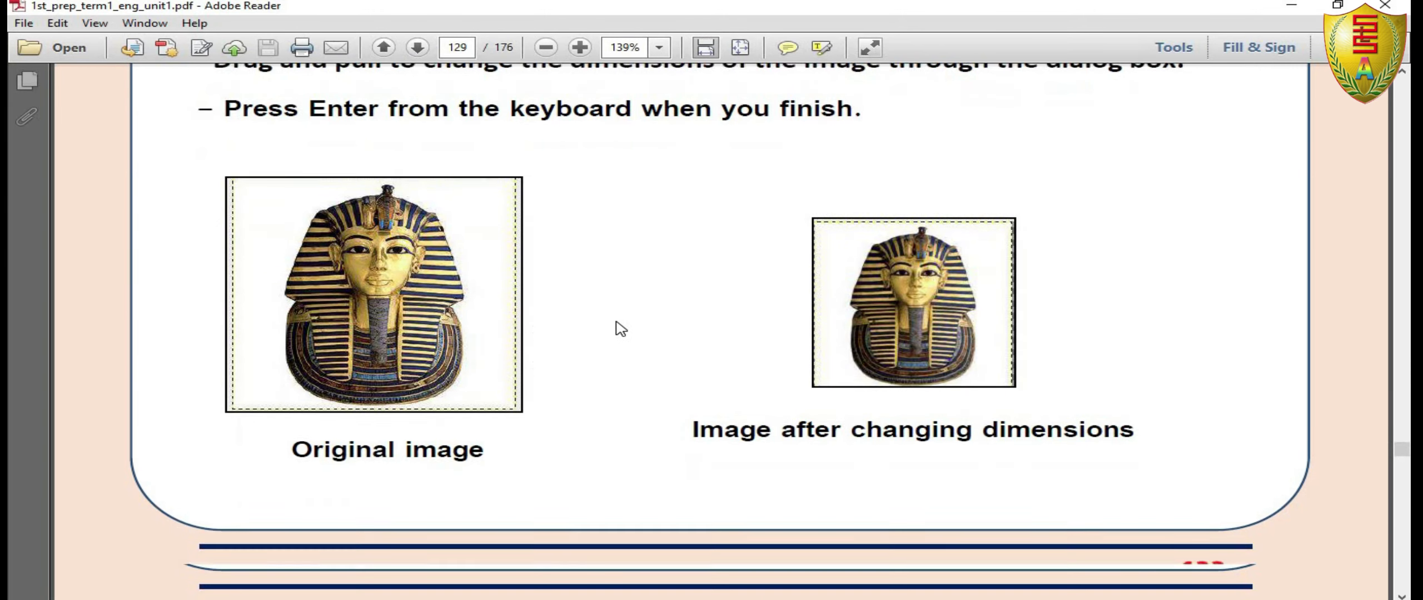
Scroll the PDF to page 135's Image Layers heading and its layer-stack illustration.
{"action": "scroll", "coordinate": [643, 349], "scroll_direction": "down", "scroll_amount": 5}
{"action": "scroll", "coordinate": [639, 346], "scroll_direction": "down", "scroll_amount": 5}
{"action": "scroll", "coordinate": [636, 343], "scroll_direction": "down", "scroll_amount": 5}
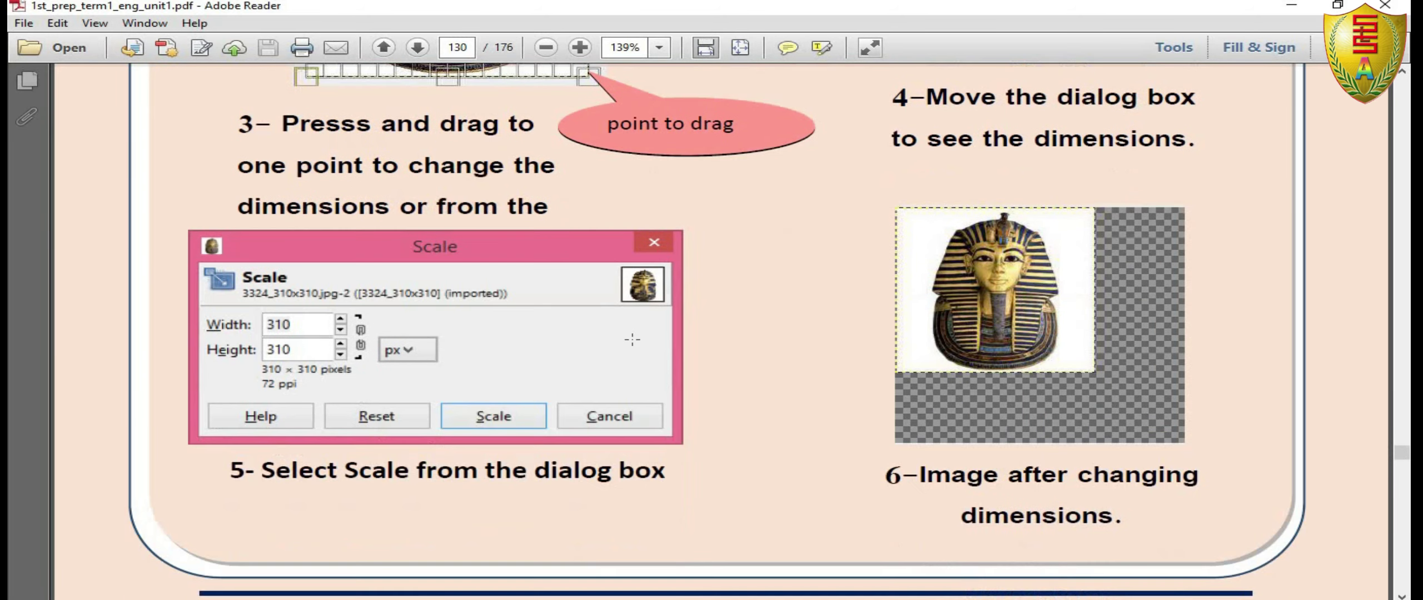
{"action": "scroll", "coordinate": [630, 338], "scroll_direction": "down", "scroll_amount": 5}
{"action": "scroll", "coordinate": [630, 338], "scroll_direction": "down", "scroll_amount": 5}
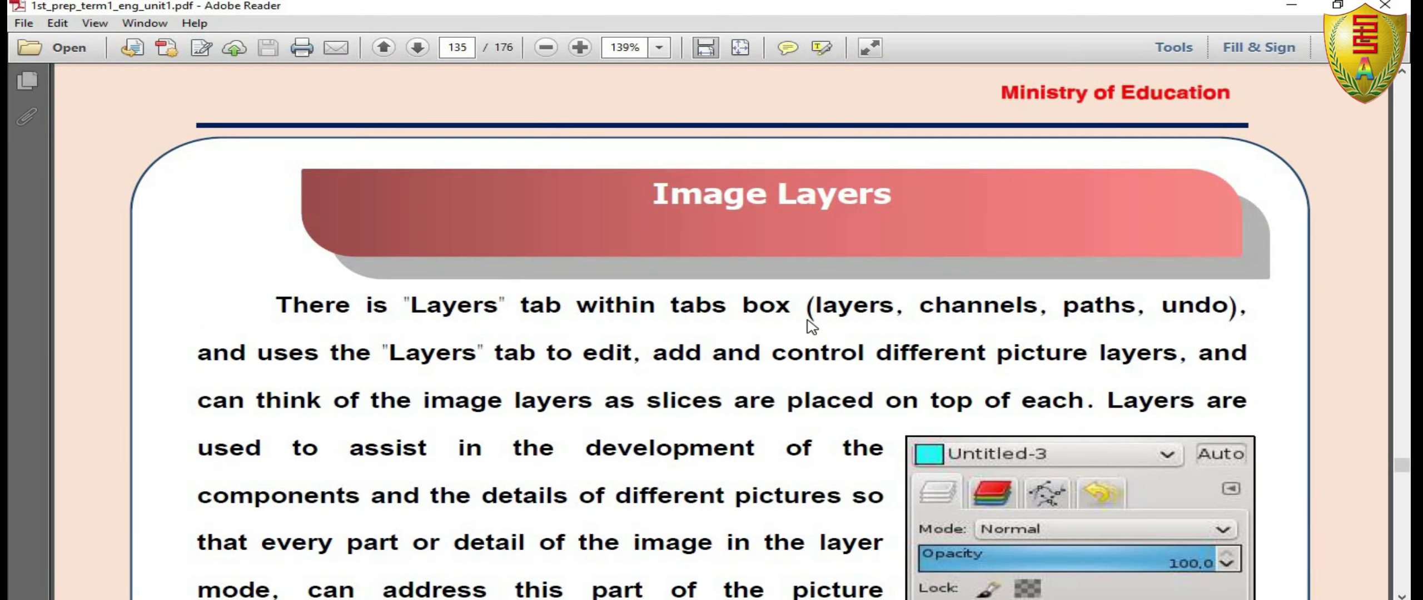
{"action": "triple_click", "coordinate": [737, 201]}
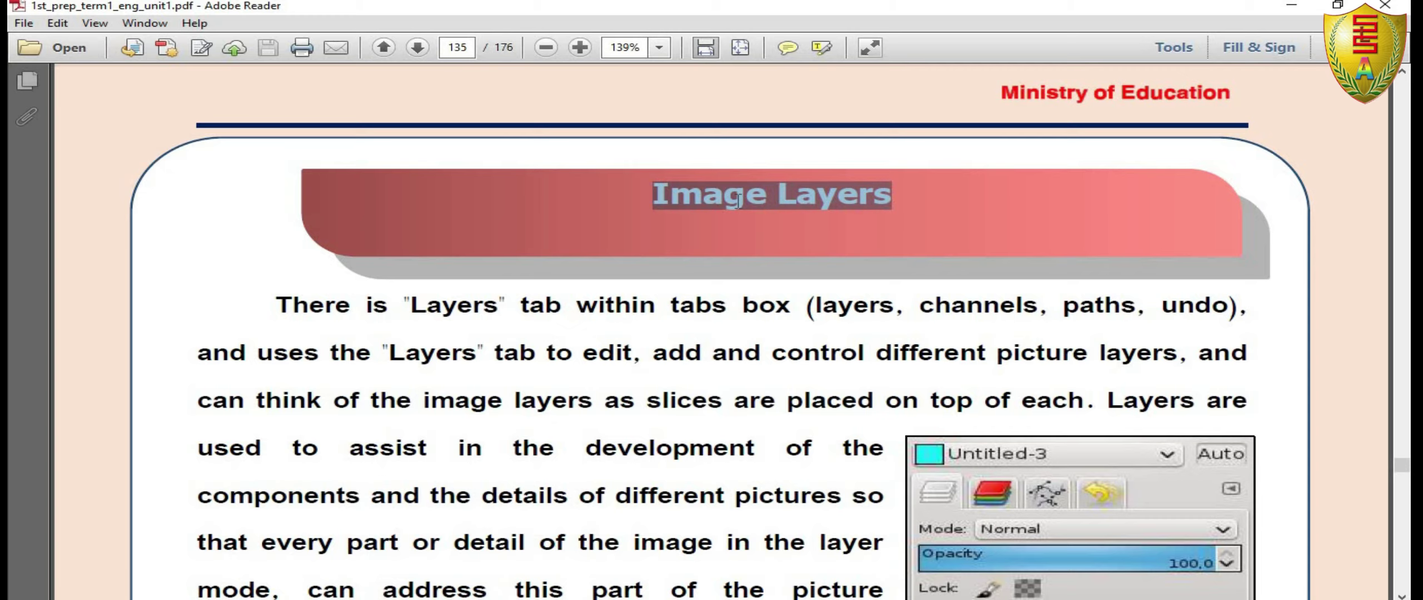
{"action": "left_click", "coordinate": [738, 202]}
{"action": "scroll", "coordinate": [704, 274], "scroll_direction": "down", "scroll_amount": 4}
{"action": "scroll", "coordinate": [701, 278], "scroll_direction": "down", "scroll_amount": 1}
{"action": "scroll", "coordinate": [697, 284], "scroll_direction": "down", "scroll_amount": 2}
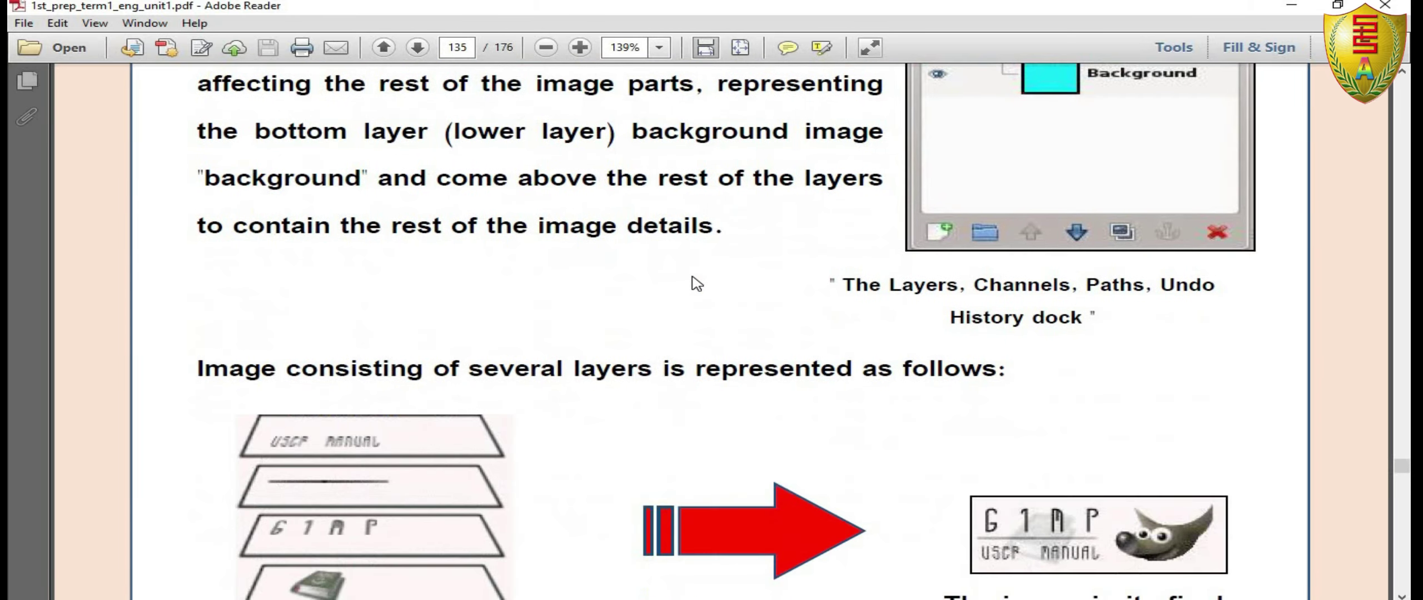
{"action": "scroll", "coordinate": [692, 276], "scroll_direction": "down", "scroll_amount": 2}
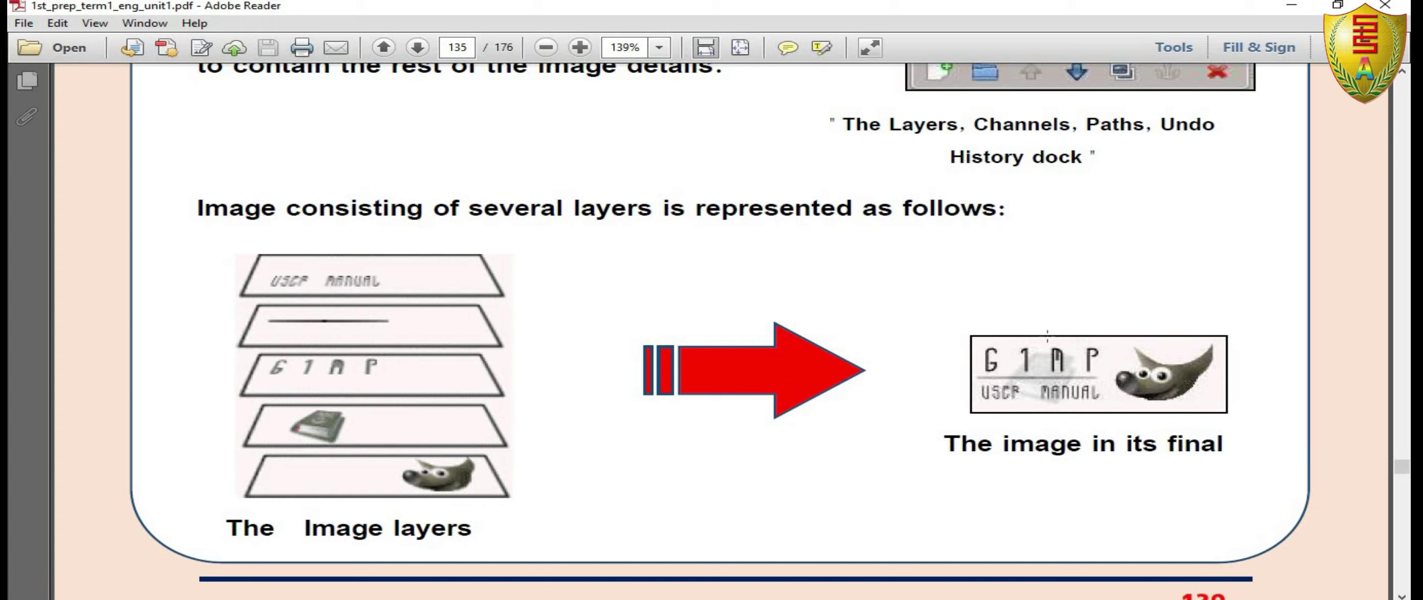
Scroll the lesson PDF from page 135 down to page 136, Dealing with the Layers.
{"action": "scroll", "coordinate": [1035, 339], "scroll_direction": "down", "scroll_amount": 3}
{"action": "scroll", "coordinate": [1064, 361], "scroll_direction": "down", "scroll_amount": 3}
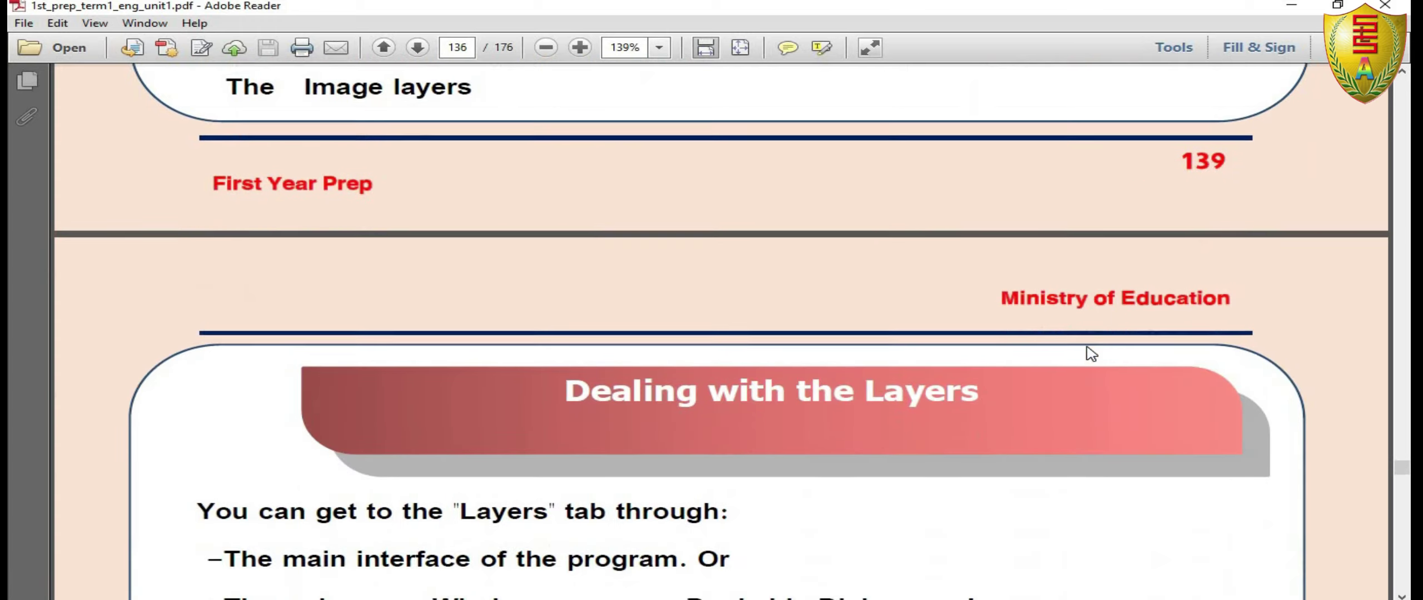
{"action": "scroll", "coordinate": [1086, 349], "scroll_direction": "down", "scroll_amount": 3}
{"action": "scroll", "coordinate": [1089, 349], "scroll_direction": "down", "scroll_amount": 2}
{"action": "scroll", "coordinate": [1090, 349], "scroll_direction": "down", "scroll_amount": 3}
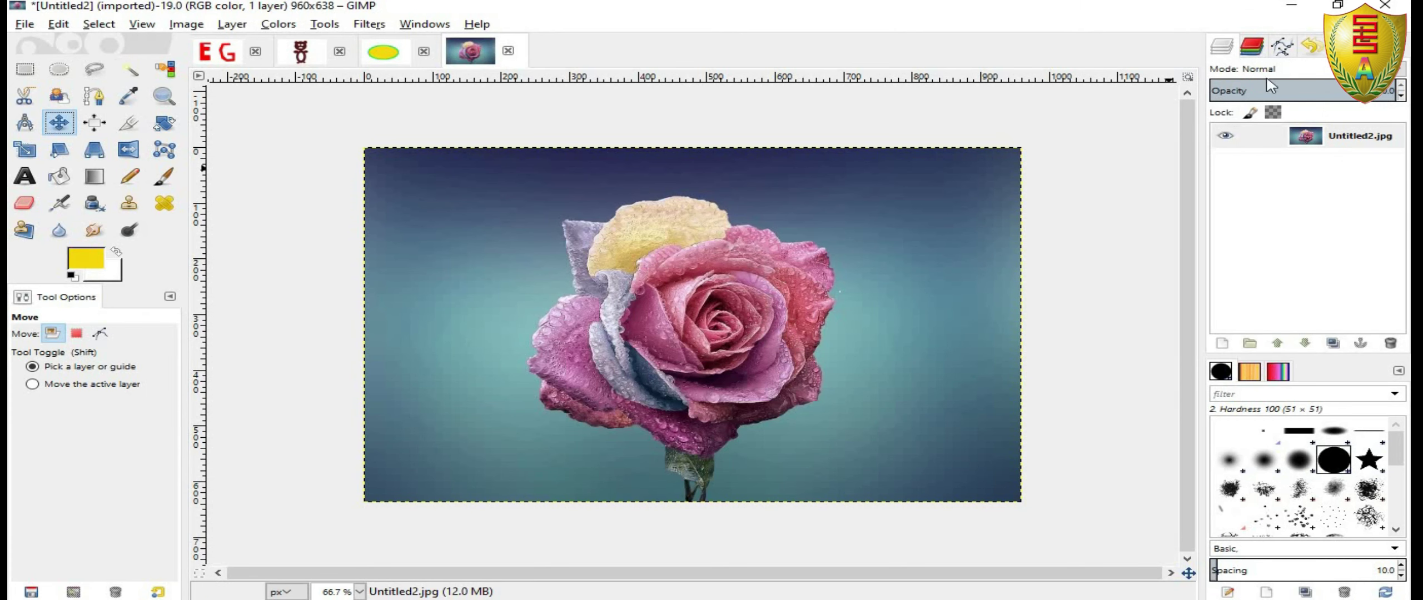
Show the Layers tab in the dock and make Untitled2.jpg the active layer.
{"action": "left_click", "coordinate": [1227, 50]}
{"action": "left_click", "coordinate": [1285, 203]}
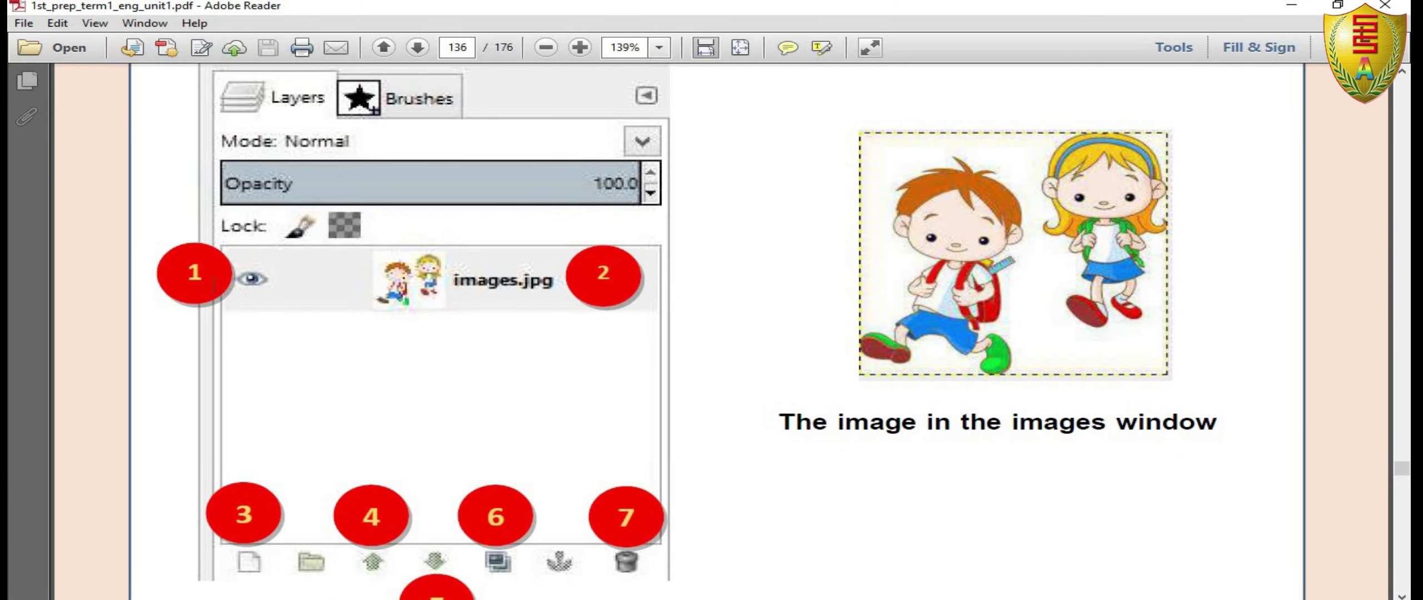
Scroll the PDF to the Tab Layers caption and items 1–2 on visibility and thumbnail.
{"action": "scroll", "coordinate": [285, 523], "scroll_direction": "down", "scroll_amount": 3}
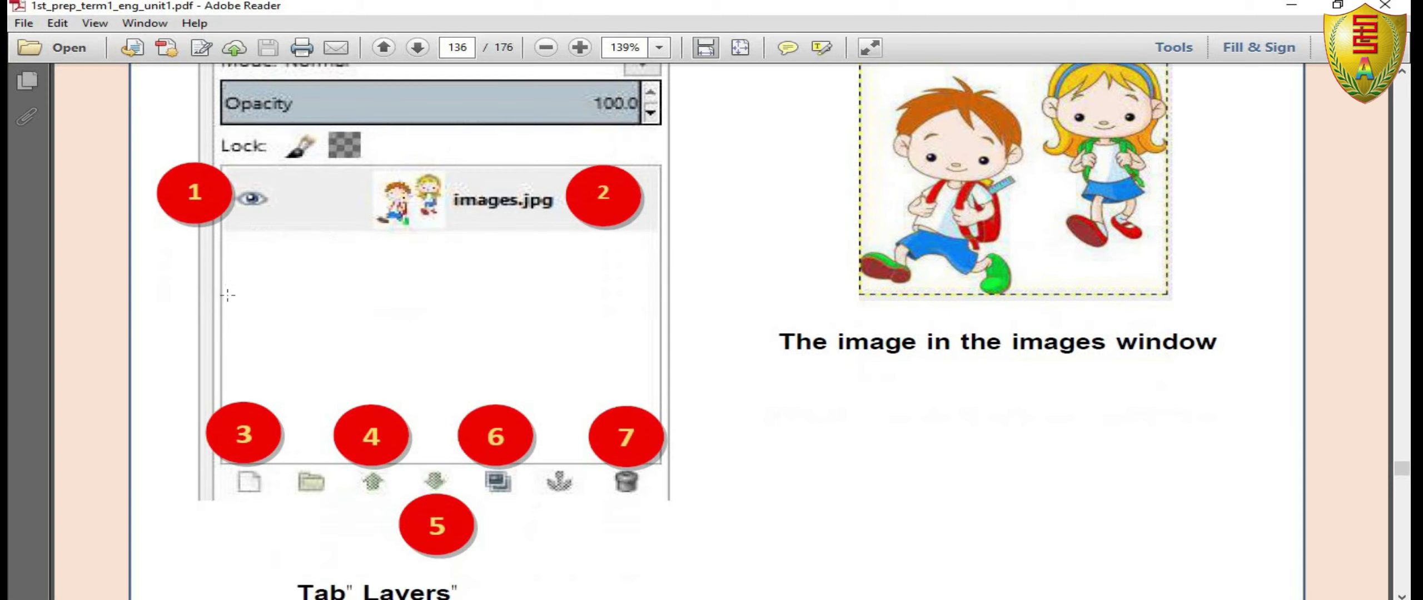
{"action": "scroll", "coordinate": [284, 523], "scroll_direction": "down", "scroll_amount": 6}
{"action": "scroll", "coordinate": [535, 390], "scroll_direction": "up", "scroll_amount": 5}
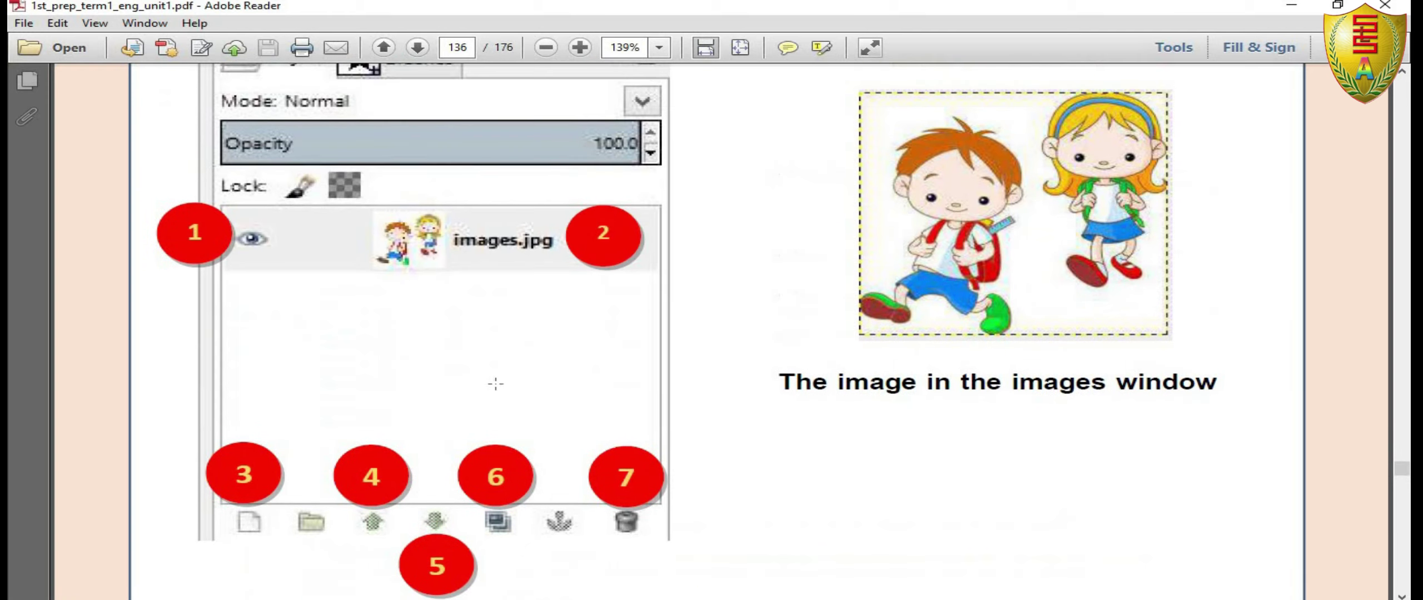
{"action": "scroll", "coordinate": [239, 243], "scroll_direction": "down", "scroll_amount": 3}
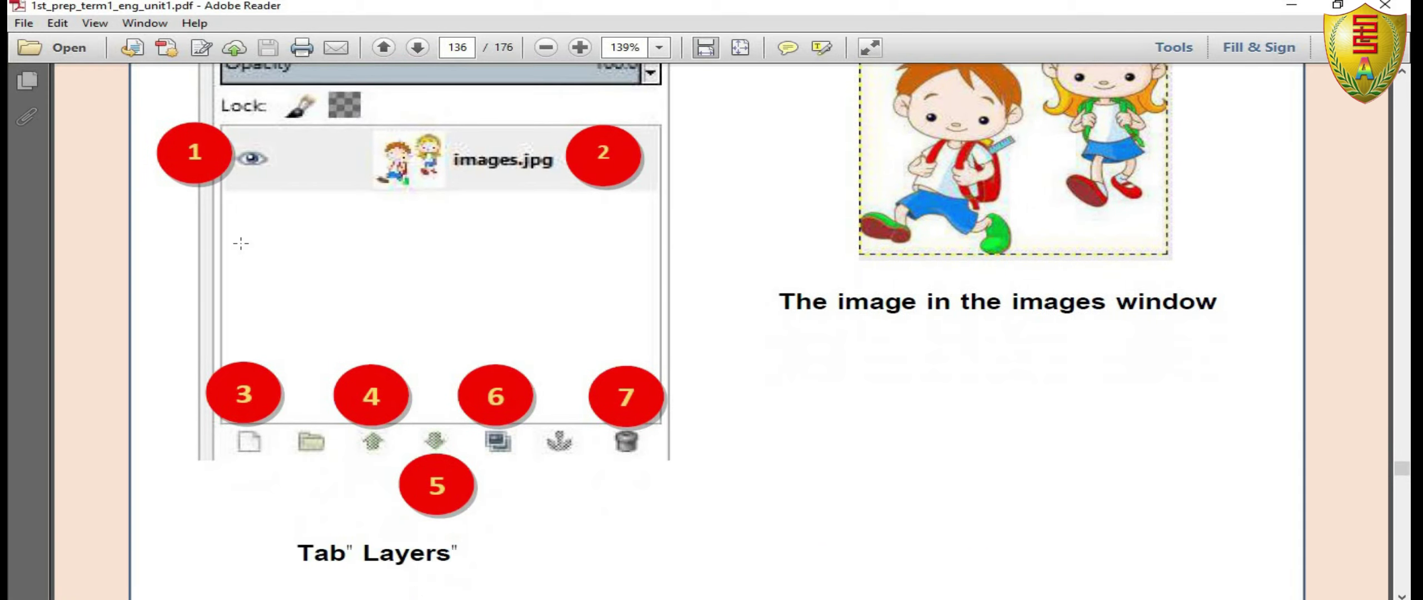
{"action": "scroll", "coordinate": [195, 150], "scroll_direction": "down", "scroll_amount": 4}
{"action": "scroll", "coordinate": [196, 150], "scroll_direction": "down", "scroll_amount": 2}
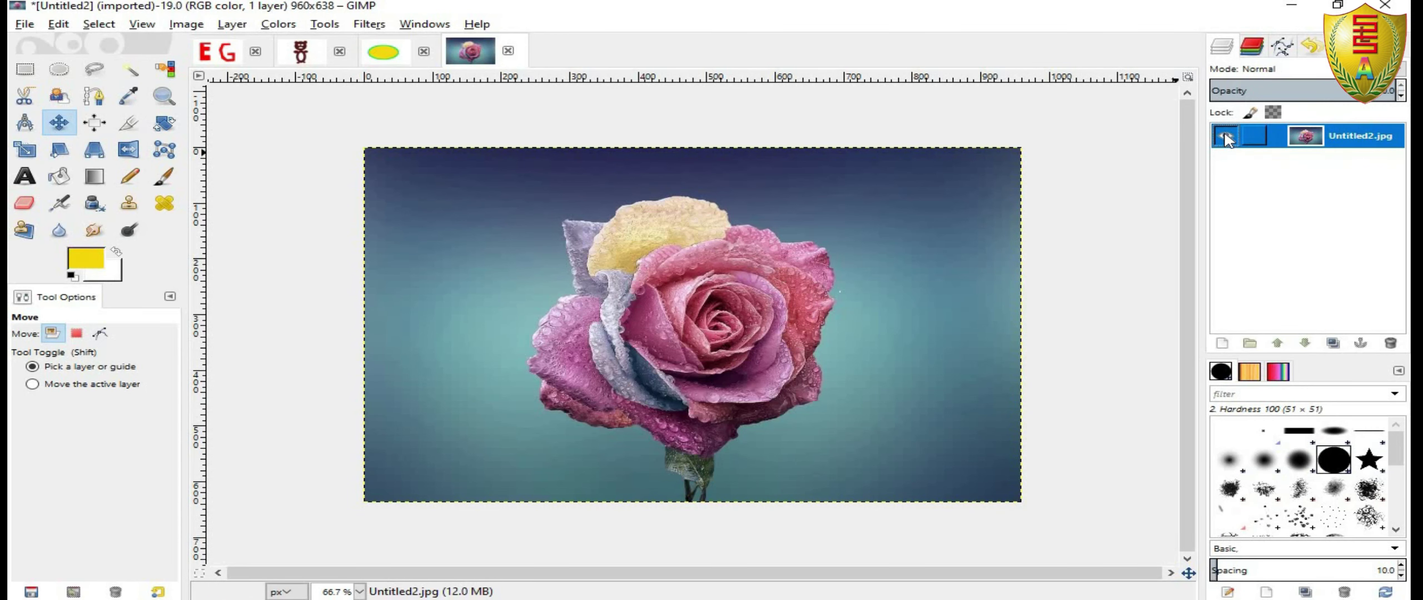
{"action": "left_click", "coordinate": [1225, 135]}
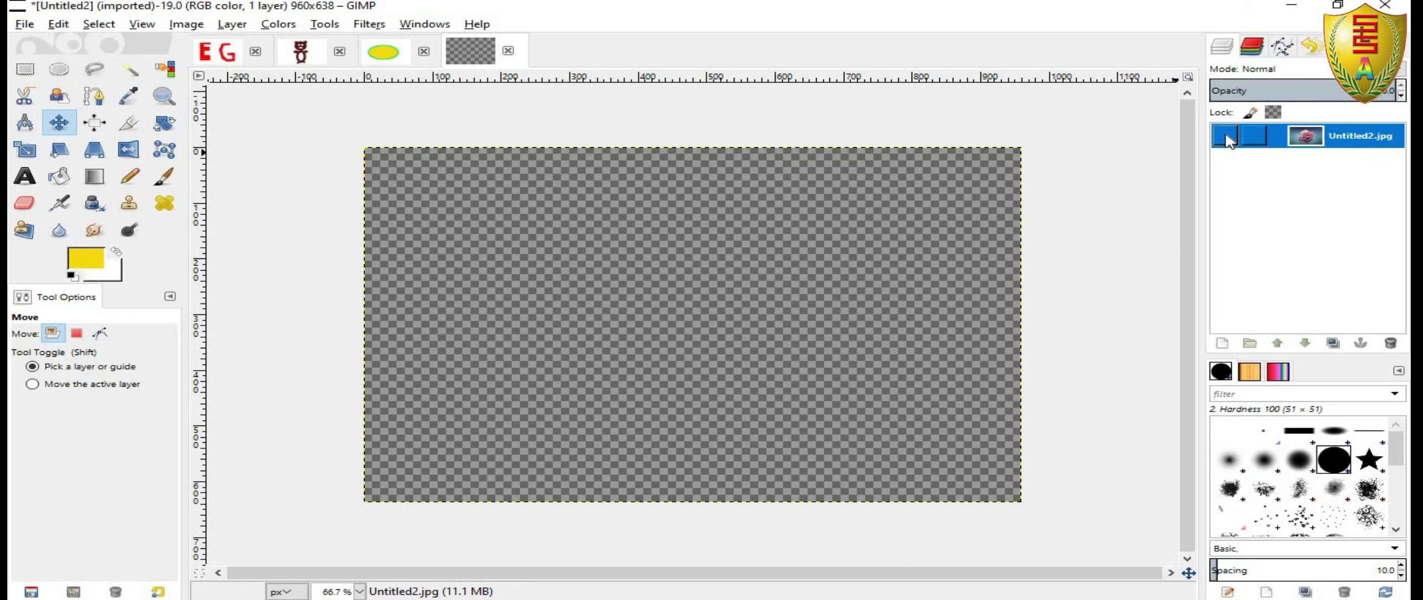
{"action": "left_click", "coordinate": [1225, 136]}
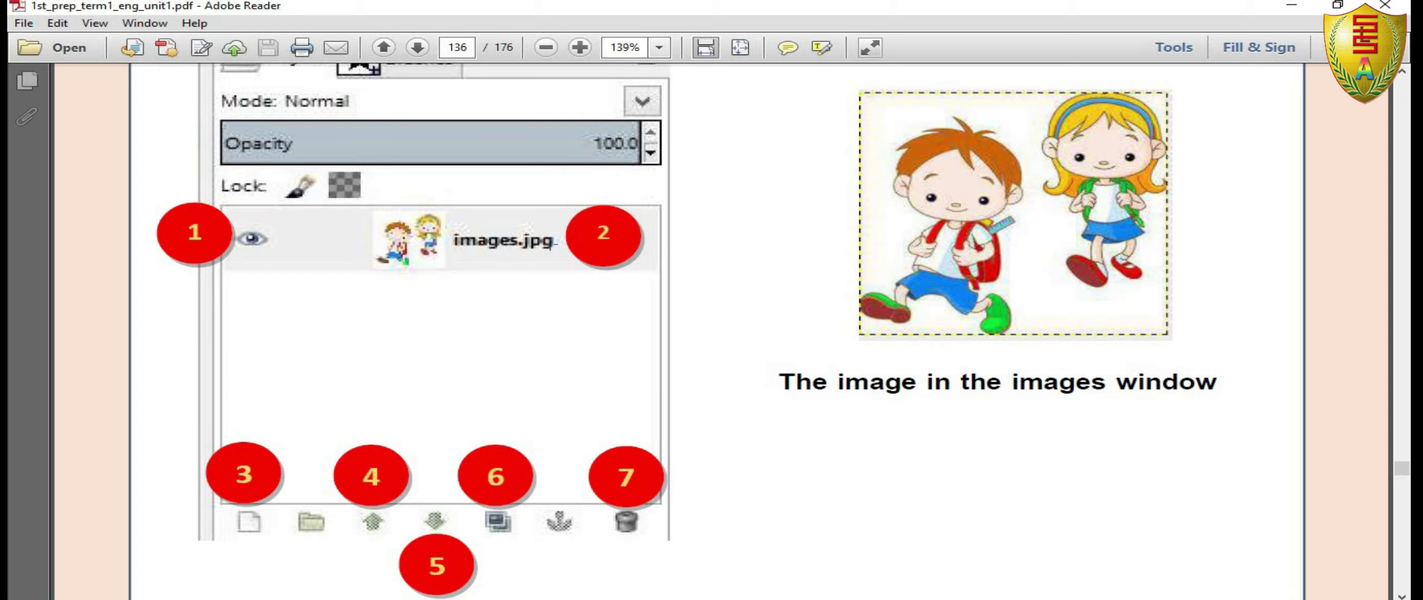
Highlight the words 'layer name' in item 2 of the PDF, then scroll back up.
{"action": "scroll", "coordinate": [552, 243], "scroll_direction": "down", "scroll_amount": 5}
{"action": "scroll", "coordinate": [369, 353], "scroll_direction": "down", "scroll_amount": 3}
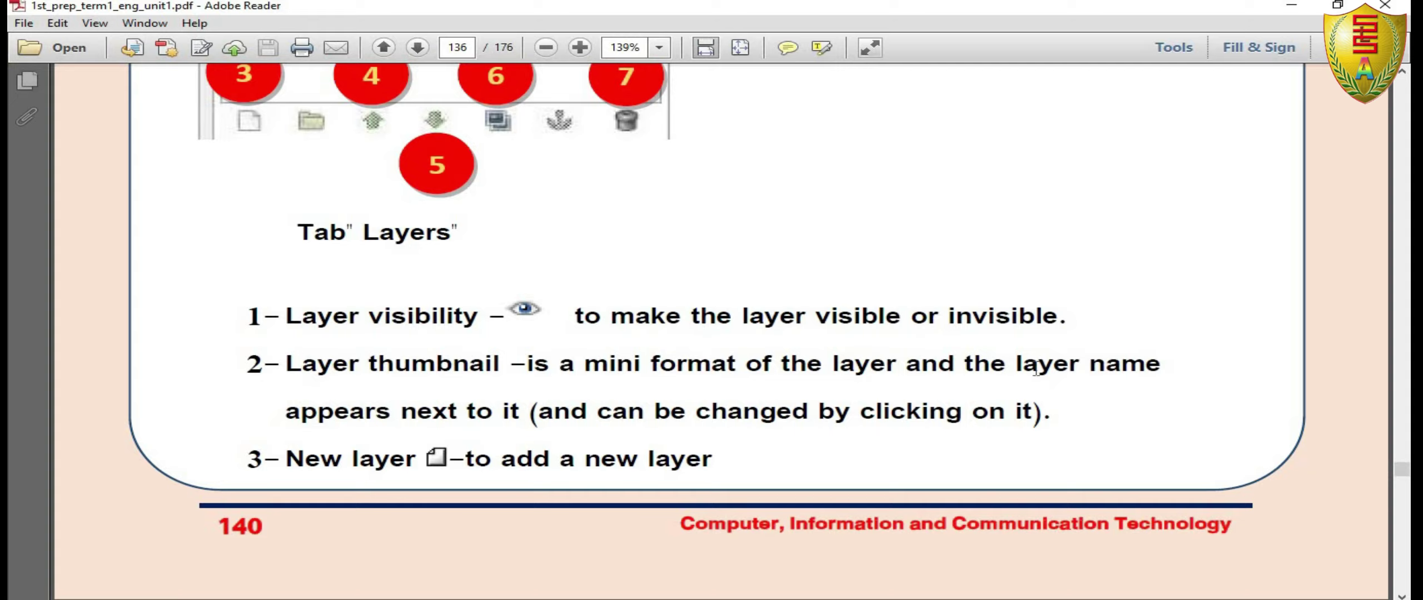
{"action": "left_click_drag", "start_coordinate": [1043, 362], "coordinate": [1122, 367]}
{"action": "scroll", "coordinate": [998, 333], "scroll_direction": "up", "scroll_amount": 4}
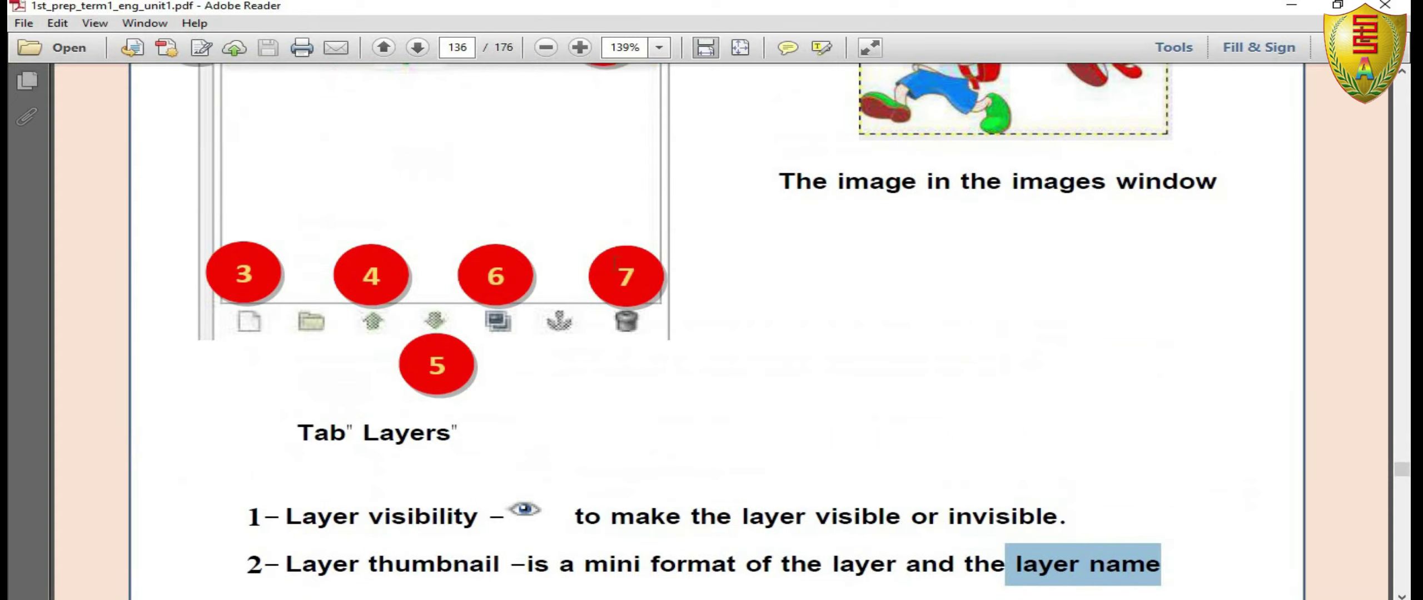
{"action": "scroll", "coordinate": [998, 332], "scroll_direction": "up", "scroll_amount": 4}
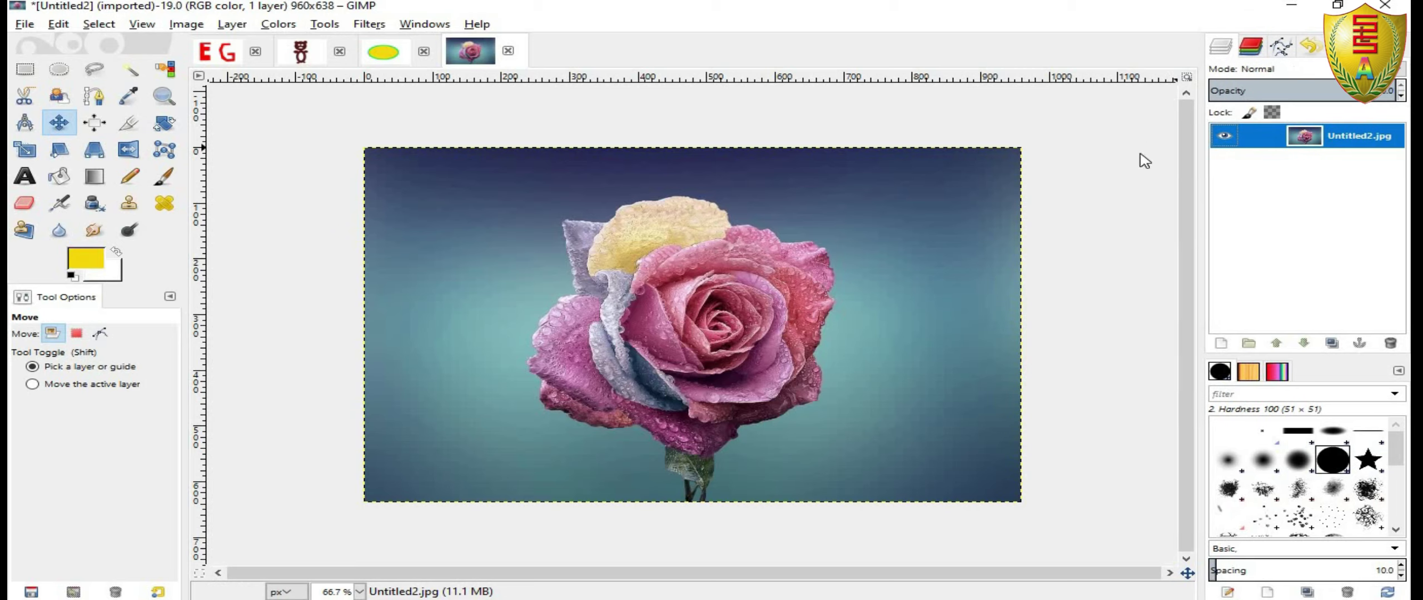
Widen the right dock so the Brushes, Patterns and Gradients labels are readable.
{"action": "left_click_drag", "start_coordinate": [1202, 160], "coordinate": [1137, 159]}
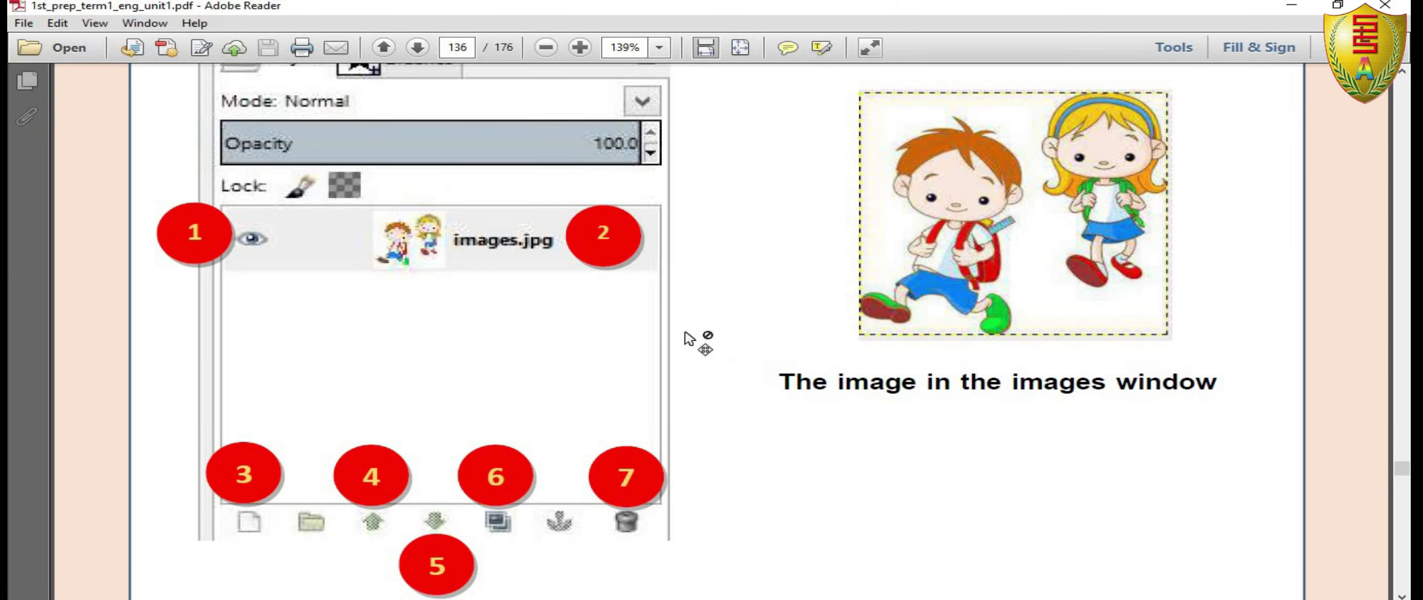
{"action": "scroll", "coordinate": [689, 339], "scroll_direction": "down", "scroll_amount": 3}
{"action": "scroll", "coordinate": [689, 339], "scroll_direction": "down", "scroll_amount": 2}
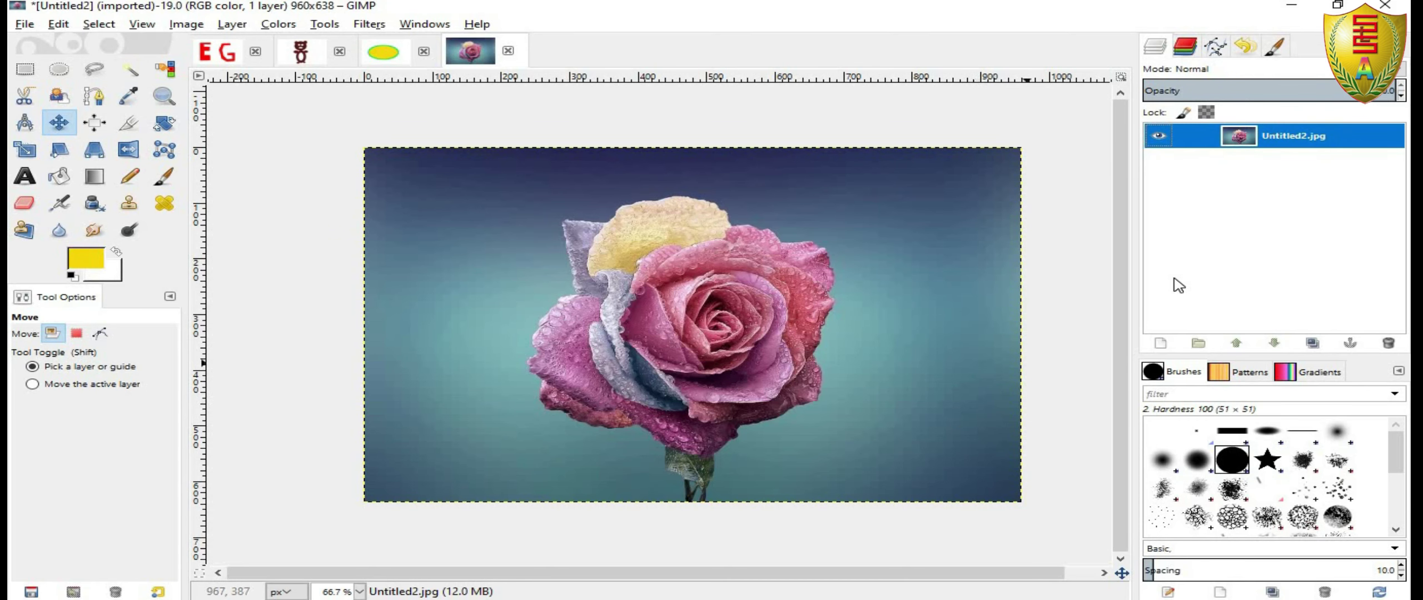
Add a transparent-fill layer named Layer2222 above Untitled2.jpg and select it.
{"action": "left_click", "coordinate": [1166, 345]}
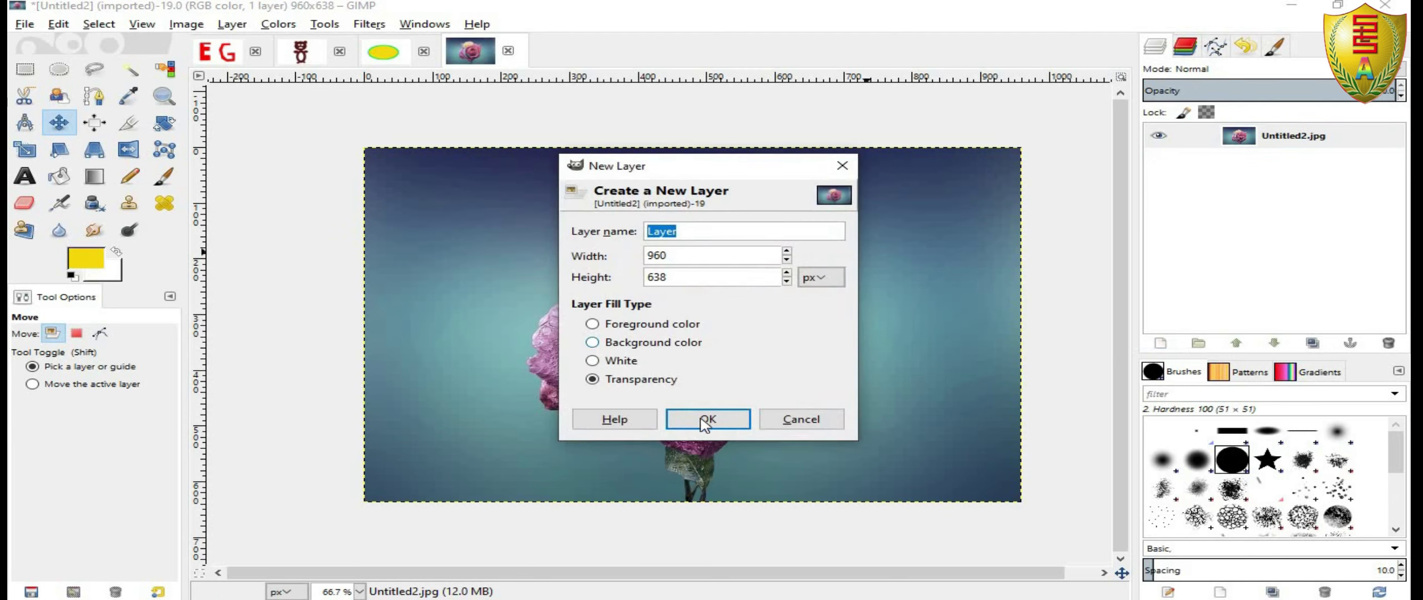
{"action": "left_click", "coordinate": [738, 233]}
{"action": "type", "text": "2222"}
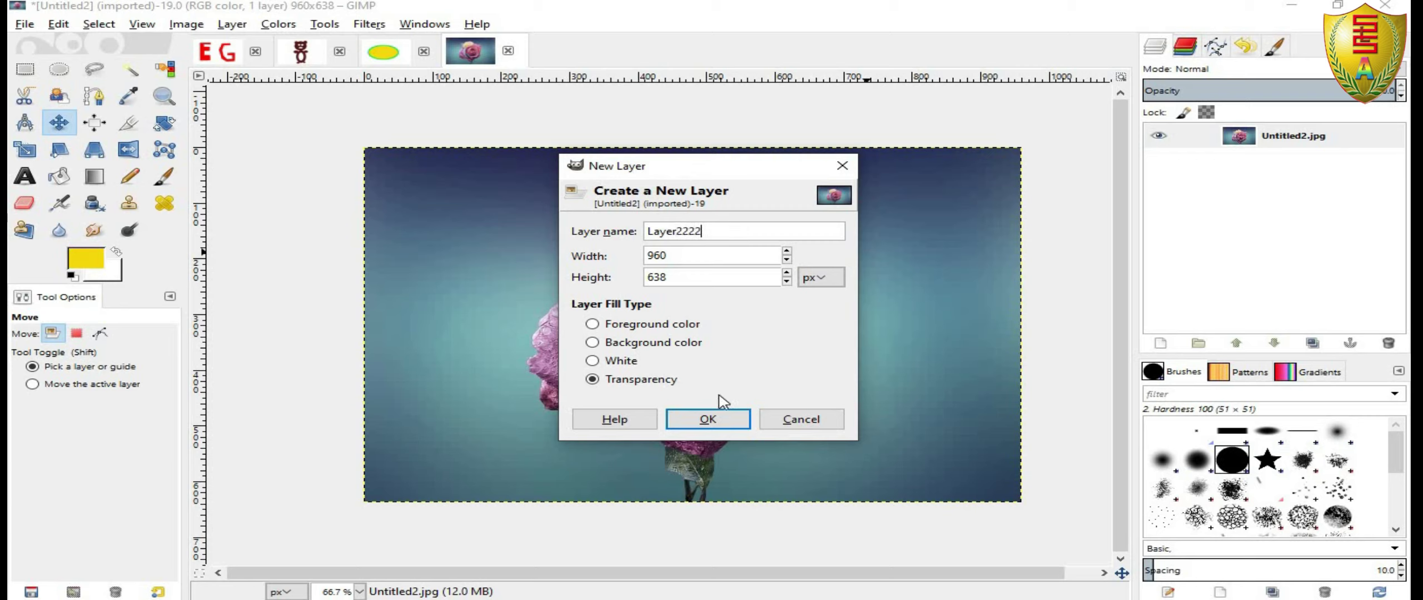
{"action": "left_click", "coordinate": [722, 420]}
{"action": "left_click", "coordinate": [1253, 225]}
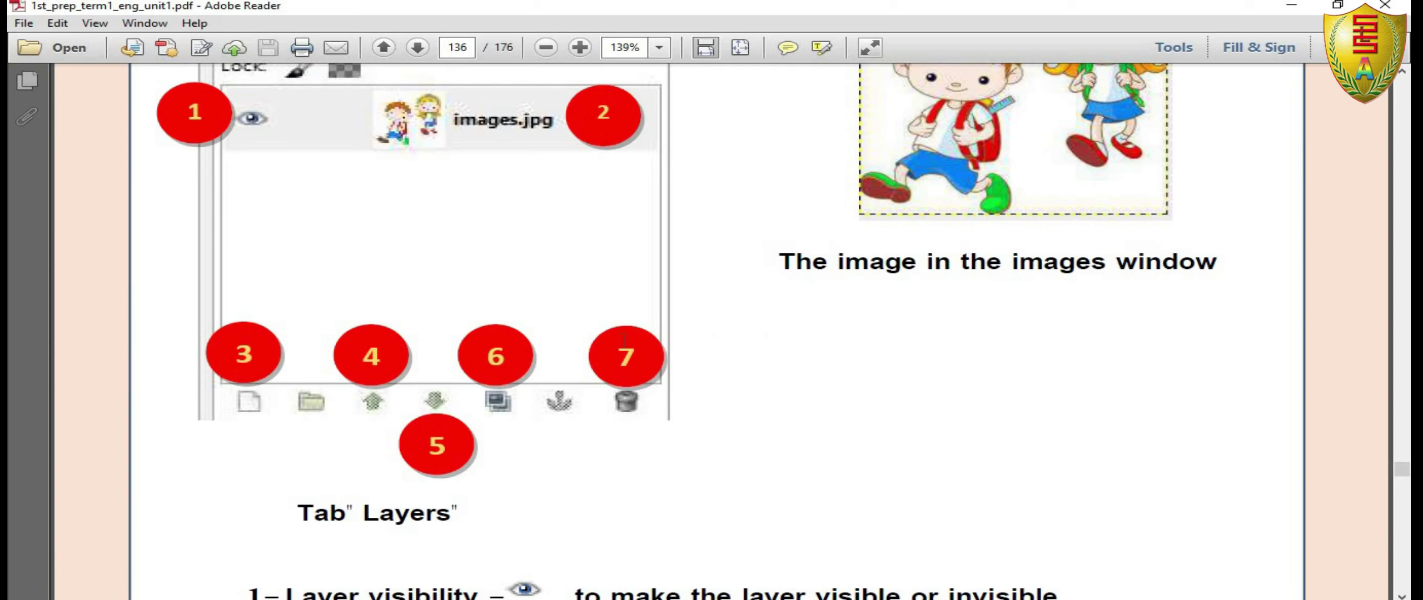
{"action": "scroll", "coordinate": [623, 340], "scroll_direction": "down", "scroll_amount": 2}
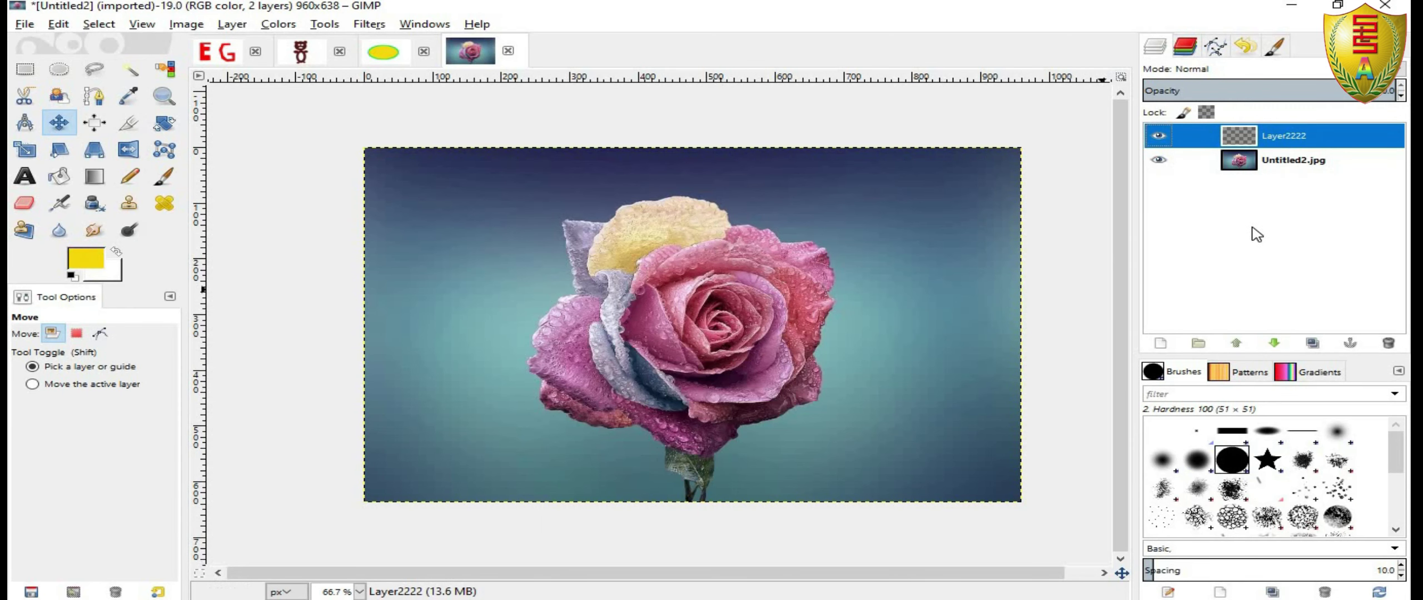
{"action": "left_click", "coordinate": [1274, 343]}
{"action": "left_click", "coordinate": [1236, 343]}
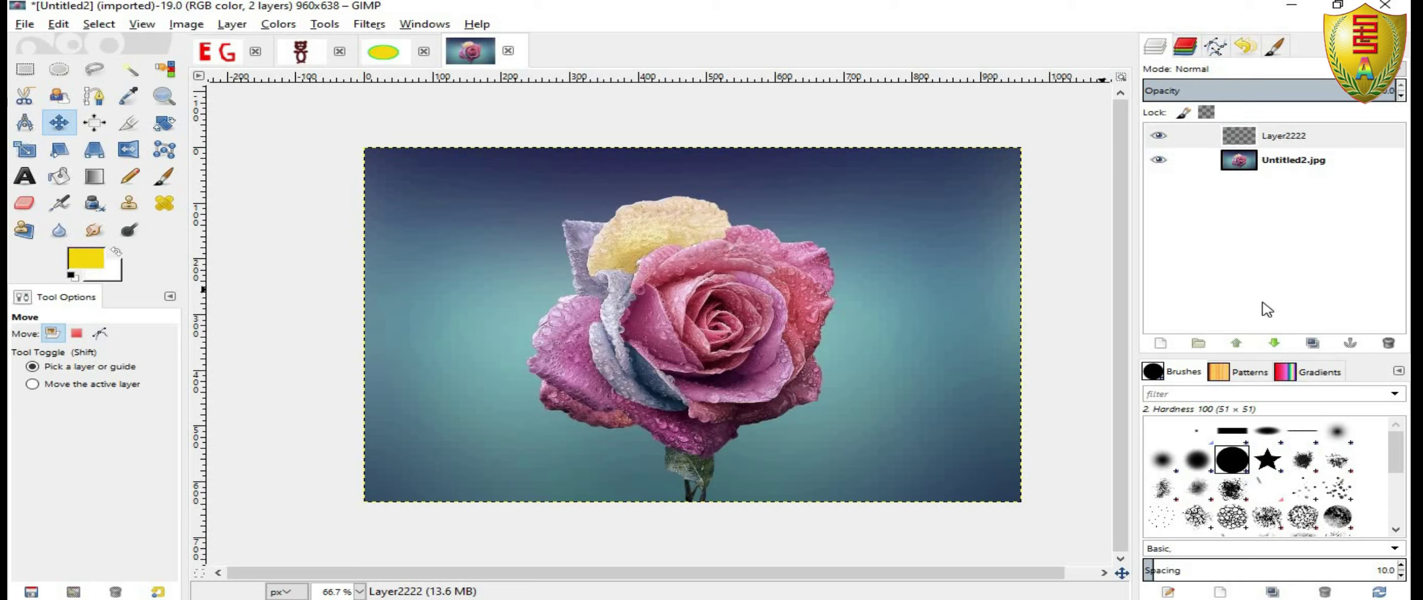
{"action": "left_click", "coordinate": [1274, 343]}
{"action": "left_click", "coordinate": [1278, 144]}
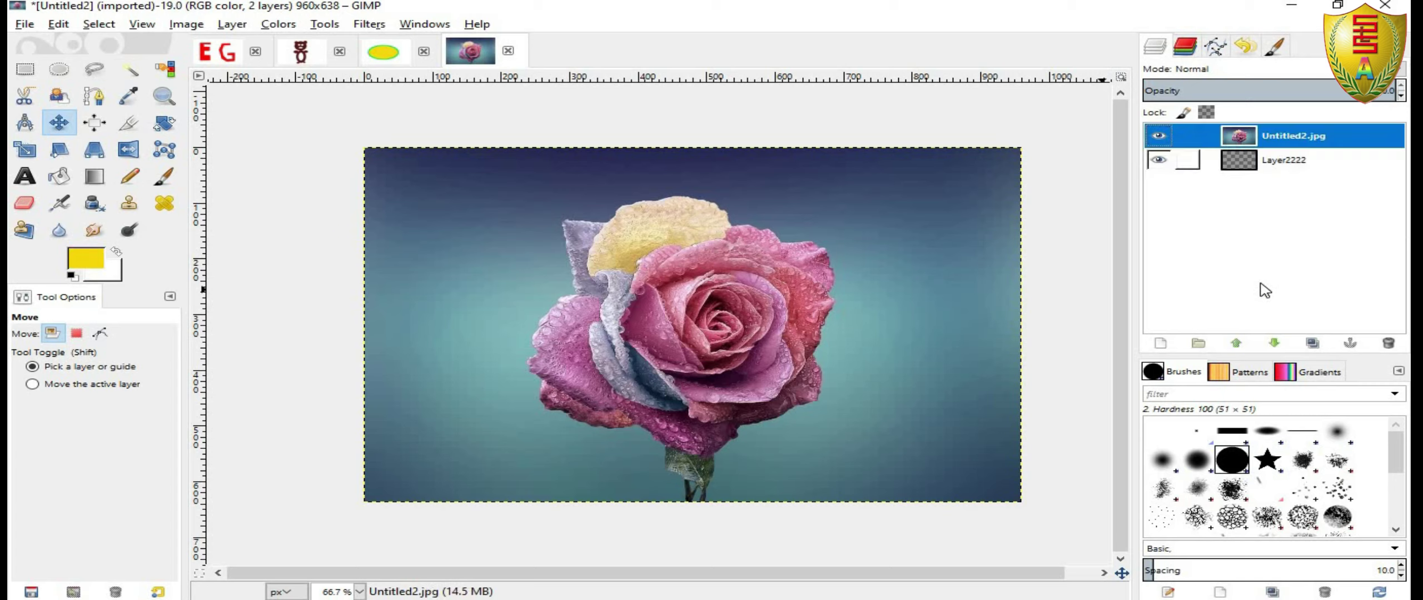
{"action": "left_click", "coordinate": [1273, 345]}
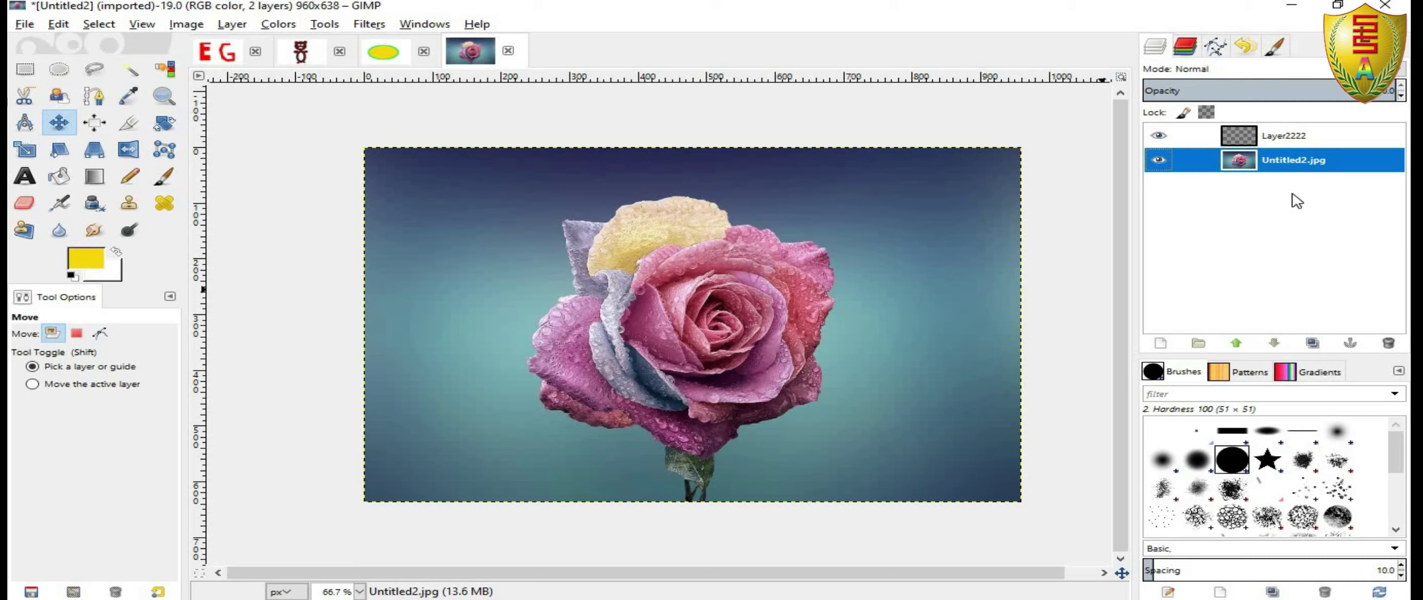
{"action": "key", "text": "ctrl+z"}
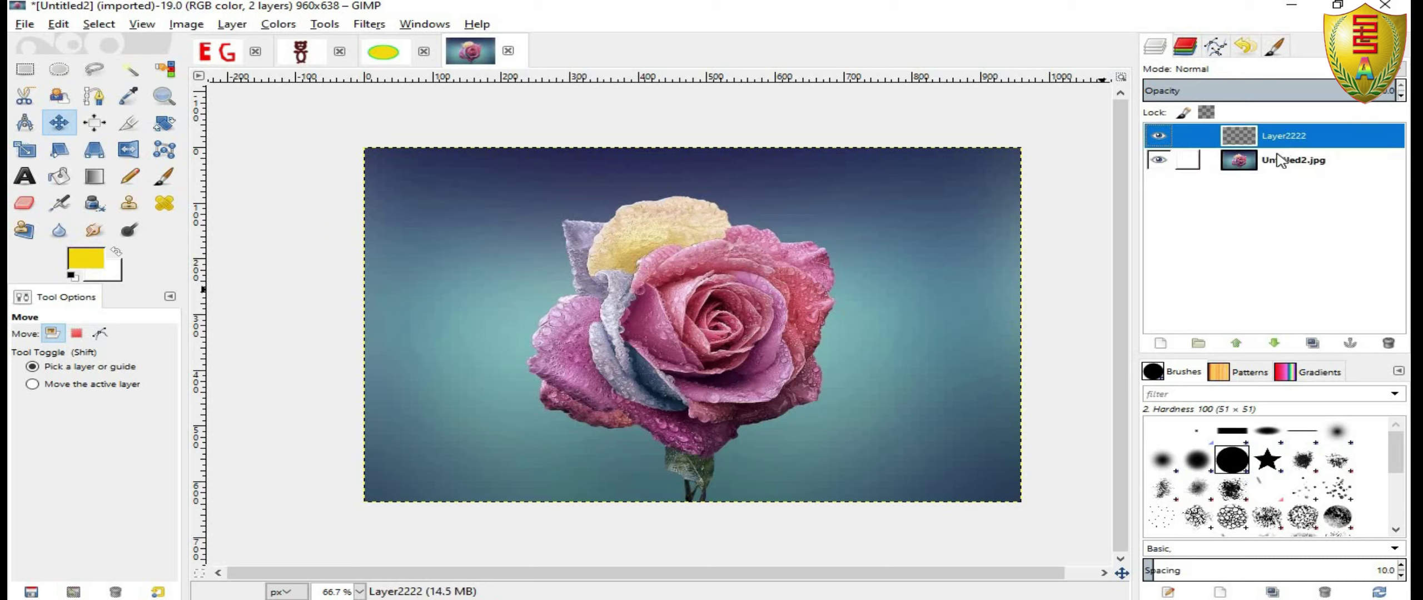
{"action": "key", "text": "ctrl+y"}
{"action": "left_click", "coordinate": [1249, 346]}
{"action": "key", "text": "ctrl+z"}
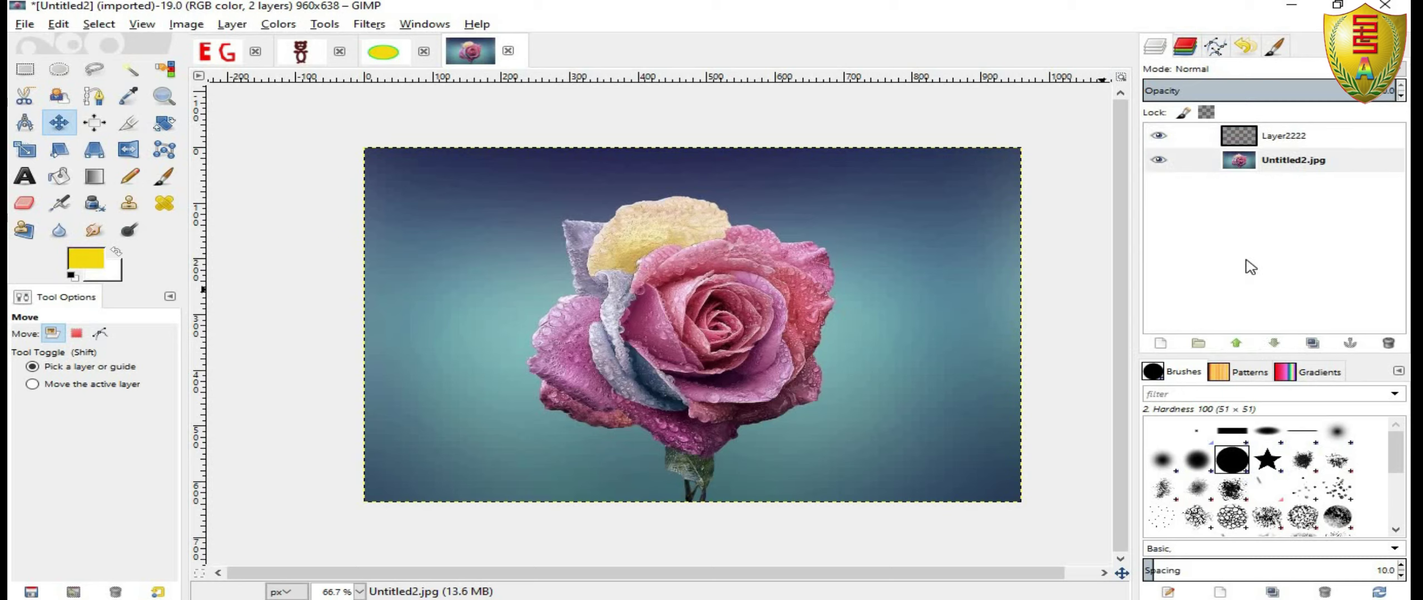
{"action": "key", "text": "alt+Tab"}
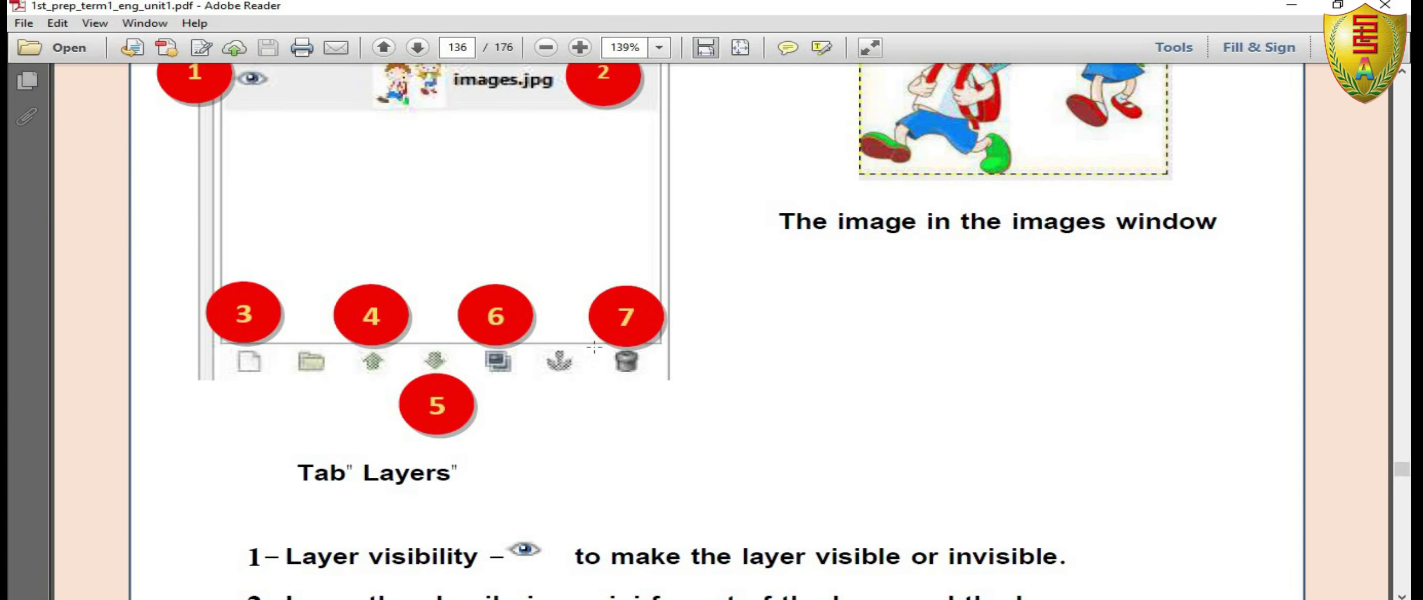
{"action": "scroll", "coordinate": [489, 315], "scroll_direction": "down", "scroll_amount": 4}
{"action": "scroll", "coordinate": [497, 321], "scroll_direction": "down", "scroll_amount": 5}
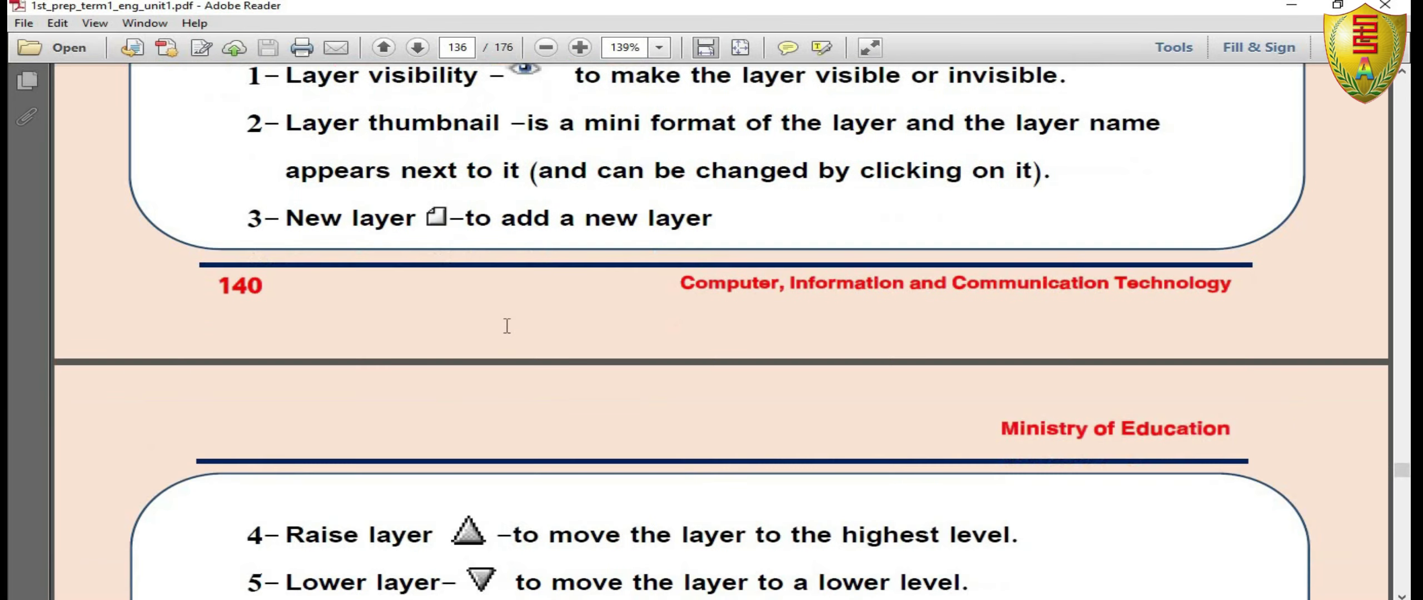
{"action": "scroll", "coordinate": [503, 325], "scroll_direction": "down", "scroll_amount": 5}
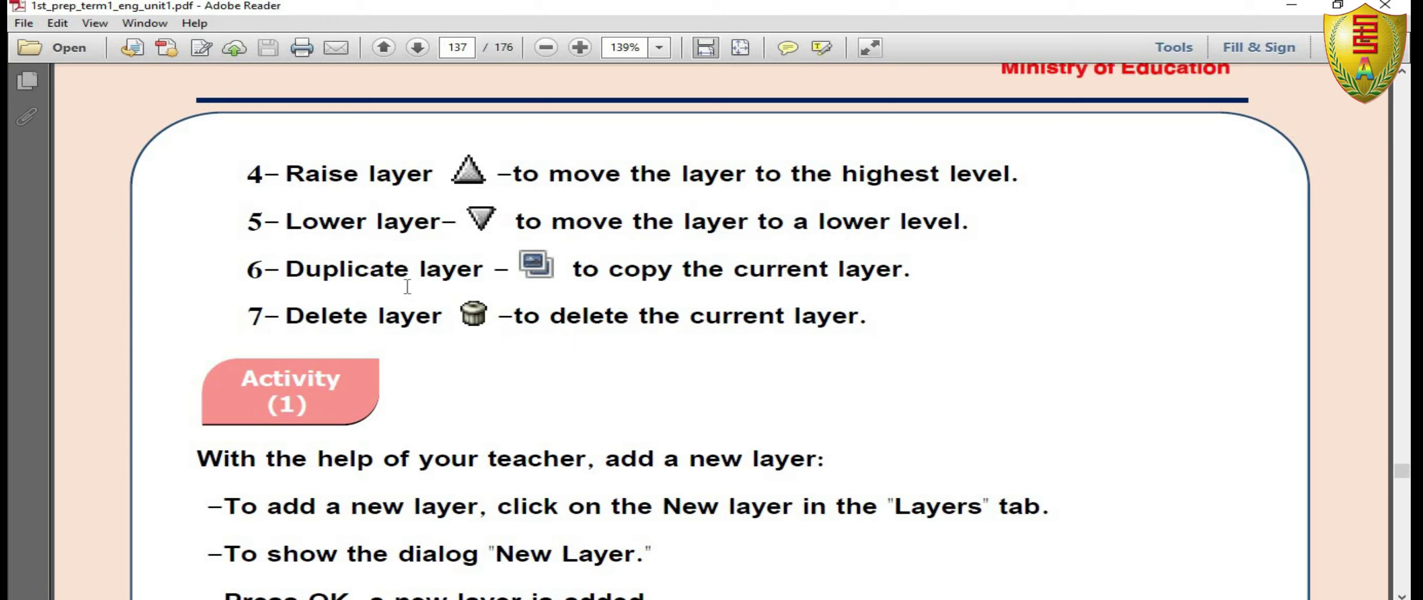
{"action": "key", "text": "alt+Tab"}
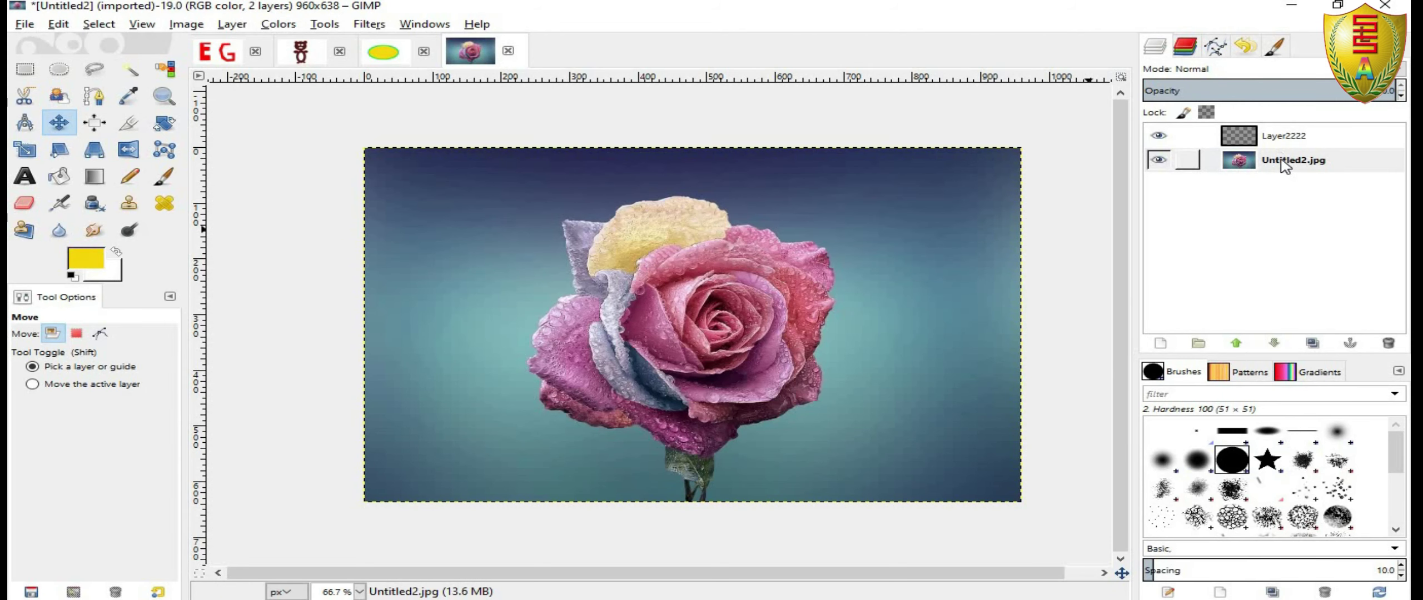
Duplicate the Untitled2.jpg rose photo layer, creating Untitled2.jpg copy.
{"action": "left_click", "coordinate": [1284, 165]}
{"action": "left_click", "coordinate": [1291, 144]}
{"action": "left_click", "coordinate": [1278, 164]}
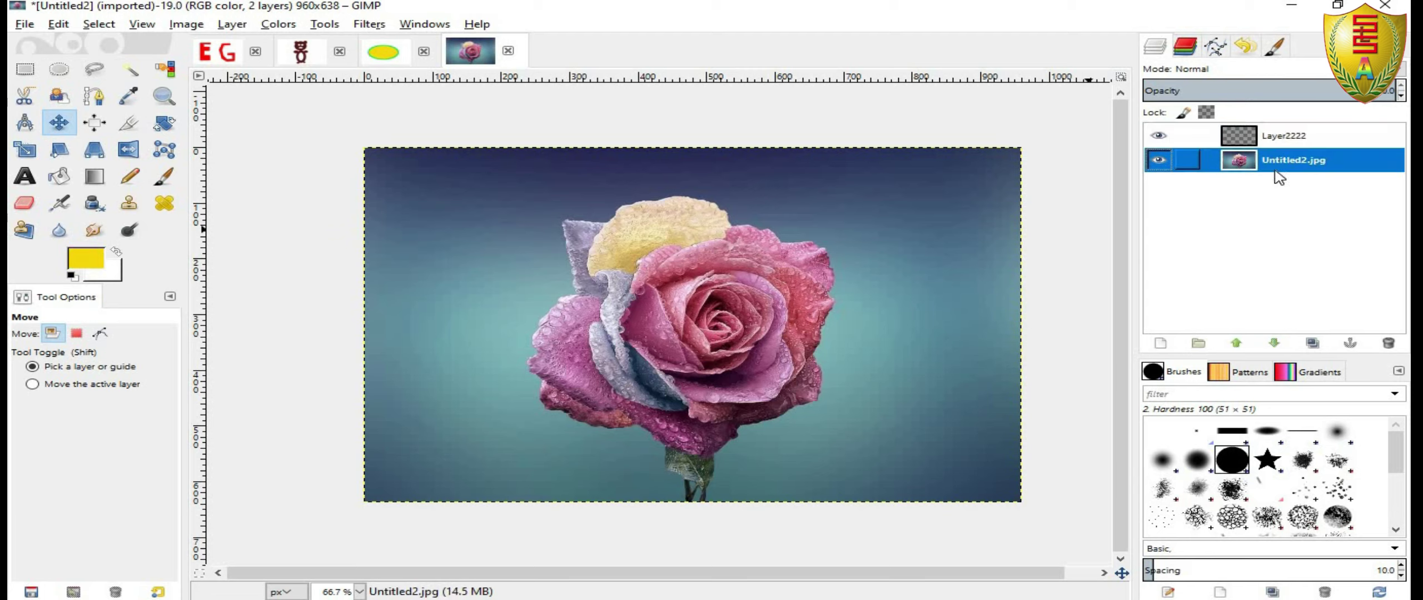
{"action": "left_click", "coordinate": [1311, 343]}
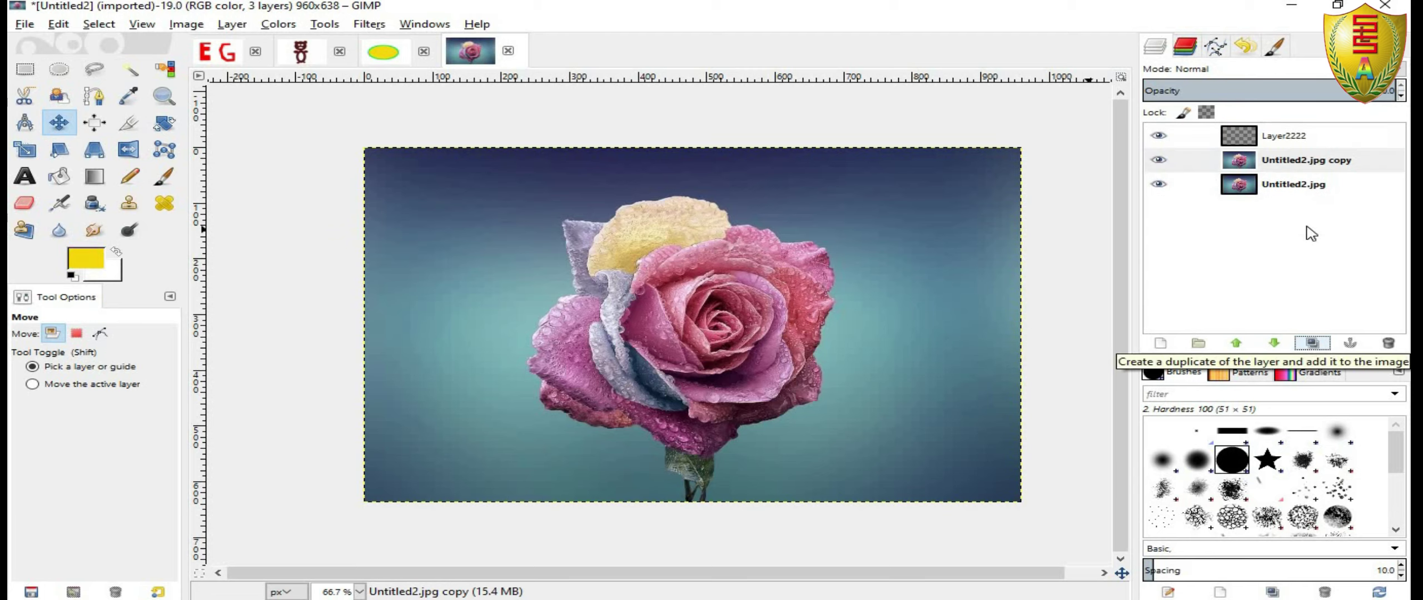
Duplicate Layer2222 as Layer2222 copy, then make Untitled2.jpg copy active.
{"action": "left_click", "coordinate": [1328, 166]}
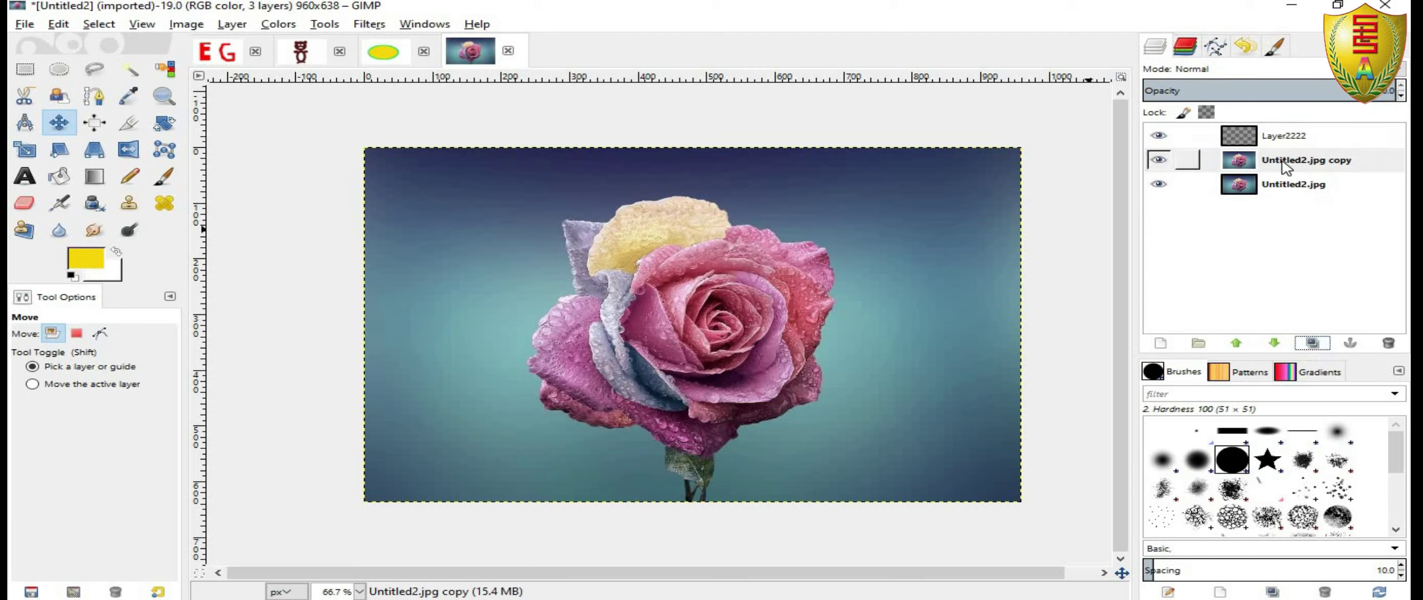
{"action": "left_click", "coordinate": [1304, 135]}
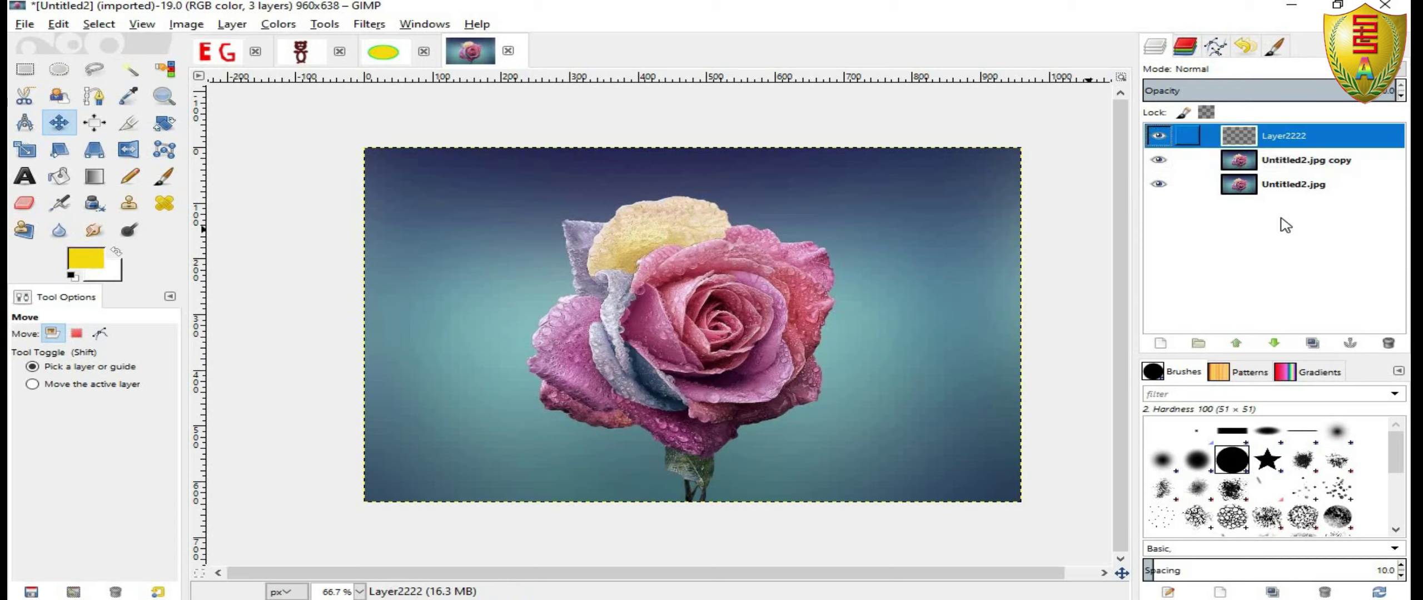
{"action": "left_click", "coordinate": [1312, 344]}
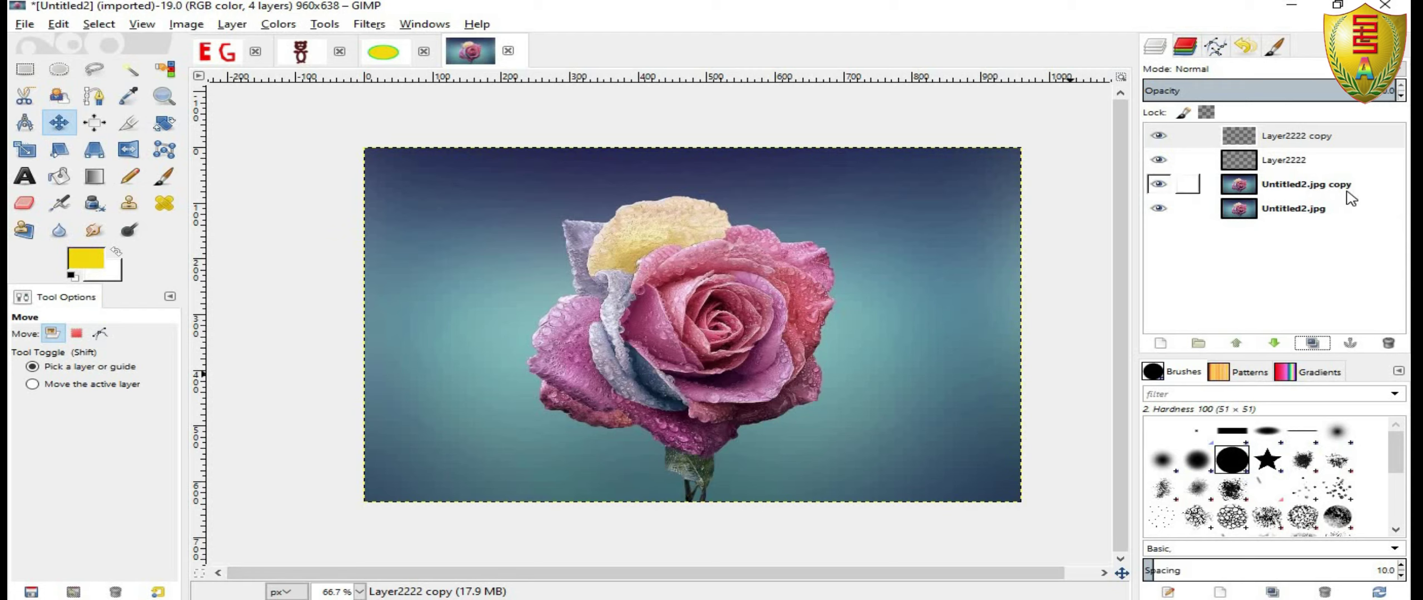
{"action": "left_click", "coordinate": [1181, 183]}
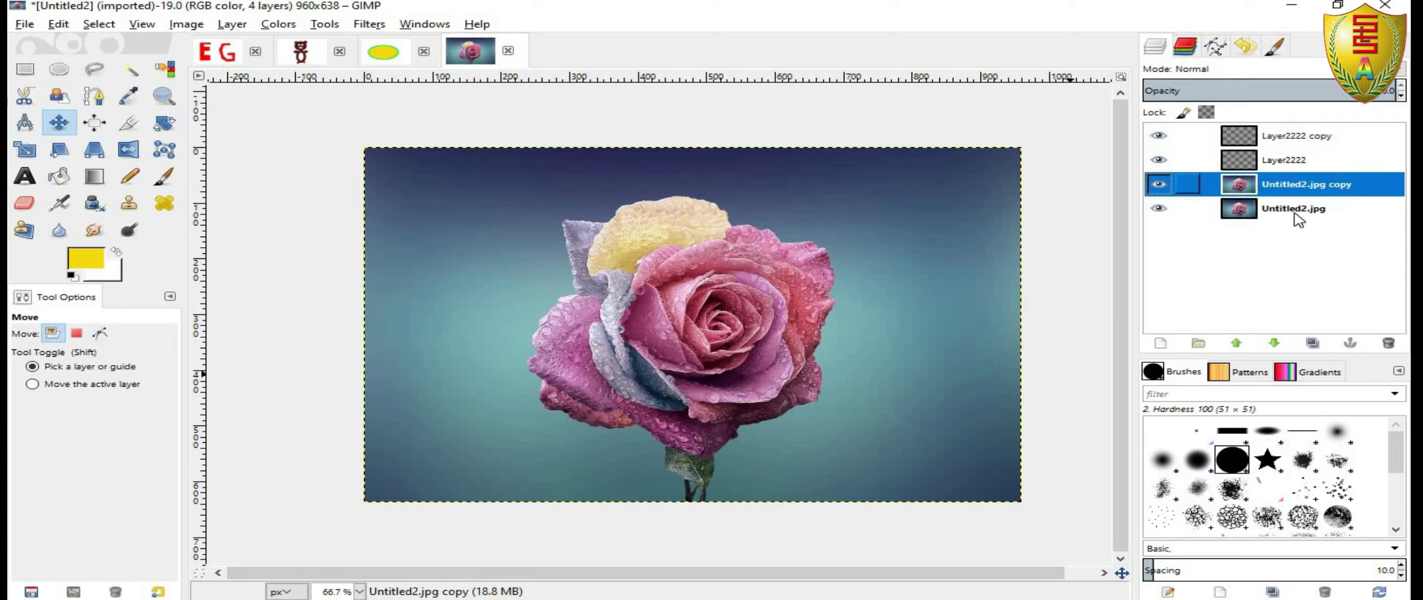
Delete Untitled2.jpg copy and Layer2222 copy, leaving Layer2222 active above Untitled2.jpg.
{"action": "left_click", "coordinate": [1388, 344]}
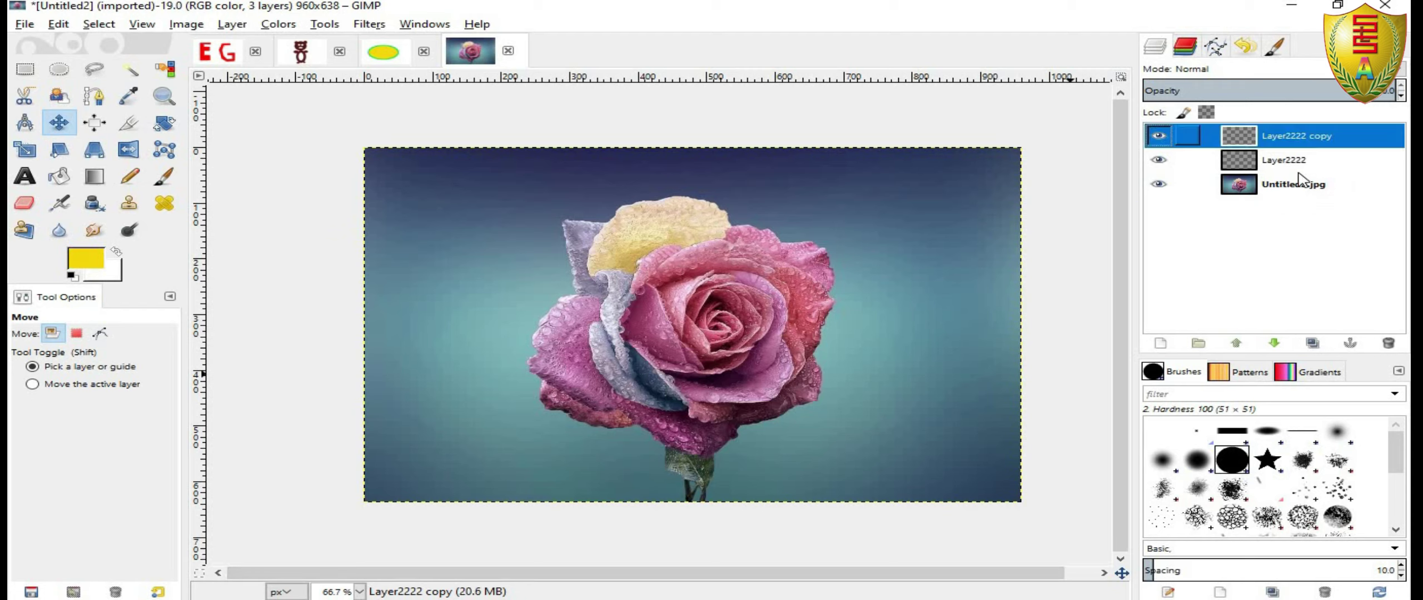
{"action": "left_click", "coordinate": [1388, 344]}
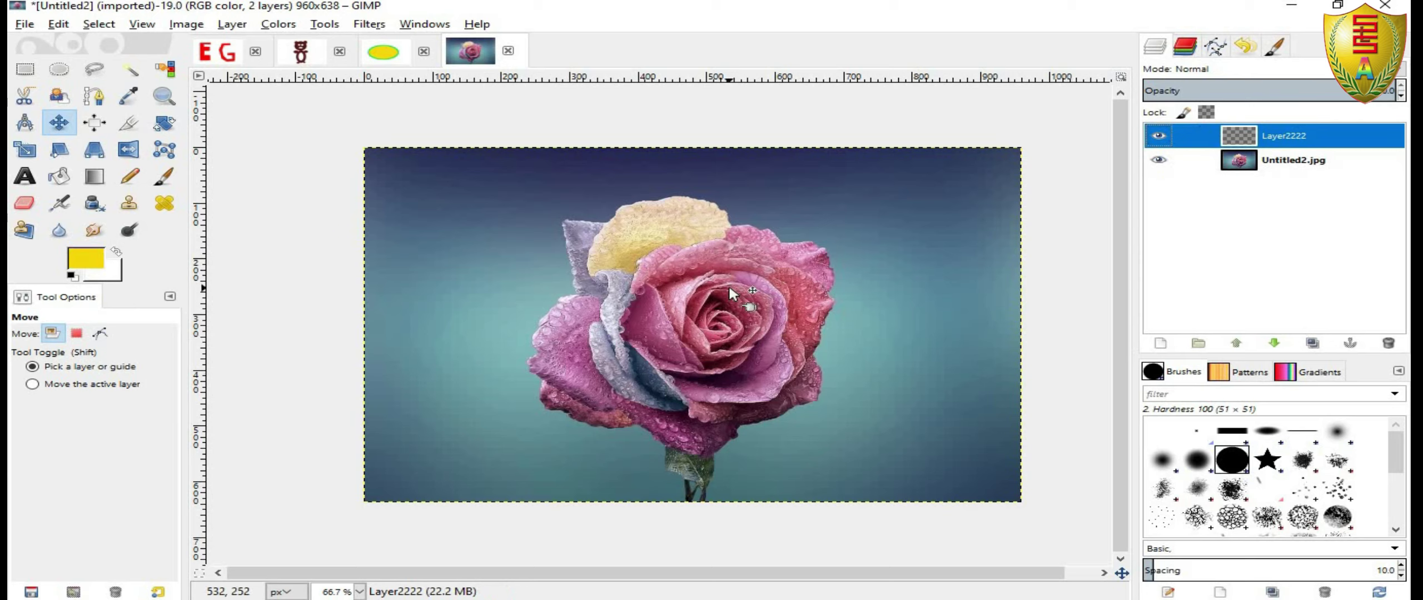
{"action": "left_click", "coordinate": [1272, 164]}
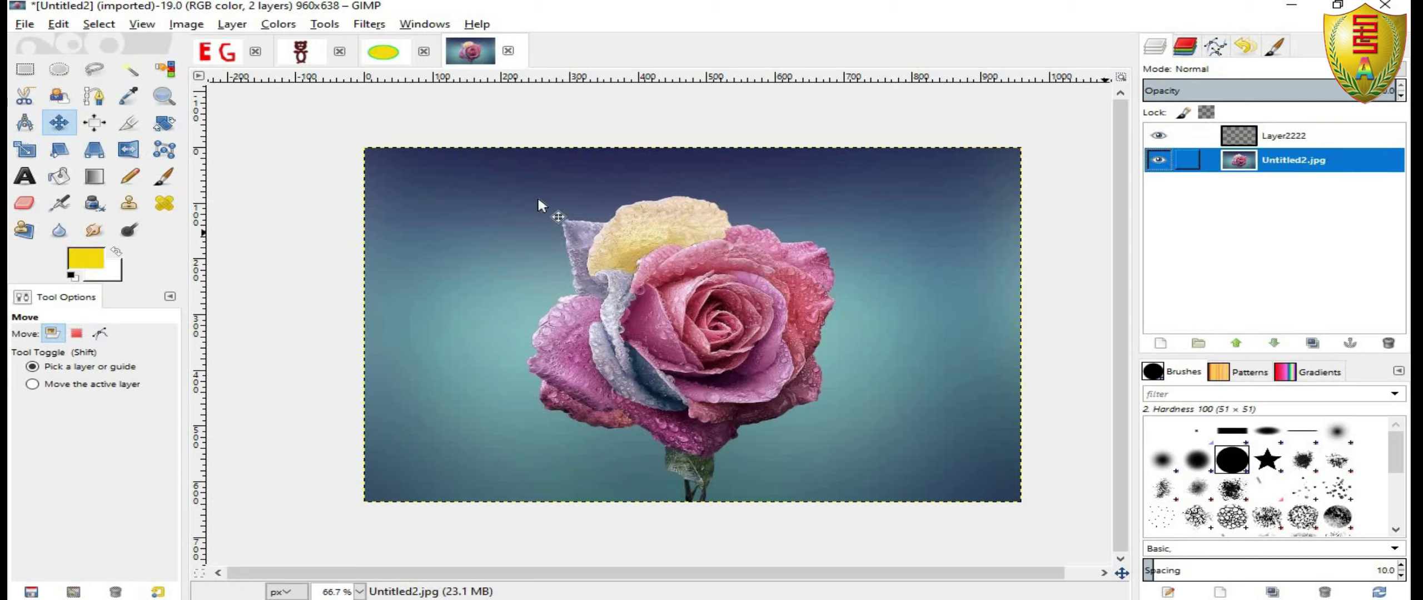
{"action": "left_click", "coordinate": [1265, 134]}
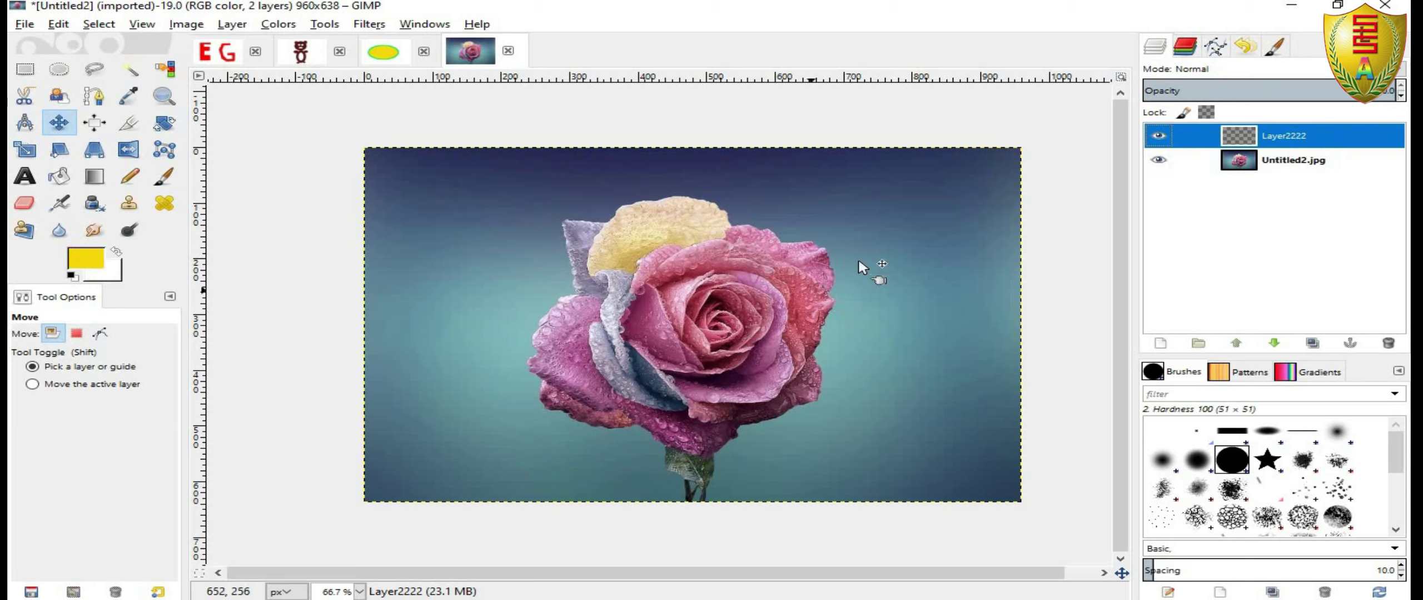
Select a rectangle in the image's upper right and paint it solid yellow on Layer2222.
{"action": "left_click", "coordinate": [59, 69]}
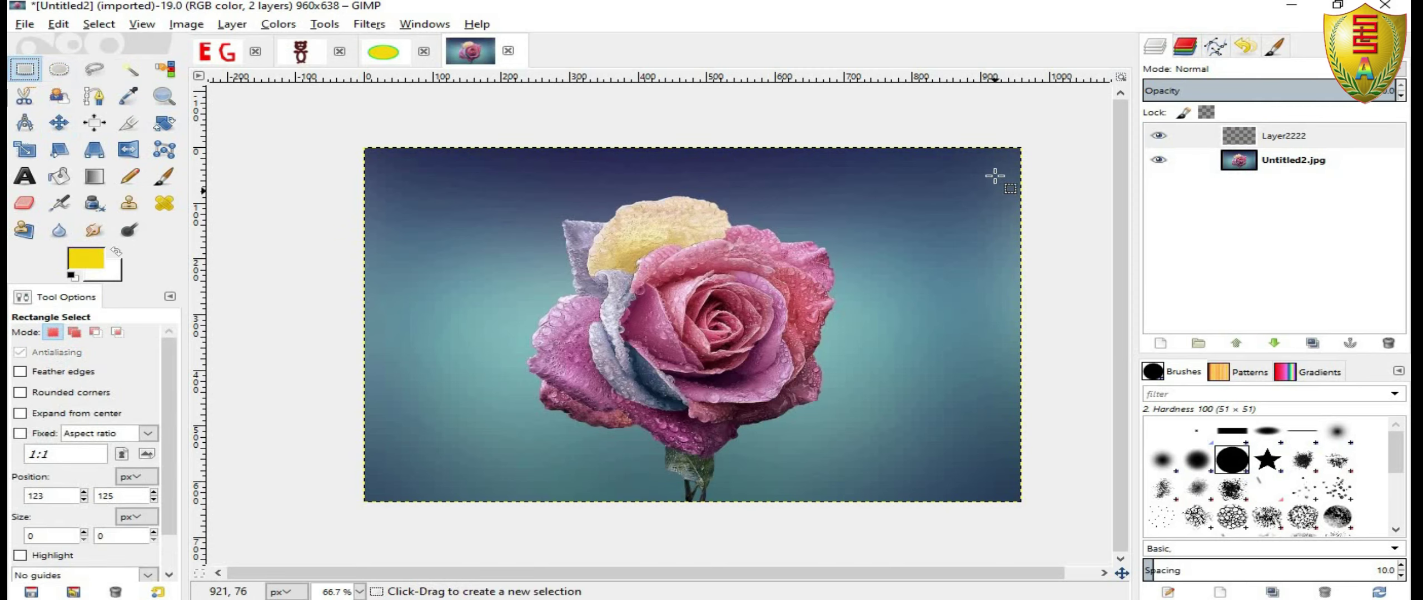
{"action": "left_click_drag", "start_coordinate": [994, 167], "coordinate": [866, 237]}
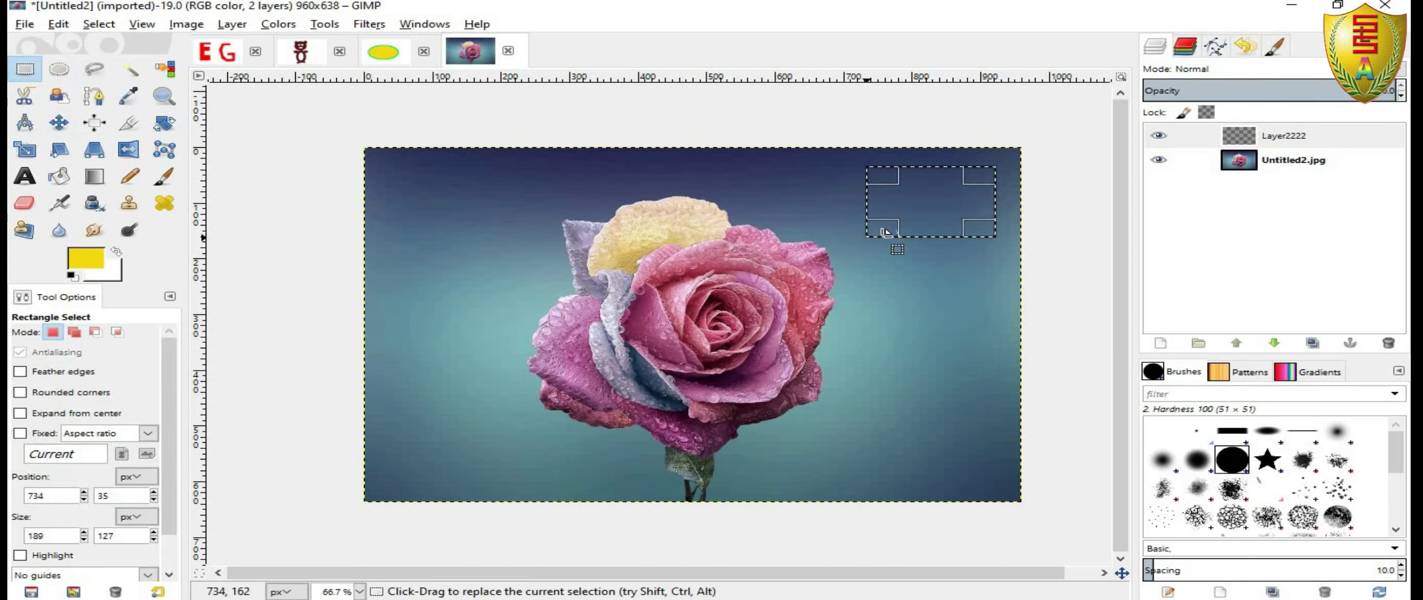
{"action": "left_click", "coordinate": [164, 176]}
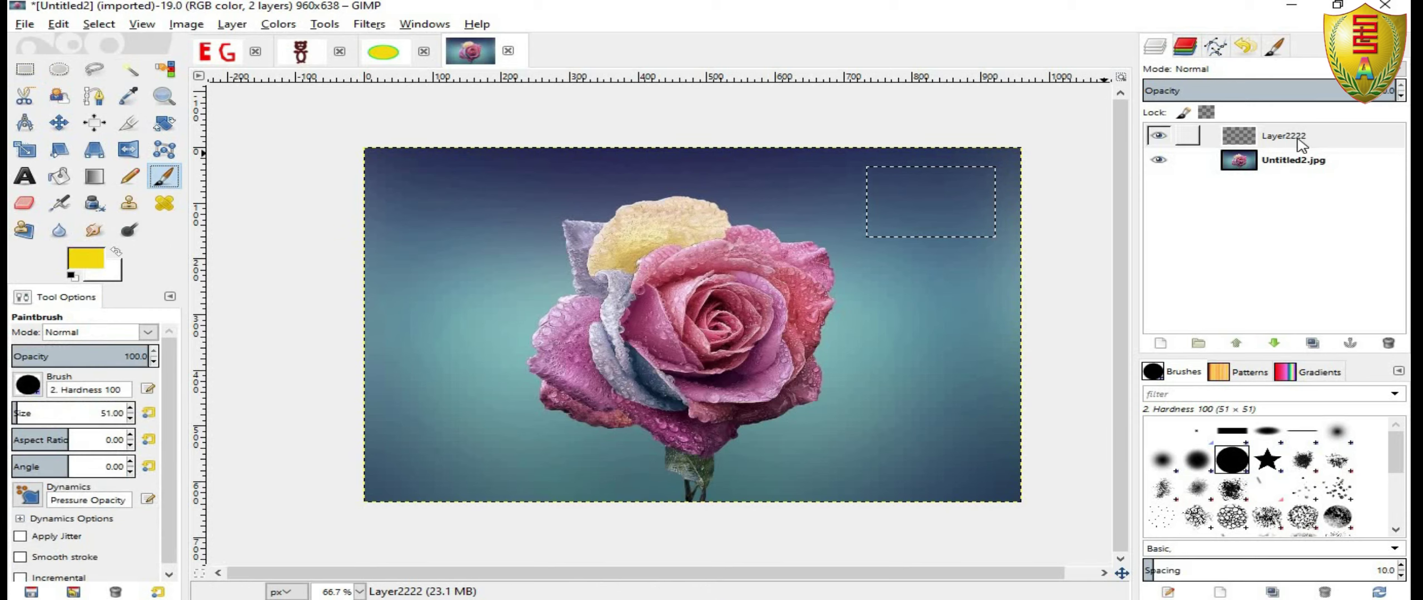
{"action": "mouse_move", "coordinate": [984, 204]}
{"action": "left_mouse_down"}
{"action": "mouse_move", "coordinate": [993, 213]}
{"action": "mouse_move", "coordinate": [895, 214]}
{"action": "mouse_move", "coordinate": [985, 228]}
{"action": "left_mouse_up"}
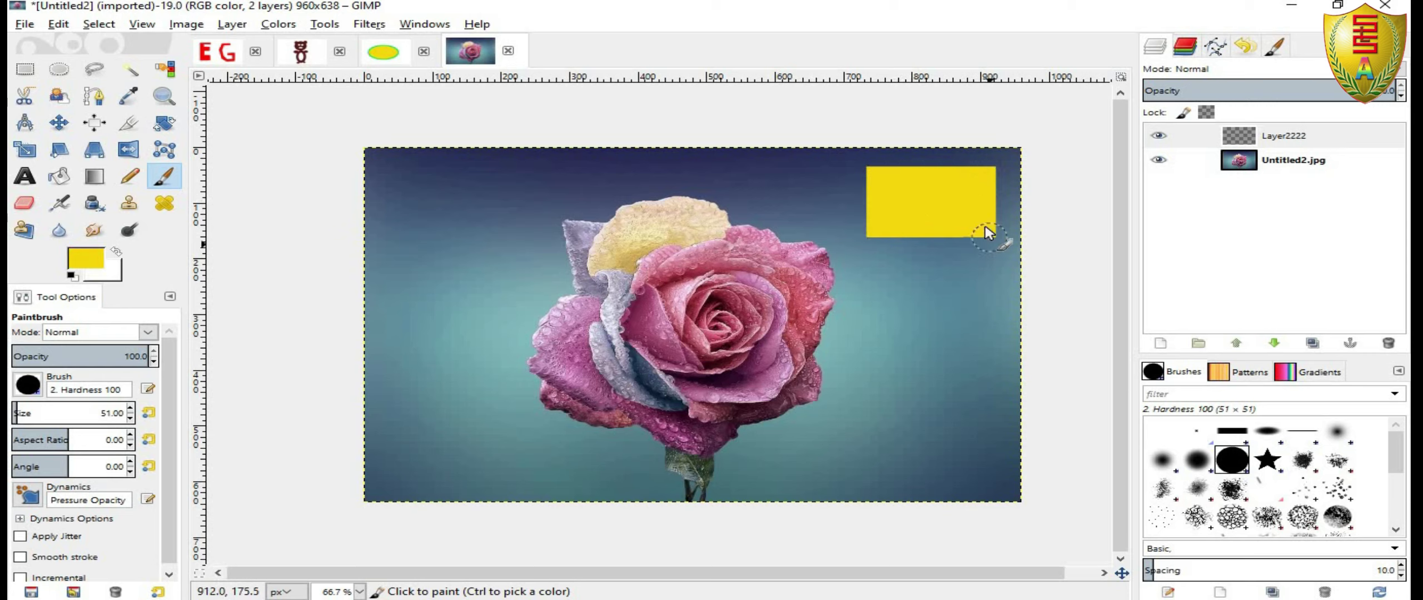
{"action": "left_click", "coordinate": [111, 27]}
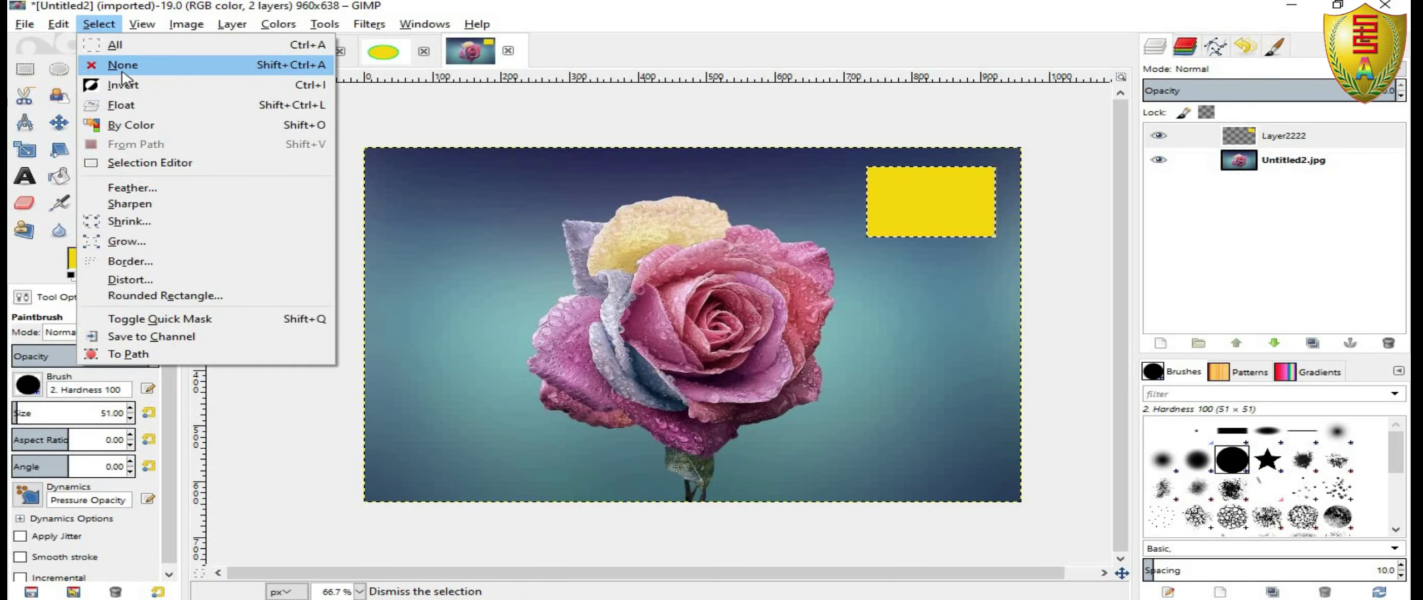
Clear the selection and toggle Layer2222 and rose layer visibility off and back on.
{"action": "left_click", "coordinate": [123, 65]}
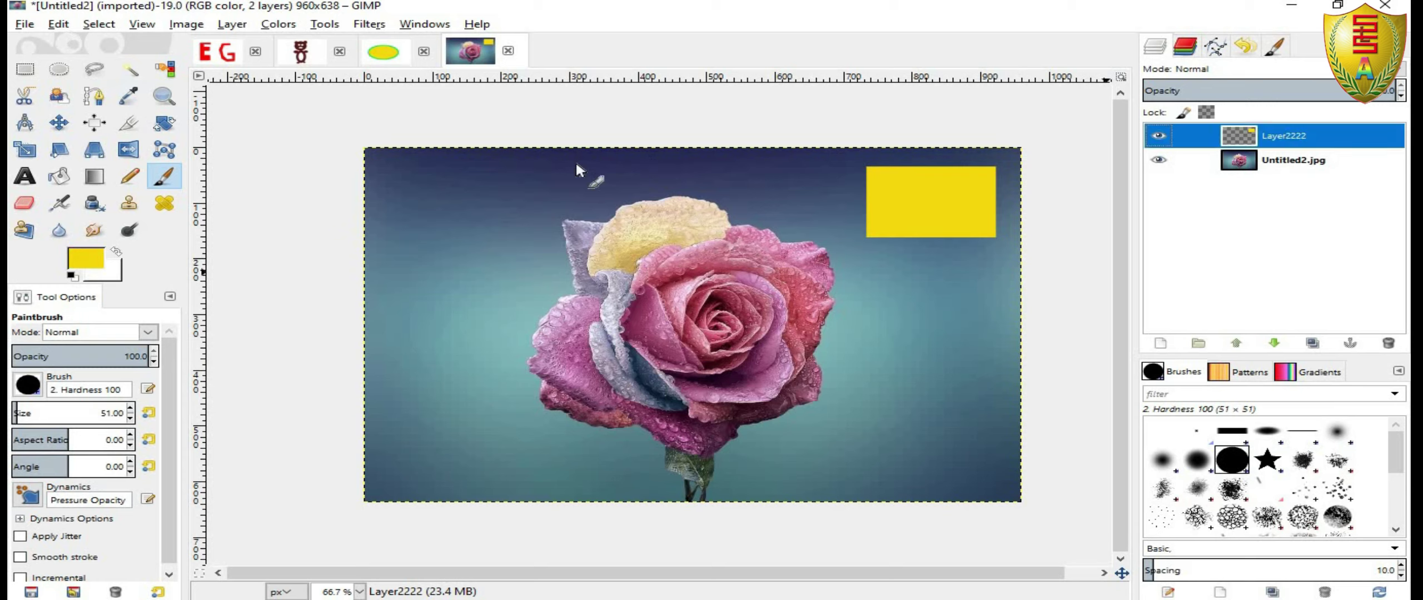
{"action": "left_click", "coordinate": [59, 122]}
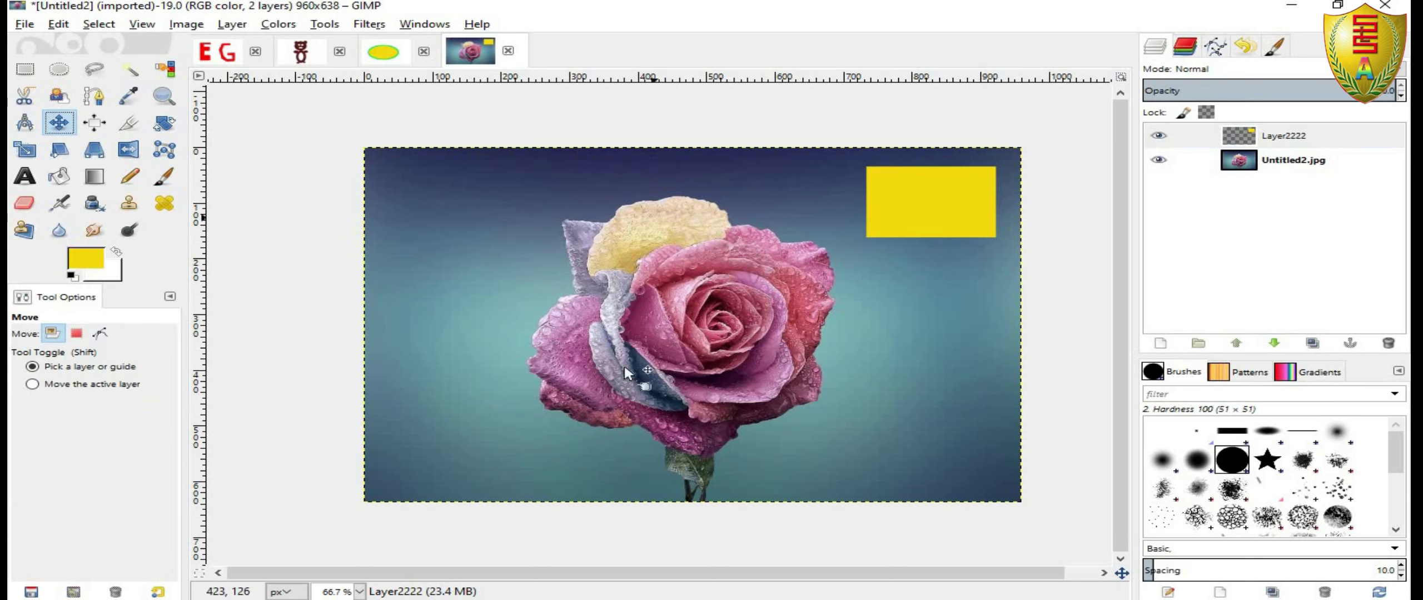
{"action": "left_click", "coordinate": [1158, 136]}
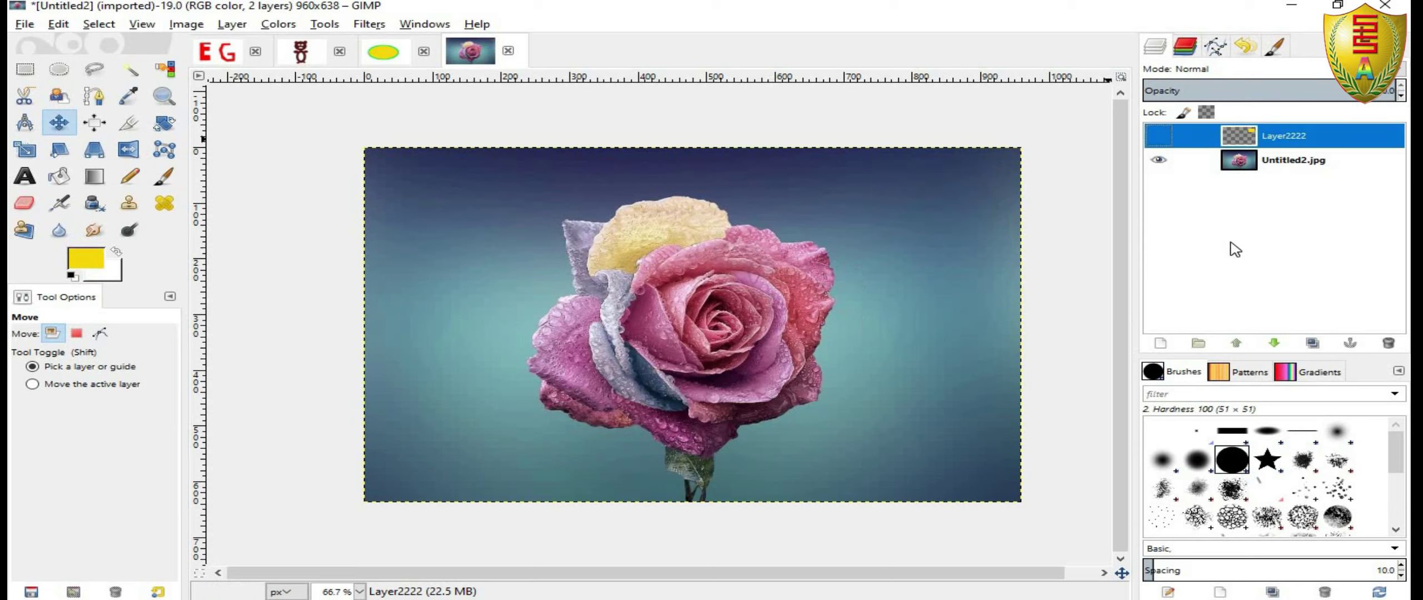
{"action": "left_click", "coordinate": [1157, 135]}
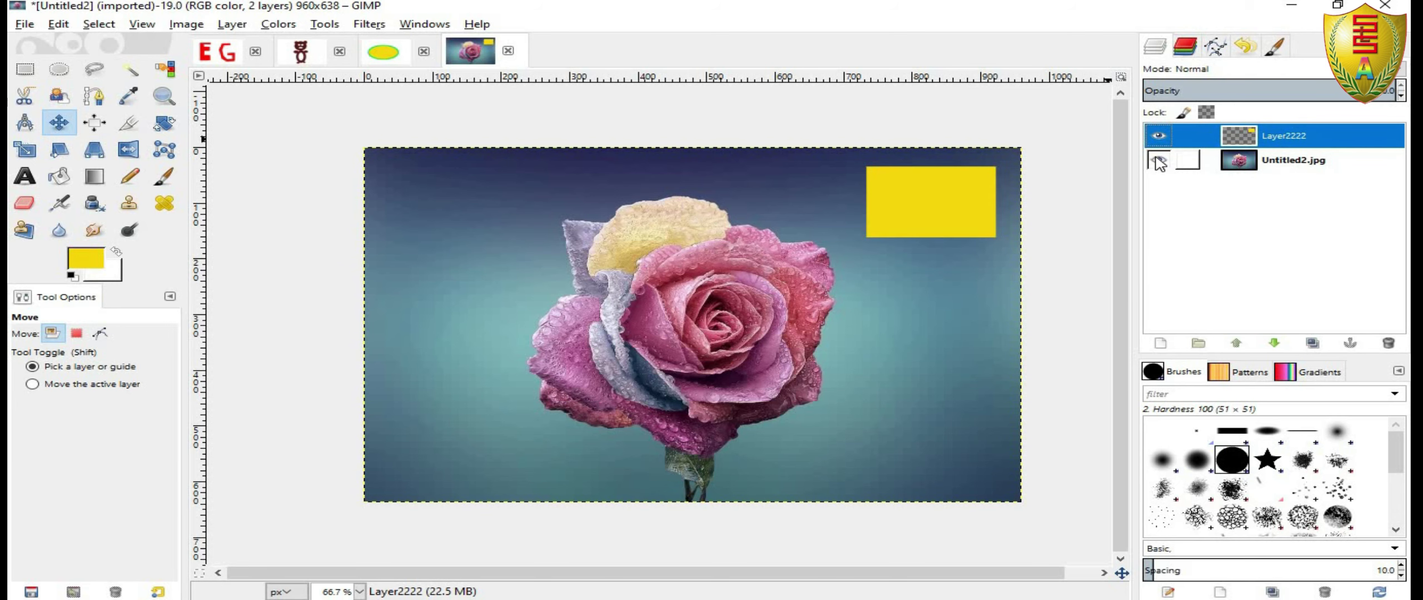
{"action": "left_click", "coordinate": [1157, 160]}
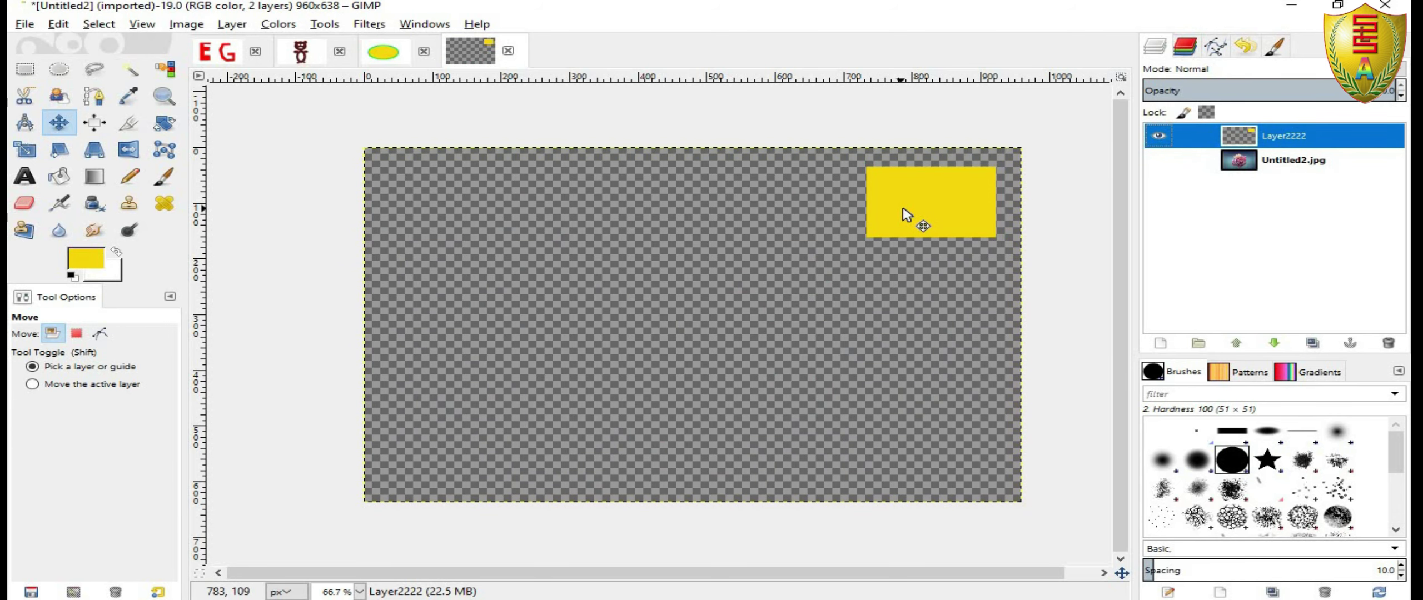
{"action": "left_click", "coordinate": [1241, 162]}
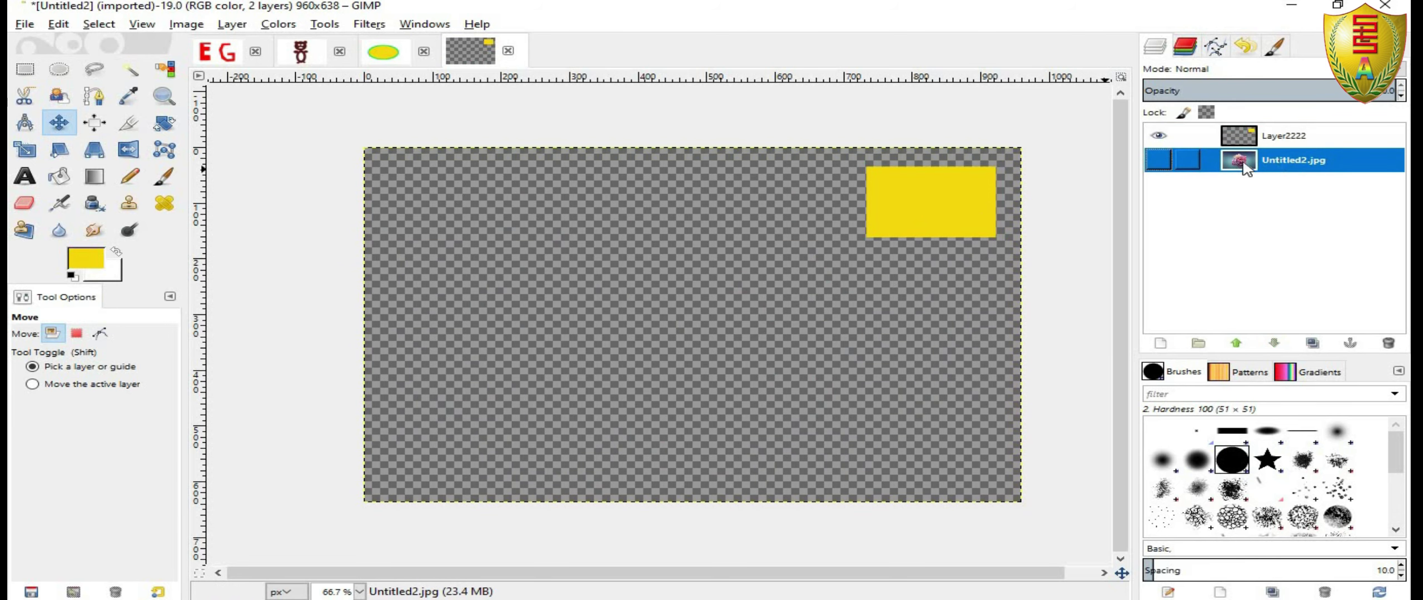
{"action": "left_click", "coordinate": [1158, 161]}
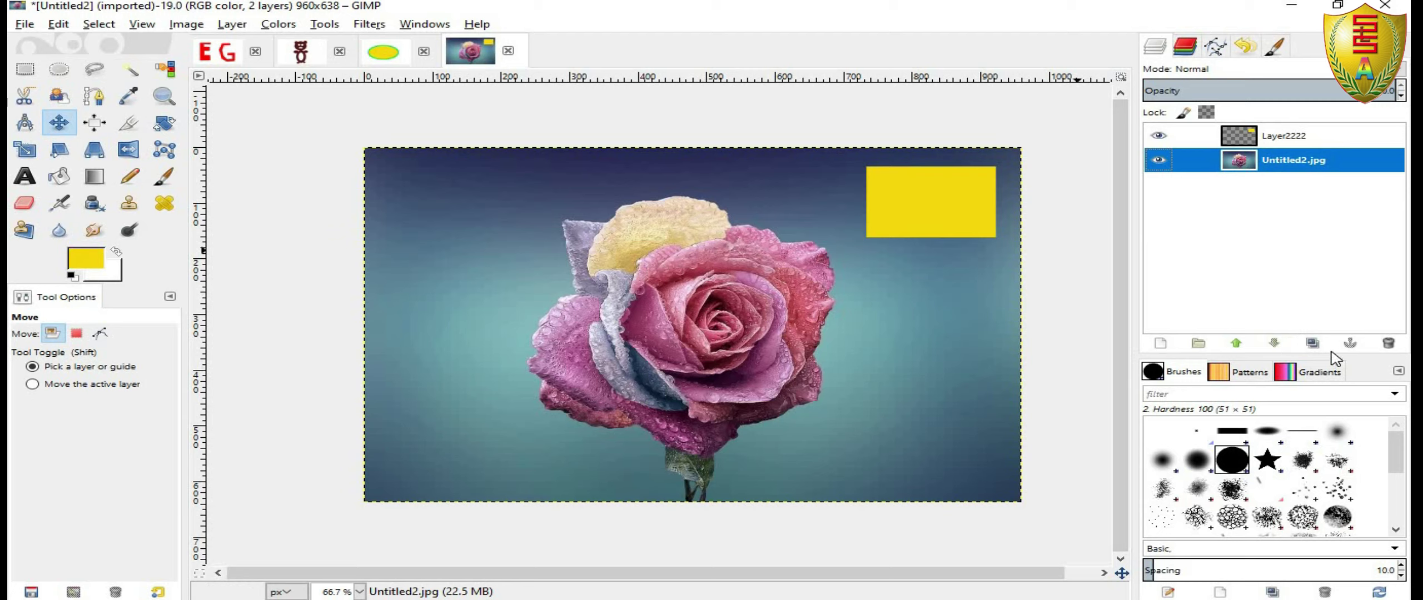
Add a new transparent layer, Layer2222 #1, and raise it to the top of the stack.
{"action": "left_click", "coordinate": [1161, 343]}
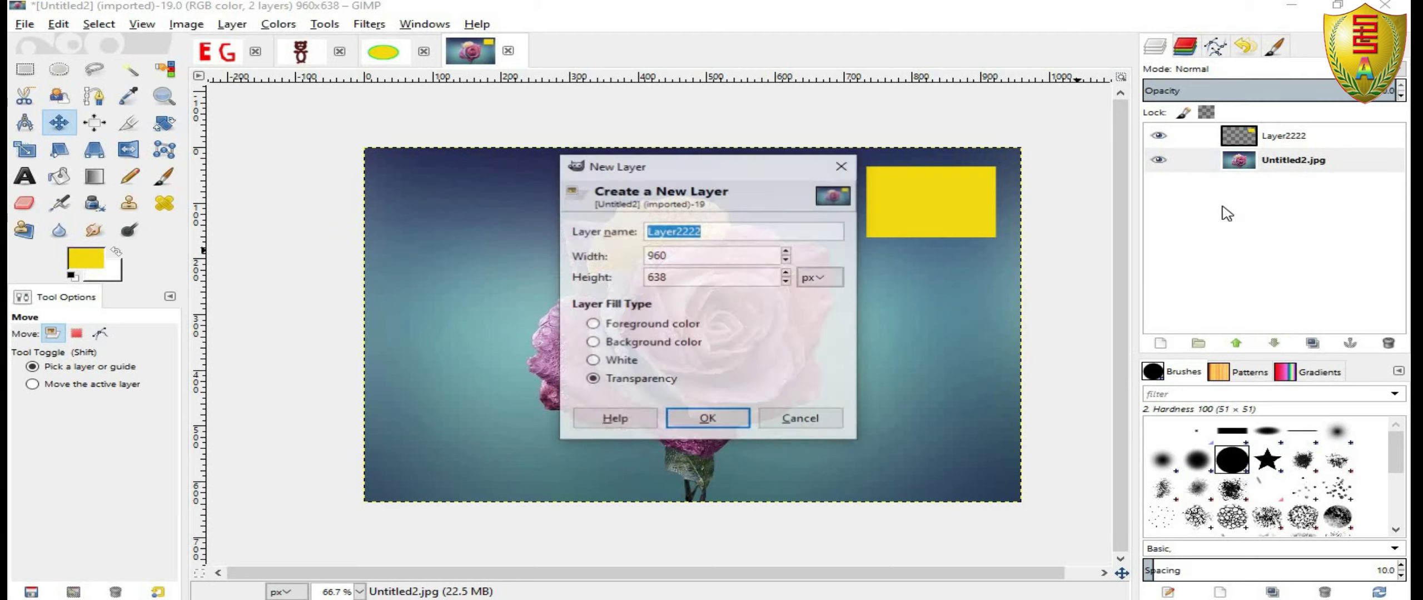
{"action": "left_click", "coordinate": [722, 414]}
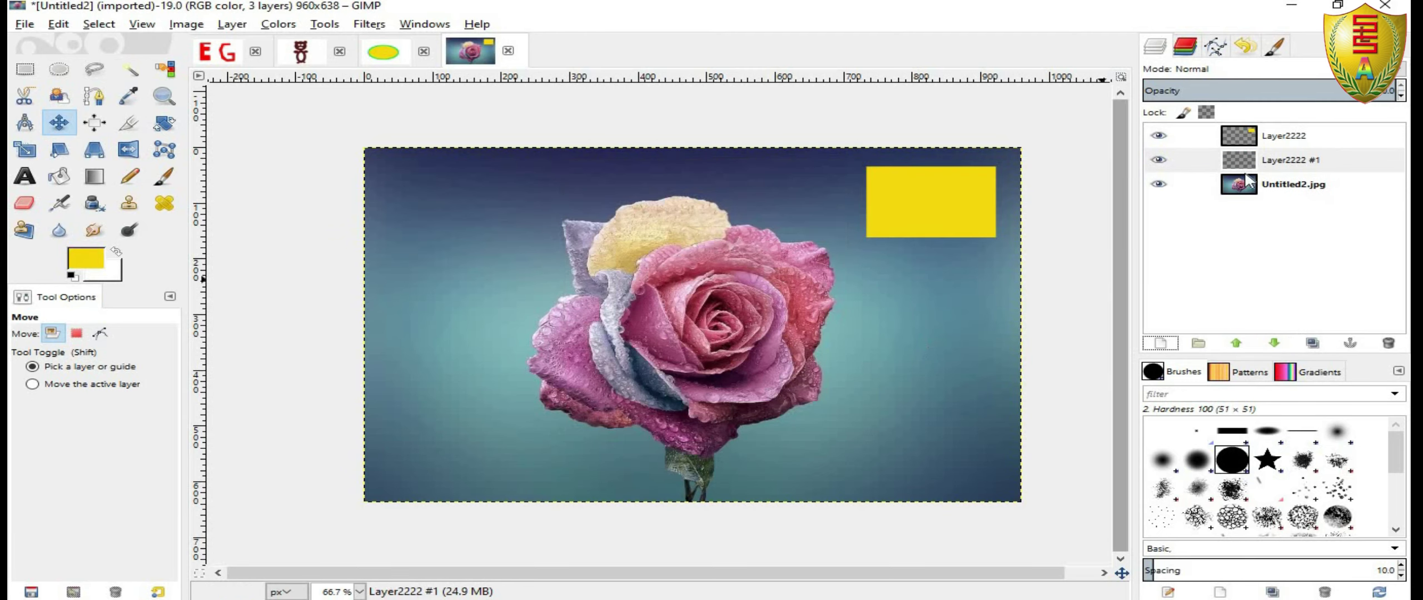
{"action": "left_click", "coordinate": [1292, 162]}
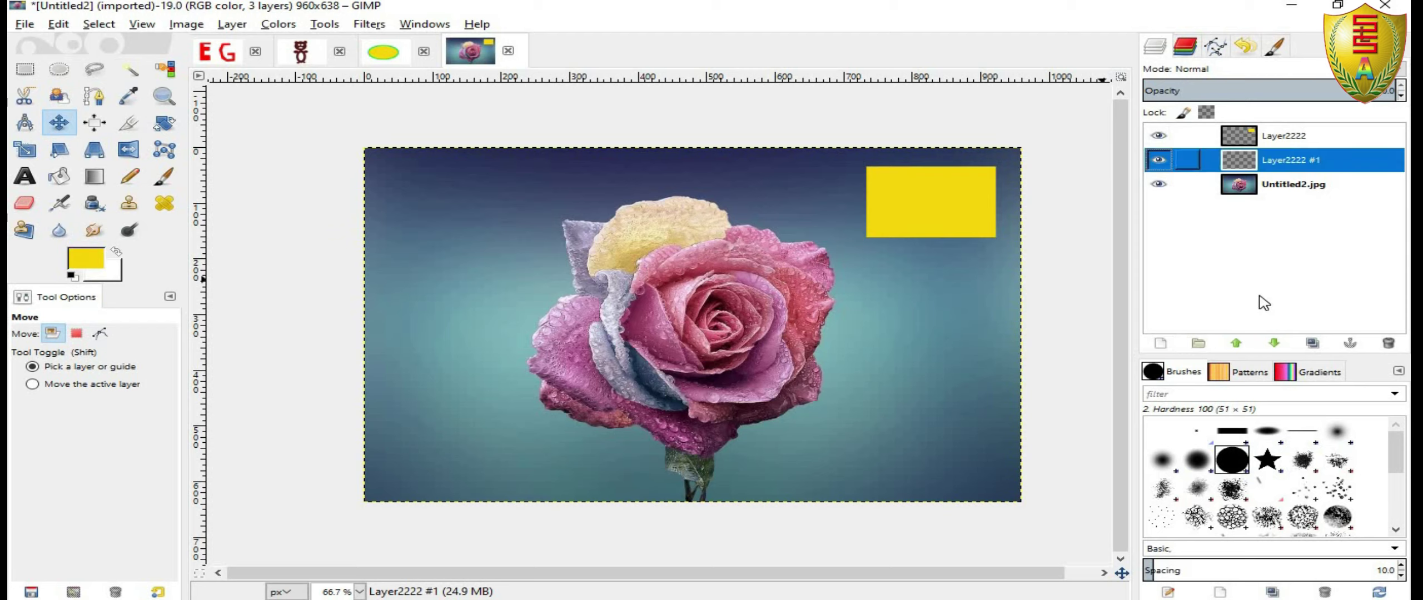
{"action": "left_click", "coordinate": [1236, 343]}
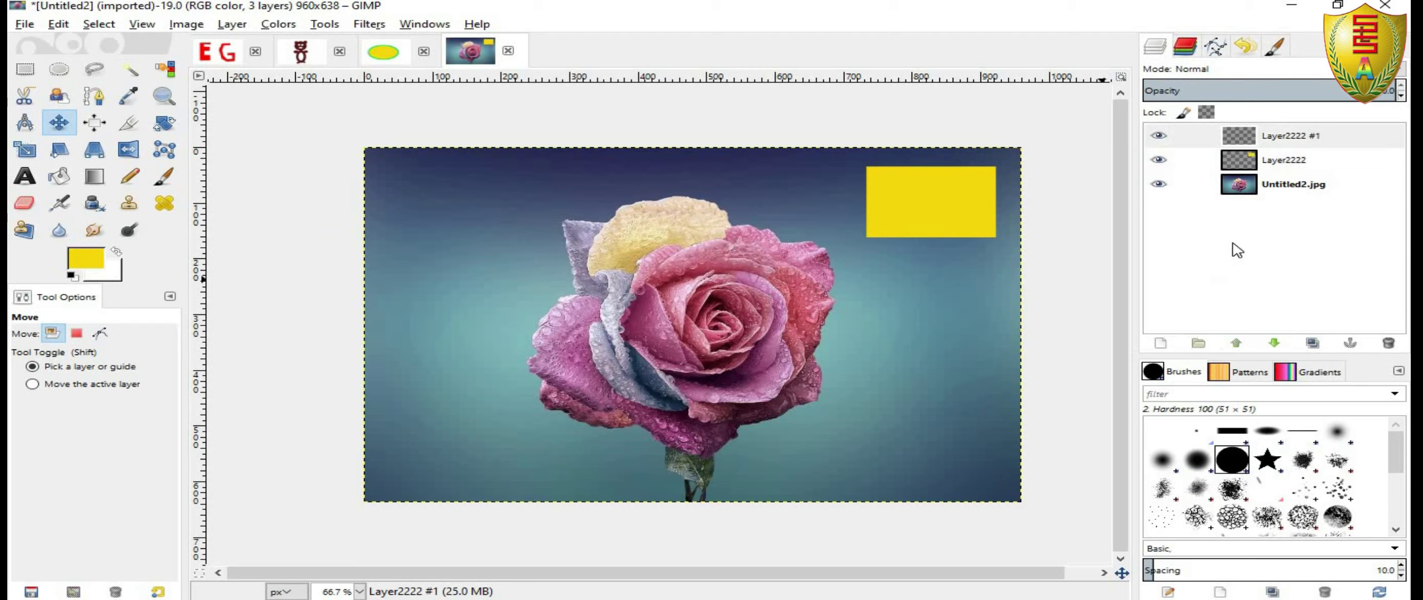
{"action": "left_click", "coordinate": [58, 69]}
Draw a 189×189 circular selection at the lower left and set the foreground colour to red (f40808).
{"action": "left_click_drag", "start_coordinate": [504, 377], "coordinate": [455, 437]}
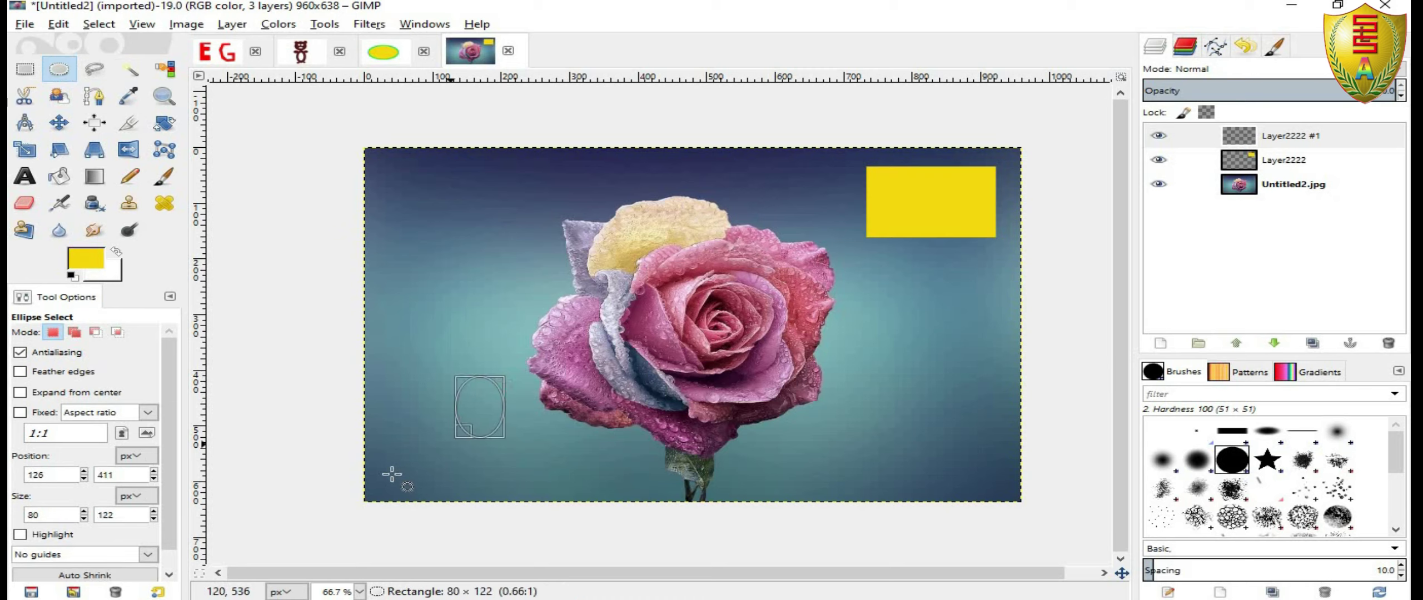
{"action": "left_click_drag", "start_coordinate": [391, 474], "coordinate": [375, 481]}
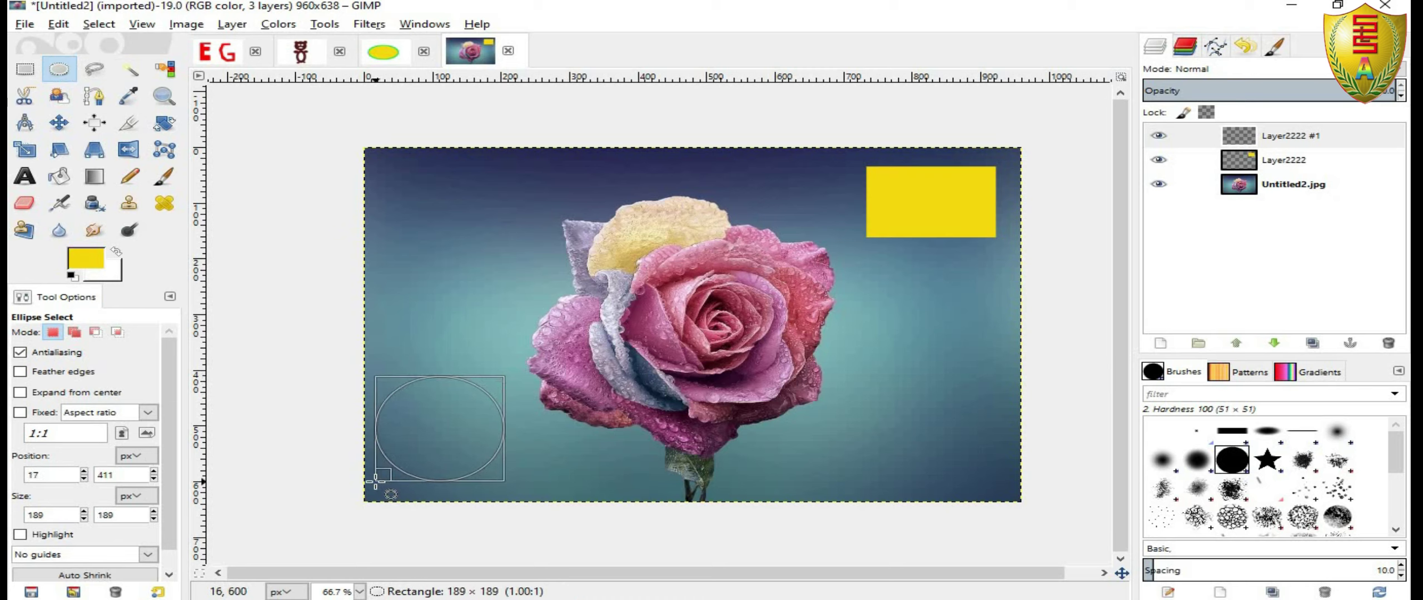
{"action": "left_click", "coordinate": [86, 259]}
{"action": "left_click_drag", "start_coordinate": [689, 247], "coordinate": [689, 218]}
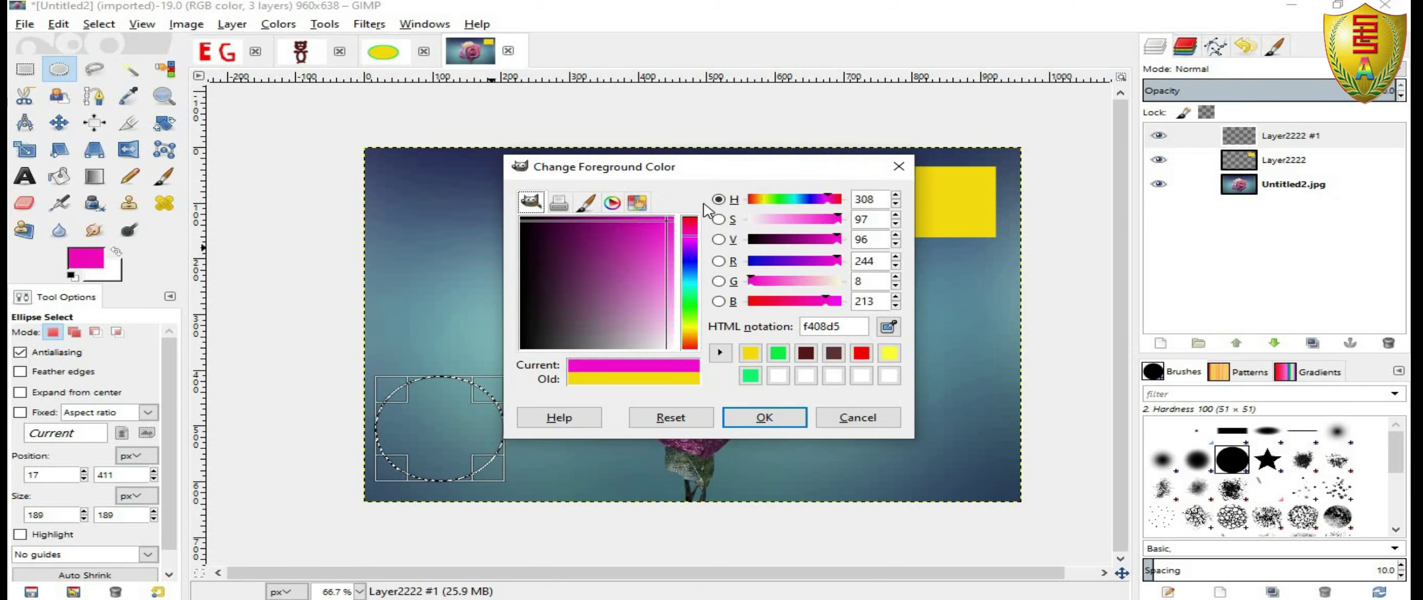
{"action": "left_click", "coordinate": [792, 419]}
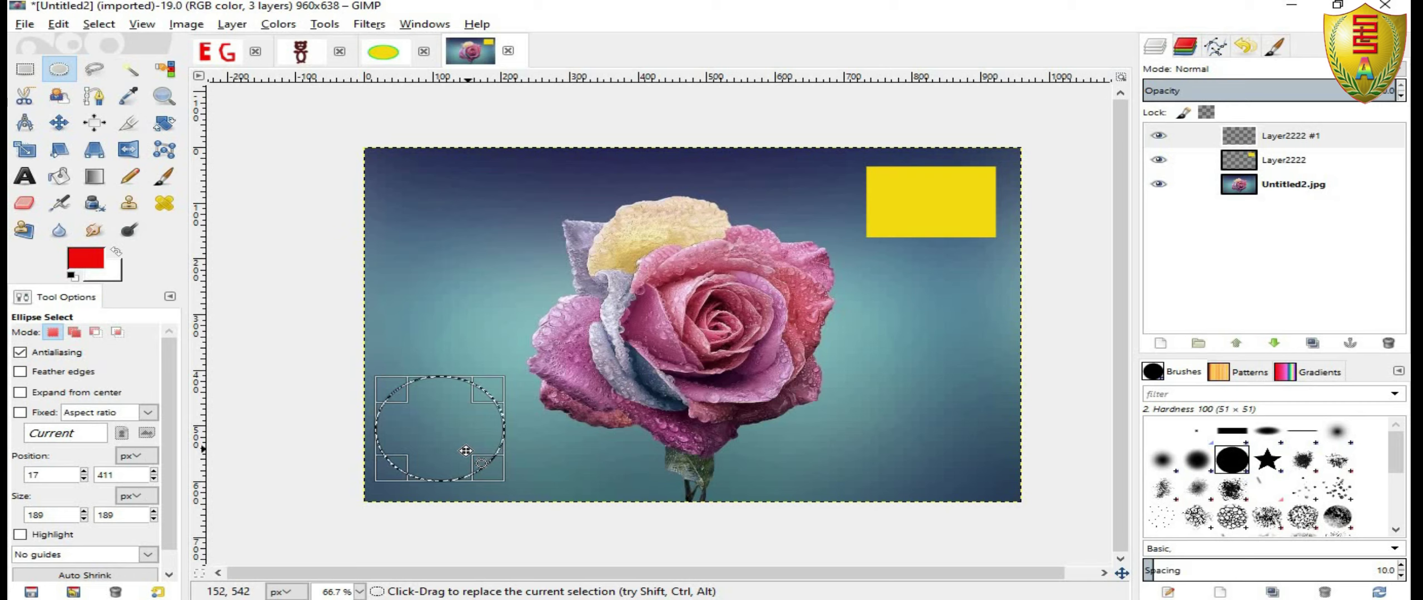
Paint the inside of the circle selection solid red with the Paintbrush.
{"action": "left_click", "coordinate": [164, 177]}
{"action": "mouse_move", "coordinate": [440, 443]}
{"action": "left_mouse_down"}
{"action": "mouse_move", "coordinate": [431, 453]}
{"action": "mouse_move", "coordinate": [447, 395]}
{"action": "mouse_move", "coordinate": [454, 441]}
{"action": "mouse_move", "coordinate": [429, 478]}
{"action": "left_mouse_up"}
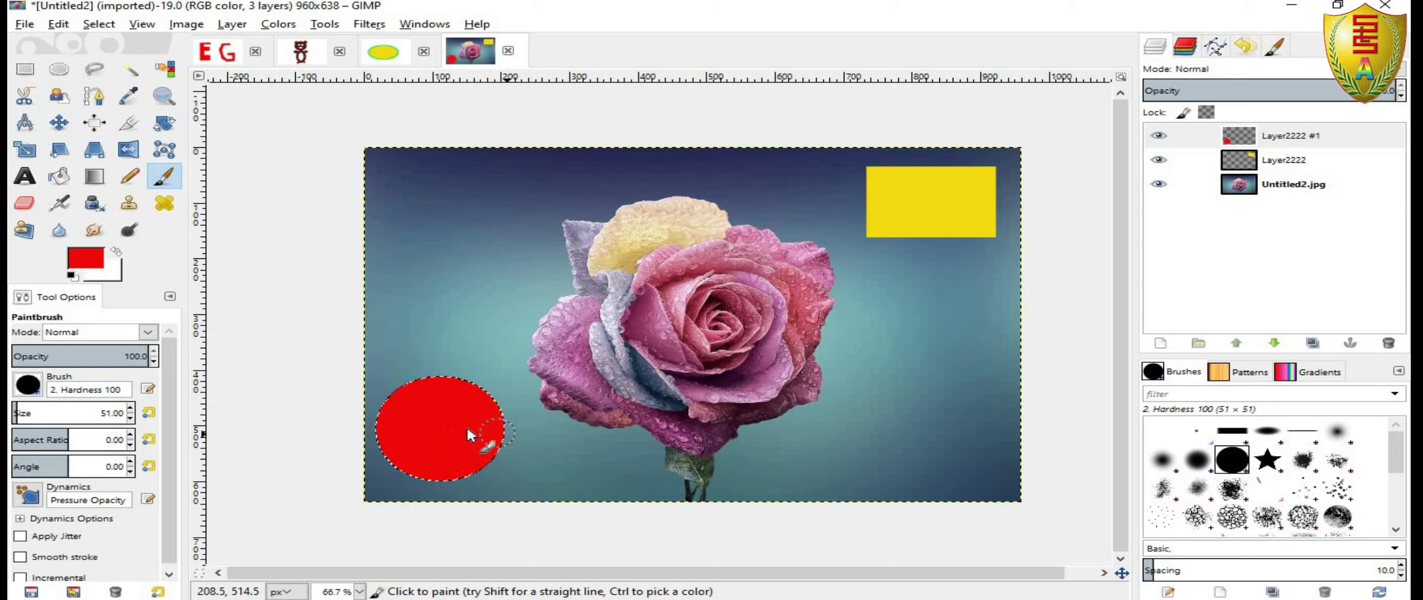
{"action": "left_click", "coordinate": [59, 122]}
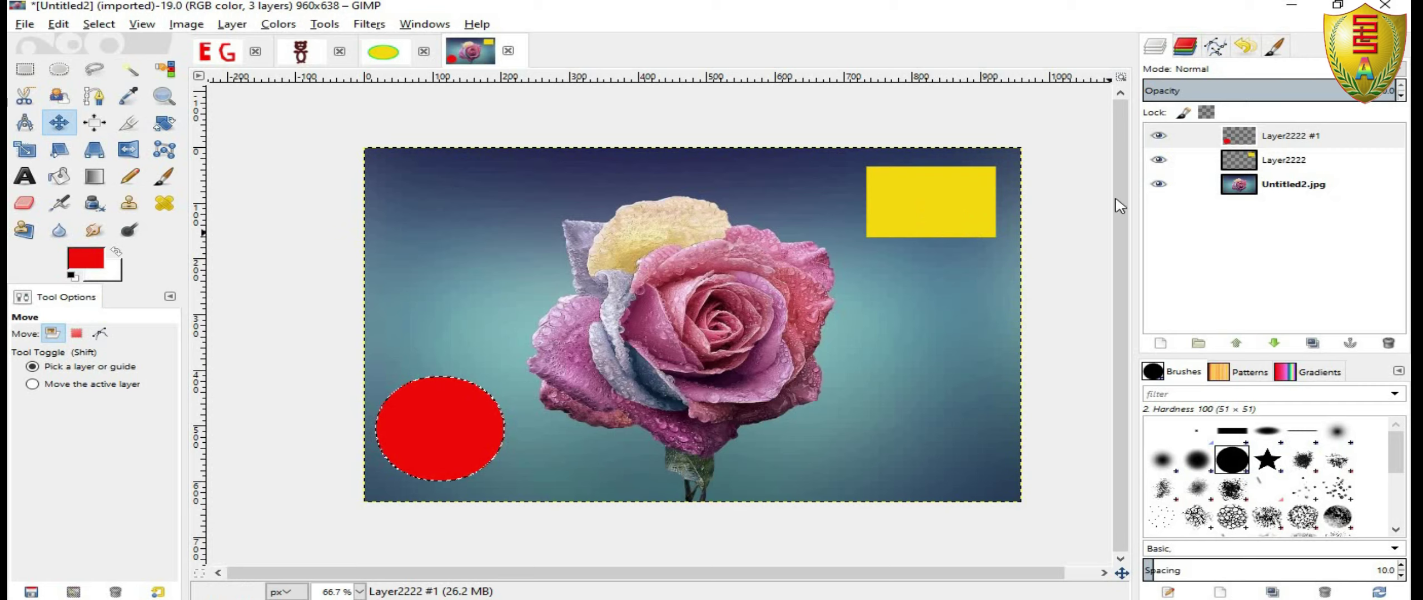
{"action": "left_click", "coordinate": [1159, 136]}
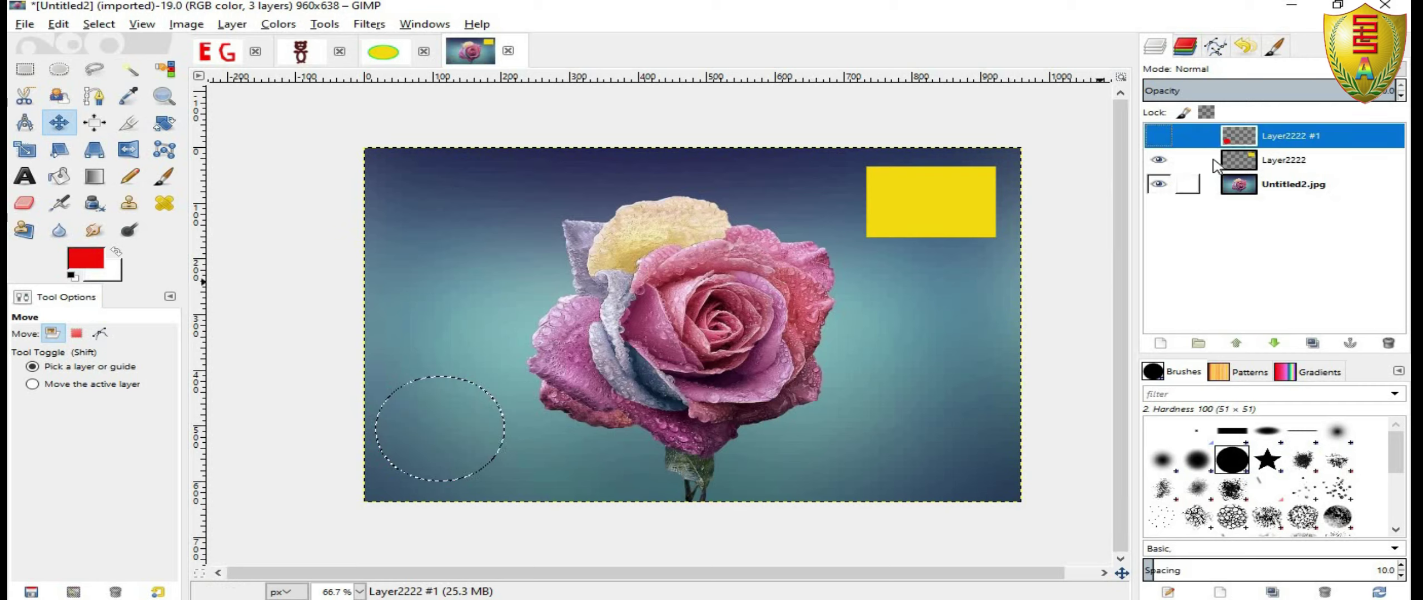
{"action": "left_click", "coordinate": [1158, 160]}
{"action": "left_click", "coordinate": [1158, 160]}
{"action": "left_click", "coordinate": [1158, 135]}
{"action": "left_click", "coordinate": [1158, 184]}
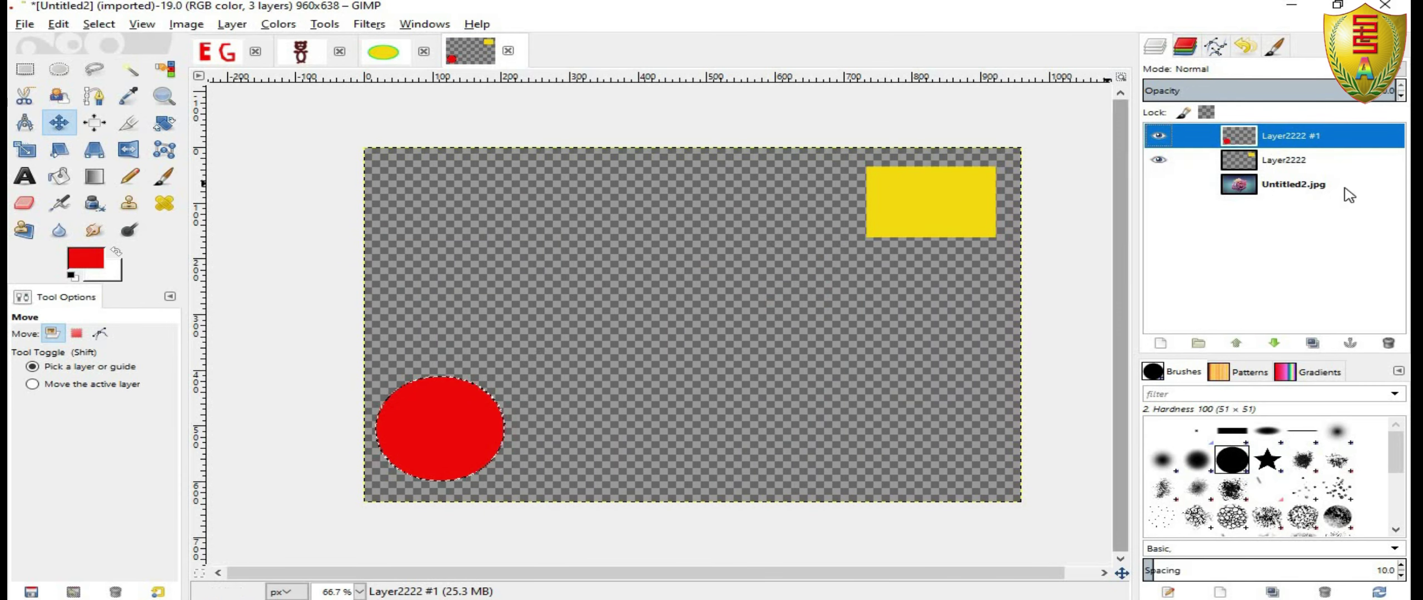
{"action": "mouse_move", "coordinate": [1292, 184]}
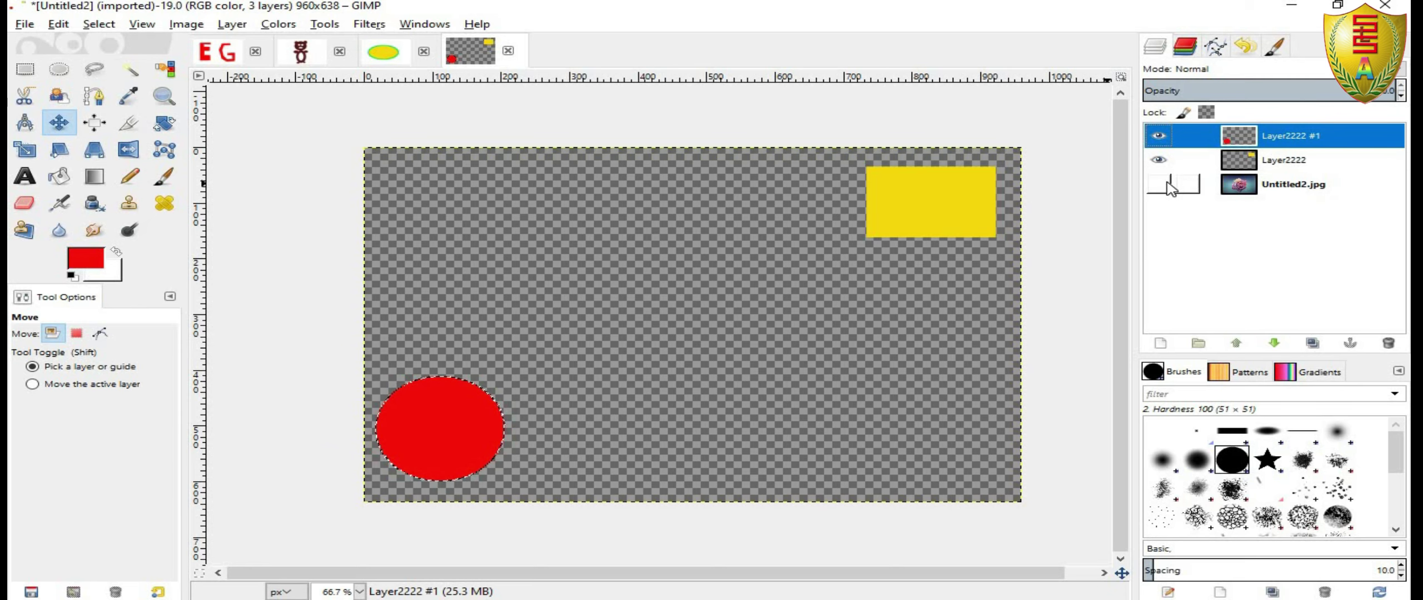
{"action": "left_click", "coordinate": [1167, 185]}
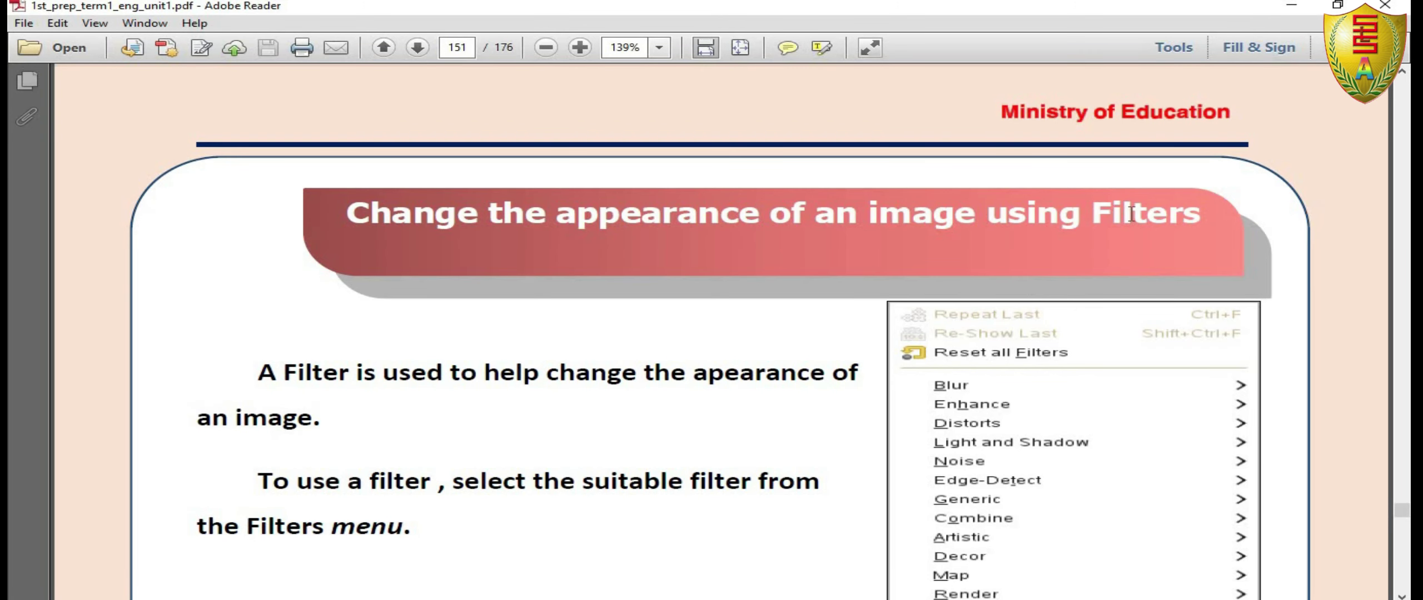
{"action": "triple_click", "coordinate": [1130, 214]}
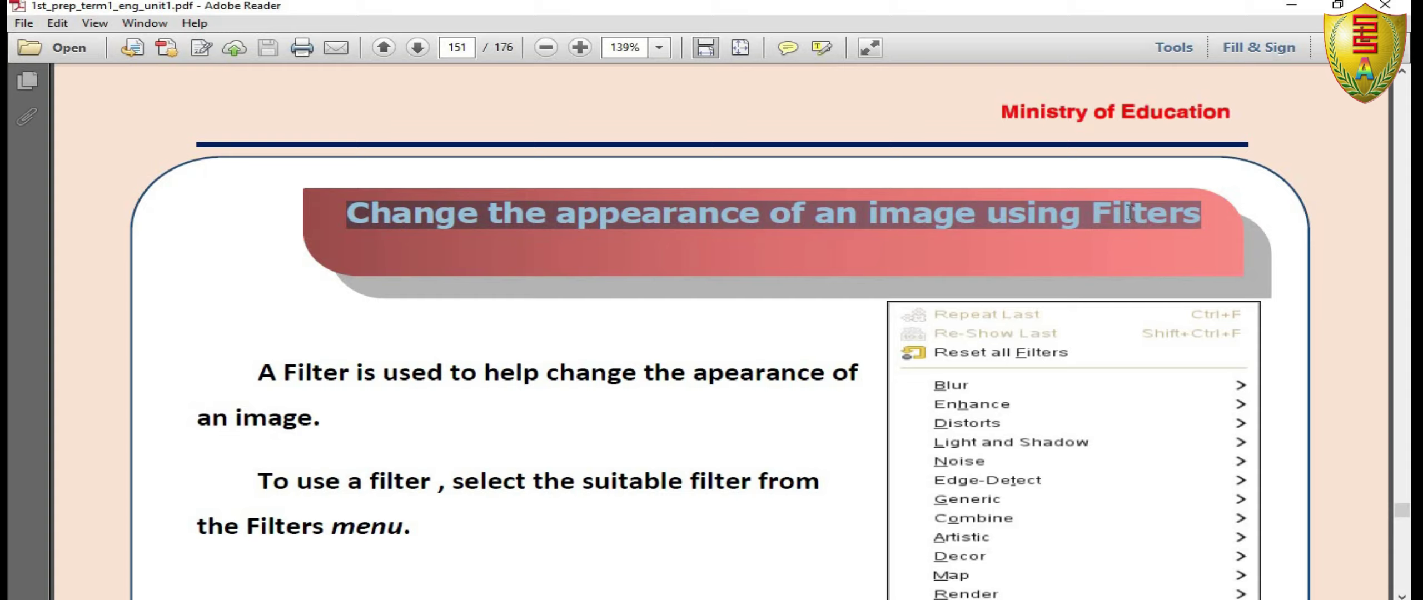
{"action": "left_click", "coordinate": [778, 216]}
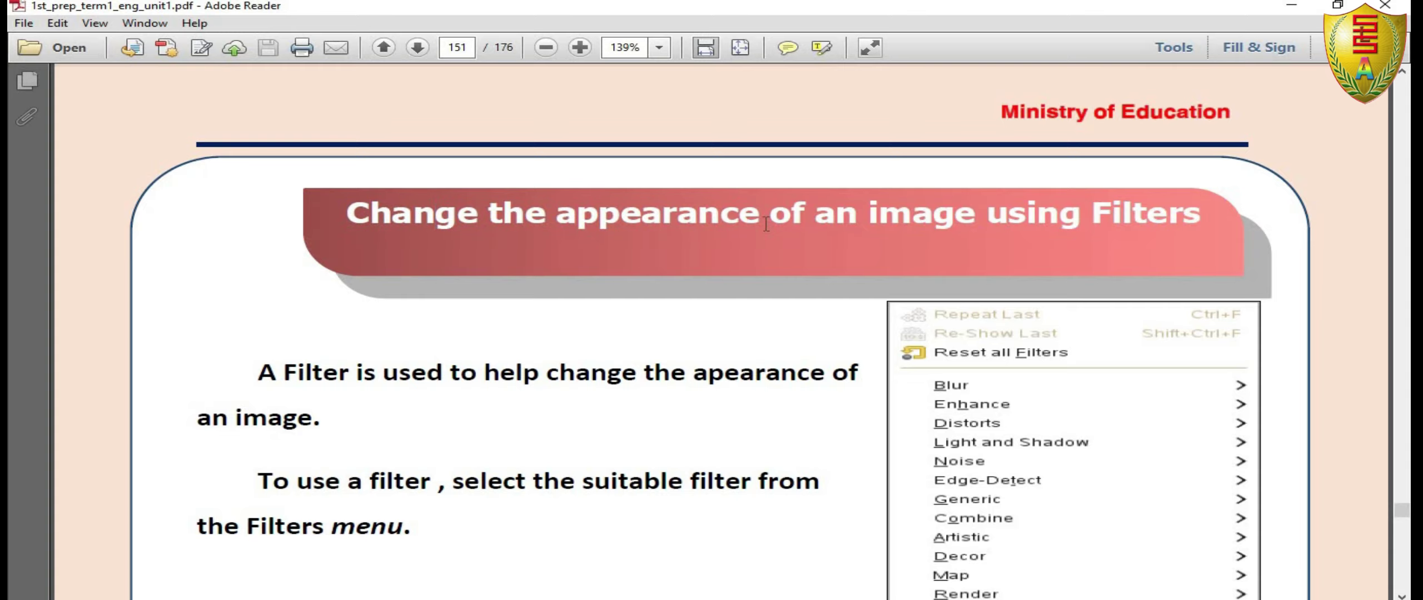
{"action": "scroll", "coordinate": [766, 224], "scroll_direction": "down", "scroll_amount": 3}
{"action": "scroll", "coordinate": [752, 254], "scroll_direction": "down", "scroll_amount": 2}
{"action": "scroll", "coordinate": [754, 258], "scroll_direction": "up", "scroll_amount": 2}
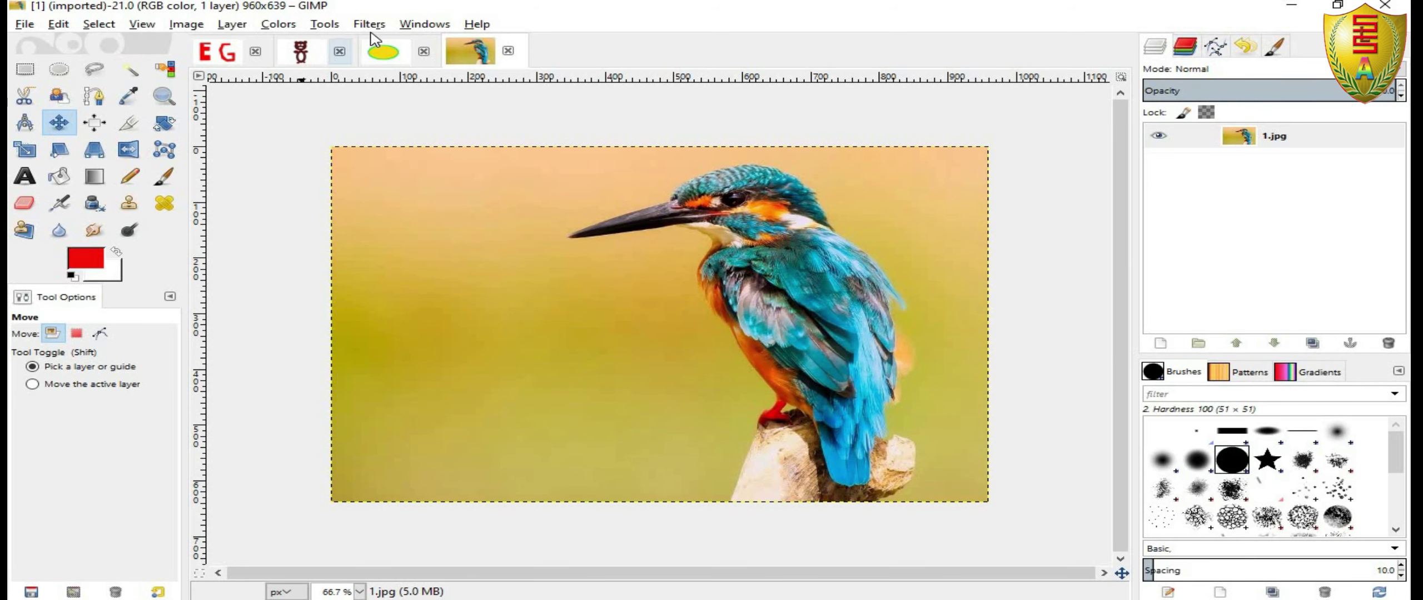
{"action": "left_click", "coordinate": [369, 23]}
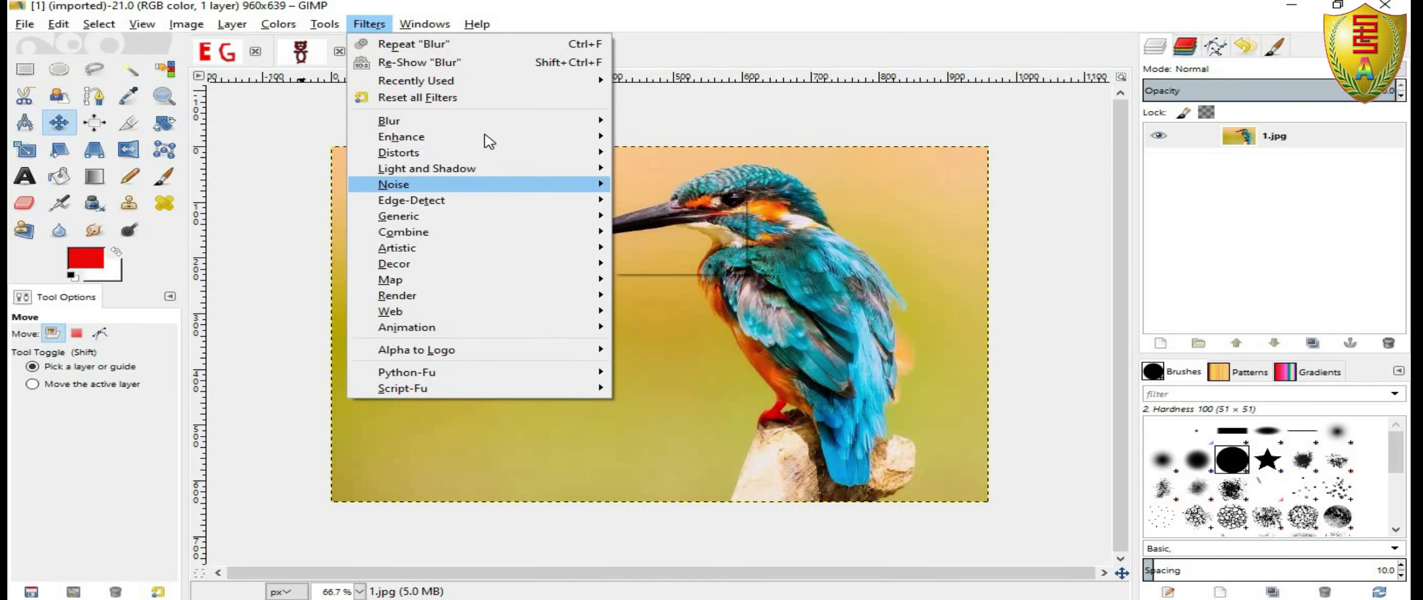
{"action": "mouse_move", "coordinate": [389, 120]}
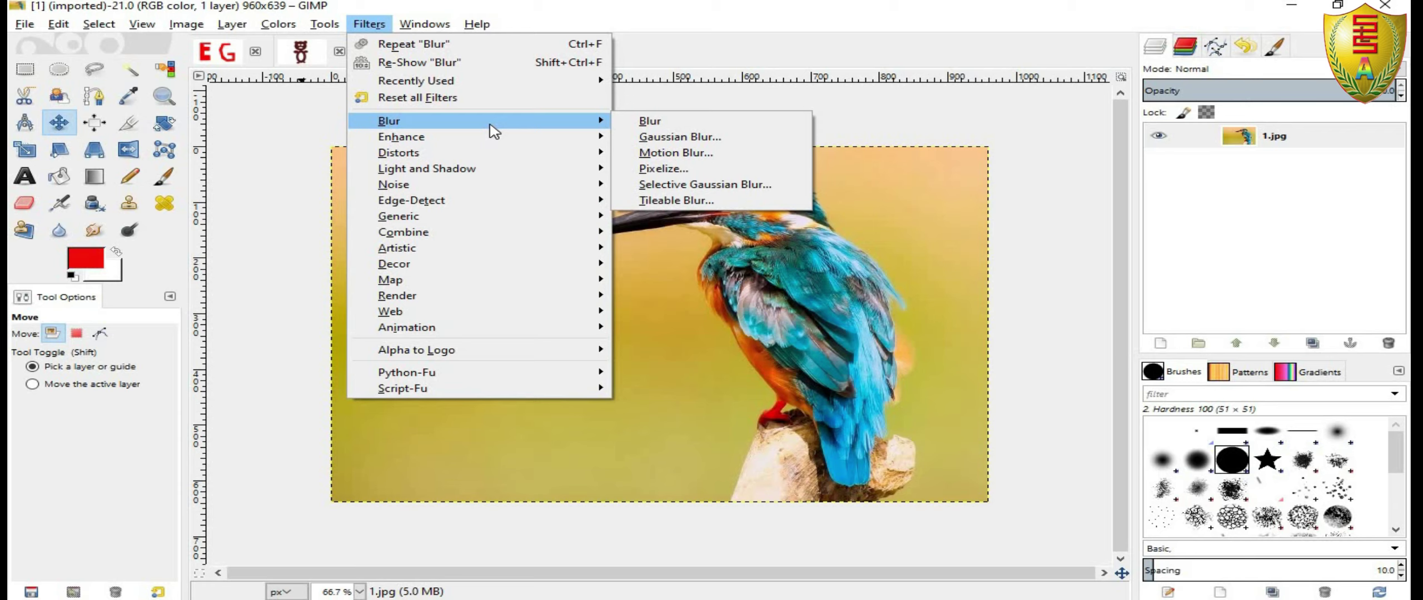
{"action": "left_click", "coordinate": [778, 25]}
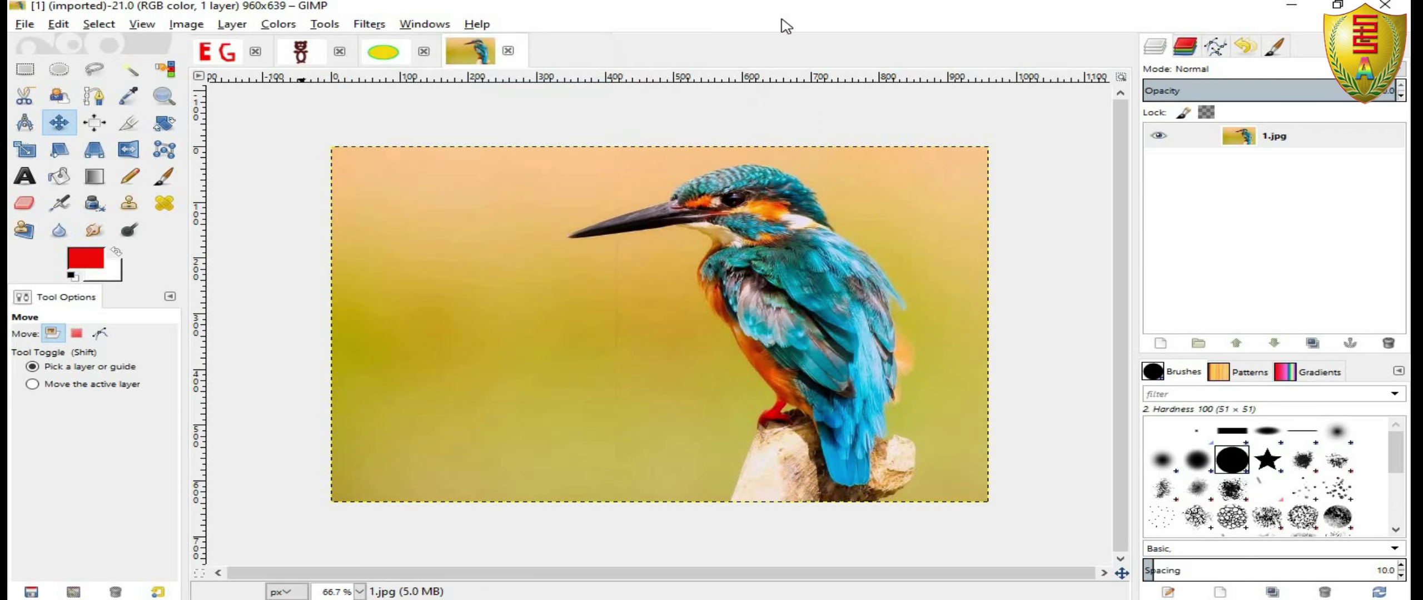
Scroll the PDF to the '1- Blur' heading and its original and blurred butterfly images.
{"action": "scroll", "coordinate": [730, 295], "scroll_direction": "down", "scroll_amount": 3}
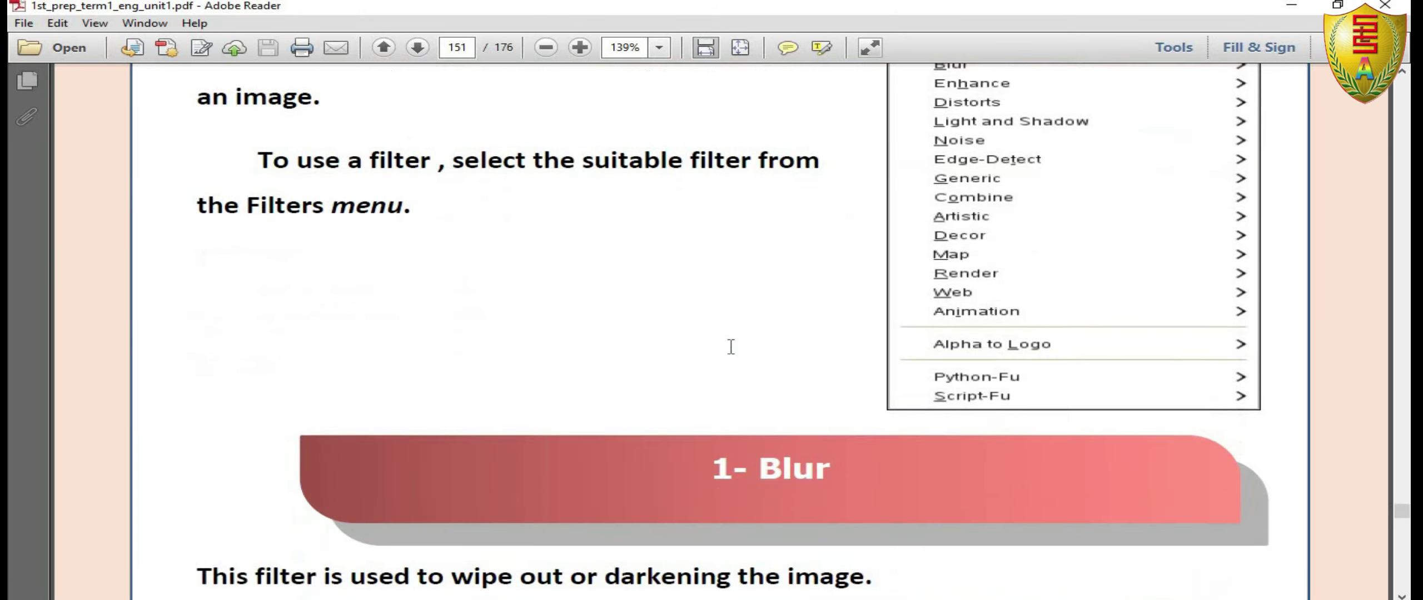
{"action": "scroll", "coordinate": [795, 280], "scroll_direction": "down", "scroll_amount": 5}
{"action": "double_click", "coordinate": [780, 194]}
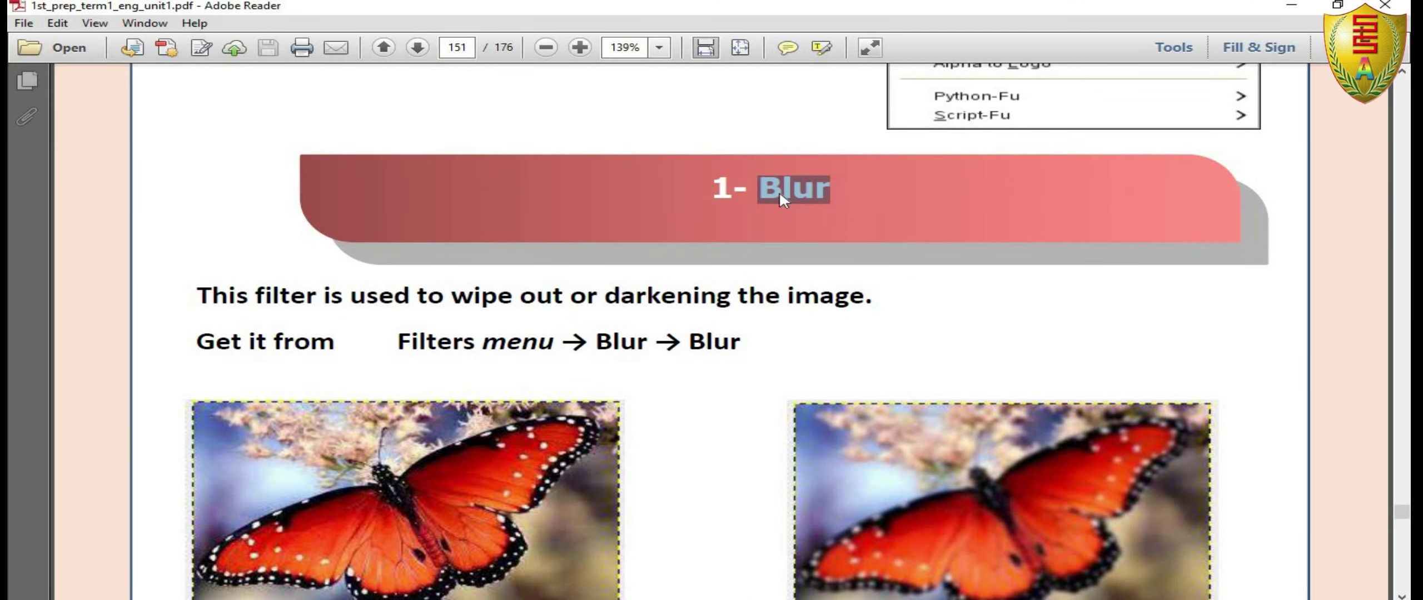
{"action": "scroll", "coordinate": [485, 147], "scroll_direction": "down", "scroll_amount": 3}
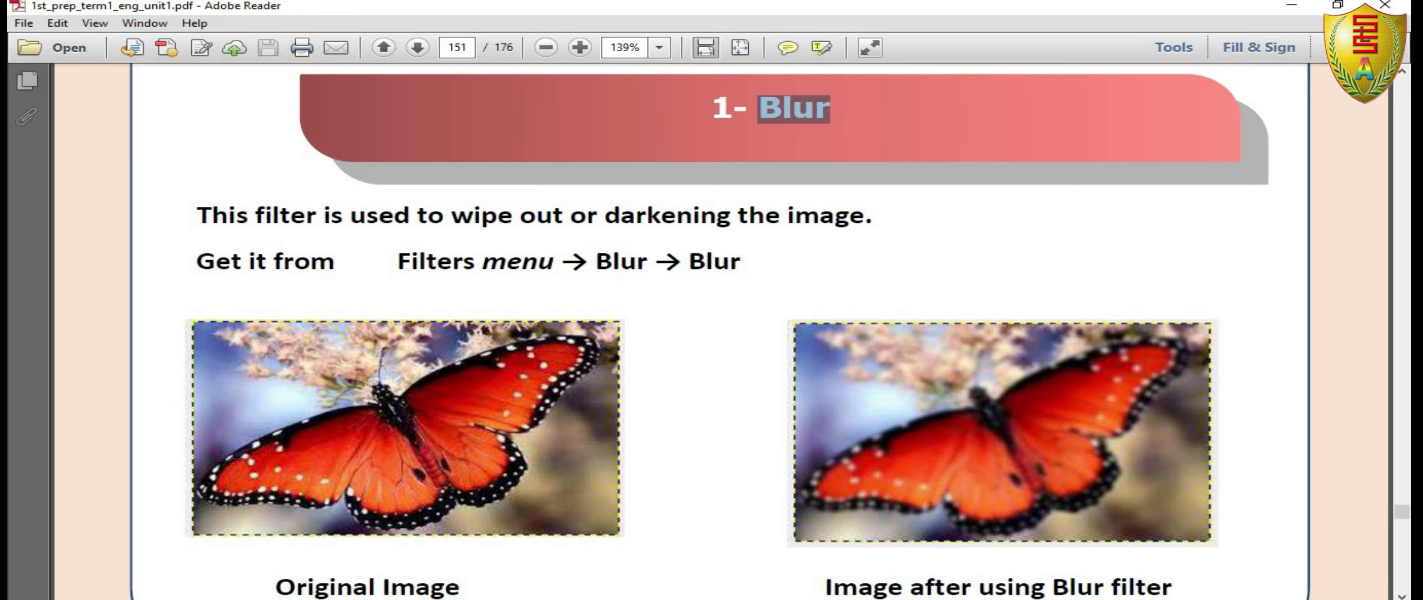
{"action": "scroll", "coordinate": [721, 334], "scroll_direction": "down", "scroll_amount": 4}
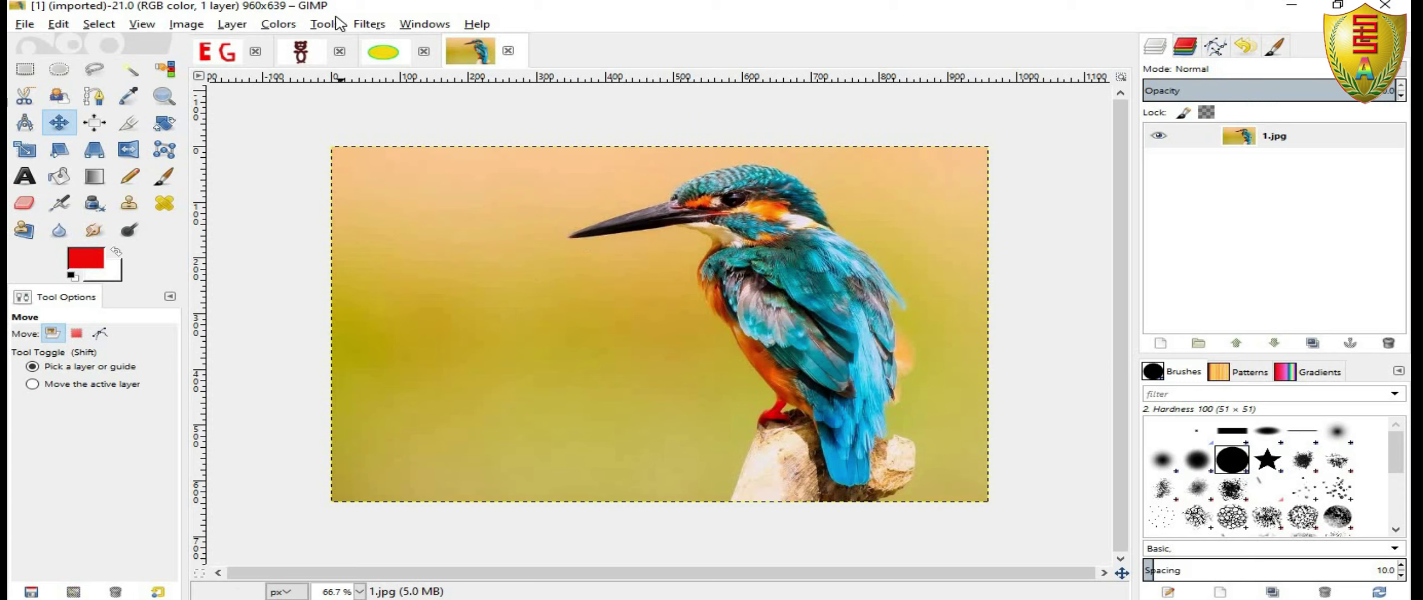
Apply Filters > Blur > Blur to the kingfisher photo four times in a row.
{"action": "left_click", "coordinate": [369, 24]}
{"action": "mouse_move", "coordinate": [389, 120]}
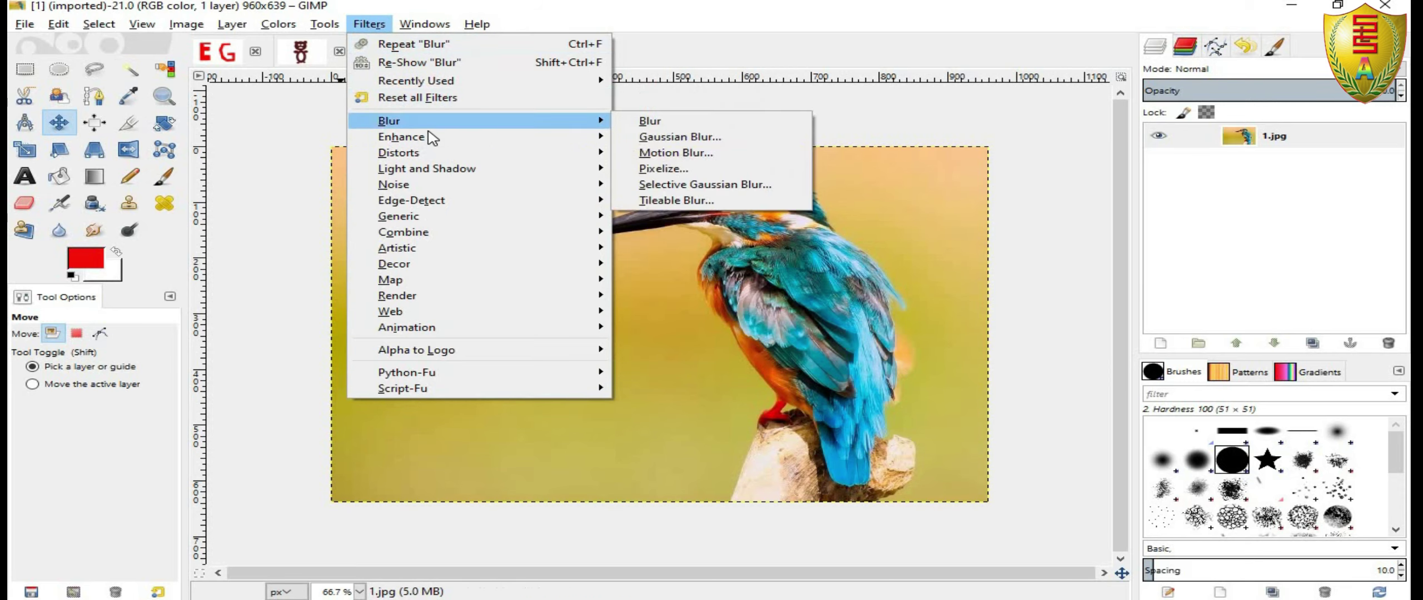
{"action": "left_click", "coordinate": [674, 124]}
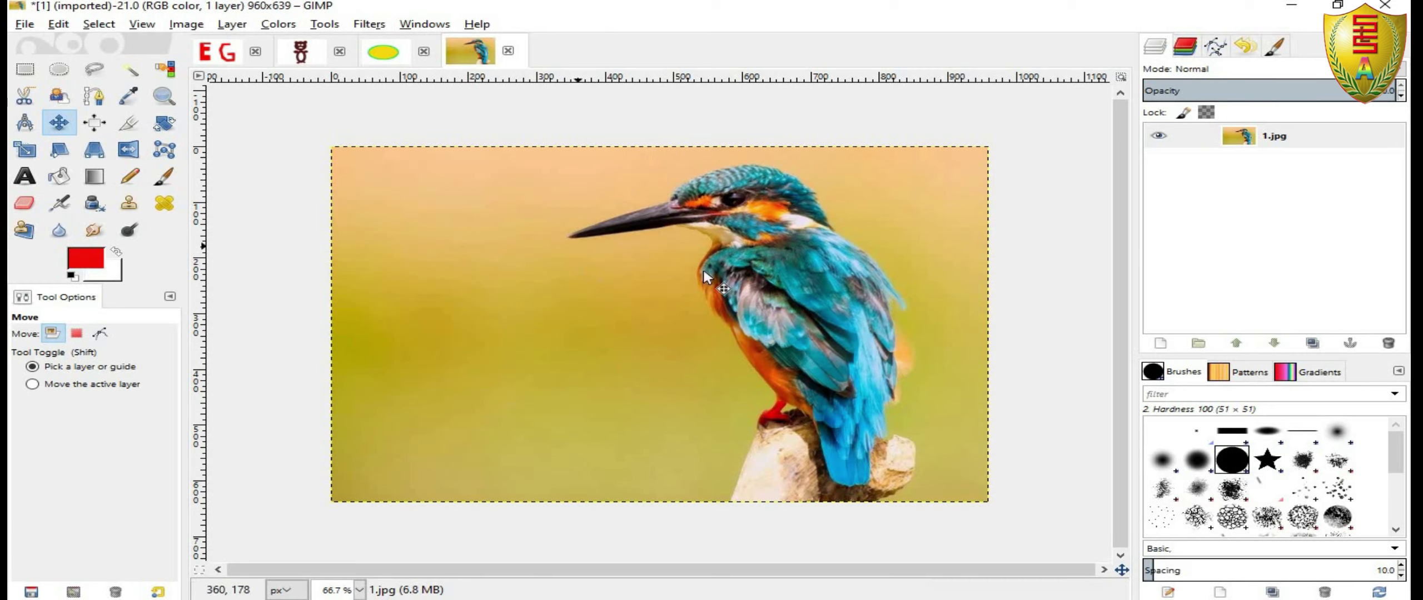
{"action": "left_click", "coordinate": [367, 25]}
{"action": "mouse_move", "coordinate": [400, 136]}
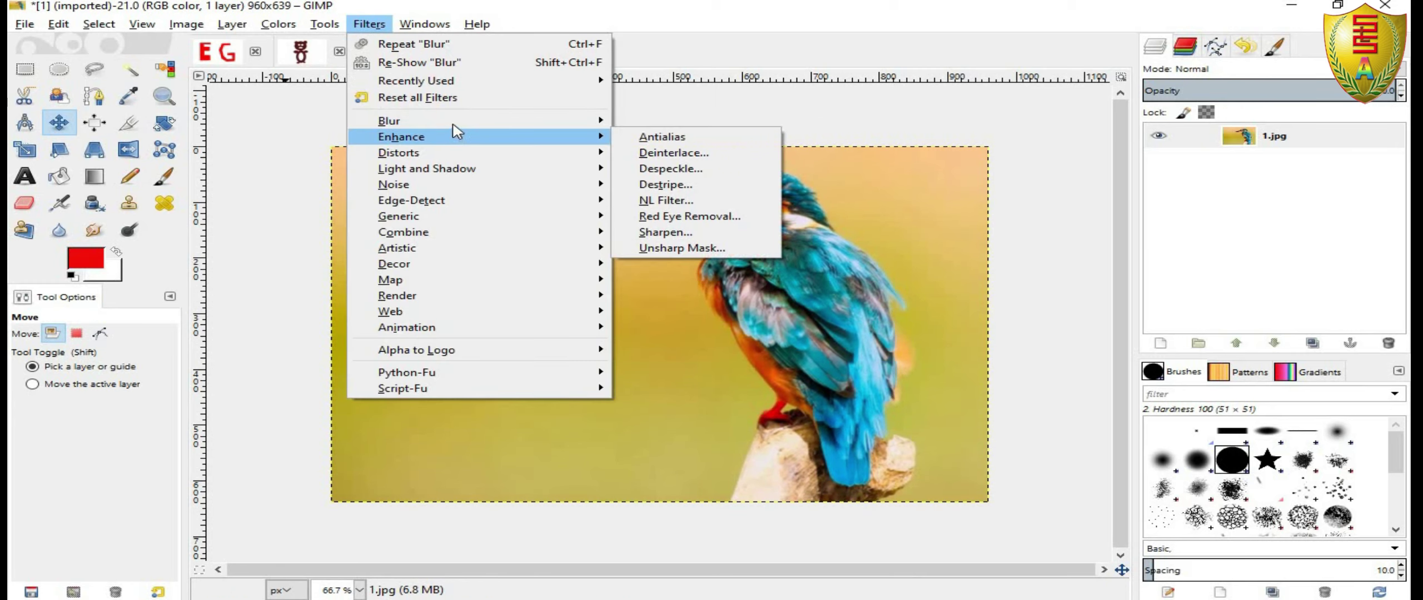
{"action": "left_click", "coordinate": [636, 122]}
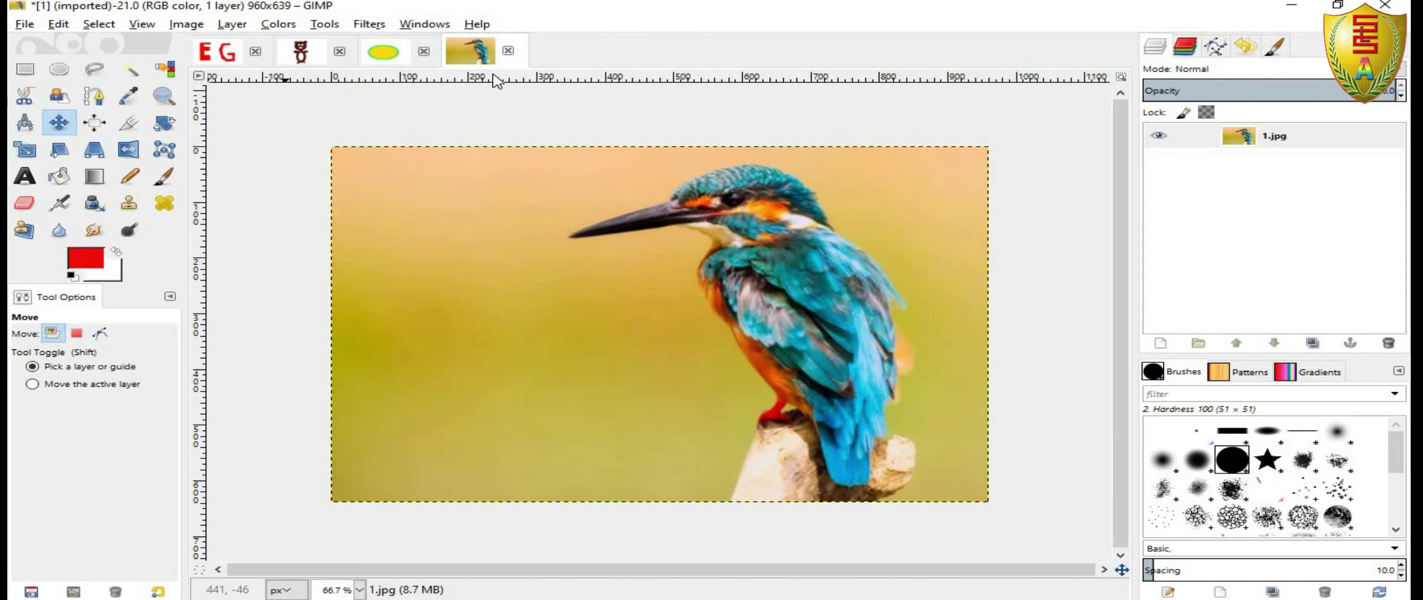
{"action": "left_click", "coordinate": [369, 25]}
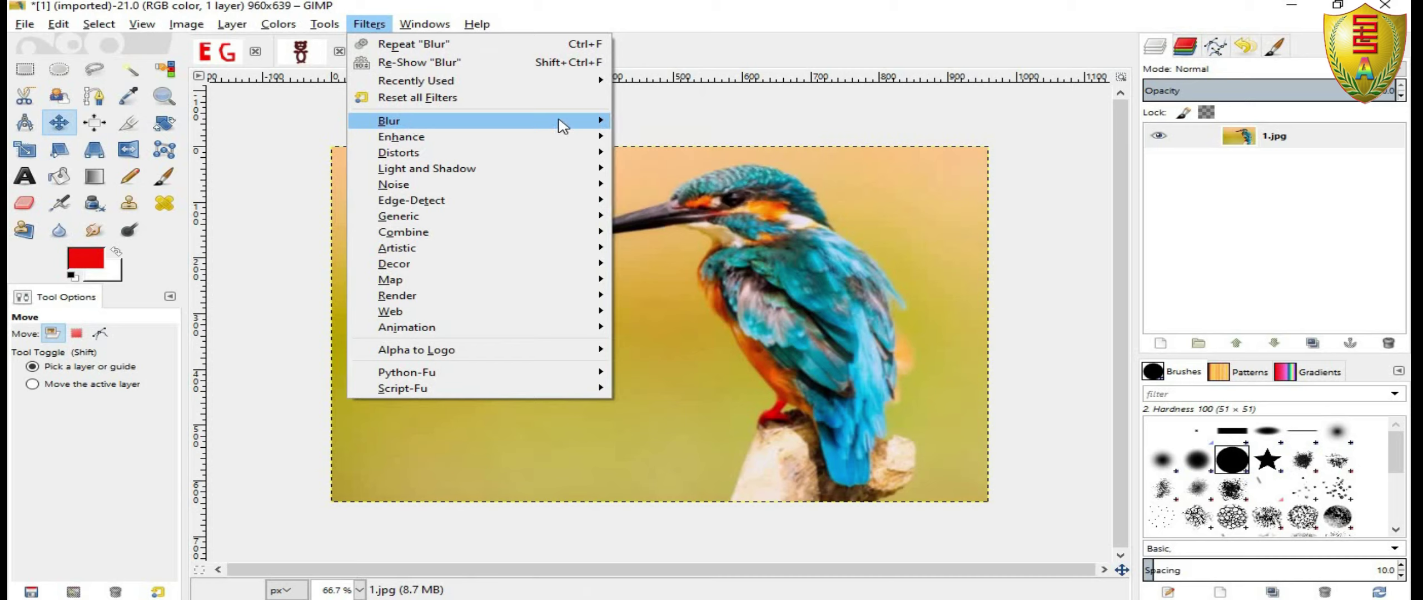
{"action": "left_click", "coordinate": [662, 126]}
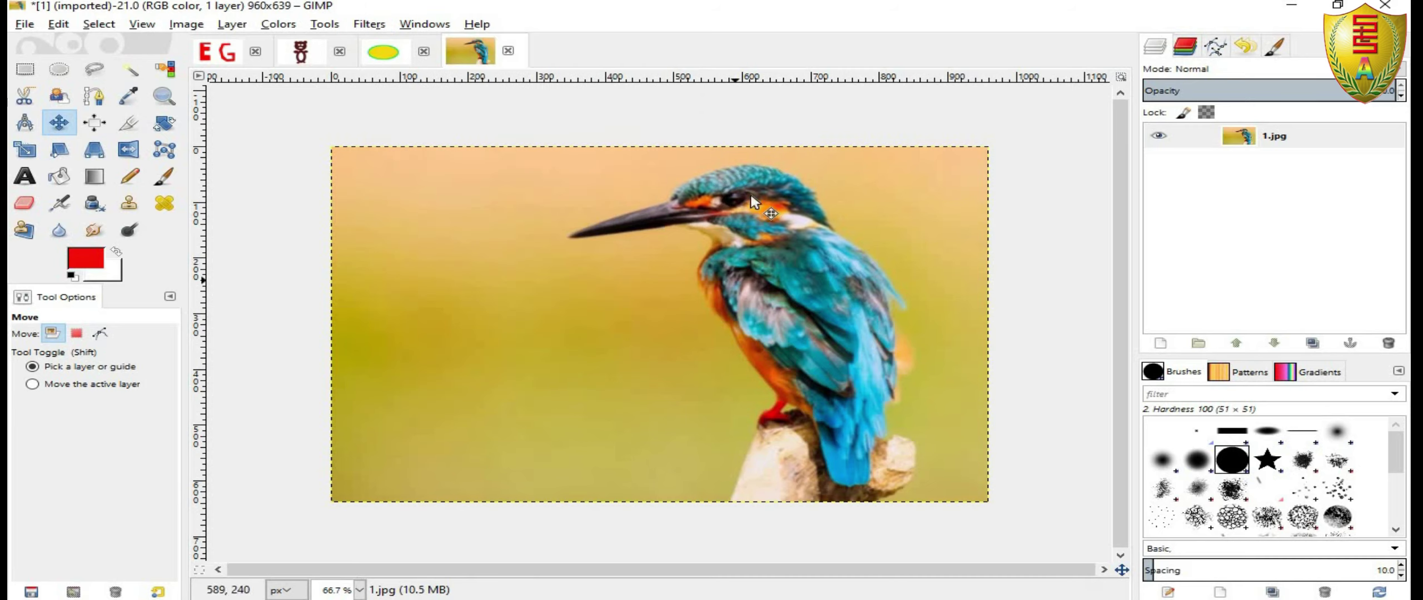
{"action": "left_click", "coordinate": [370, 28]}
{"action": "mouse_move", "coordinate": [389, 120]}
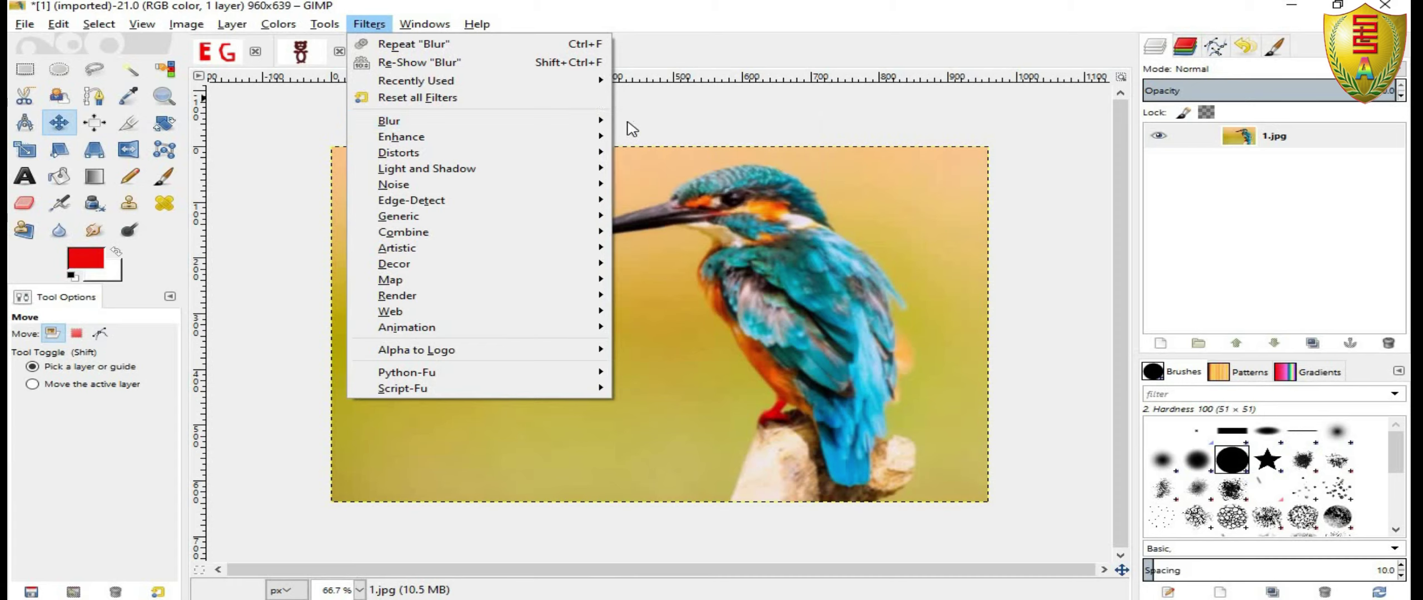
{"action": "left_click", "coordinate": [647, 121]}
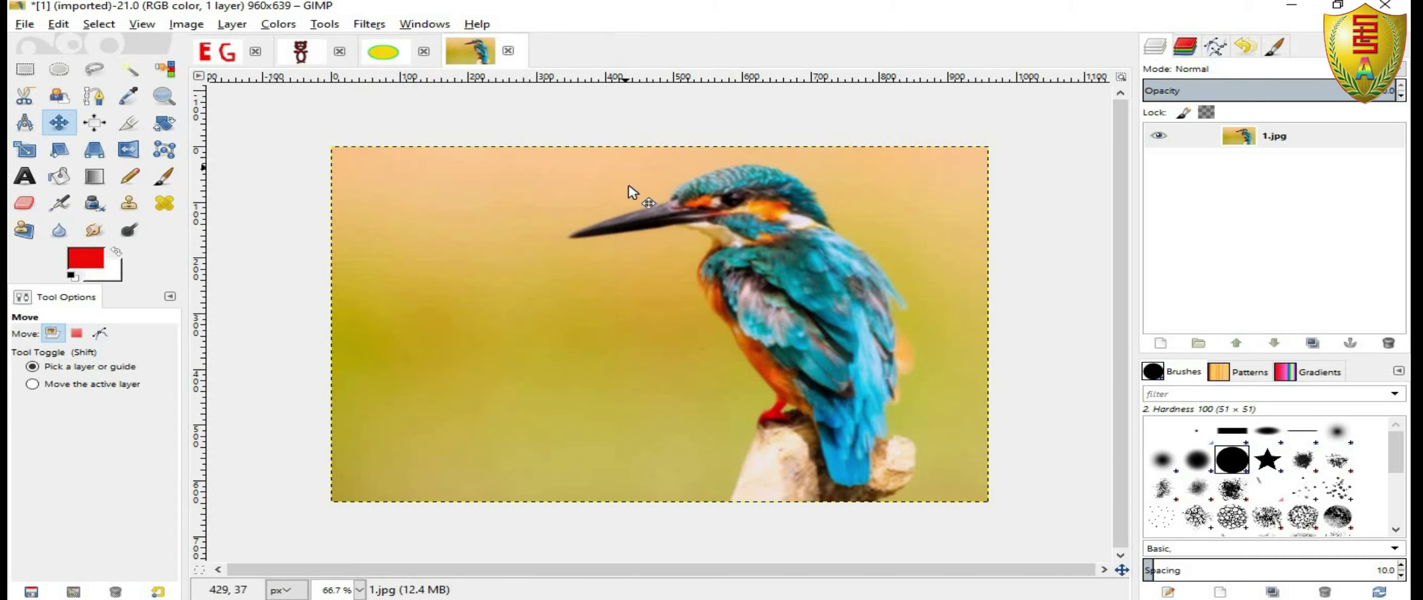
{"action": "left_click", "coordinate": [32, 27]}
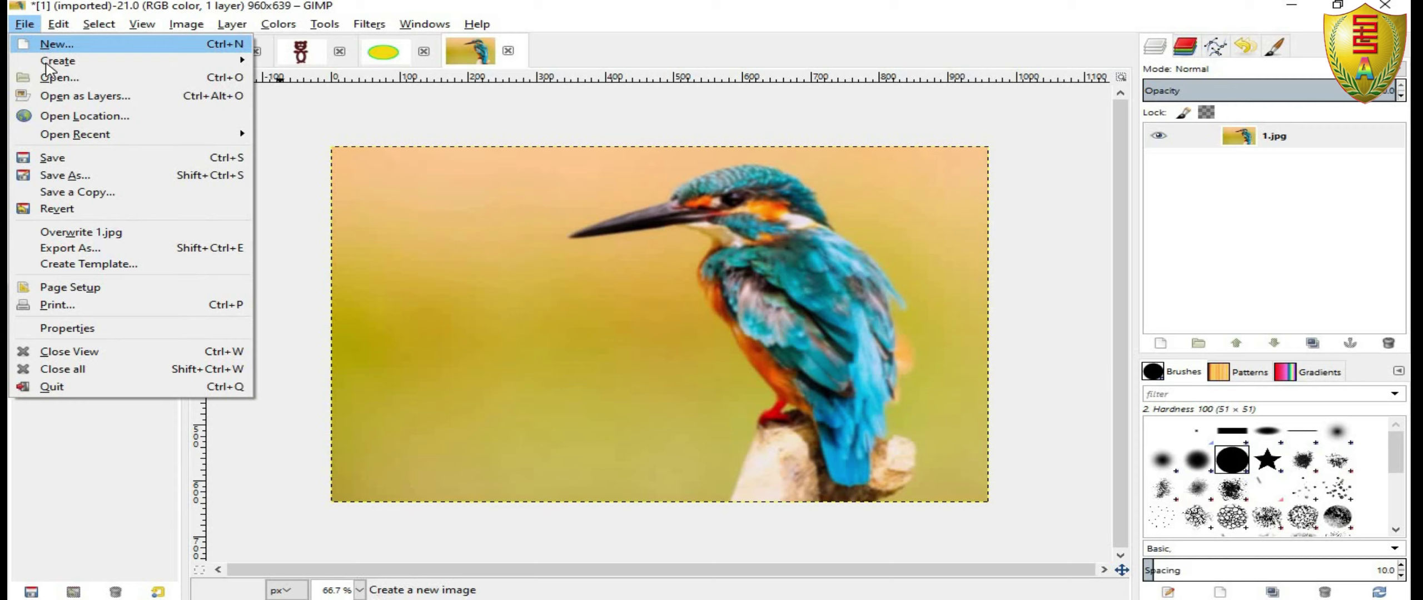
Open the rose image Untitled2.jpg from the Pictures folder.
{"action": "left_click", "coordinate": [59, 78]}
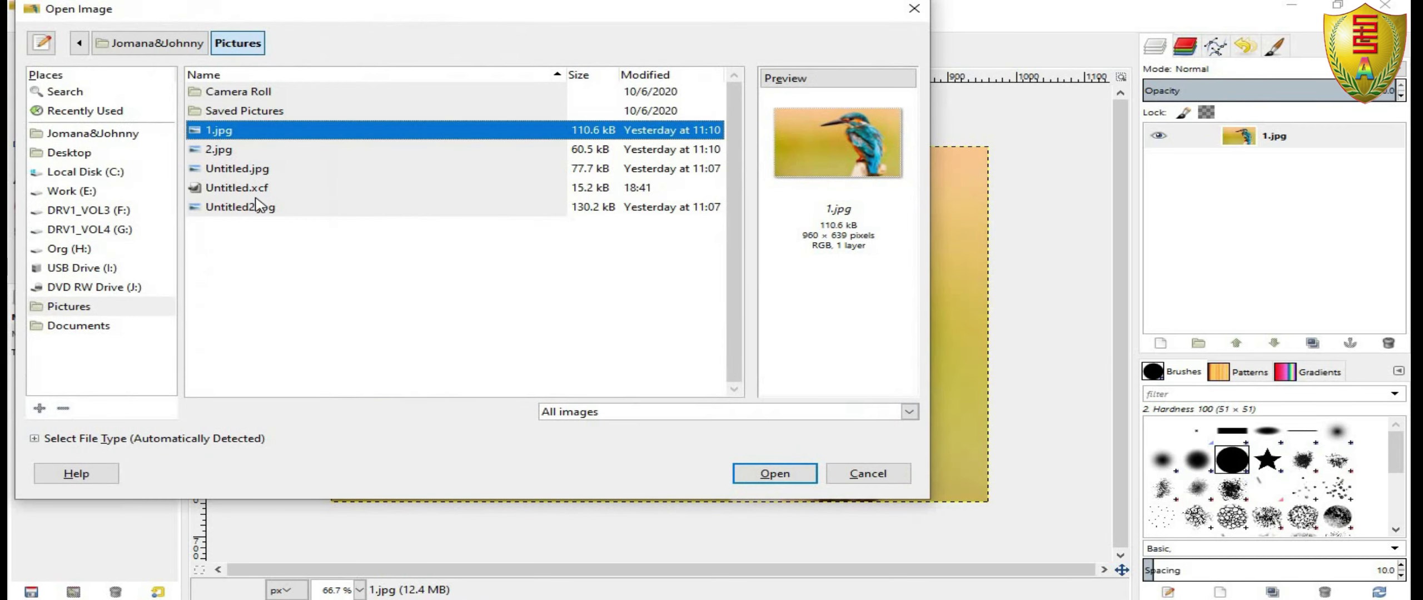
{"action": "left_click", "coordinate": [255, 194]}
{"action": "left_click", "coordinate": [775, 472]}
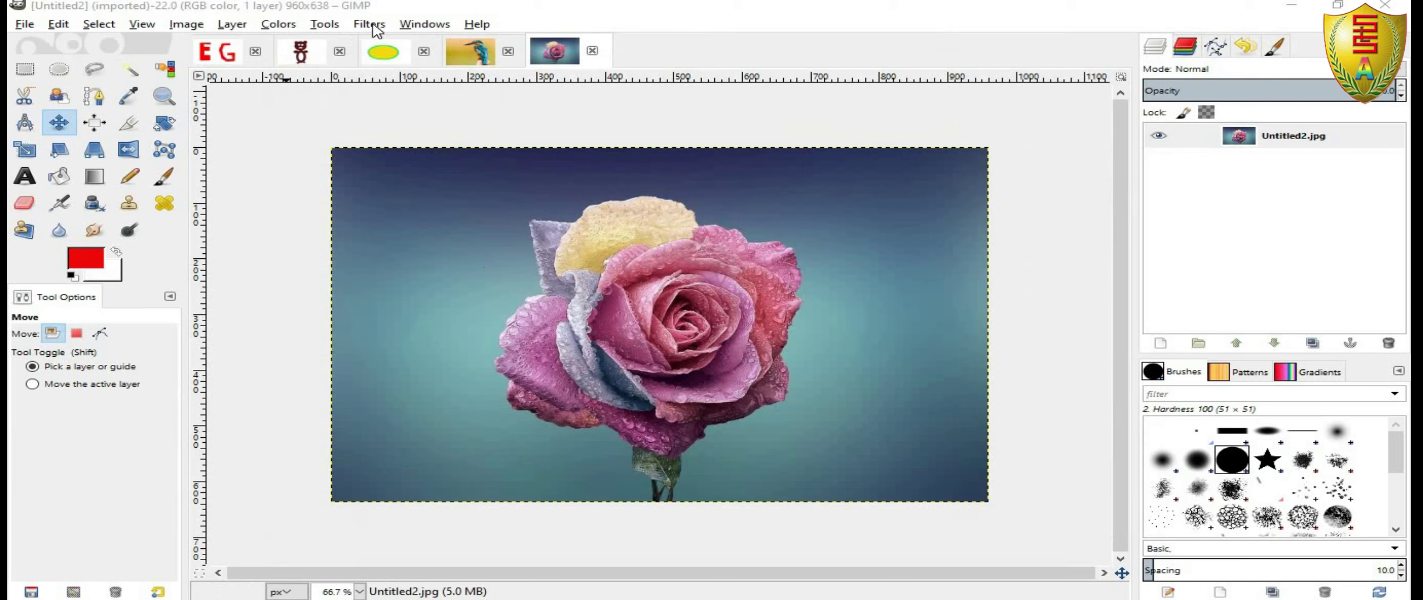
Apply Filters > Blur > Blur to the rose photo four times in a row.
{"action": "left_click", "coordinate": [372, 25]}
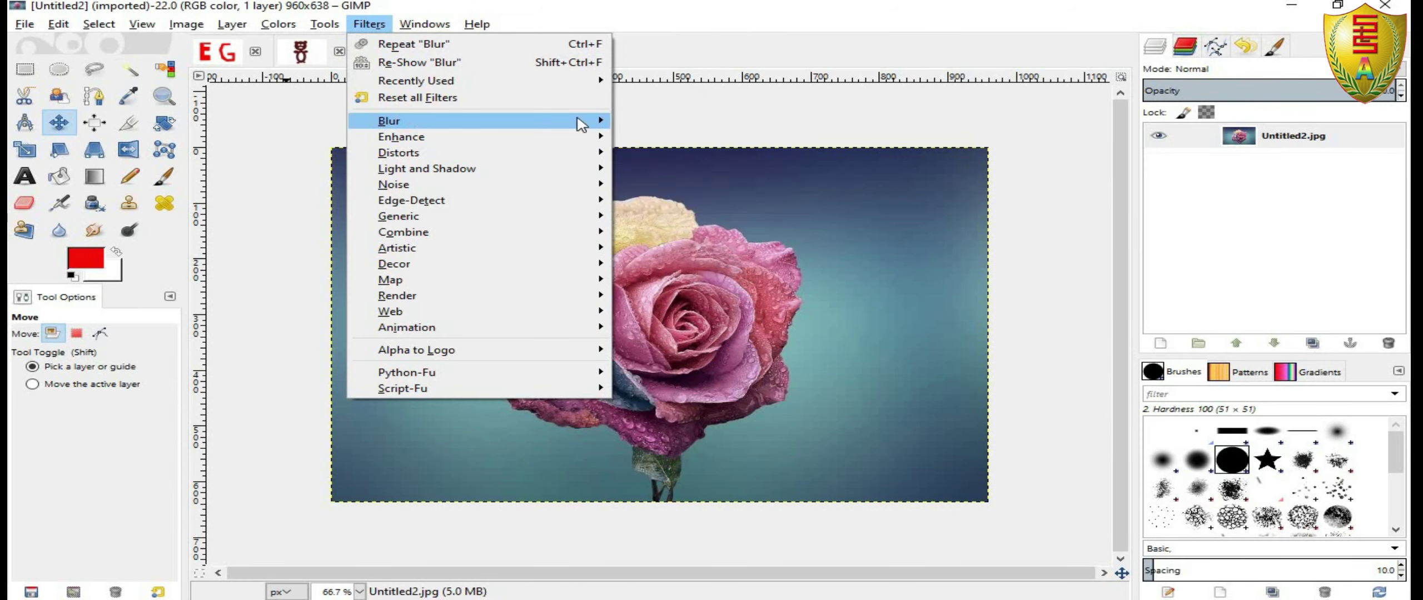
{"action": "left_click", "coordinate": [674, 122]}
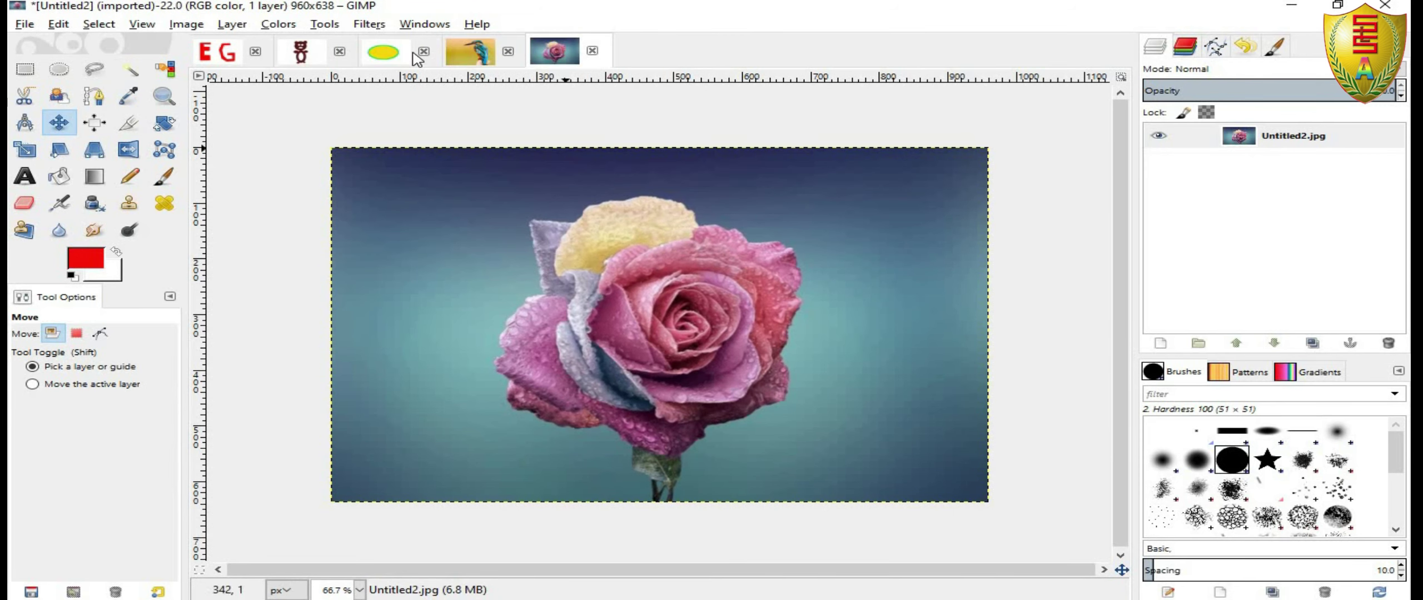
{"action": "left_click", "coordinate": [381, 25]}
{"action": "mouse_move", "coordinate": [389, 120]}
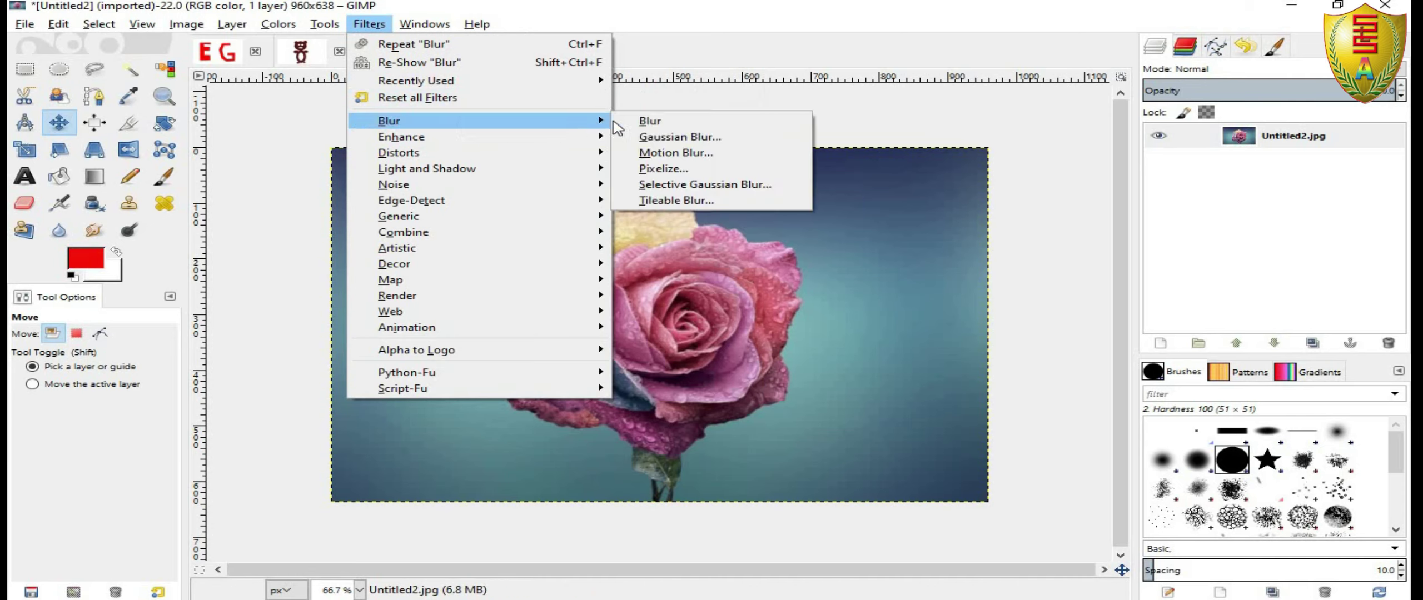
{"action": "left_click", "coordinate": [645, 123]}
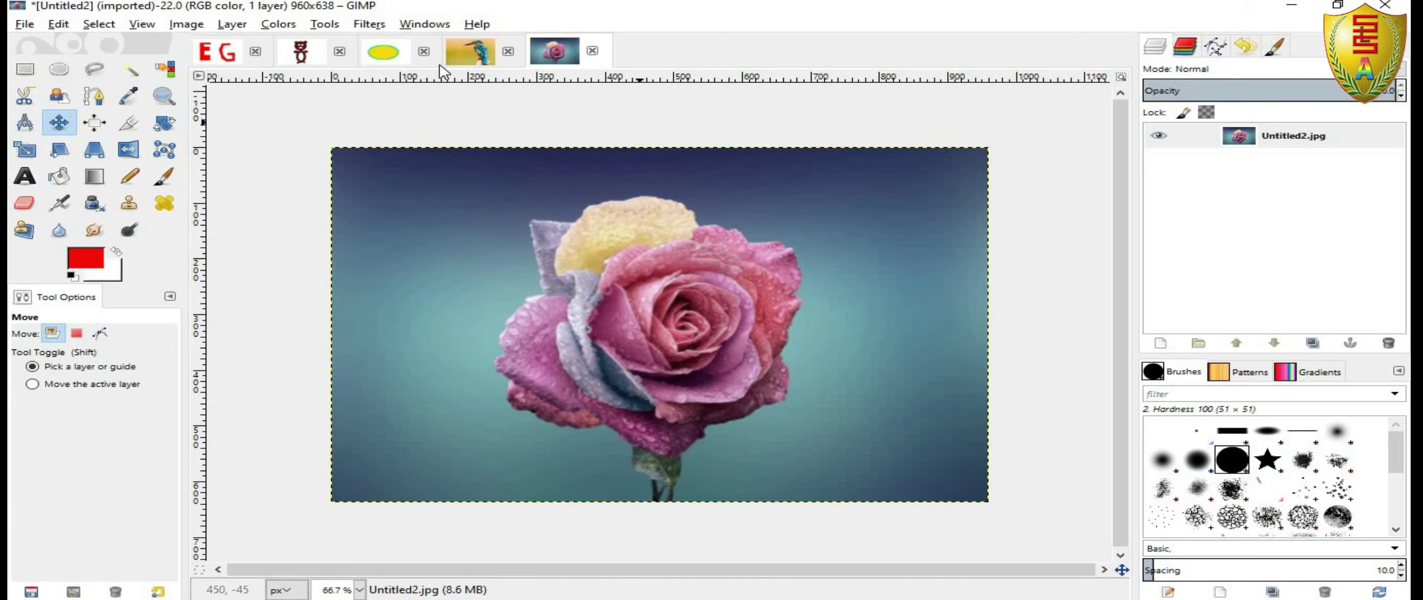
{"action": "left_click", "coordinate": [369, 24]}
{"action": "mouse_move", "coordinate": [402, 137]}
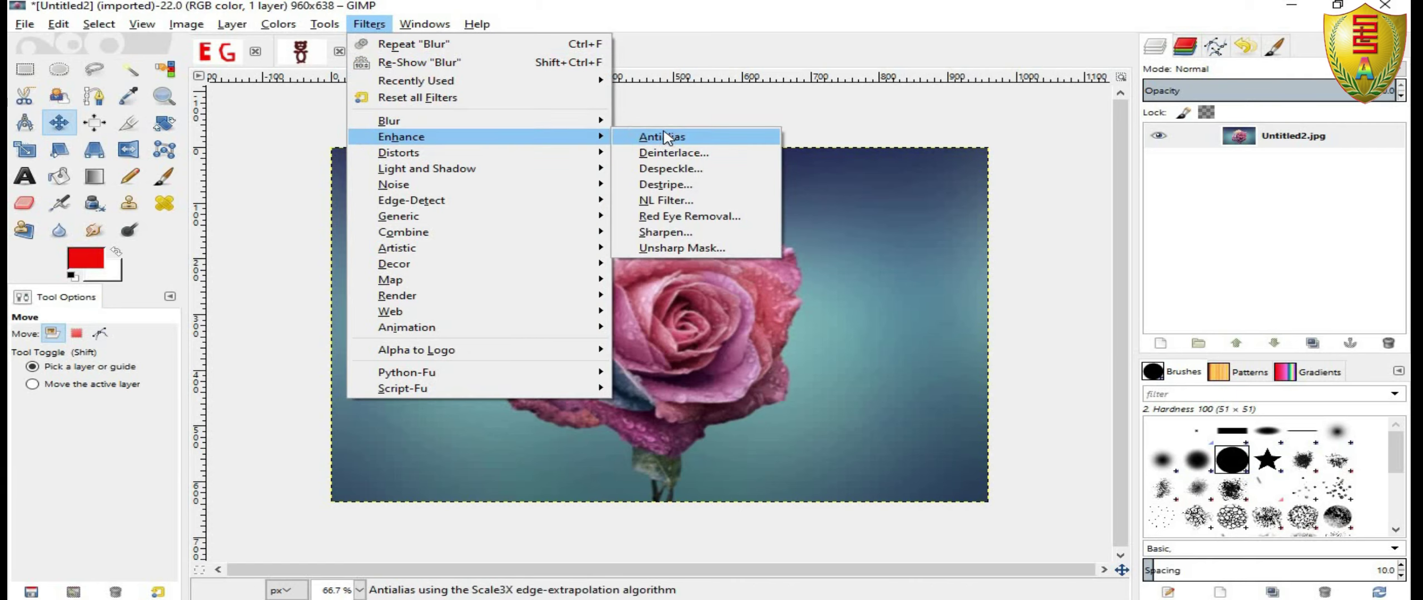
{"action": "left_click", "coordinate": [648, 121]}
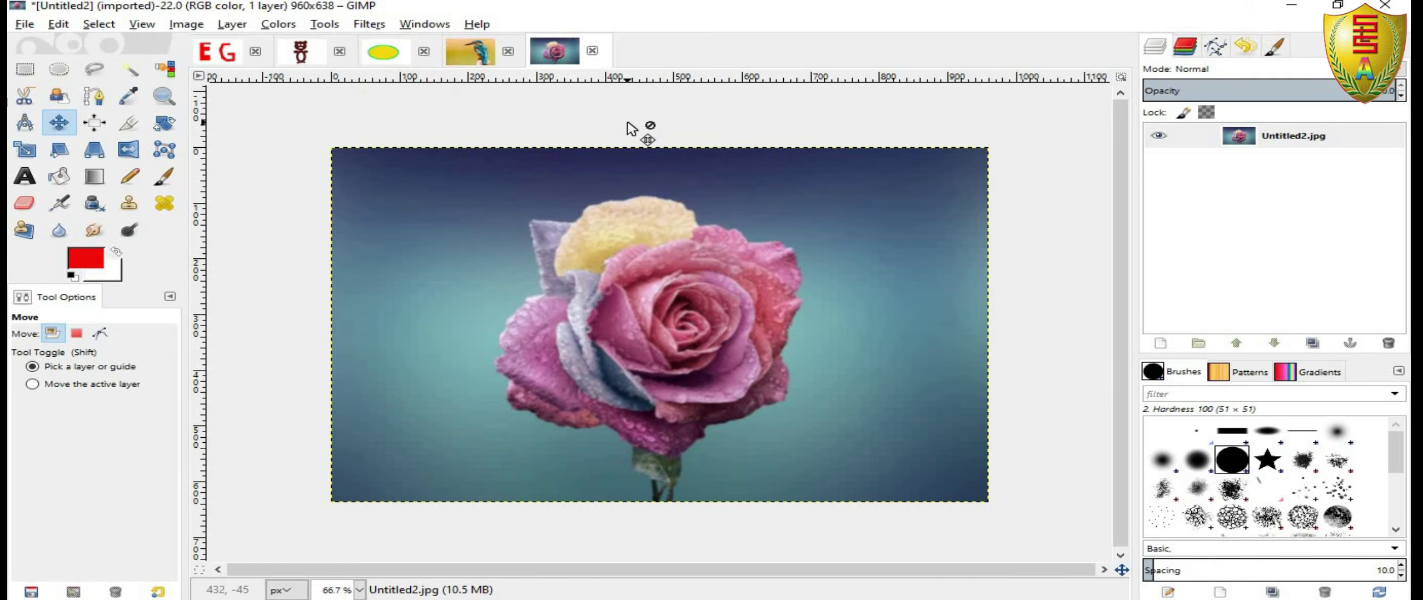
{"action": "left_click", "coordinate": [369, 26]}
{"action": "mouse_move", "coordinate": [389, 121]}
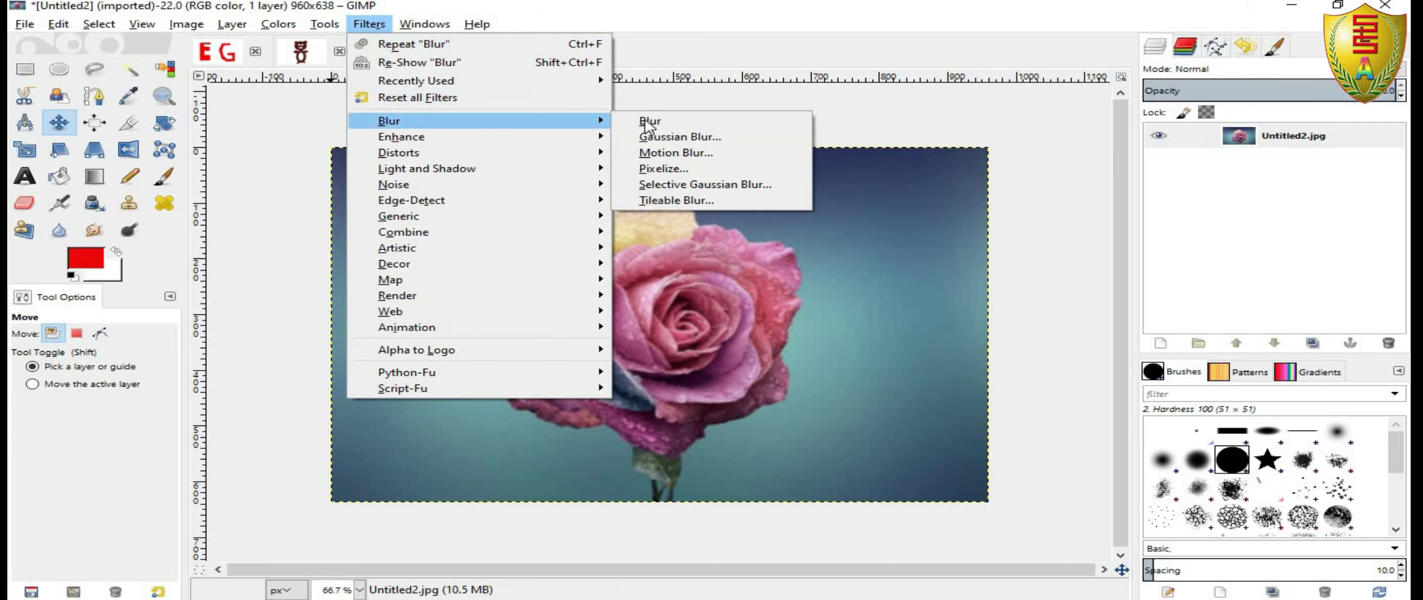
{"action": "left_click", "coordinate": [647, 124]}
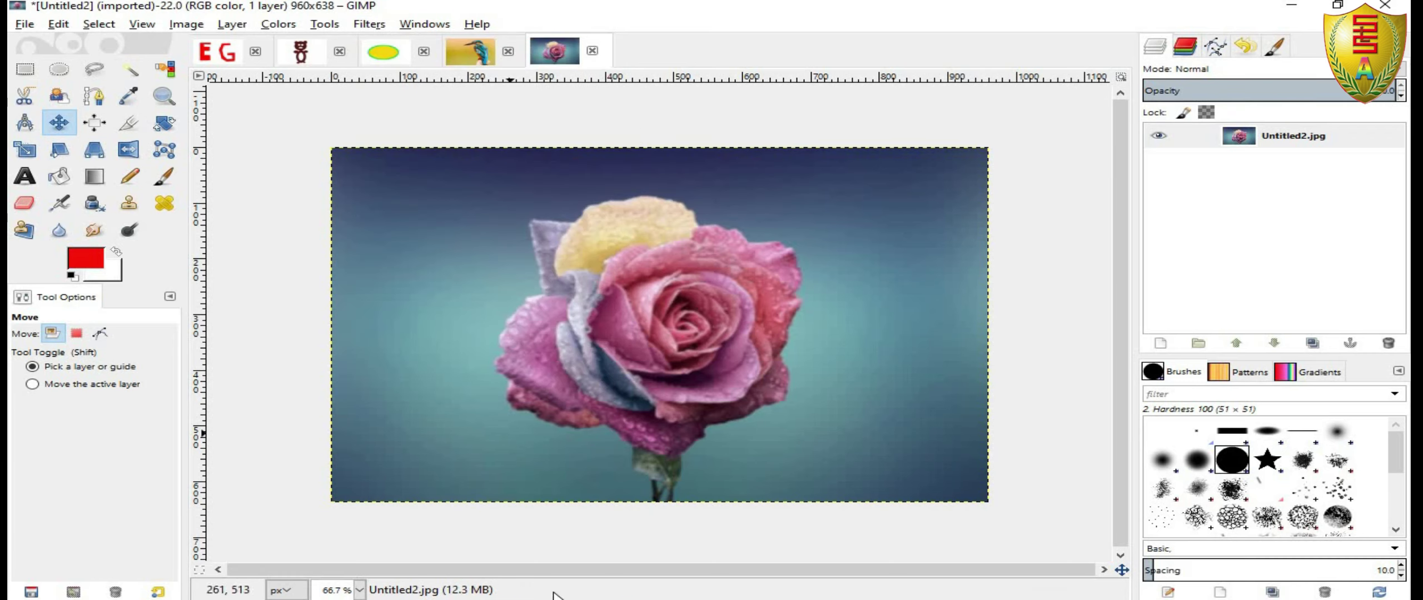
Scroll from the Emboss section down to Lesson Seven's Raster and Vector Images introduction.
{"action": "scroll", "coordinate": [735, 330], "scroll_direction": "down", "scroll_amount": 5}
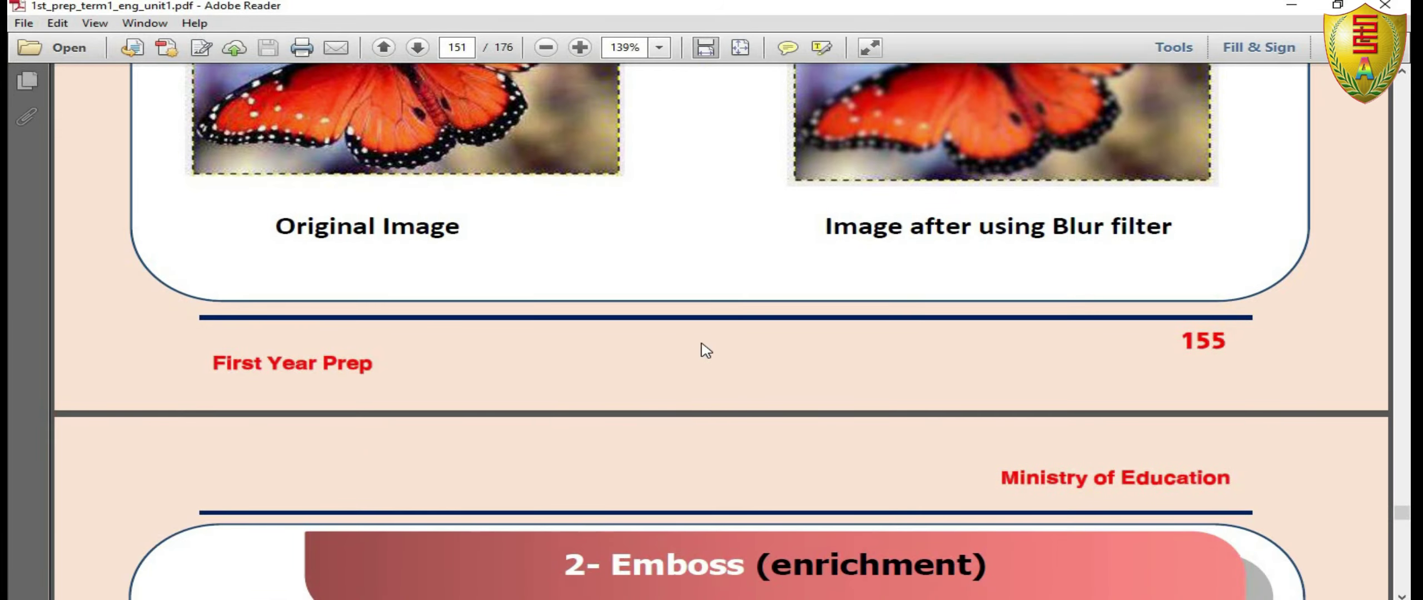
{"action": "scroll", "coordinate": [733, 339], "scroll_direction": "down", "scroll_amount": 5}
{"action": "double_click", "coordinate": [900, 331]}
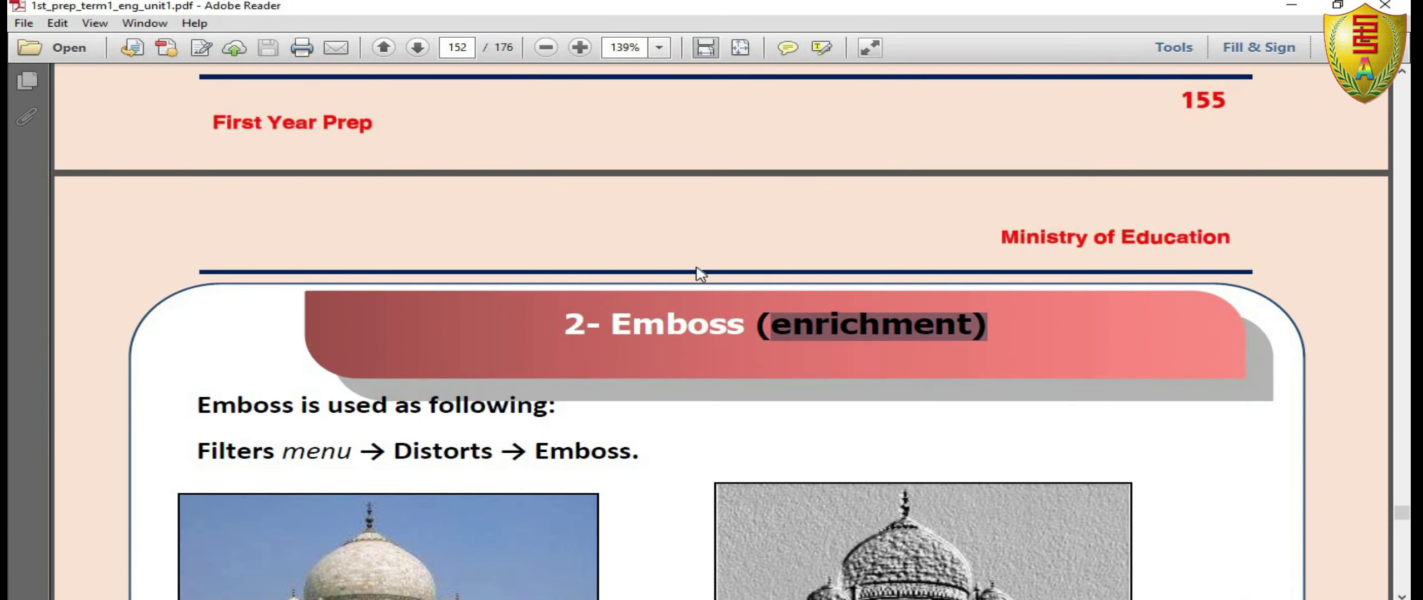
{"action": "scroll", "coordinate": [681, 316], "scroll_direction": "down", "scroll_amount": 7}
{"action": "scroll", "coordinate": [681, 317], "scroll_direction": "down", "scroll_amount": 8}
{"action": "scroll", "coordinate": [676, 314], "scroll_direction": "down", "scroll_amount": 8}
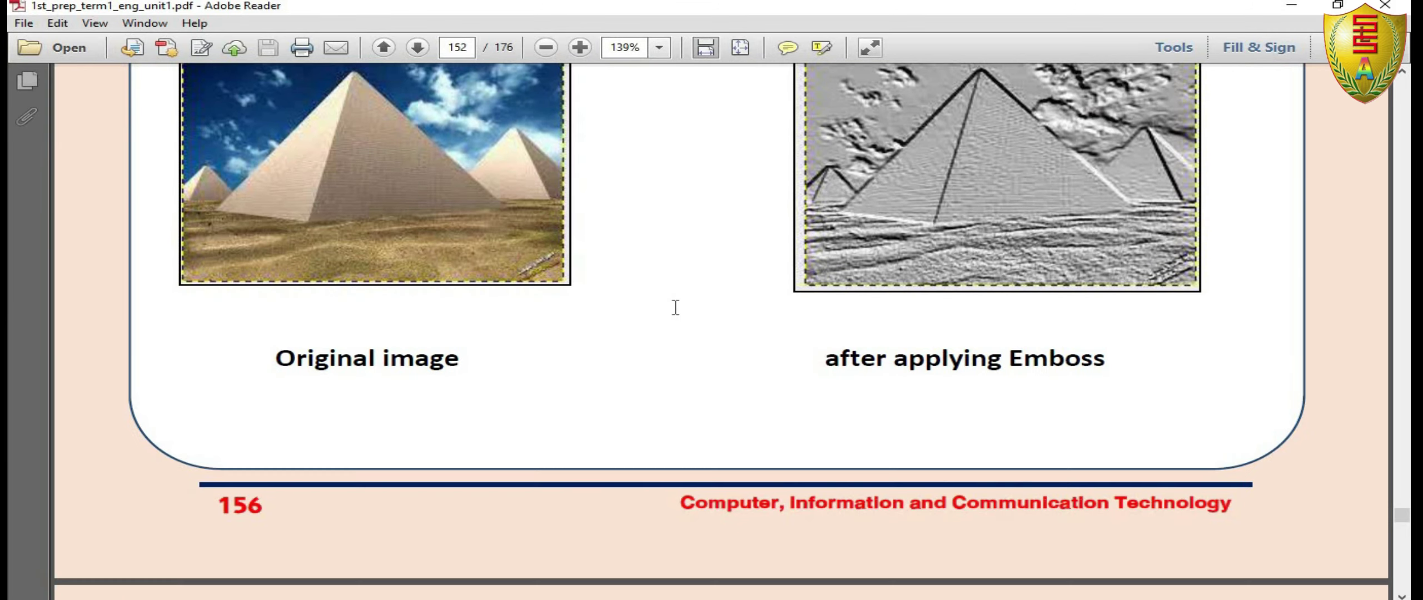
{"action": "scroll", "coordinate": [673, 308], "scroll_direction": "down", "scroll_amount": 8}
{"action": "scroll", "coordinate": [692, 295], "scroll_direction": "down", "scroll_amount": 10}
{"action": "scroll", "coordinate": [697, 317], "scroll_direction": "down", "scroll_amount": 5}
{"action": "scroll", "coordinate": [708, 337], "scroll_direction": "down", "scroll_amount": 10}
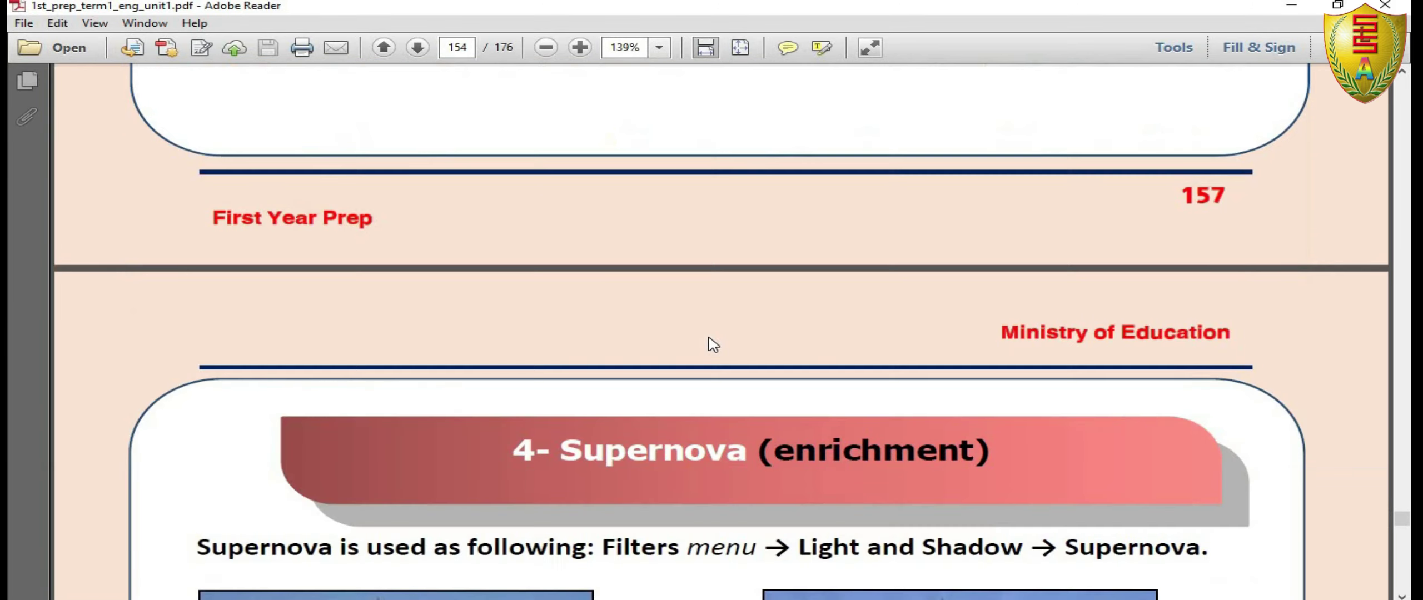
{"action": "scroll", "coordinate": [708, 339], "scroll_direction": "down", "scroll_amount": 7}
{"action": "scroll", "coordinate": [708, 338], "scroll_direction": "down", "scroll_amount": 10}
{"action": "scroll", "coordinate": [708, 338], "scroll_direction": "down", "scroll_amount": 10}
{"action": "scroll", "coordinate": [711, 339], "scroll_direction": "down", "scroll_amount": 8}
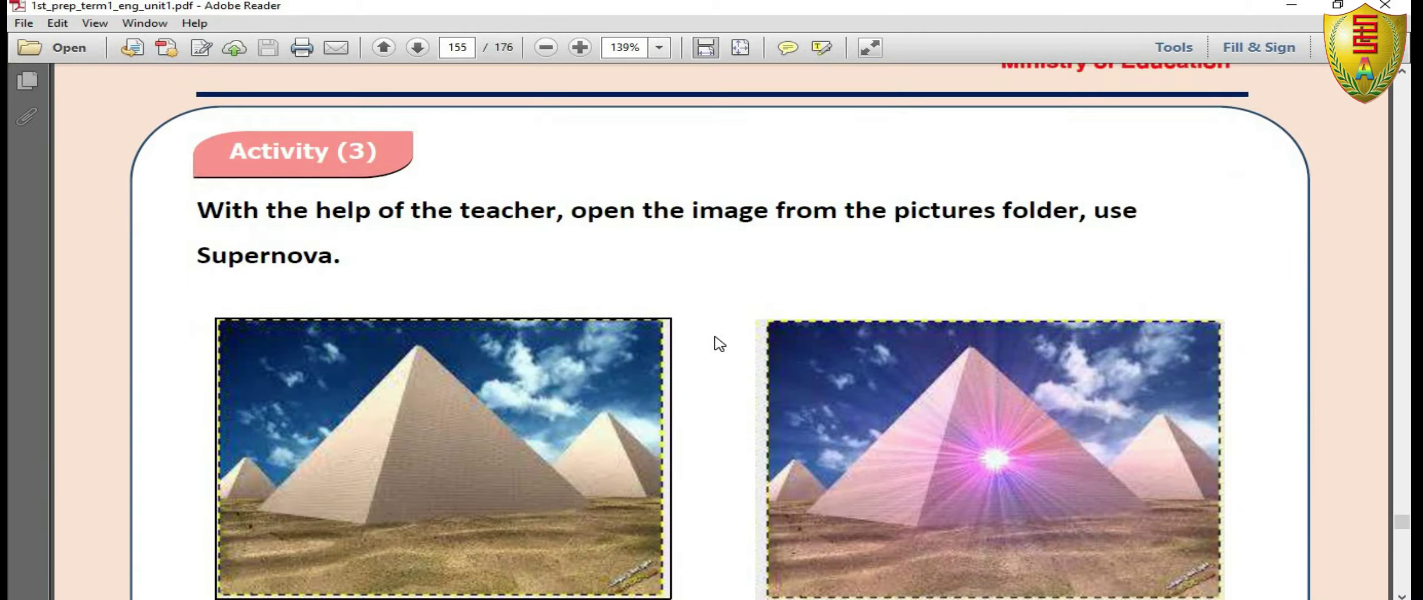
{"action": "scroll", "coordinate": [711, 339], "scroll_direction": "down", "scroll_amount": 8}
{"action": "scroll", "coordinate": [712, 340], "scroll_direction": "down", "scroll_amount": 8}
{"action": "scroll", "coordinate": [706, 336], "scroll_direction": "down", "scroll_amount": 8}
{"action": "scroll", "coordinate": [701, 336], "scroll_direction": "down", "scroll_amount": 8}
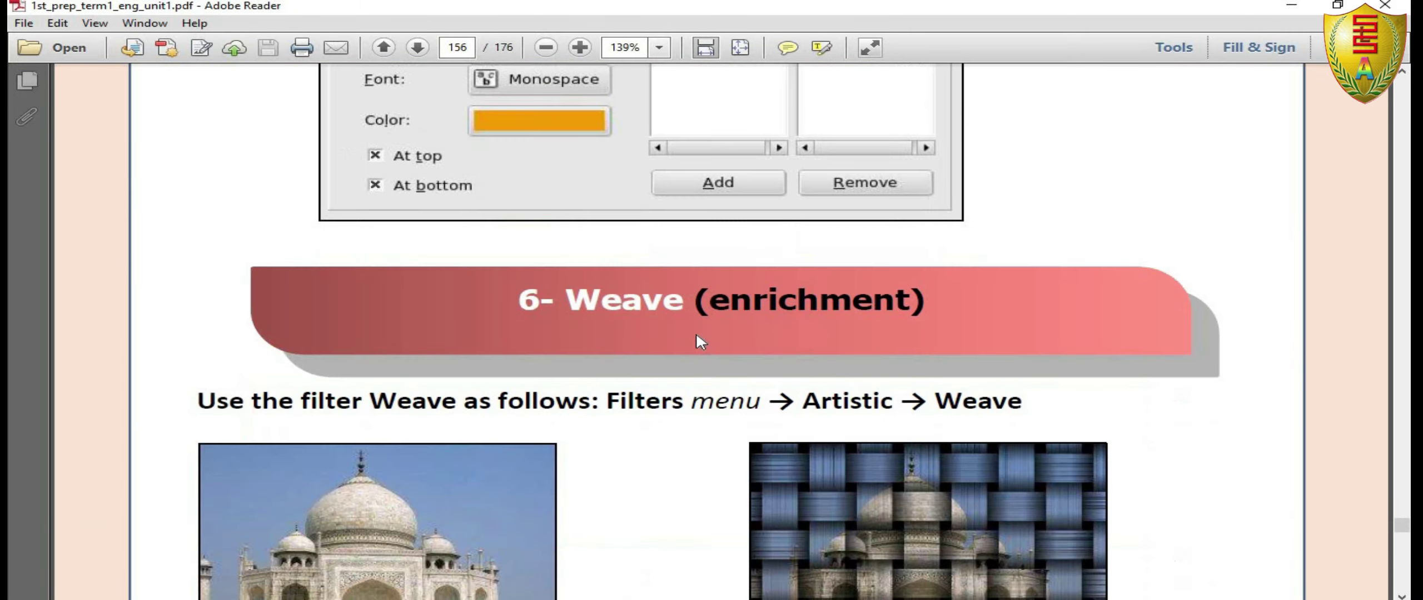
{"action": "scroll", "coordinate": [695, 339], "scroll_direction": "down", "scroll_amount": 6}
{"action": "scroll", "coordinate": [689, 336], "scroll_direction": "down", "scroll_amount": 8}
{"action": "scroll", "coordinate": [685, 334], "scroll_direction": "down", "scroll_amount": 8}
{"action": "scroll", "coordinate": [685, 334], "scroll_direction": "down", "scroll_amount": 10}
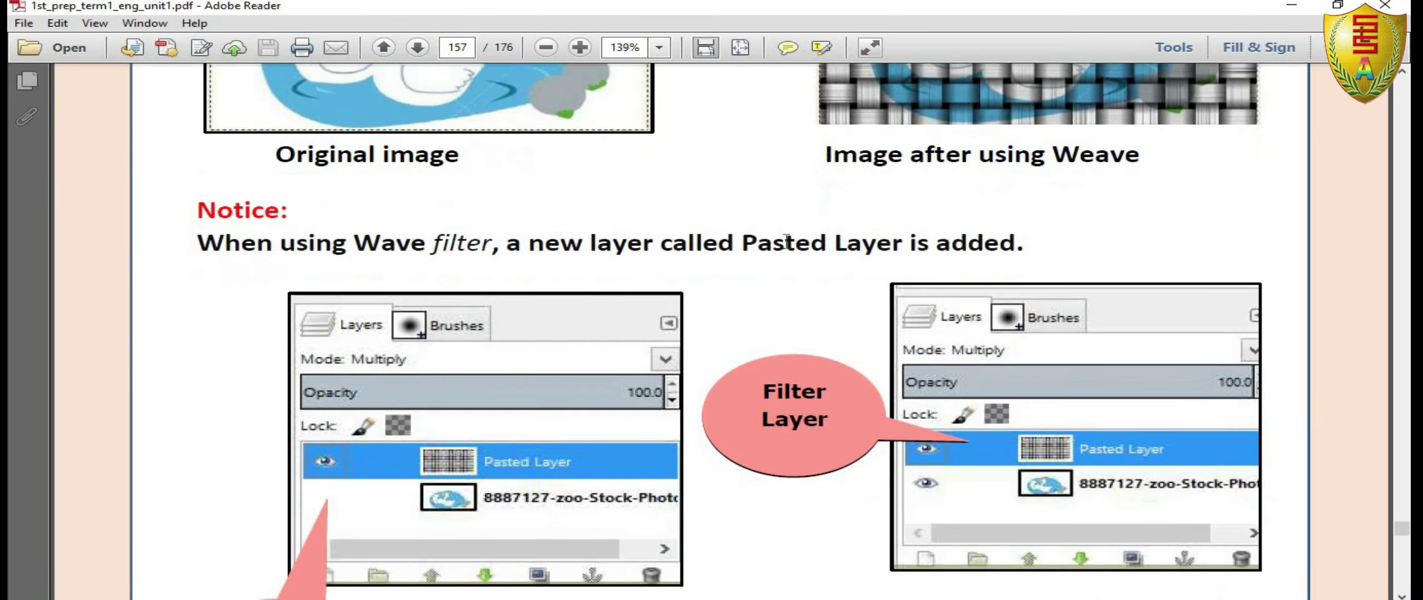
{"action": "scroll", "coordinate": [778, 239], "scroll_direction": "down", "scroll_amount": 4}
{"action": "scroll", "coordinate": [787, 242], "scroll_direction": "down", "scroll_amount": 8}
{"action": "scroll", "coordinate": [786, 244], "scroll_direction": "down", "scroll_amount": 8}
{"action": "scroll", "coordinate": [776, 245], "scroll_direction": "down", "scroll_amount": 5}
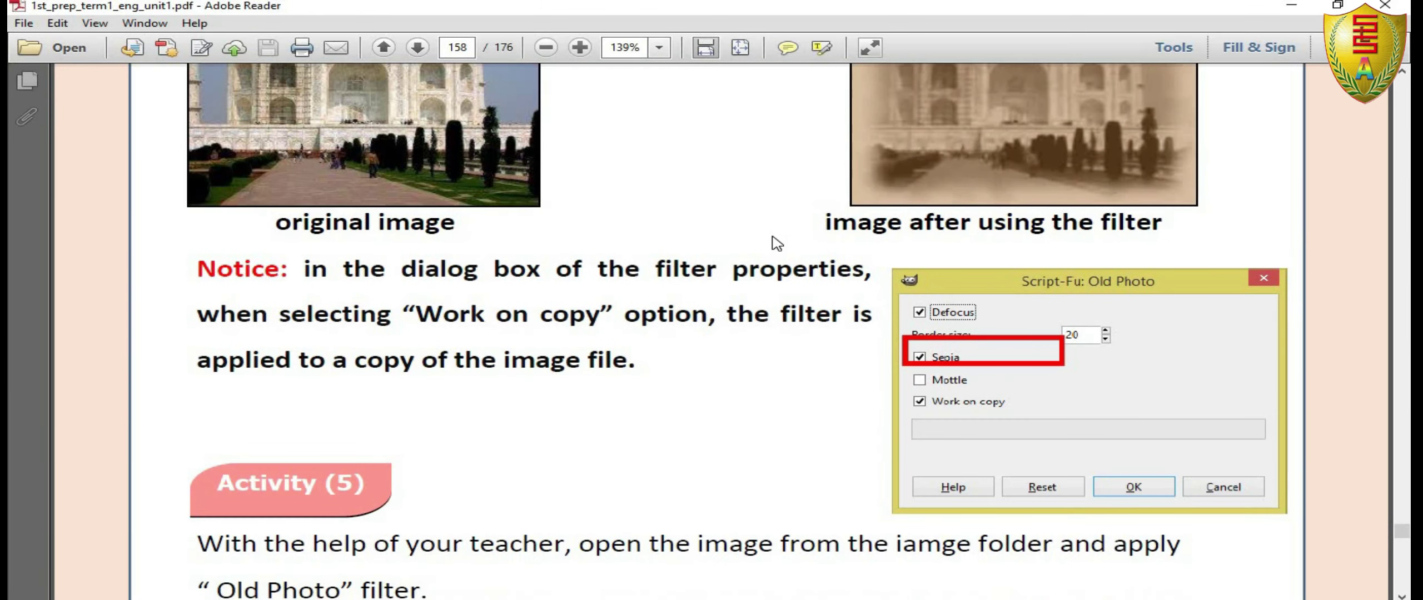
{"action": "scroll", "coordinate": [764, 250], "scroll_direction": "down", "scroll_amount": 5}
{"action": "scroll", "coordinate": [761, 264], "scroll_direction": "down", "scroll_amount": 6}
{"action": "scroll", "coordinate": [764, 272], "scroll_direction": "down", "scroll_amount": 8}
{"action": "scroll", "coordinate": [757, 273], "scroll_direction": "down", "scroll_amount": 5}
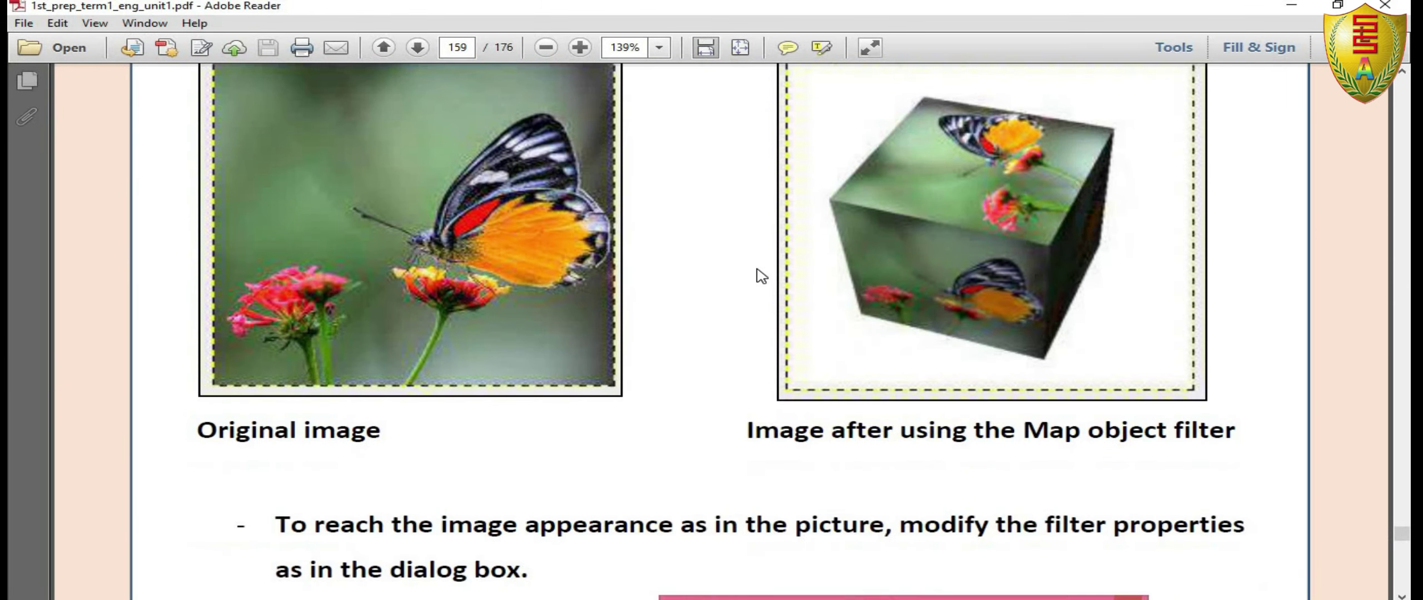
{"action": "scroll", "coordinate": [756, 273], "scroll_direction": "down", "scroll_amount": 5}
{"action": "scroll", "coordinate": [756, 275], "scroll_direction": "down", "scroll_amount": 6}
{"action": "scroll", "coordinate": [756, 275], "scroll_direction": "down", "scroll_amount": 8}
{"action": "scroll", "coordinate": [747, 270], "scroll_direction": "down", "scroll_amount": 5}
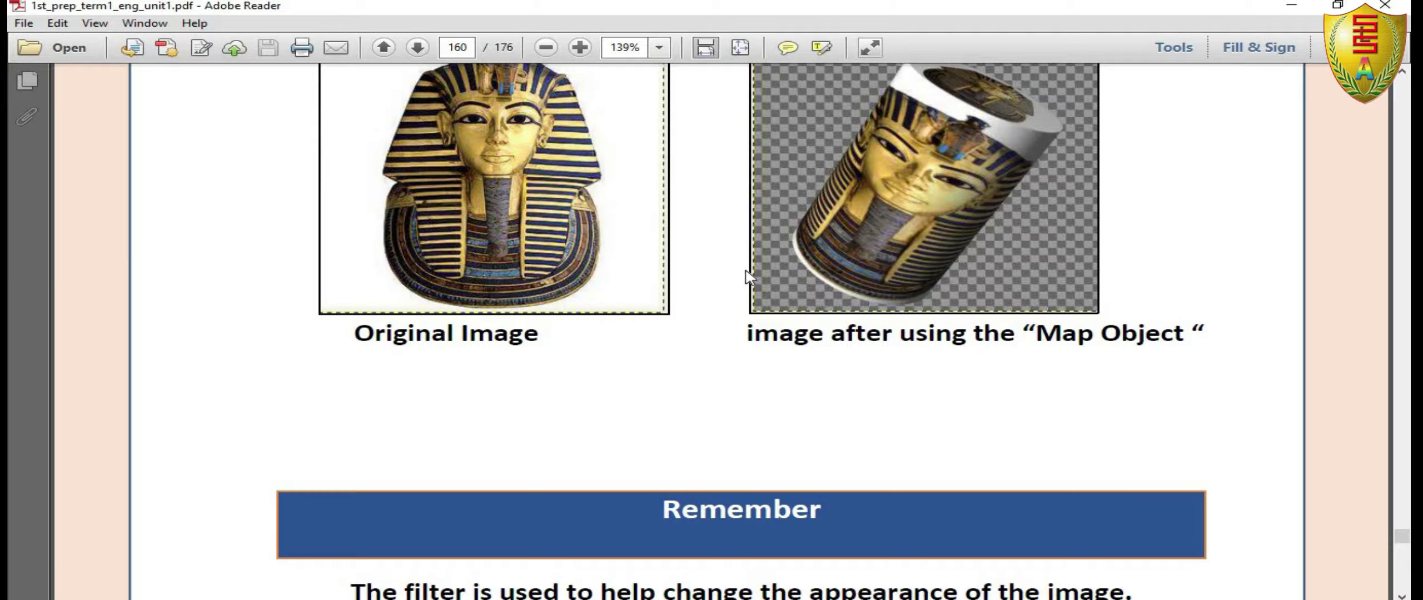
{"action": "scroll", "coordinate": [747, 270], "scroll_direction": "down", "scroll_amount": 6}
{"action": "scroll", "coordinate": [745, 270], "scroll_direction": "down", "scroll_amount": 4}
{"action": "scroll", "coordinate": [744, 270], "scroll_direction": "down", "scroll_amount": 6}
{"action": "scroll", "coordinate": [746, 276], "scroll_direction": "down", "scroll_amount": 6}
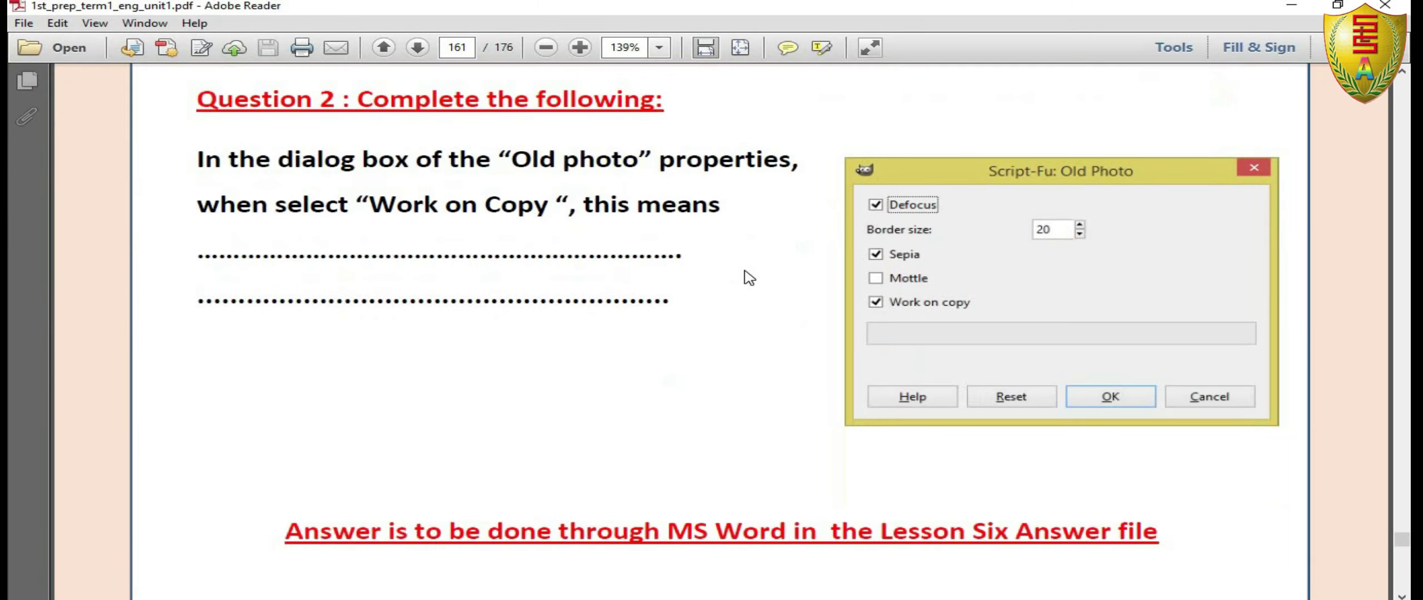
{"action": "scroll", "coordinate": [931, 302], "scroll_direction": "down", "scroll_amount": 6}
{"action": "scroll", "coordinate": [909, 330], "scroll_direction": "down", "scroll_amount": 4}
{"action": "scroll", "coordinate": [910, 329], "scroll_direction": "down", "scroll_amount": 4}
{"action": "scroll", "coordinate": [904, 330], "scroll_direction": "down", "scroll_amount": 6}
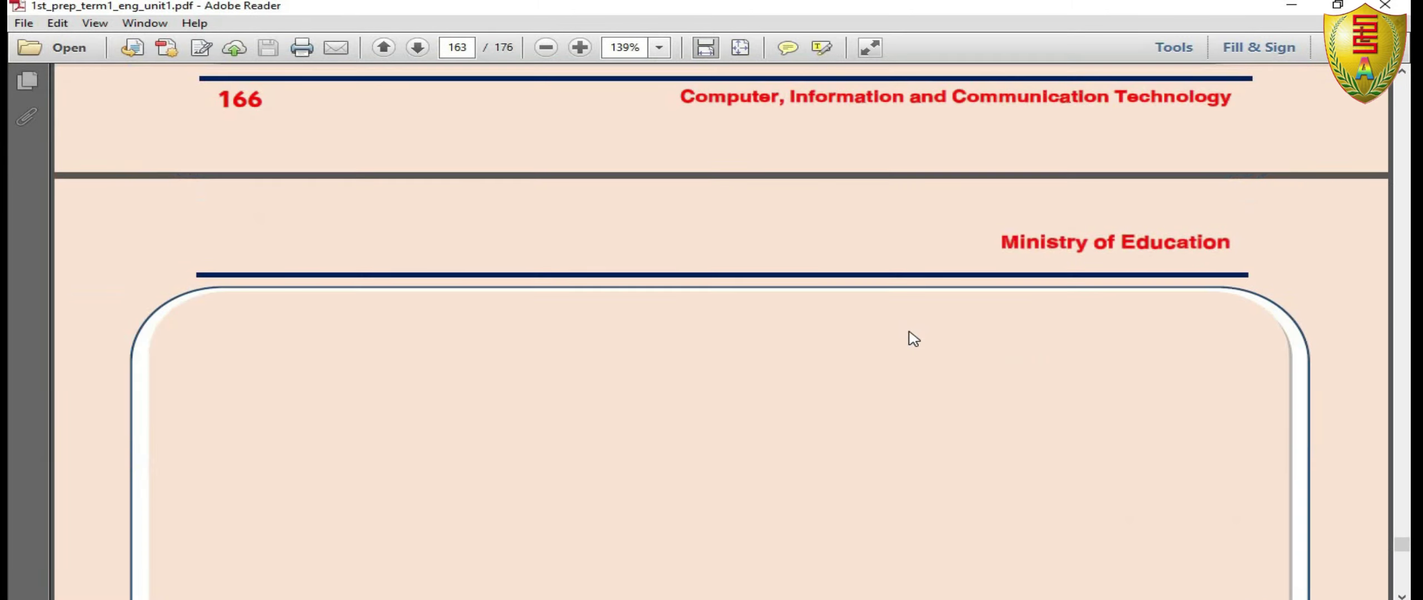
{"action": "scroll", "coordinate": [911, 336], "scroll_direction": "down", "scroll_amount": 5}
{"action": "scroll", "coordinate": [896, 356], "scroll_direction": "down", "scroll_amount": 2}
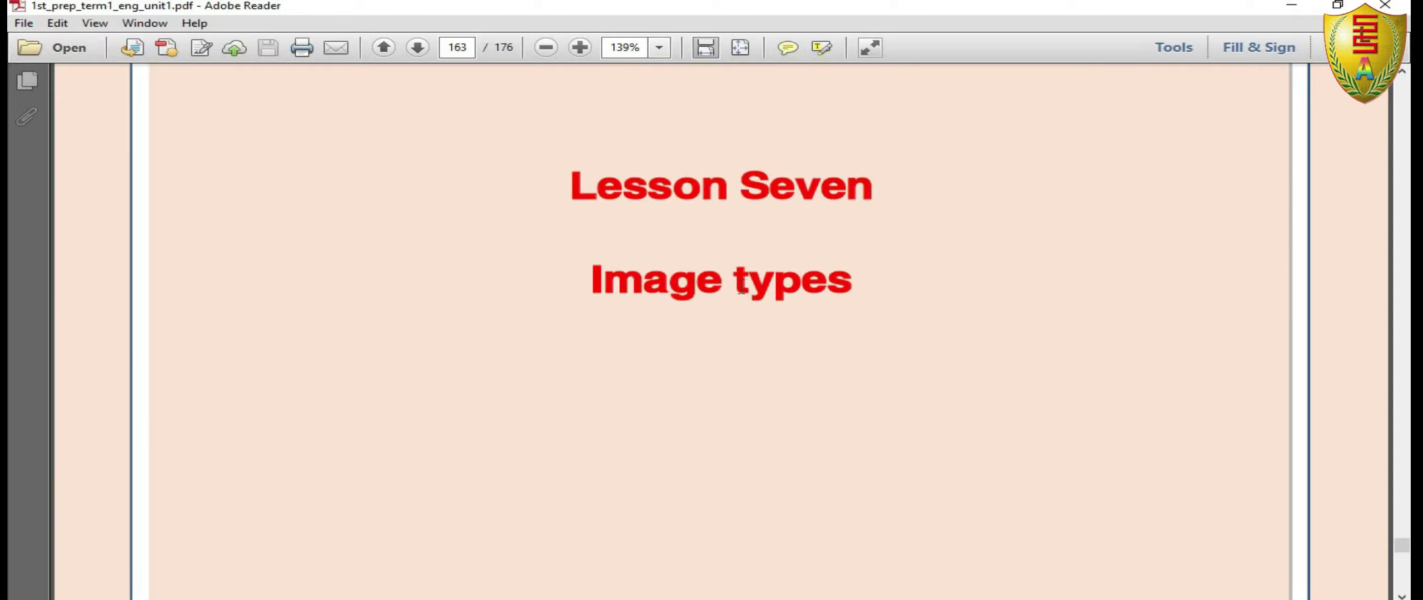
{"action": "scroll", "coordinate": [740, 290], "scroll_direction": "down", "scroll_amount": 5}
{"action": "scroll", "coordinate": [727, 305], "scroll_direction": "down", "scroll_amount": 5}
{"action": "scroll", "coordinate": [724, 307], "scroll_direction": "down", "scroll_amount": 5}
{"action": "scroll", "coordinate": [729, 308], "scroll_direction": "down", "scroll_amount": 3}
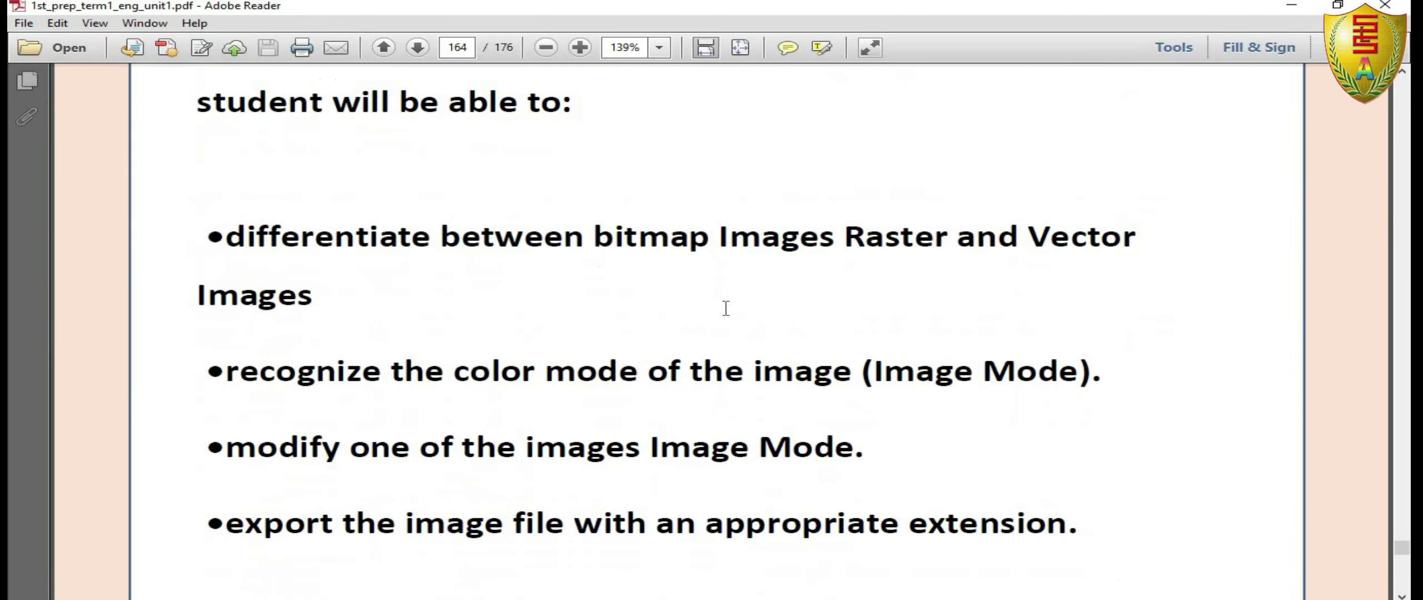
{"action": "scroll", "coordinate": [725, 313], "scroll_direction": "down", "scroll_amount": 5}
{"action": "scroll", "coordinate": [724, 318], "scroll_direction": "down", "scroll_amount": 5}
{"action": "scroll", "coordinate": [724, 317], "scroll_direction": "down", "scroll_amount": 5}
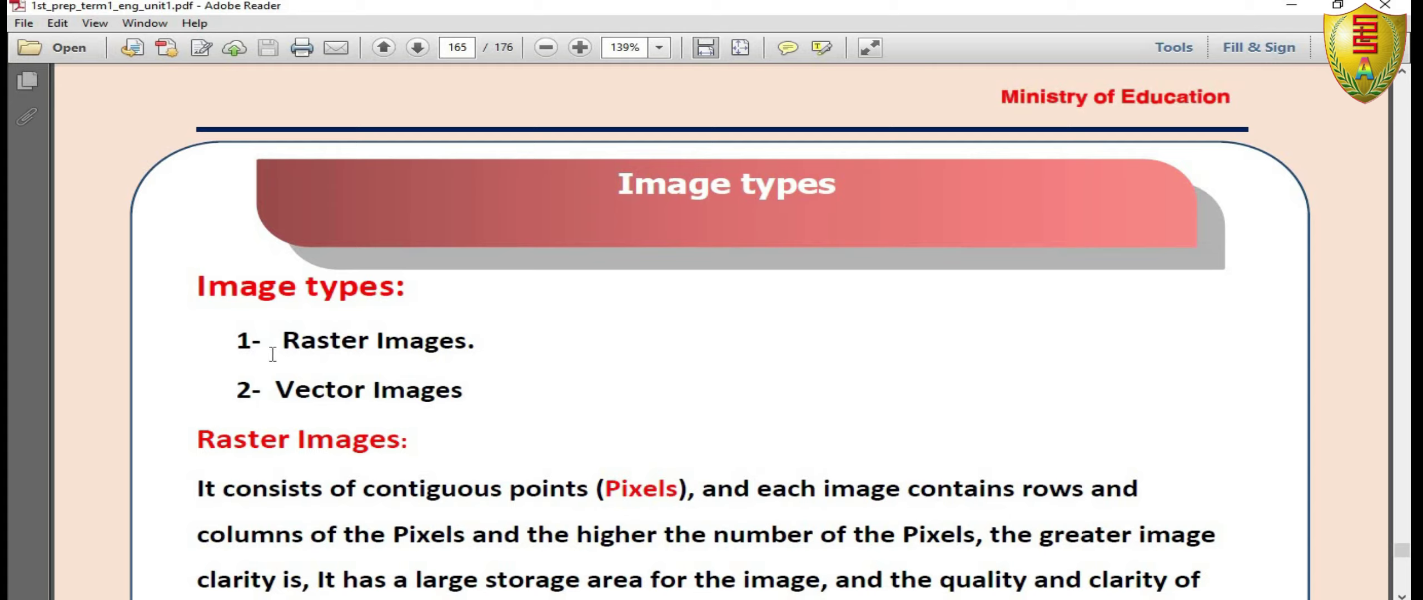
Highlight the Raster Images entry and the line below it by the apple figures.
{"action": "left_click_drag", "start_coordinate": [282, 340], "coordinate": [447, 338]}
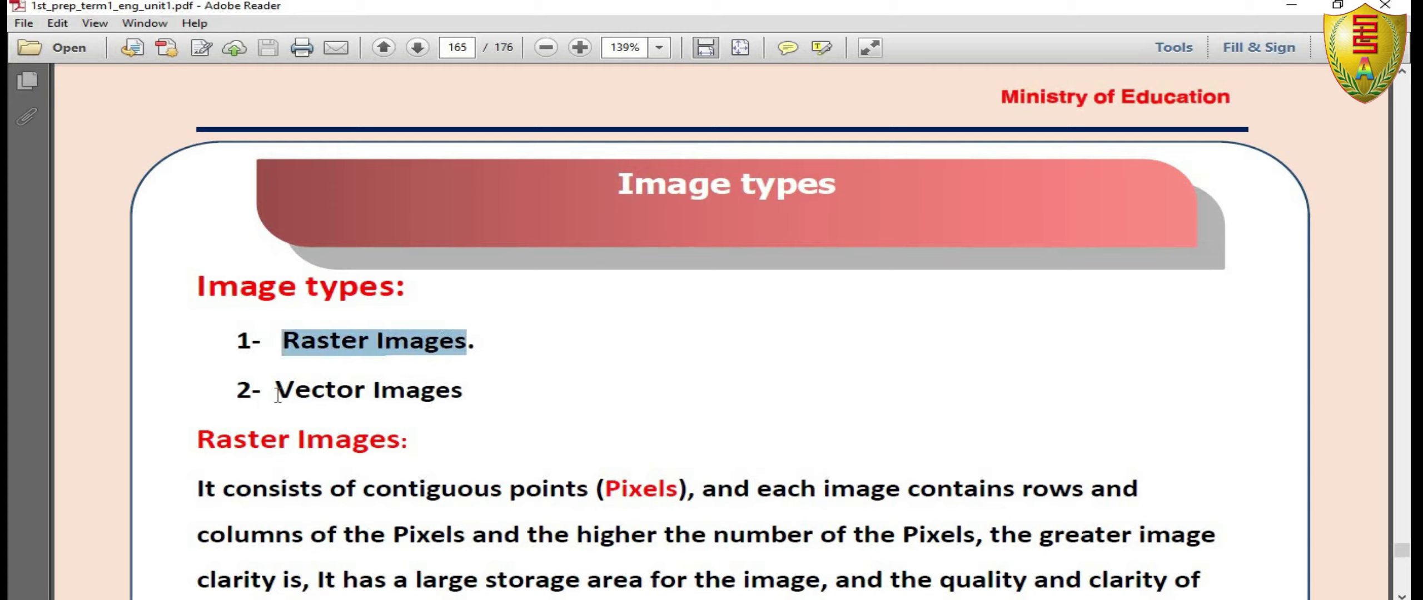
{"action": "left_click_drag", "start_coordinate": [276, 391], "coordinate": [463, 393]}
{"action": "scroll", "coordinate": [496, 336], "scroll_direction": "down", "scroll_amount": 3}
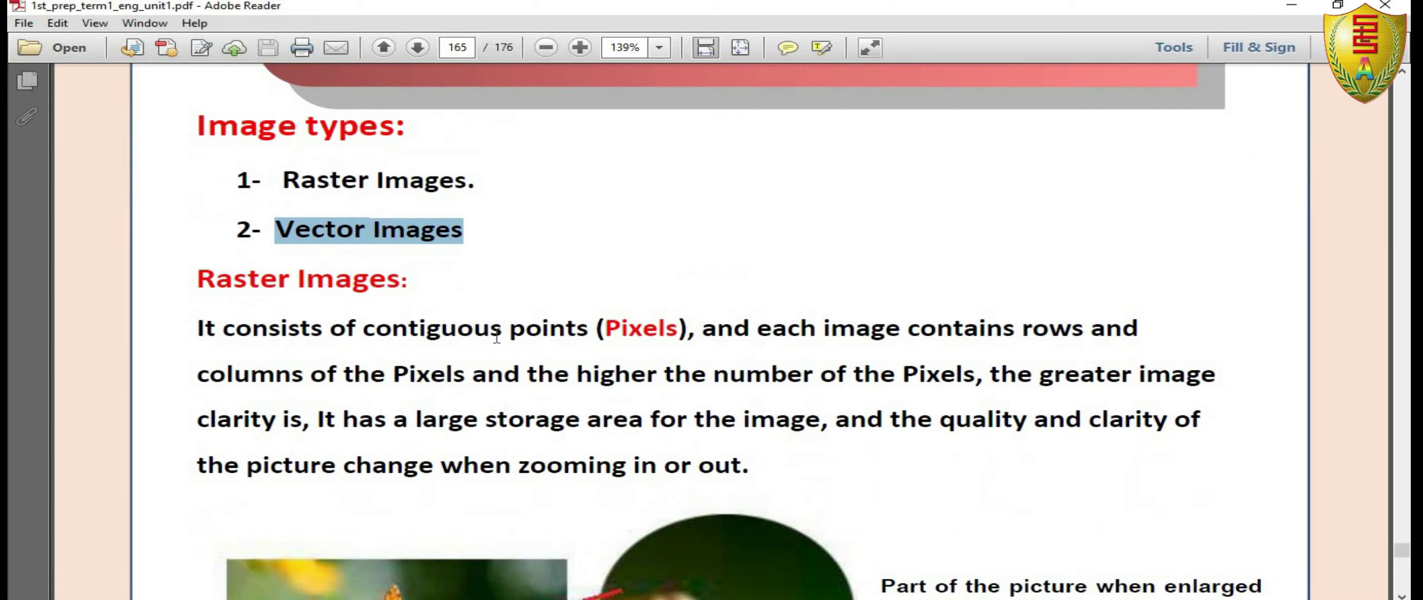
{"action": "scroll", "coordinate": [501, 322], "scroll_direction": "up", "scroll_amount": 1}
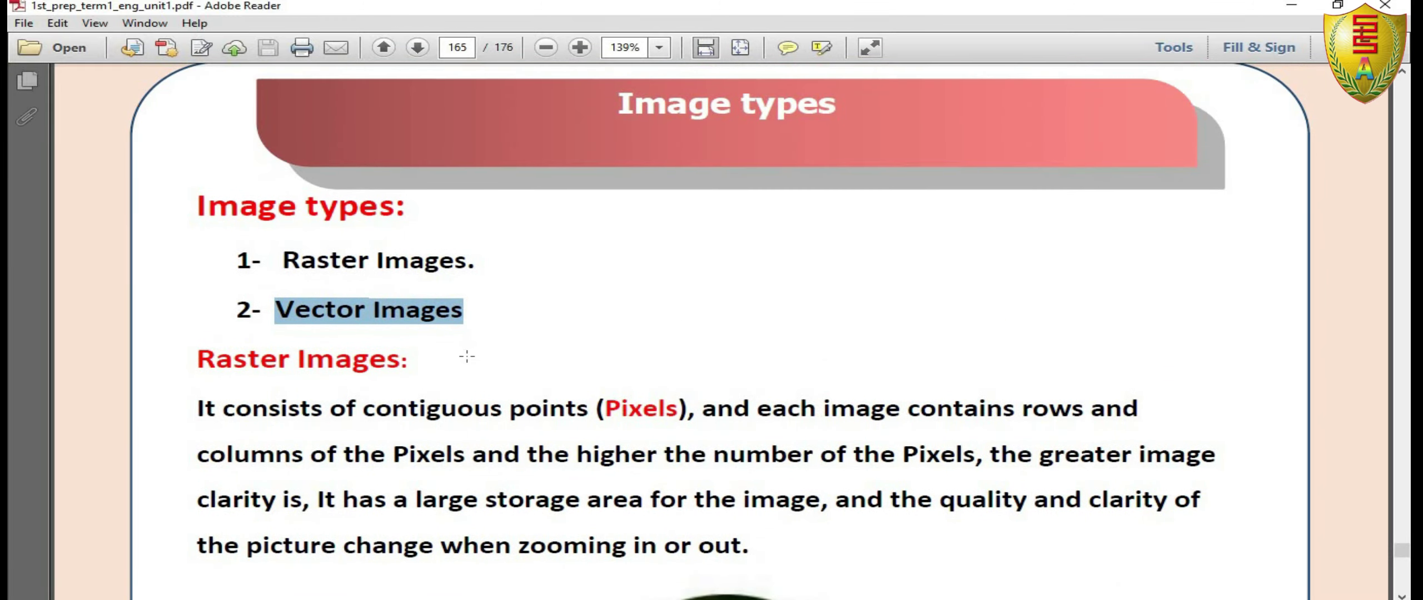
{"action": "scroll", "coordinate": [469, 356], "scroll_direction": "down", "scroll_amount": 3}
{"action": "scroll", "coordinate": [469, 351], "scroll_direction": "down", "scroll_amount": 2}
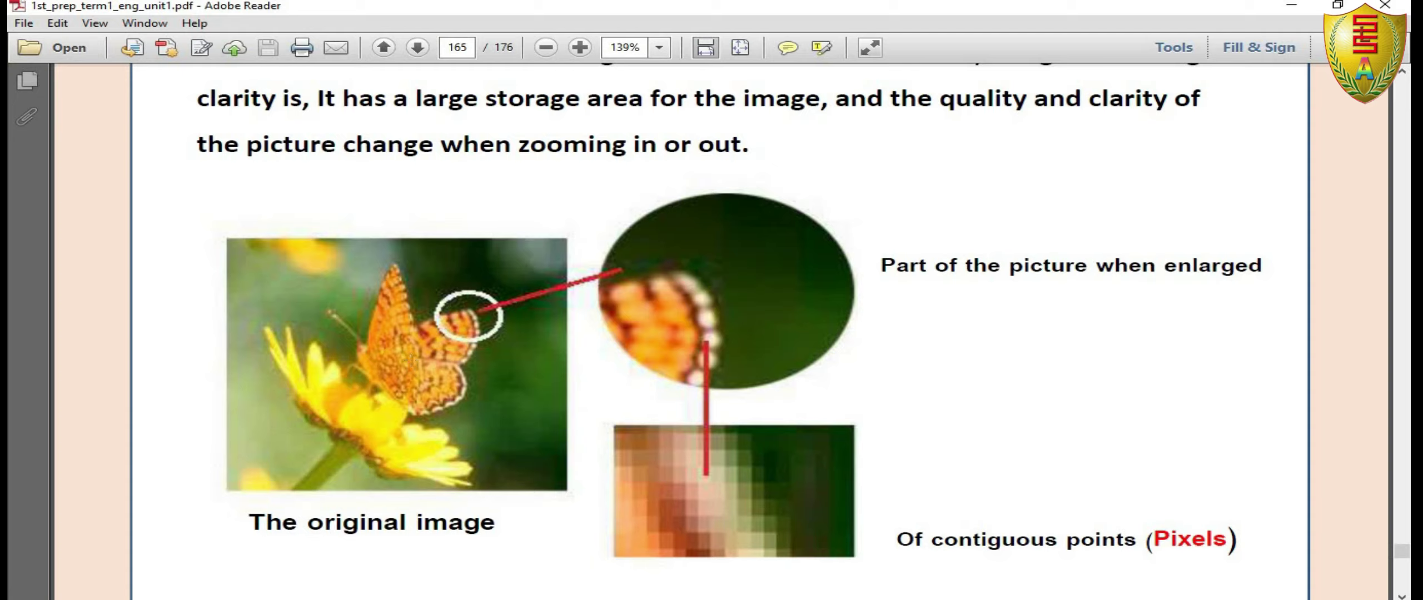
Scroll to page 167's Image Mode heading listing RGB, Grayscale and Indexed modes.
{"action": "scroll", "coordinate": [729, 311], "scroll_direction": "down", "scroll_amount": 1}
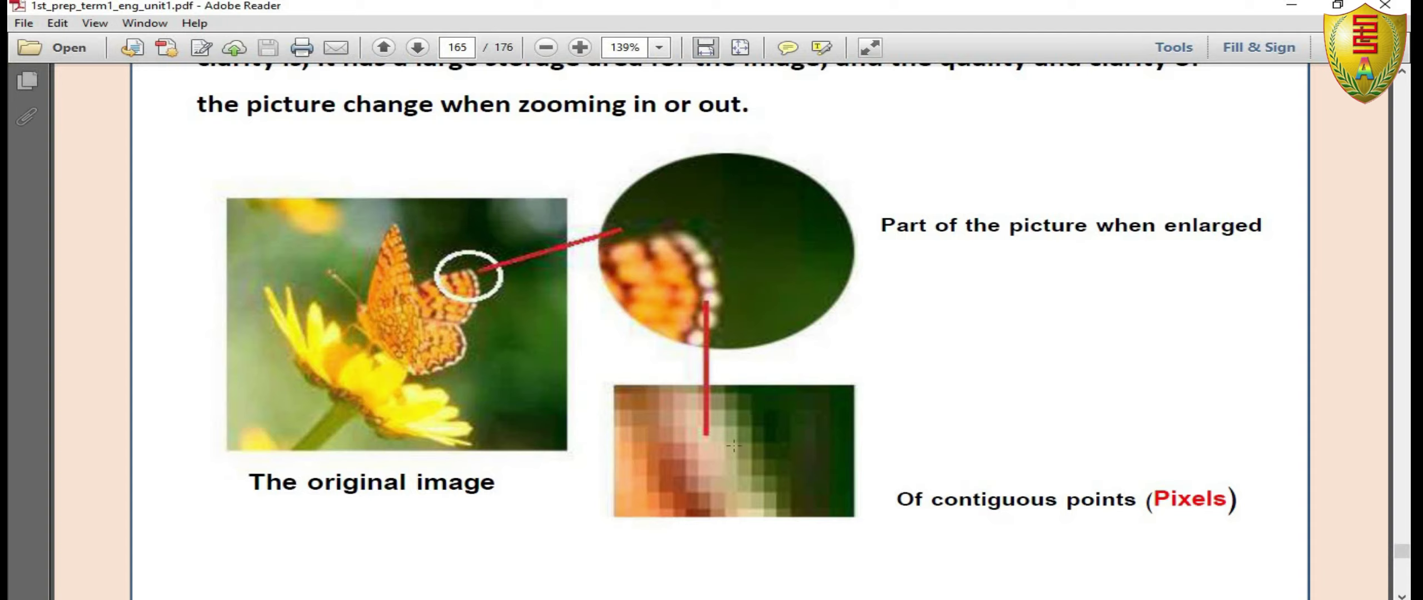
{"action": "scroll", "coordinate": [734, 446], "scroll_direction": "down", "scroll_amount": 5}
{"action": "scroll", "coordinate": [733, 446], "scroll_direction": "down", "scroll_amount": 5}
{"action": "scroll", "coordinate": [734, 446], "scroll_direction": "down", "scroll_amount": 4}
{"action": "scroll", "coordinate": [735, 463], "scroll_direction": "down", "scroll_amount": 7}
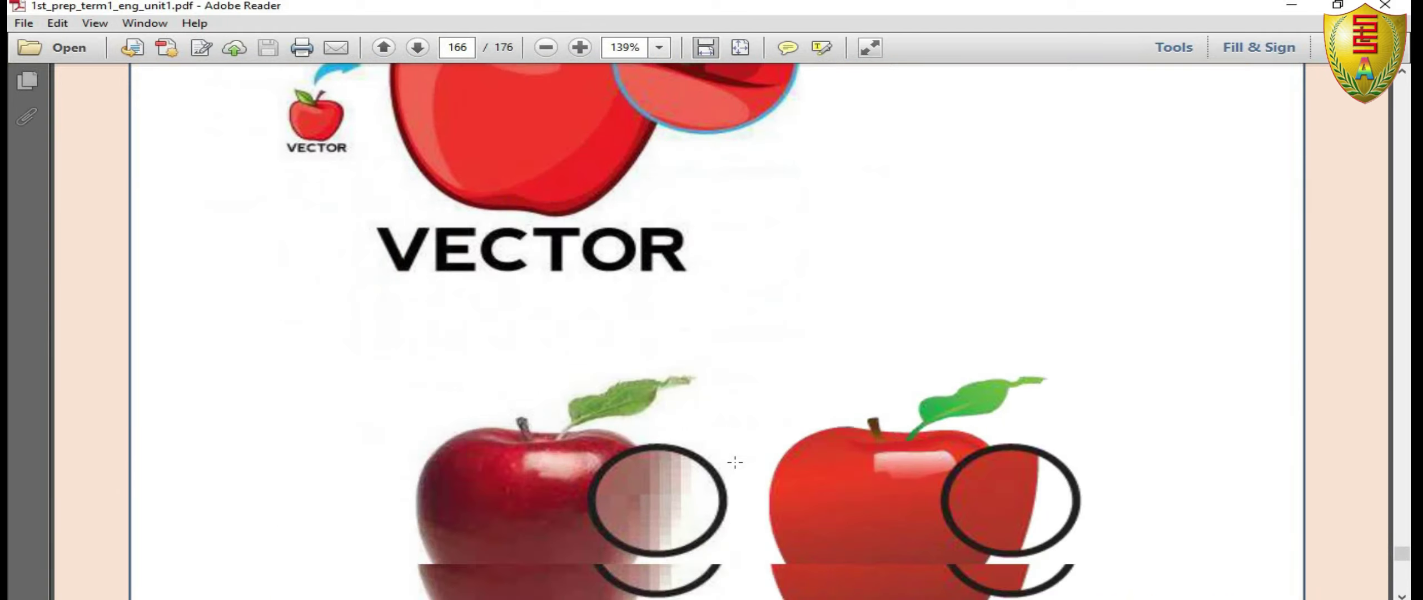
{"action": "scroll", "coordinate": [735, 462], "scroll_direction": "down", "scroll_amount": 7}
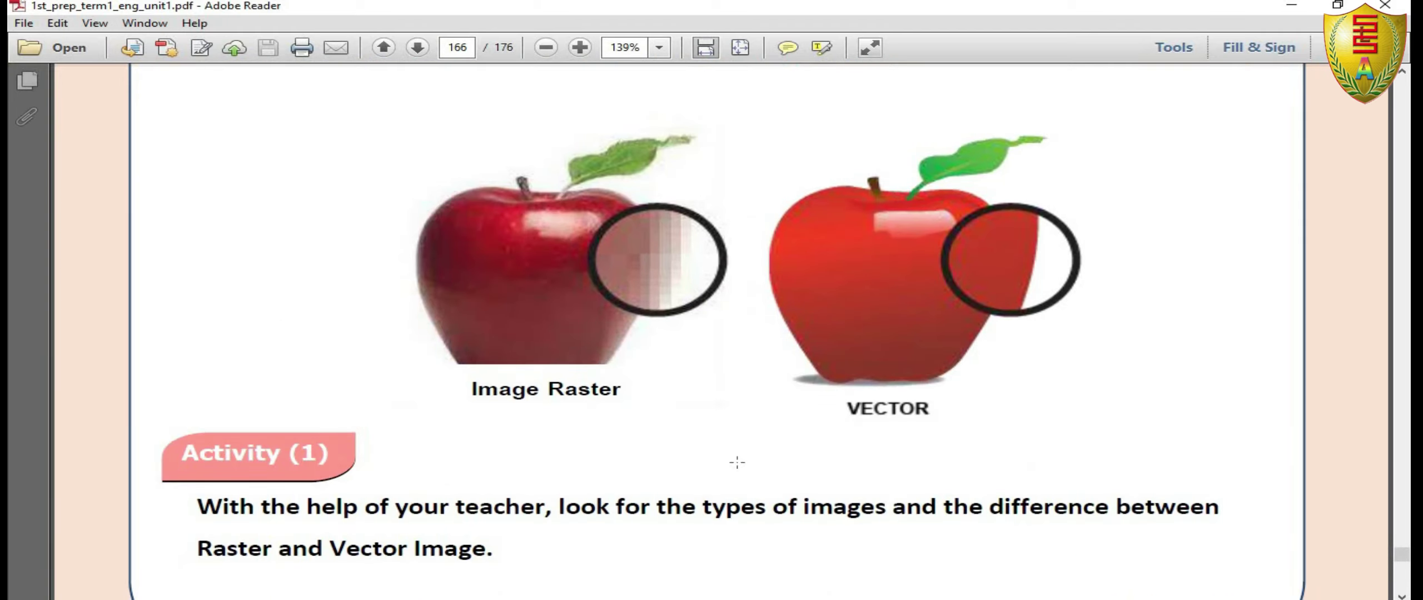
{"action": "scroll", "coordinate": [736, 462], "scroll_direction": "up", "scroll_amount": 5}
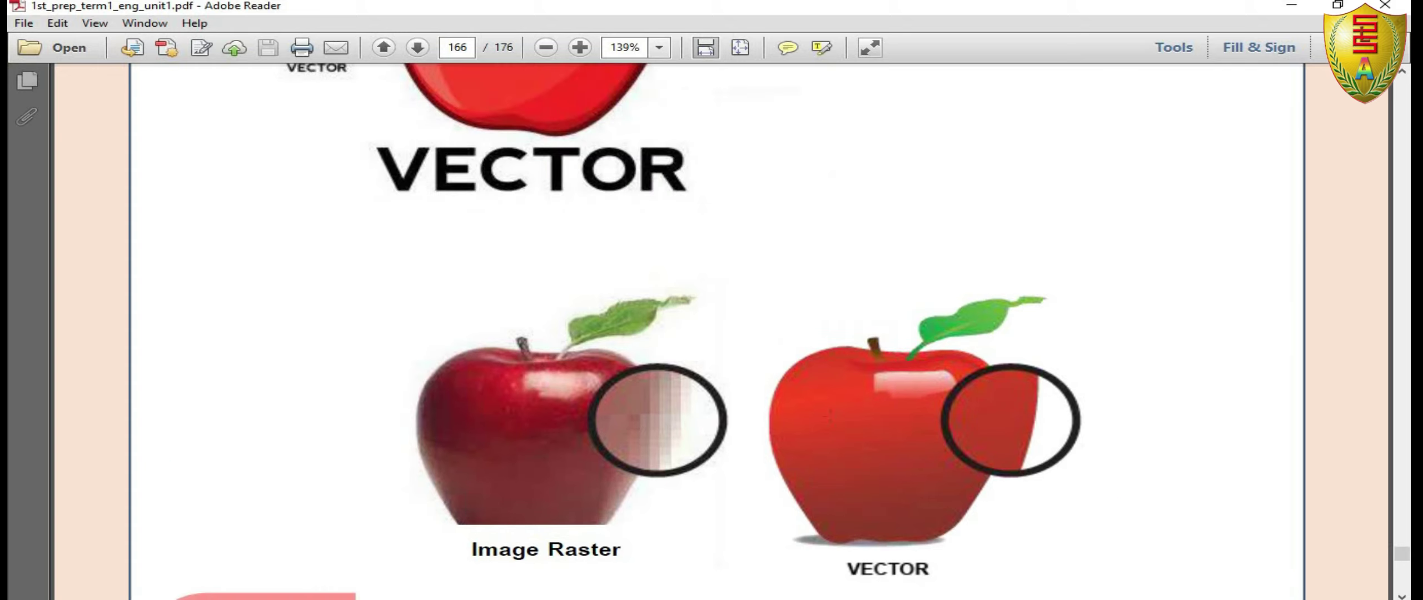
{"action": "scroll", "coordinate": [621, 331], "scroll_direction": "down", "scroll_amount": 1}
{"action": "scroll", "coordinate": [638, 324], "scroll_direction": "up", "scroll_amount": 5}
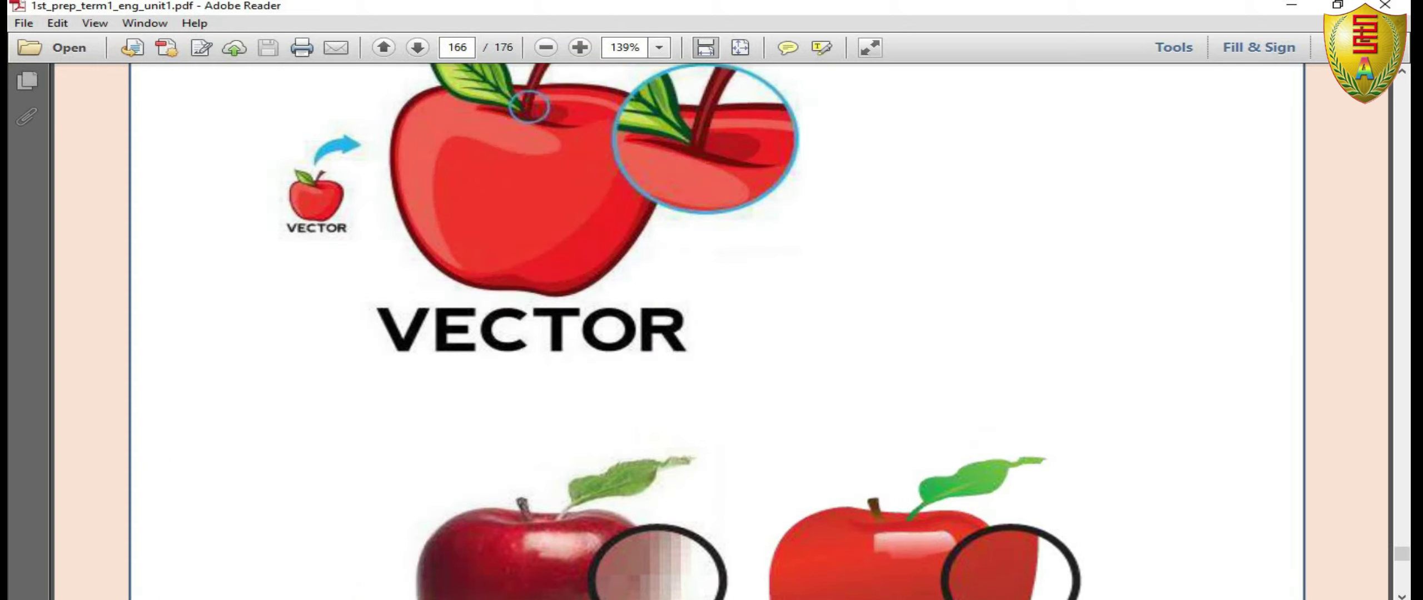
{"action": "scroll", "coordinate": [801, 220], "scroll_direction": "up", "scroll_amount": 1}
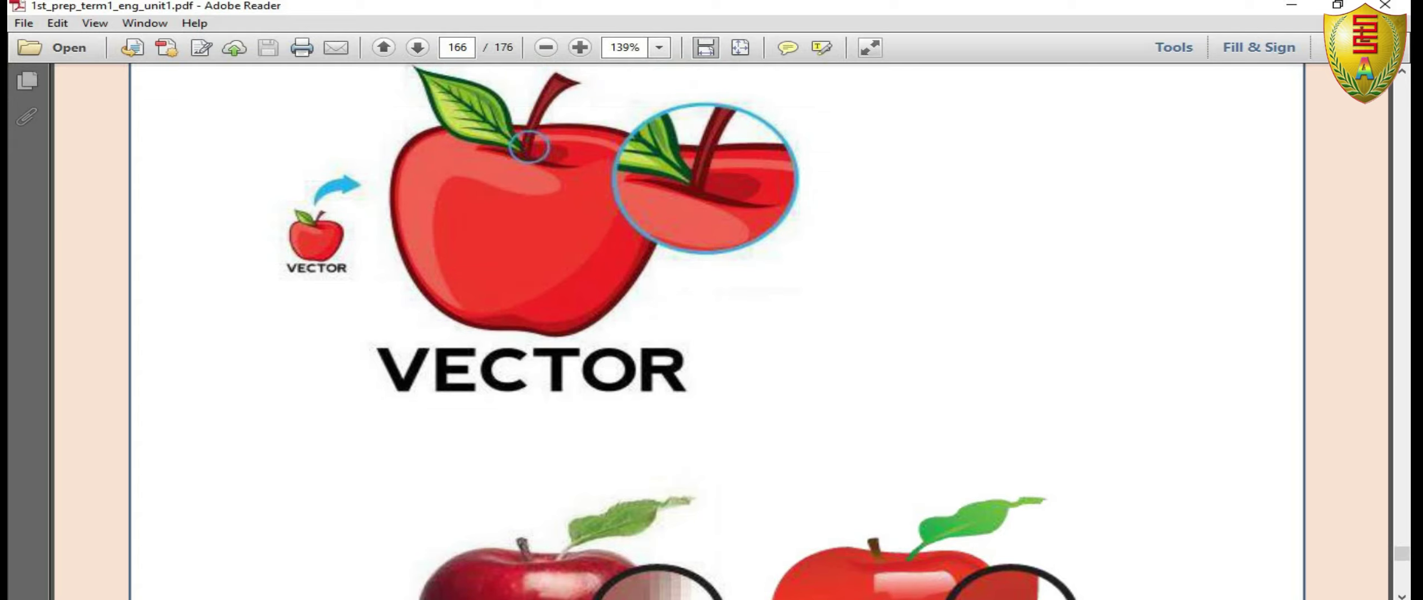
{"action": "scroll", "coordinate": [858, 317], "scroll_direction": "down", "scroll_amount": 8}
{"action": "scroll", "coordinate": [945, 311], "scroll_direction": "down", "scroll_amount": 5}
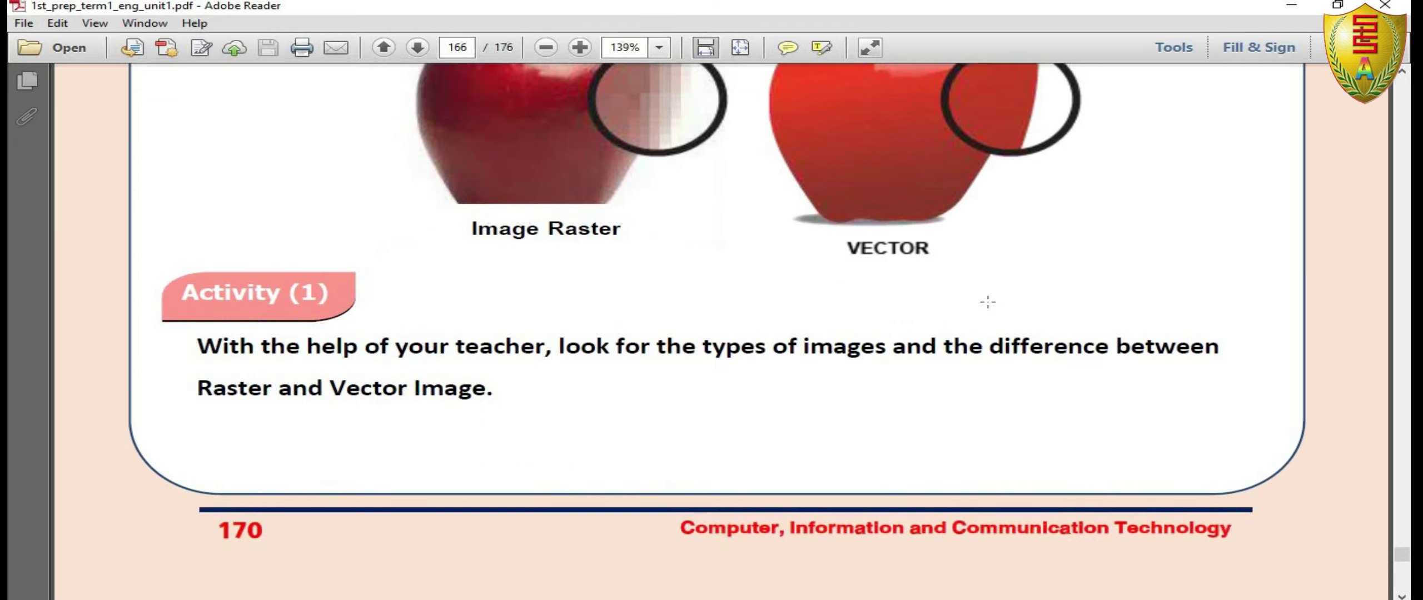
{"action": "scroll", "coordinate": [990, 300], "scroll_direction": "up", "scroll_amount": 2}
{"action": "scroll", "coordinate": [712, 222], "scroll_direction": "down", "scroll_amount": 6}
{"action": "scroll", "coordinate": [715, 260], "scroll_direction": "down", "scroll_amount": 6}
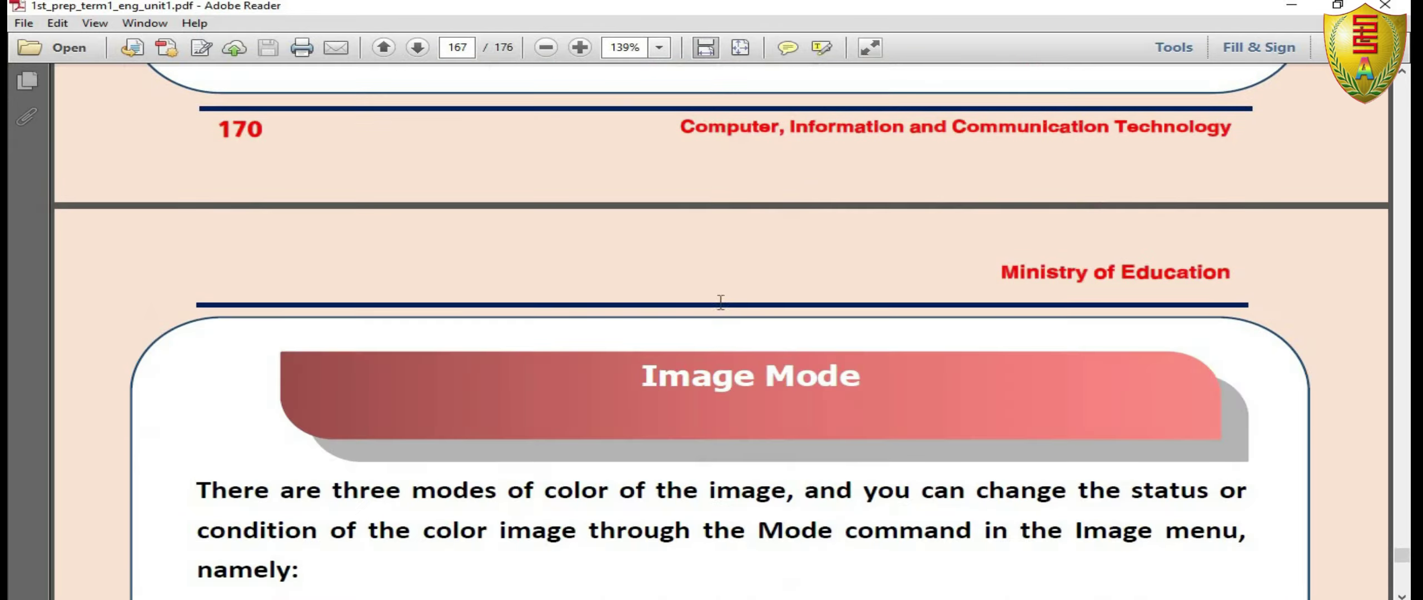
{"action": "scroll", "coordinate": [723, 295], "scroll_direction": "down", "scroll_amount": 7}
{"action": "scroll", "coordinate": [732, 320], "scroll_direction": "down", "scroll_amount": 5}
{"action": "scroll", "coordinate": [732, 316], "scroll_direction": "up", "scroll_amount": 4}
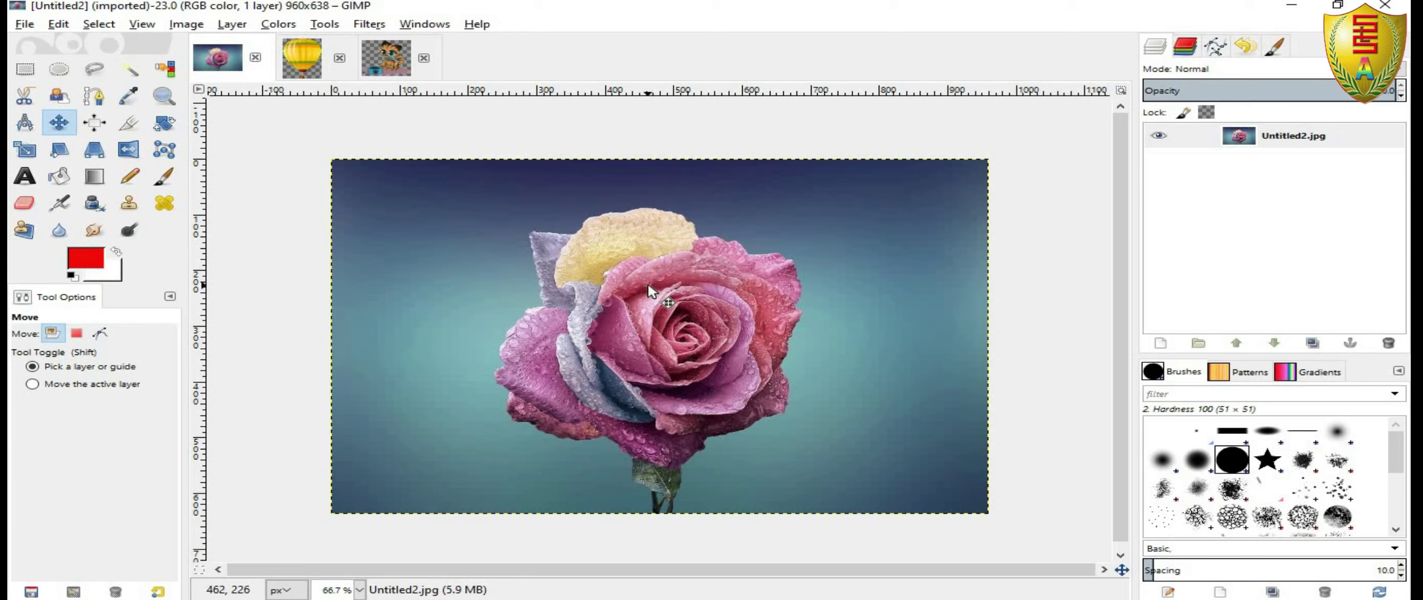
Zoom in and drag the rose layer down and to the right.
{"action": "scroll", "coordinate": [652, 287], "scroll_direction": "up", "scroll_amount": 4}
{"action": "scroll", "coordinate": [653, 289], "scroll_direction": "up", "scroll_amount": 1}
{"action": "scroll", "coordinate": [645, 261], "scroll_direction": "up", "scroll_amount": 1}
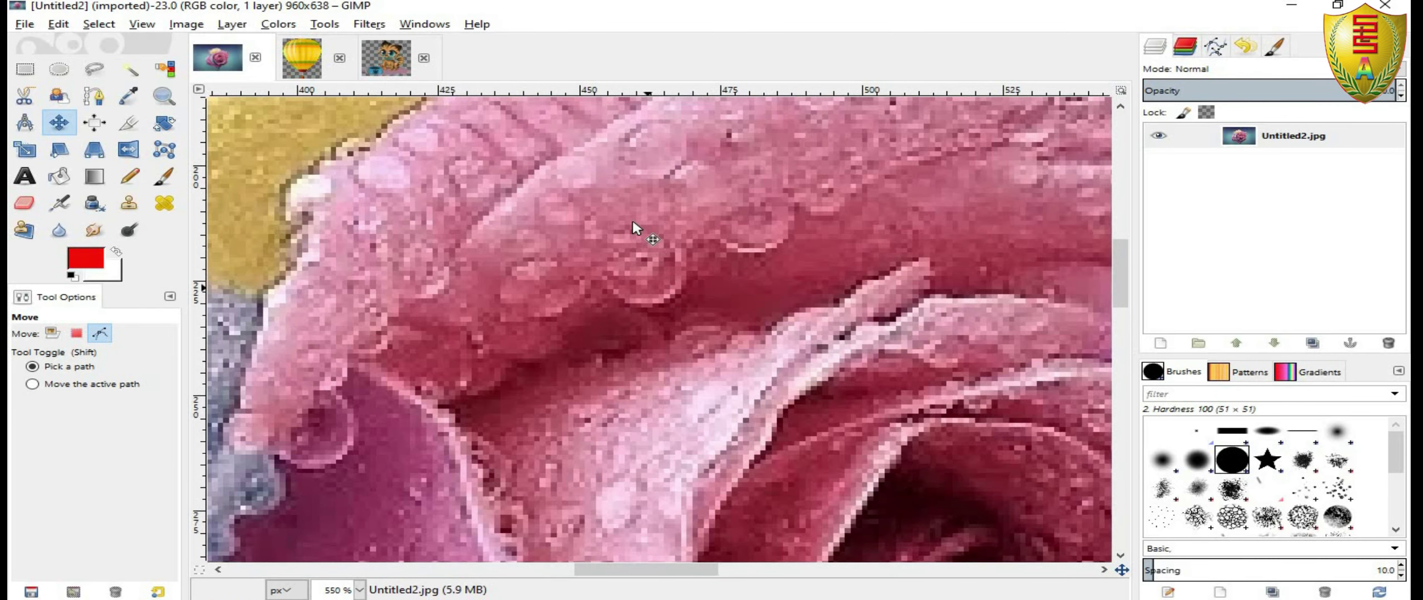
{"action": "mouse_move", "coordinate": [633, 228]}
{"action": "left_mouse_down"}
{"action": "mouse_move", "coordinate": [713, 259]}
{"action": "mouse_move", "coordinate": [794, 428]}
{"action": "left_mouse_up"}
{"action": "left_click_drag", "start_coordinate": [645, 317], "coordinate": [732, 371]}
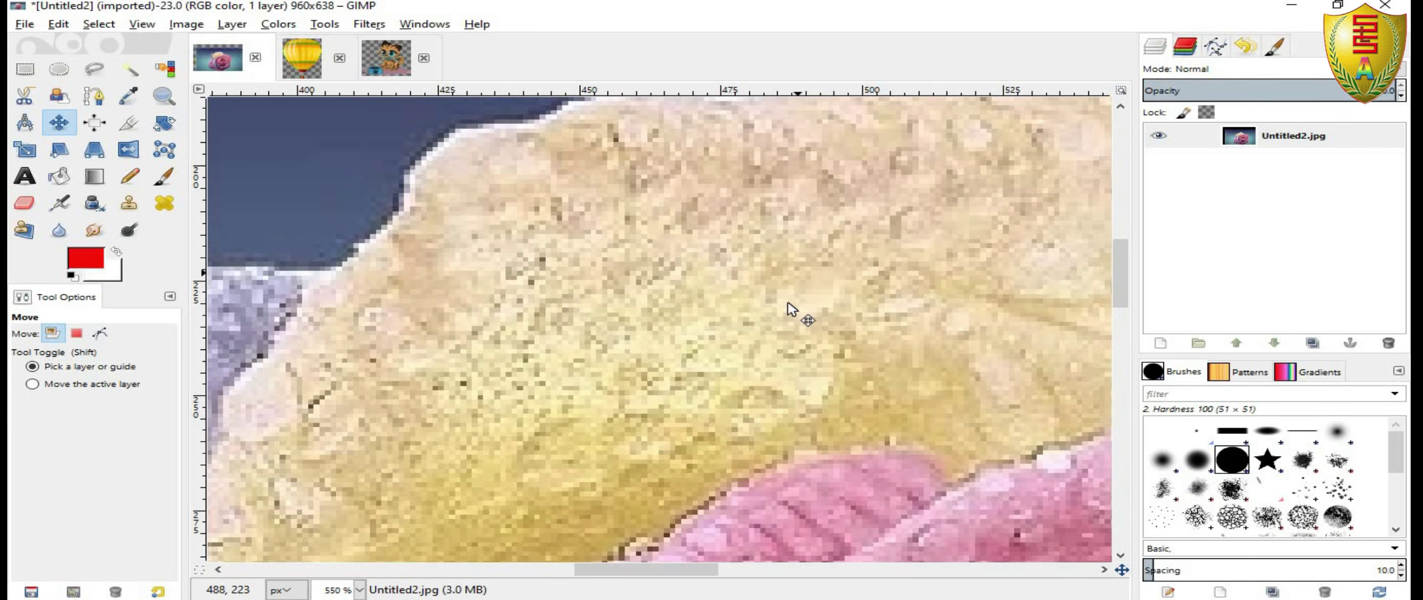
{"action": "left_click_drag", "start_coordinate": [796, 308], "coordinate": [752, 378]}
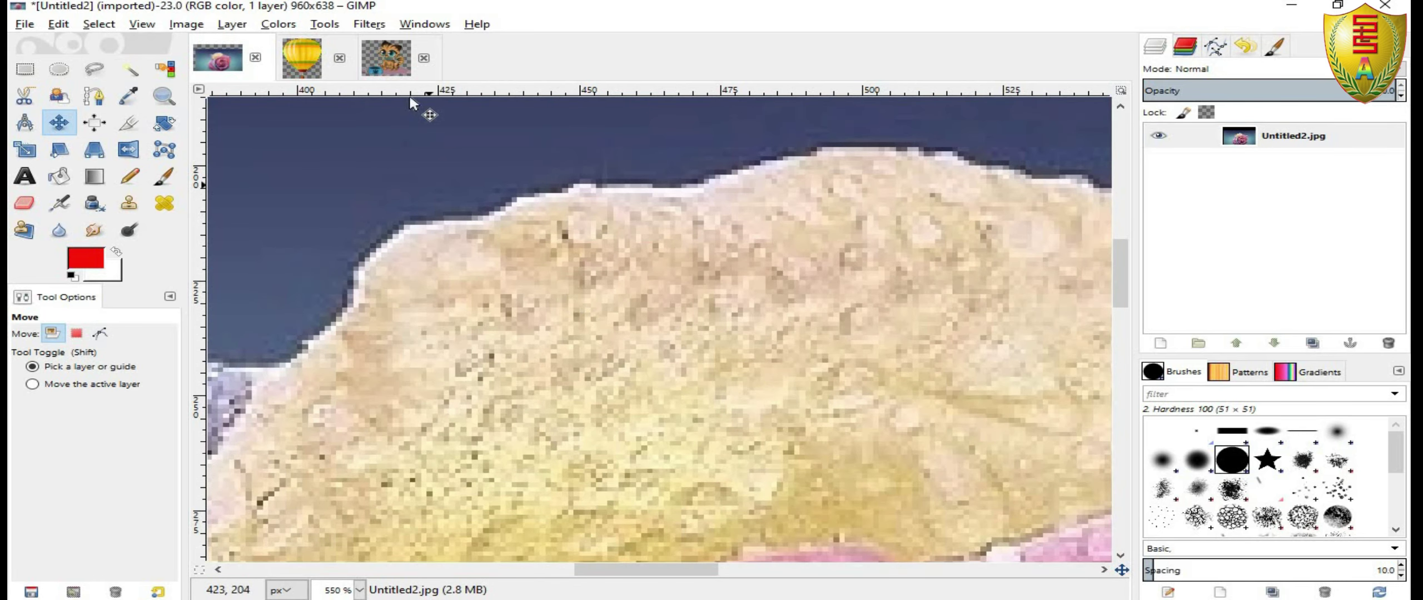
In the kitty image, drag its layer around until transparency shows at the top left.
{"action": "left_click", "coordinate": [389, 59]}
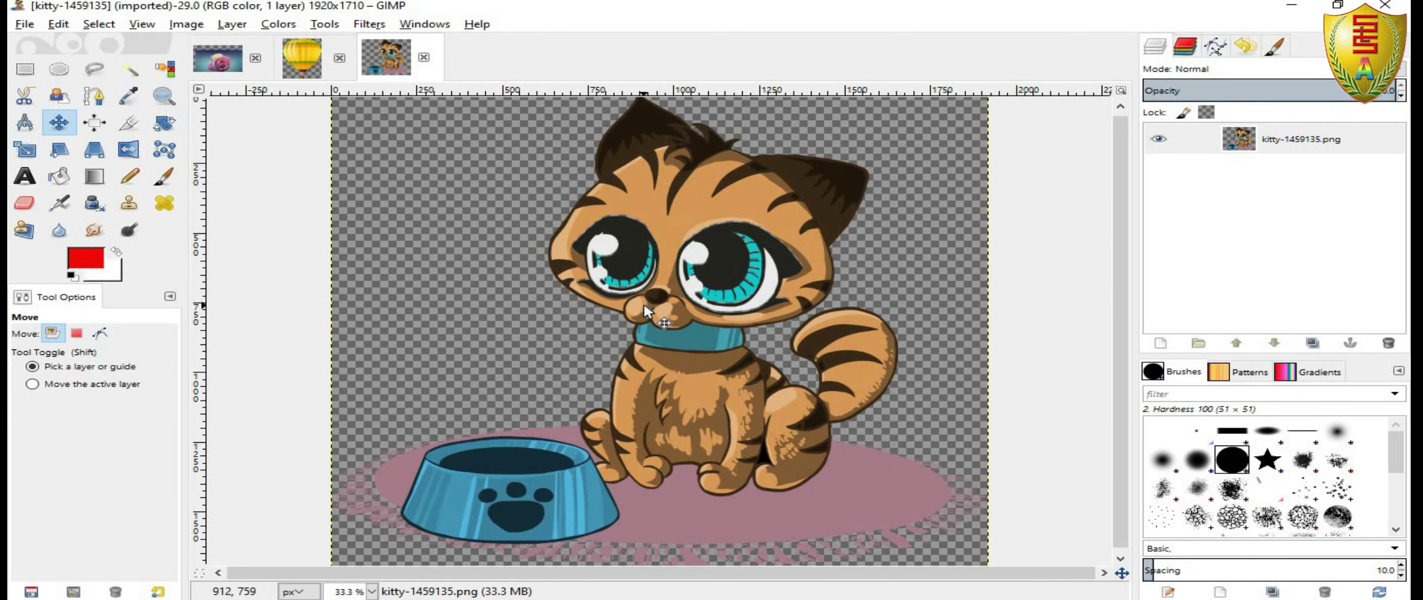
{"action": "left_click_drag", "start_coordinate": [645, 311], "coordinate": [645, 315]}
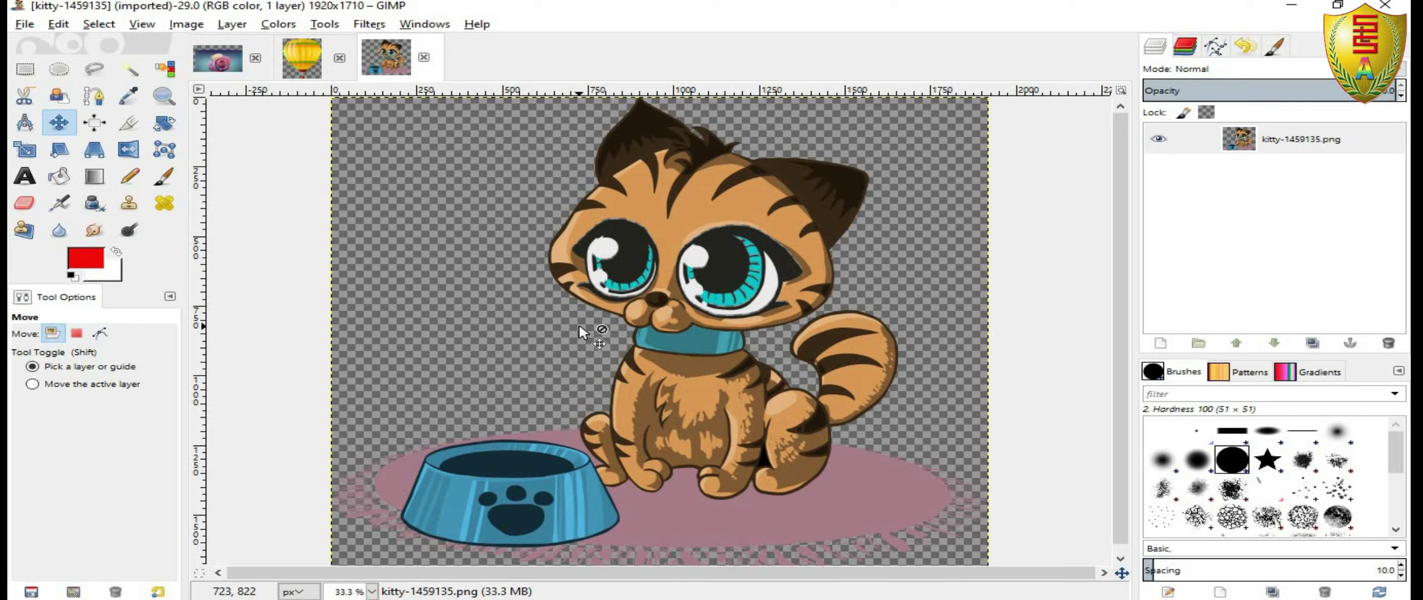
{"action": "scroll", "coordinate": [683, 325], "scroll_direction": "up", "scroll_amount": 5}
{"action": "scroll", "coordinate": [682, 328], "scroll_direction": "up", "scroll_amount": 2}
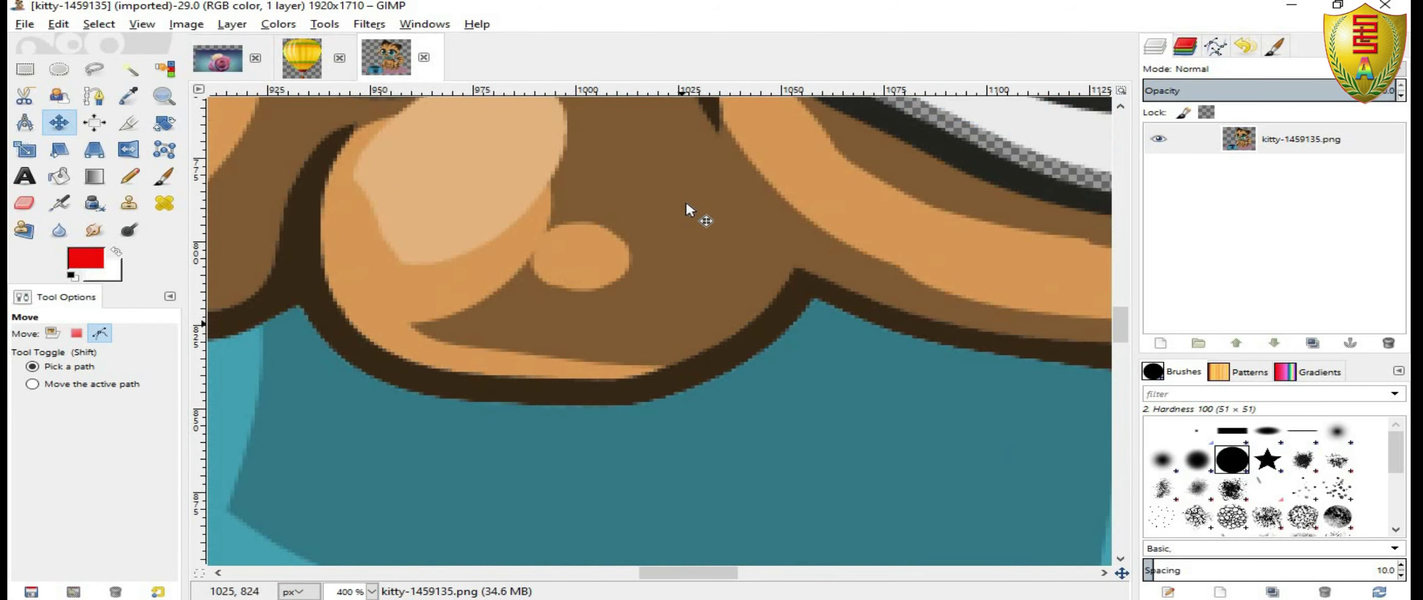
{"action": "scroll", "coordinate": [684, 208], "scroll_direction": "down", "scroll_amount": 2}
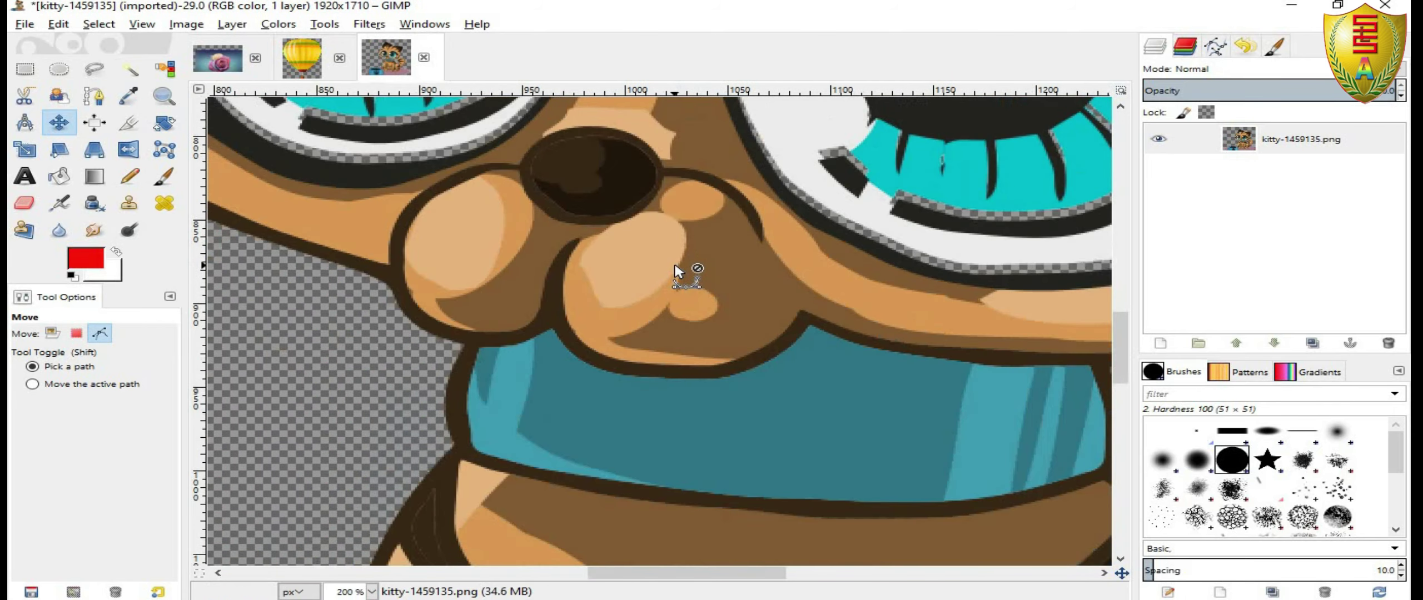
{"action": "scroll", "coordinate": [667, 256], "scroll_direction": "down", "scroll_amount": 1}
{"action": "scroll", "coordinate": [701, 261], "scroll_direction": "up", "scroll_amount": 5}
{"action": "scroll", "coordinate": [739, 350], "scroll_direction": "up", "scroll_amount": 1}
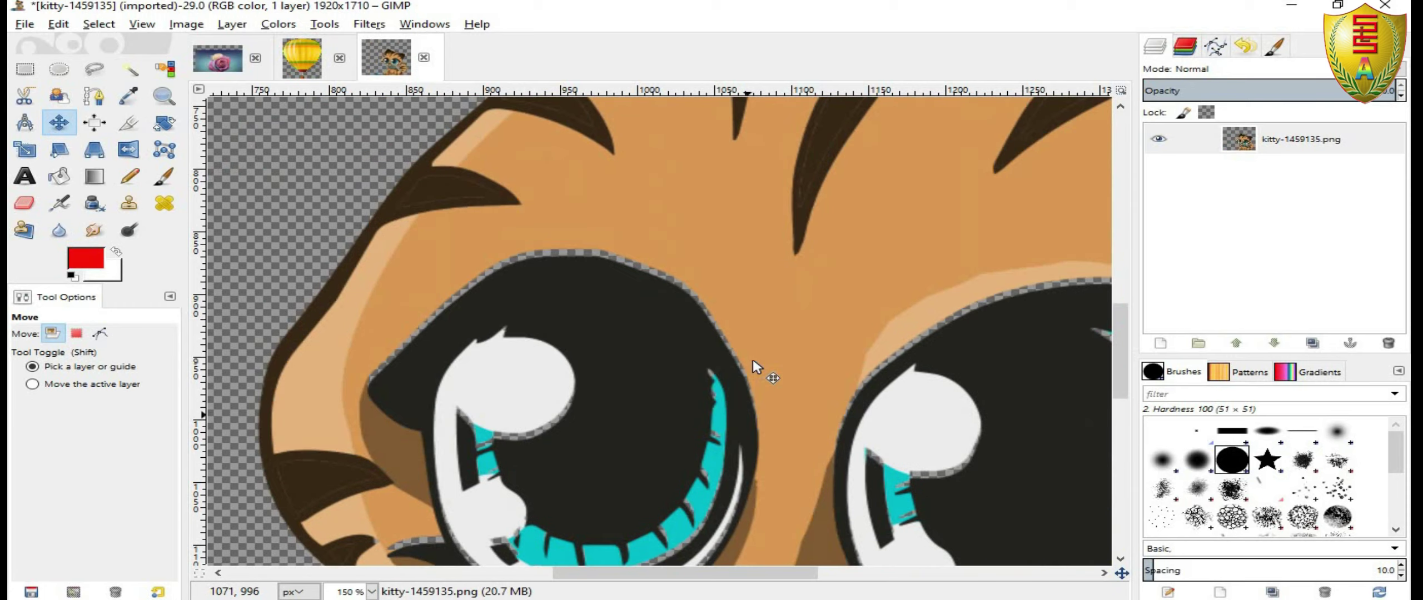
{"action": "left_click_drag", "start_coordinate": [753, 364], "coordinate": [768, 214]}
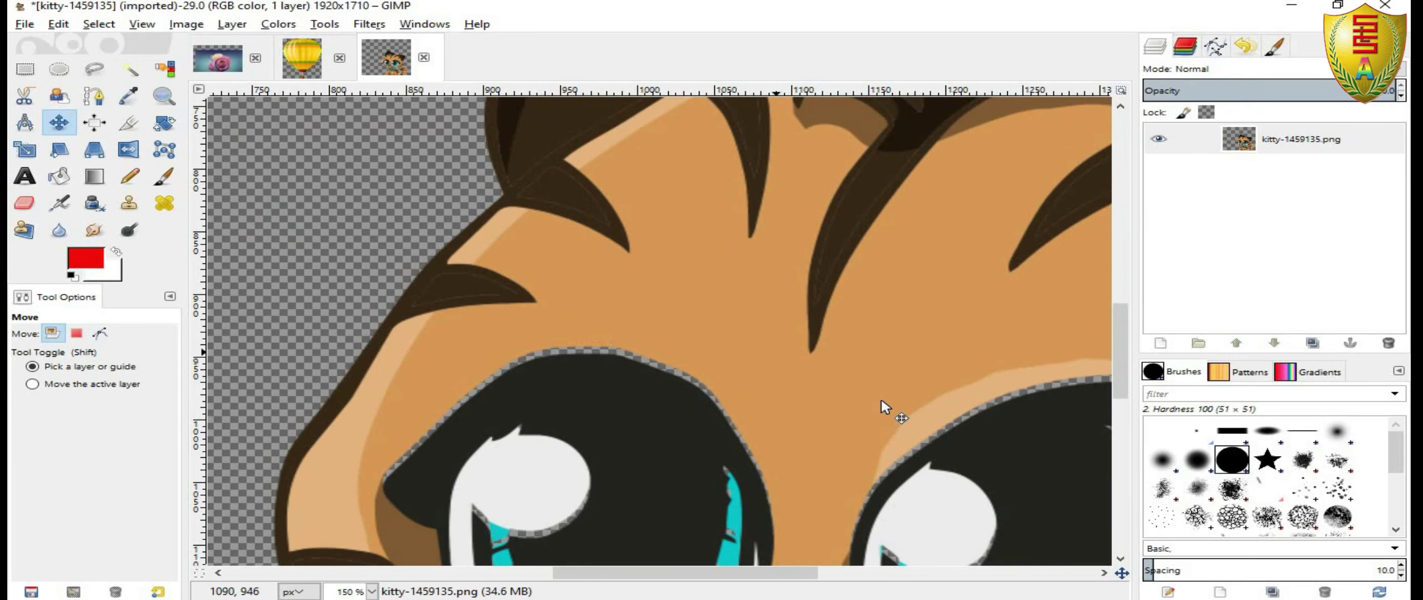
{"action": "left_click_drag", "start_coordinate": [884, 407], "coordinate": [571, 324]}
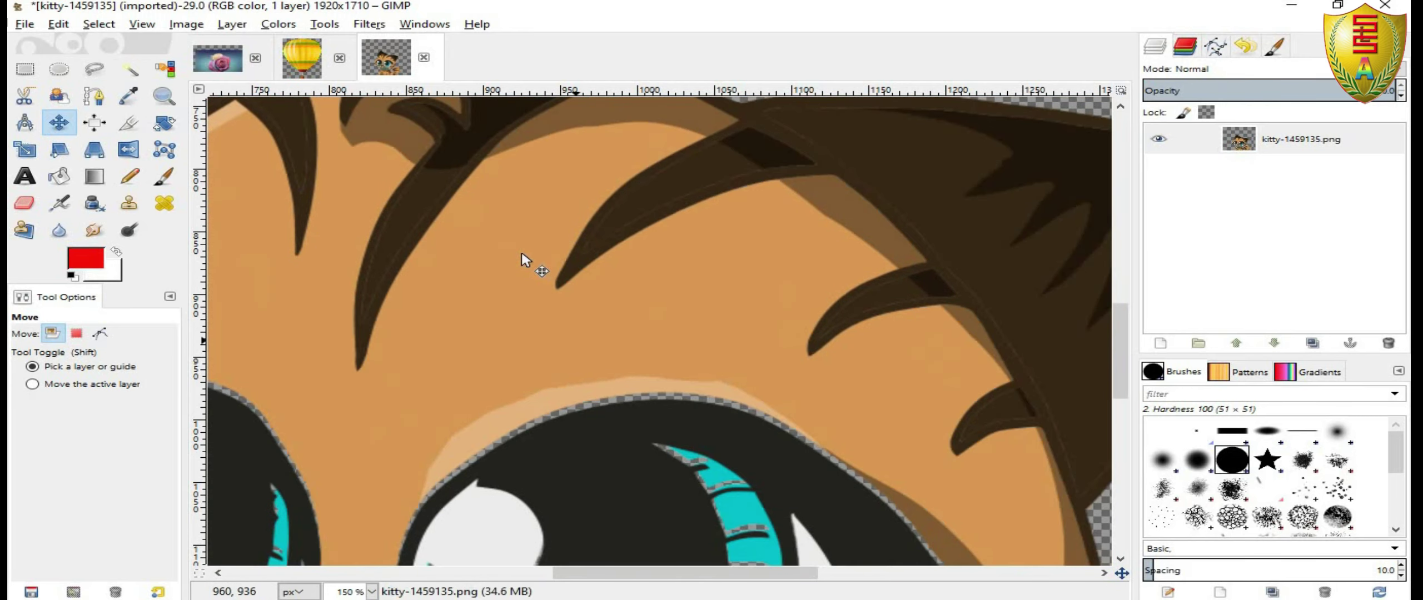
{"action": "mouse_move", "coordinate": [526, 260]}
{"action": "left_mouse_down"}
{"action": "mouse_move", "coordinate": [556, 387]}
{"action": "mouse_move", "coordinate": [651, 332]}
{"action": "mouse_move", "coordinate": [635, 242]}
{"action": "left_mouse_up"}
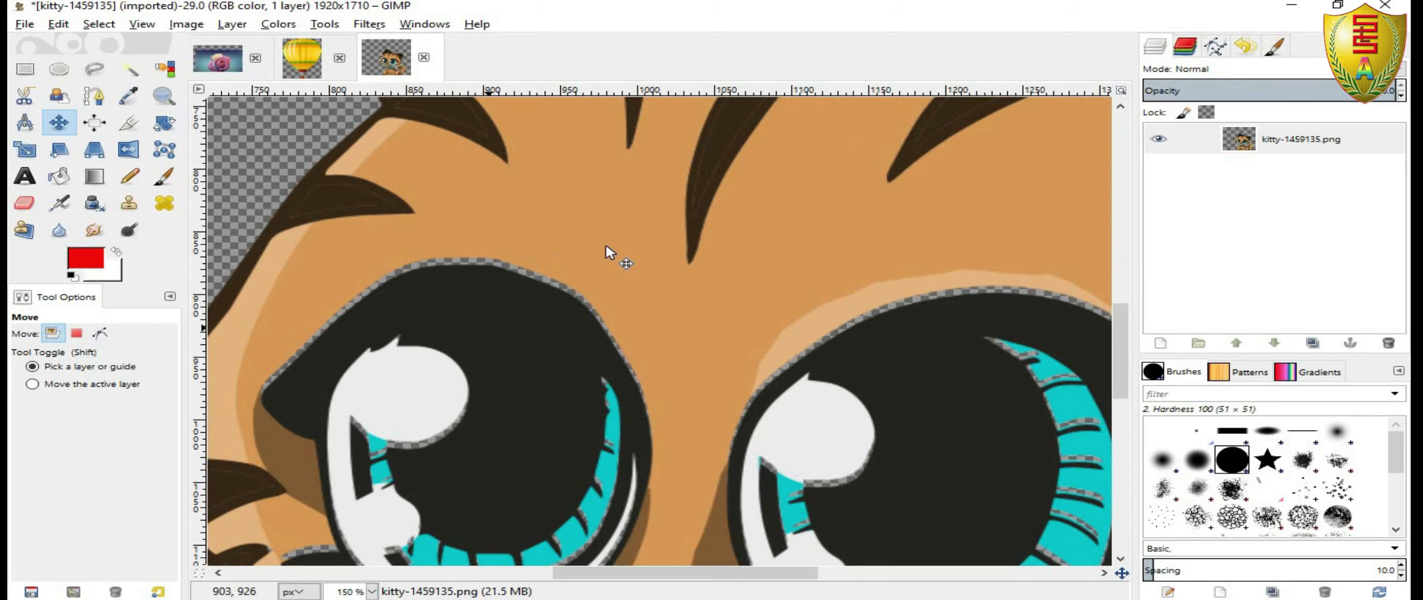
Back in Untitled2, reposition the rose layer so the petals fill the view.
{"action": "left_click", "coordinate": [203, 61]}
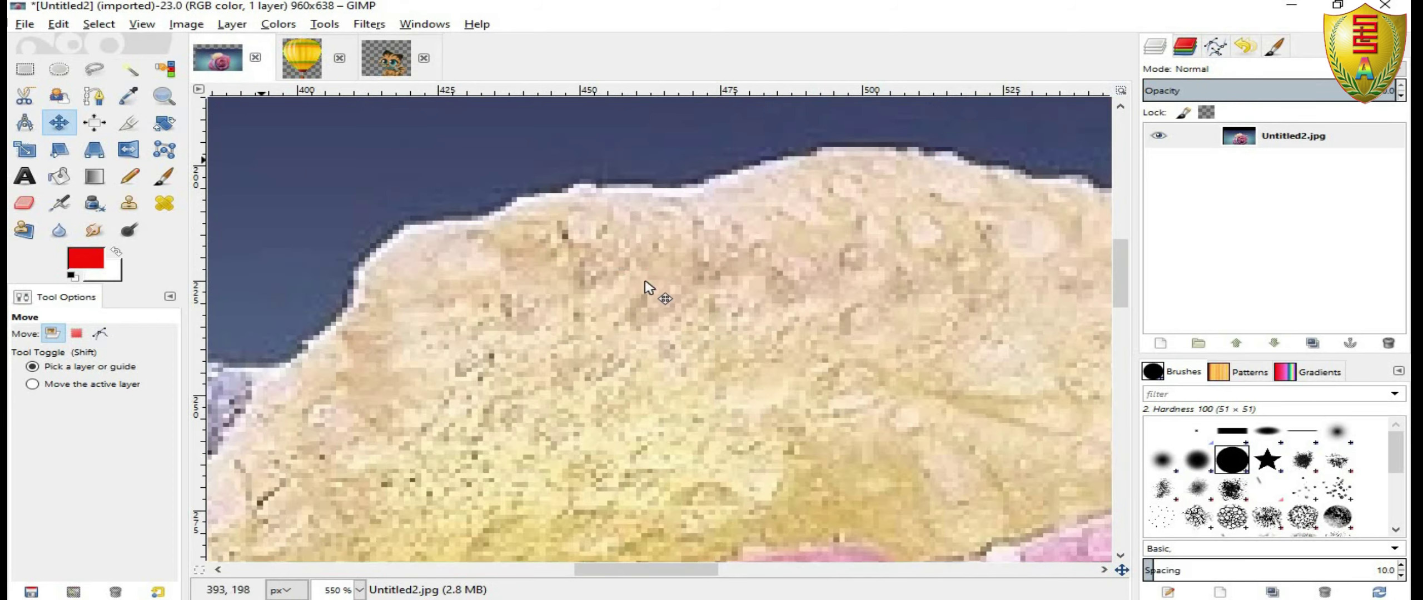
{"action": "left_click_drag", "start_coordinate": [794, 383], "coordinate": [699, 264]}
{"action": "left_click_drag", "start_coordinate": [778, 375], "coordinate": [736, 390]}
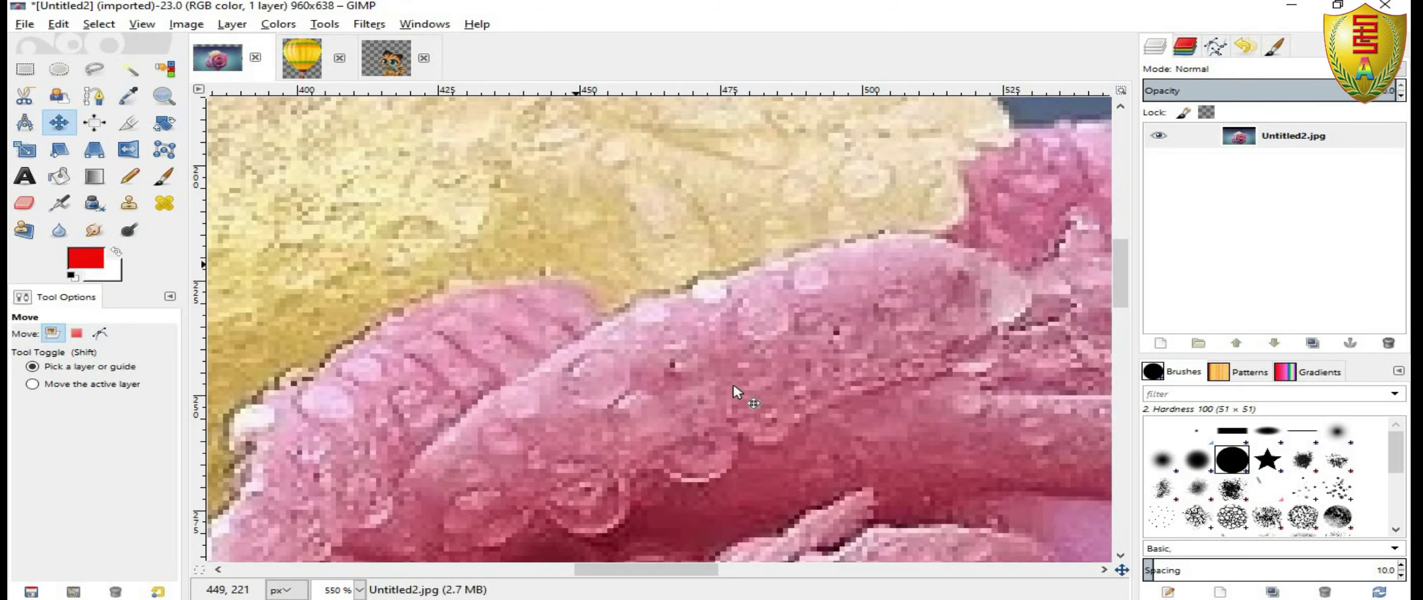
{"action": "left_click_drag", "start_coordinate": [627, 353], "coordinate": [508, 292]}
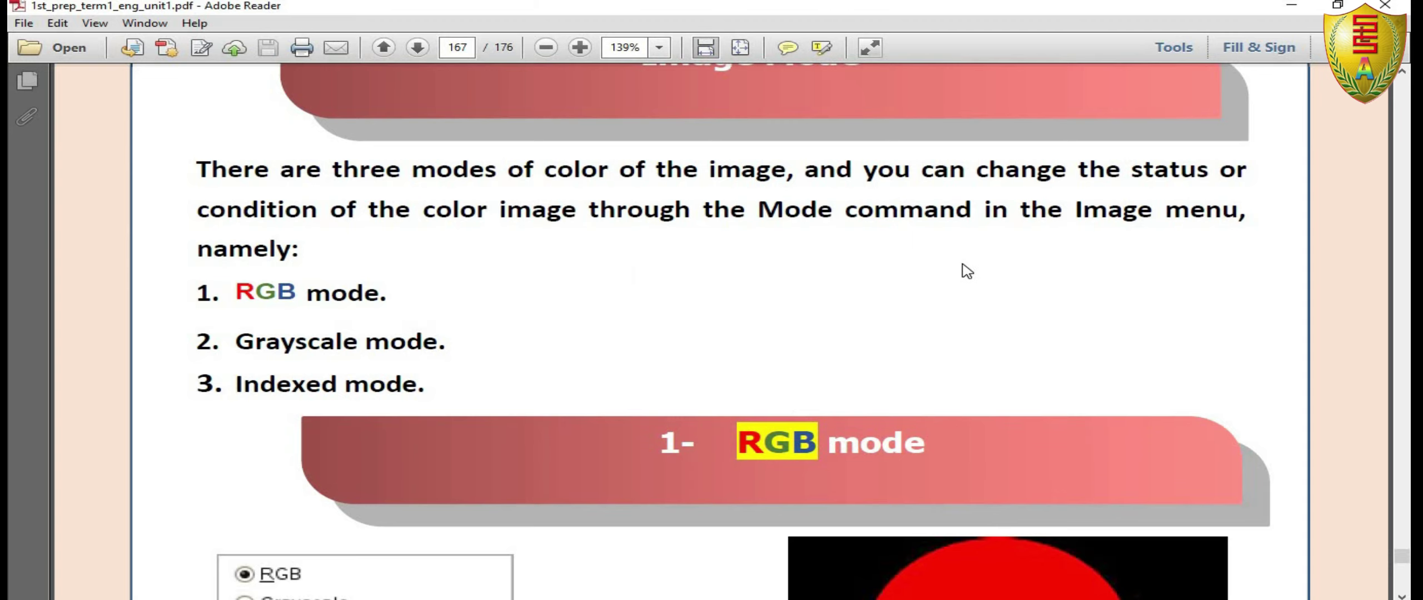
On page 168, select the word RGB in the heading, then clear the selection.
{"action": "scroll", "coordinate": [962, 266], "scroll_direction": "up", "scroll_amount": 3}
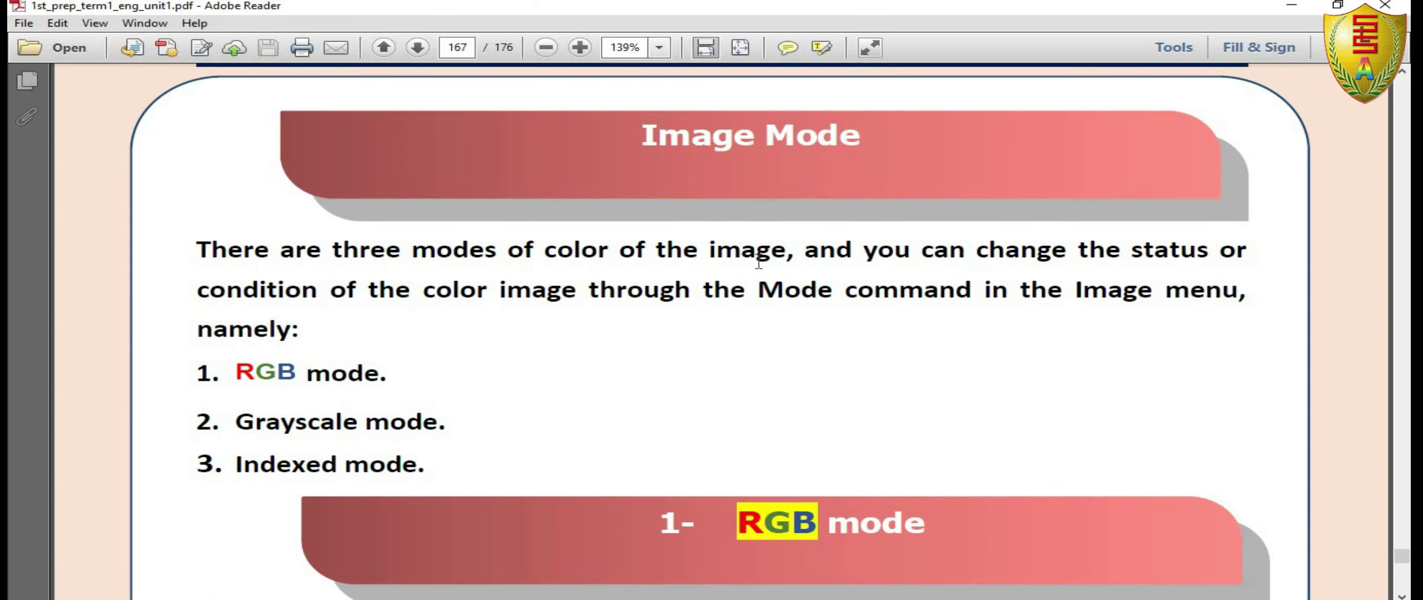
{"action": "scroll", "coordinate": [761, 278], "scroll_direction": "down", "scroll_amount": 3}
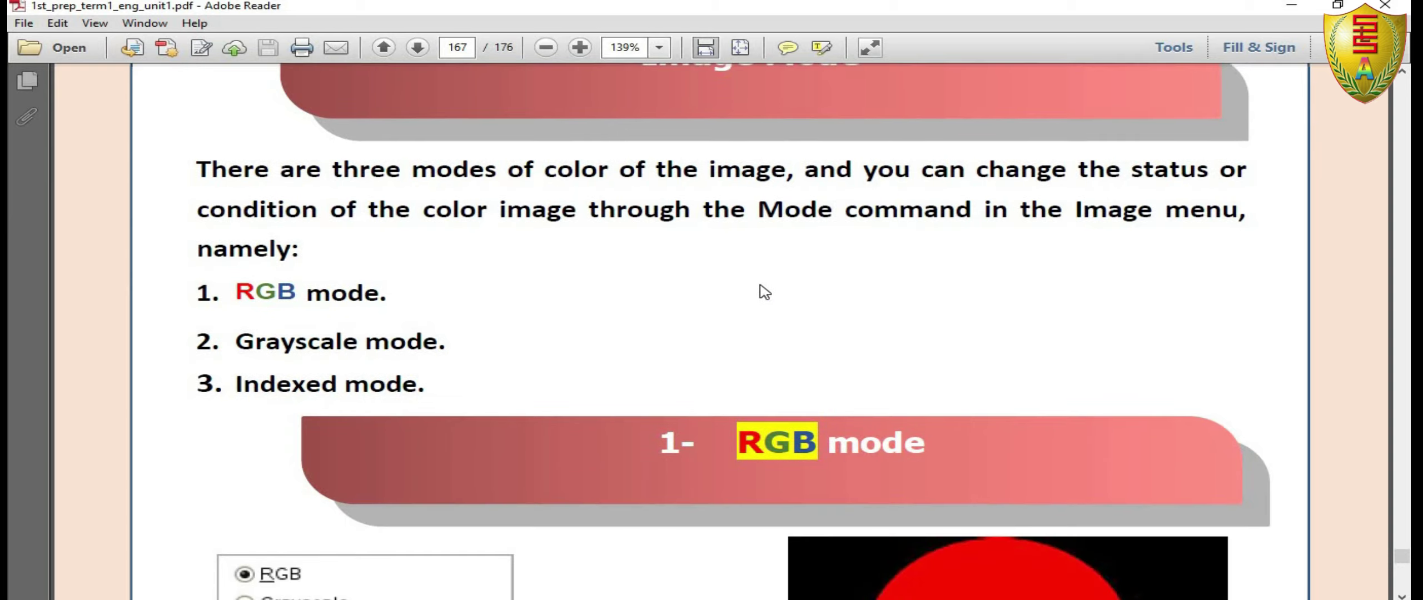
{"action": "scroll", "coordinate": [762, 291], "scroll_direction": "down", "scroll_amount": 4}
{"action": "double_click", "coordinate": [755, 331]}
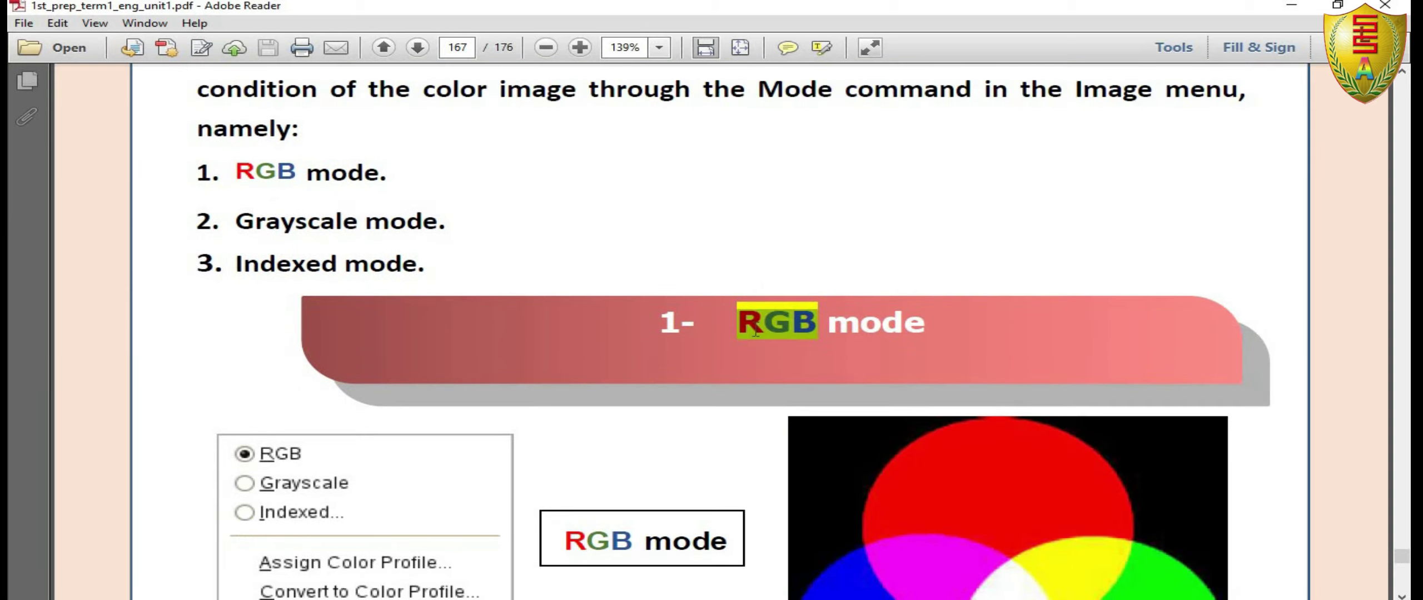
{"action": "left_click", "coordinate": [815, 330]}
Scroll the textbook past the Grayscale and Indexed mode sections to the Activity (2) list on page 169.
{"action": "scroll", "coordinate": [807, 332], "scroll_direction": "down", "scroll_amount": 3}
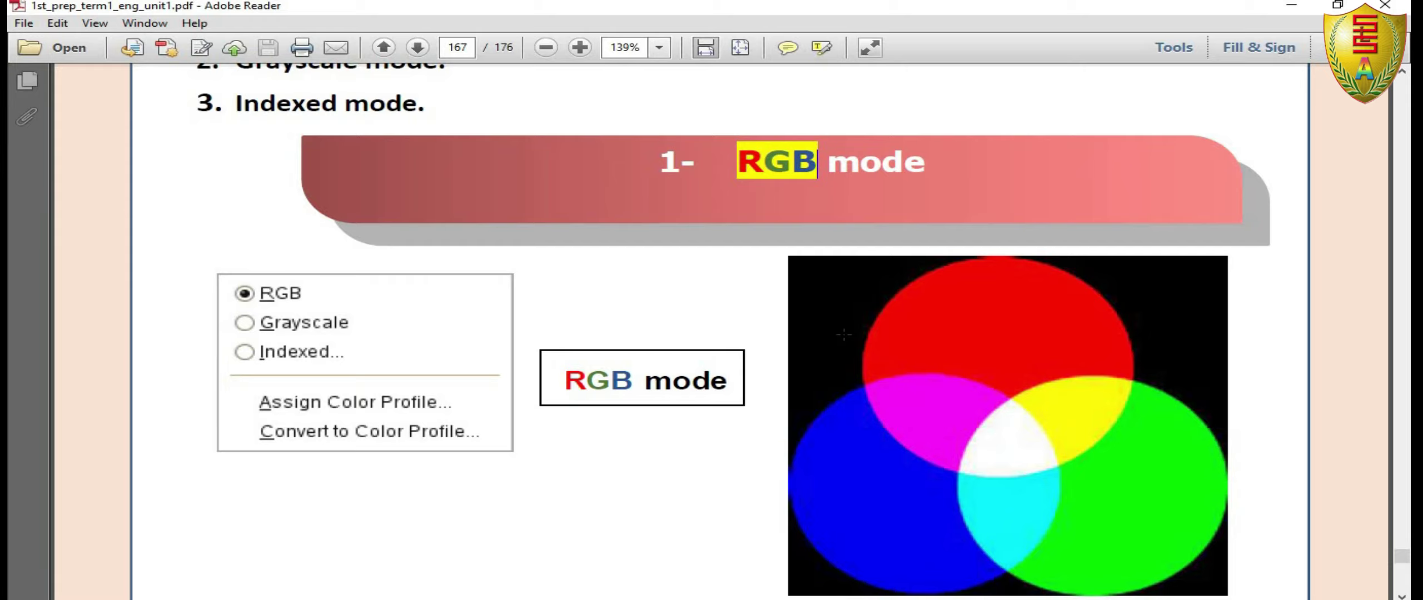
{"action": "scroll", "coordinate": [843, 335], "scroll_direction": "up", "scroll_amount": 2}
{"action": "scroll", "coordinate": [844, 335], "scroll_direction": "down", "scroll_amount": 5}
{"action": "scroll", "coordinate": [844, 336], "scroll_direction": "down", "scroll_amount": 3}
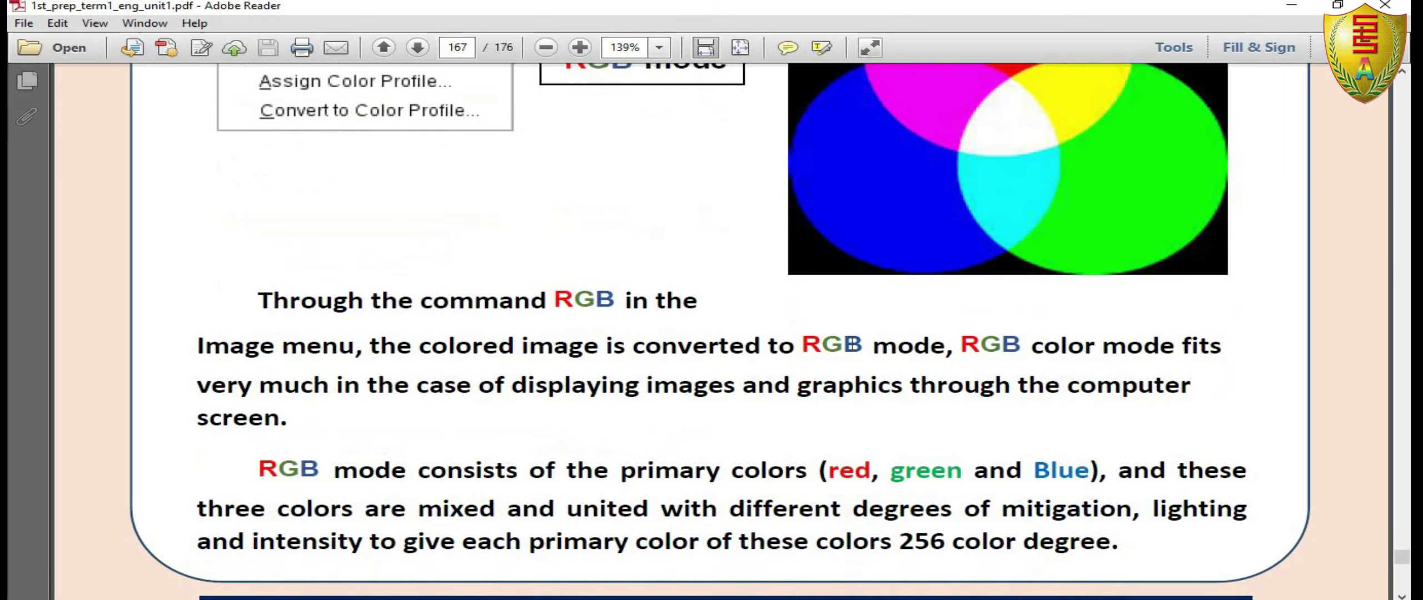
{"action": "scroll", "coordinate": [407, 268], "scroll_direction": "up", "scroll_amount": 4}
{"action": "scroll", "coordinate": [677, 339], "scroll_direction": "down", "scroll_amount": 8}
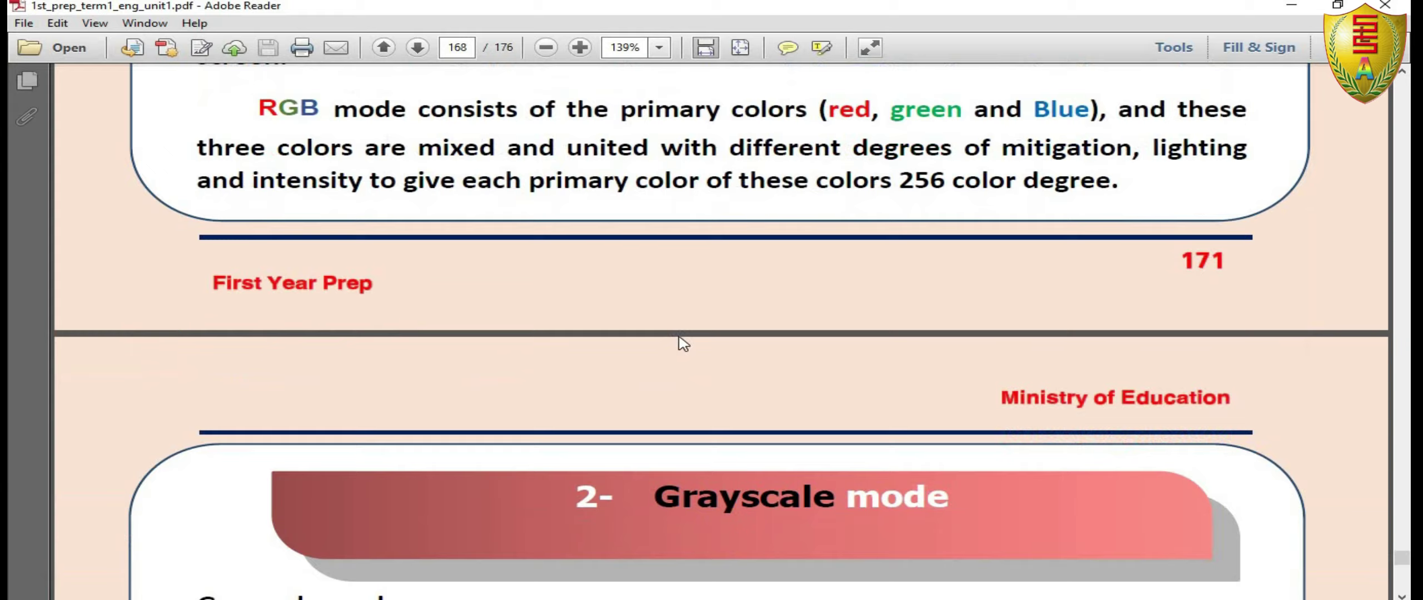
{"action": "scroll", "coordinate": [696, 340], "scroll_direction": "down", "scroll_amount": 3}
{"action": "scroll", "coordinate": [696, 341], "scroll_direction": "down", "scroll_amount": 3}
{"action": "scroll", "coordinate": [701, 344], "scroll_direction": "down", "scroll_amount": 1}
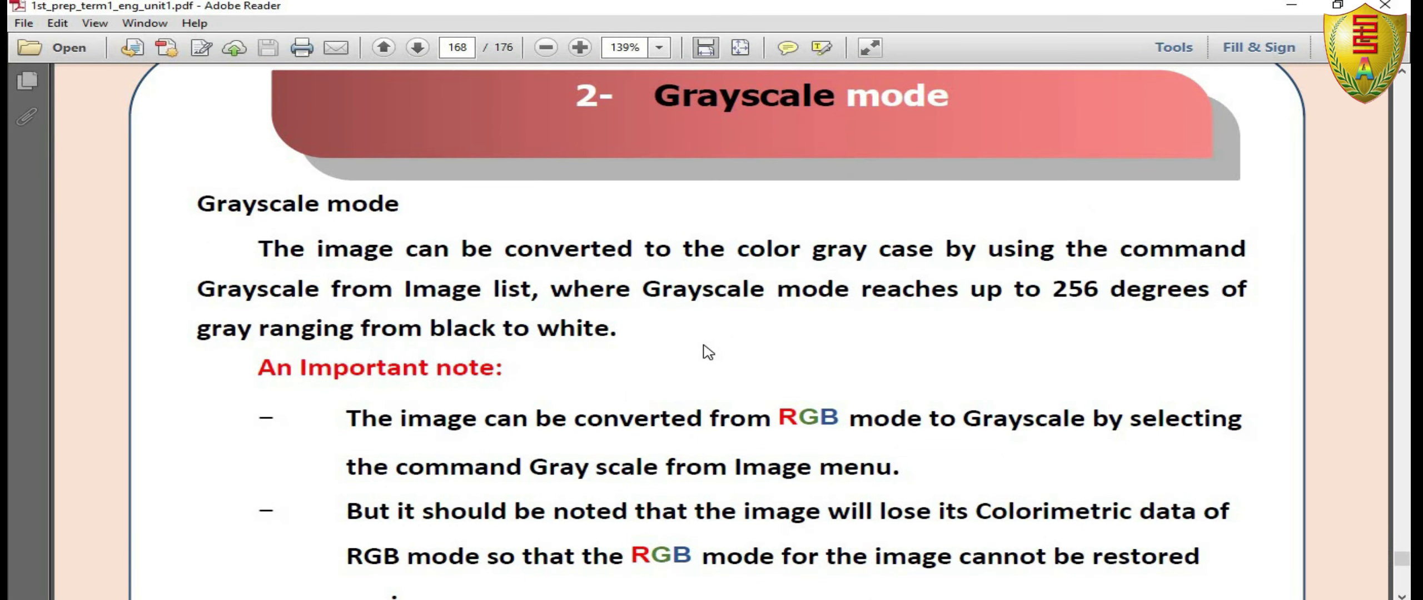
{"action": "scroll", "coordinate": [706, 350], "scroll_direction": "down", "scroll_amount": 1}
{"action": "scroll", "coordinate": [700, 347], "scroll_direction": "down", "scroll_amount": 4}
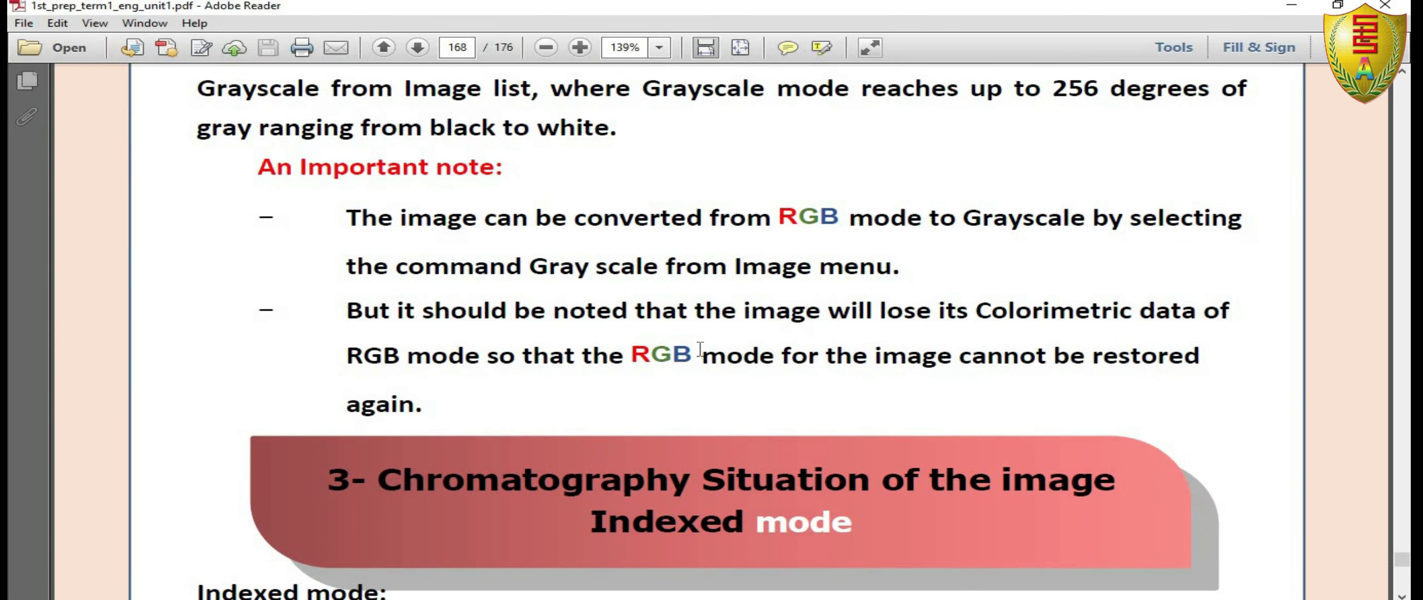
{"action": "scroll", "coordinate": [700, 348], "scroll_direction": "up", "scroll_amount": 3}
{"action": "scroll", "coordinate": [700, 349], "scroll_direction": "down", "scroll_amount": 3}
{"action": "scroll", "coordinate": [709, 345], "scroll_direction": "down", "scroll_amount": 4}
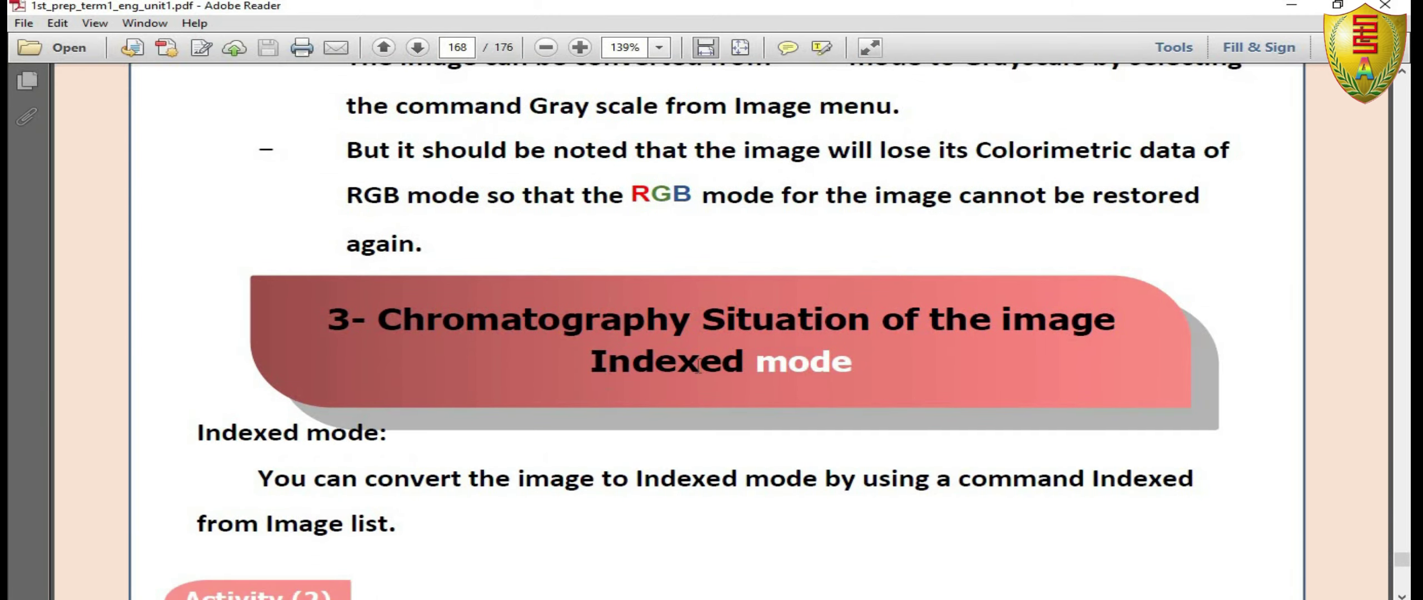
{"action": "scroll", "coordinate": [698, 365], "scroll_direction": "down", "scroll_amount": 6}
{"action": "scroll", "coordinate": [702, 367], "scroll_direction": "down", "scroll_amount": 8}
{"action": "scroll", "coordinate": [703, 370], "scroll_direction": "down", "scroll_amount": 10}
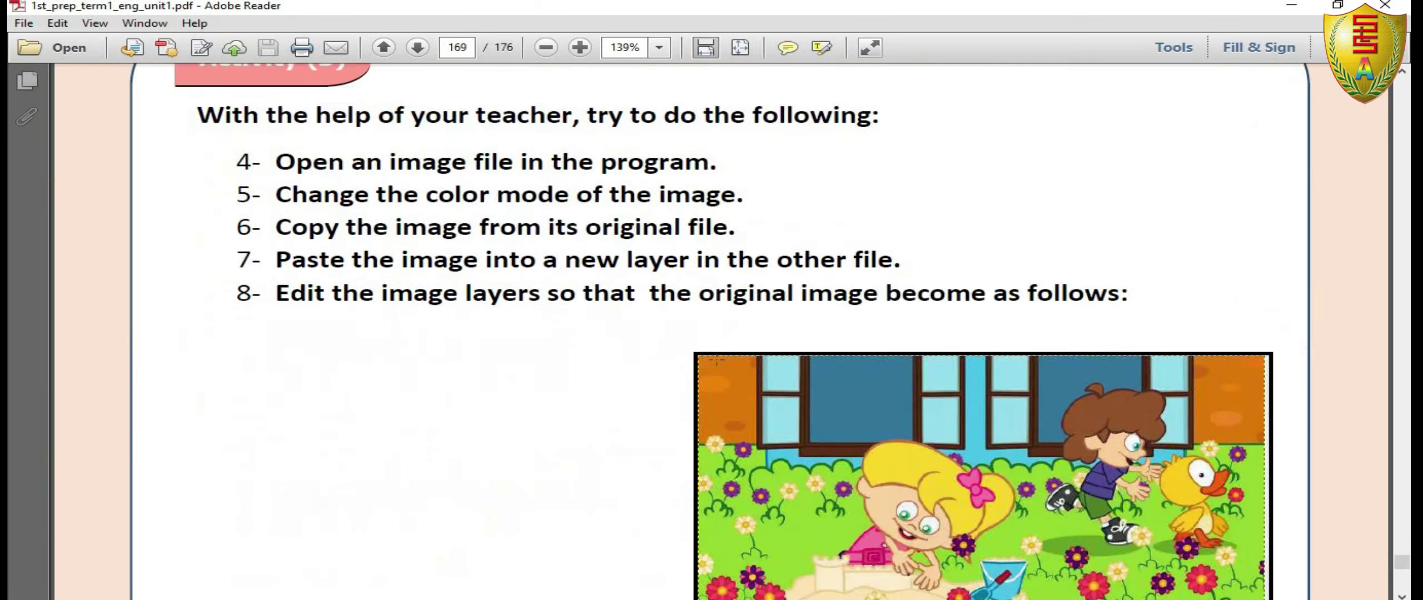
{"action": "scroll", "coordinate": [703, 372], "scroll_direction": "down", "scroll_amount": 10}
Scroll the textbook to the Export image file section on page 173.
{"action": "scroll", "coordinate": [705, 375], "scroll_direction": "down", "scroll_amount": 10}
{"action": "scroll", "coordinate": [705, 376], "scroll_direction": "down", "scroll_amount": 10}
{"action": "scroll", "coordinate": [702, 372], "scroll_direction": "down", "scroll_amount": 10}
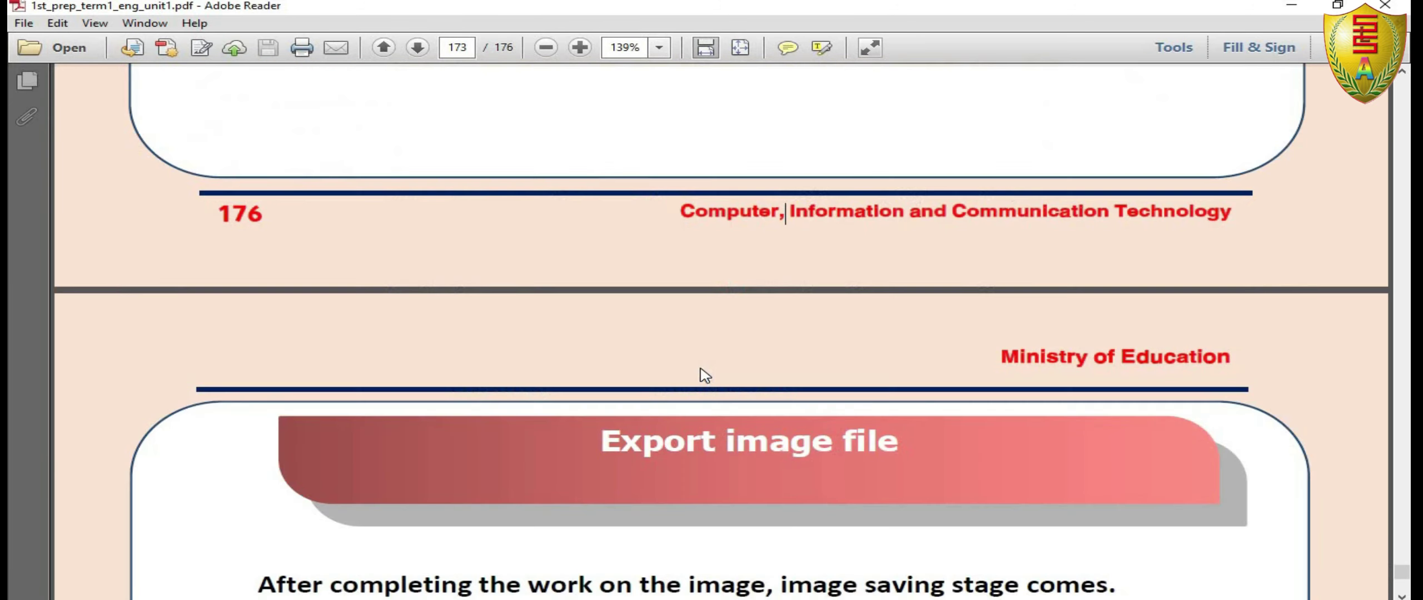
{"action": "scroll", "coordinate": [700, 367], "scroll_direction": "down", "scroll_amount": 5}
{"action": "scroll", "coordinate": [672, 362], "scroll_direction": "up", "scroll_amount": 4}
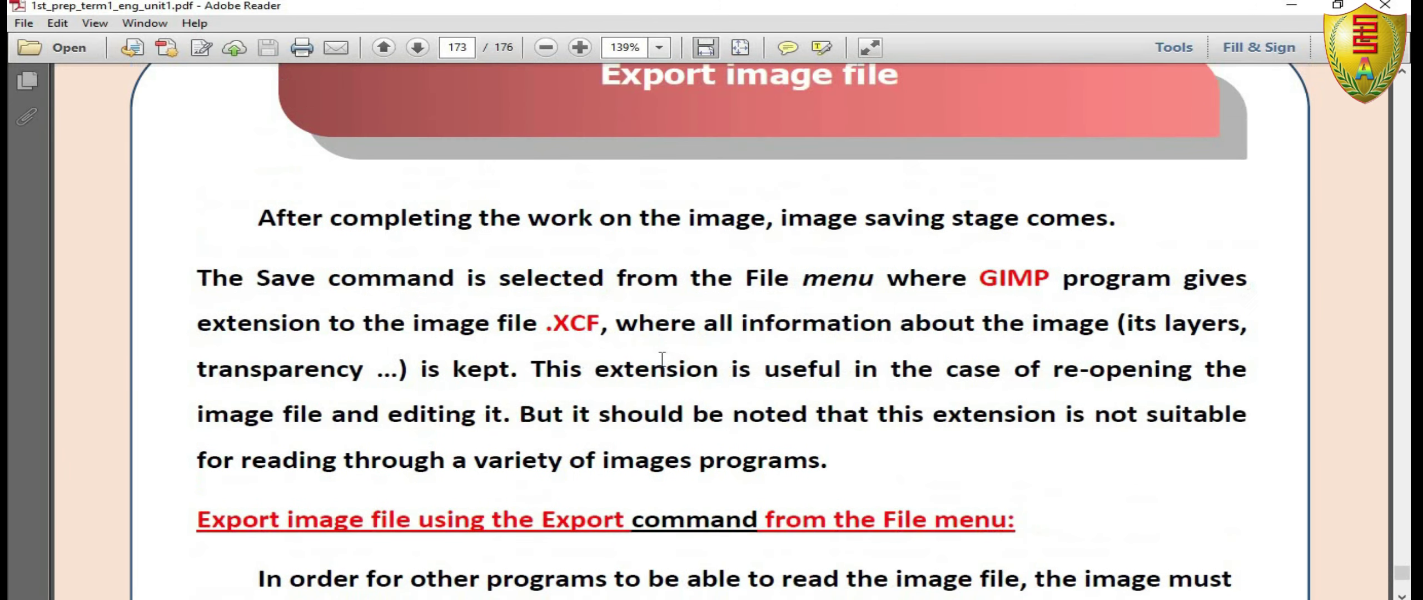
{"action": "scroll", "coordinate": [665, 360], "scroll_direction": "up", "scroll_amount": 2}
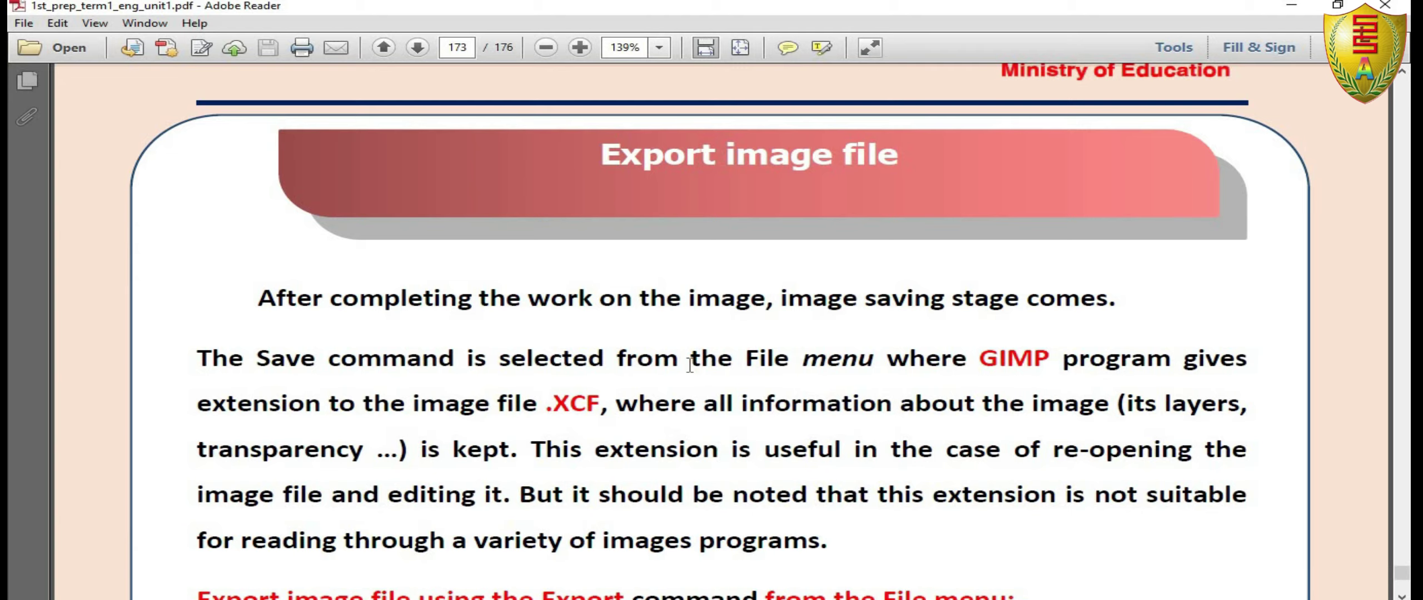
{"action": "scroll", "coordinate": [694, 353], "scroll_direction": "down", "scroll_amount": 3}
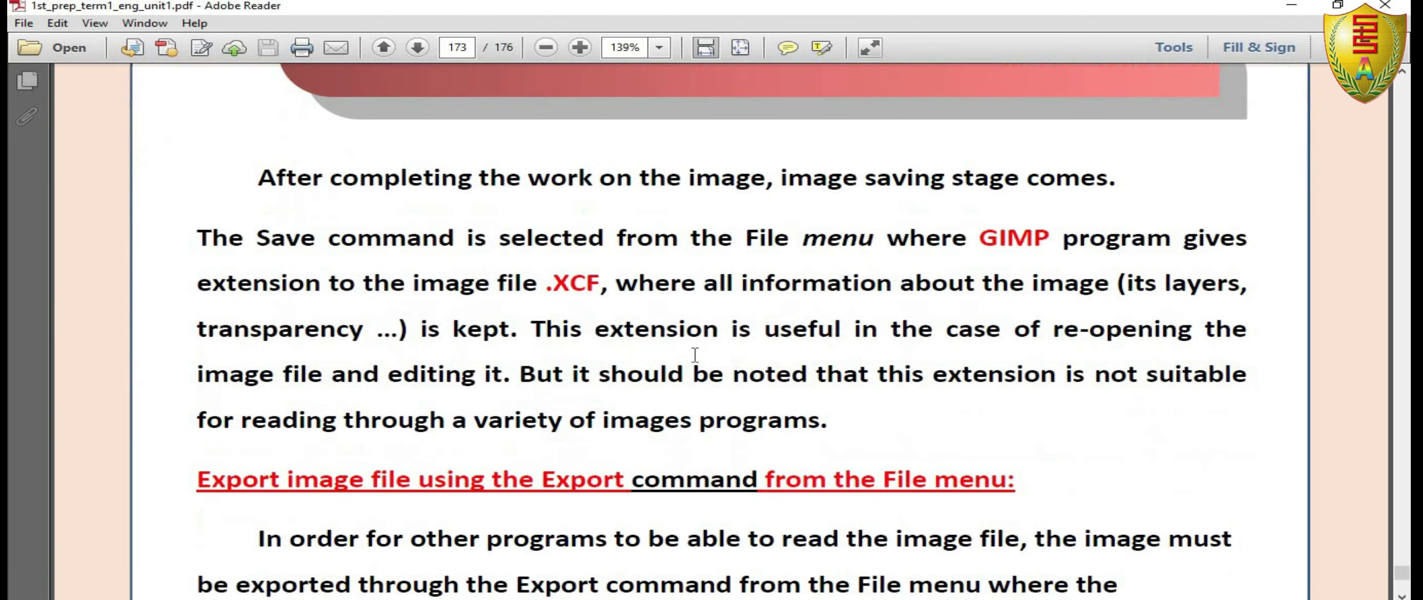
Highlight the XCF extension in the text, then return to GIMP's rose image.
{"action": "left_click", "coordinate": [581, 286]}
{"action": "left_click_drag", "start_coordinate": [553, 286], "coordinate": [599, 286]}
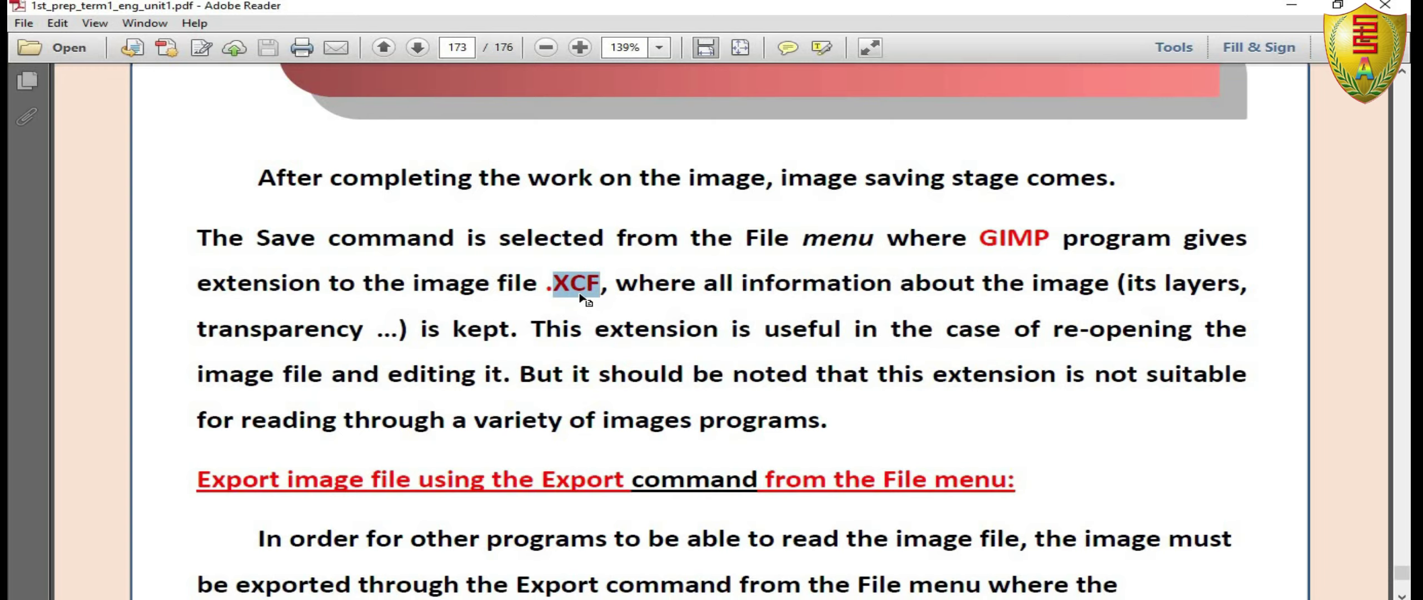
{"action": "scroll", "coordinate": [581, 300], "scroll_direction": "down", "scroll_amount": 3}
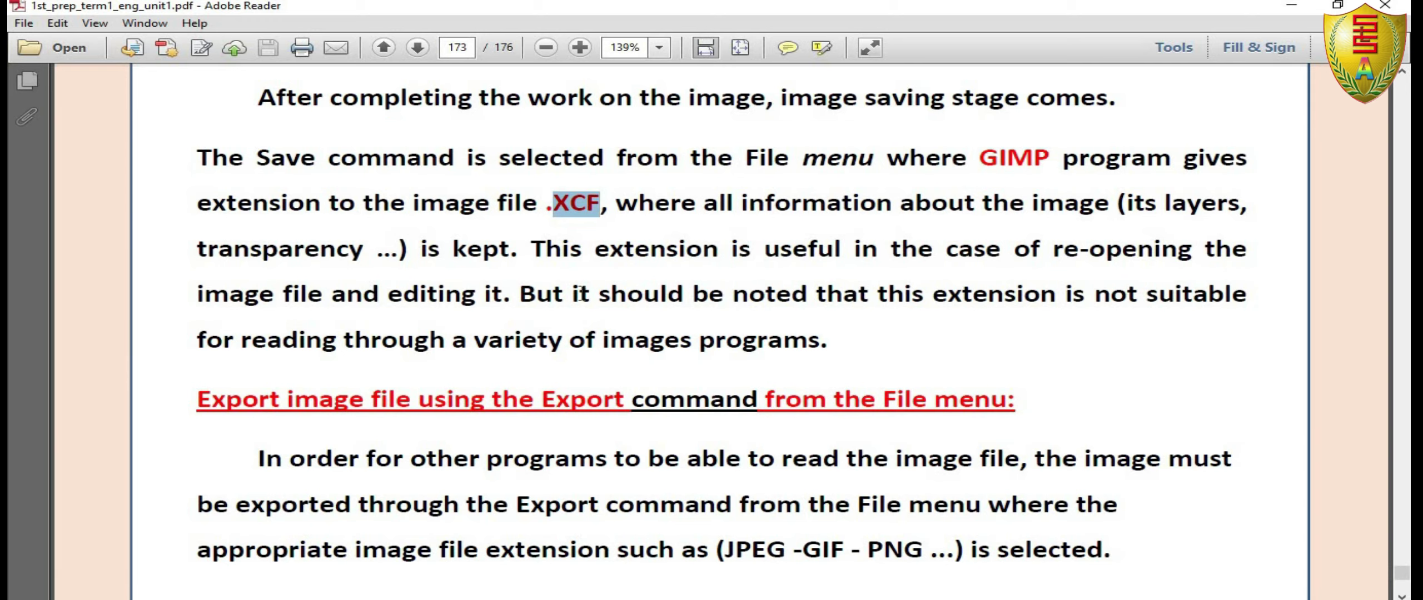
{"action": "scroll", "coordinate": [583, 303], "scroll_direction": "down", "scroll_amount": 4}
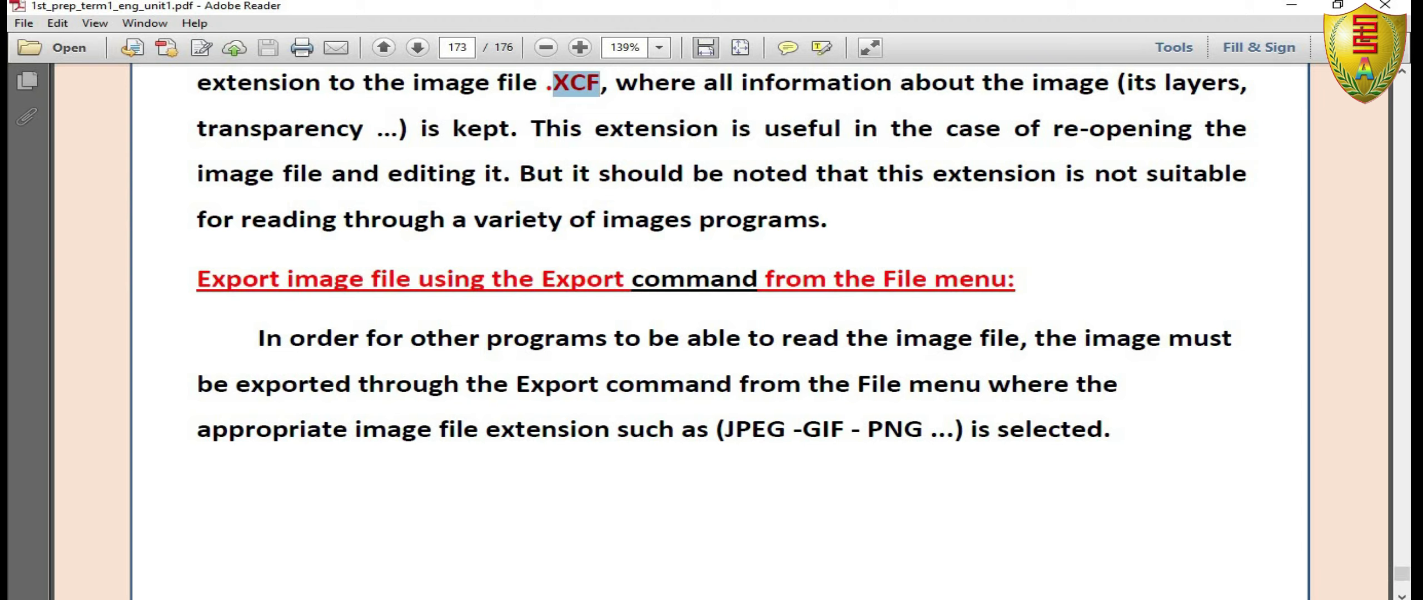
{"action": "key", "text": "alt+Tab"}
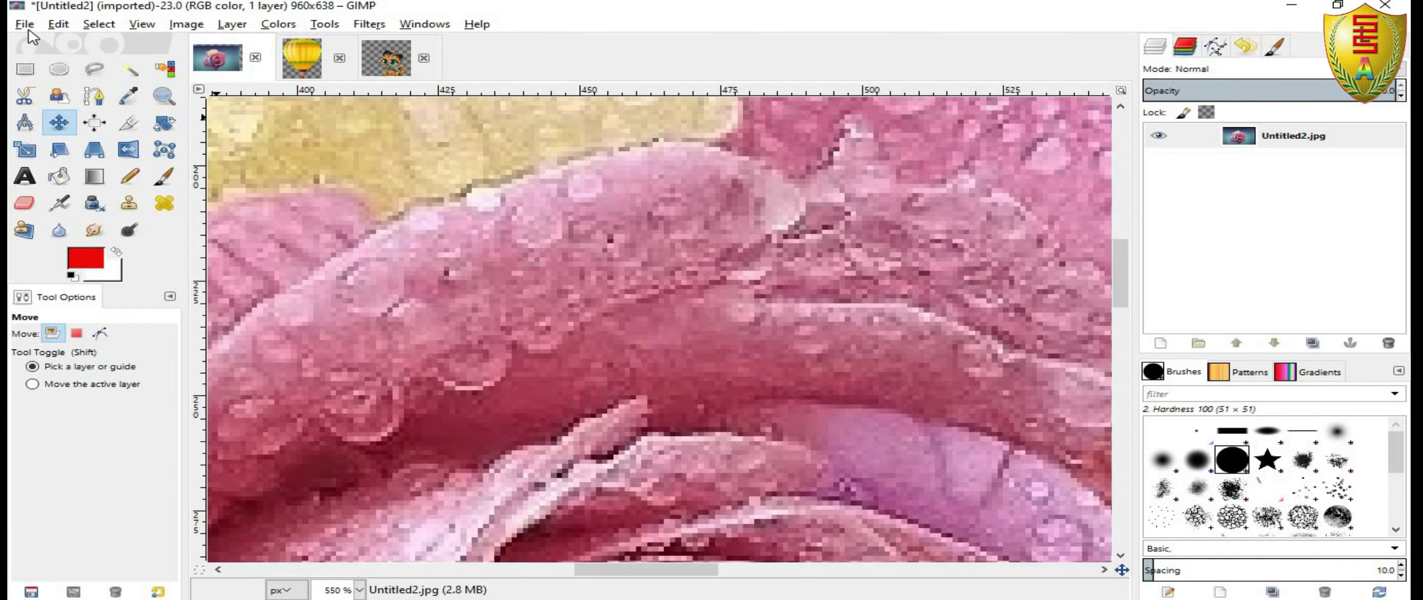
Start Export As for the rose image, proposing Untitled2.jpg in Pictures.
{"action": "left_click", "coordinate": [24, 24]}
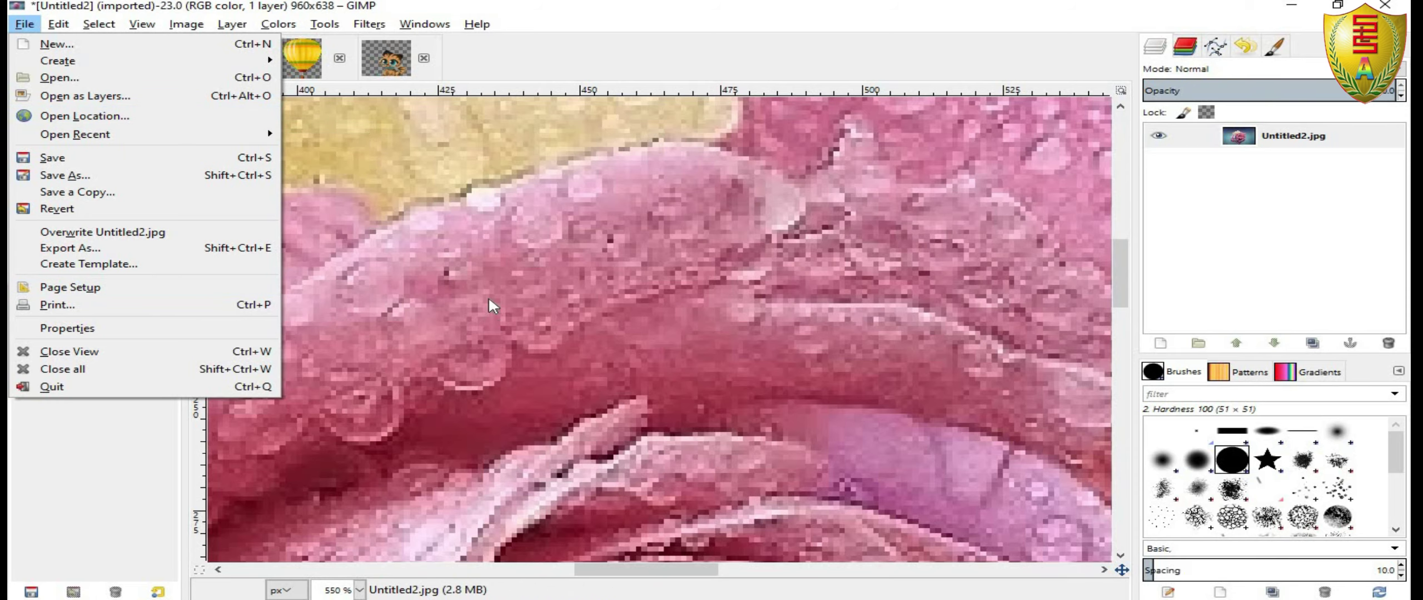
{"action": "left_click", "coordinate": [144, 250]}
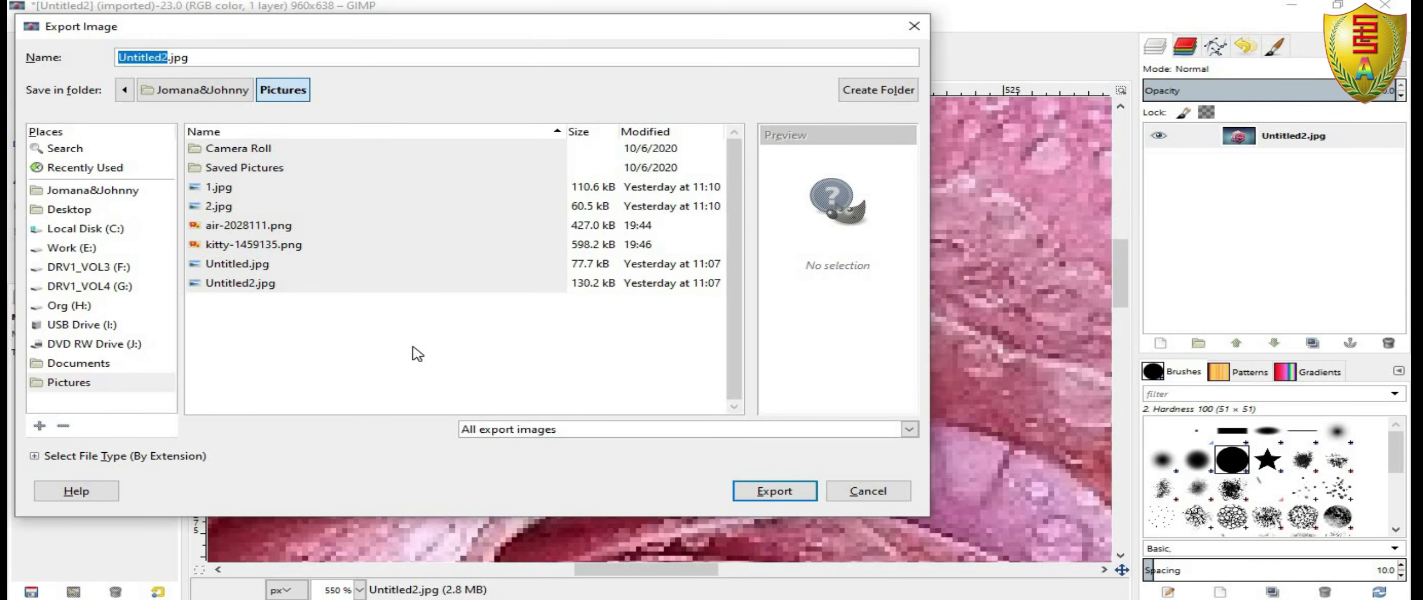
Set the export file type to JPEG image.
{"action": "left_click", "coordinate": [660, 431]}
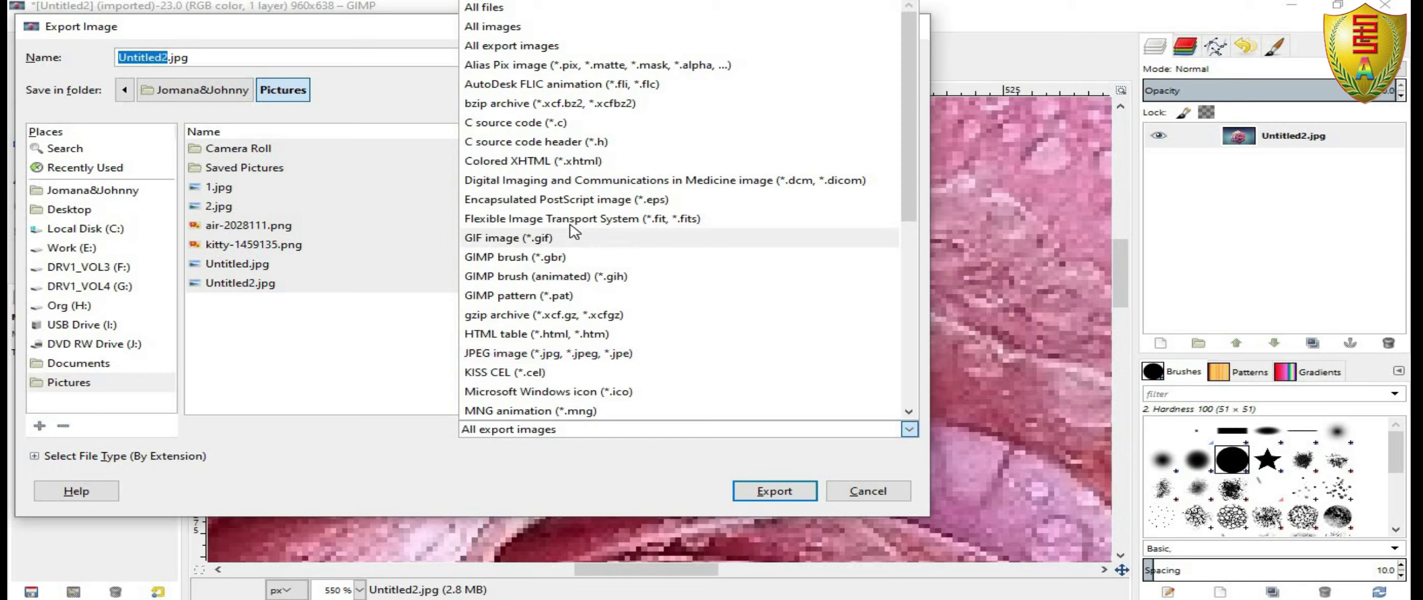
{"action": "scroll", "coordinate": [633, 83], "scroll_direction": "down", "scroll_amount": 2}
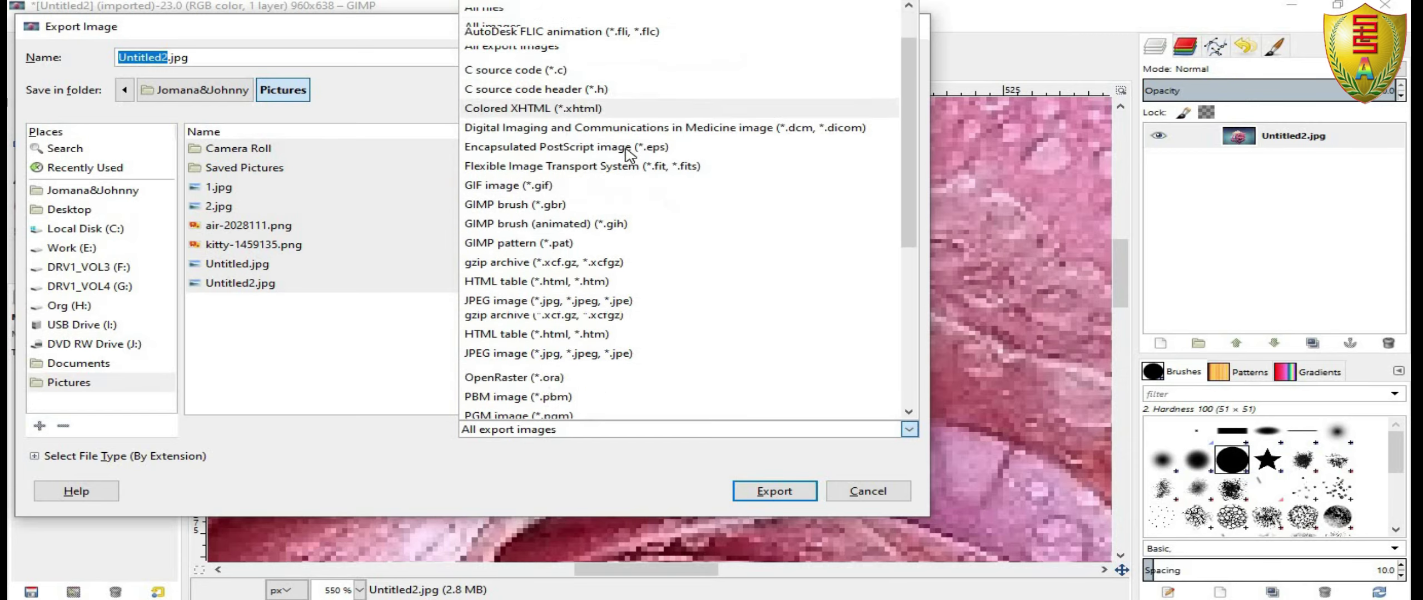
{"action": "scroll", "coordinate": [635, 194], "scroll_direction": "down", "scroll_amount": 5}
{"action": "scroll", "coordinate": [628, 255], "scroll_direction": "down", "scroll_amount": 1}
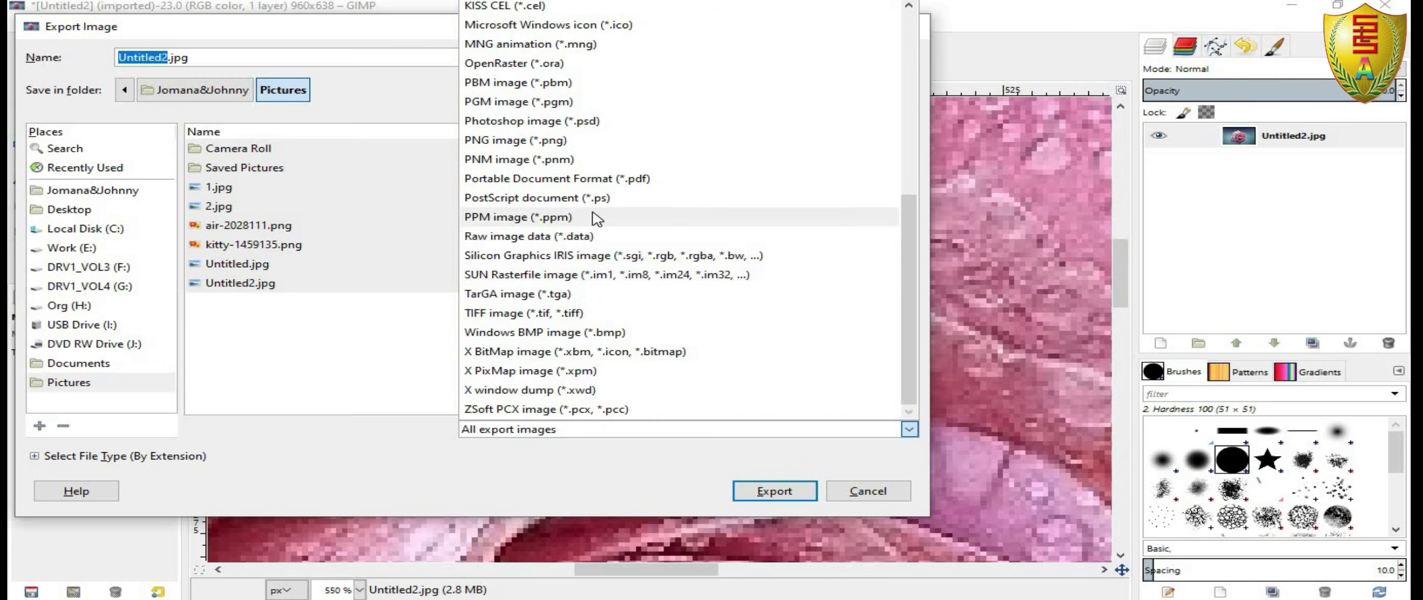
{"action": "scroll", "coordinate": [567, 222], "scroll_direction": "up", "scroll_amount": 2}
{"action": "scroll", "coordinate": [583, 221], "scroll_direction": "up", "scroll_amount": 1}
{"action": "scroll", "coordinate": [593, 220], "scroll_direction": "up", "scroll_amount": 3}
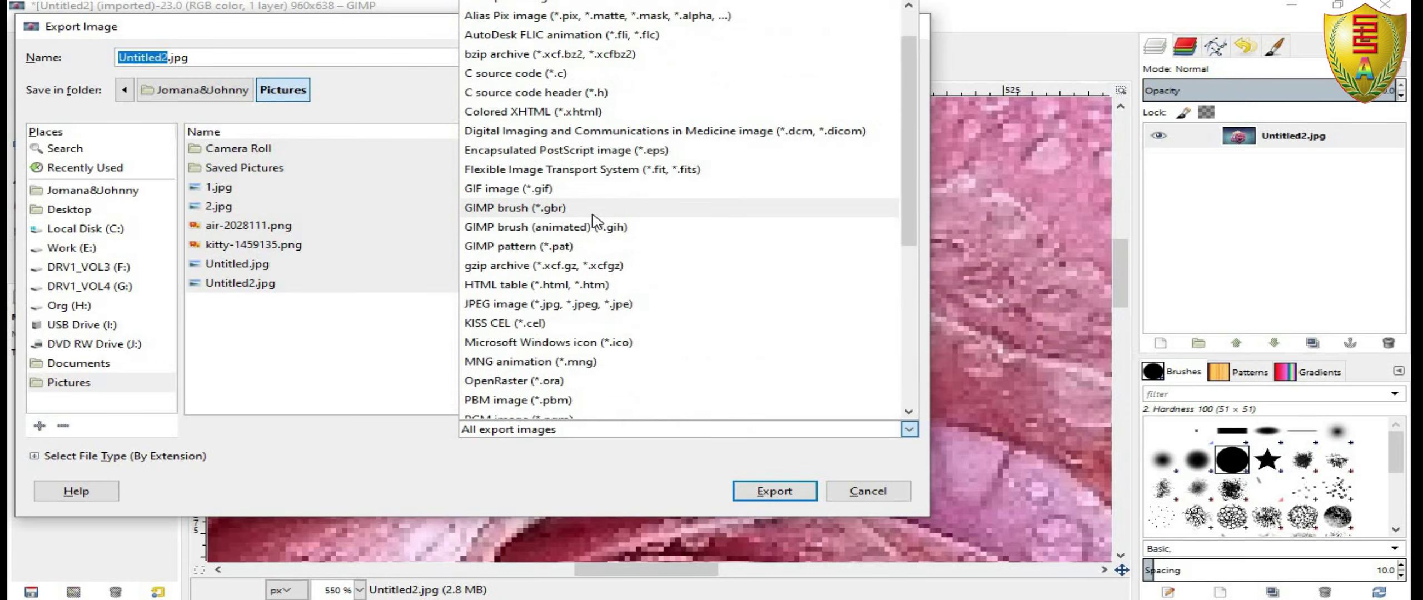
{"action": "left_click", "coordinate": [573, 304]}
Export Untitled2.jpg into the Camera Roll folder at JPEG quality 94.
{"action": "left_click", "coordinate": [359, 343]}
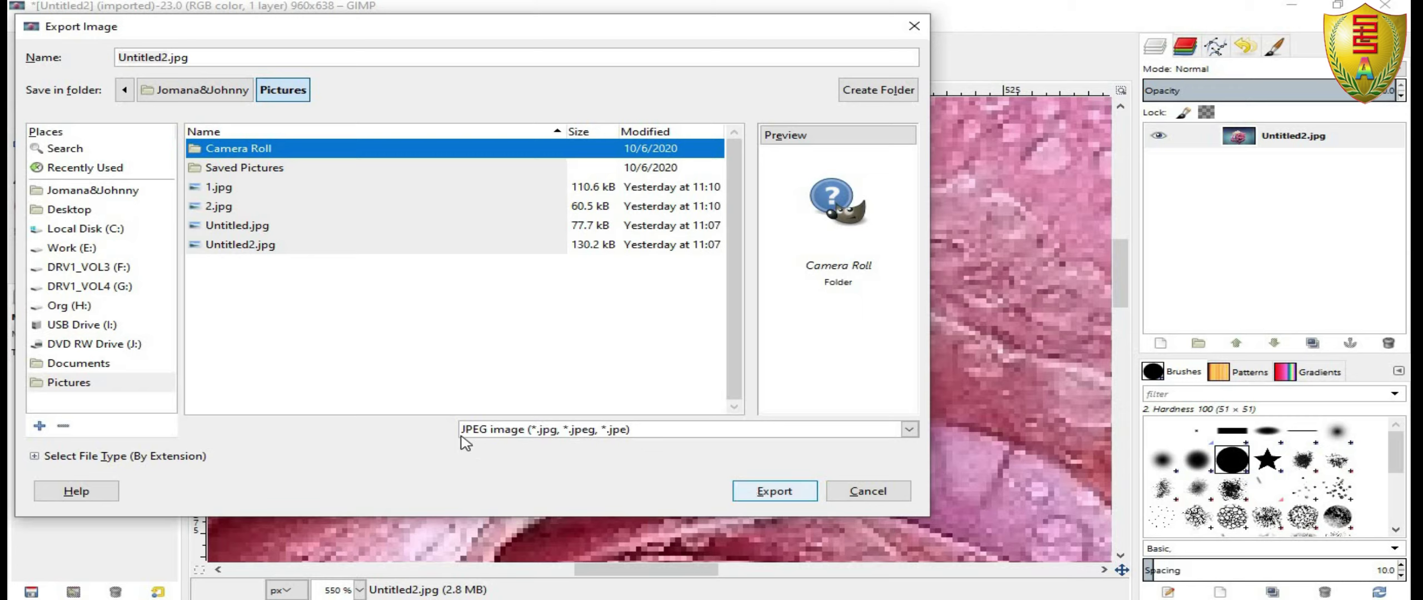
{"action": "left_click", "coordinate": [773, 494]}
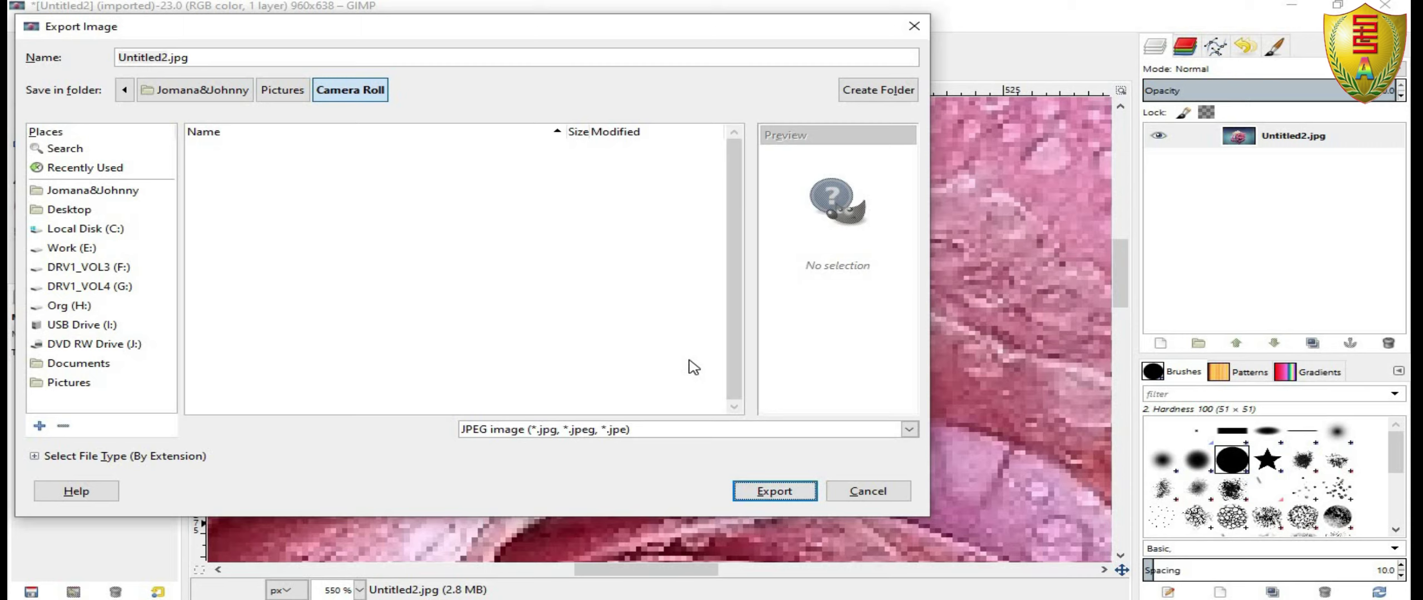
{"action": "left_click", "coordinate": [495, 329]}
{"action": "left_click", "coordinate": [790, 494]}
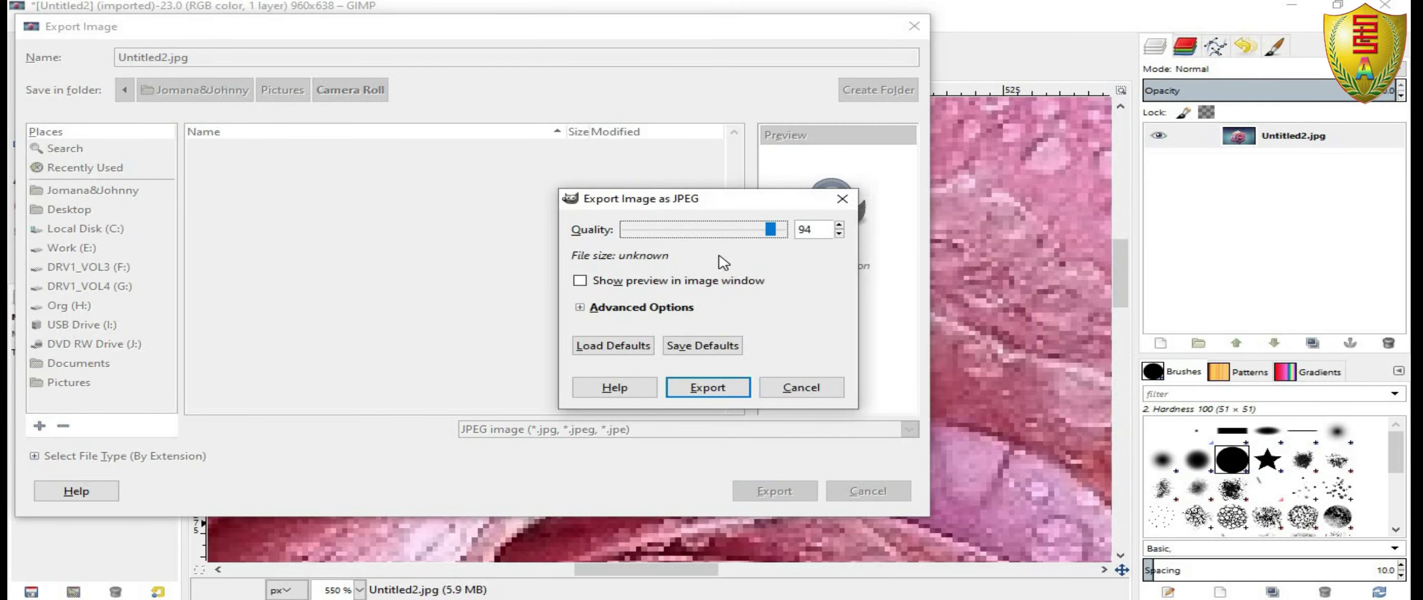
{"action": "left_click", "coordinate": [707, 389]}
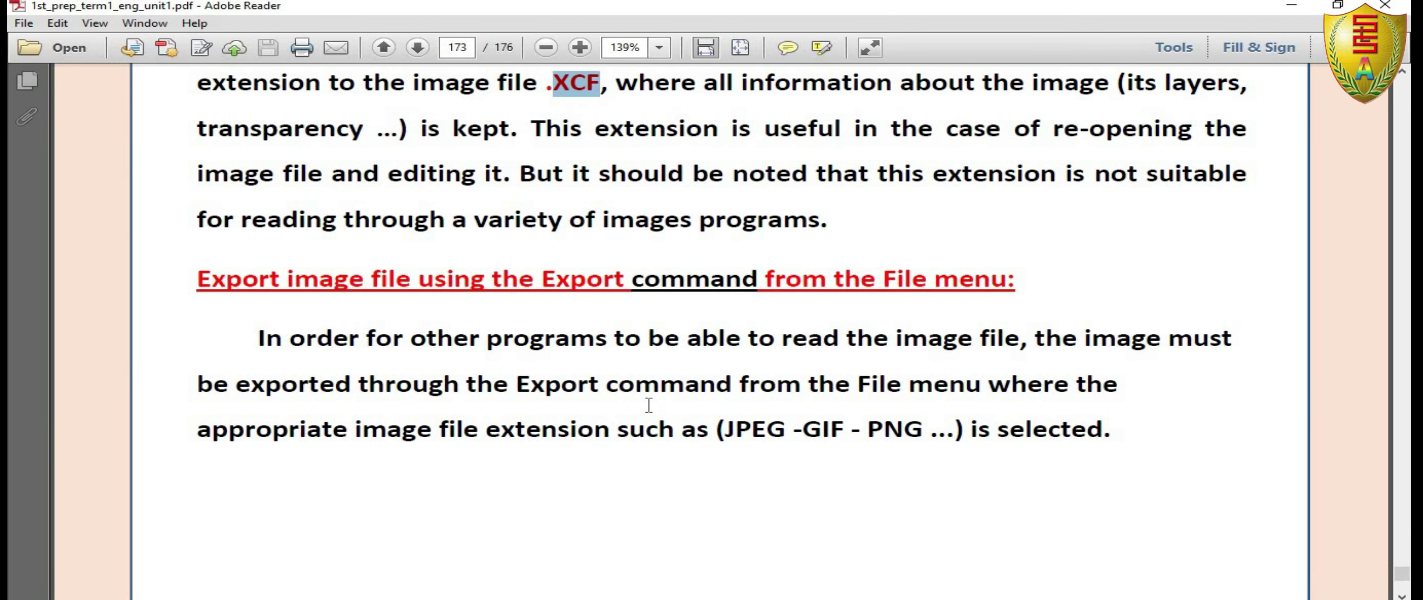
On page 173 of Adobe Reader, re-highlight the .XCF extension in the Save paragraph.
{"action": "scroll", "coordinate": [648, 406], "scroll_direction": "up", "scroll_amount": 3}
{"action": "left_click", "coordinate": [574, 167]}
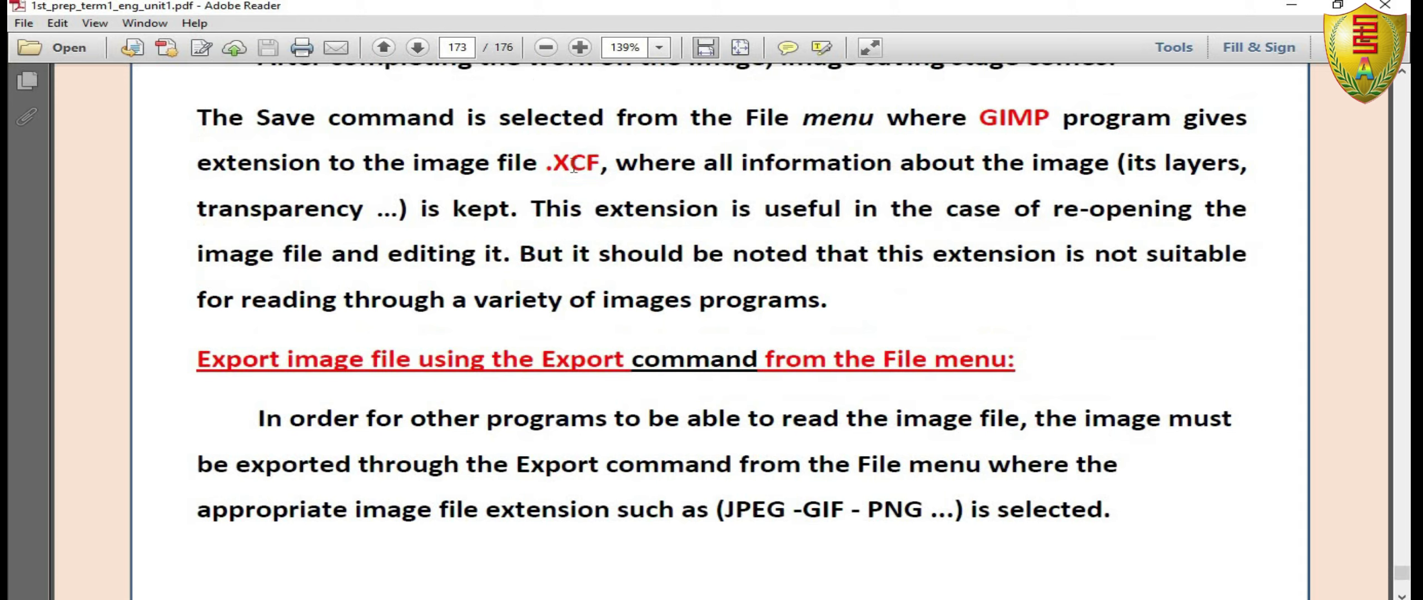
{"action": "mouse_move", "coordinate": [599, 160]}
{"action": "left_mouse_down"}
{"action": "mouse_move", "coordinate": [555, 160]}
{"action": "mouse_move", "coordinate": [603, 167]}
{"action": "left_mouse_up"}
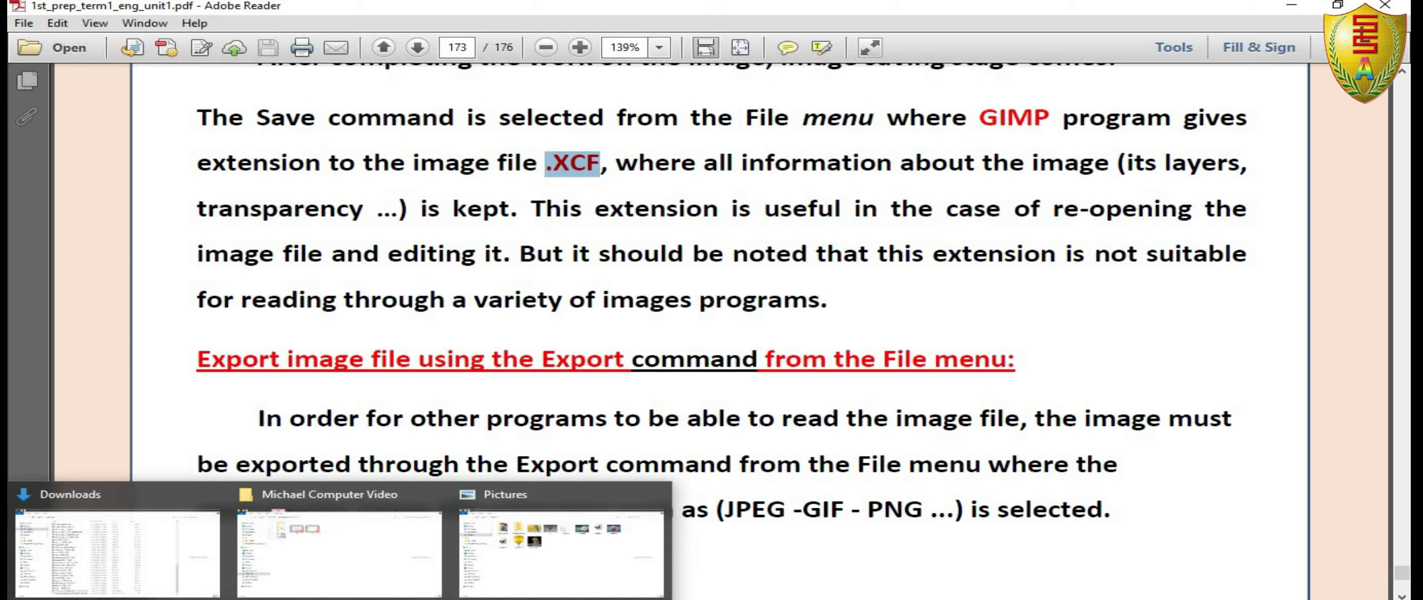
{"action": "left_click", "coordinate": [533, 588]}
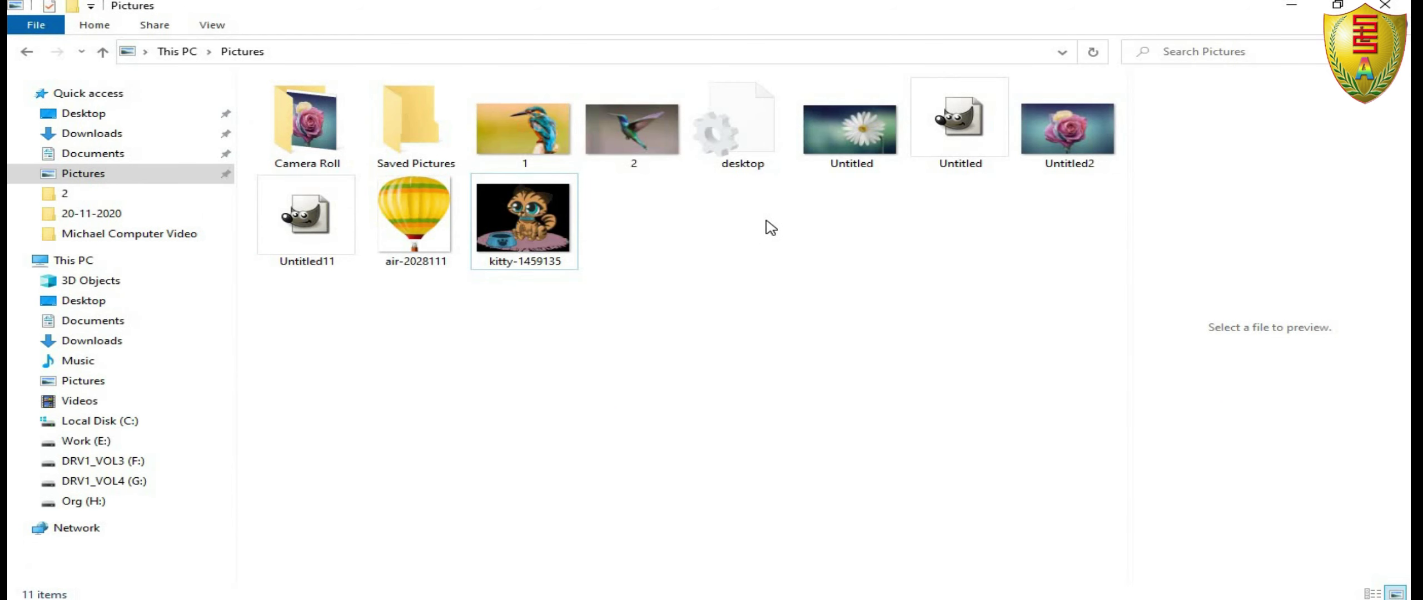
{"action": "left_click", "coordinate": [956, 123]}
{"action": "left_click", "coordinate": [325, 236]}
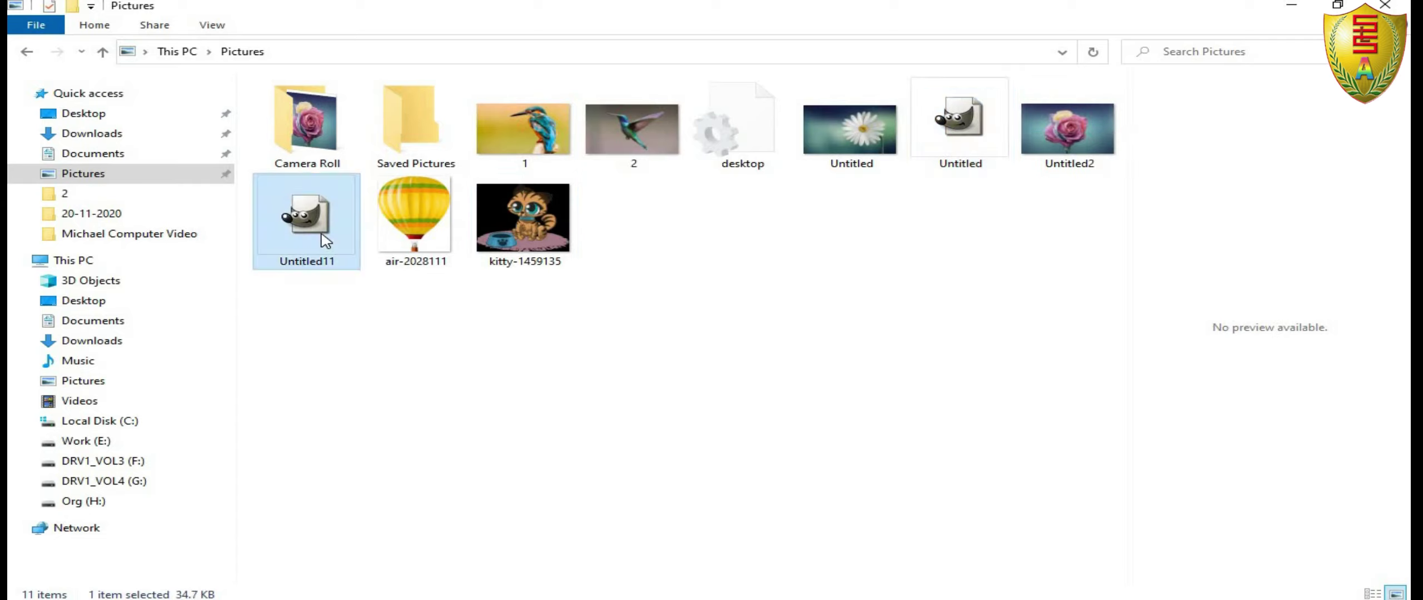
{"action": "left_click", "coordinate": [1291, 6]}
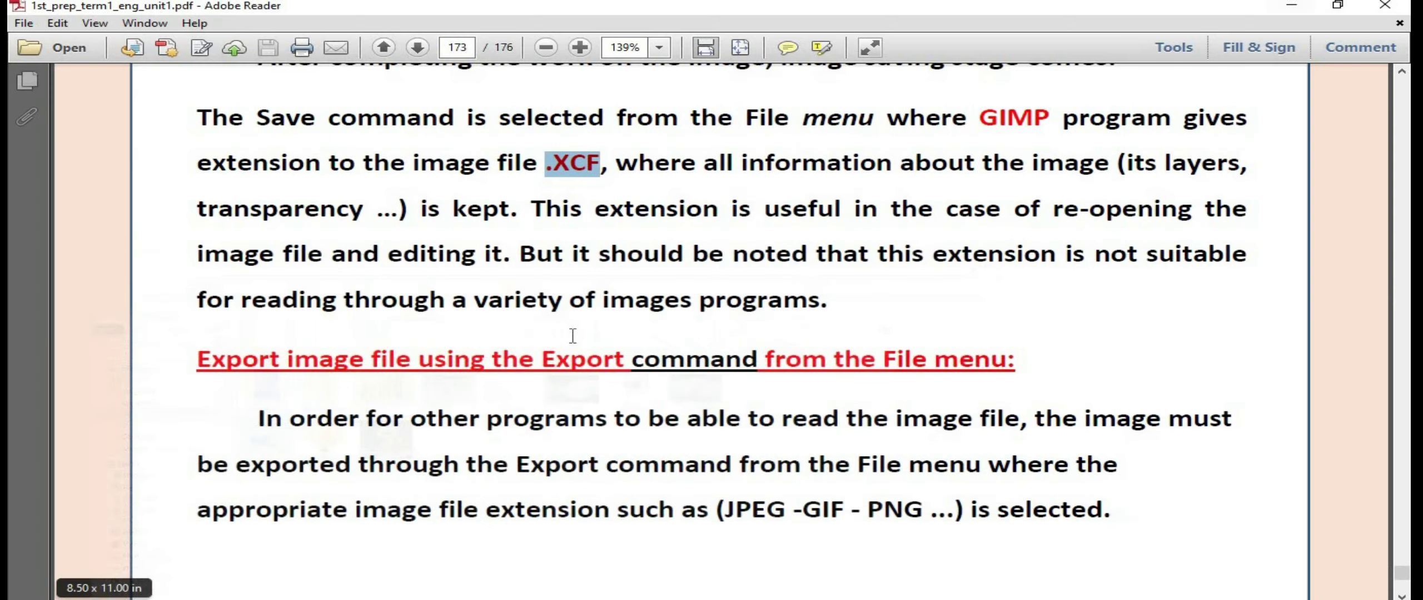
{"action": "scroll", "coordinate": [564, 353], "scroll_direction": "down", "scroll_amount": 5}
{"action": "scroll", "coordinate": [565, 388], "scroll_direction": "down", "scroll_amount": 5}
{"action": "scroll", "coordinate": [565, 409], "scroll_direction": "down", "scroll_amount": 5}
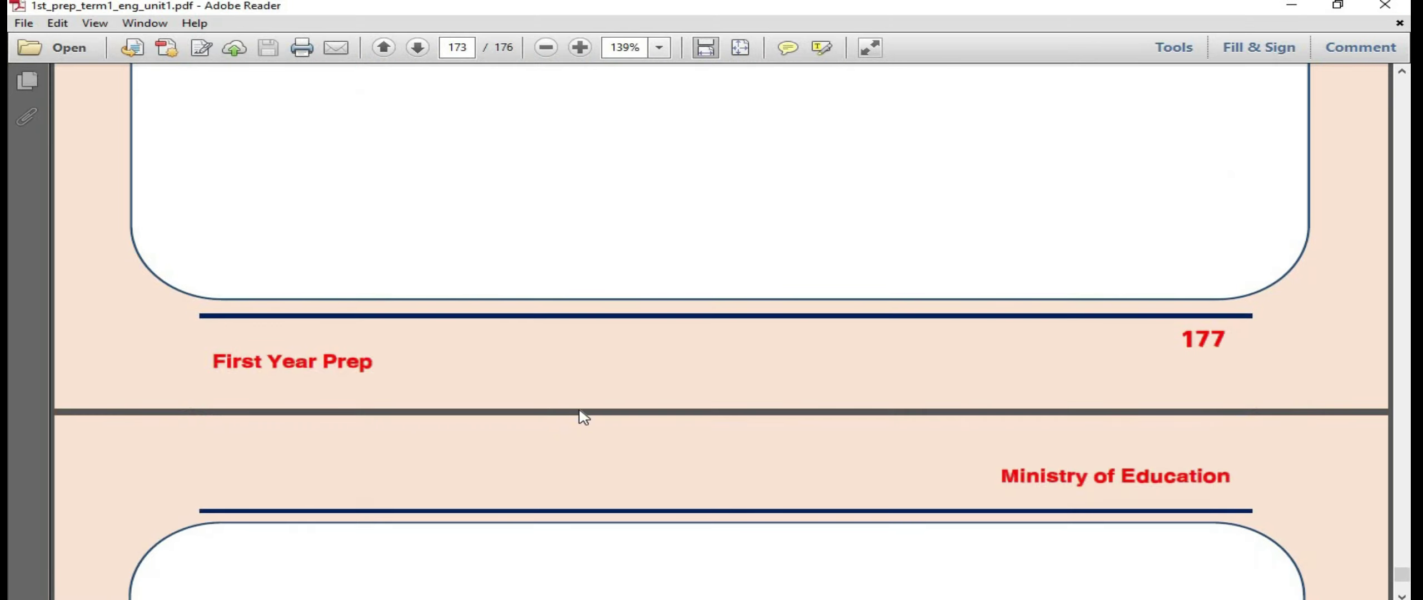